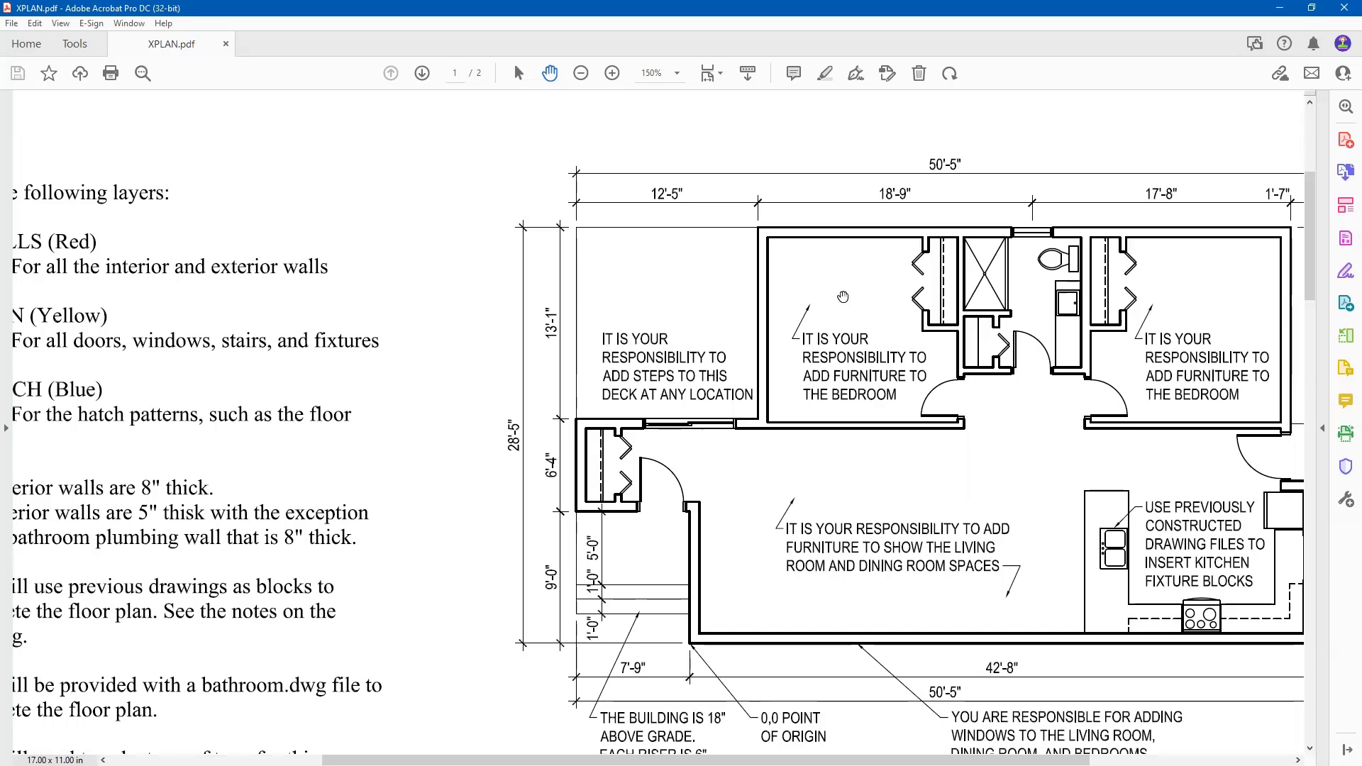
Step: Examine the first page of XPLAN.pdf, covering the floor plan's overall dimensions, the required layers, wall thicknesses and drawing notes
drag(904, 439, 773, 414)
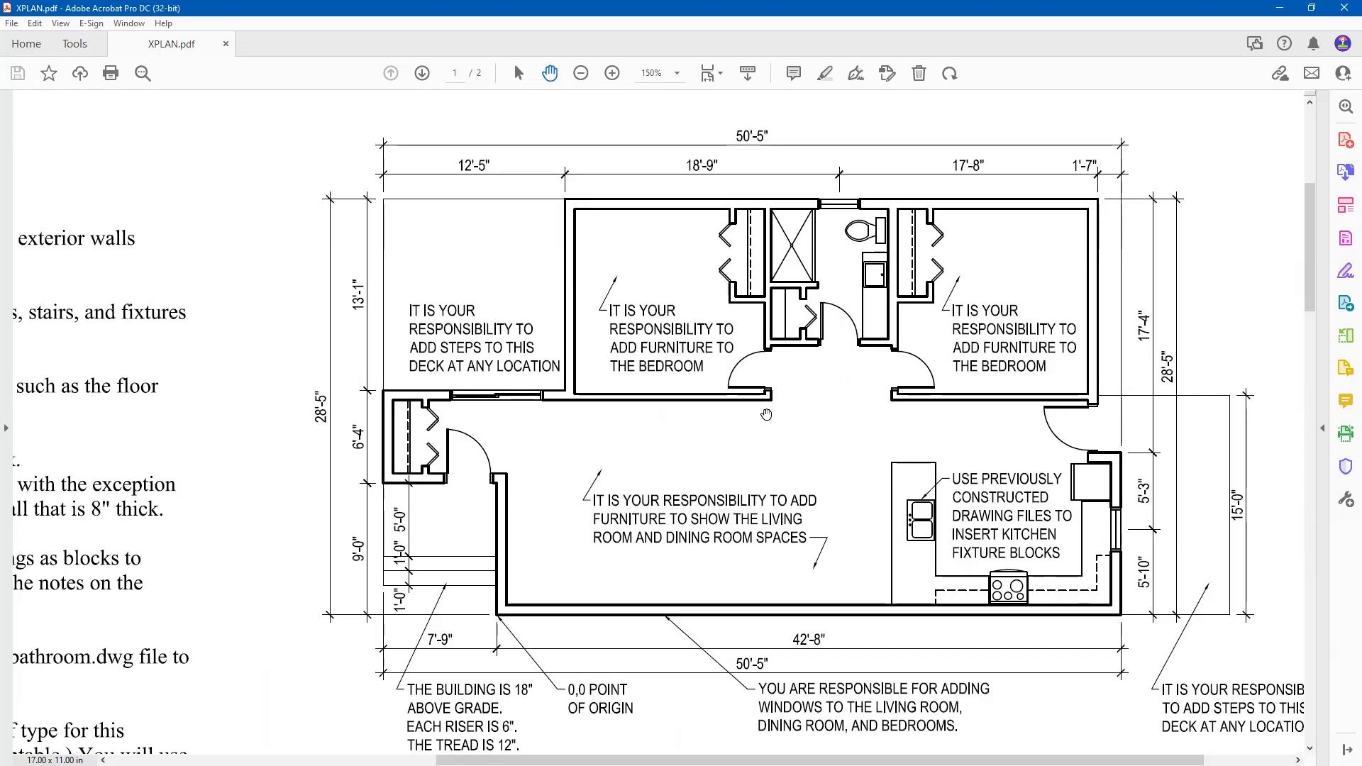
drag(780, 417, 388, 343)
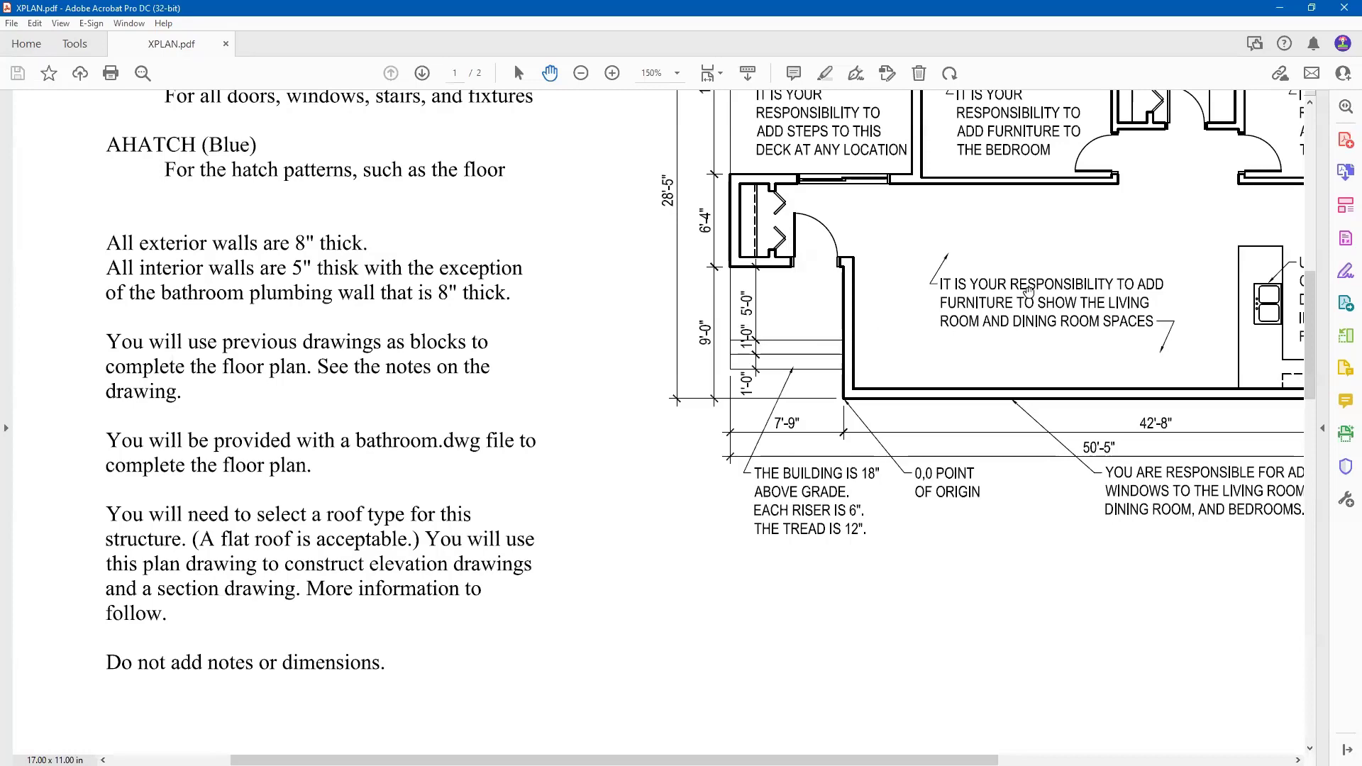
drag(1018, 294, 771, 486)
drag(956, 283, 944, 298)
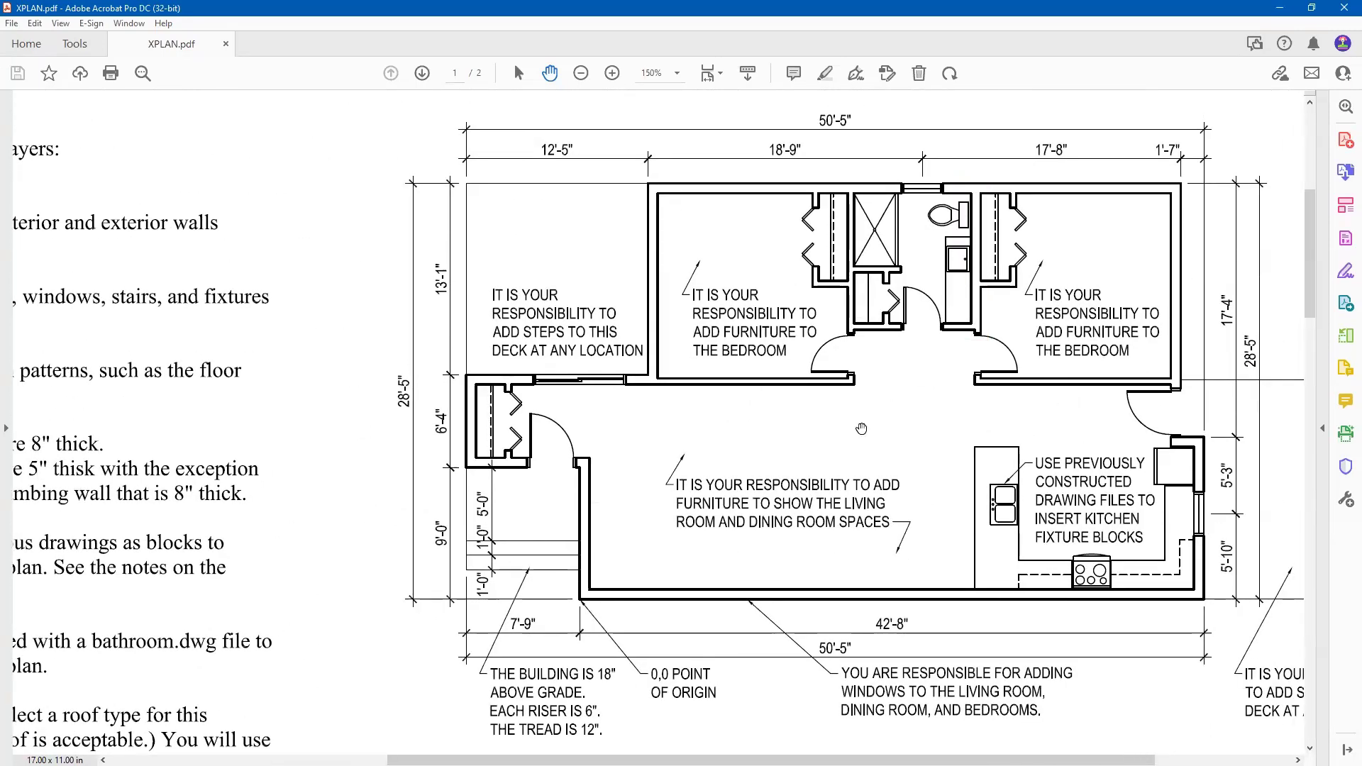
drag(814, 459, 1037, 293)
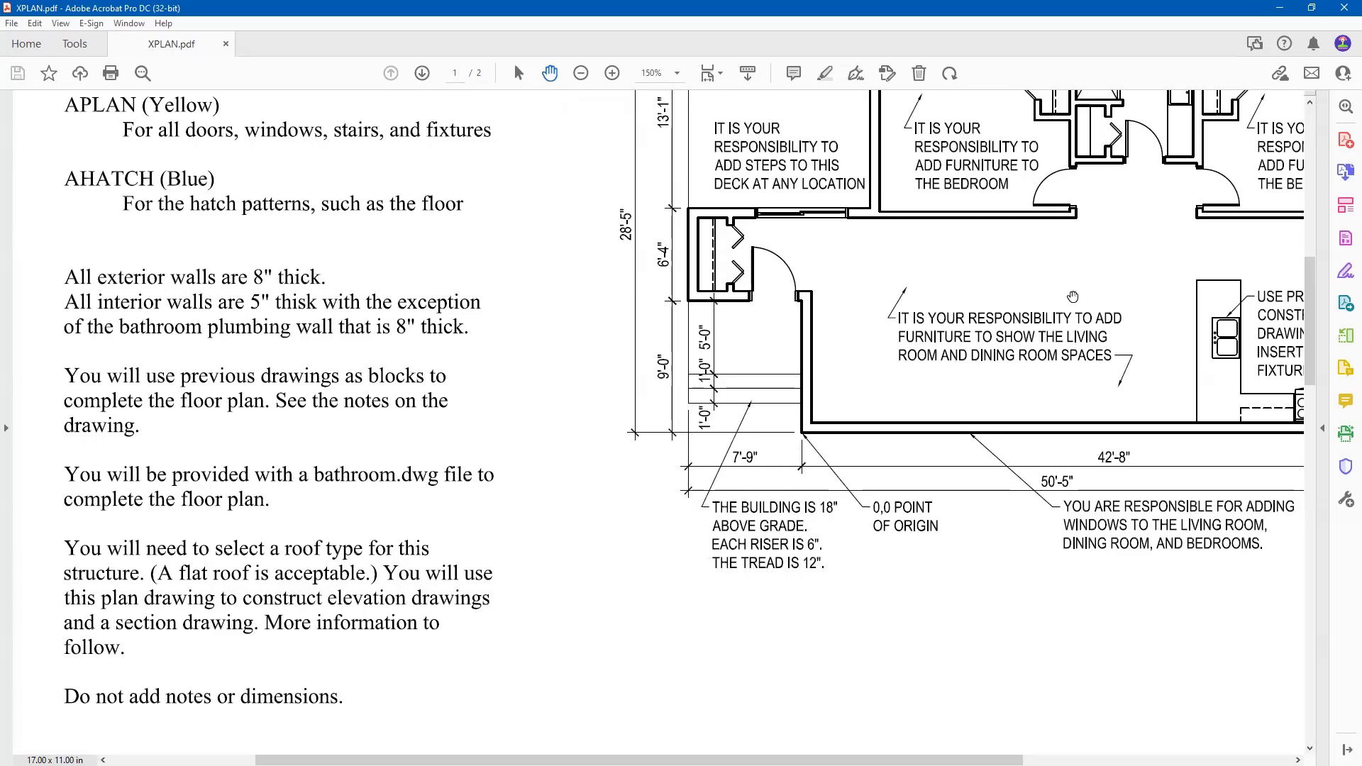
drag(1072, 295, 565, 505)
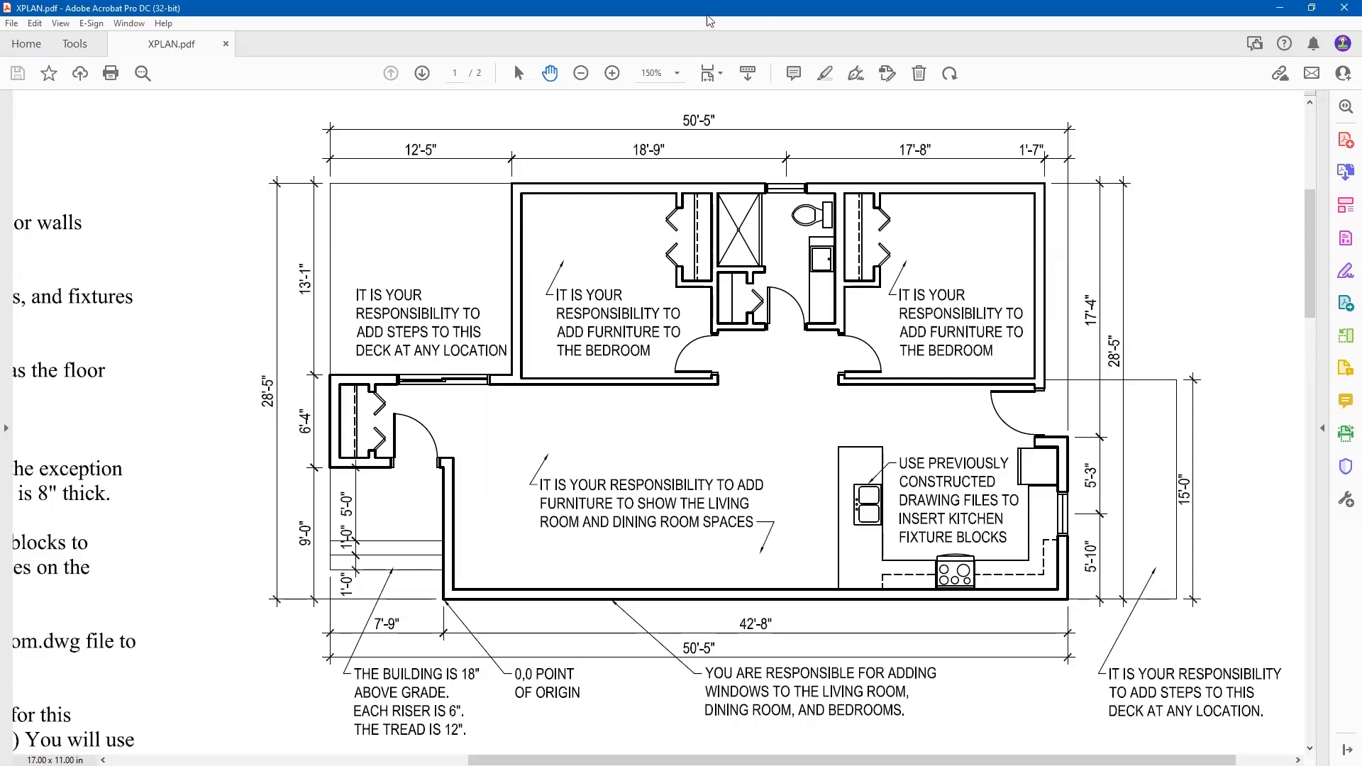
Step: Examine the second page of the PDF for the interior room, wall, closet and door dimensions across the whole plan
click(422, 74)
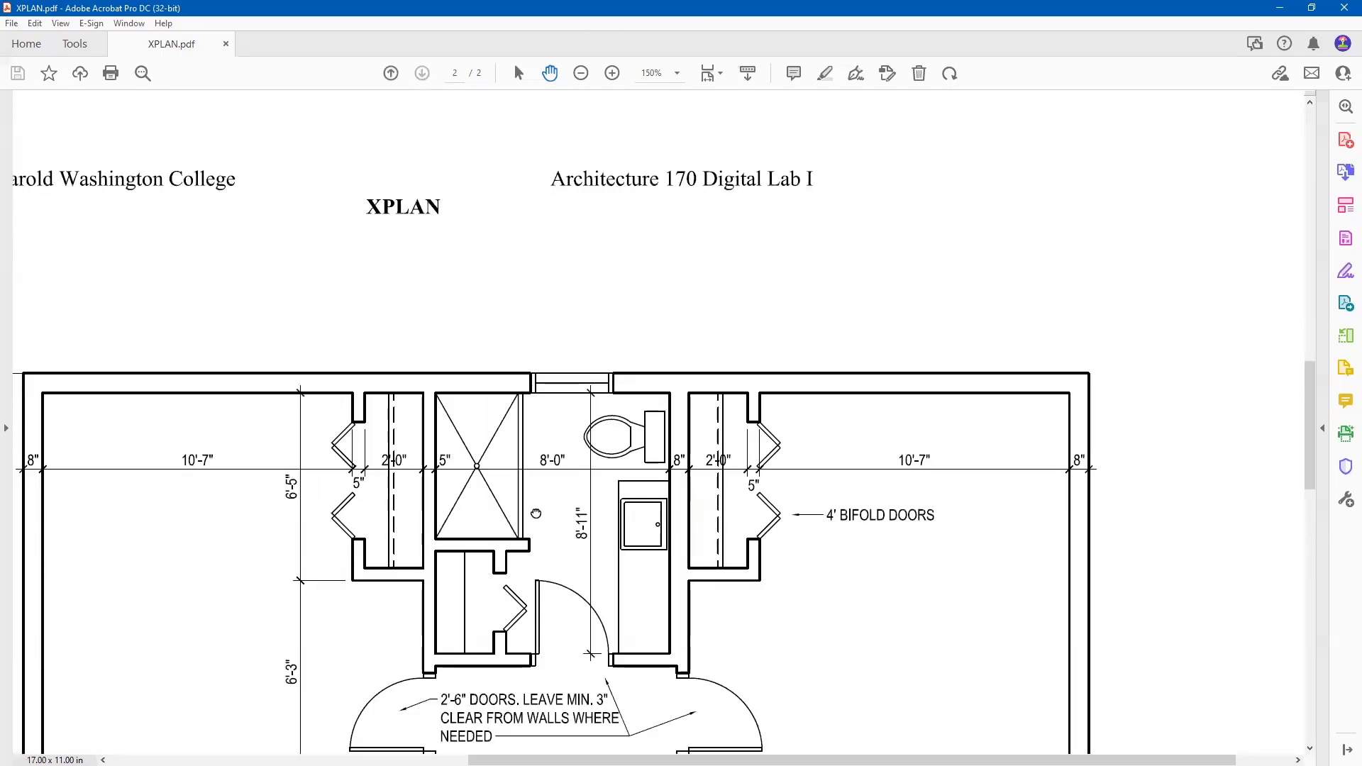
drag(518, 491, 648, 230)
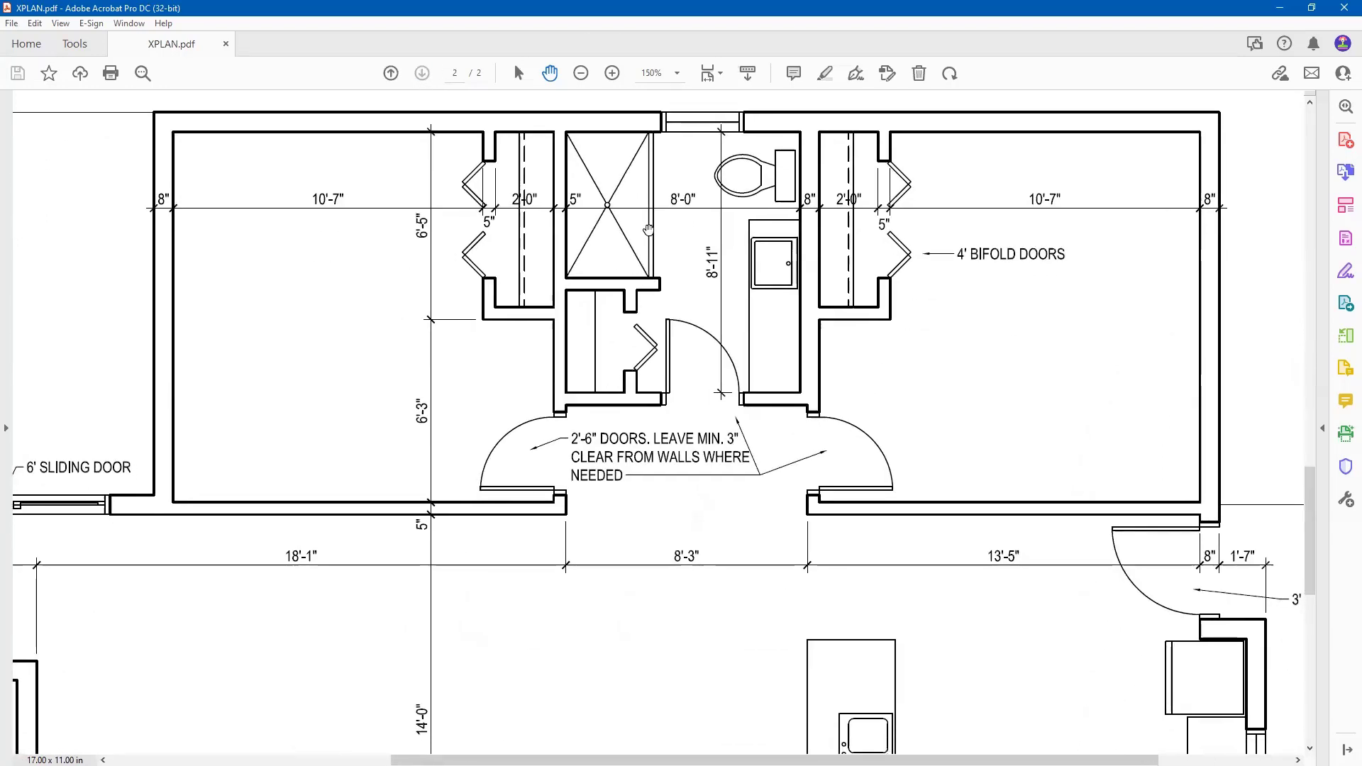
click(581, 73)
drag(618, 302, 730, 330)
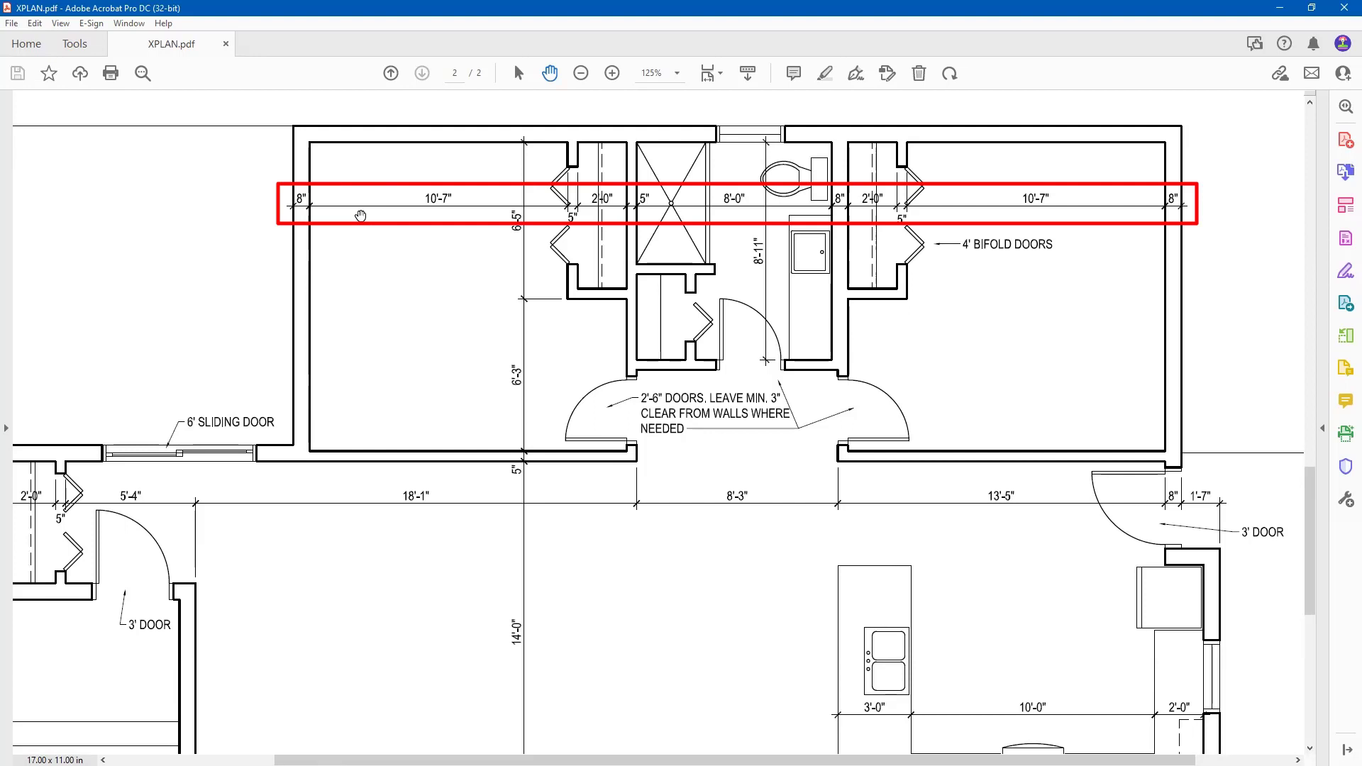
click(580, 73)
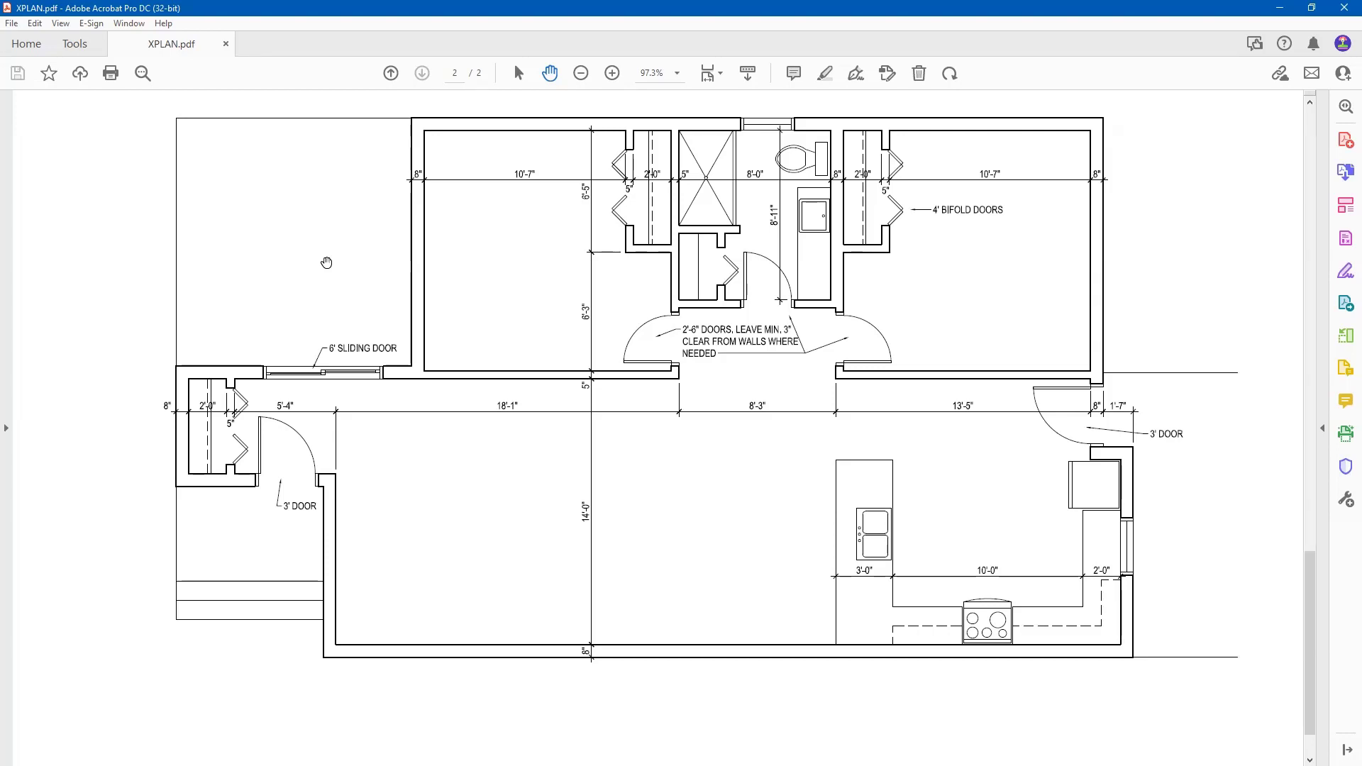
Step: Switch to AutoCAD and start a new drawing from the acad.dwt template
key(alt+Tab)
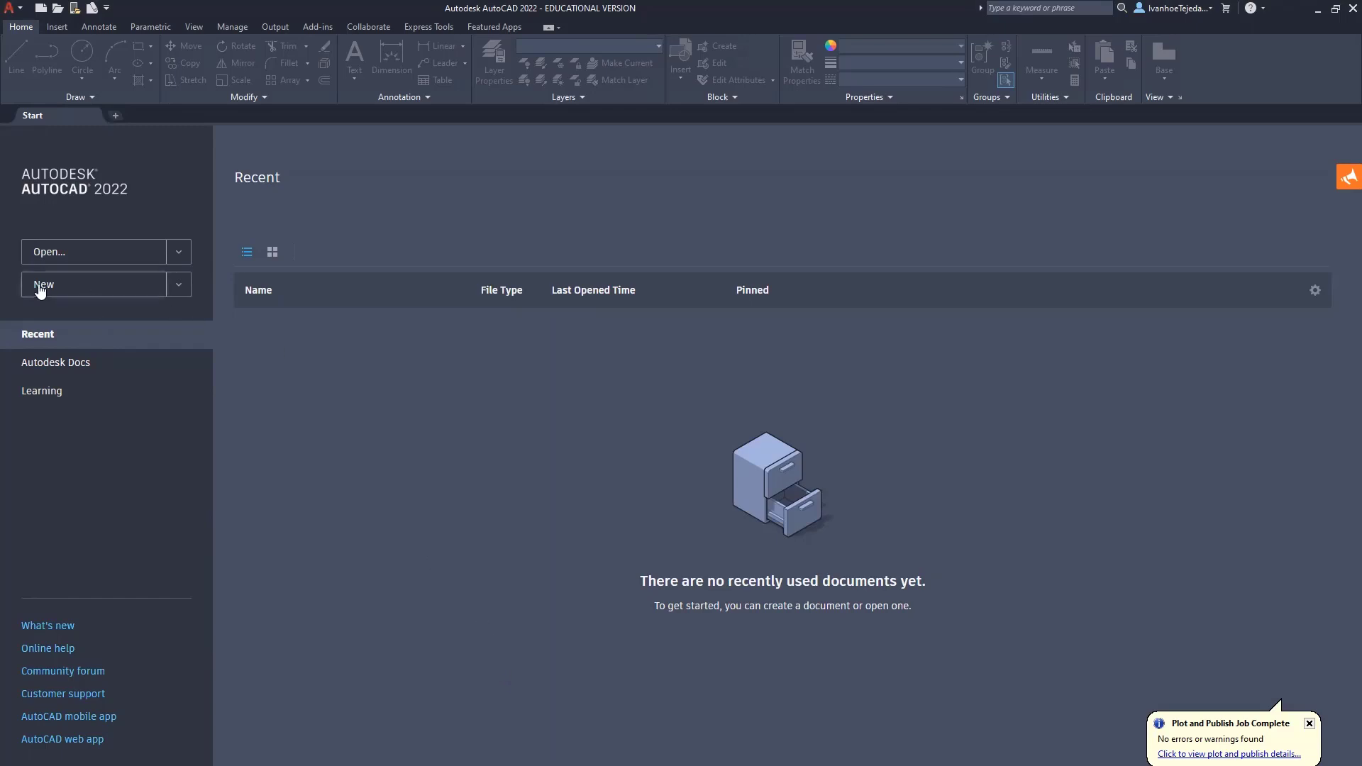
click(182, 292)
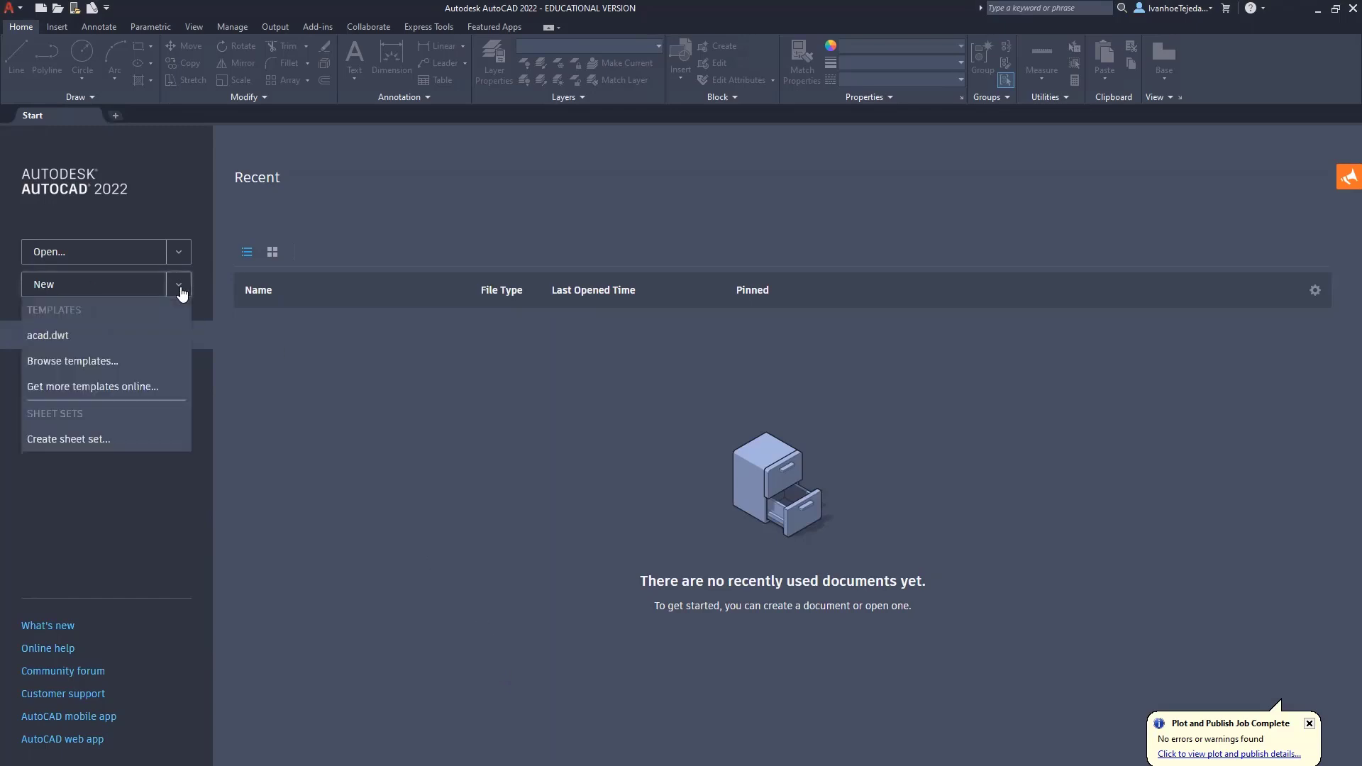
click(63, 339)
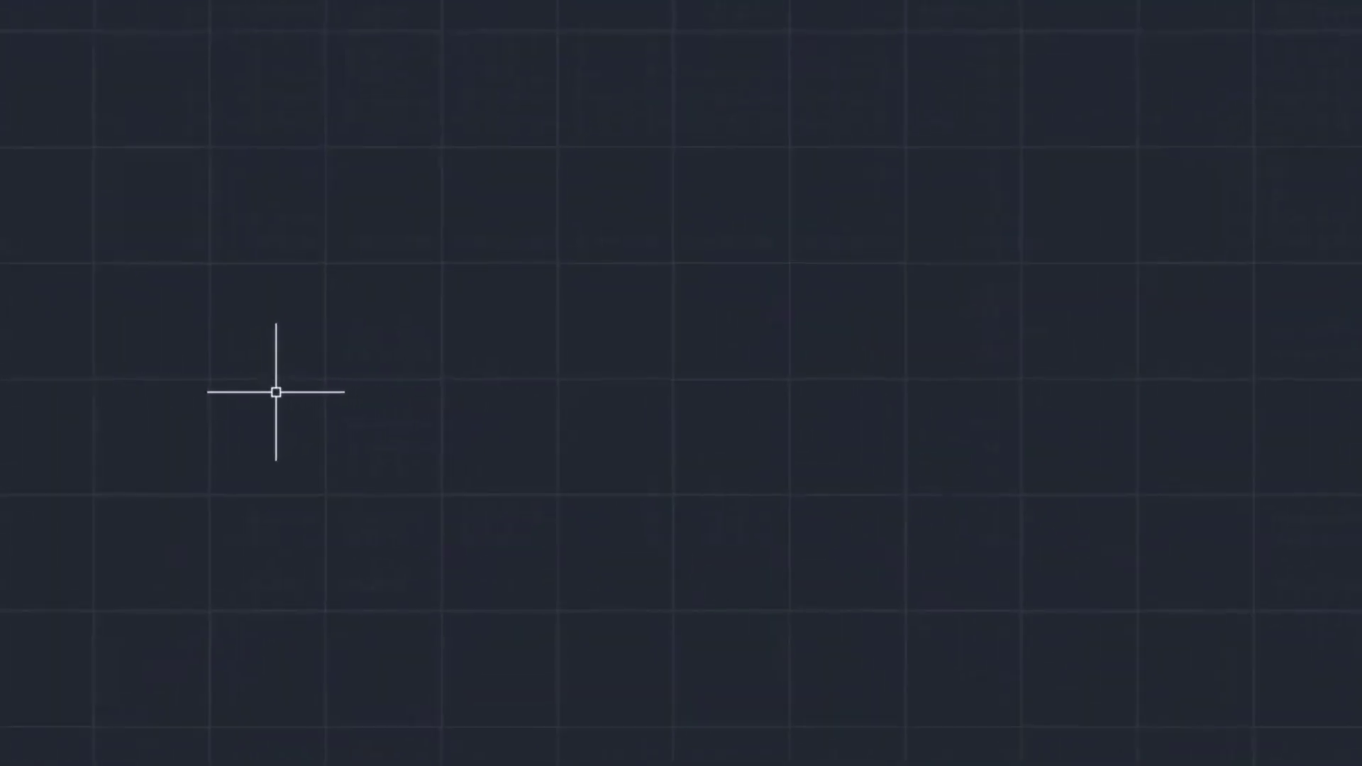
Step: Configure the drawing units to Architectural length with 0'-0 1/32" precision and decimal-degree angles with 0.00 precision
text(units)
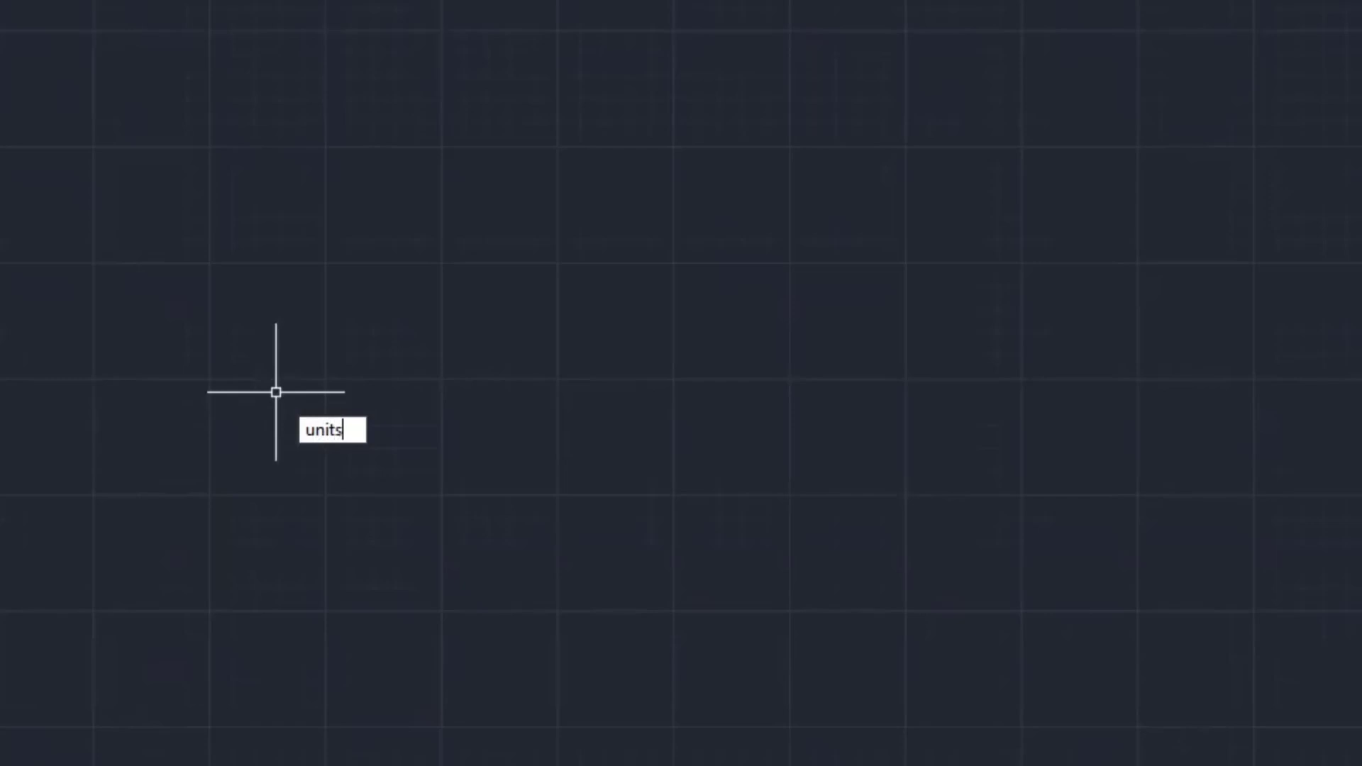
key(Return)
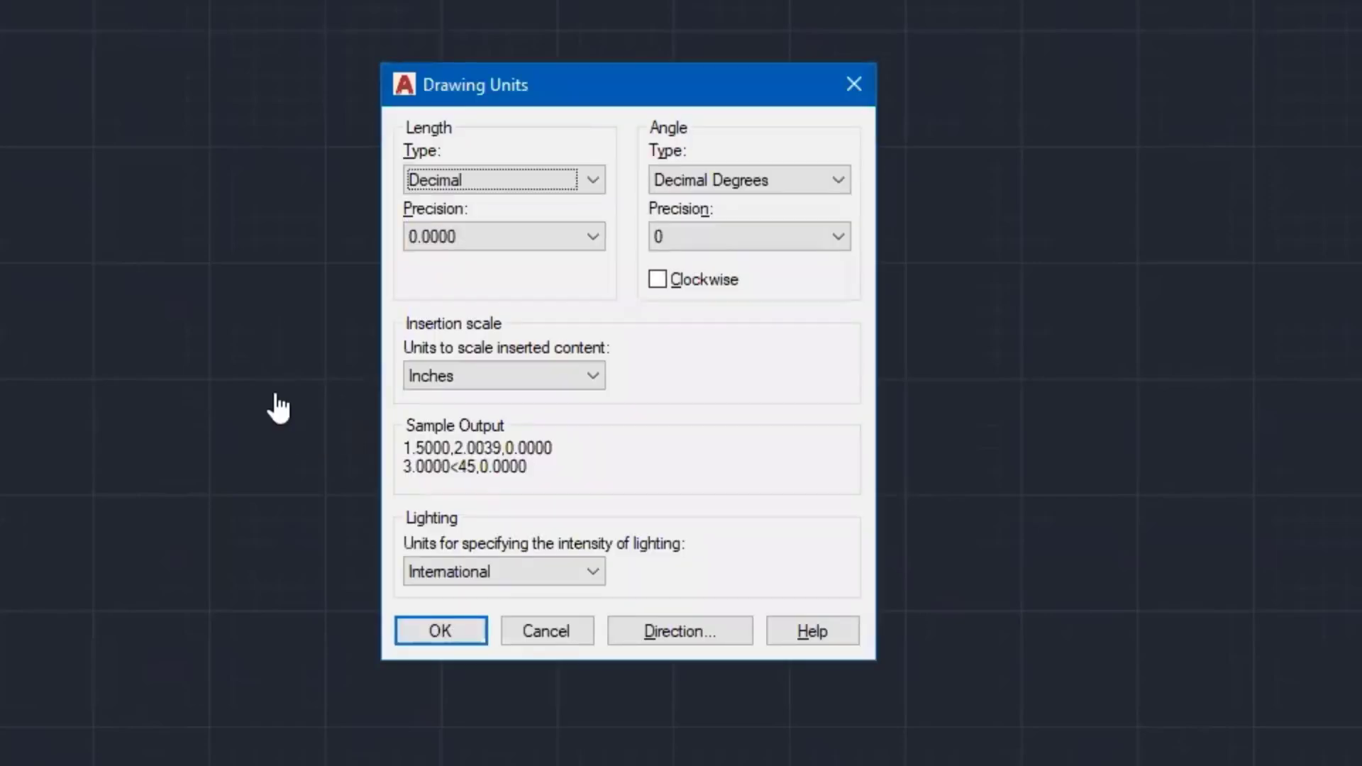
click(523, 181)
click(477, 204)
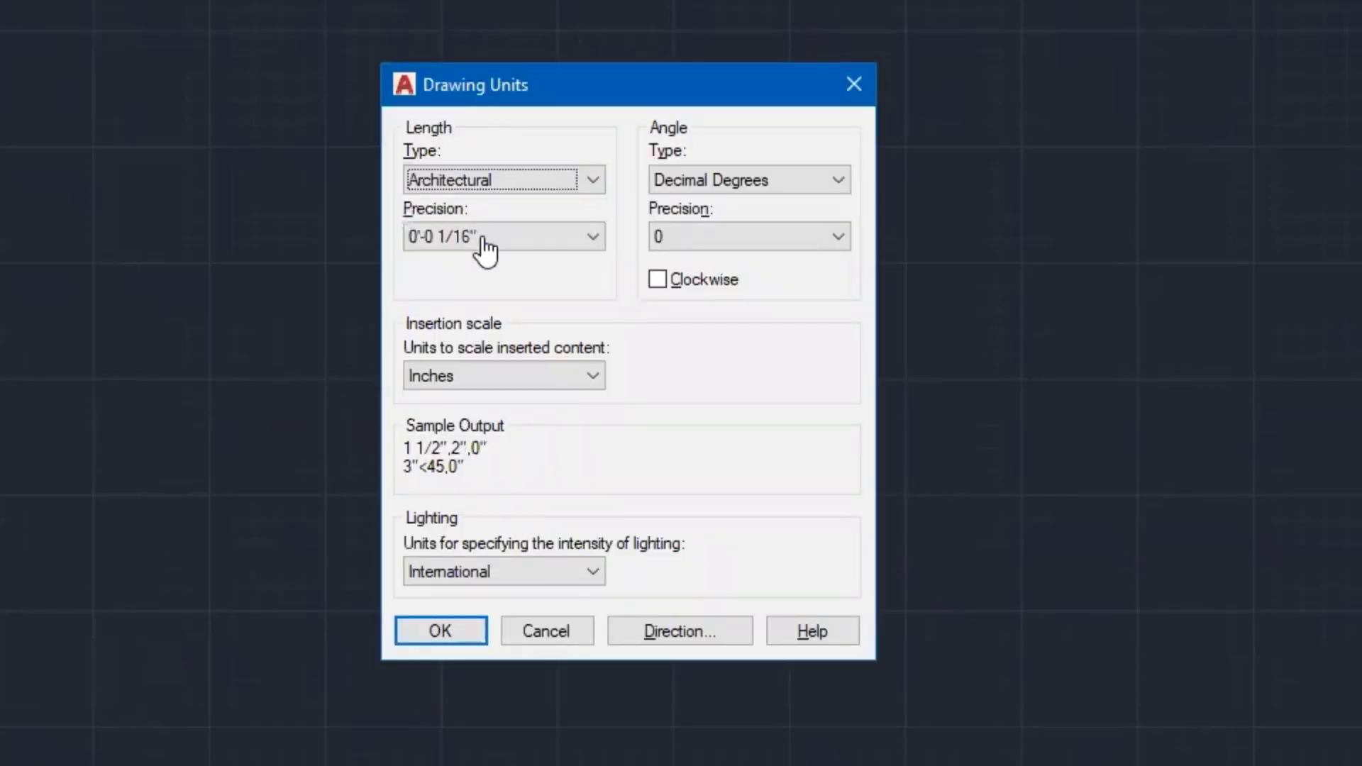
click(482, 241)
click(477, 354)
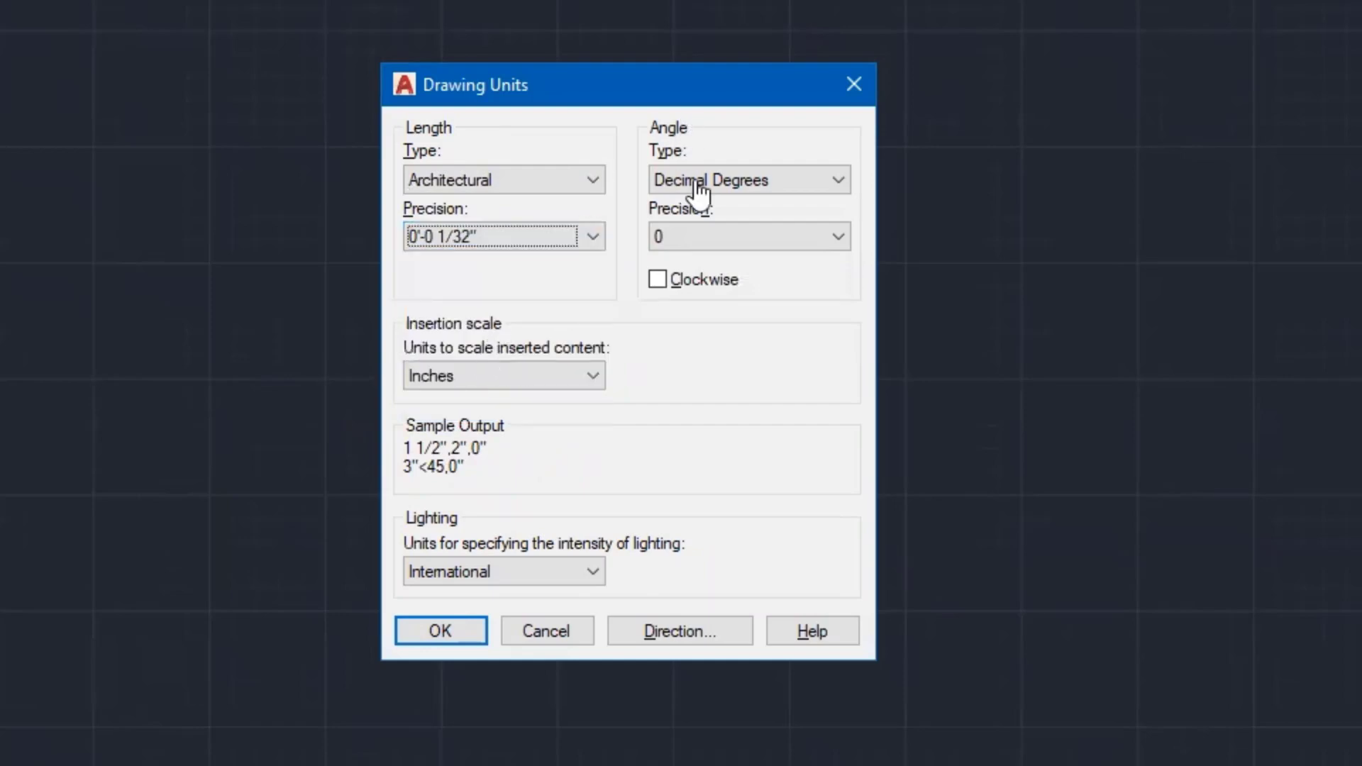
click(699, 236)
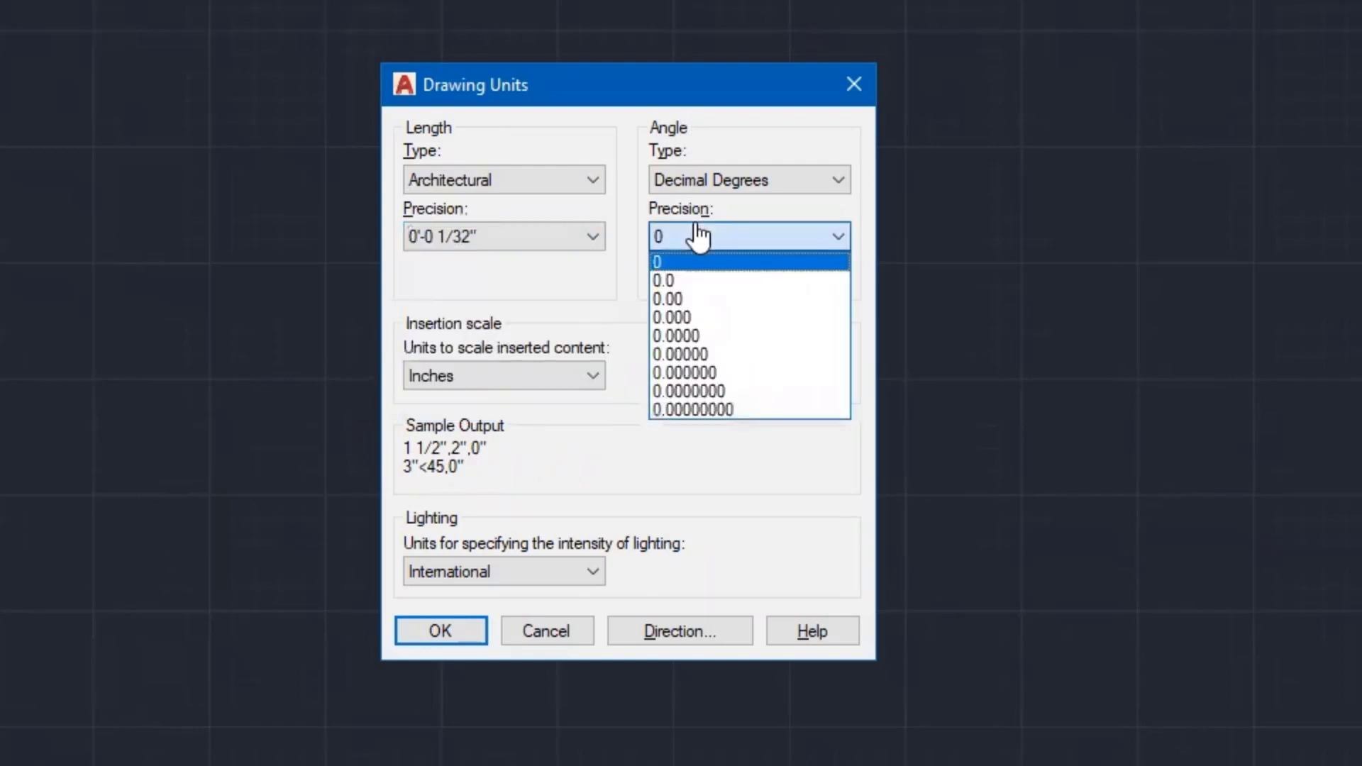
click(692, 299)
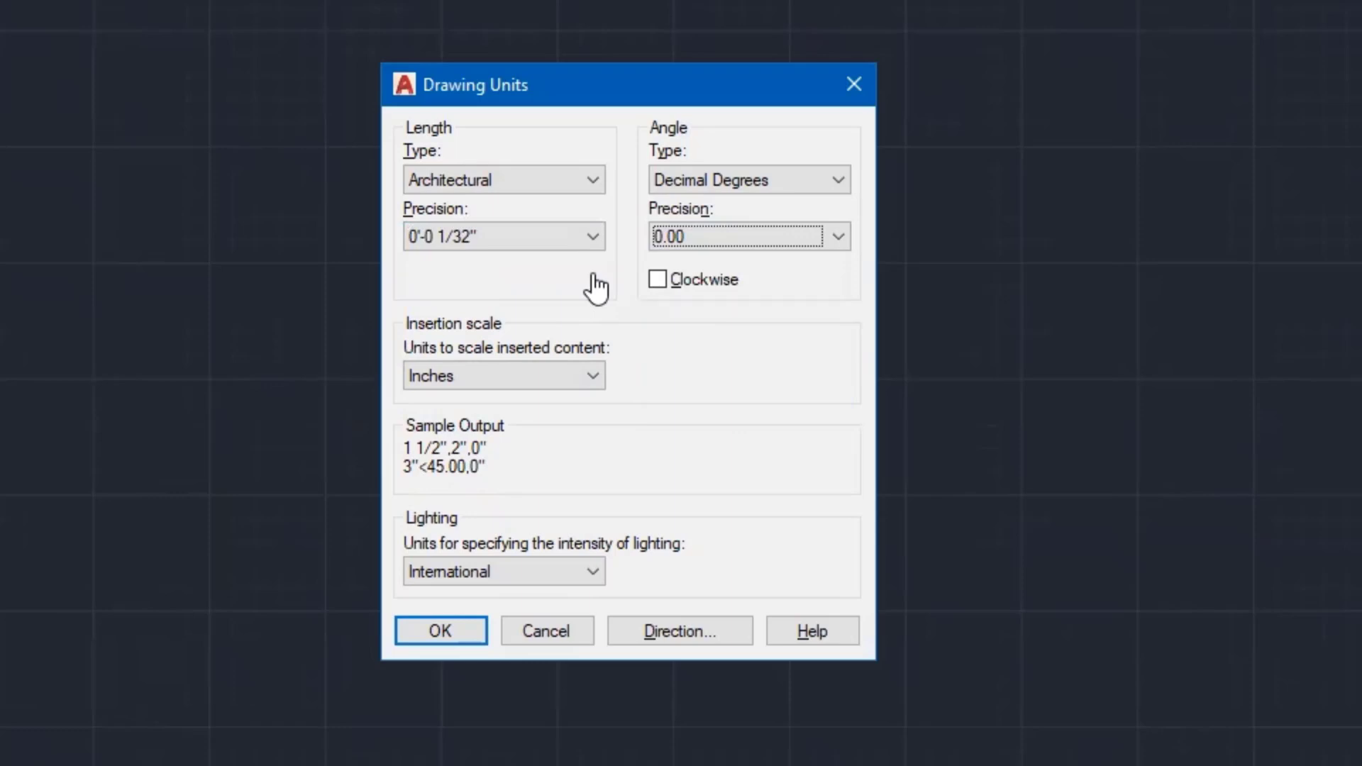
click(435, 638)
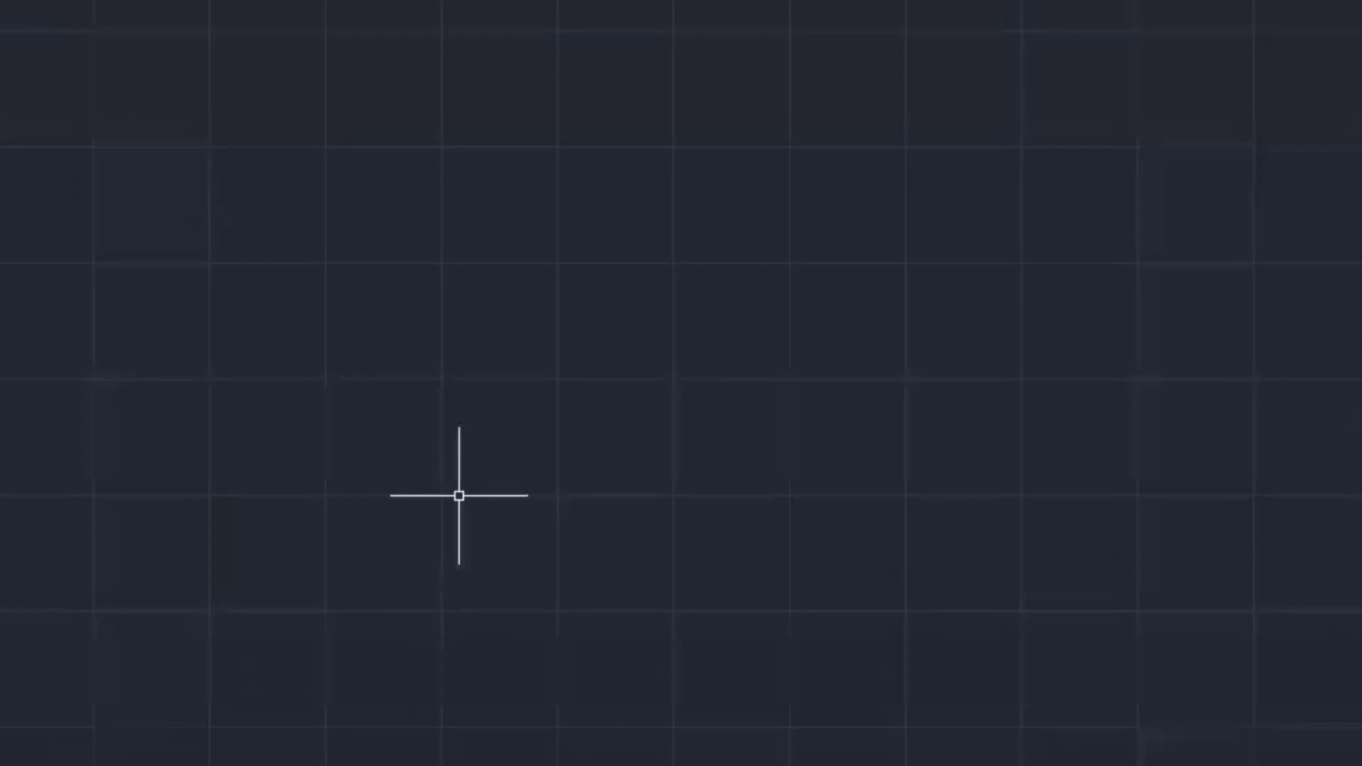
Step: Save the drawing under a file name made of the author's name followed by XPLAN
text(save)
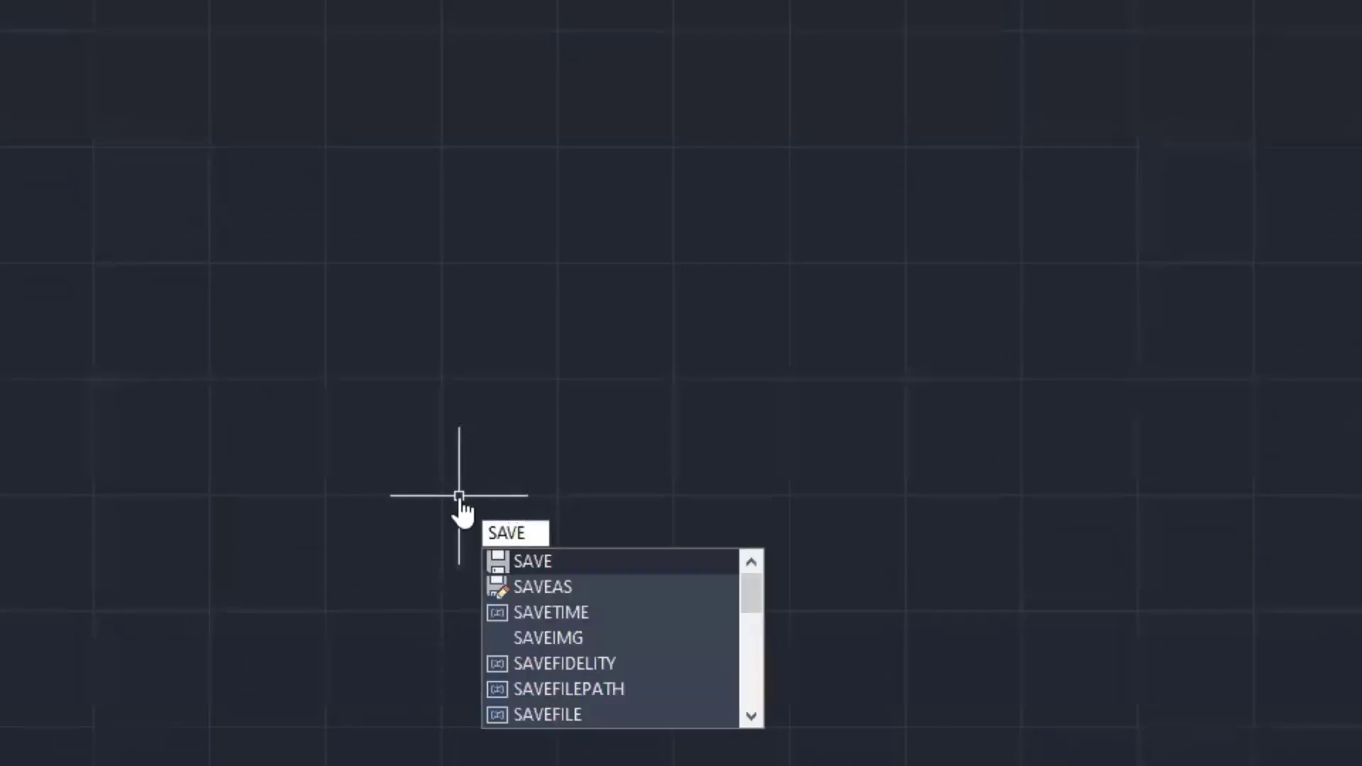
click(558, 559)
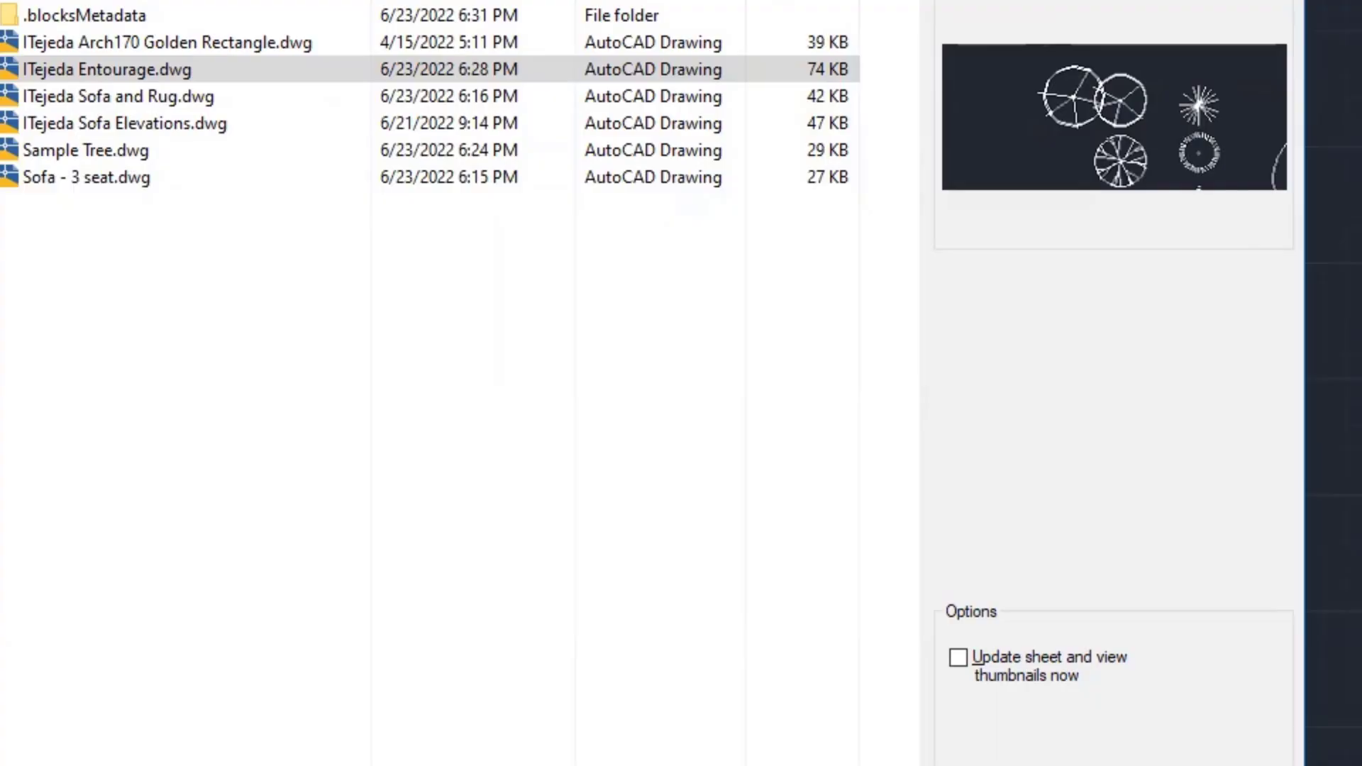
text(ITejeda )
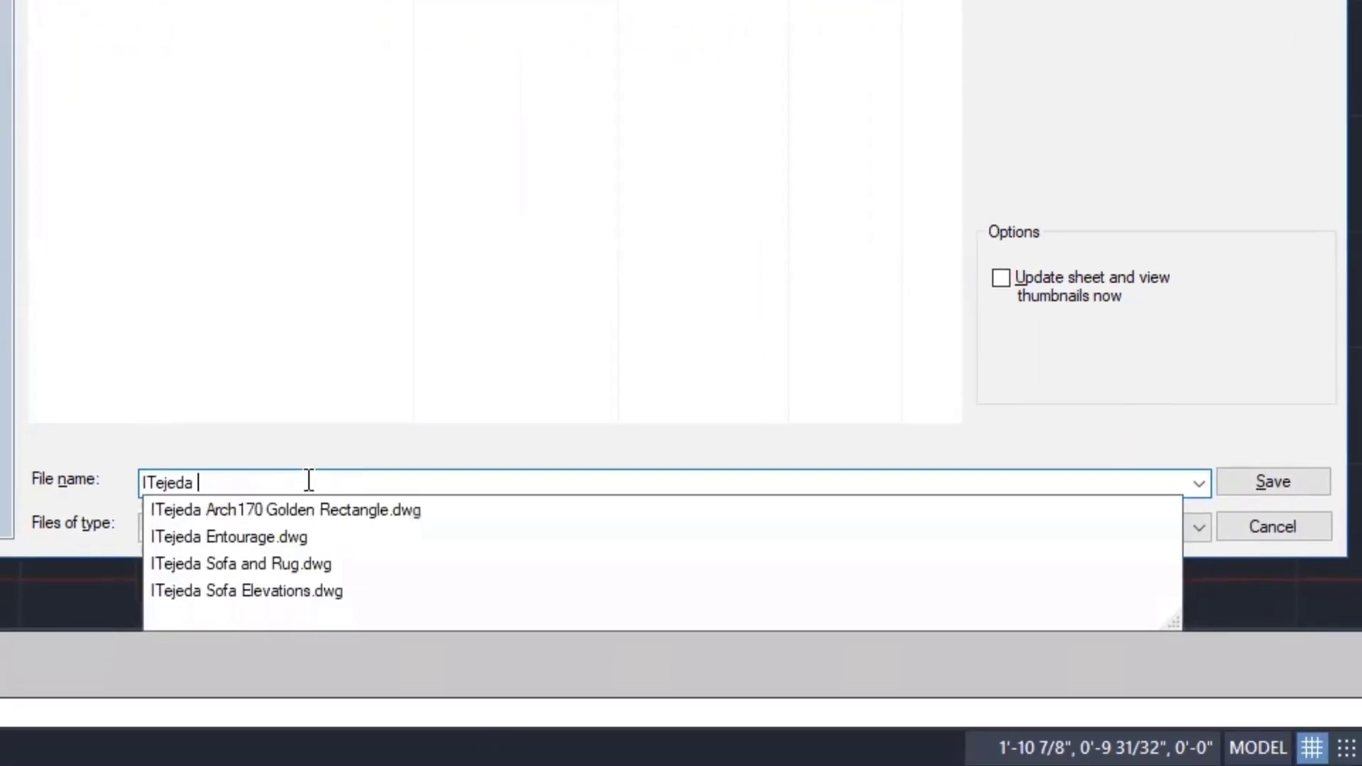
text(XPLAN)
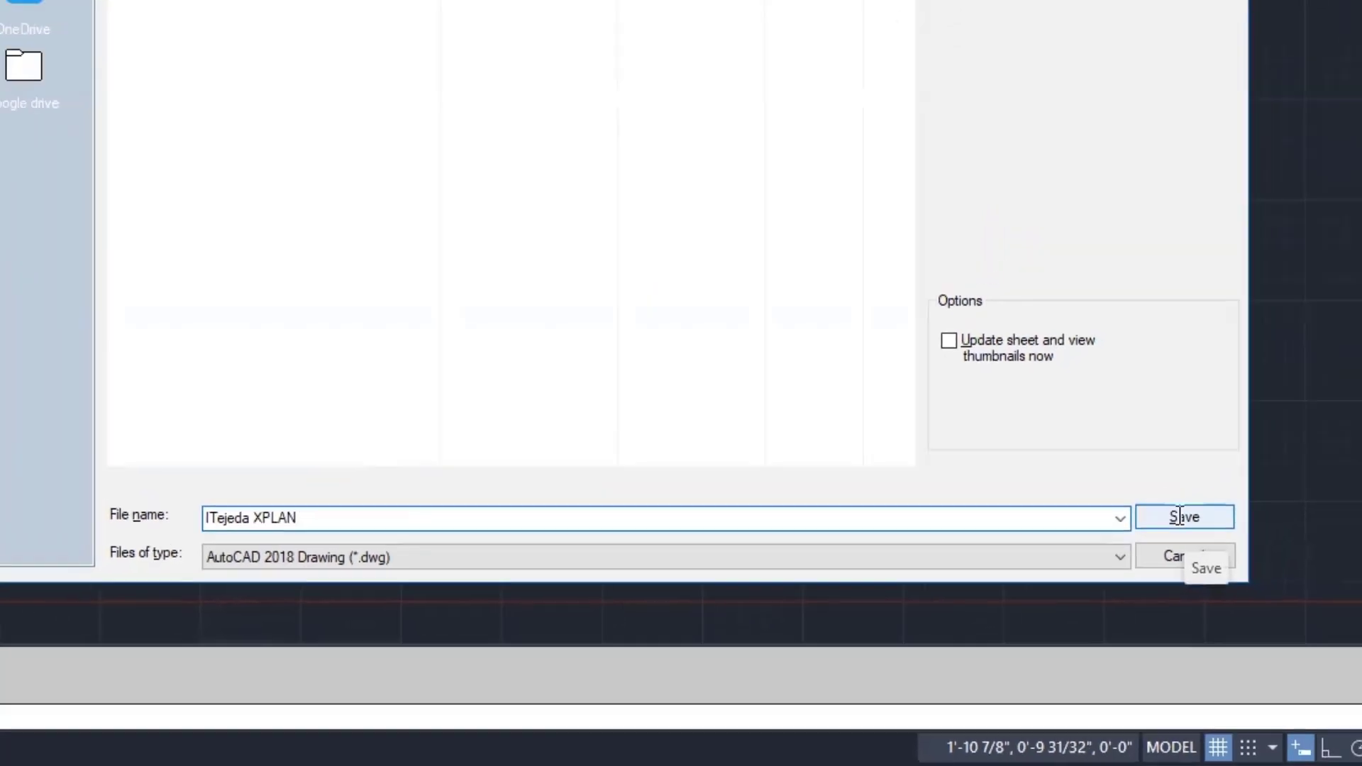
click(1268, 479)
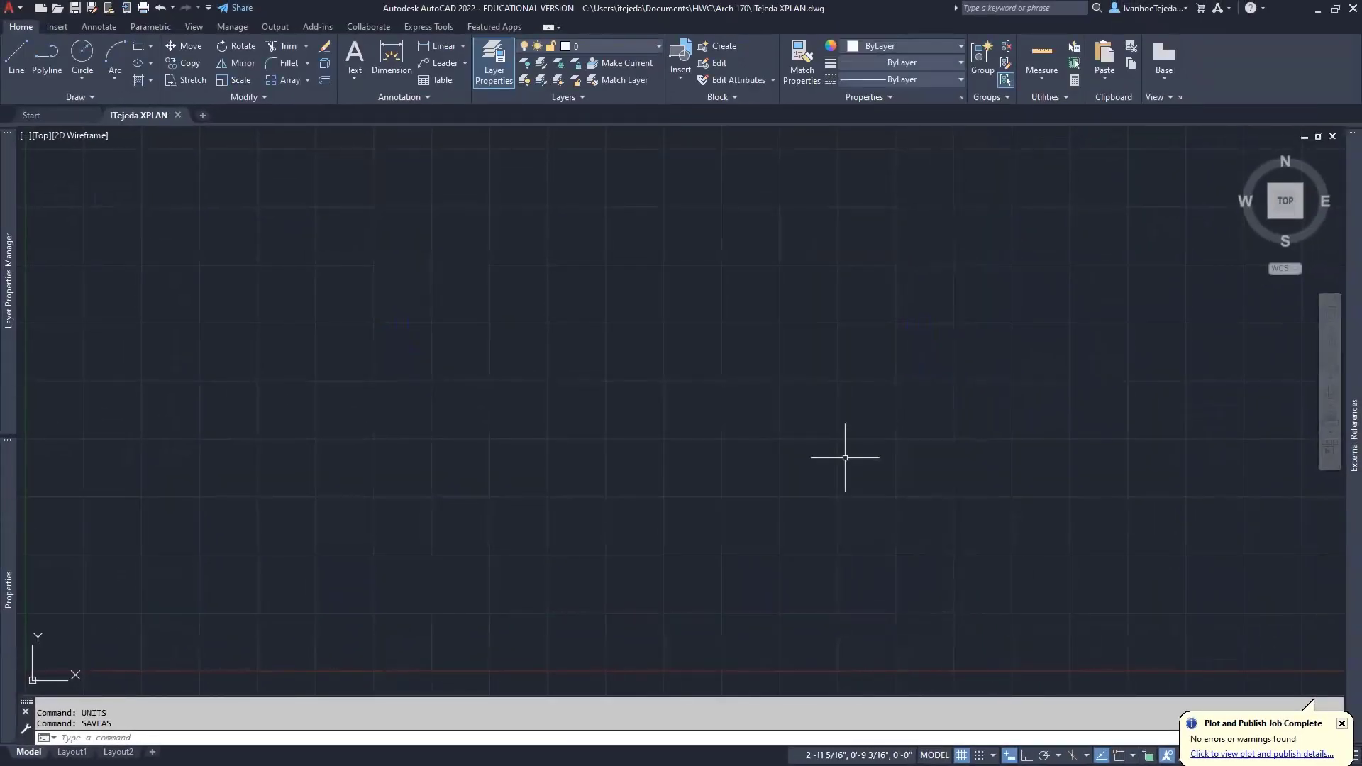
Step: Create a new layer named AWALLS and set its color to red
scroll(771, 417, down, 8)
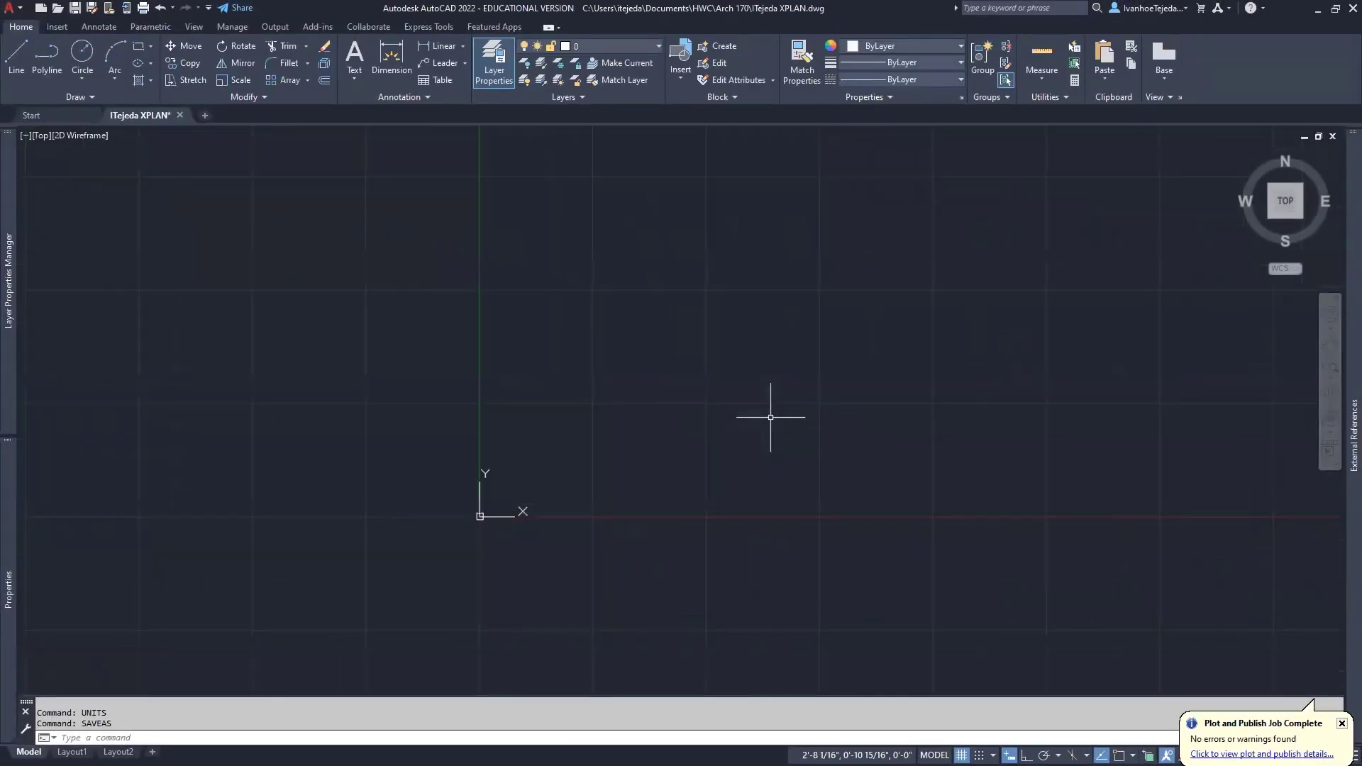
middle_drag(784, 374, 651, 467)
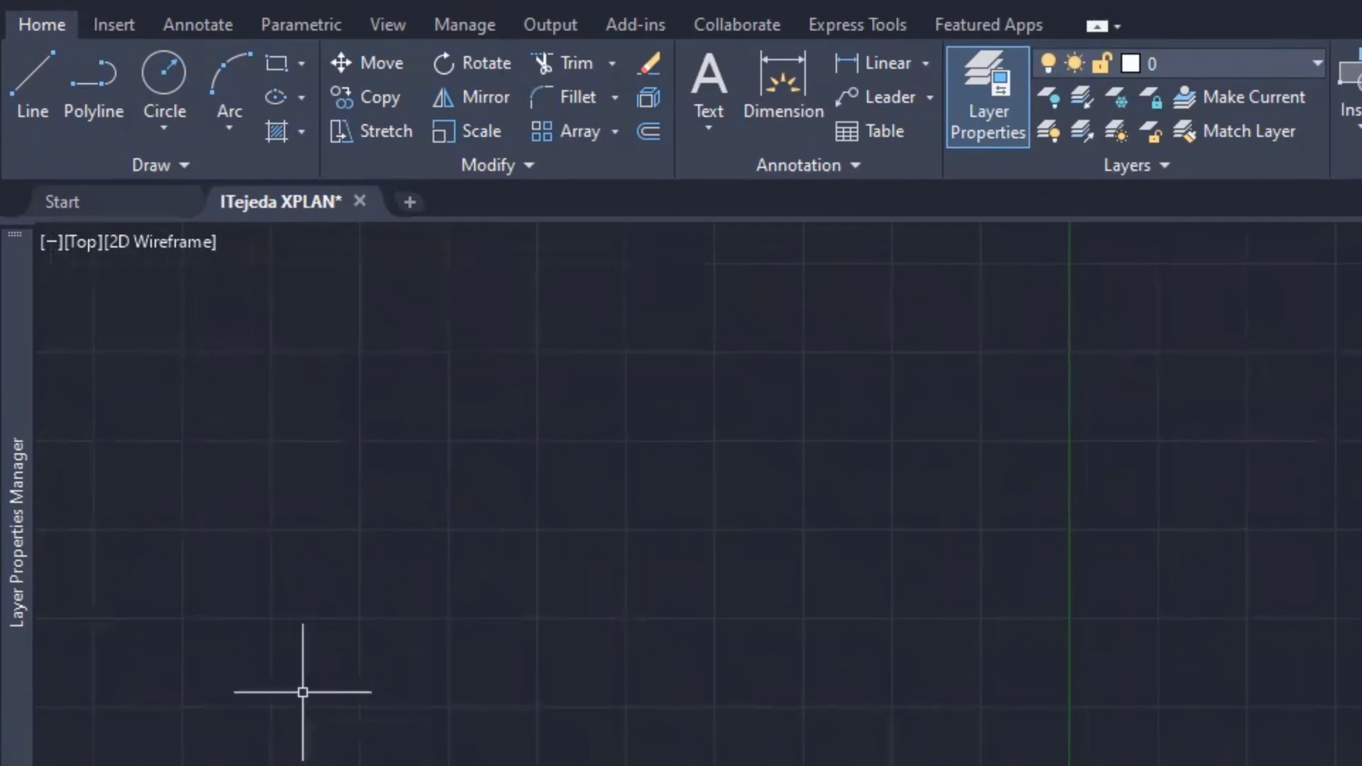
mouse_move(14, 489)
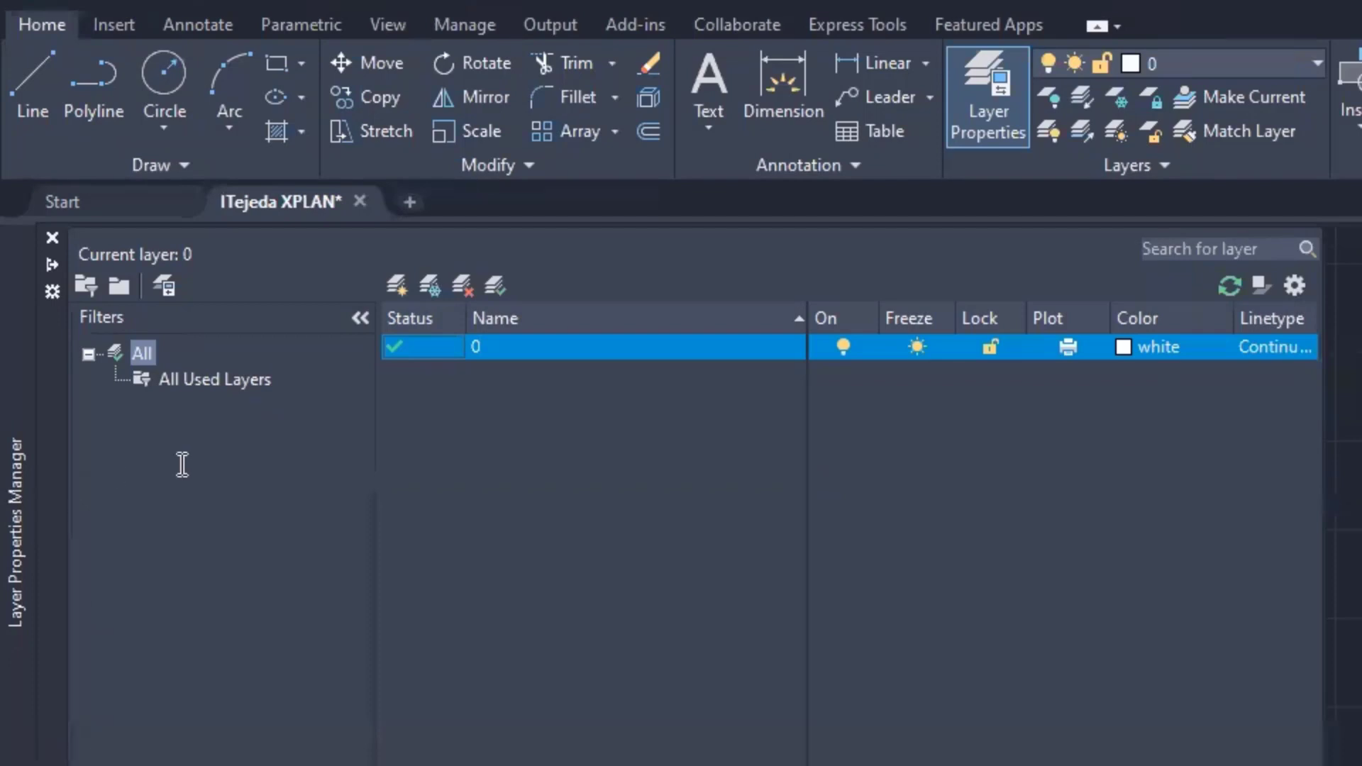
click(397, 285)
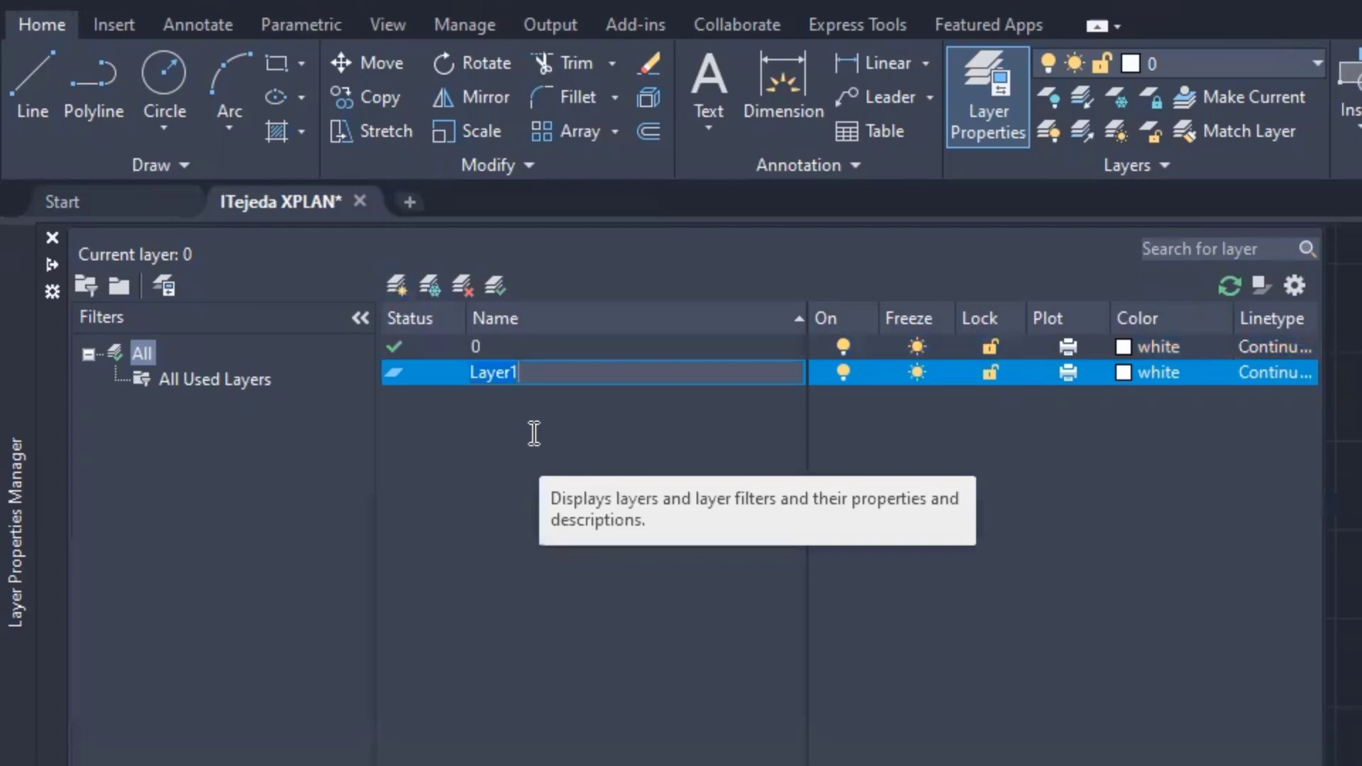
text(A)
text(WALLS)
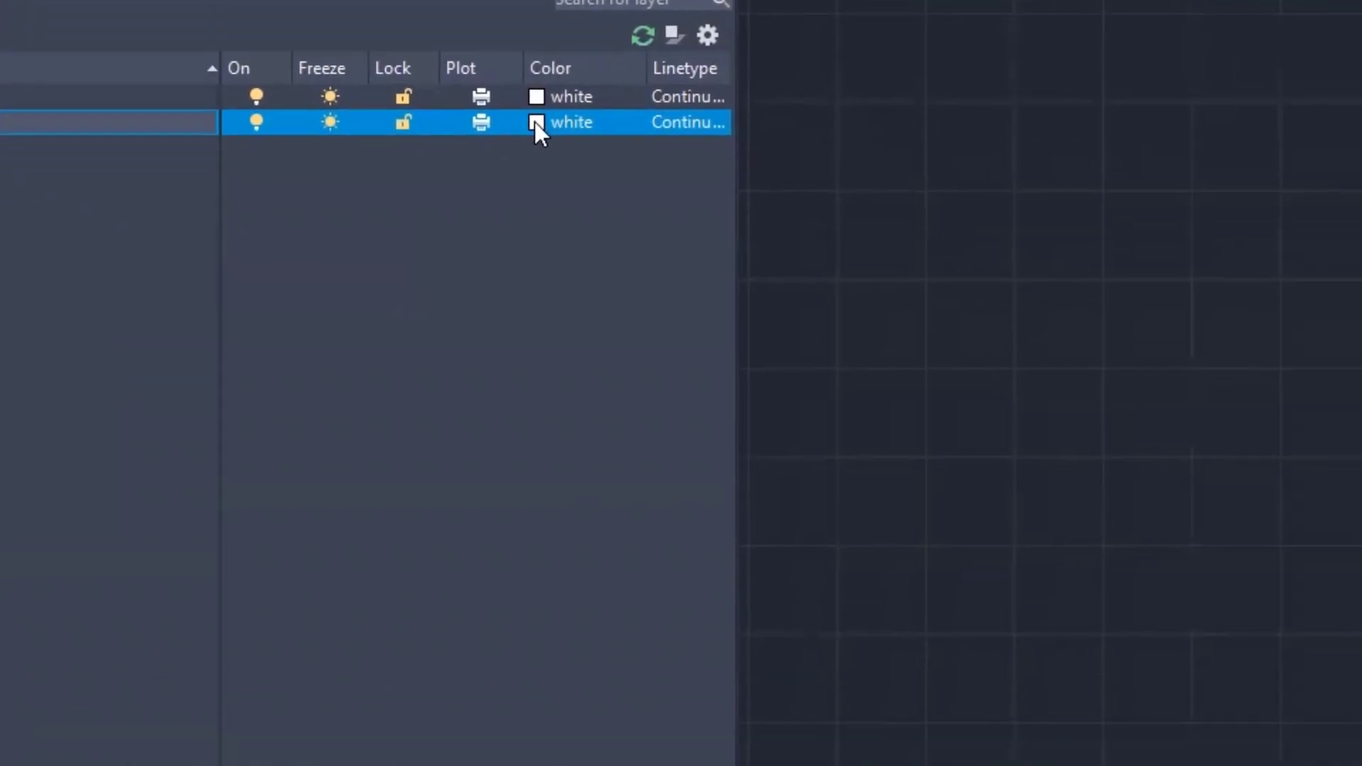
click(1123, 372)
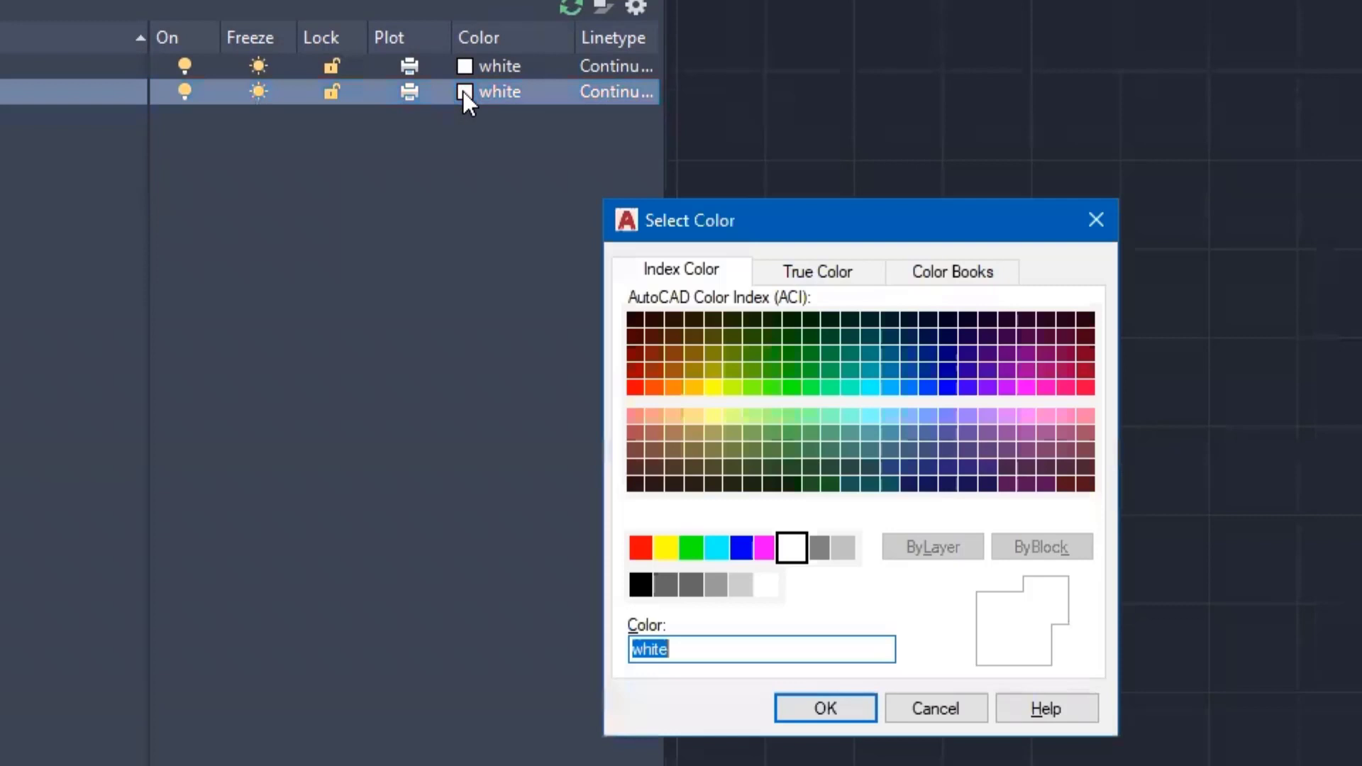
click(641, 547)
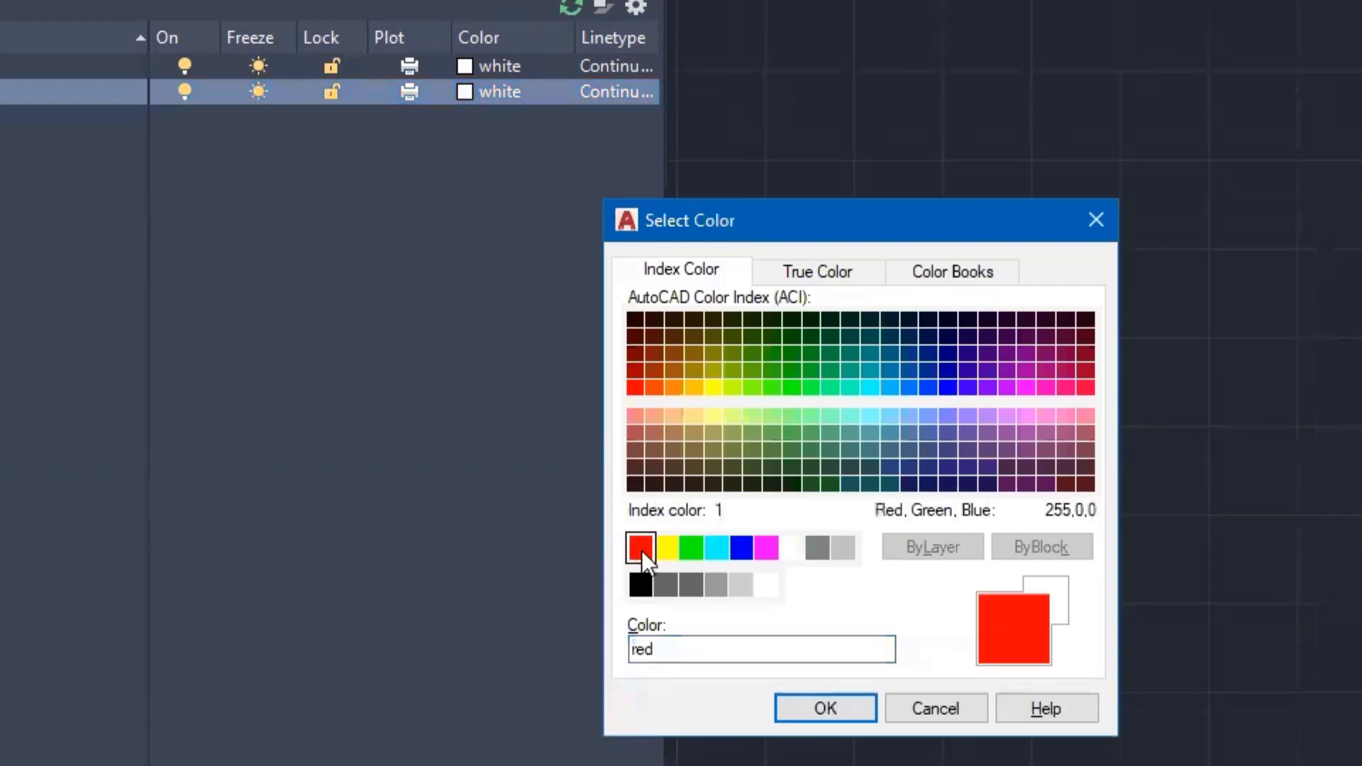
click(828, 708)
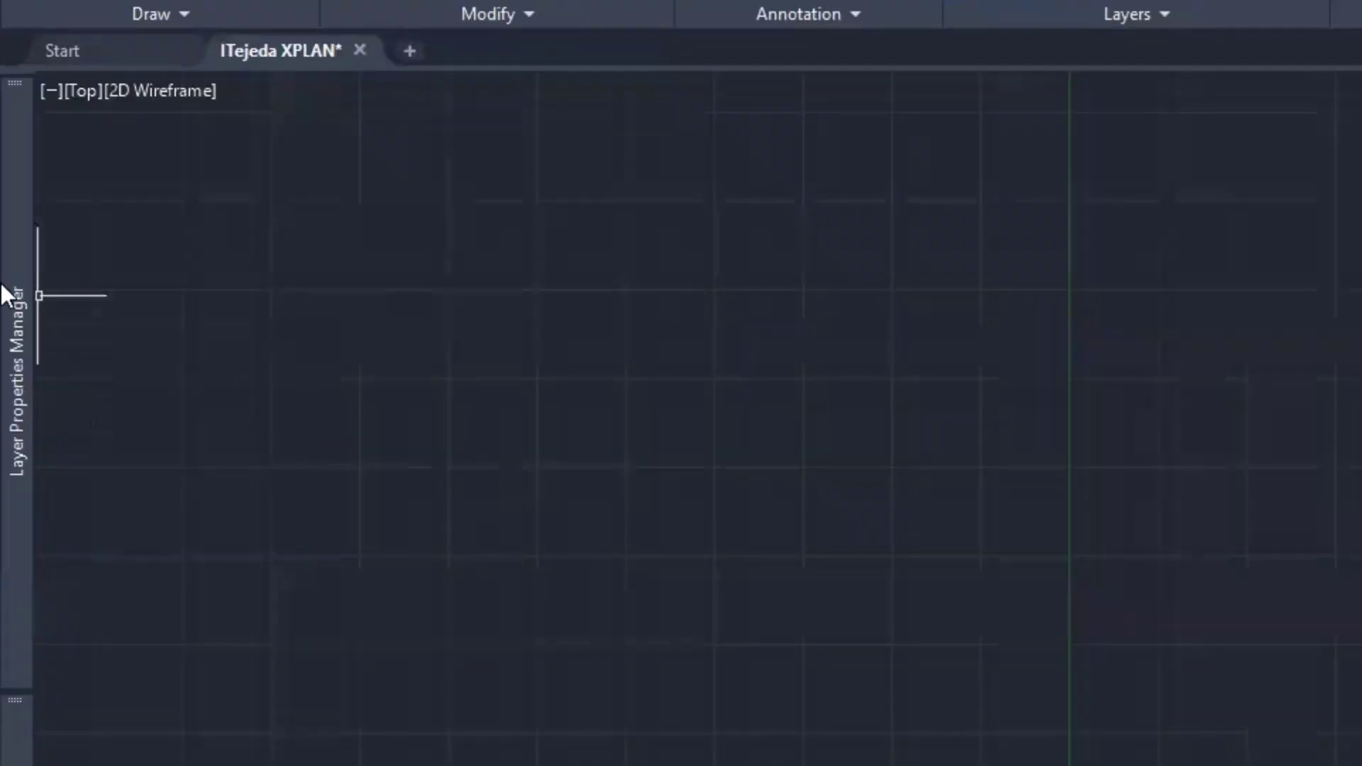
Step: Create a new layer named APLAN and set its color to yellow
mouse_move(2, 280)
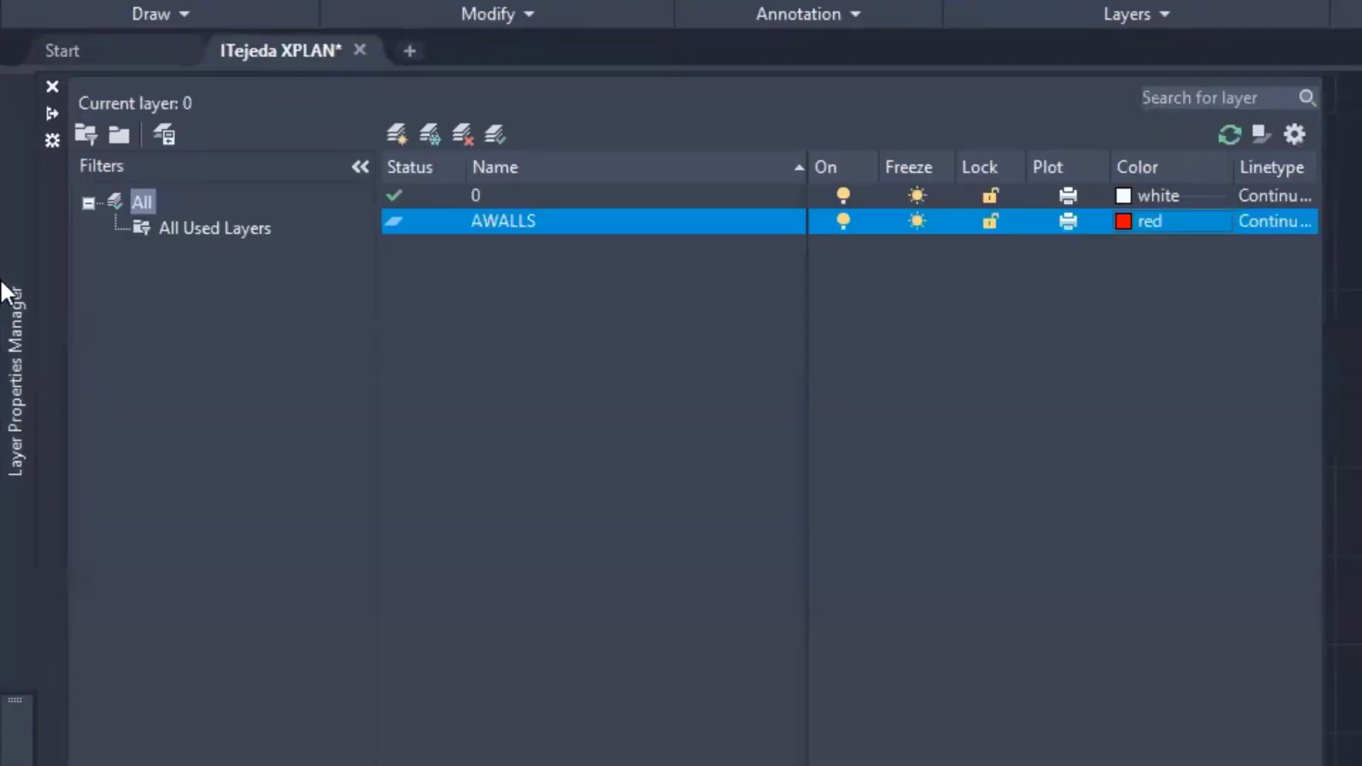
click(398, 133)
text(APLAN)
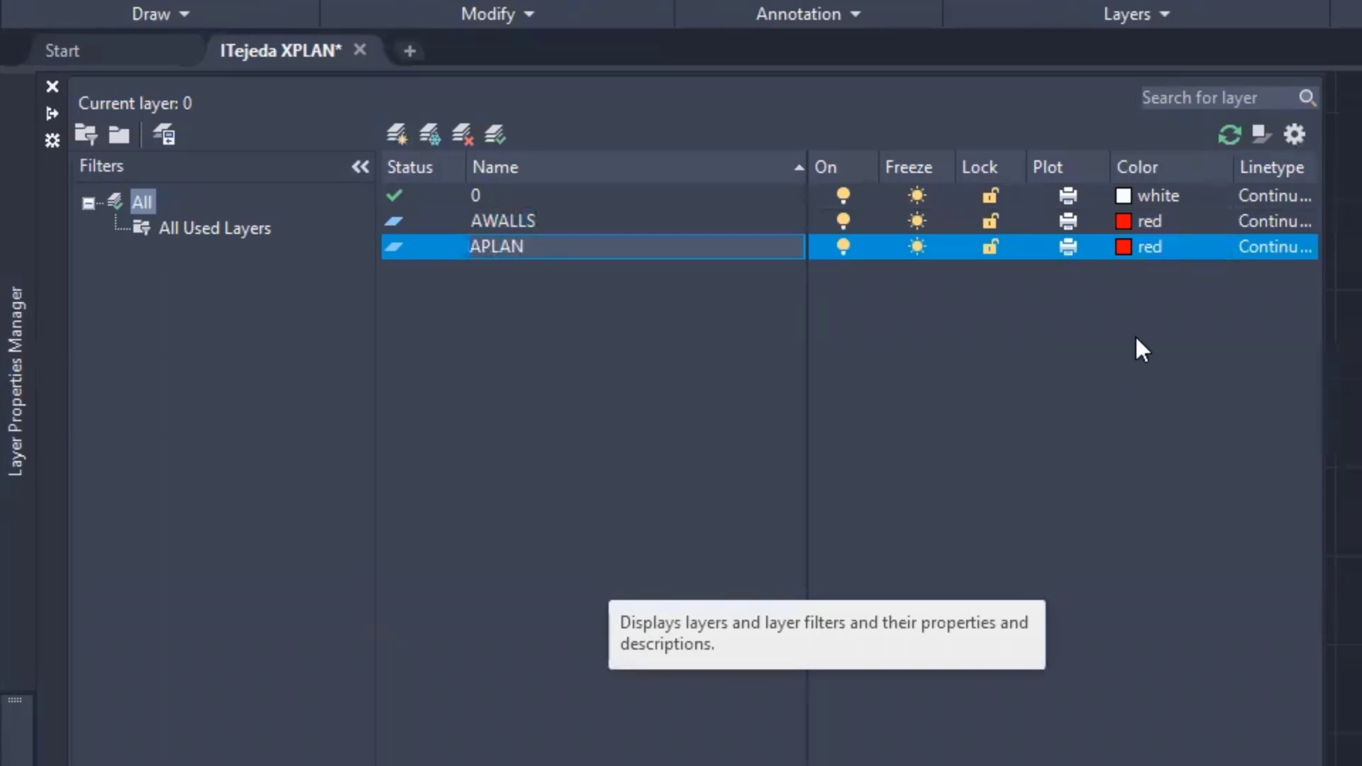
click(1122, 248)
click(1122, 248)
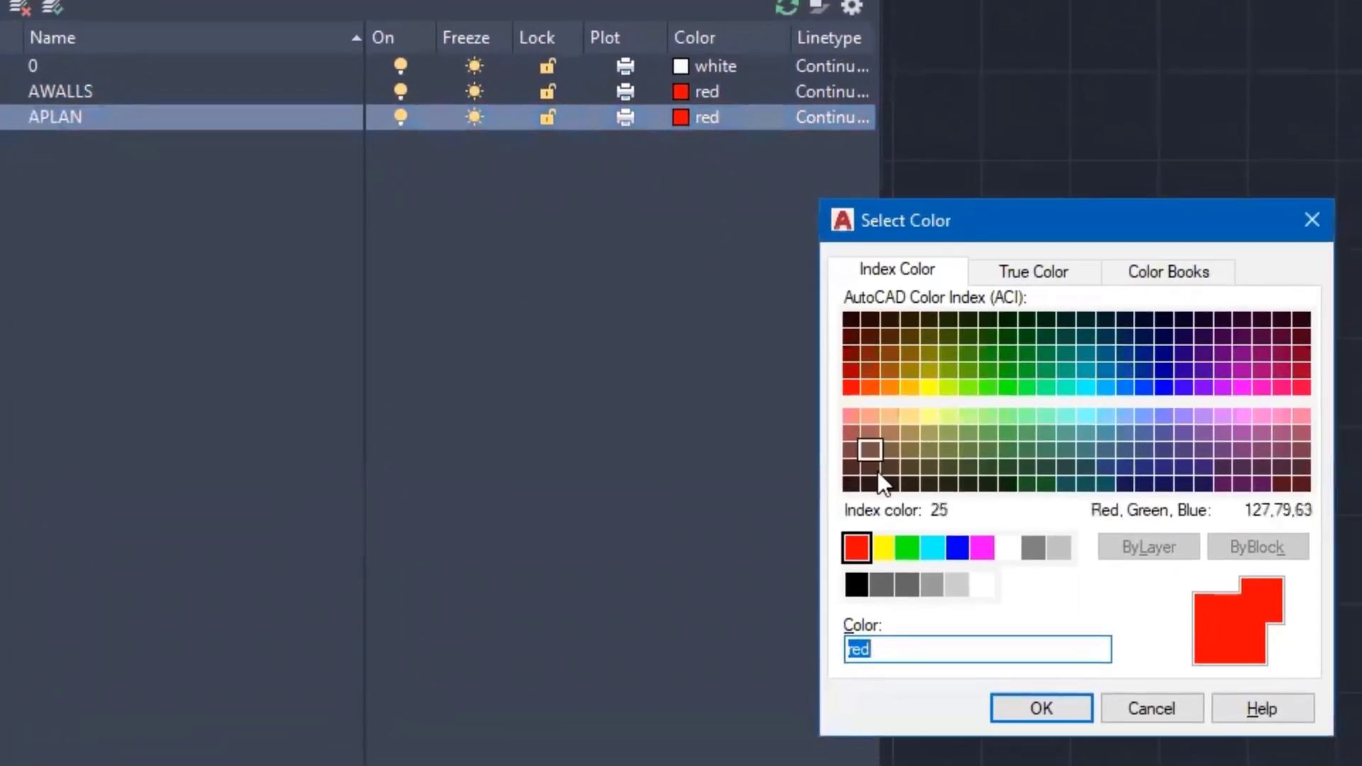
click(881, 546)
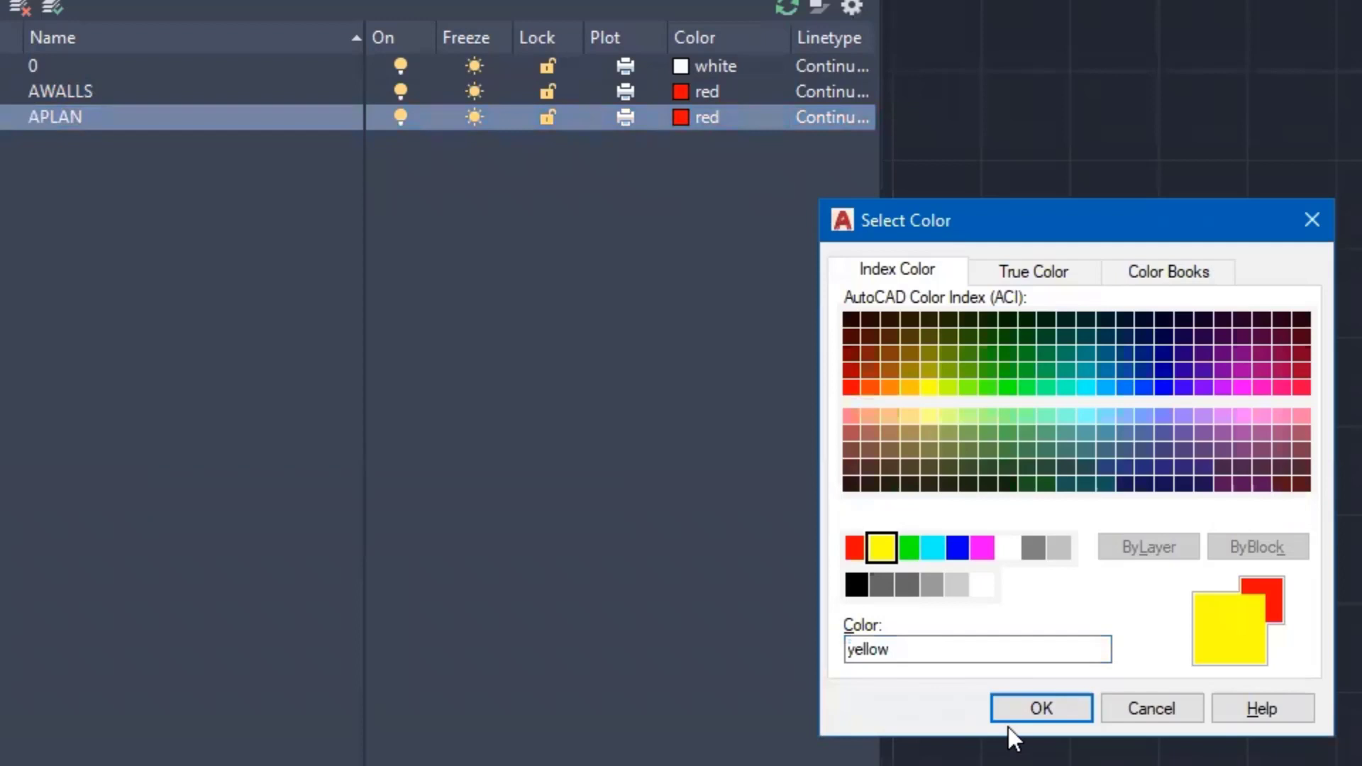
click(1053, 712)
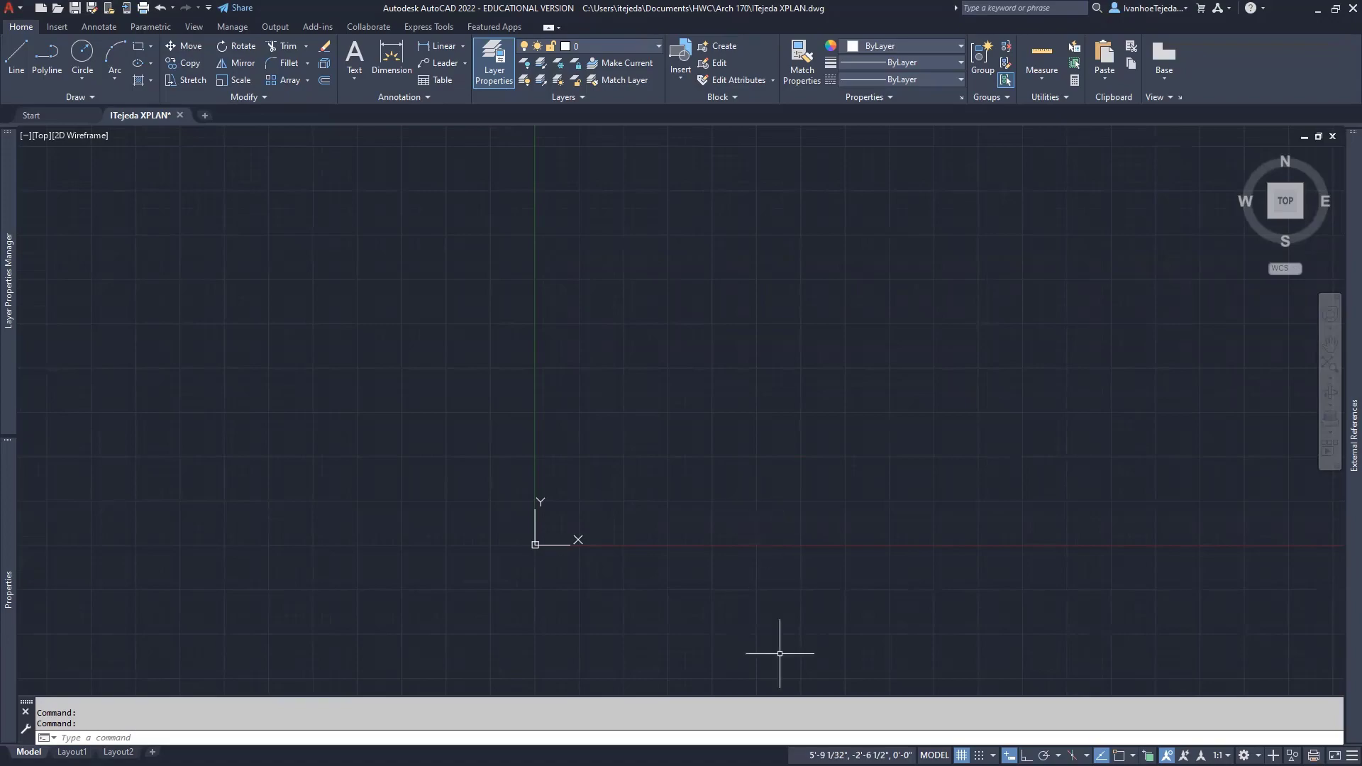
Step: Make AWALLS the current layer
key(alt+Tab)
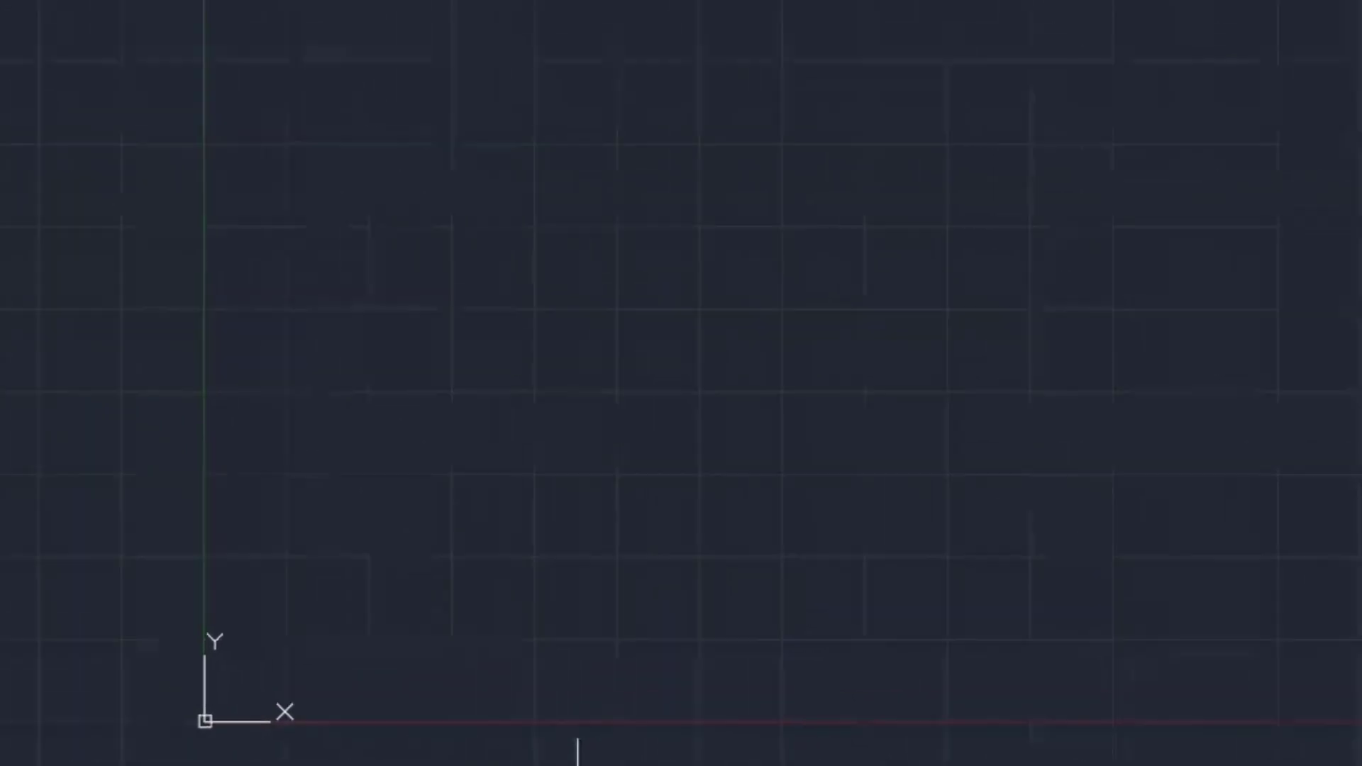
click(763, 64)
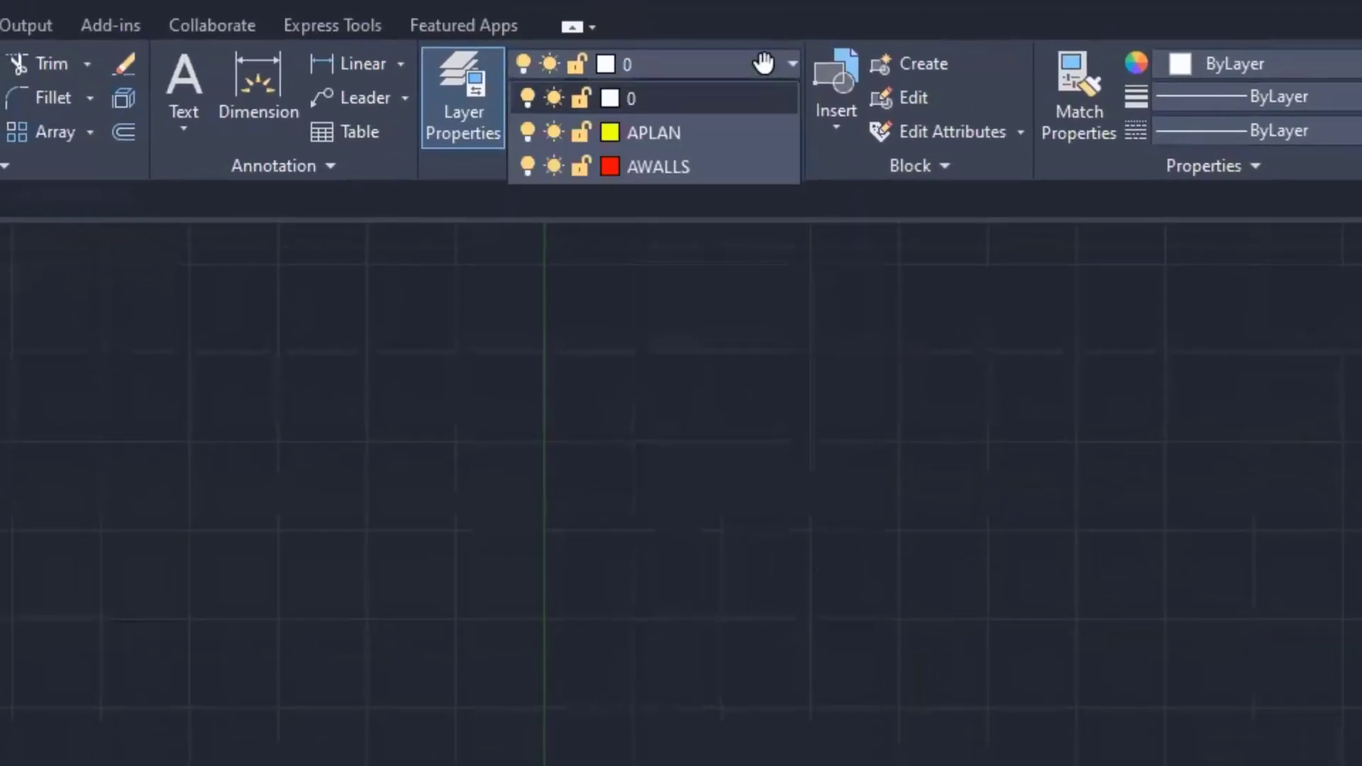
click(692, 165)
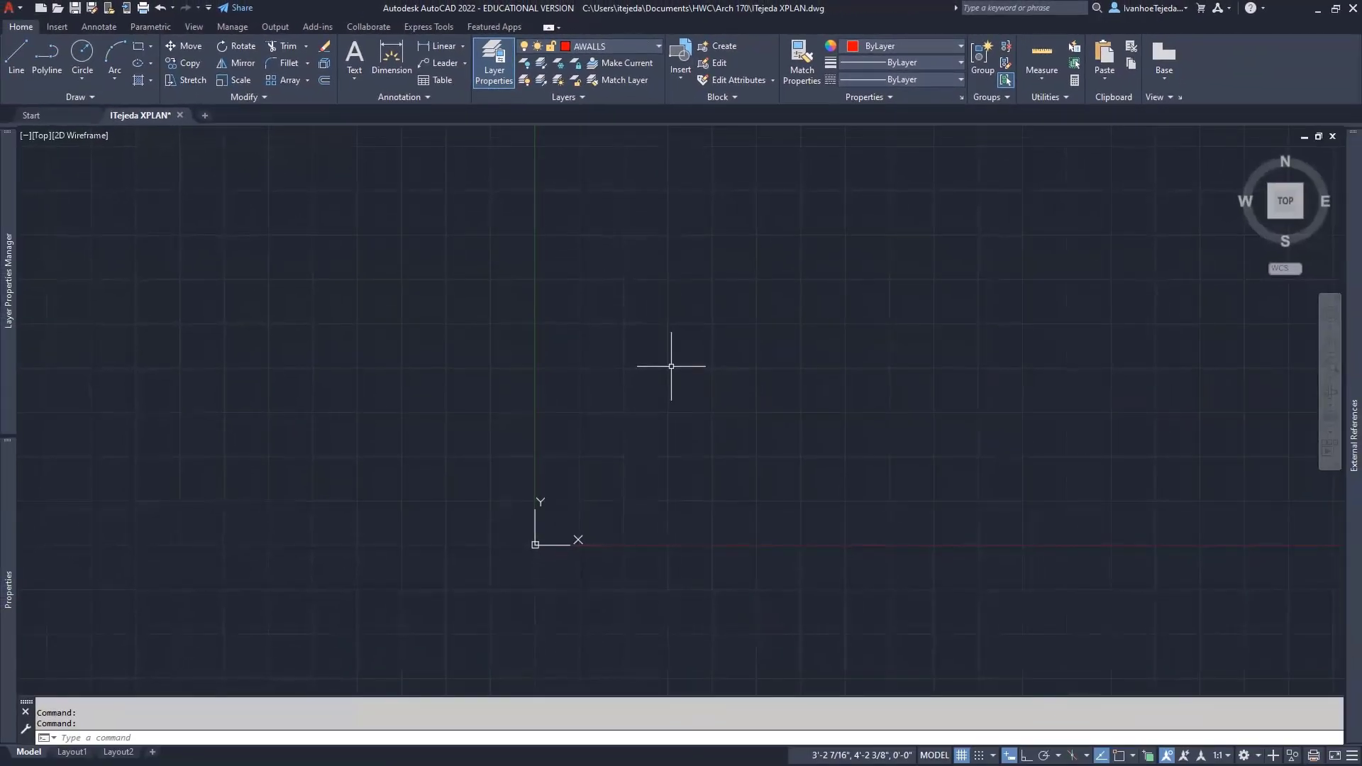
Step: With Ortho on, draw a horizontal line from 0,0 toward positive X, 42'8" long, for the front exterior wall
text(L)
key(Return)
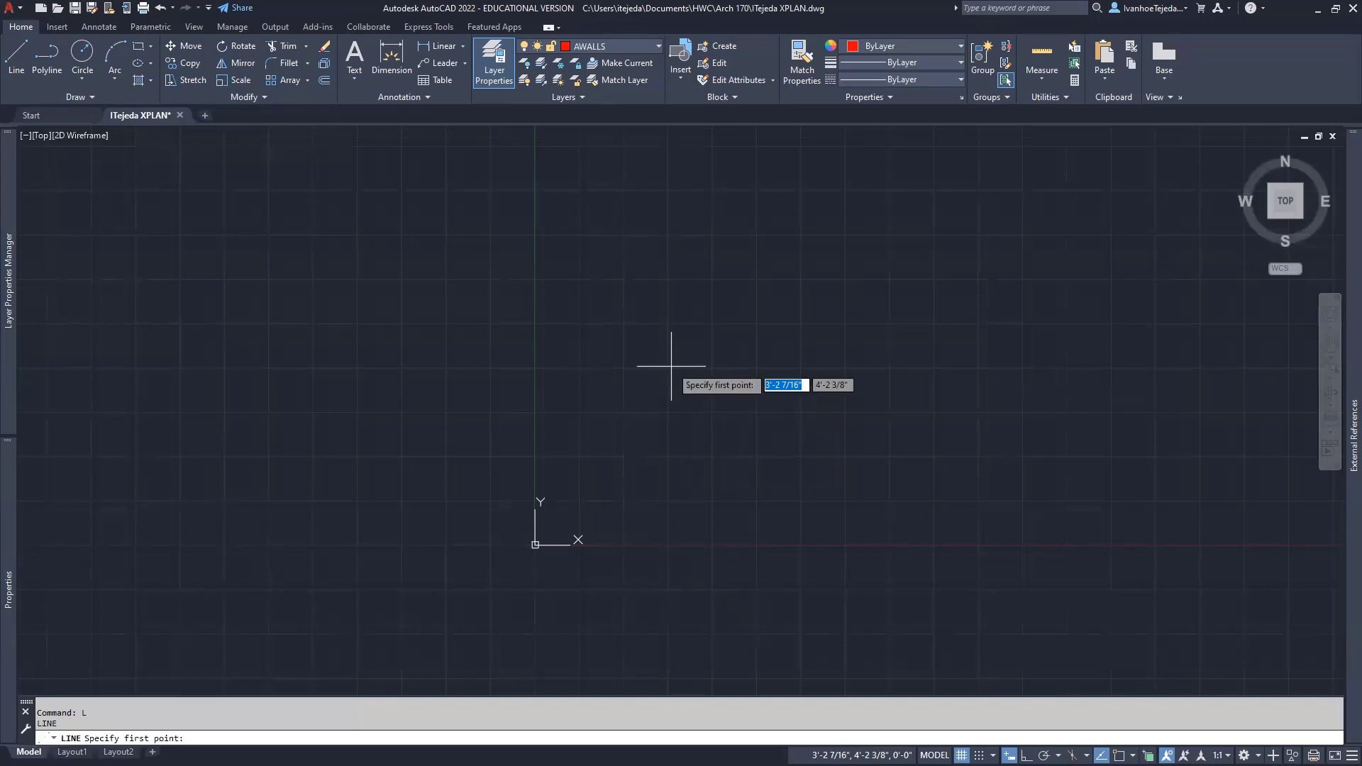
text(0)
key(Tab)
text(0)
key(Return)
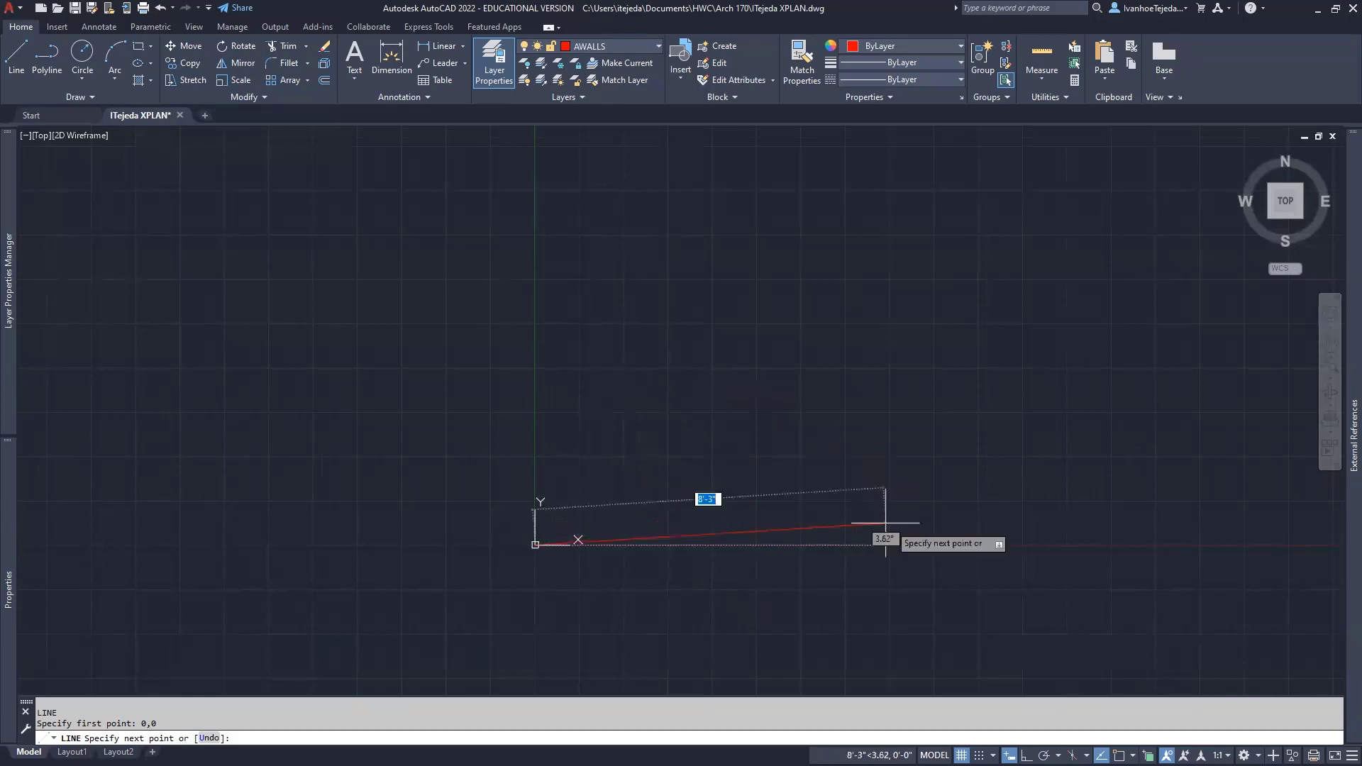
key(F8)
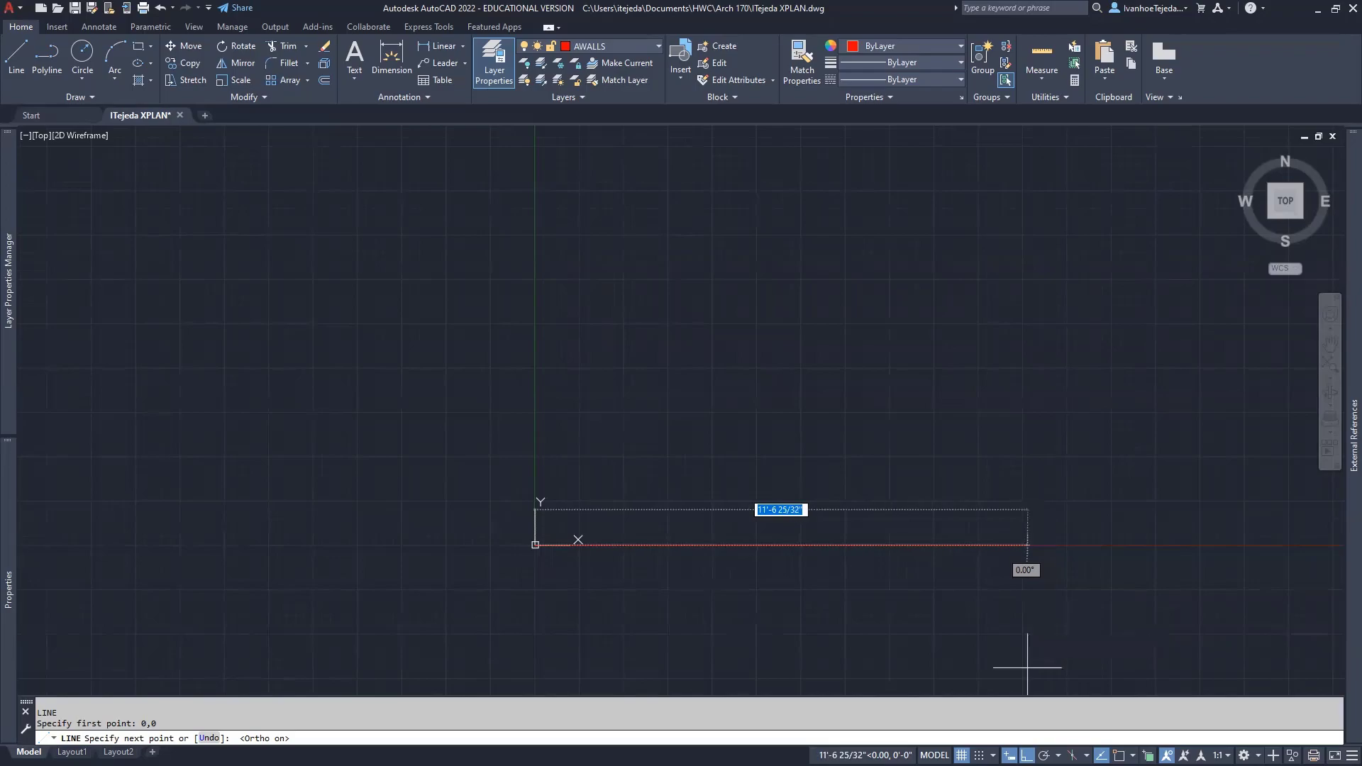
key(alt+Tab)
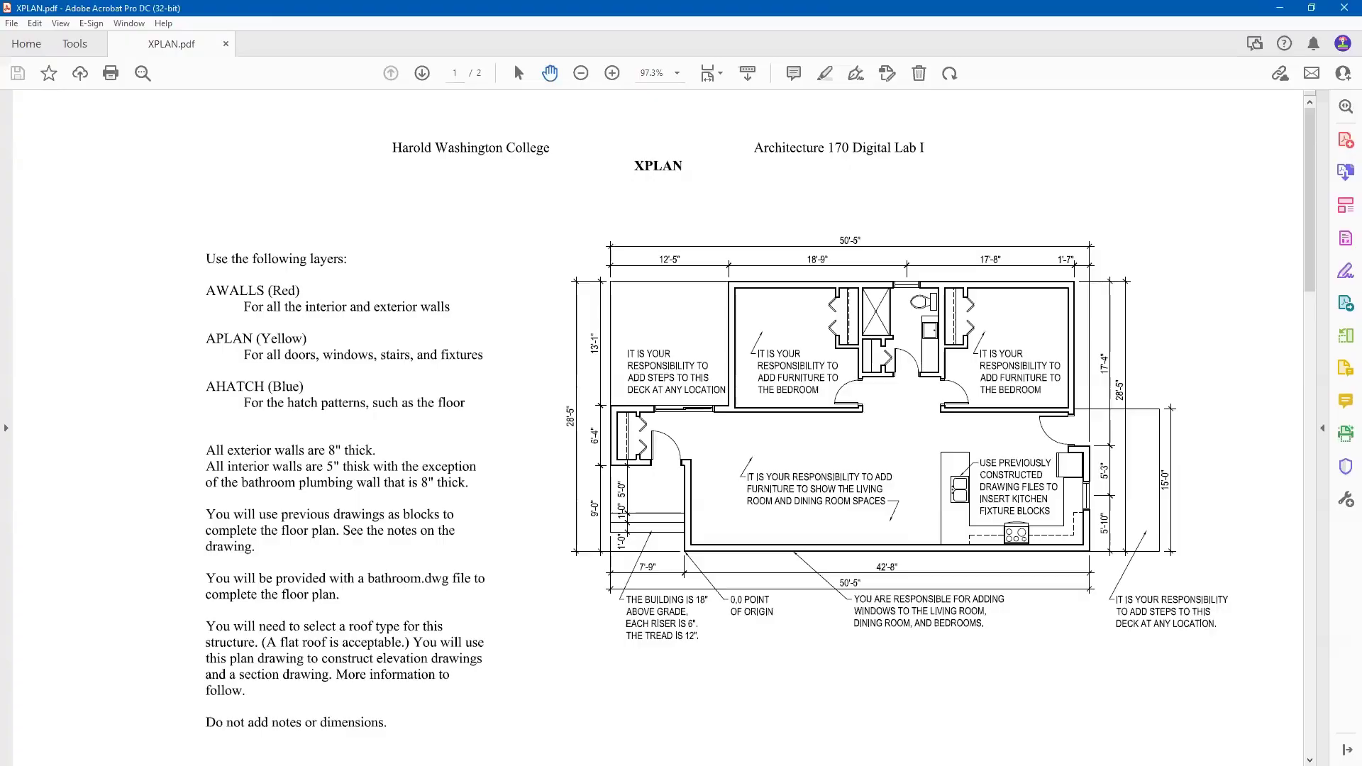
key(alt+Tab)
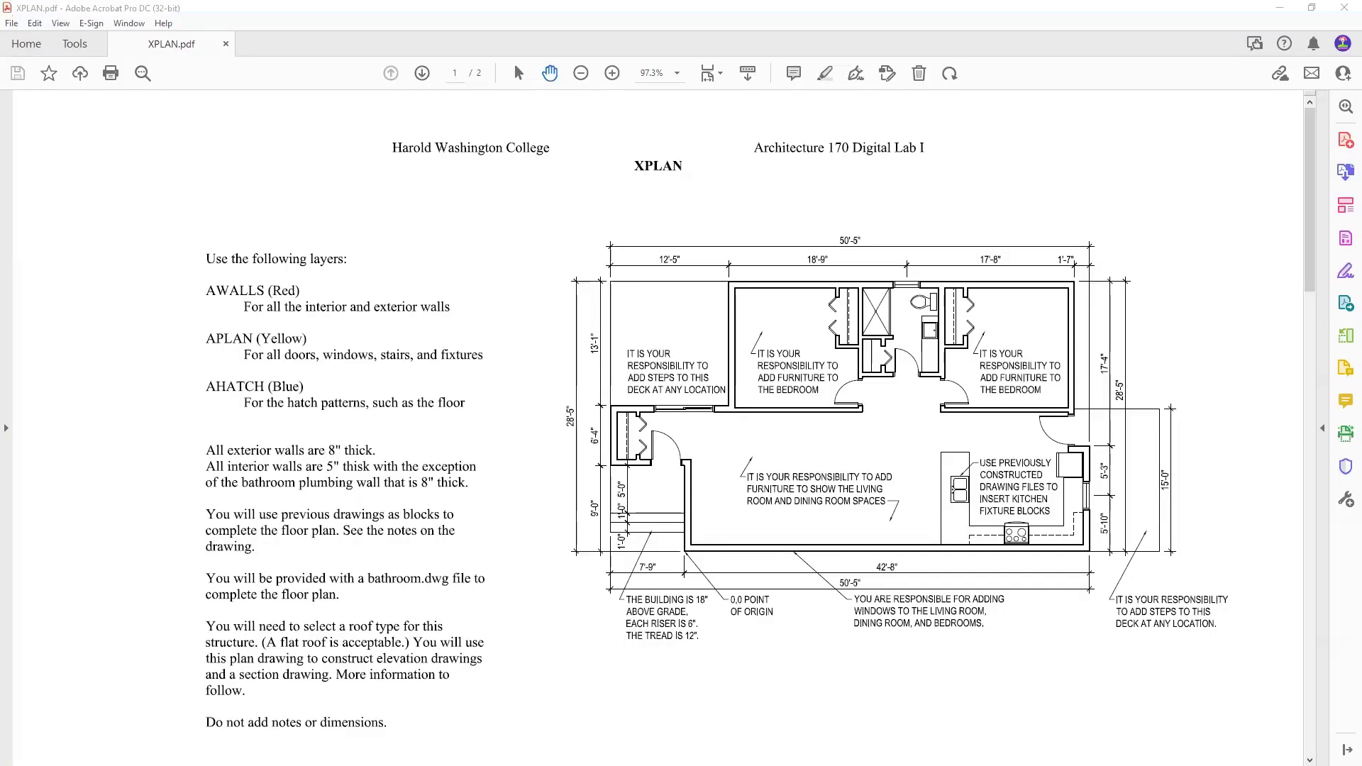
text(42)
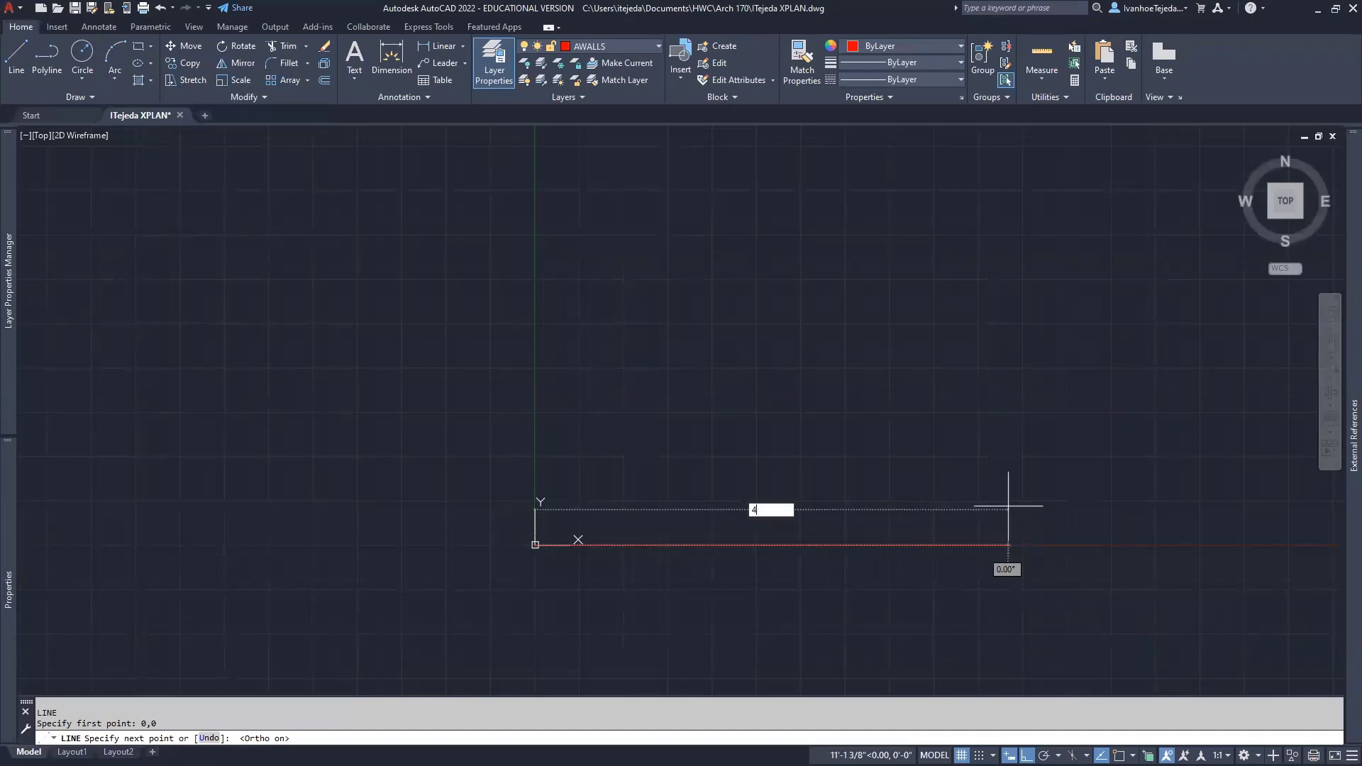
text(8)
key(Return)
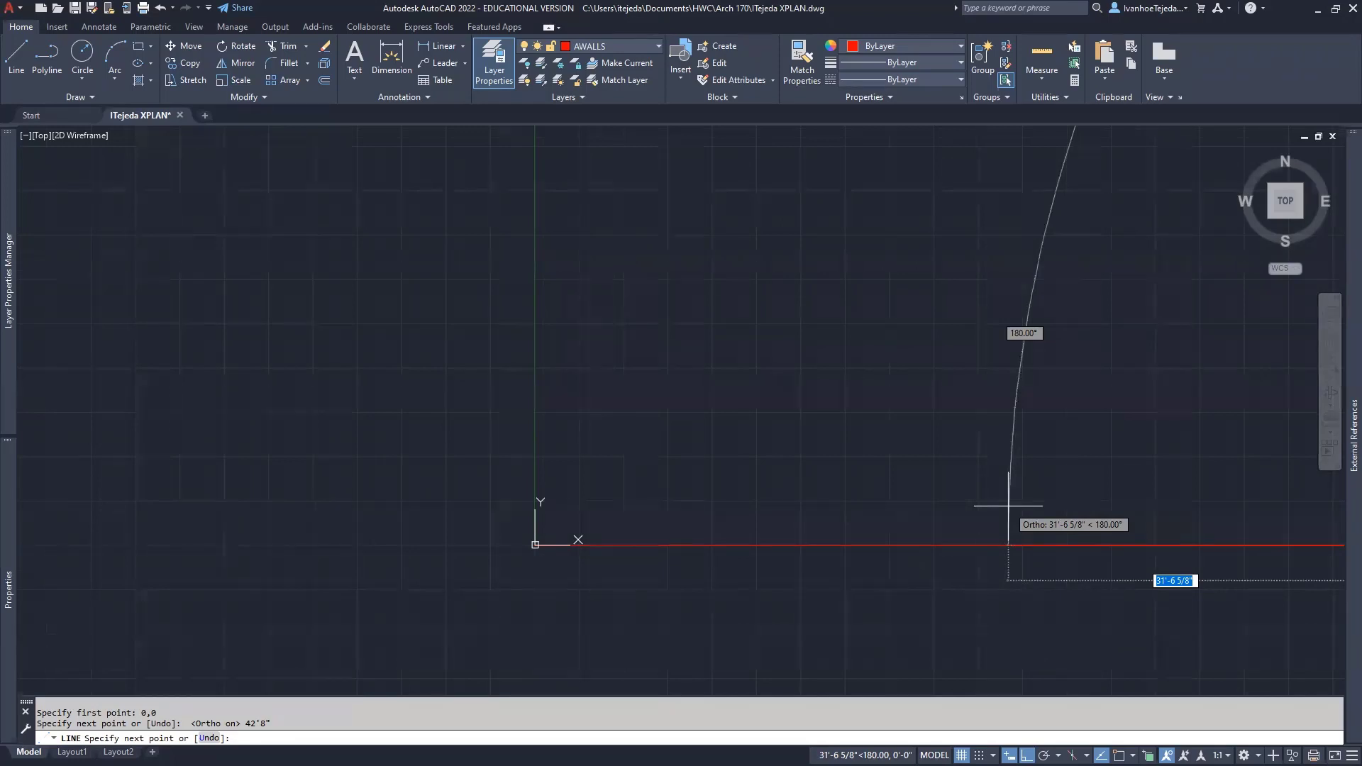
key(Return)
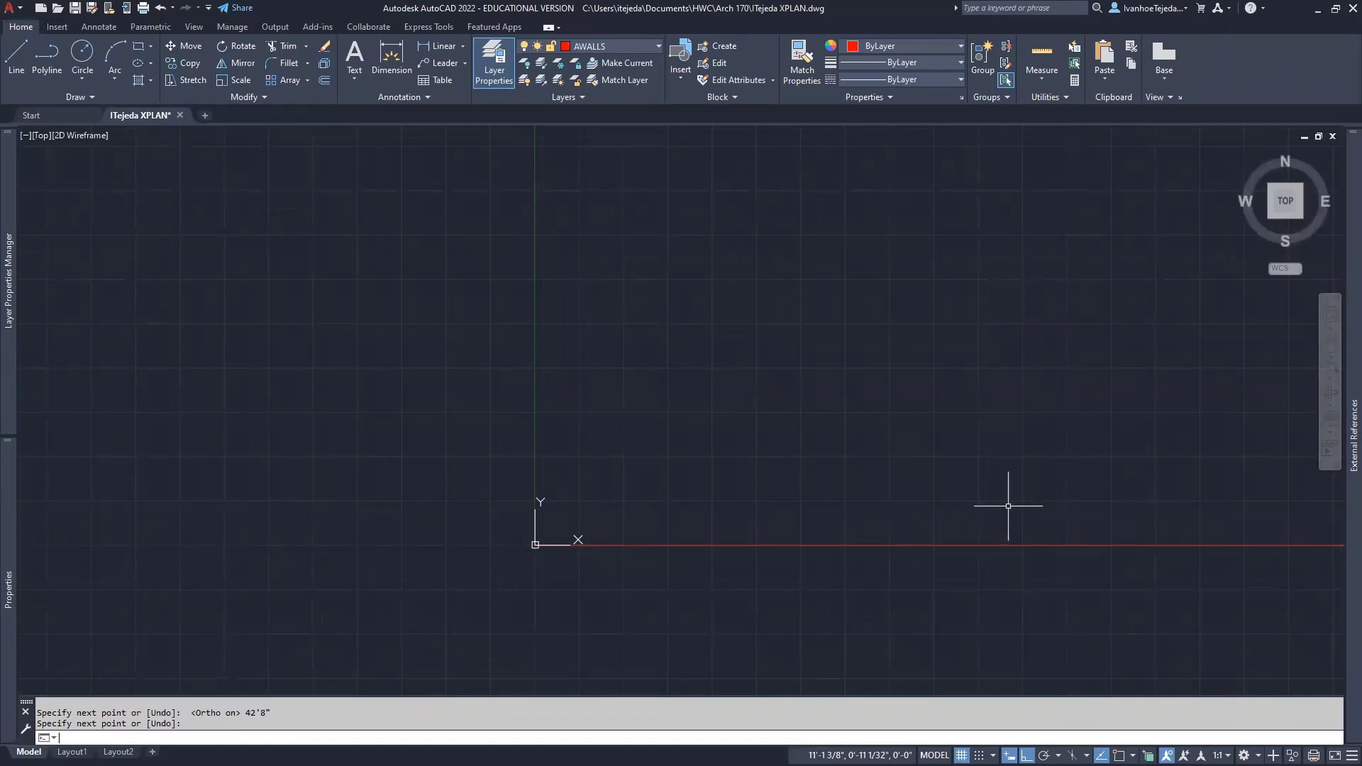
Step: Turn off the grid display, turn on object snap, and disable the Perpendicular snap
text(z)
key(Return)
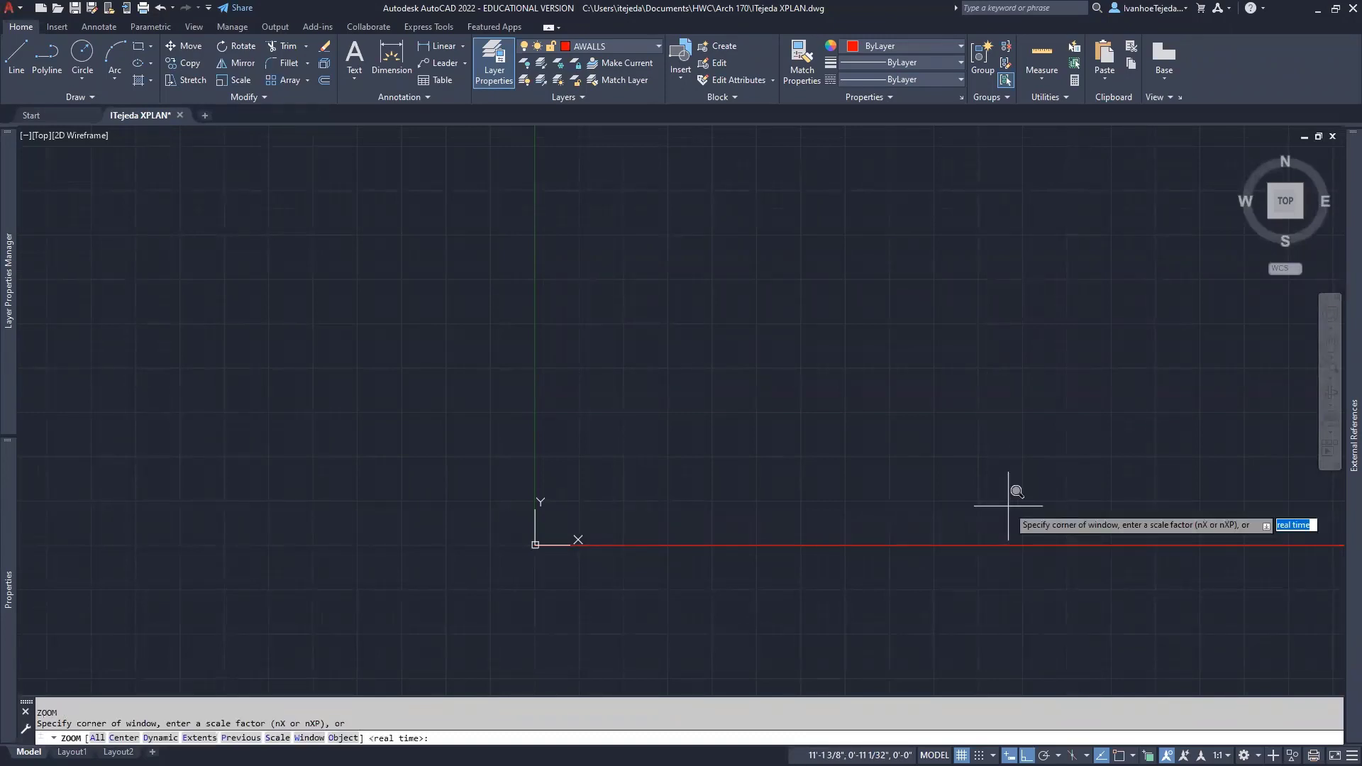
text(E)
key(Return)
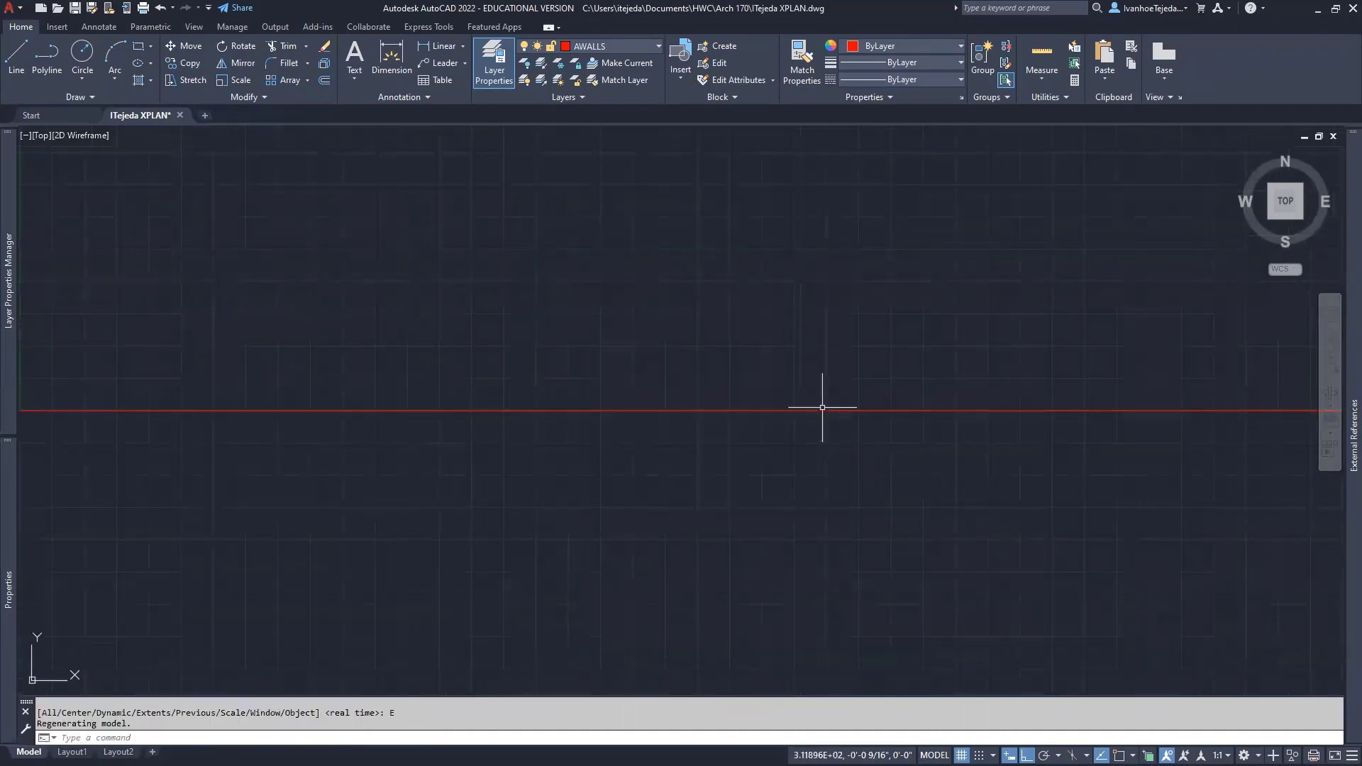
scroll(820, 403, down, 2)
scroll(819, 402, down, 1)
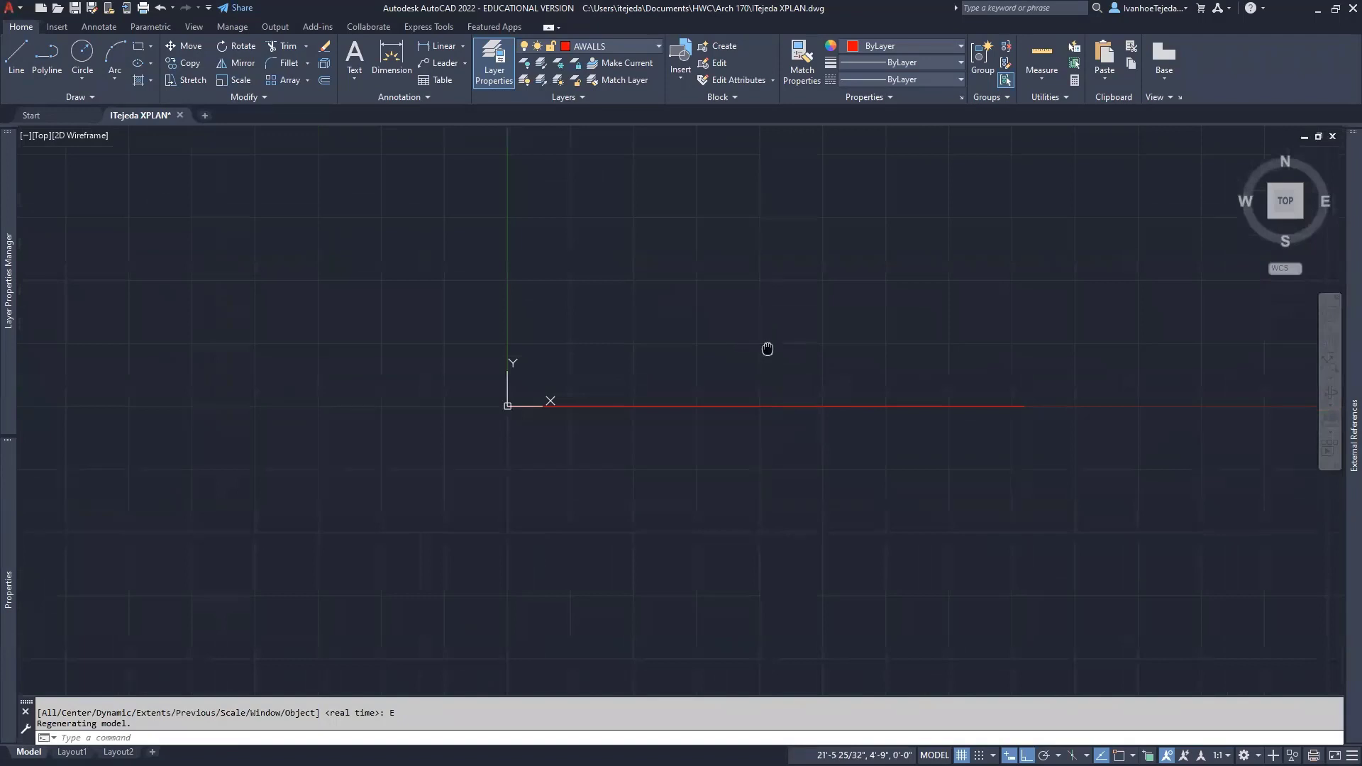
middle_drag(766, 347, 742, 526)
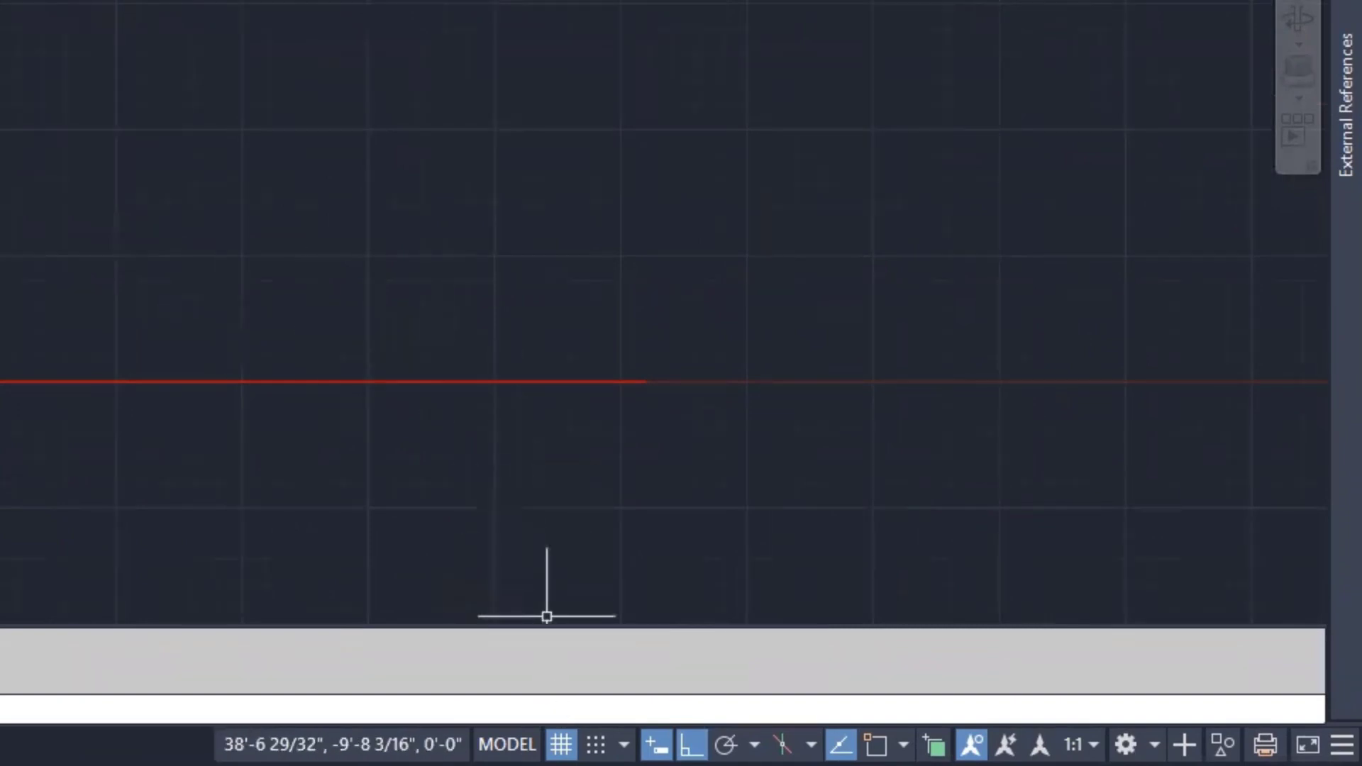
click(561, 744)
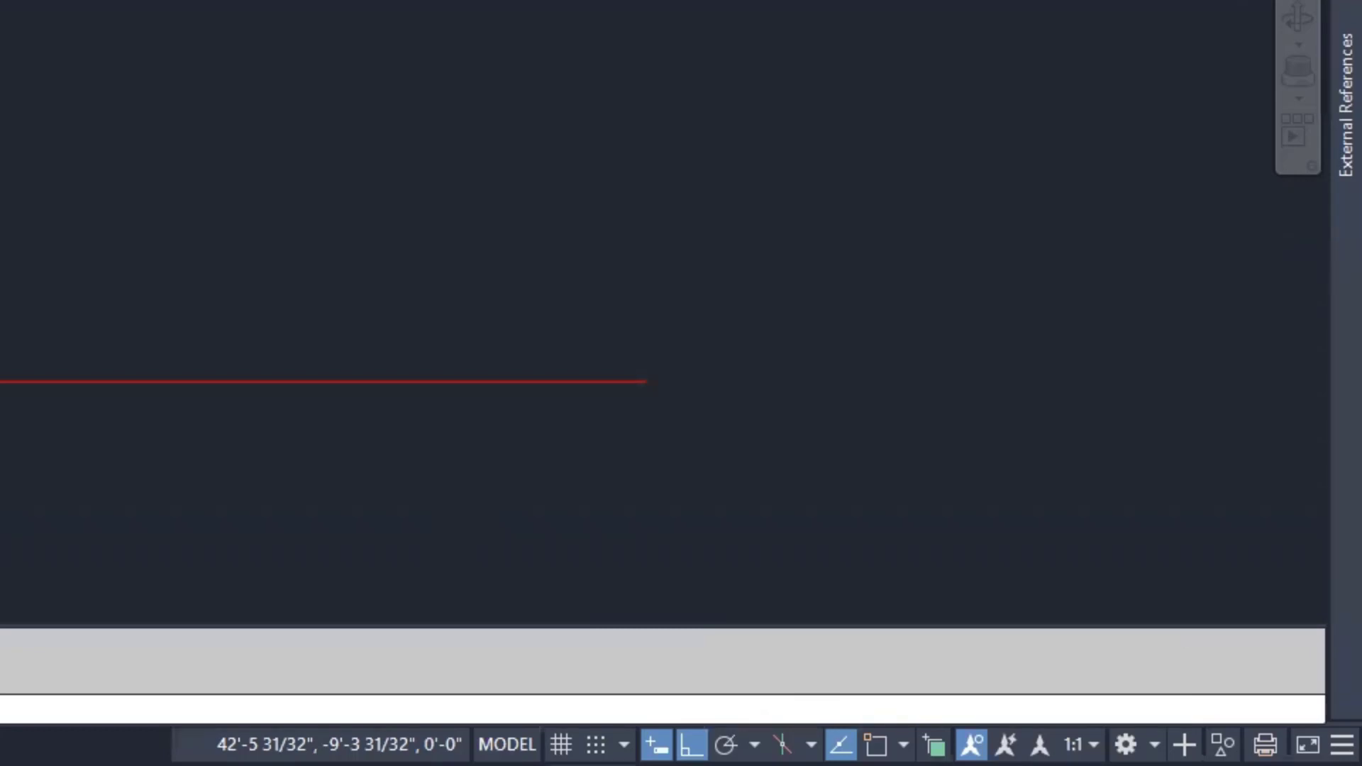
click(876, 744)
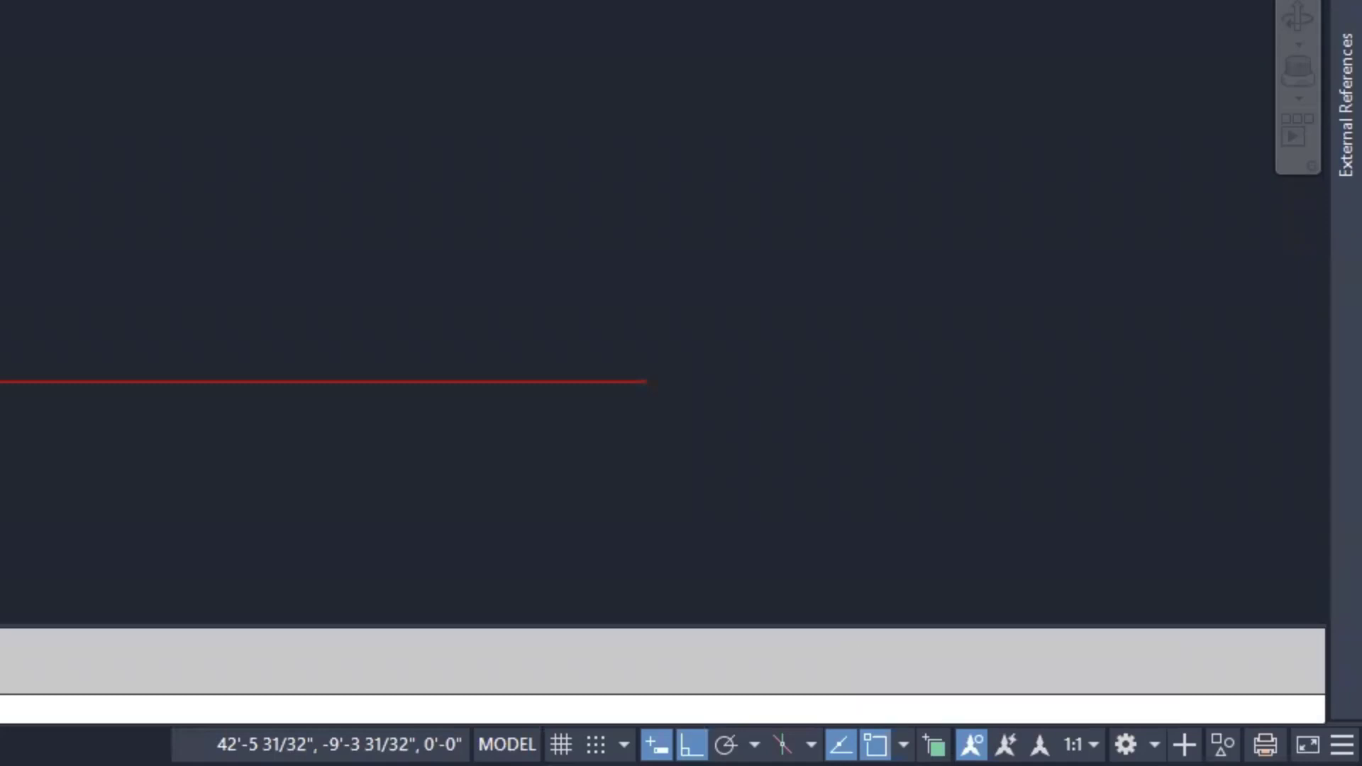
click(903, 743)
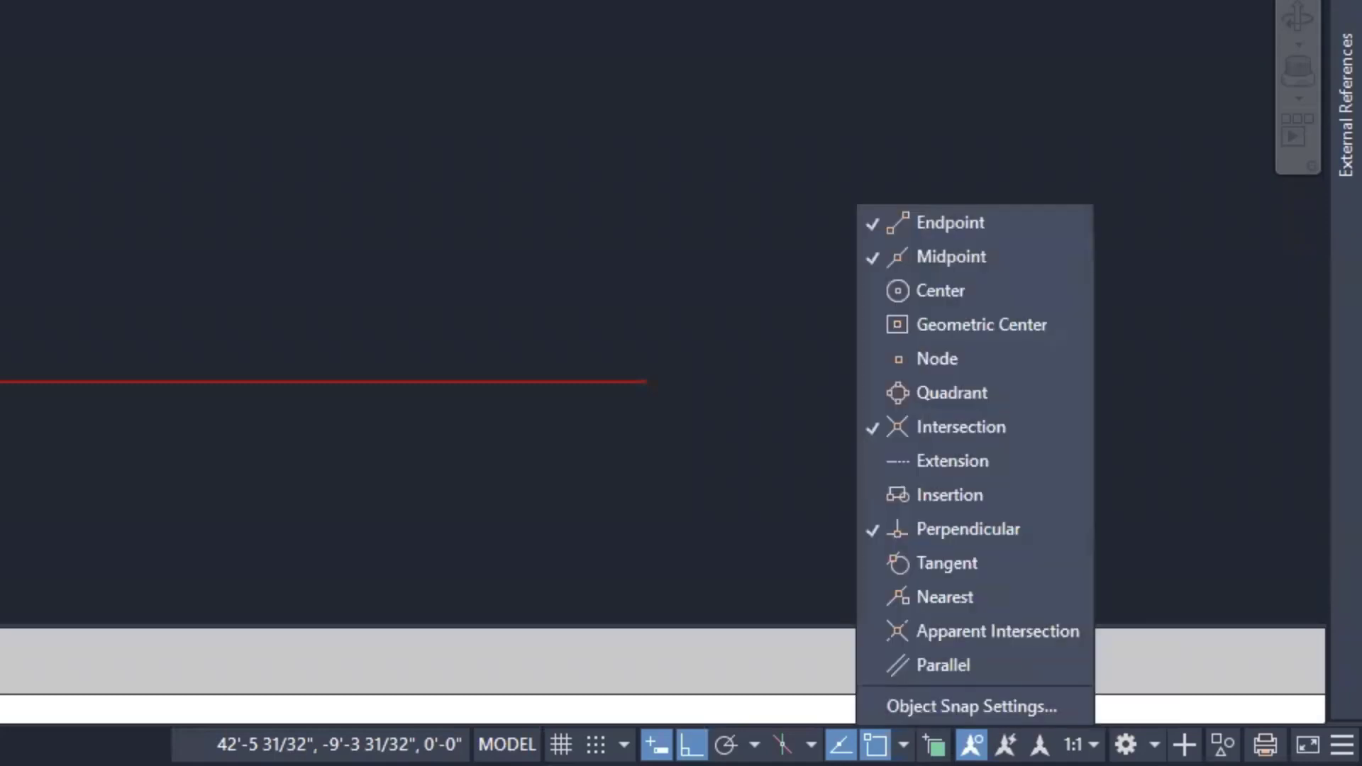
click(1013, 529)
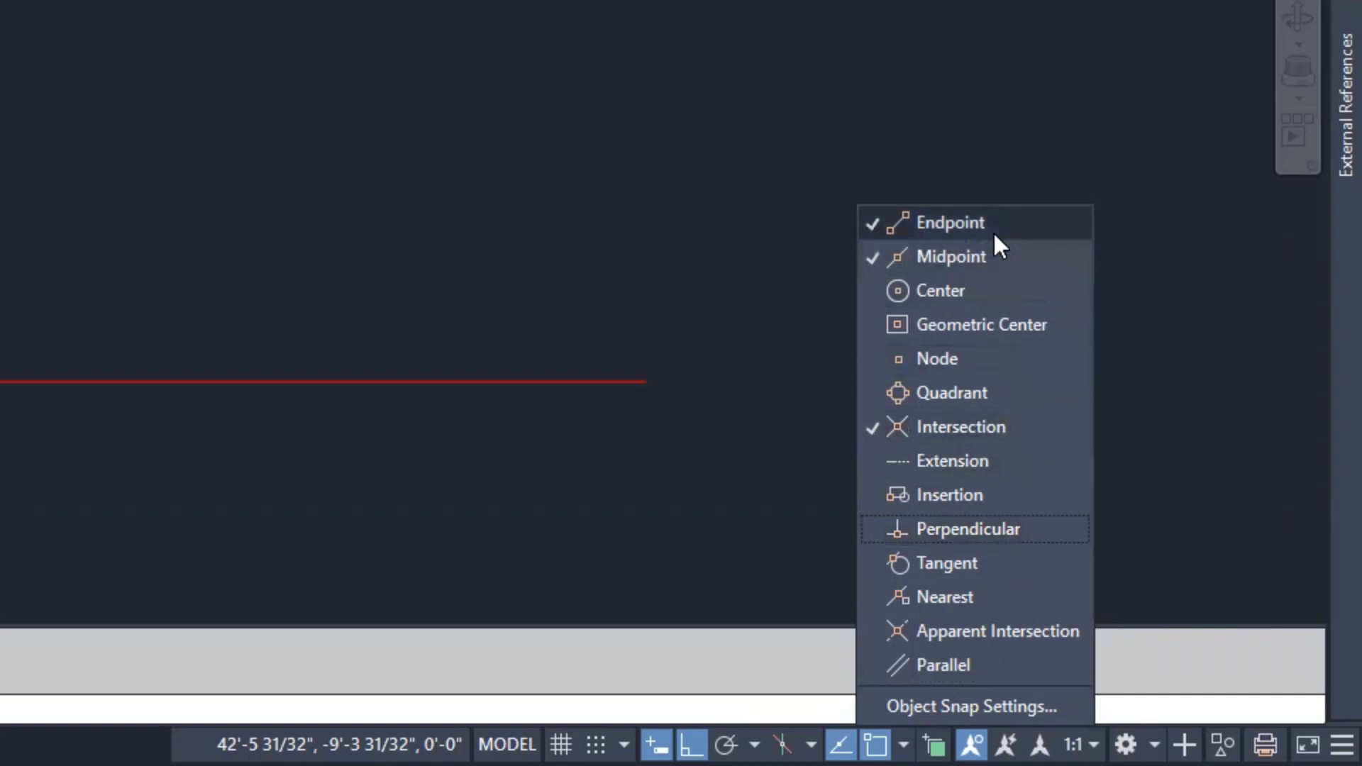
click(1010, 91)
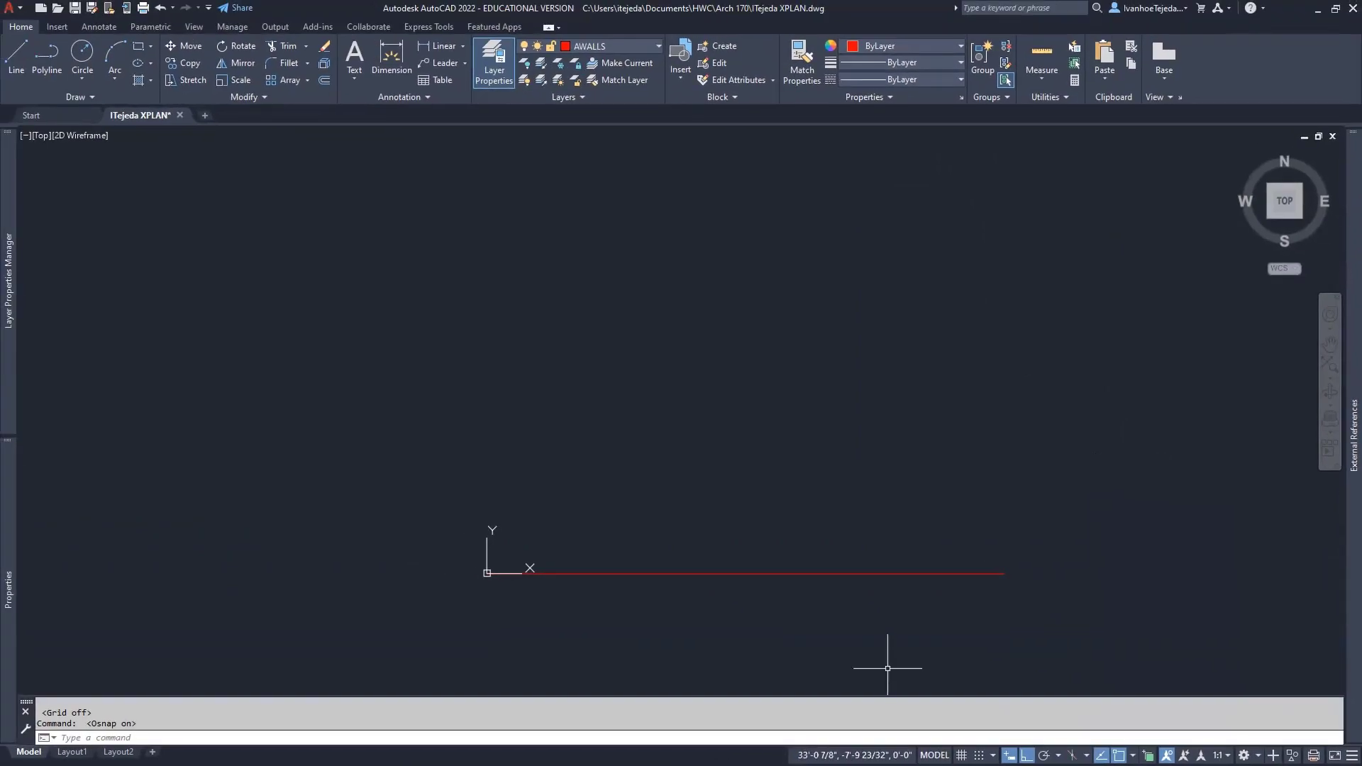
Step: Switch to XPLAN.pdf in Acrobat, enlarge it to 150%, and examine the floor plan's exterior wall dimensions
key(alt+Tab)
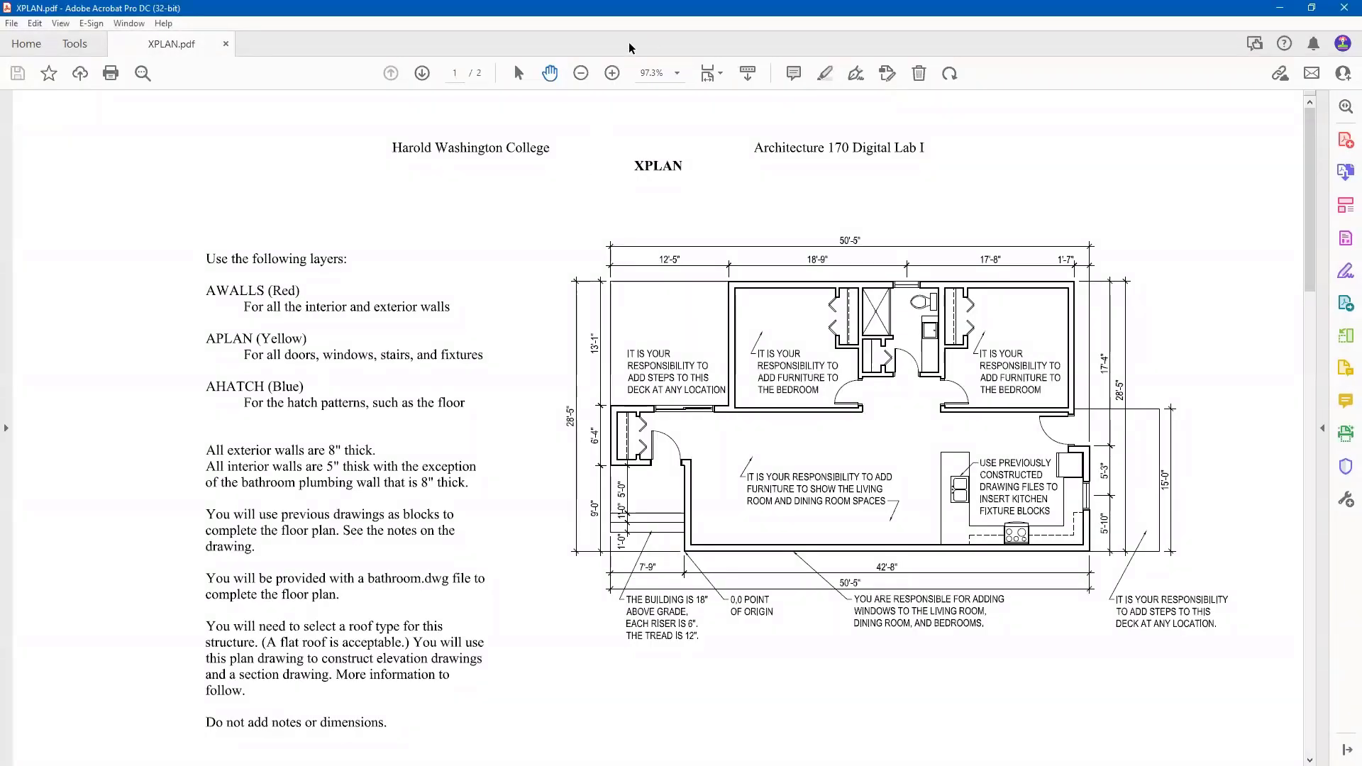
click(613, 74)
click(612, 73)
drag(1010, 688, 400, 237)
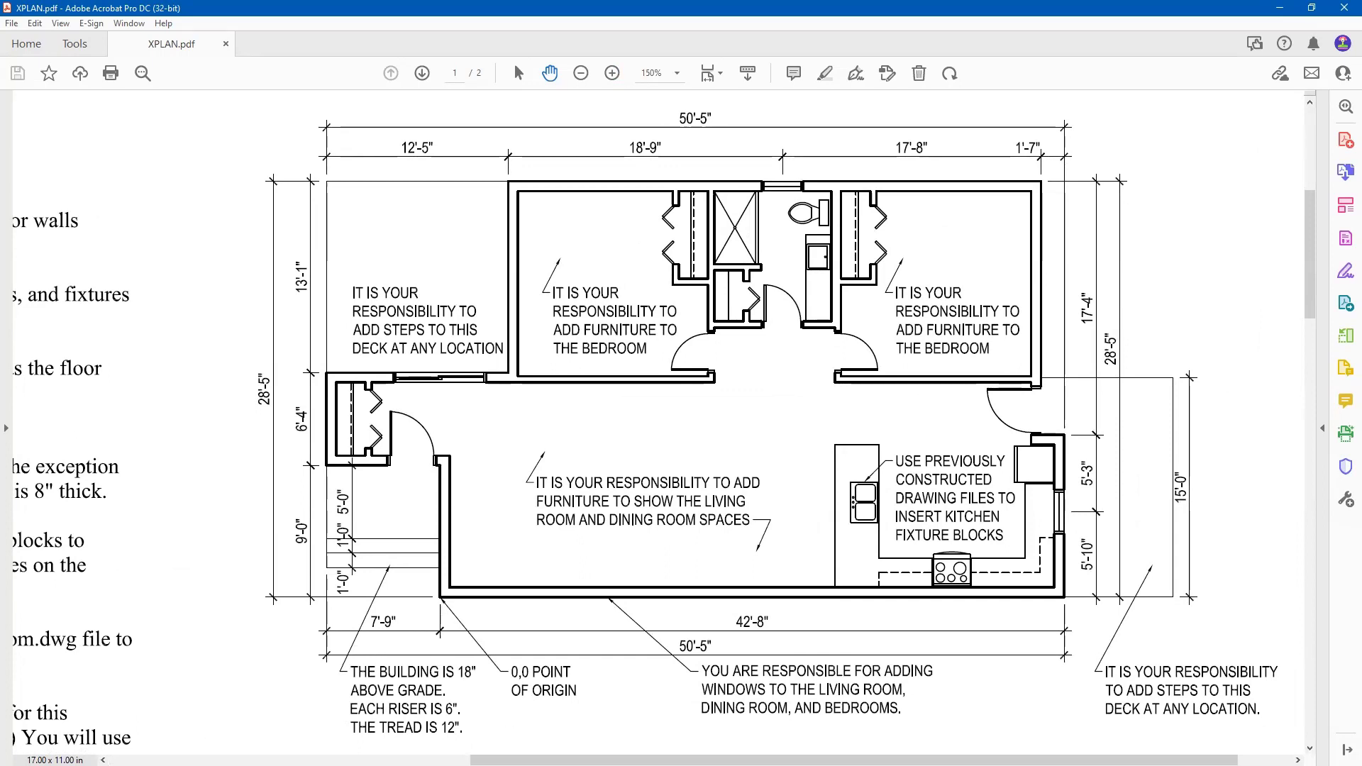
Step: Switch back to AutoCAD and draw exterior wall lines from the 0,0 endpoint: 9' up, then 7'9" toward negative X
key(alt+Tab)
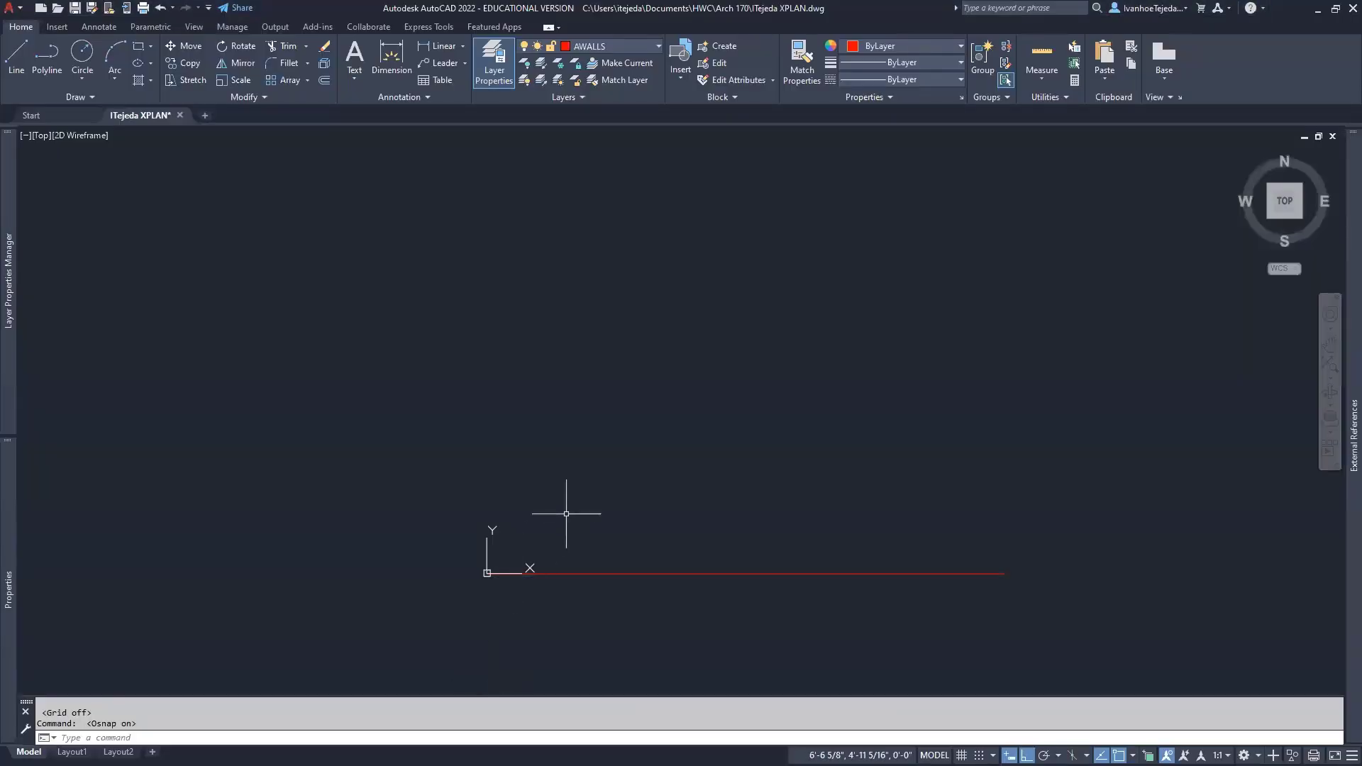
right_click(586, 471)
mouse_move(709, 493)
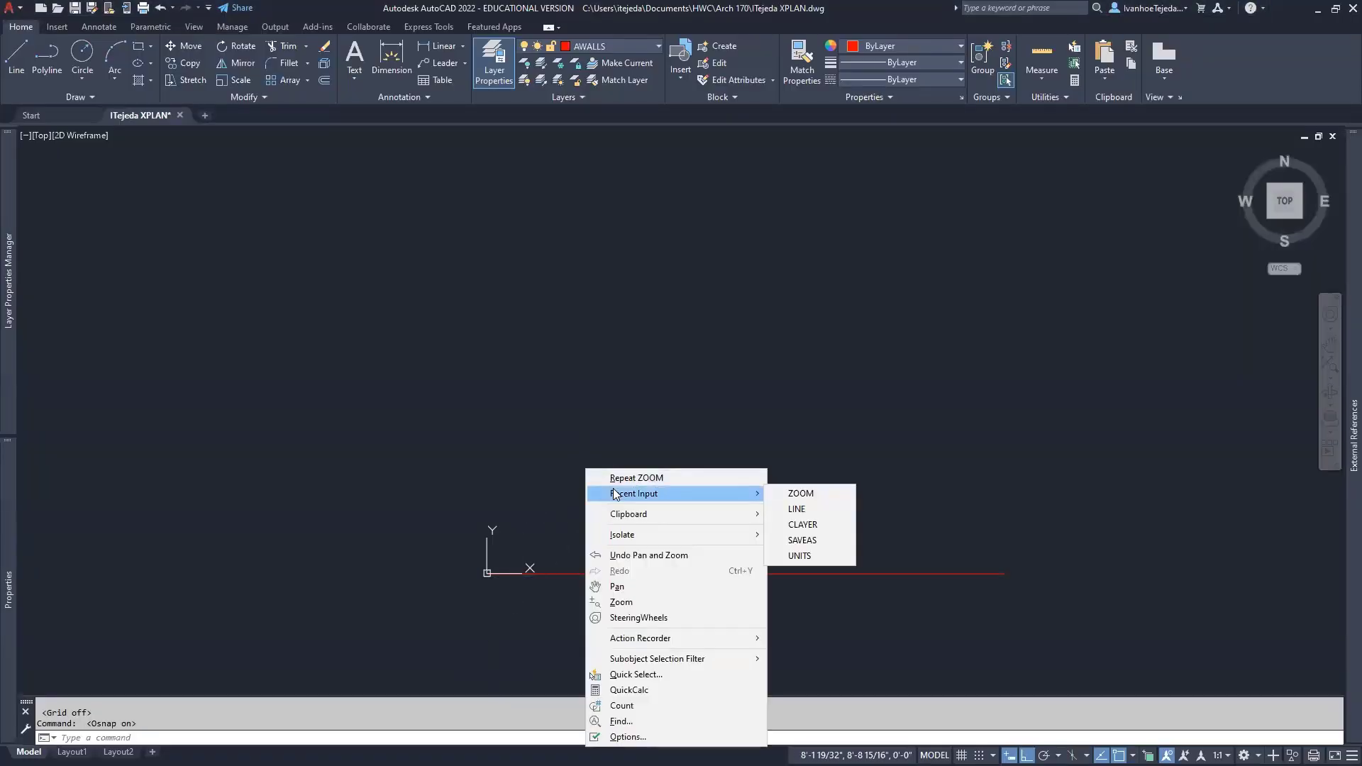
click(795, 509)
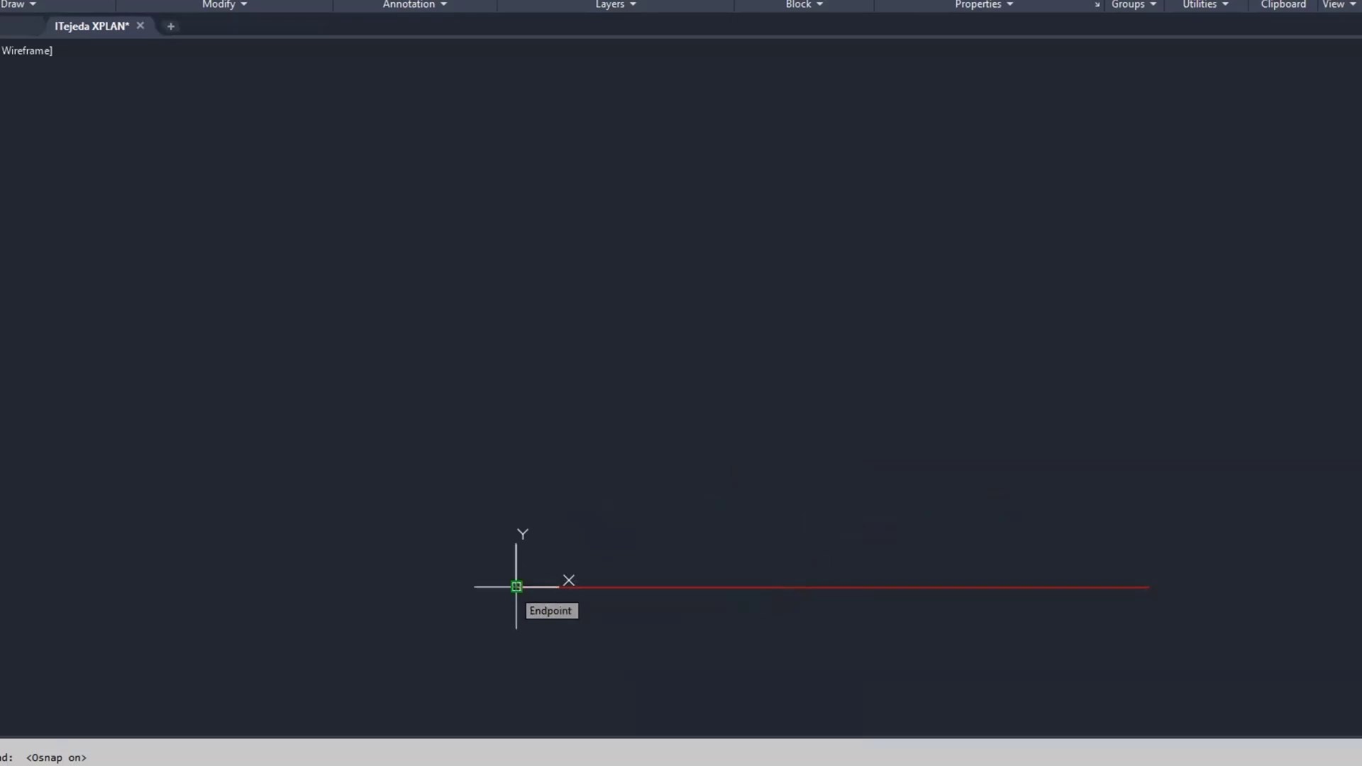
click(517, 586)
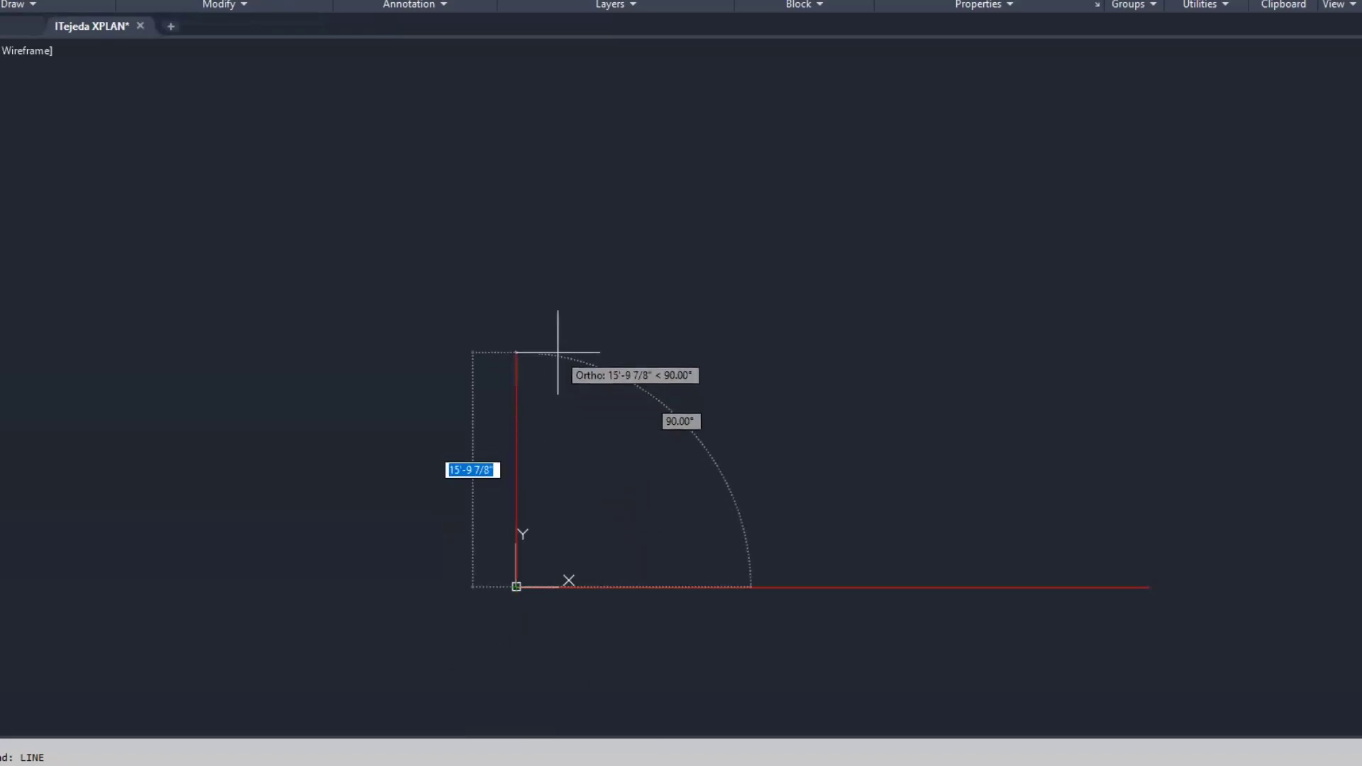
text(9')
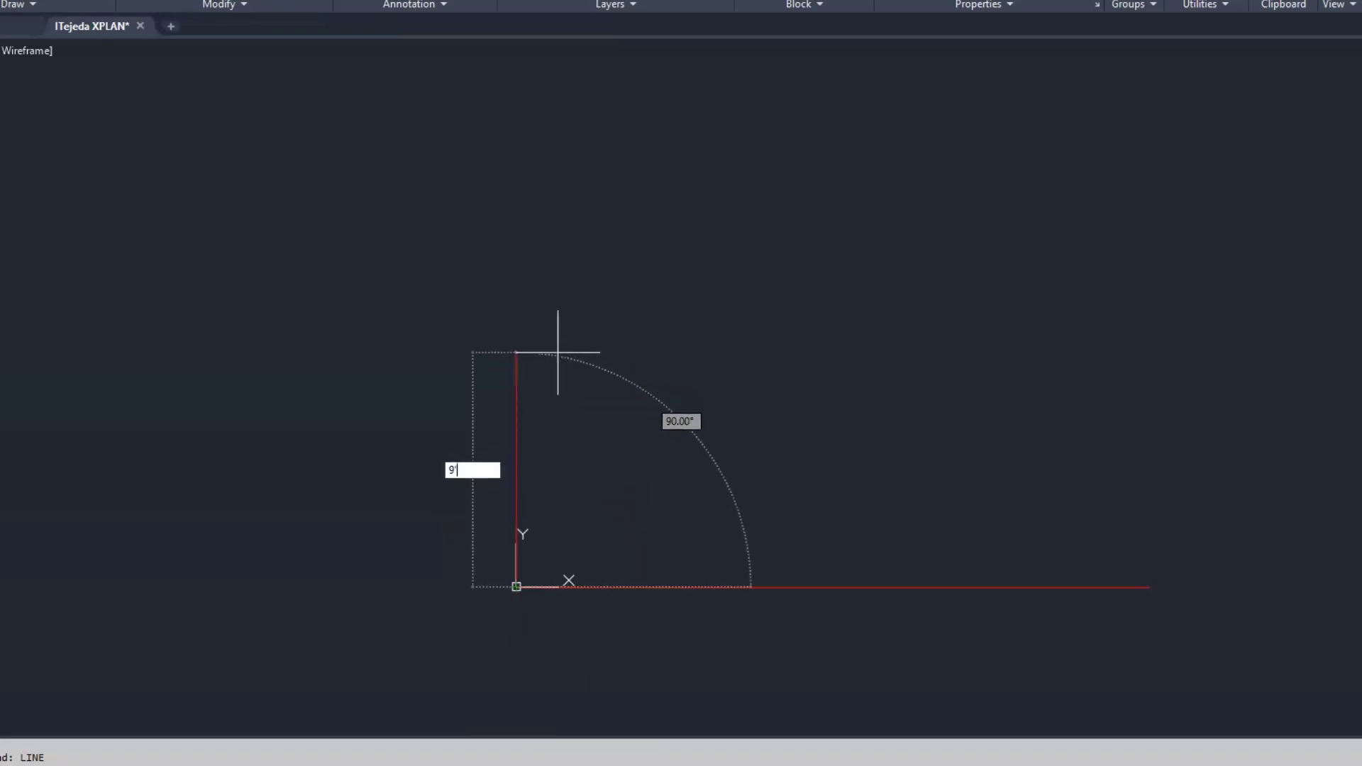
key(Return)
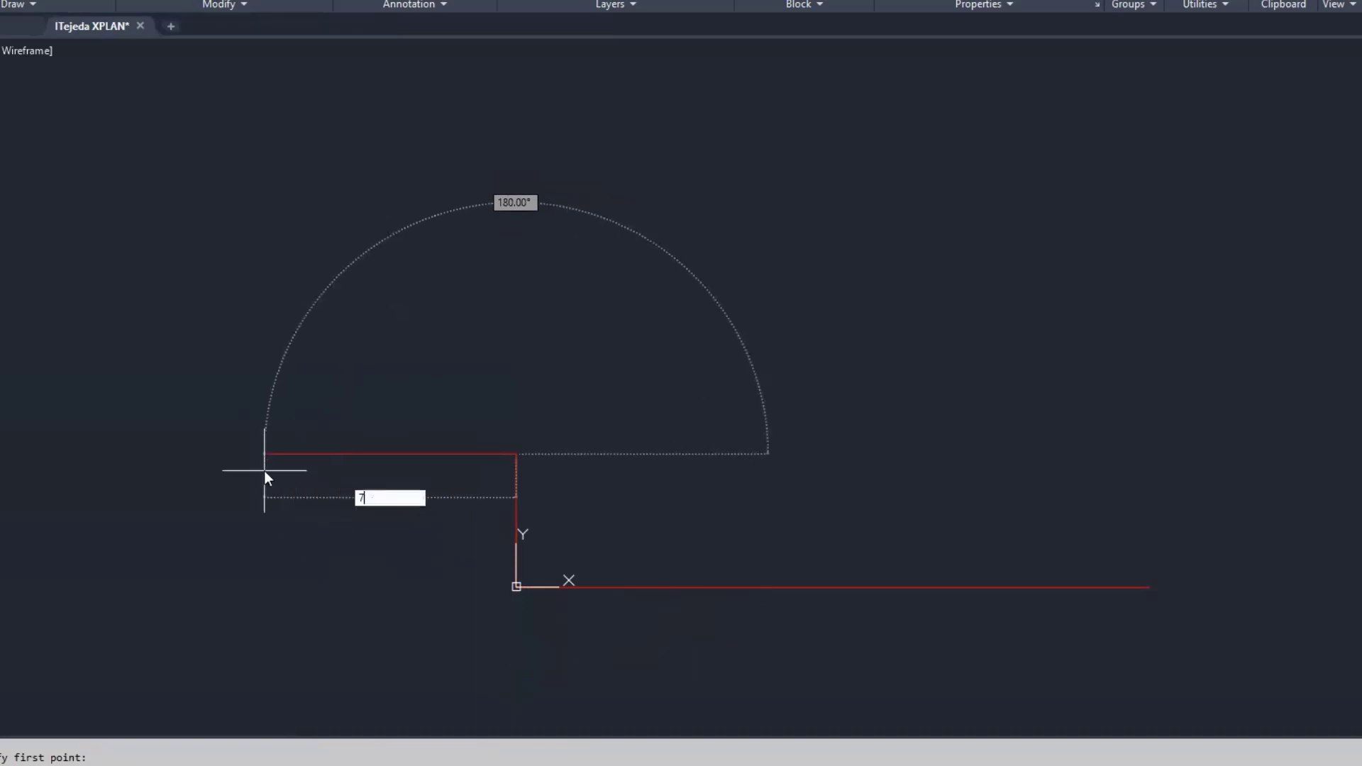
text(7'9")
key(Return)
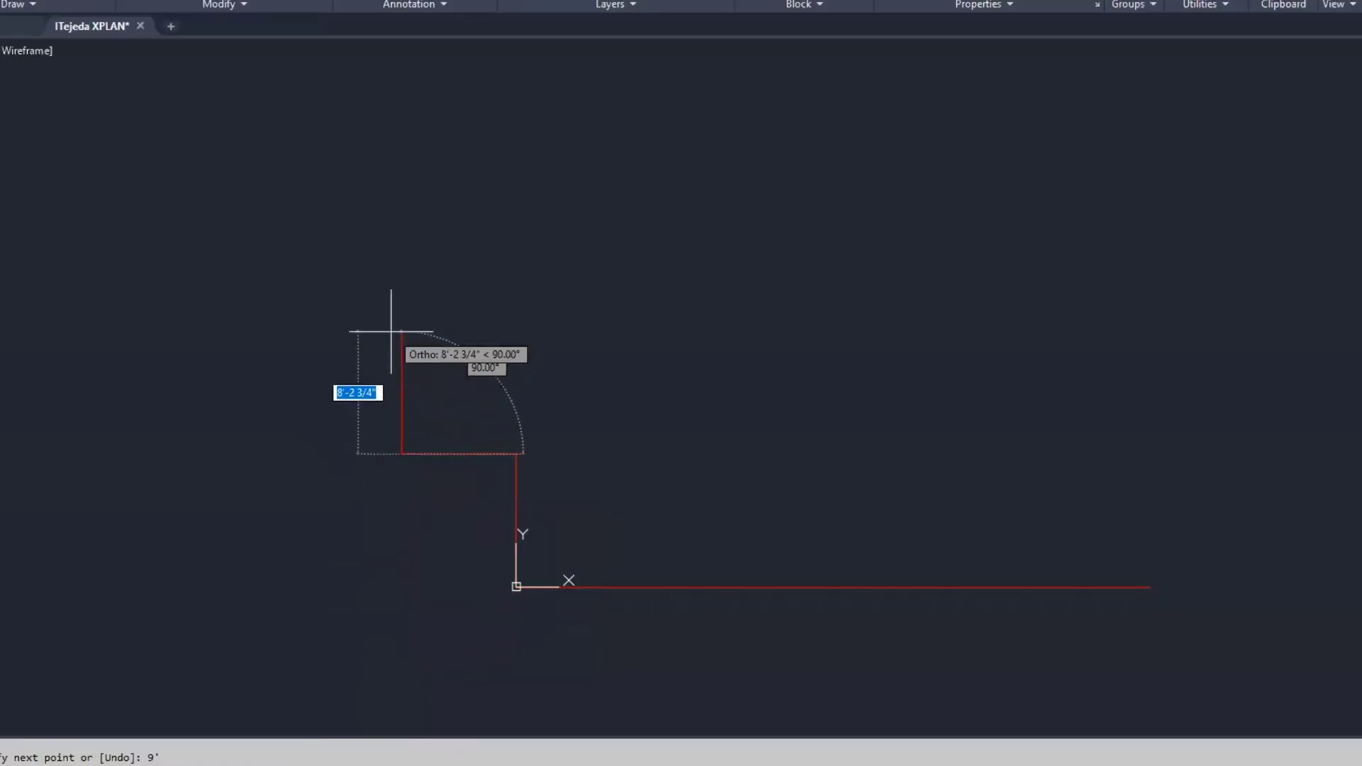
Step: Continue the exterior wall outline with a 6'4" line up and a 12'5" line toward positive X
text(6'4)
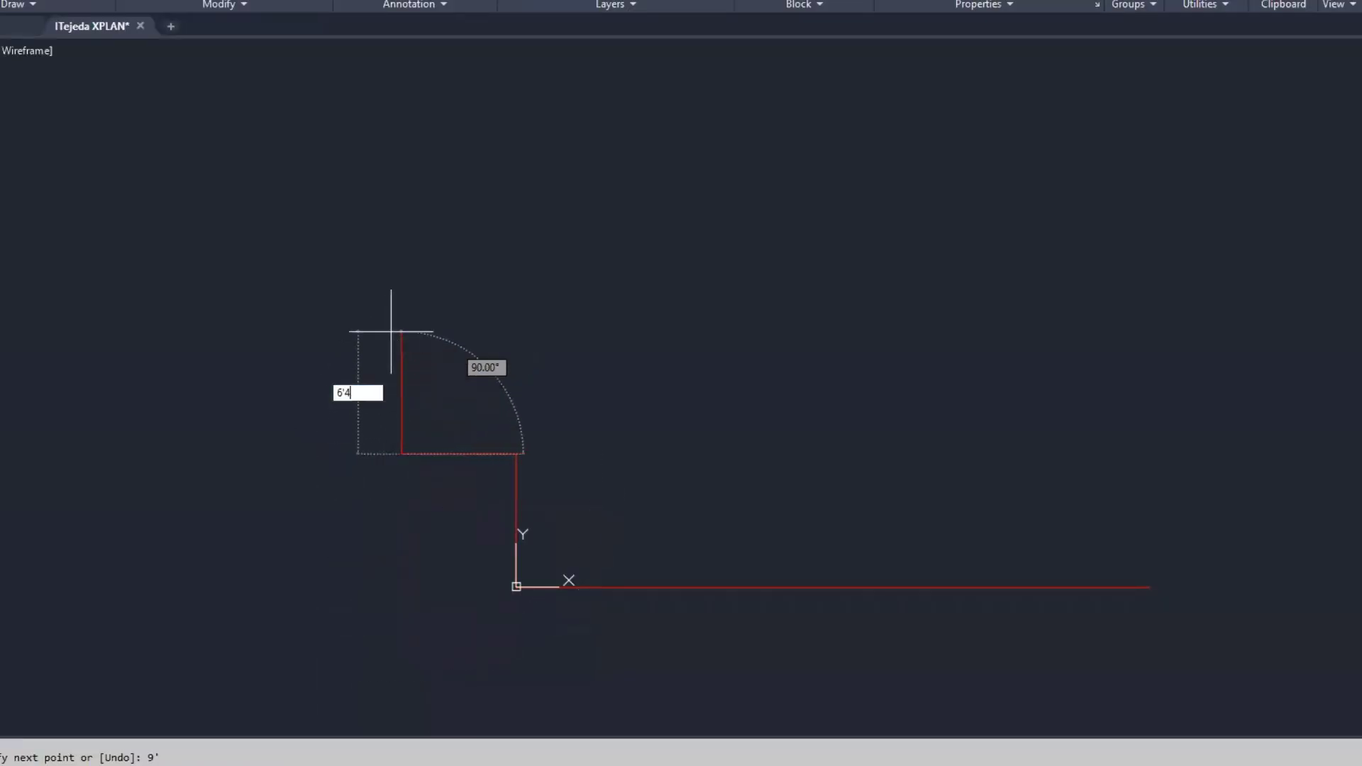
key(Return)
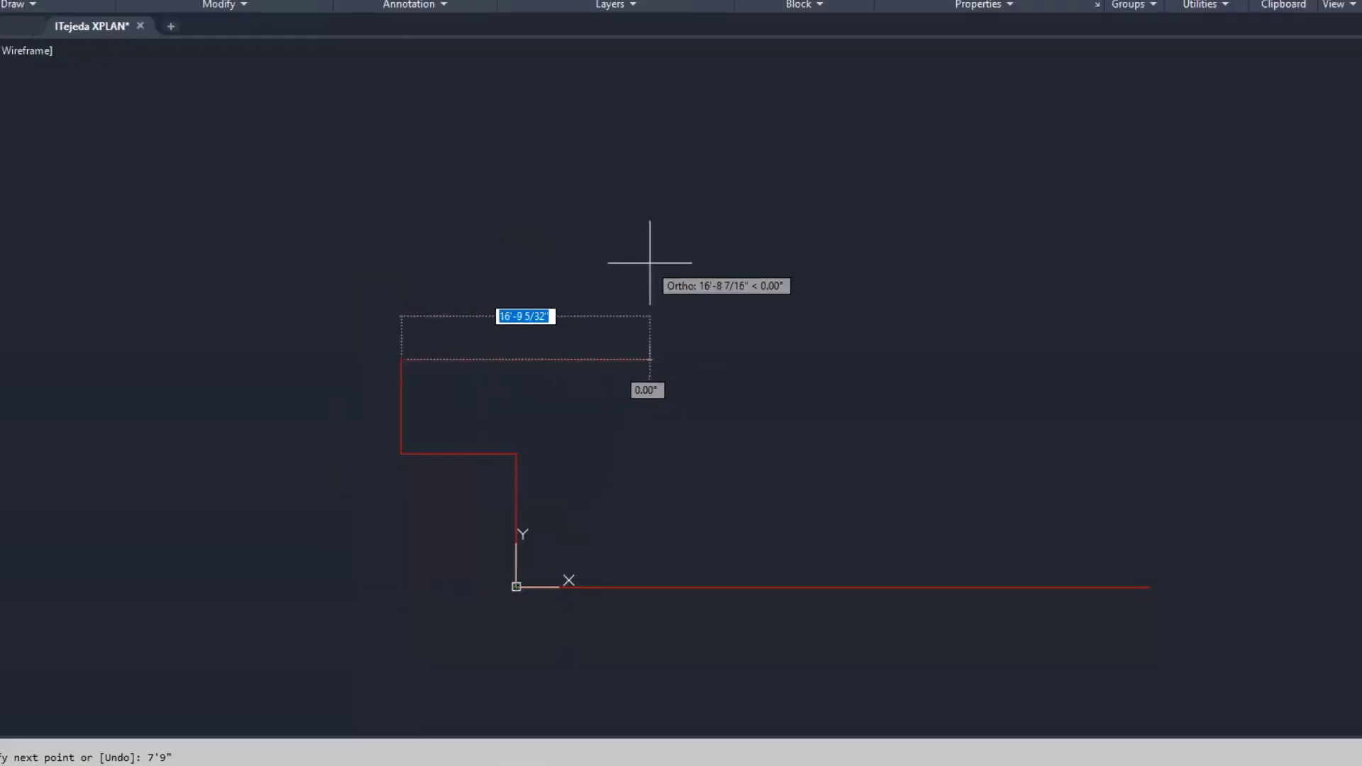
text(12'5)
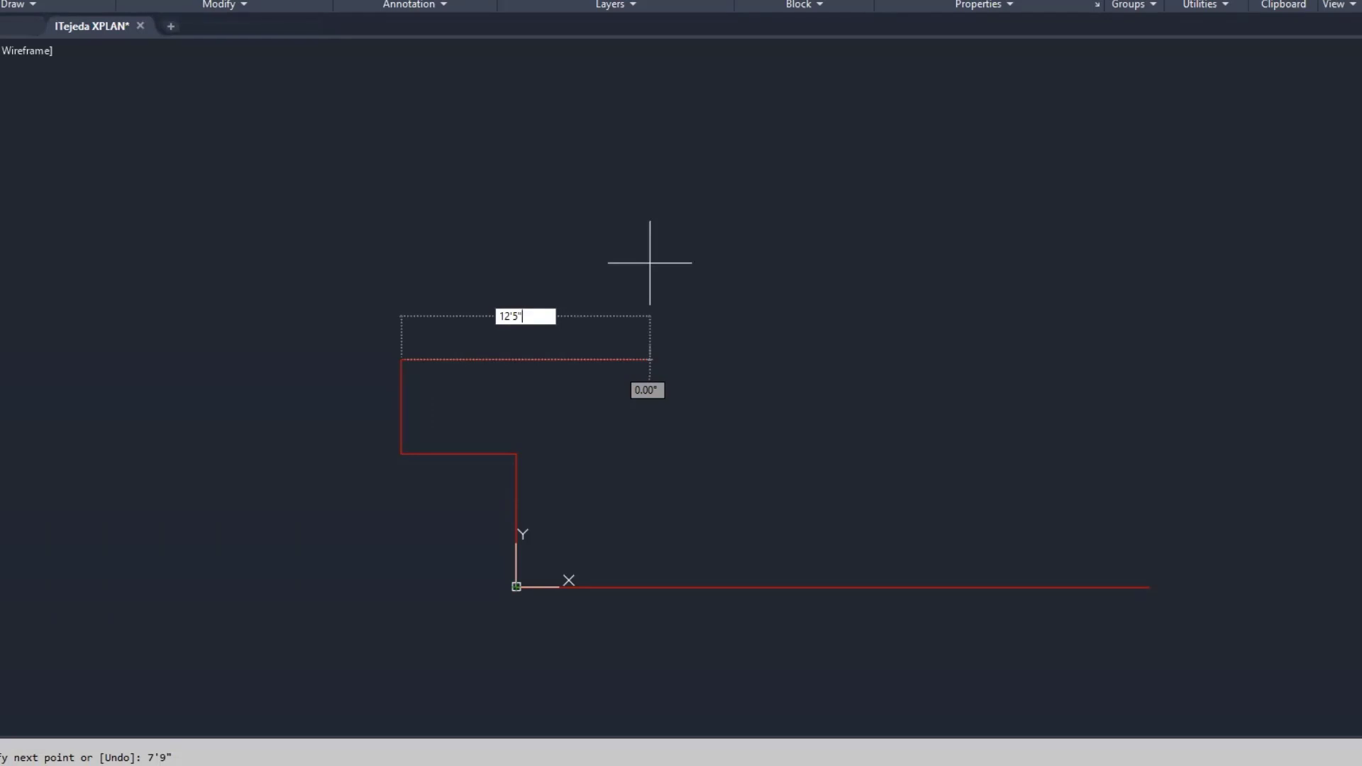
key(BackSpace)
key(Return)
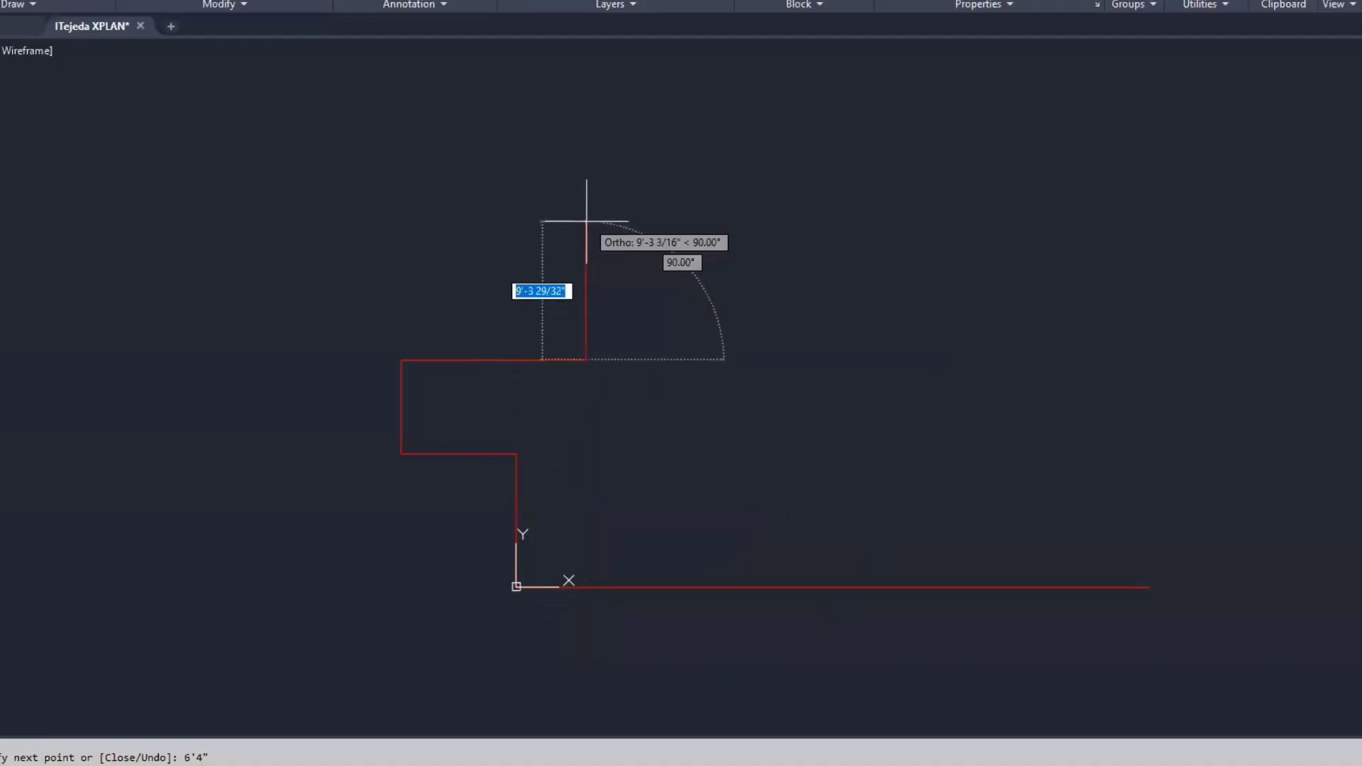
Step: Draw the 13'1" exterior wall line up from the end of the 12'5" segment and finish the line
text(13)
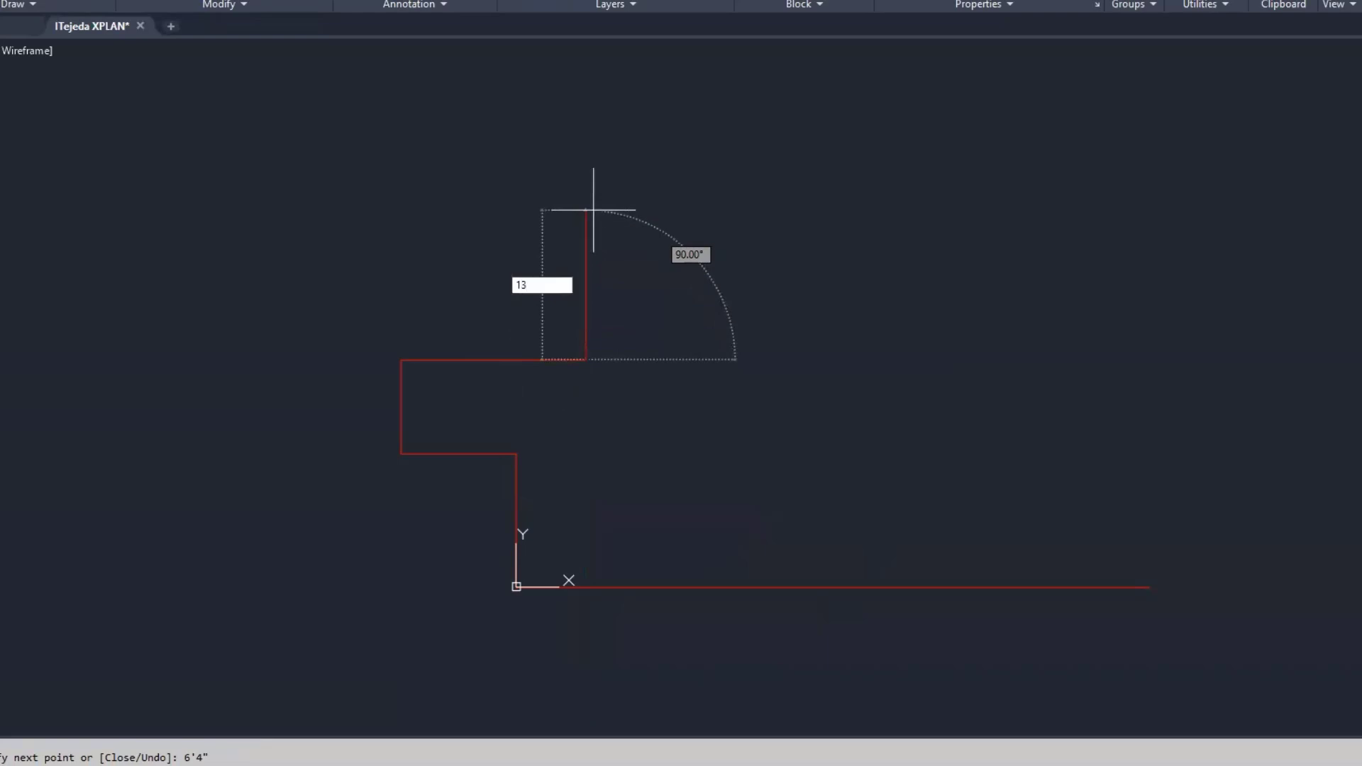
text('1)
key(Return)
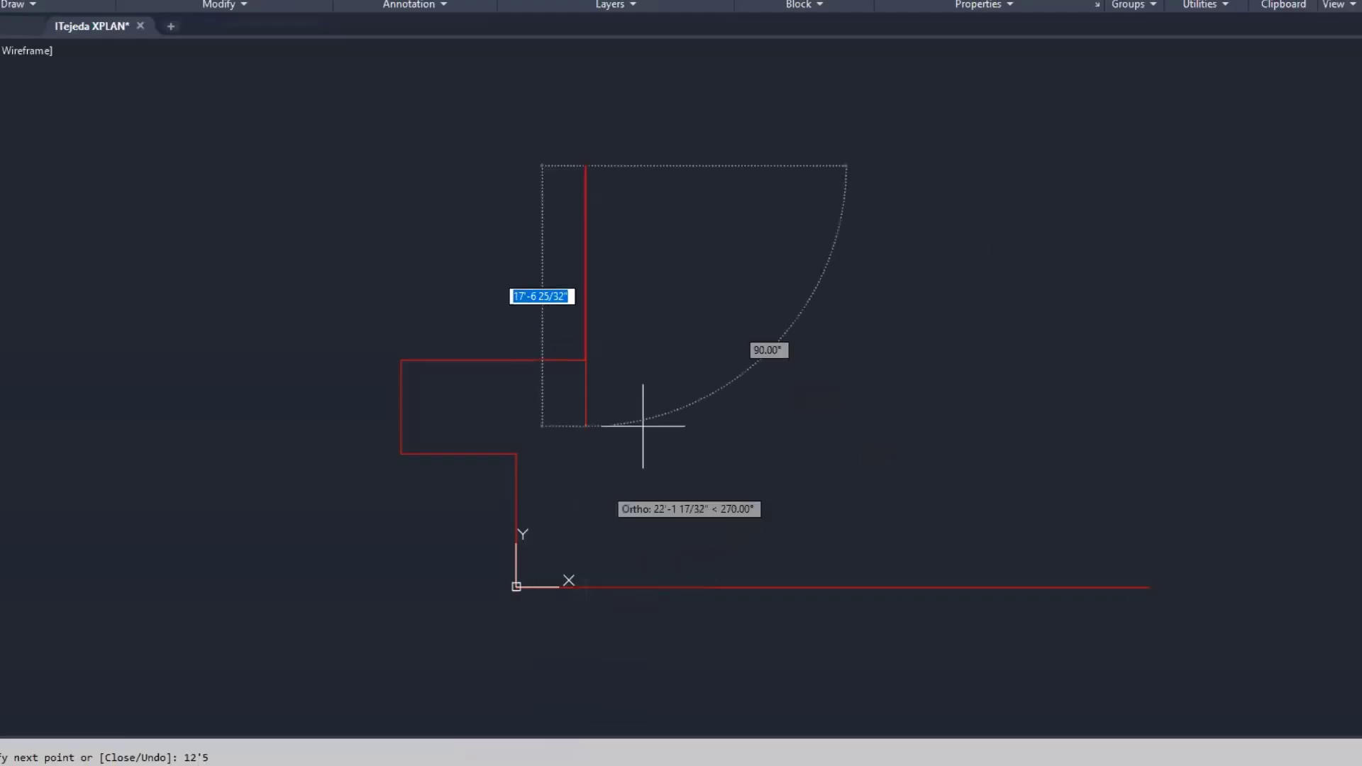
click(586, 165)
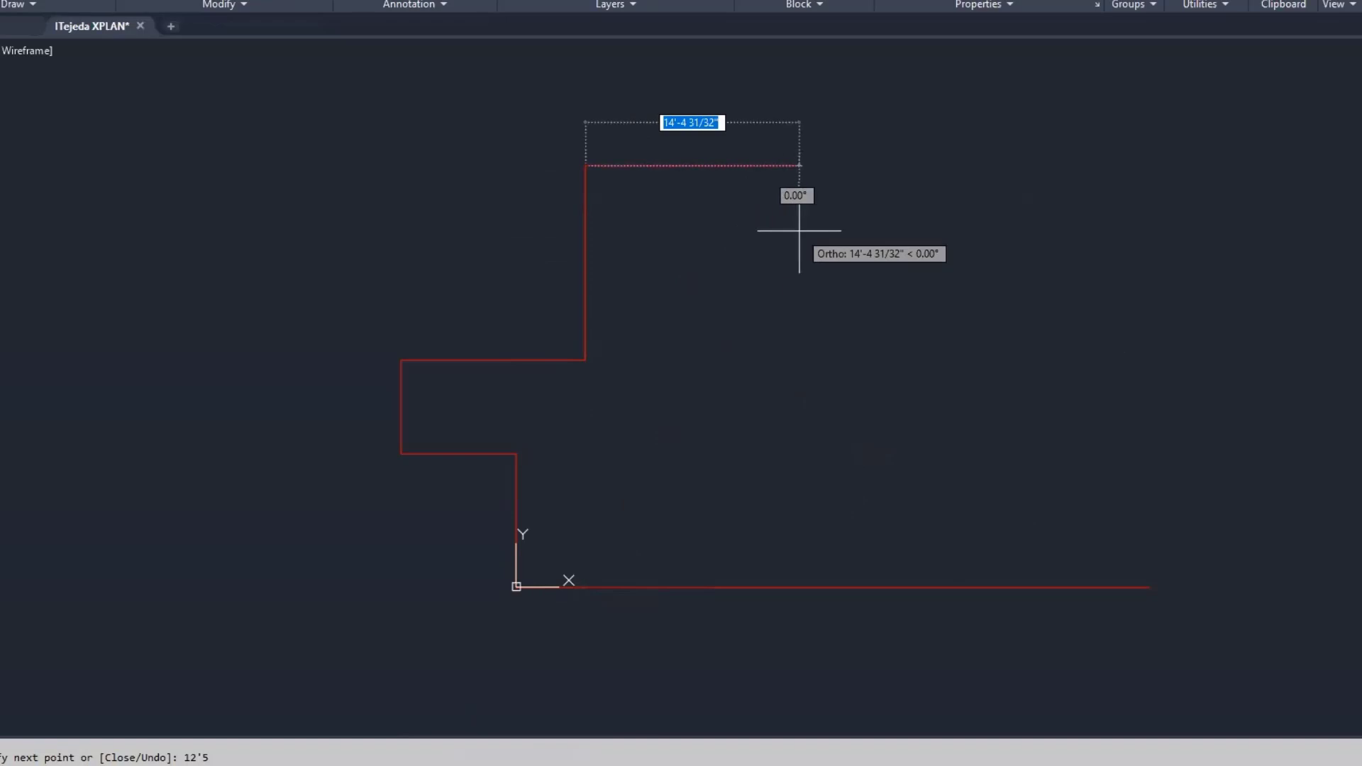
right_click(799, 231)
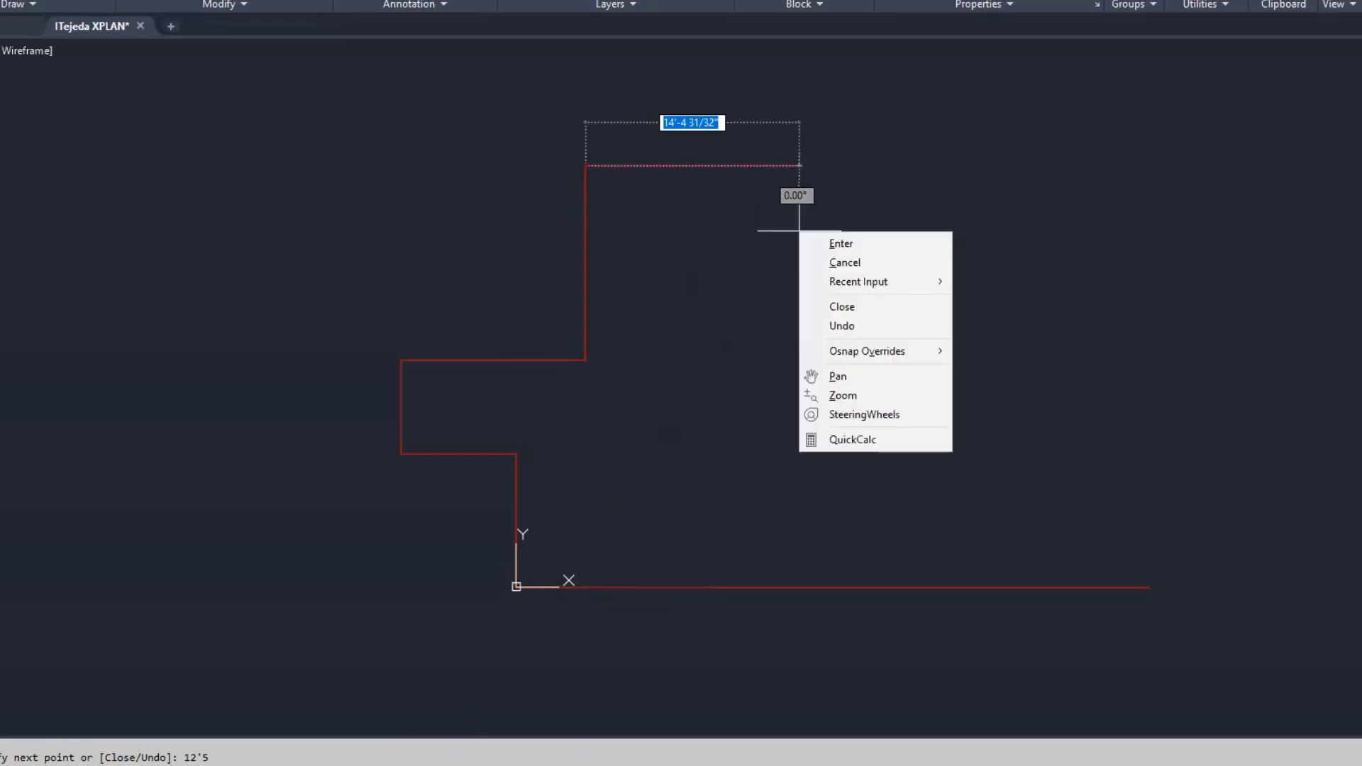
click(834, 244)
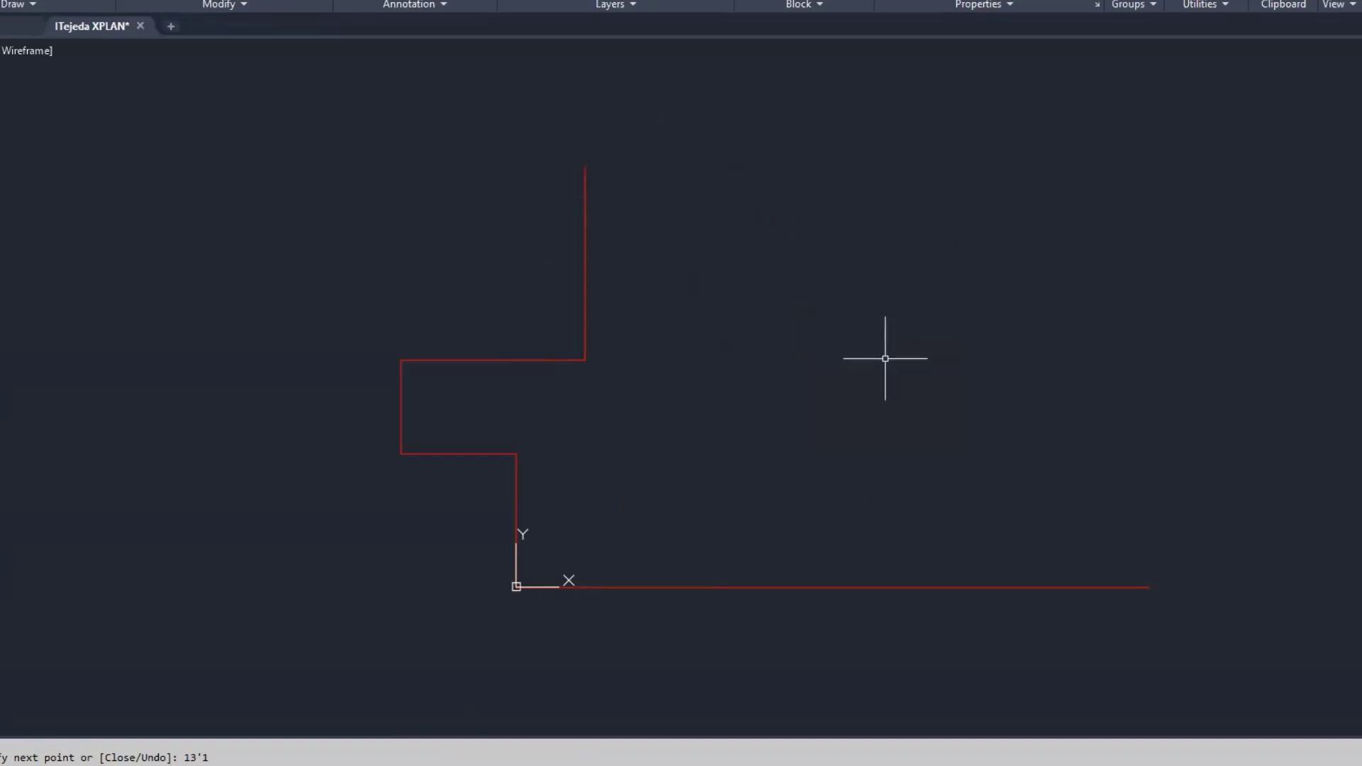
Step: Offset the front wall line and the 9' vertical wall line 8" toward the inside of the building
middle_drag(903, 308, 777, 318)
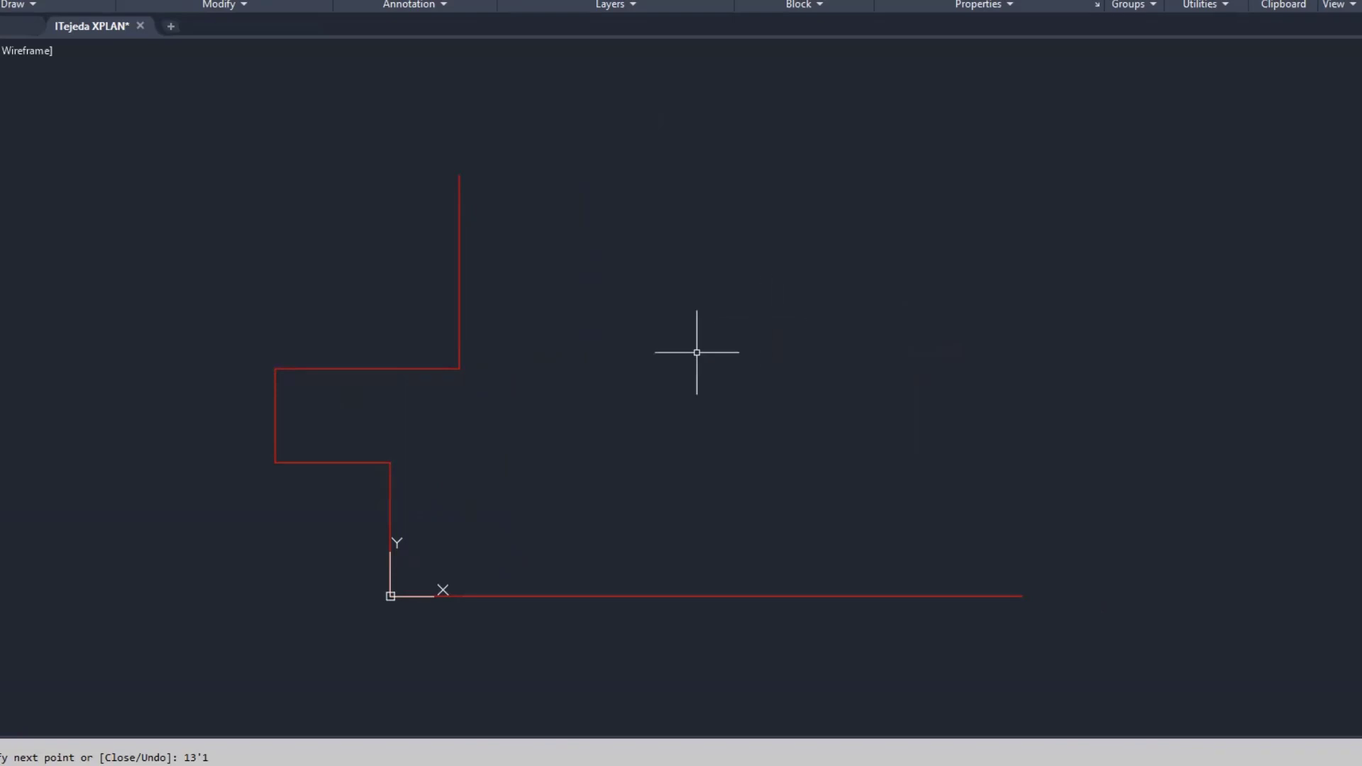
mouse_move(669, 364)
middle_down()
mouse_move(866, 283)
mouse_move(933, 334)
middle_up()
middle_drag(931, 379, 931, 383)
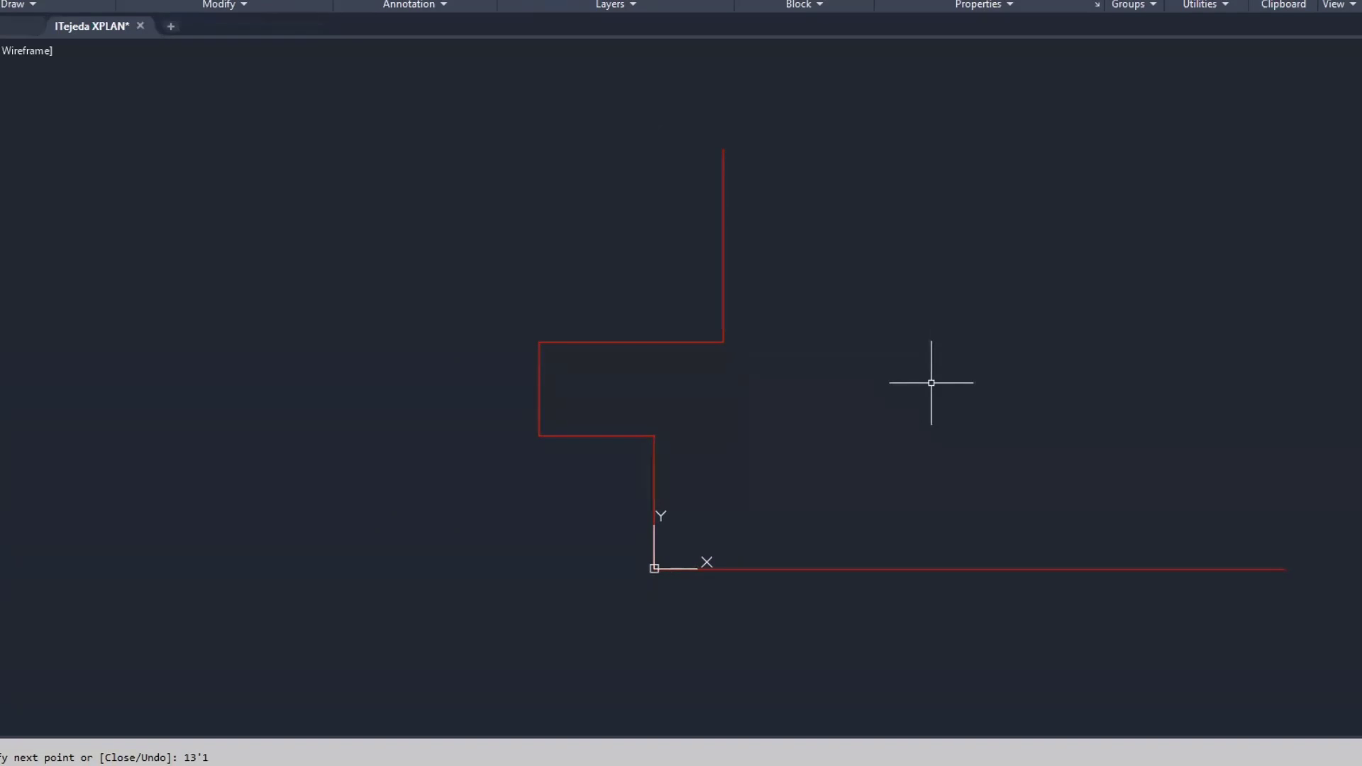
text(O)
key(Return)
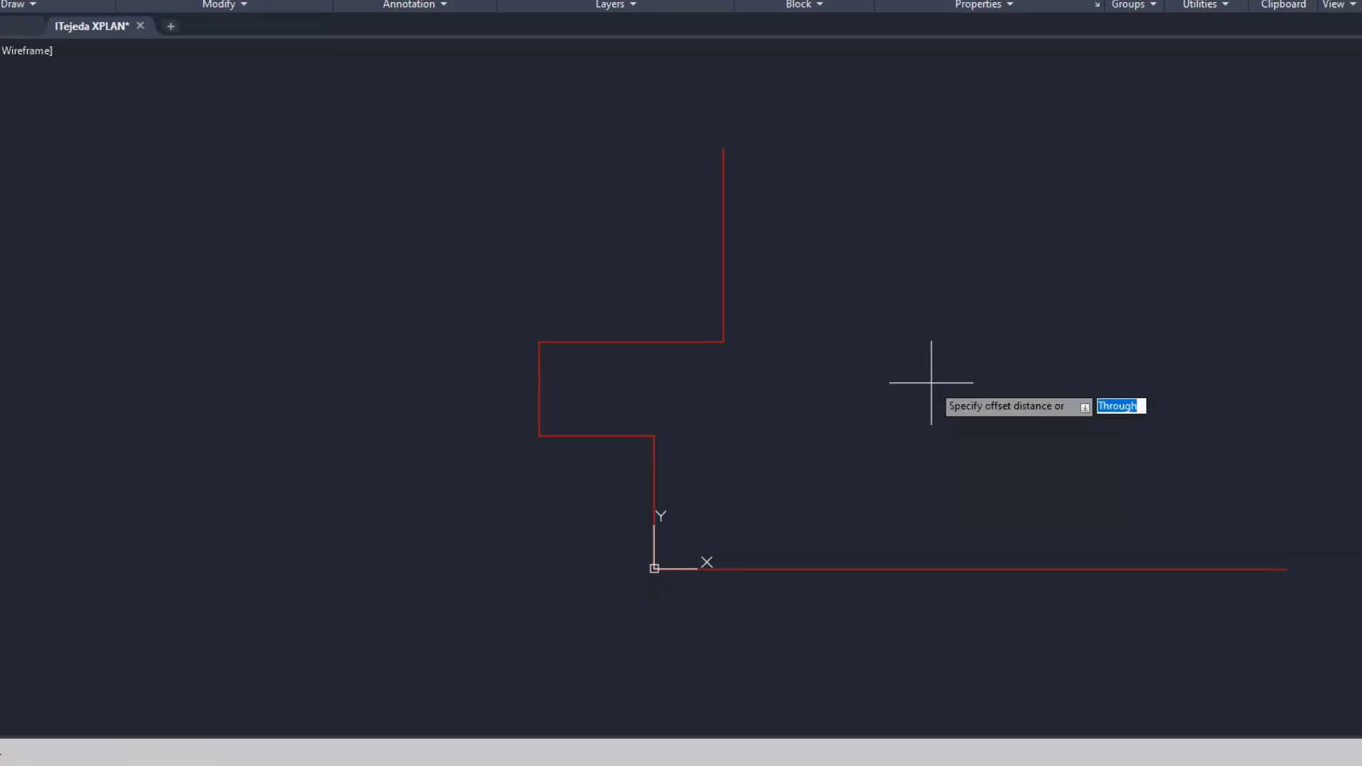
text(8)
key(Return)
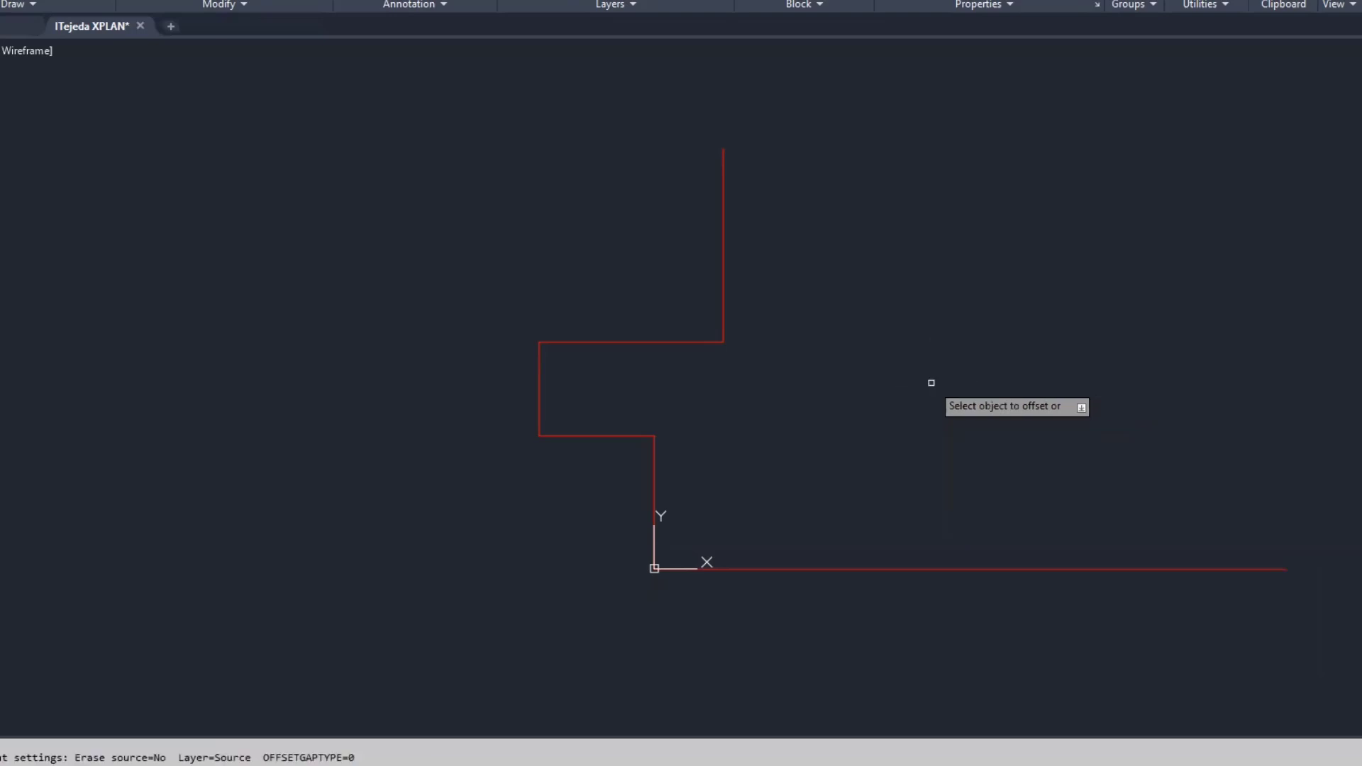
click(790, 569)
click(784, 498)
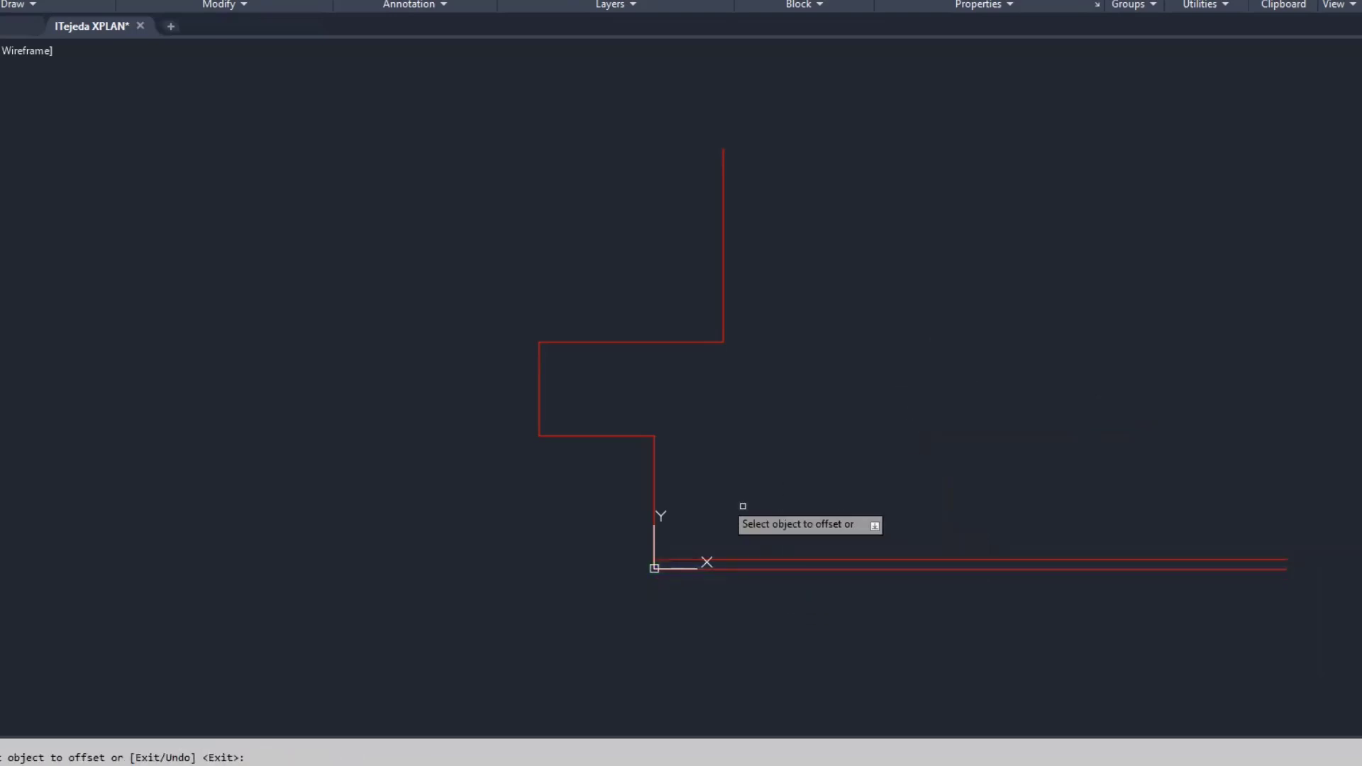
click(653, 467)
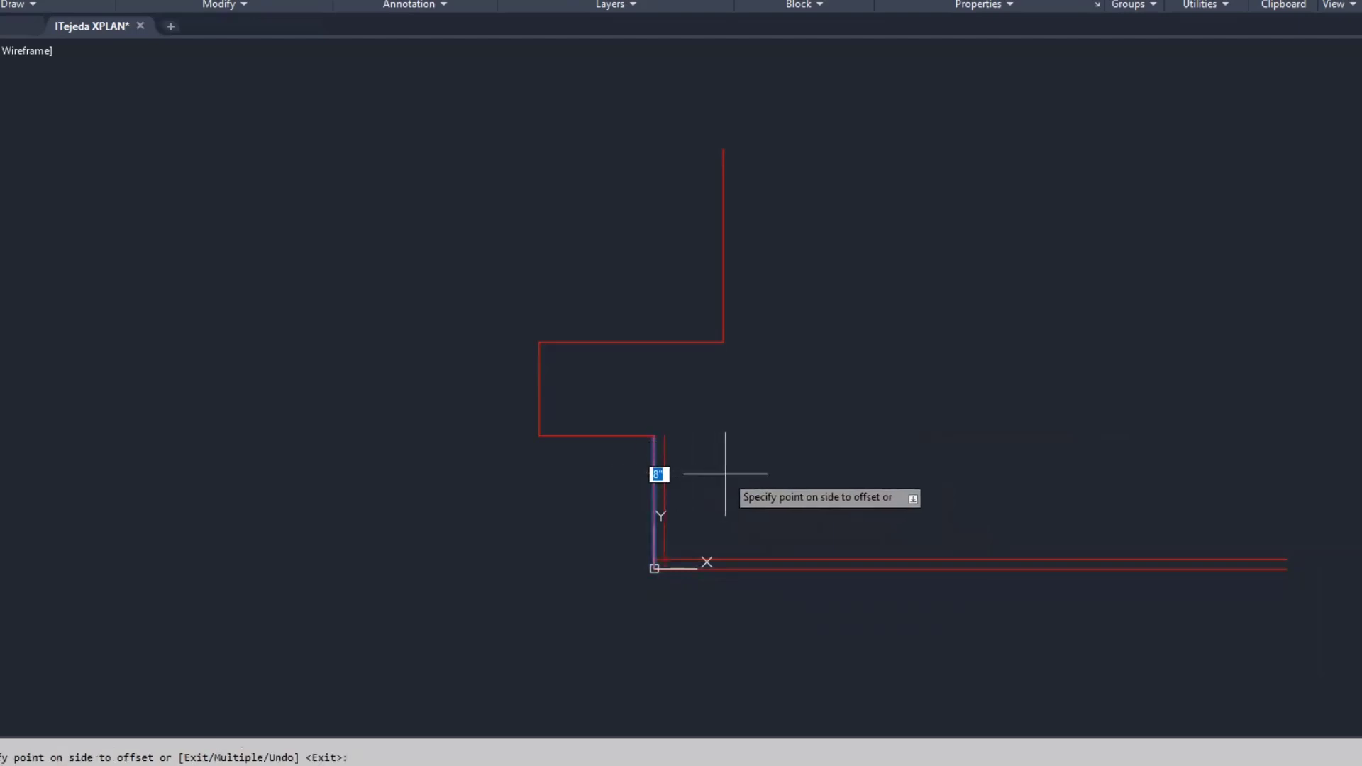
click(725, 473)
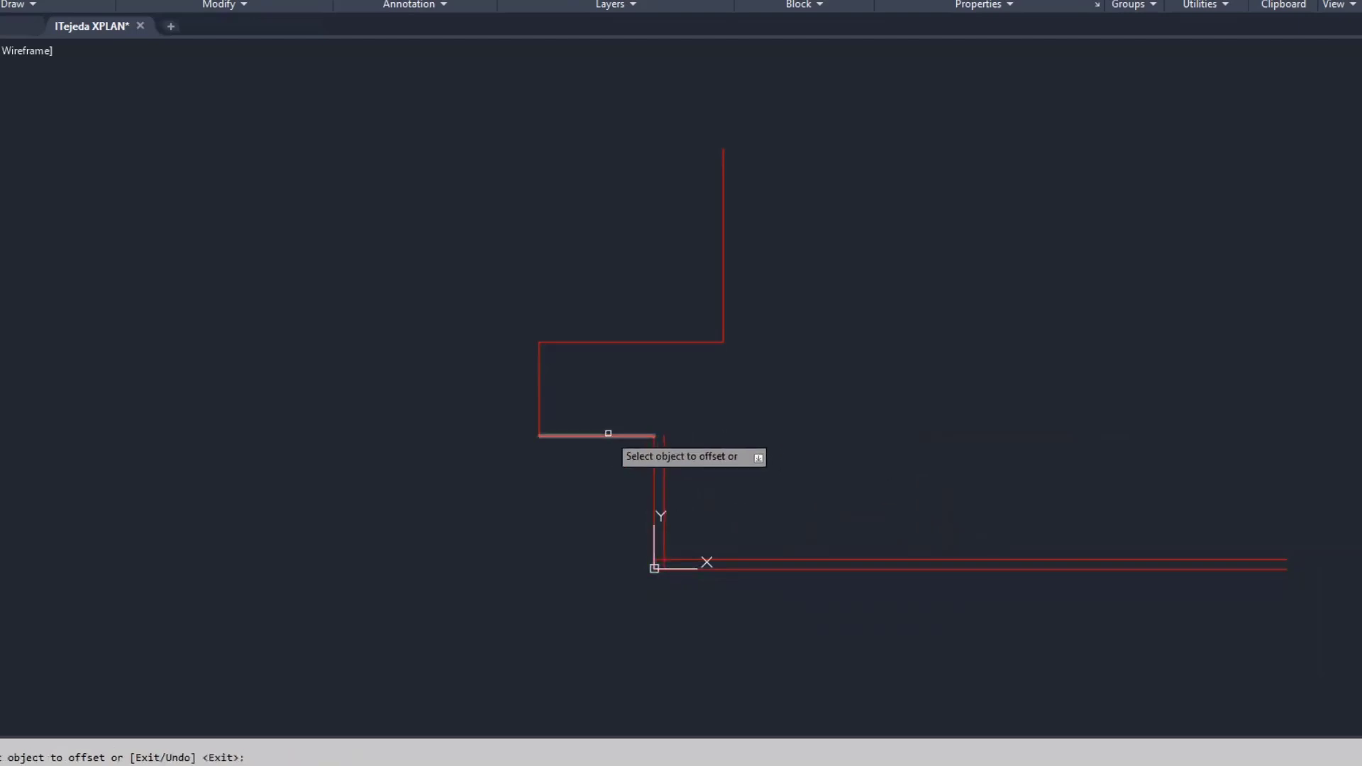
Step: Offset the 7'9", 6'4", 12'5" and 13'1" exterior wall lines 8" toward the inside of the building
click(607, 436)
click(610, 393)
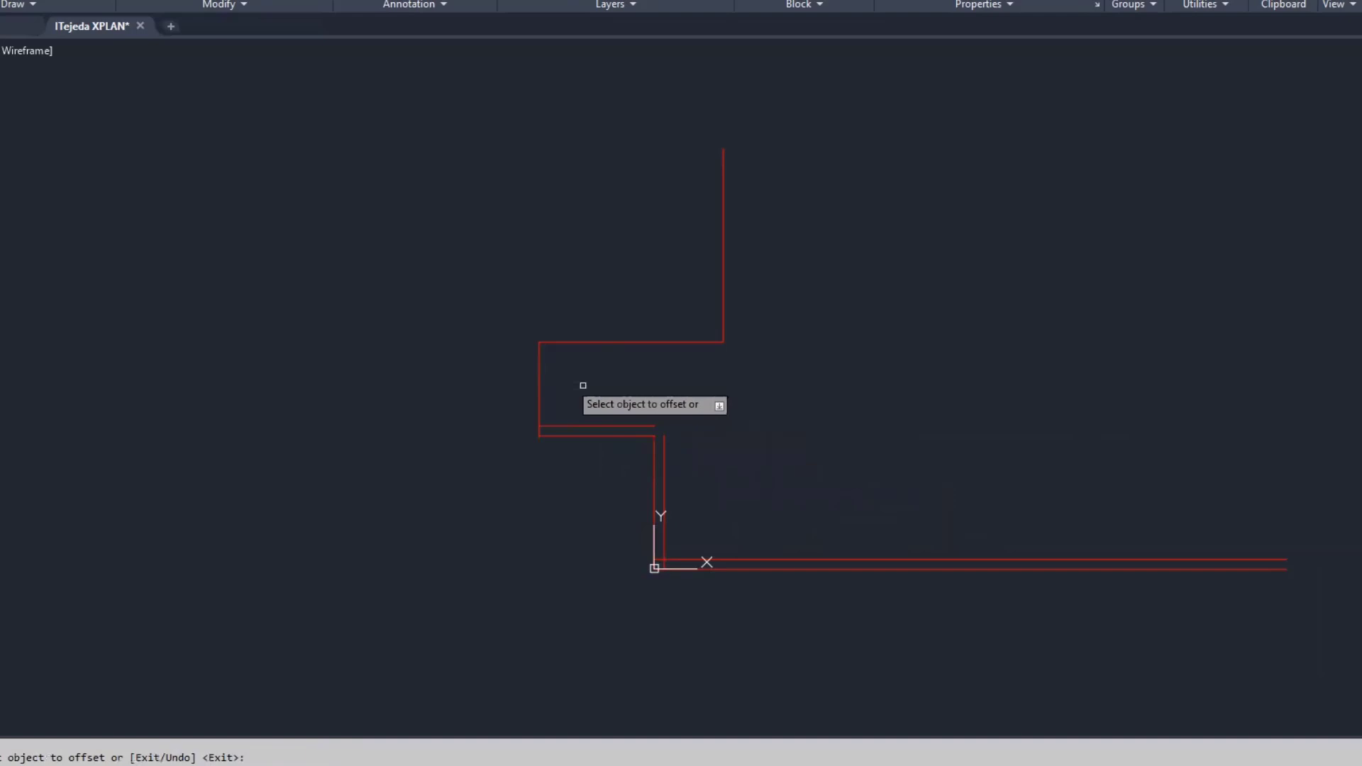
click(540, 362)
click(592, 381)
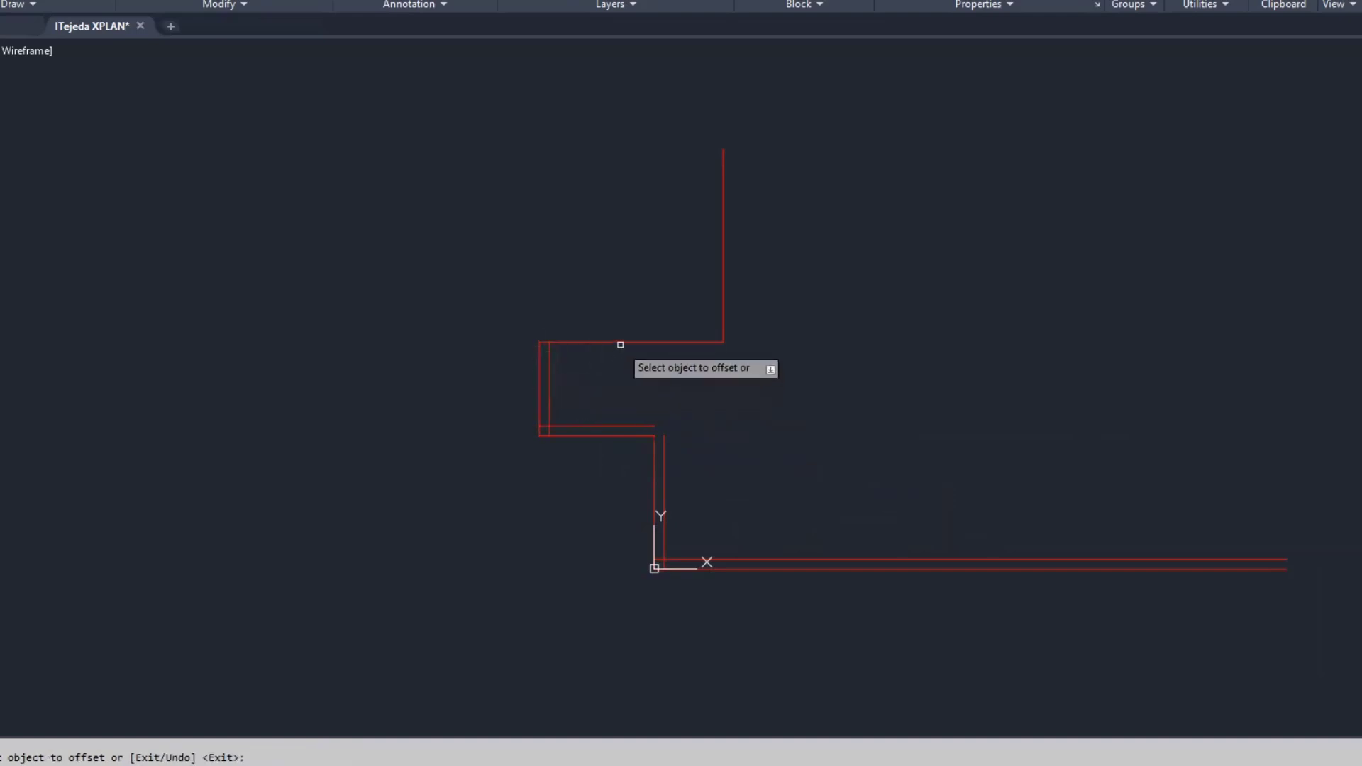
click(620, 343)
click(623, 362)
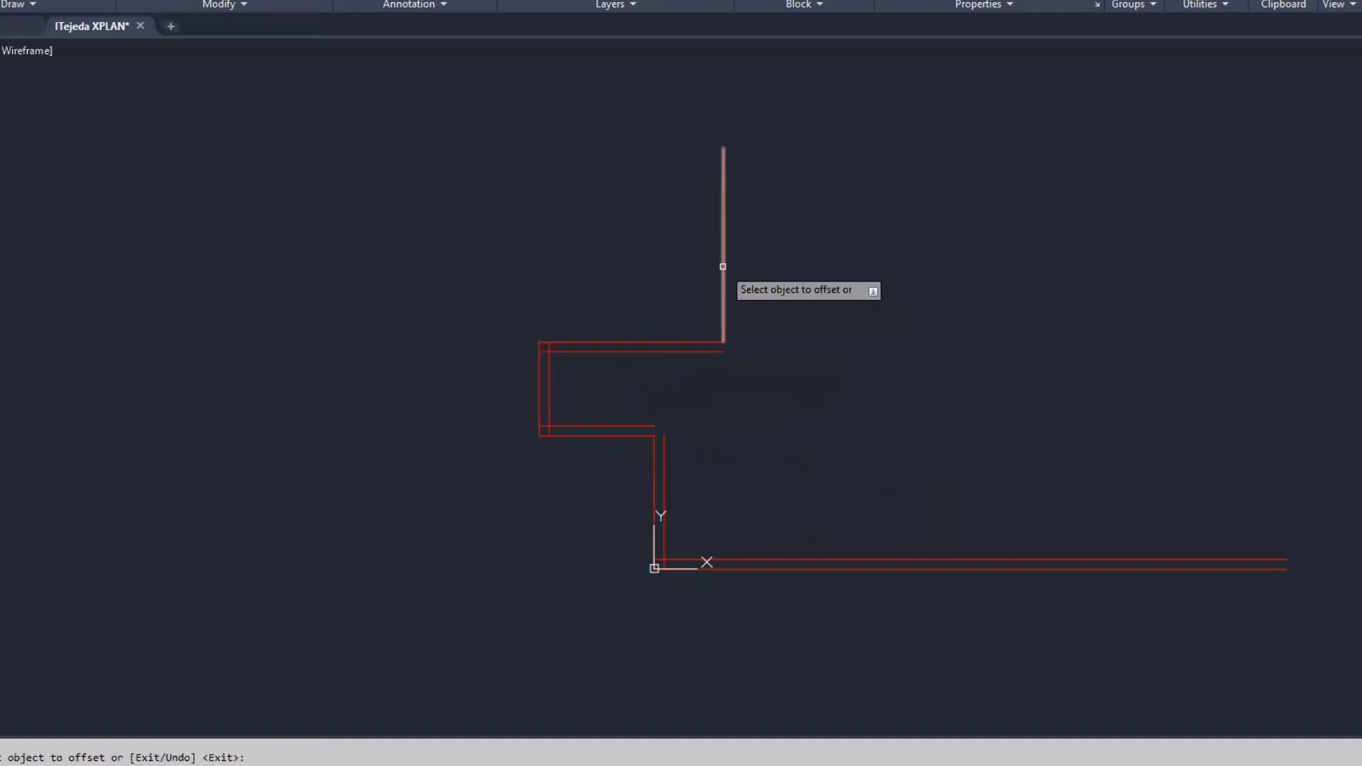
click(723, 266)
click(794, 266)
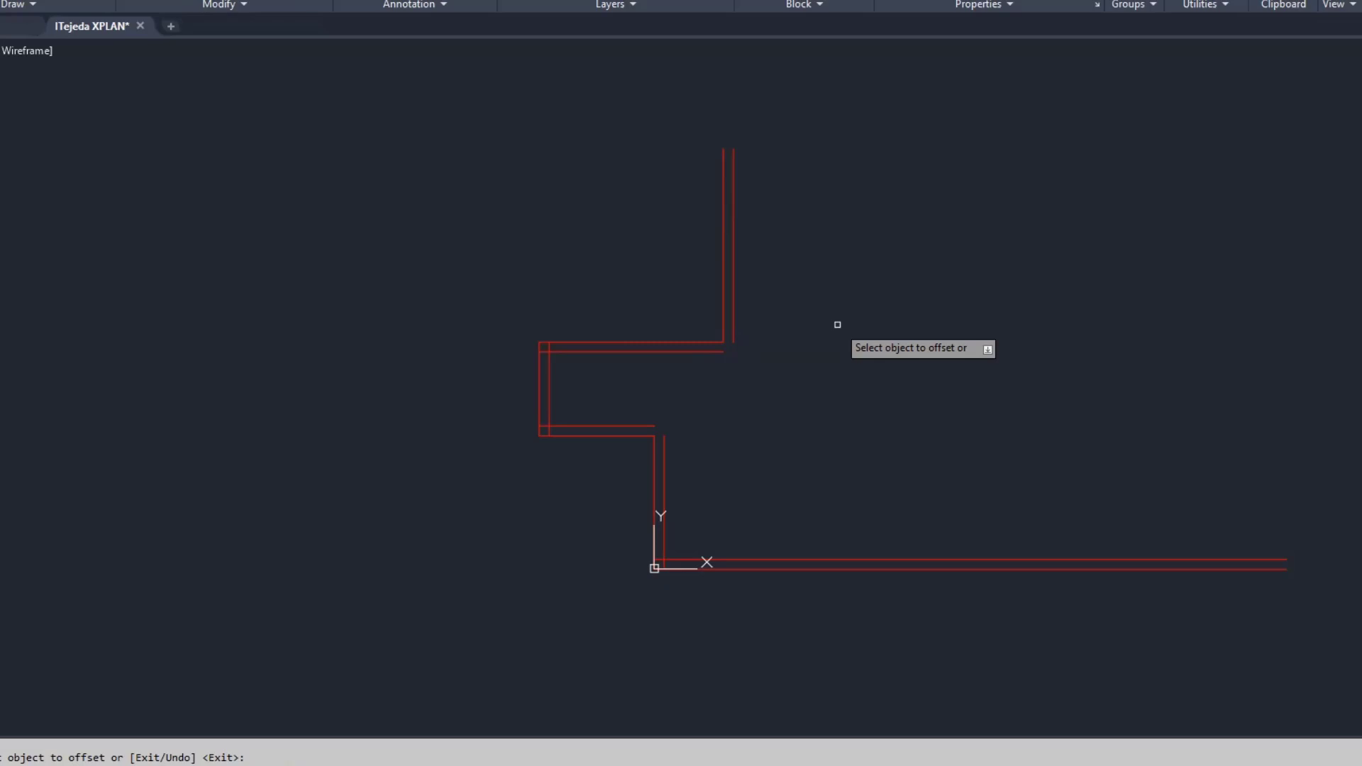
key(Escape)
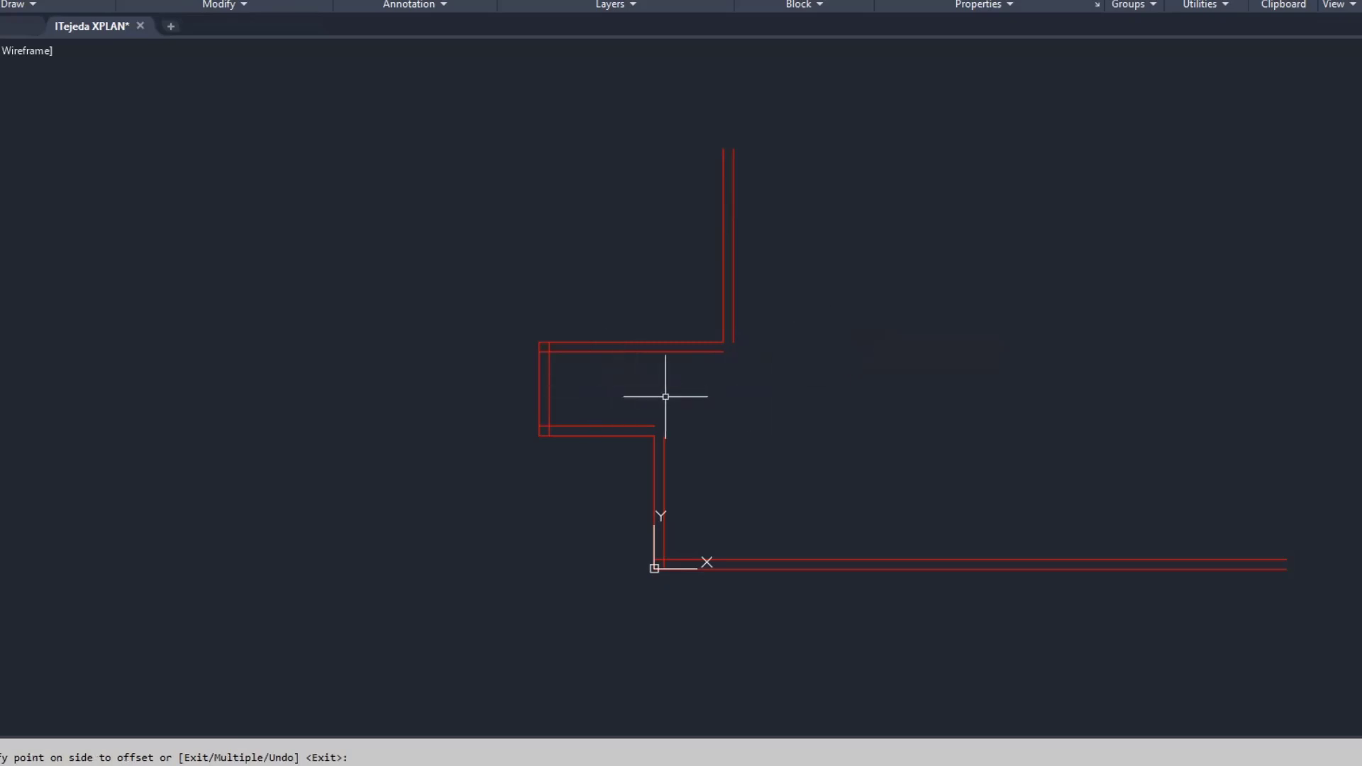
Step: Fillet the inner front wall line with the inner 9' vertical wall line to form a square corner near the origin
scroll(821, 341, up, 4)
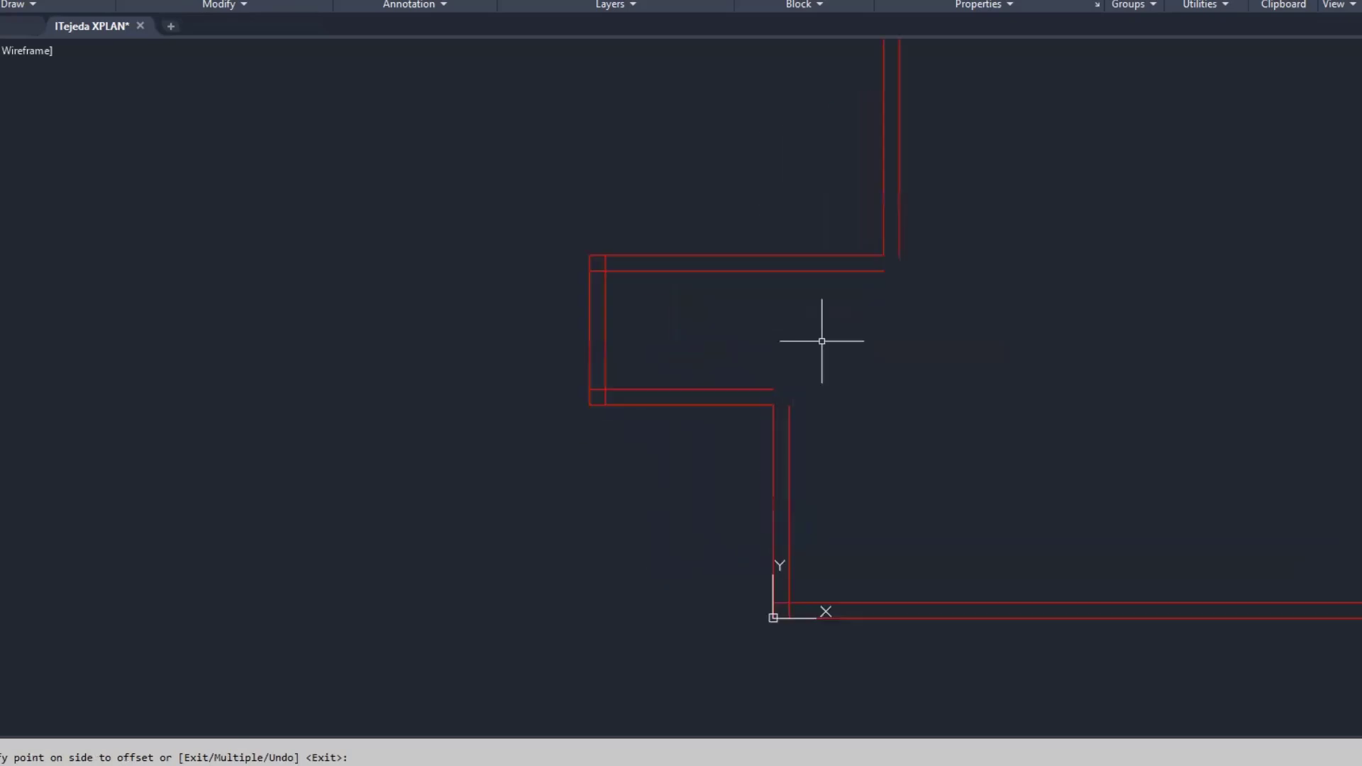
middle_drag(929, 309, 929, 259)
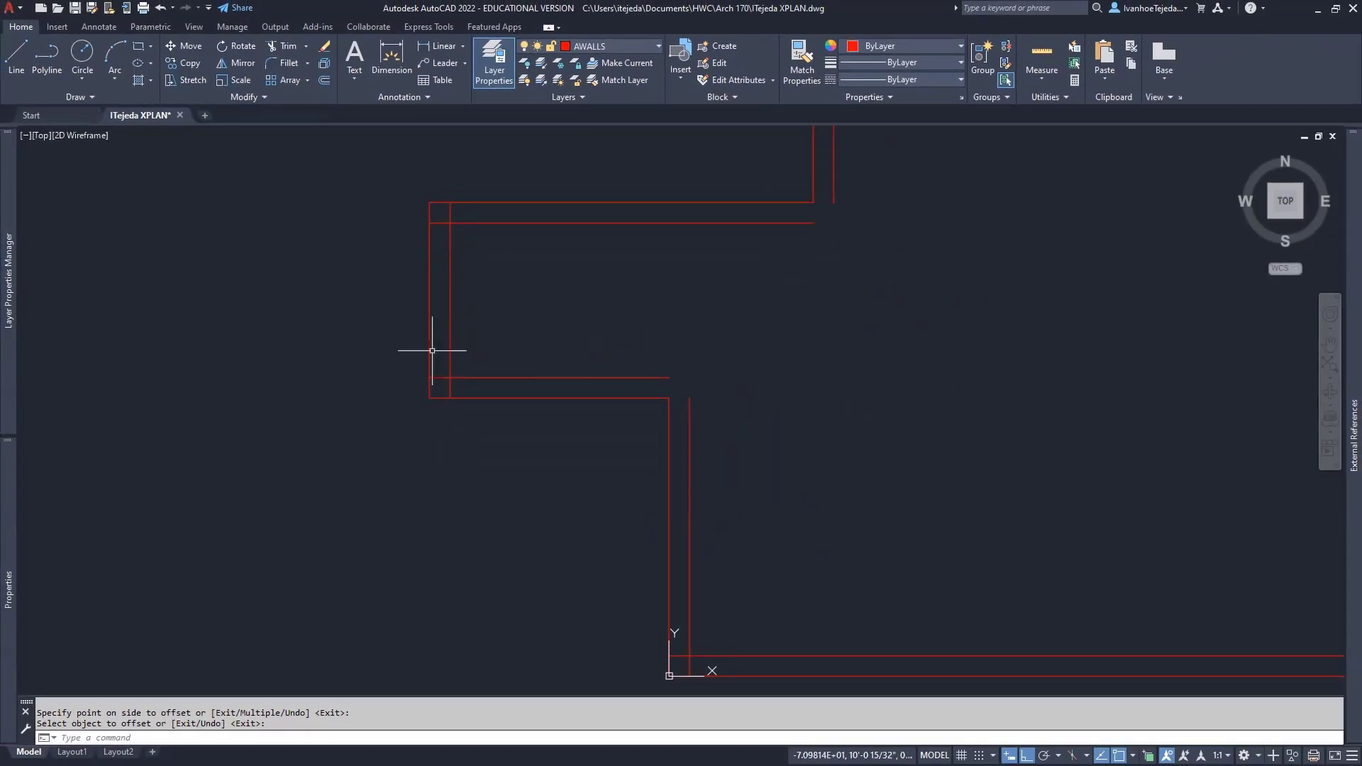
click(307, 64)
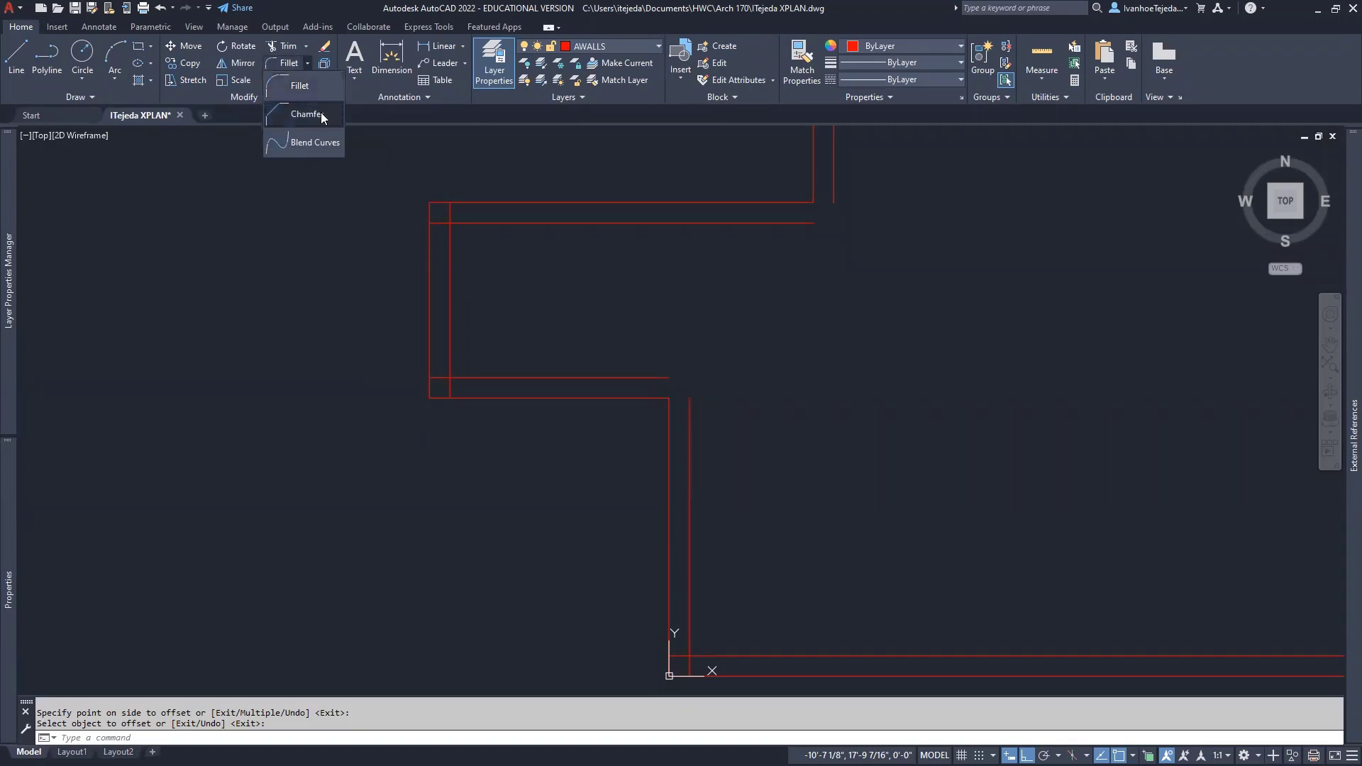
click(292, 84)
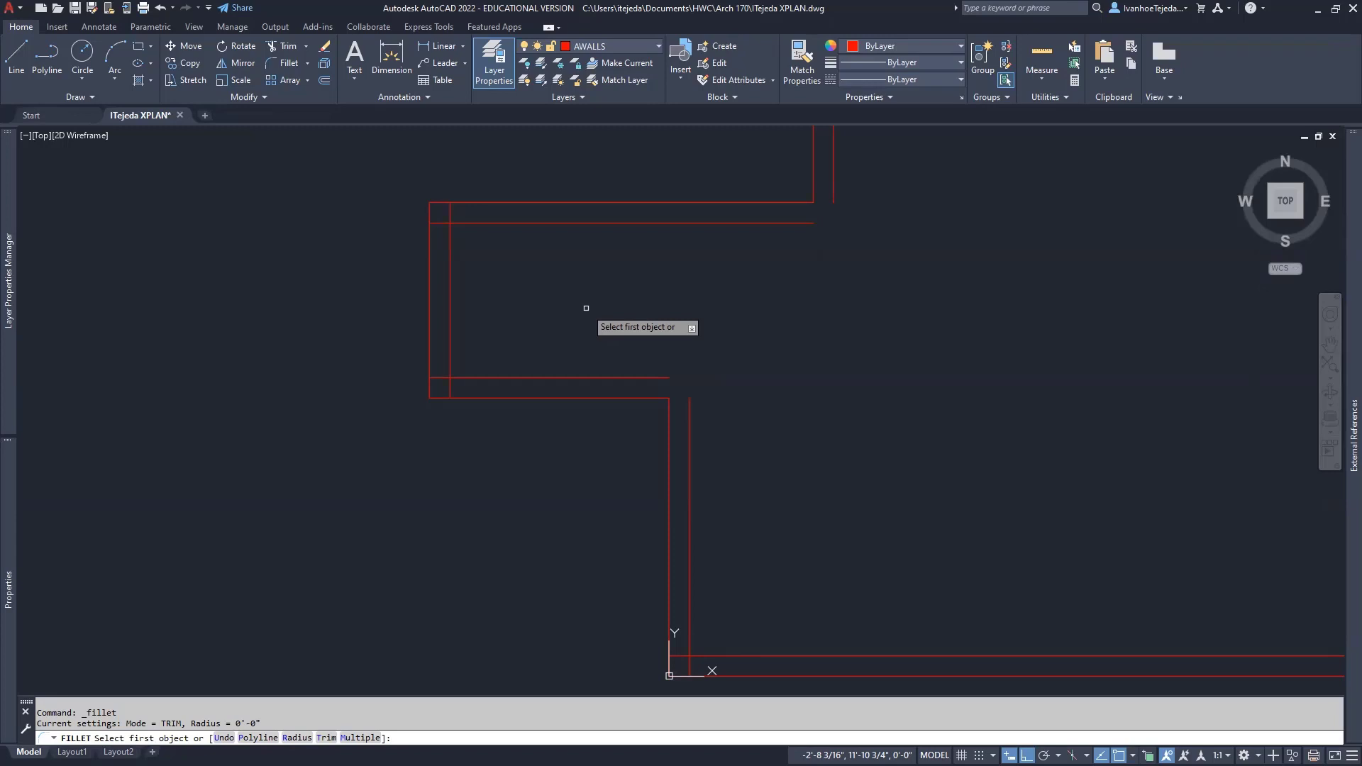
click(718, 655)
click(689, 627)
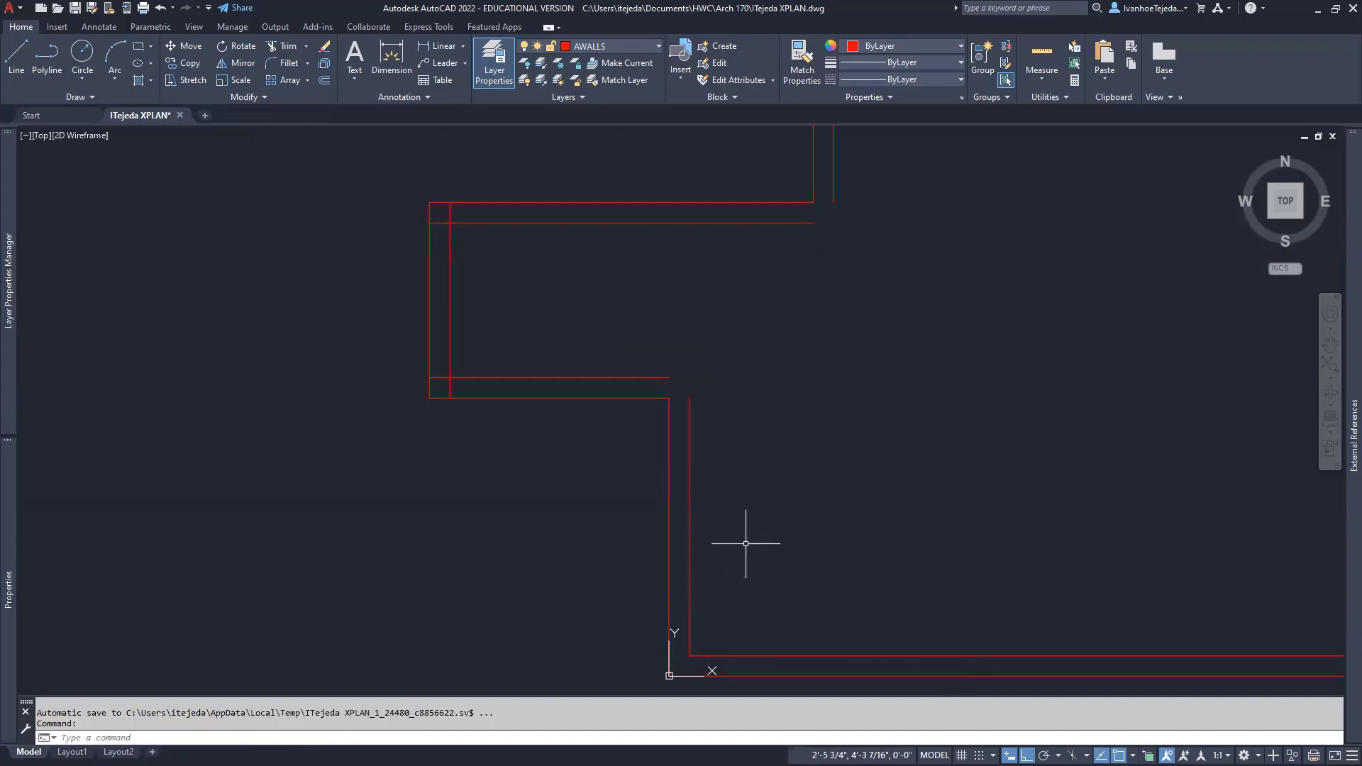
Step: Start Fillet with the Multiple option and join the inner 9' vertical wall line to the inner 7'9" wall line
right_click(763, 419)
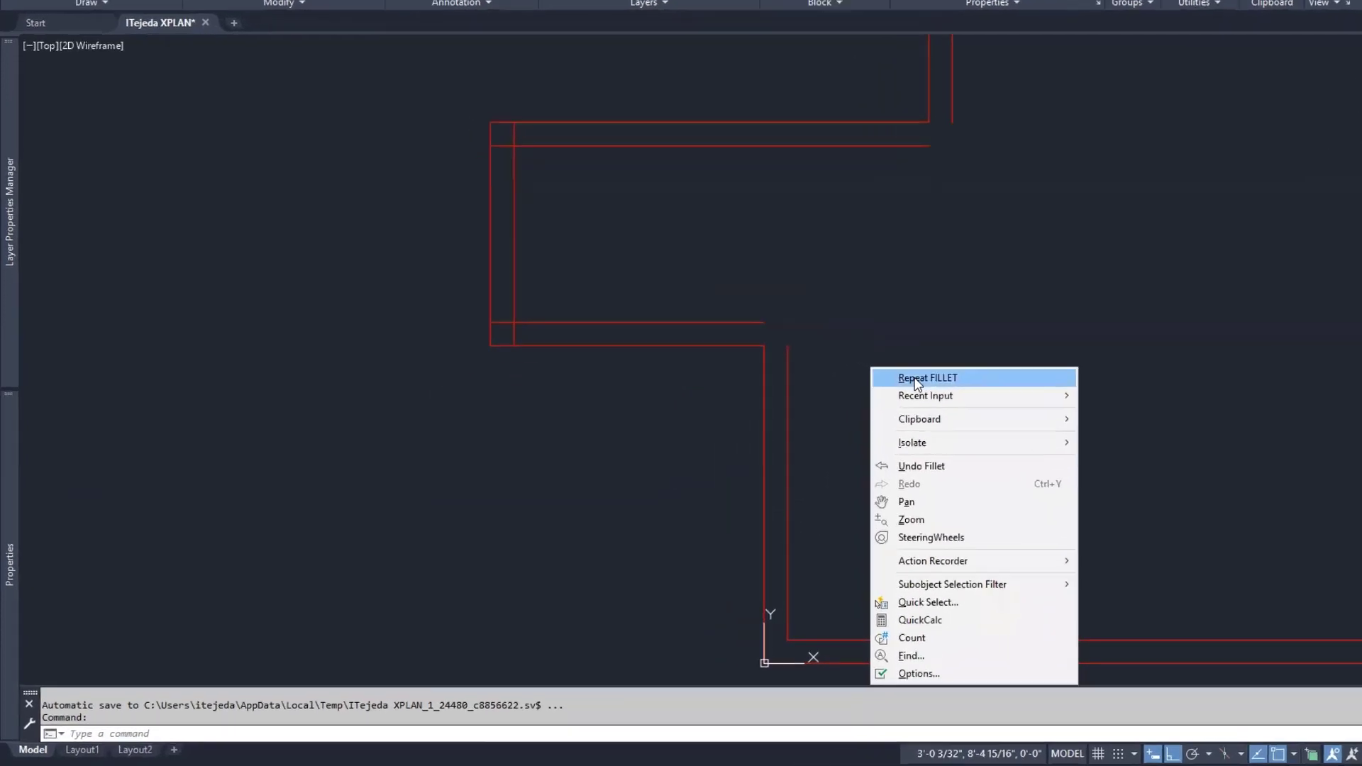
click(788, 425)
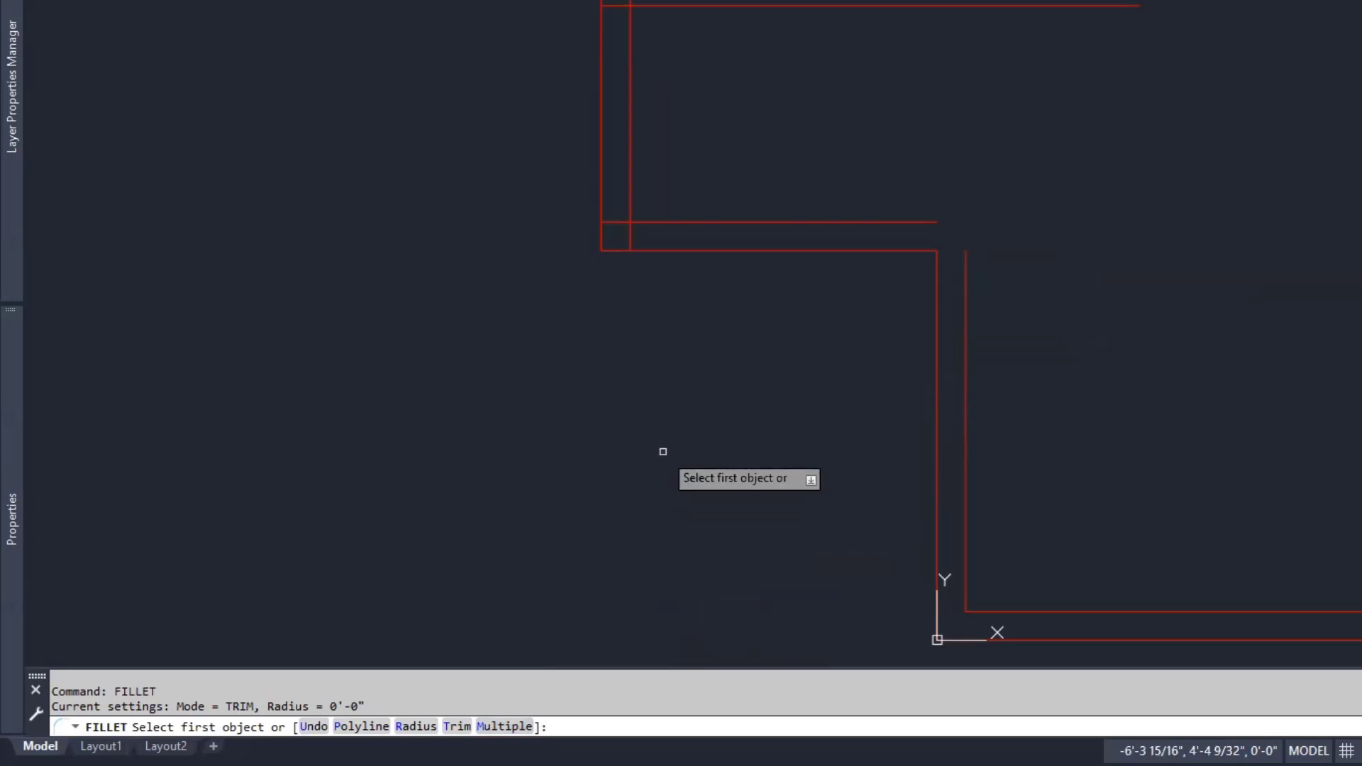
key(m)
key(Down)
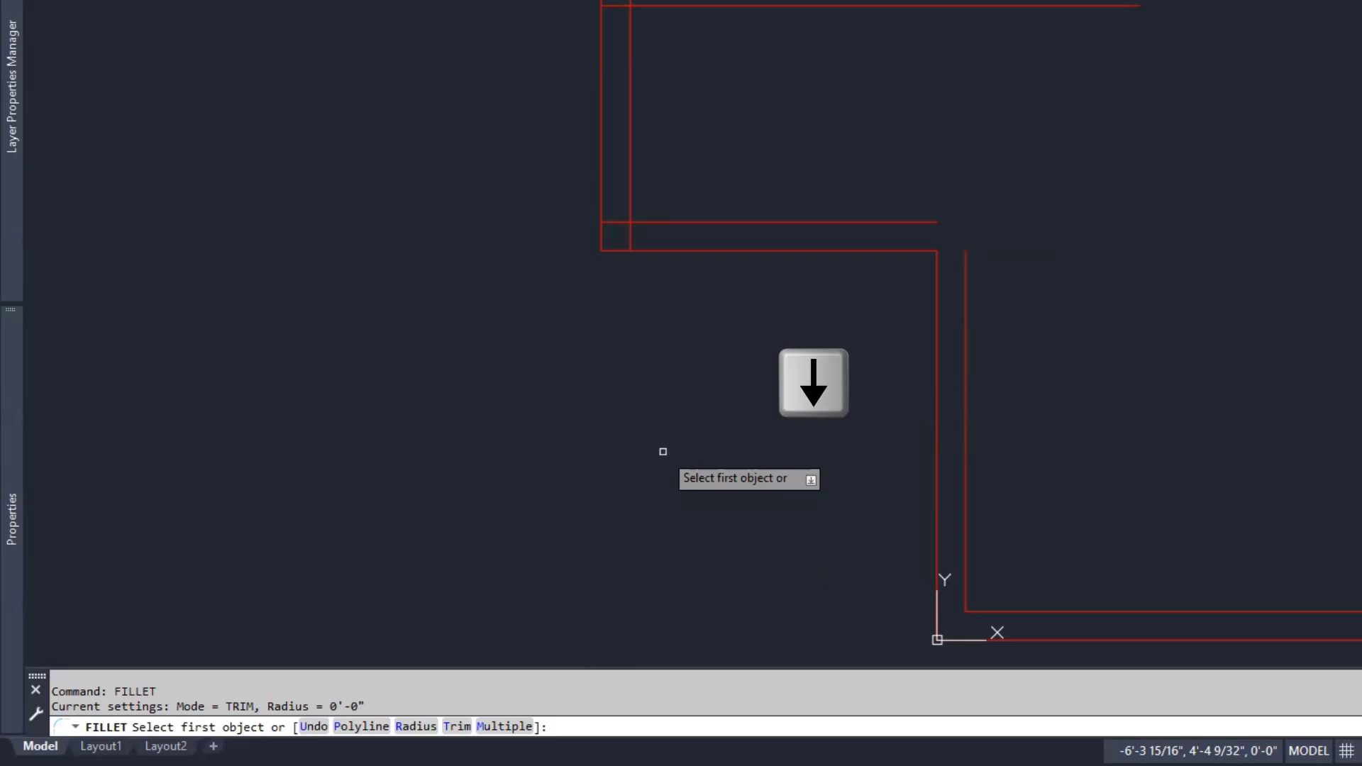
key(Down)
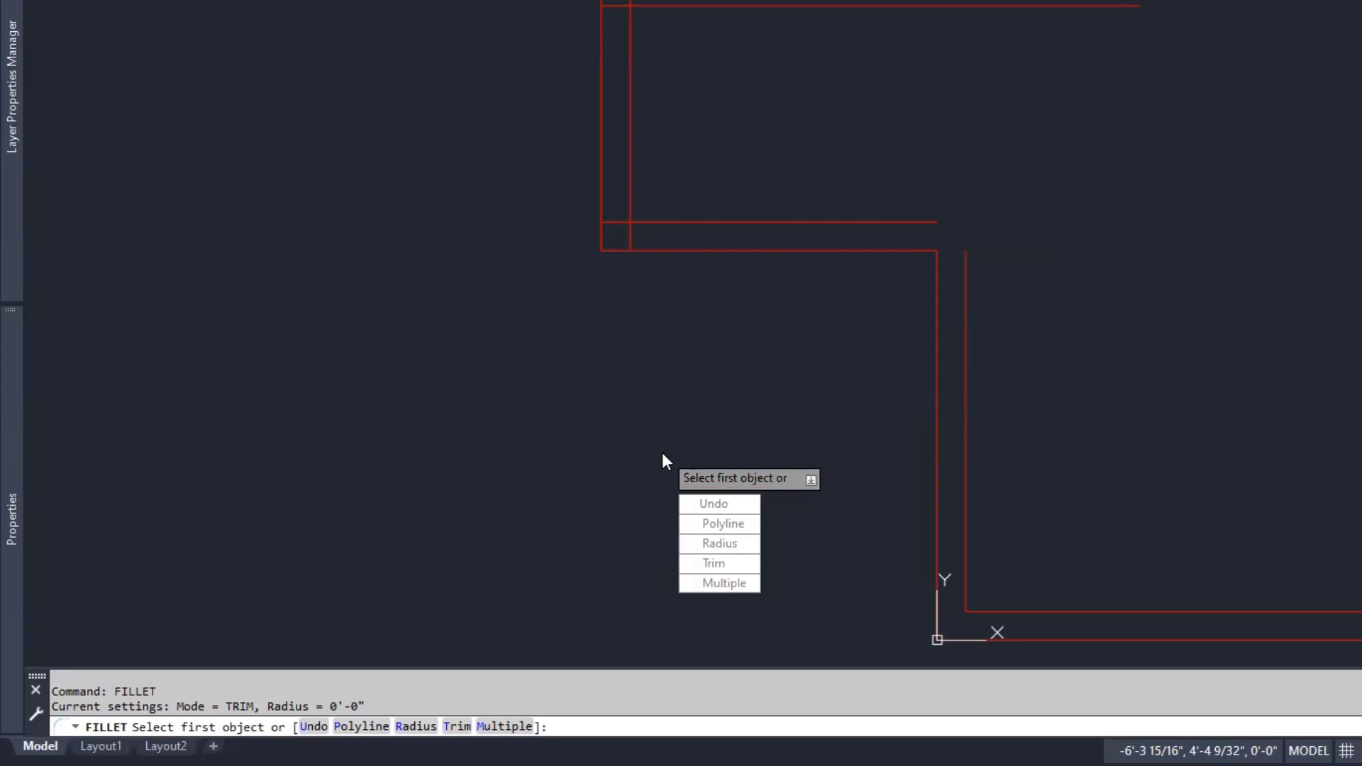
click(730, 581)
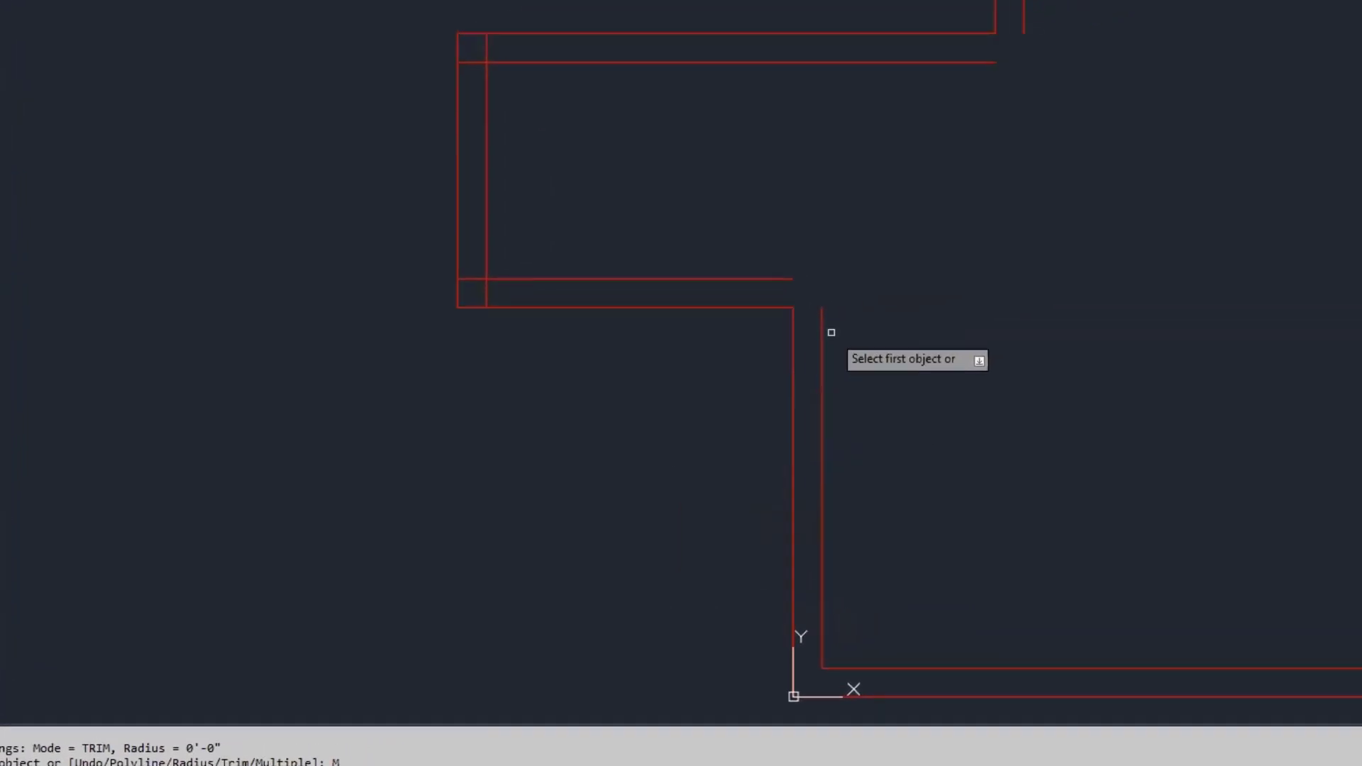
click(822, 321)
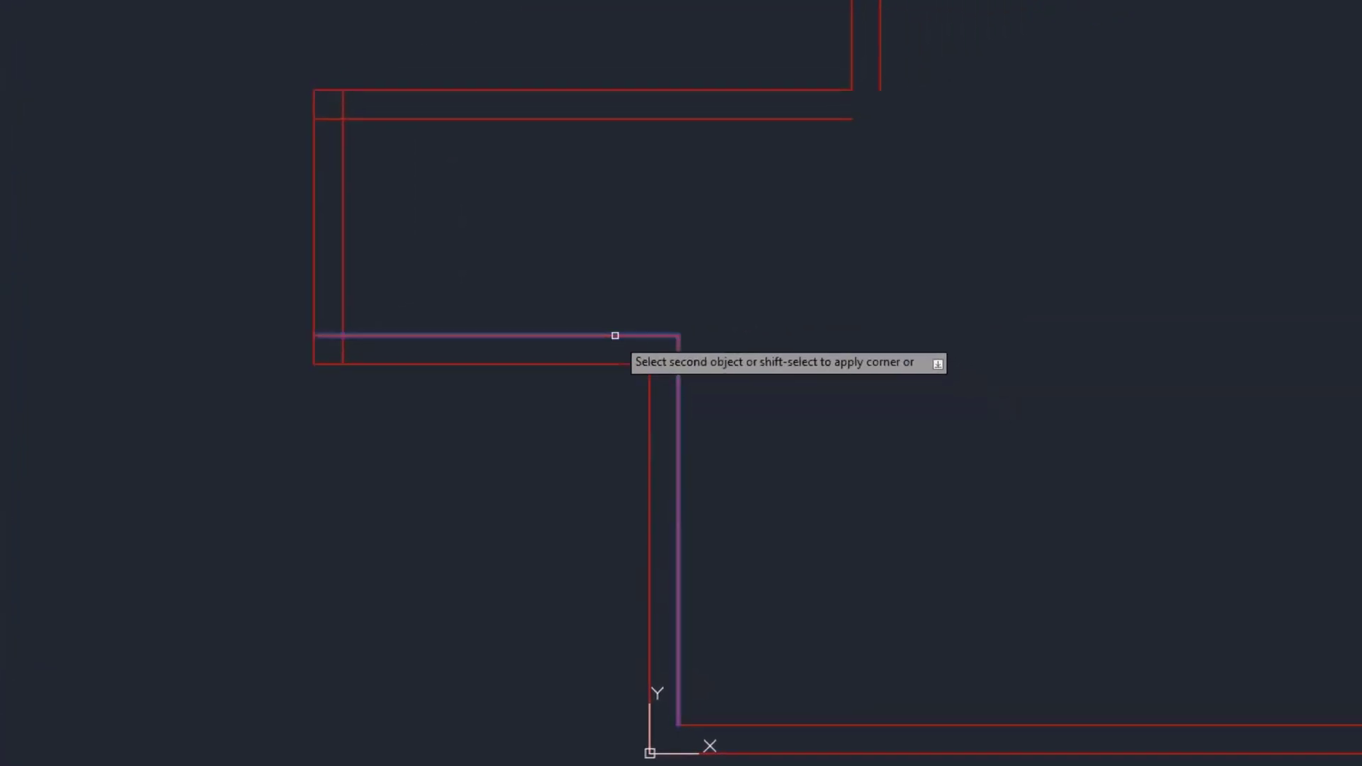
click(615, 335)
Step: Fillet the remaining inner corners between the 7'9", 6'4", 12'5" and 13'1" wall lines and finish the command
click(377, 333)
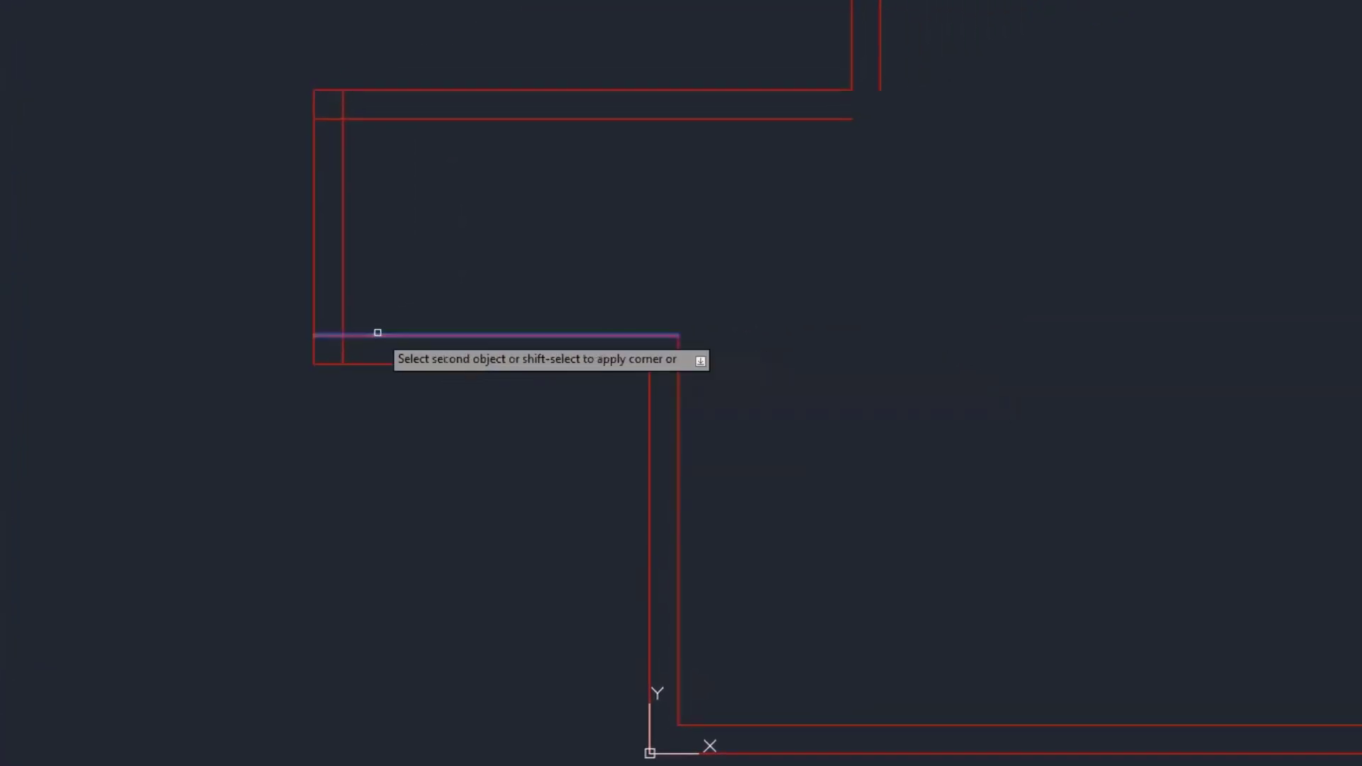
click(342, 274)
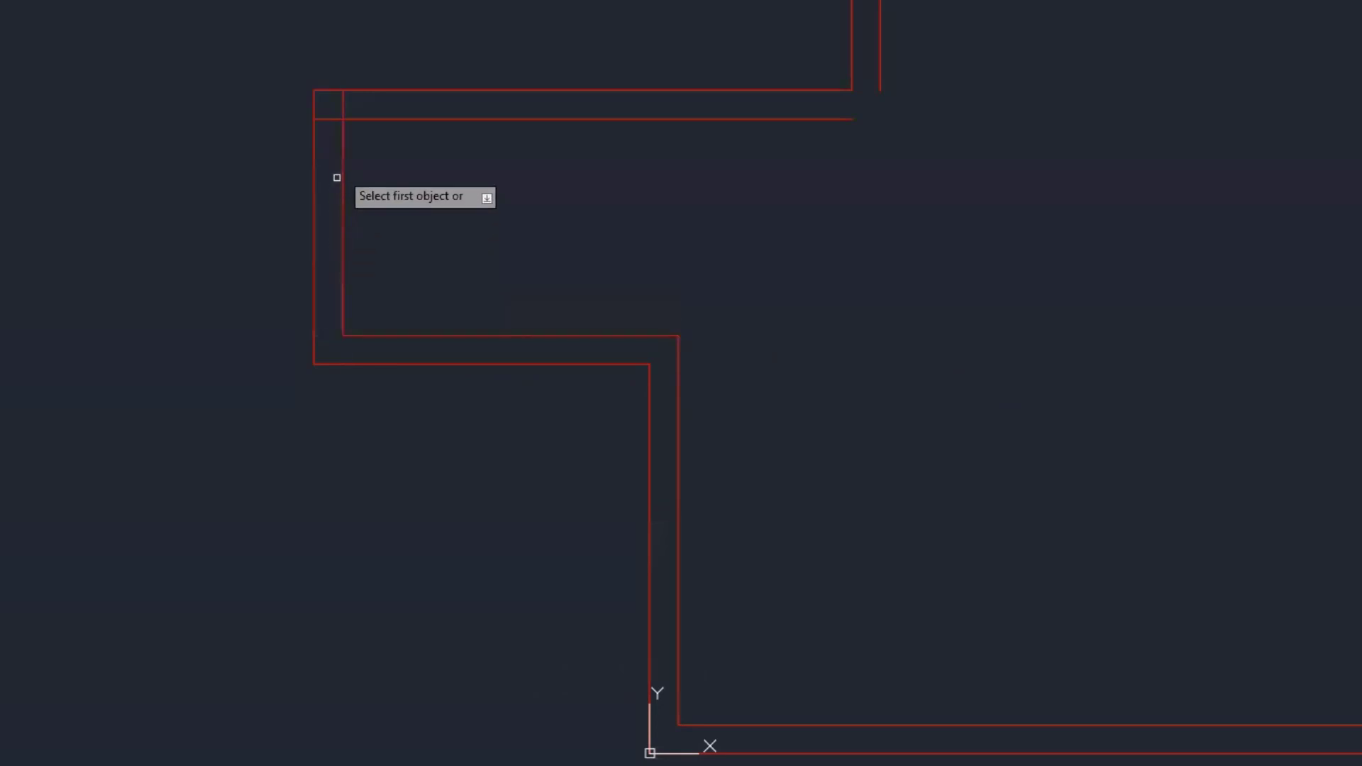
click(344, 136)
click(363, 120)
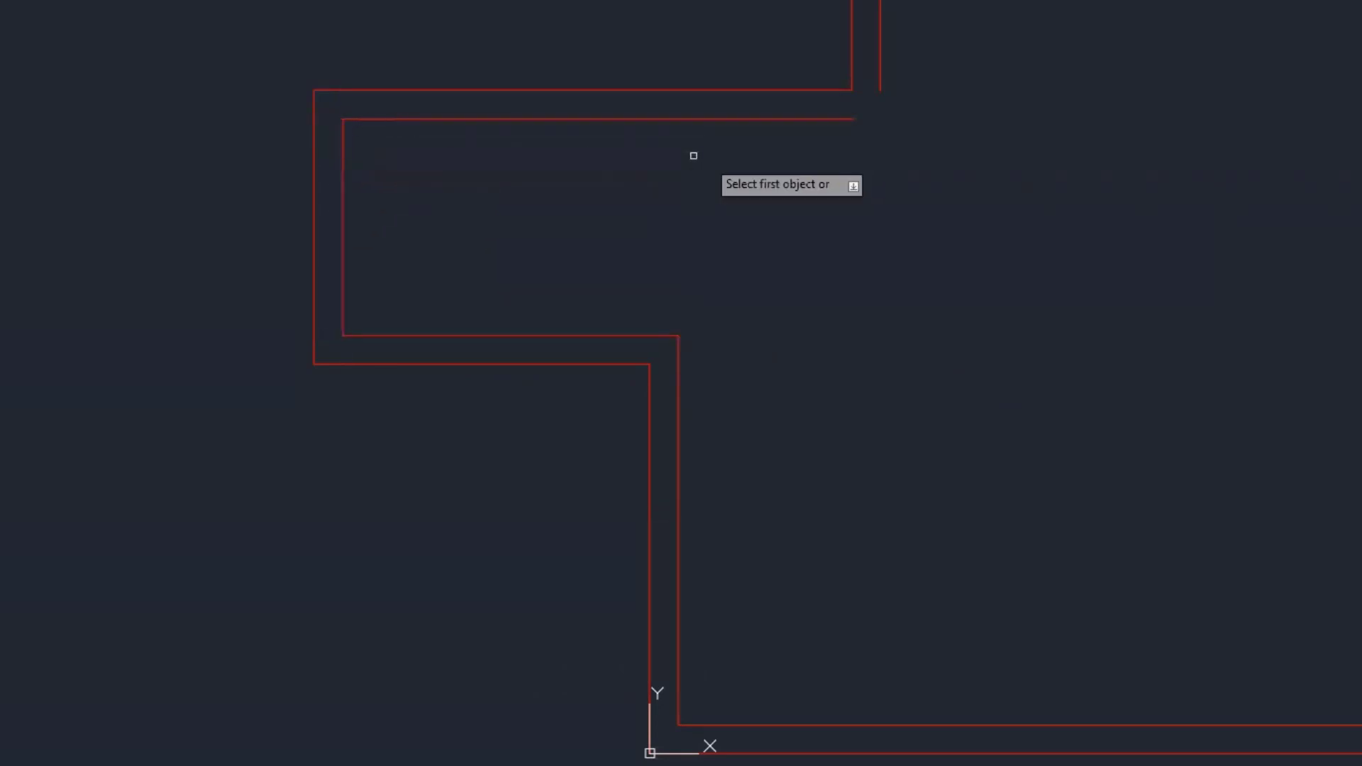
click(827, 119)
click(880, 66)
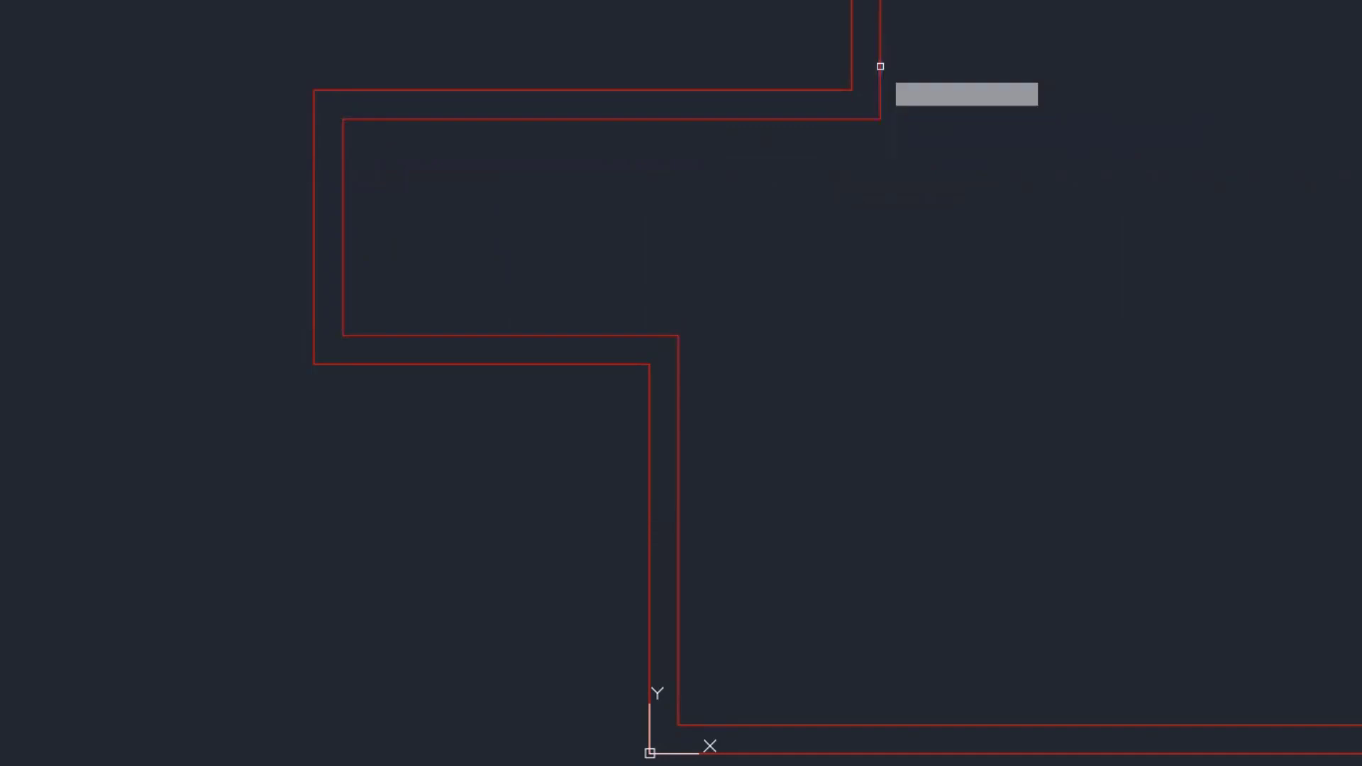
right_click(909, 244)
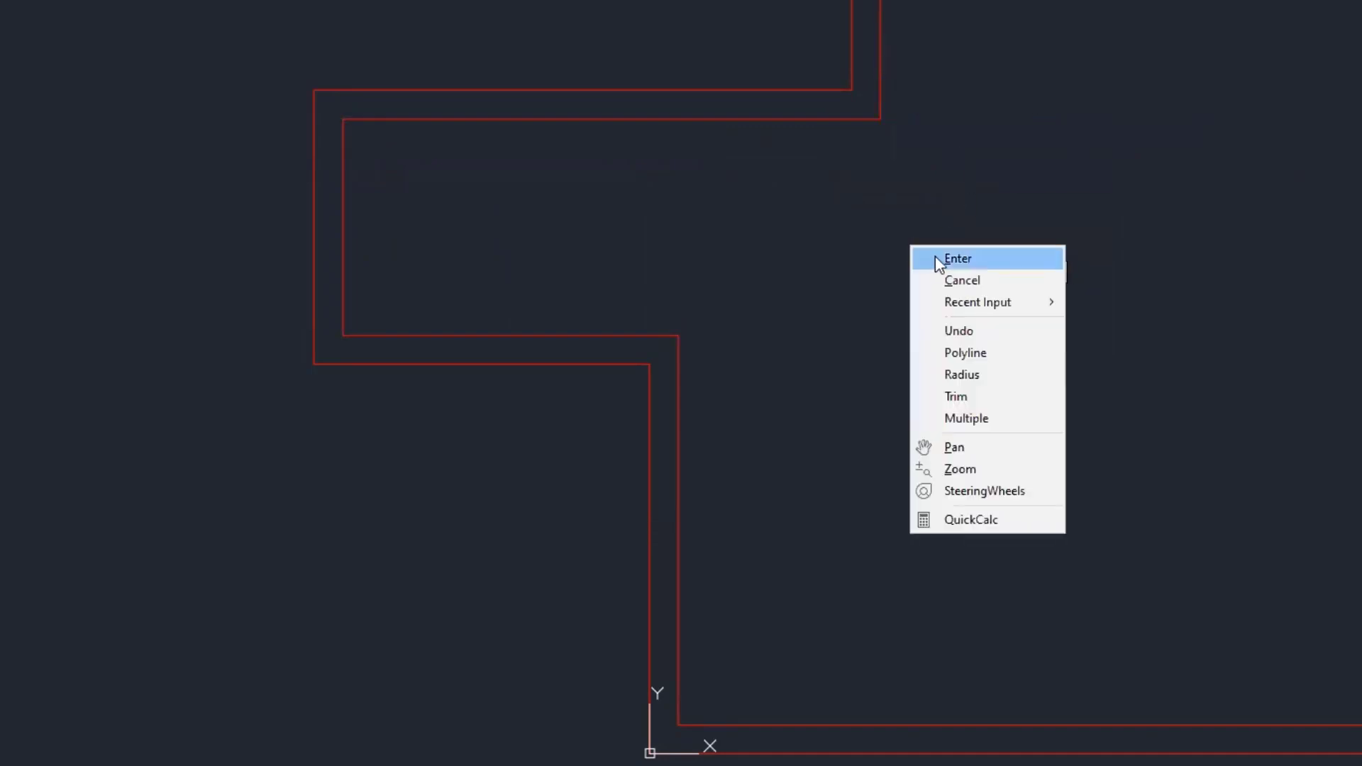
click(956, 259)
Step: Stretch the upper end of the right-hand exterior wall line 13'1" upward, level with the end of the opposite wall
scroll(891, 256, down, 4)
middle_drag(1014, 280, 622, 439)
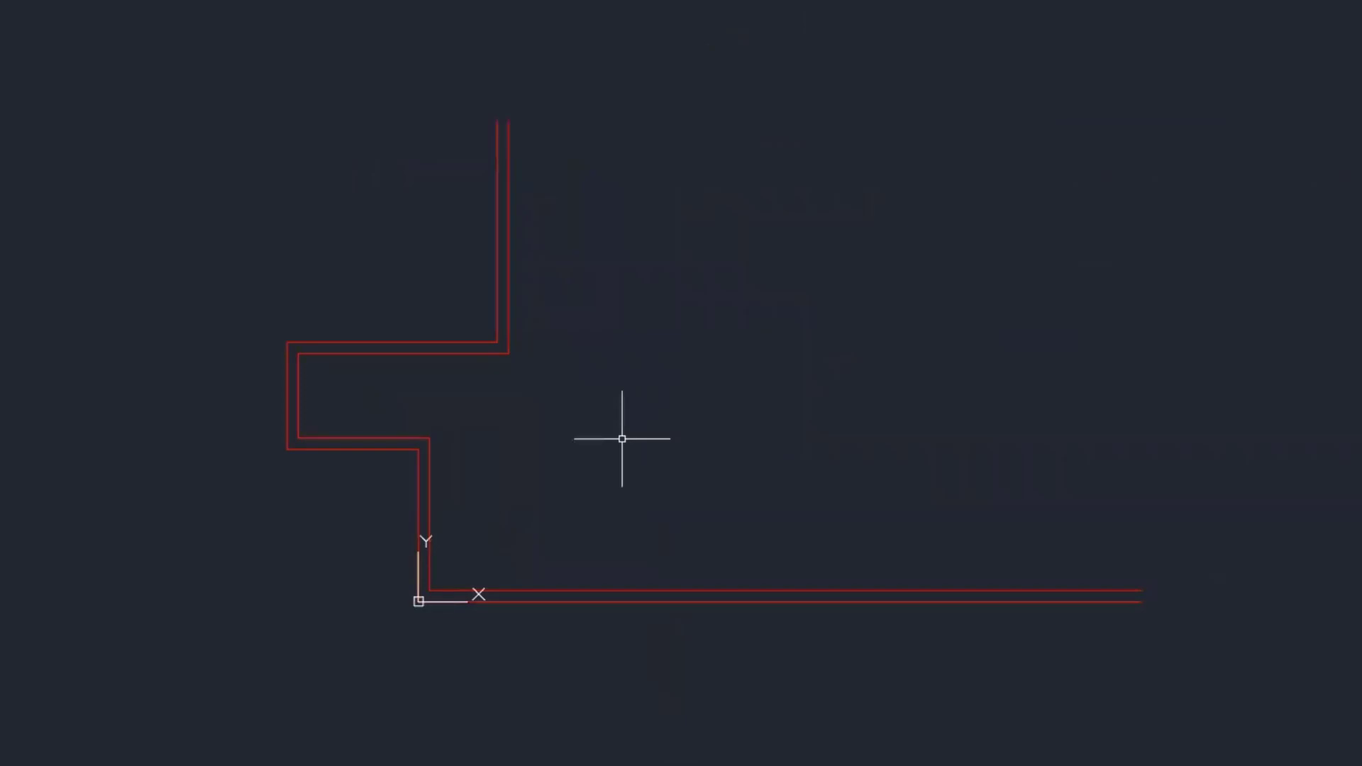
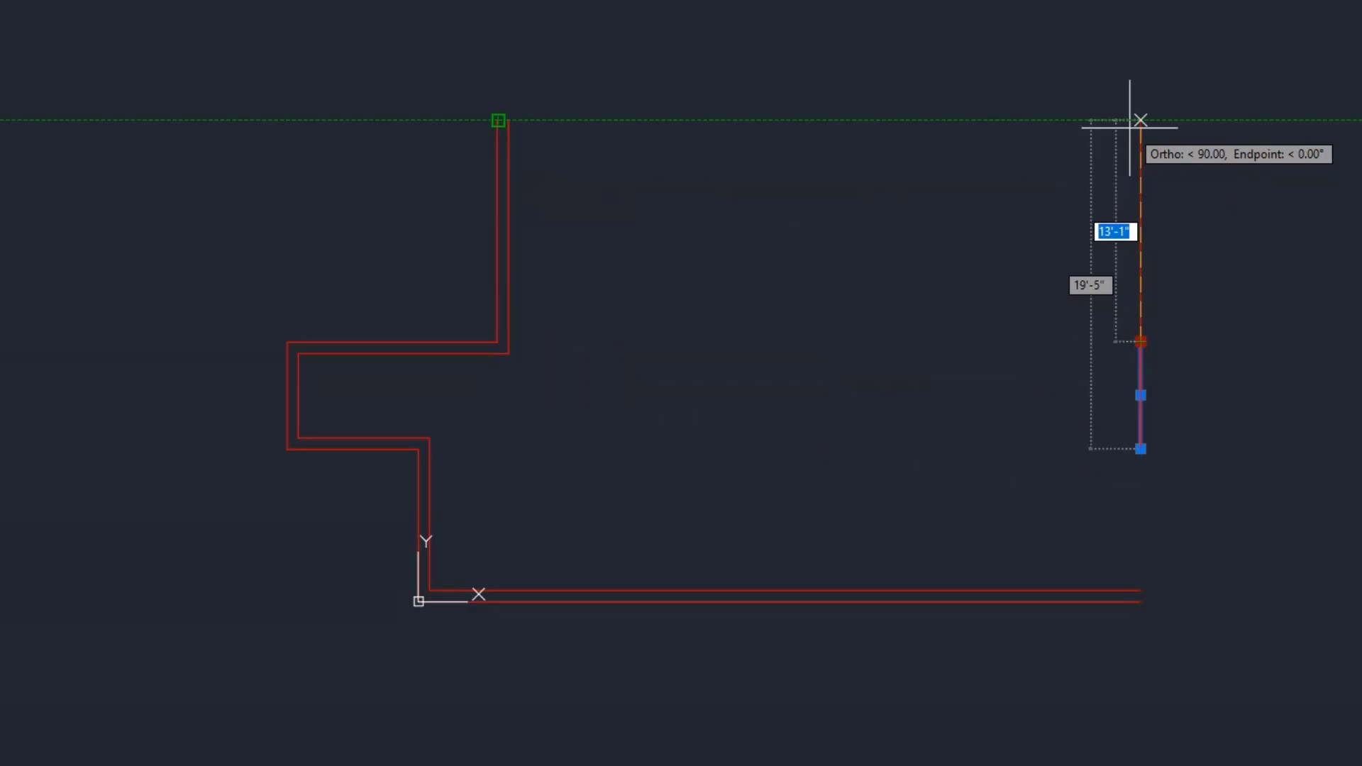
click(1130, 128)
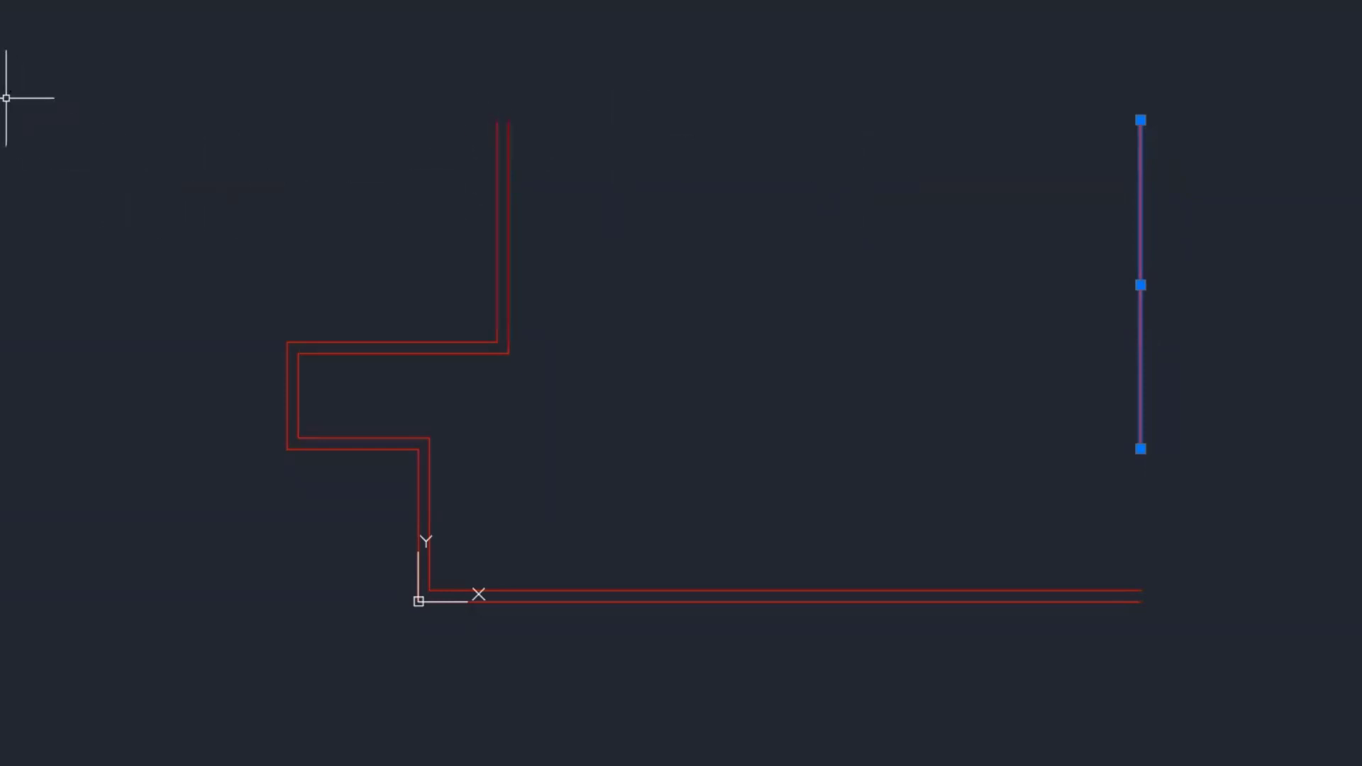
Step: Draw the rear exterior wall line from the top of the outer 13'1" wall line to the top of the right-hand wall line
text(l)
key(Return)
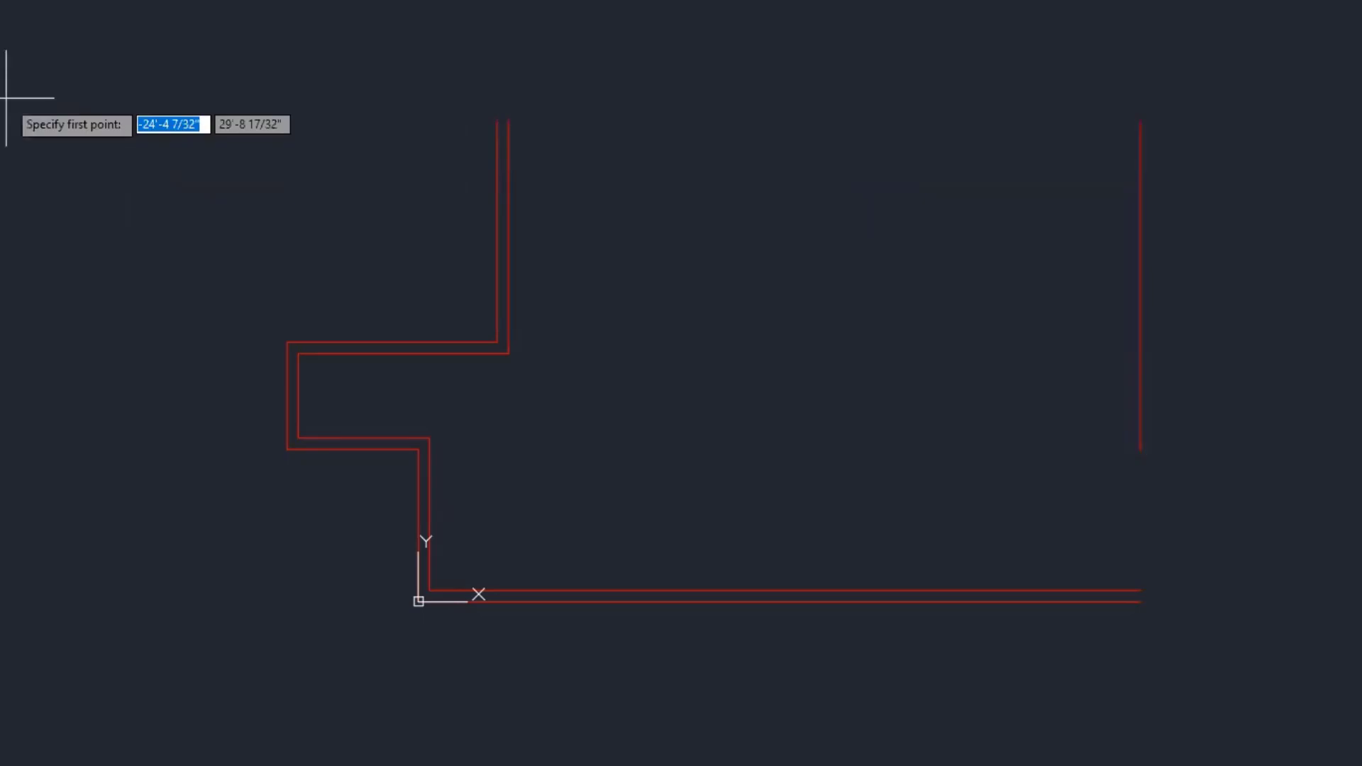
click(499, 121)
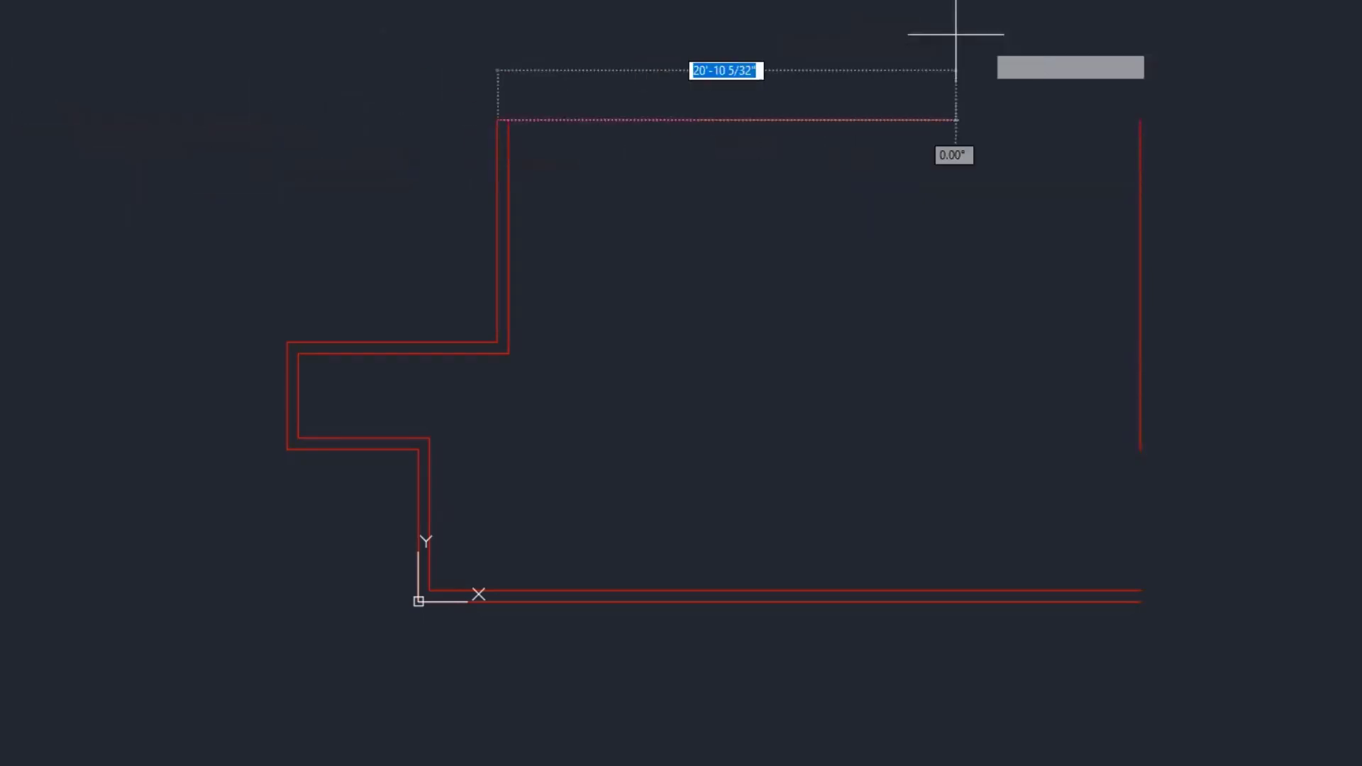
click(1140, 120)
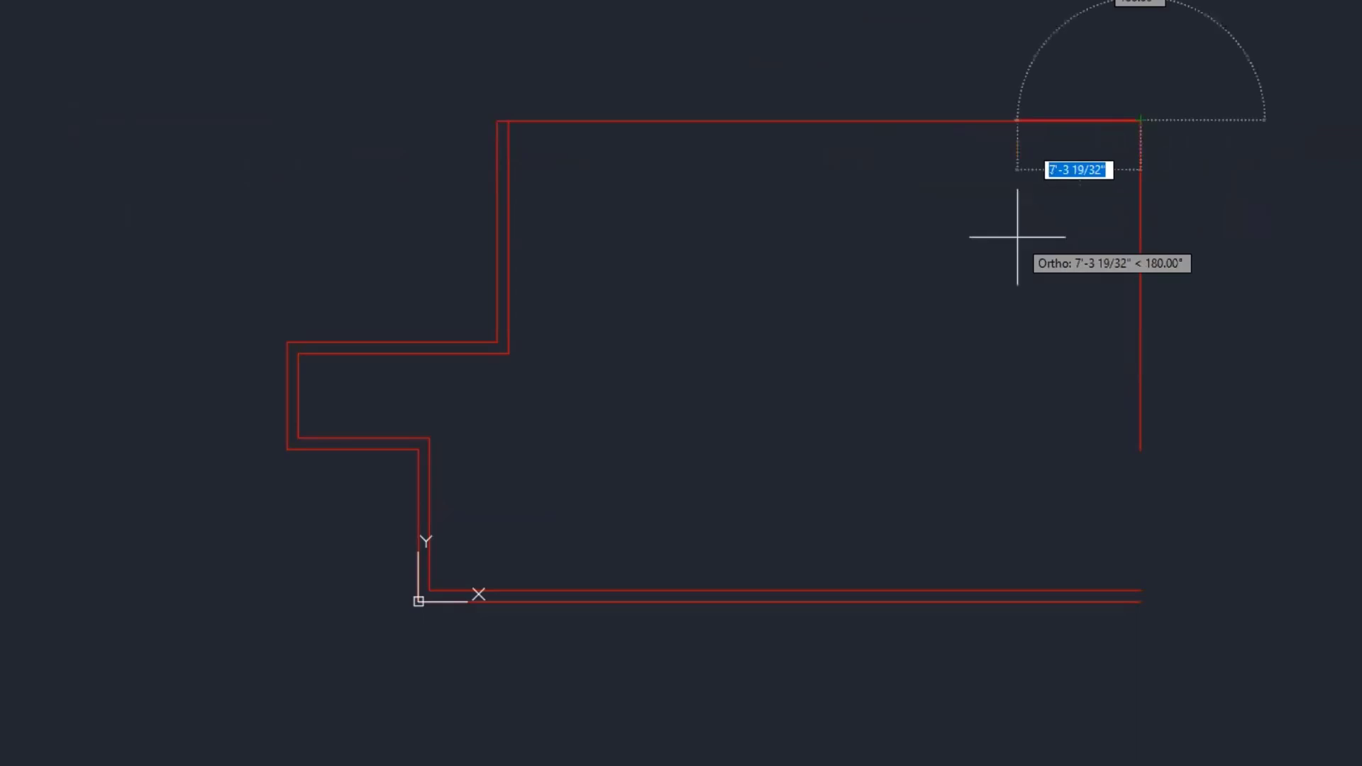
key(Escape)
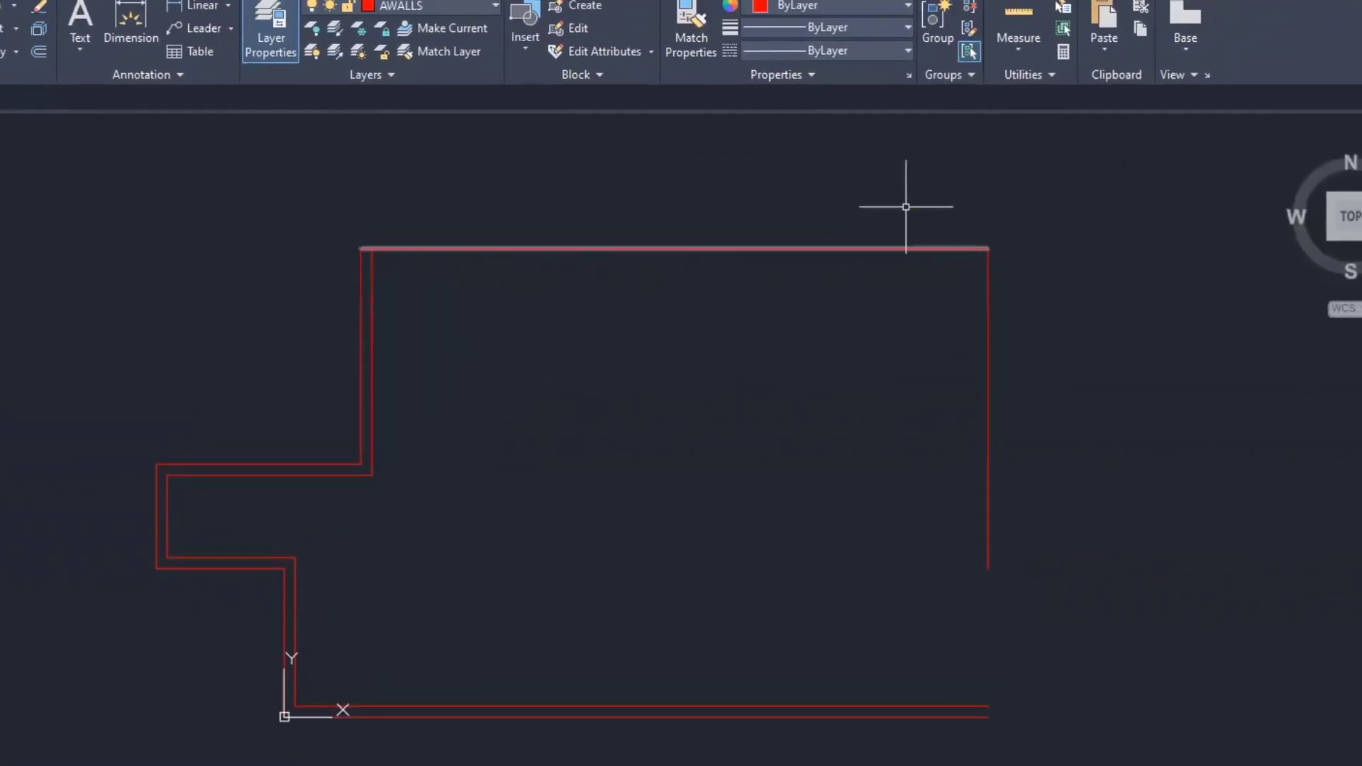
Step: Measure the horizontal distance from the projection's upper outer corner to the right-hand exterior wall line
click(1000, 68)
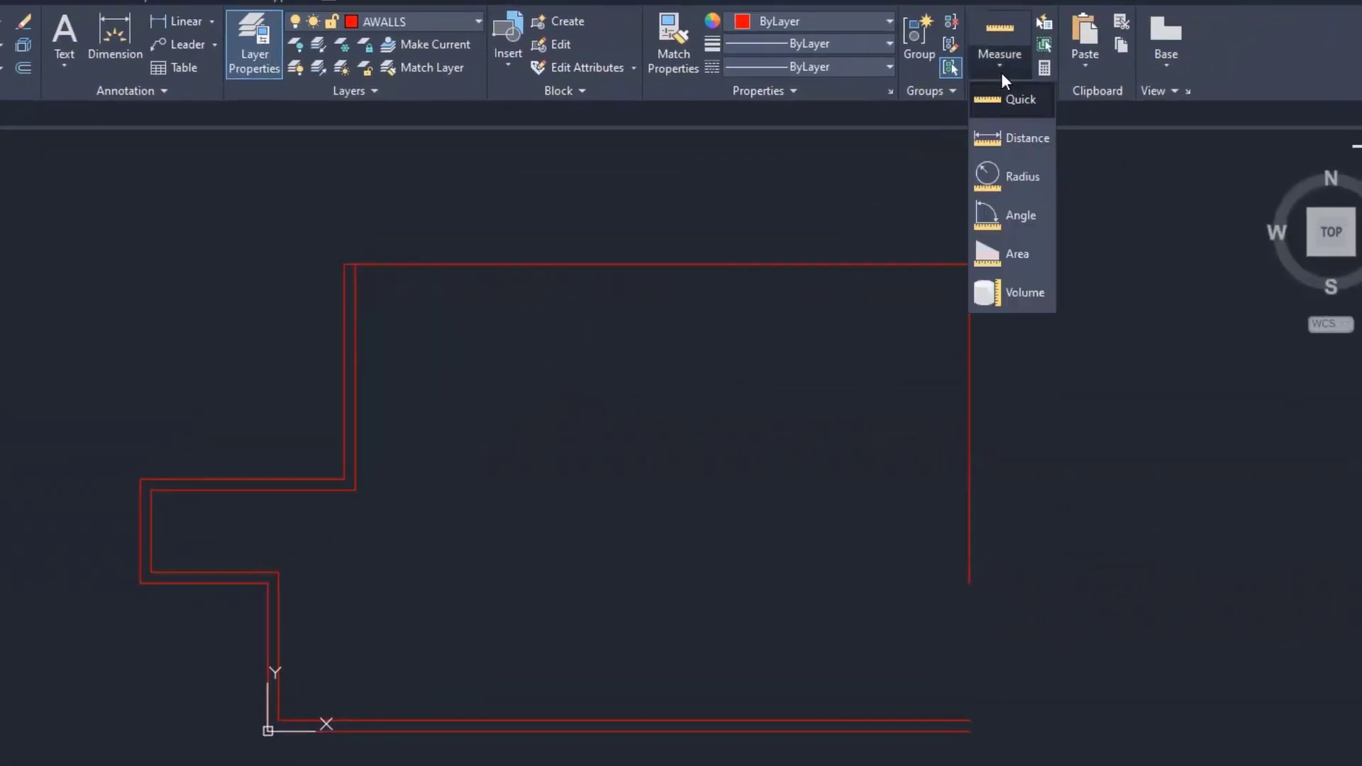
click(992, 142)
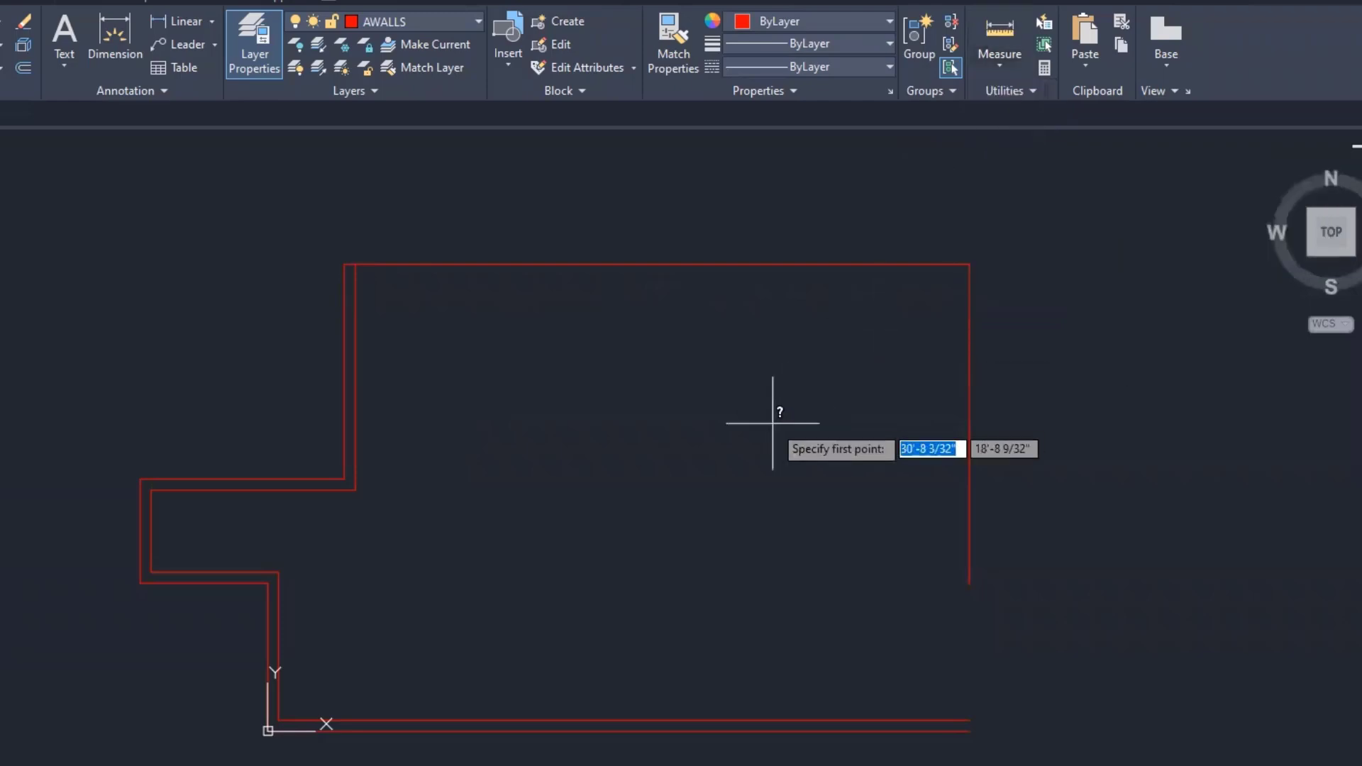
click(140, 479)
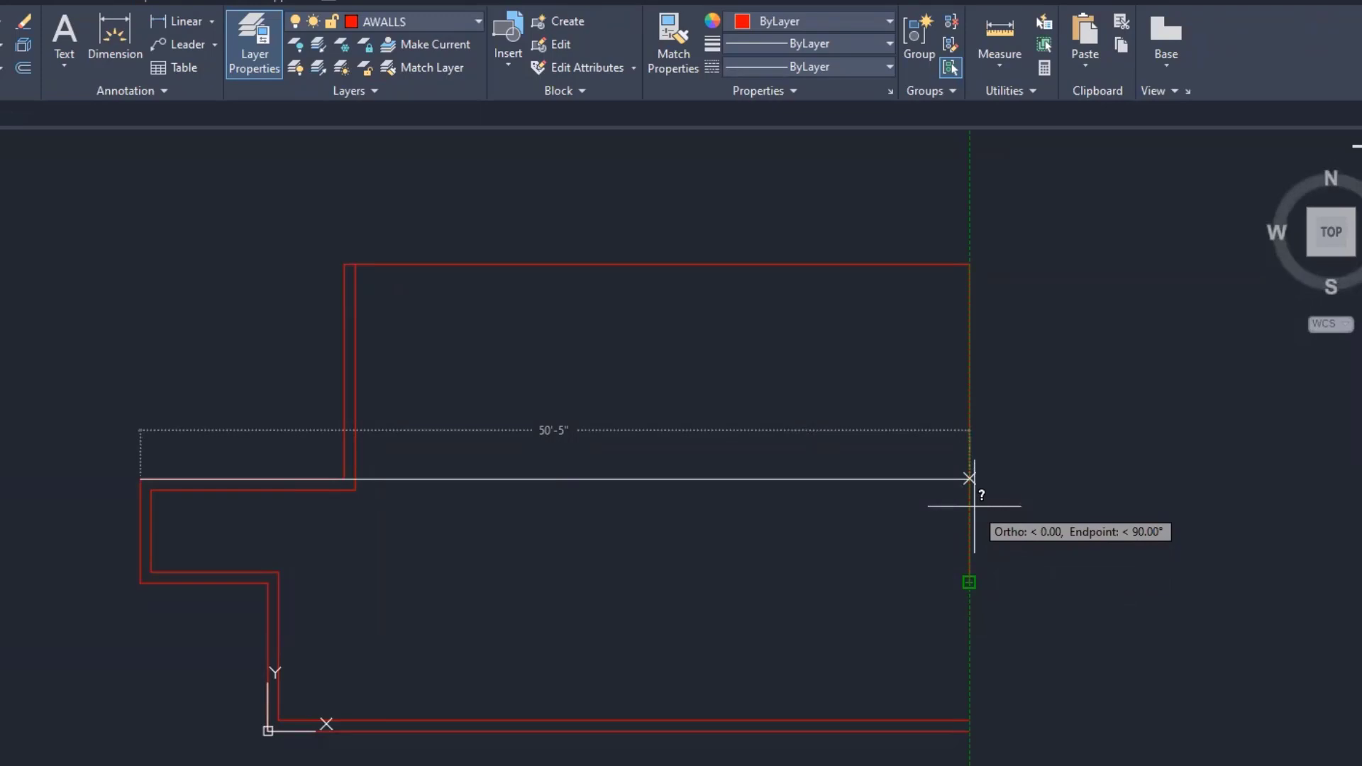
key(Escape)
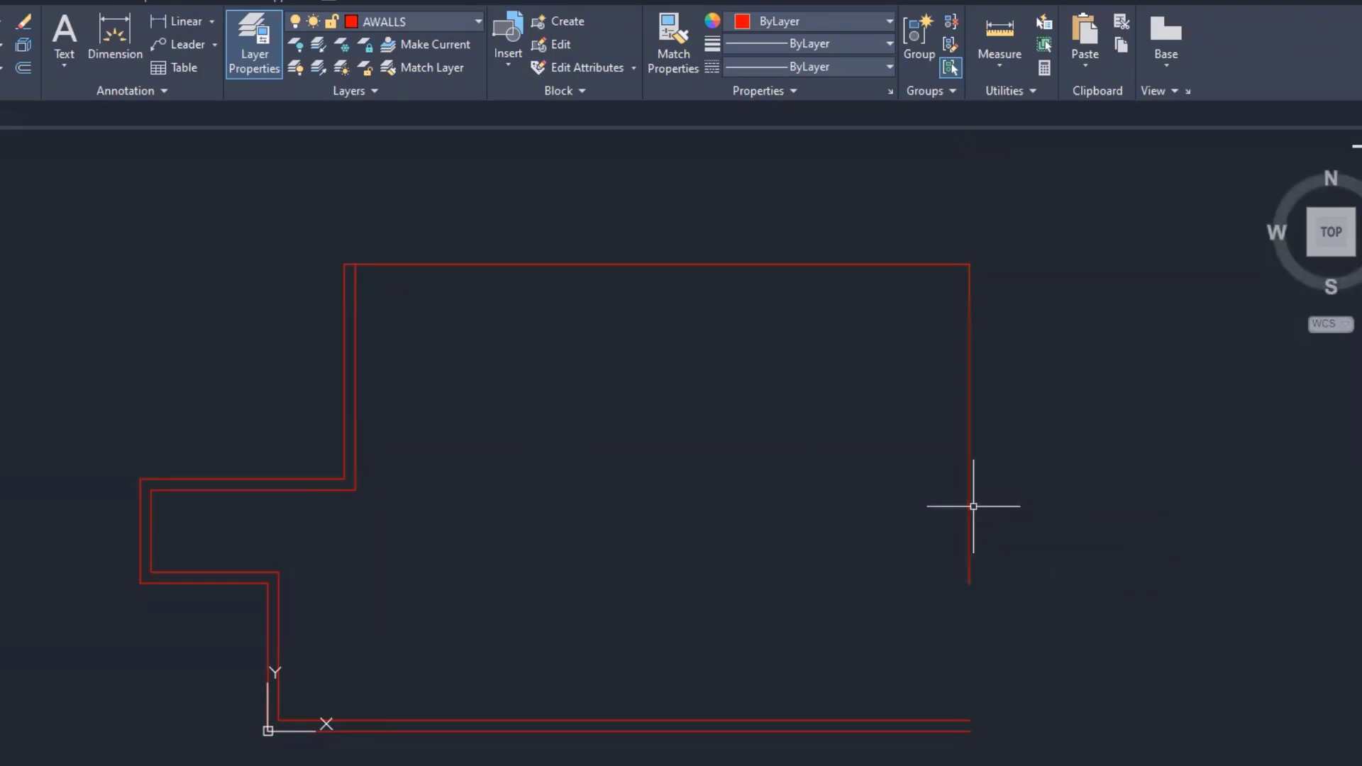
Step: Check the wall lengths and spacings inside the plan with the quick measuring tool
right_click(768, 436)
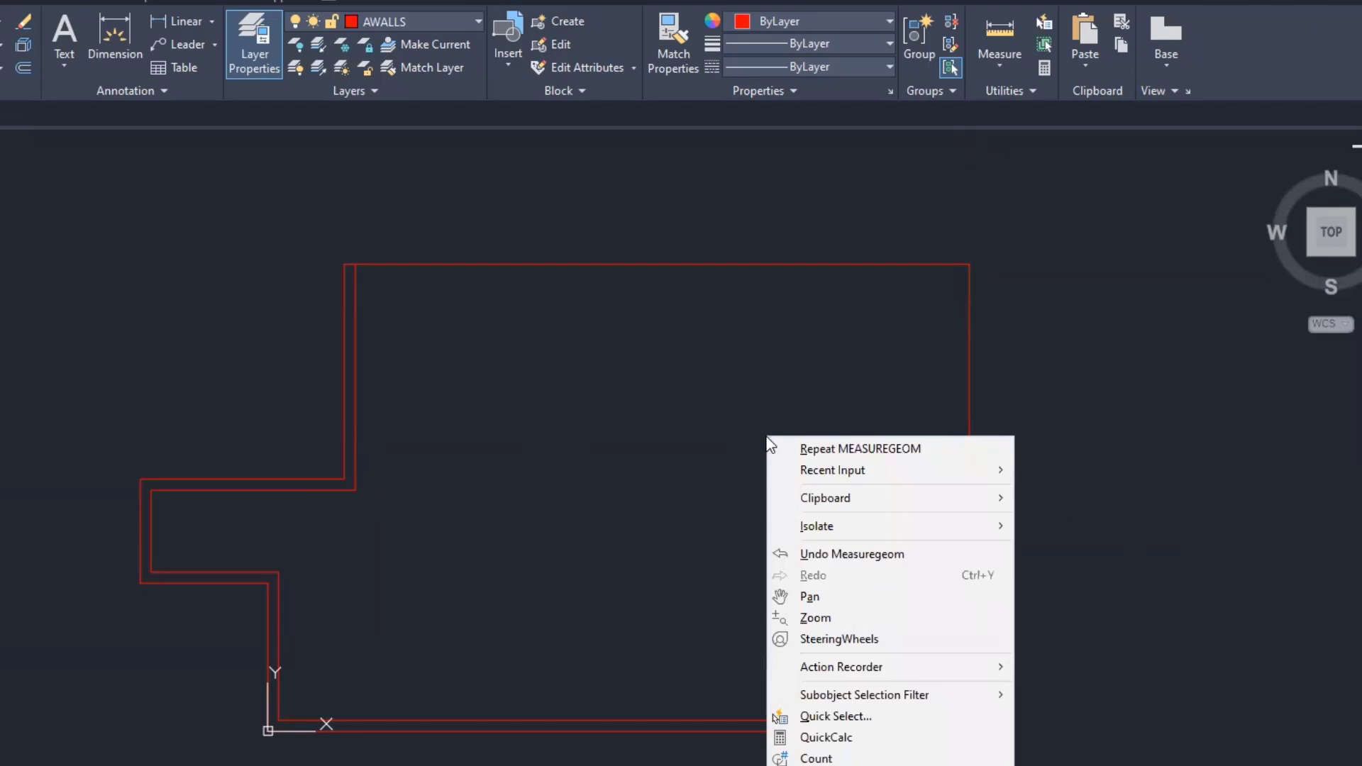
click(815, 450)
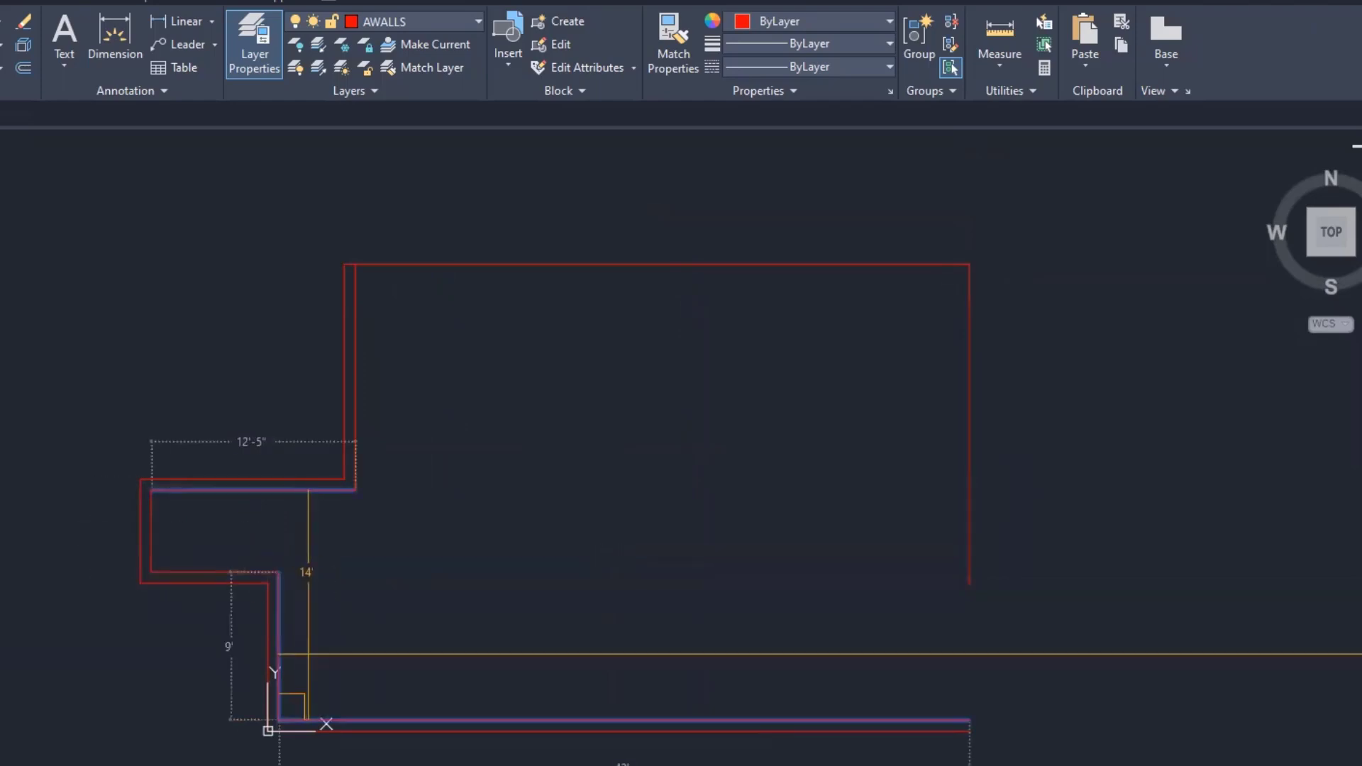
key(Escape)
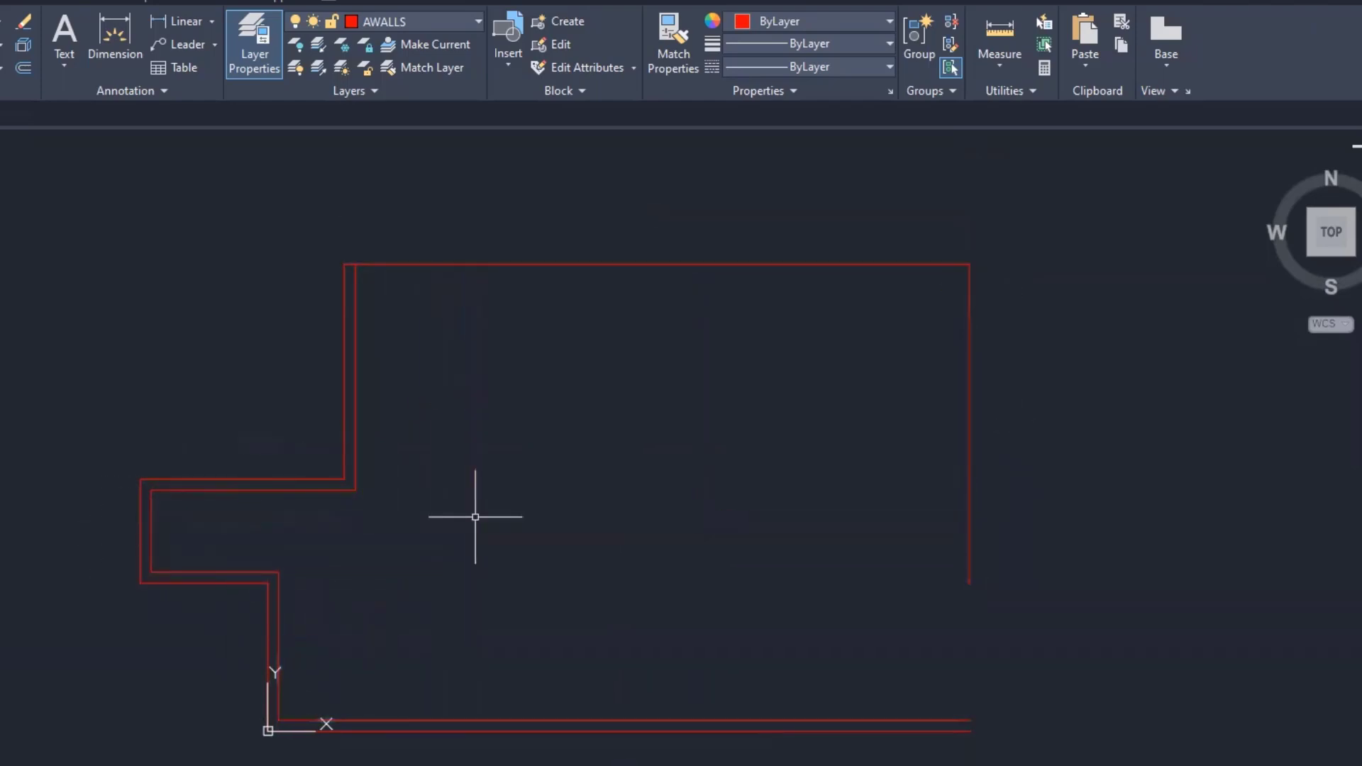
Step: Measure the front exterior wall line's length from the origin to its far end
click(998, 62)
click(1006, 134)
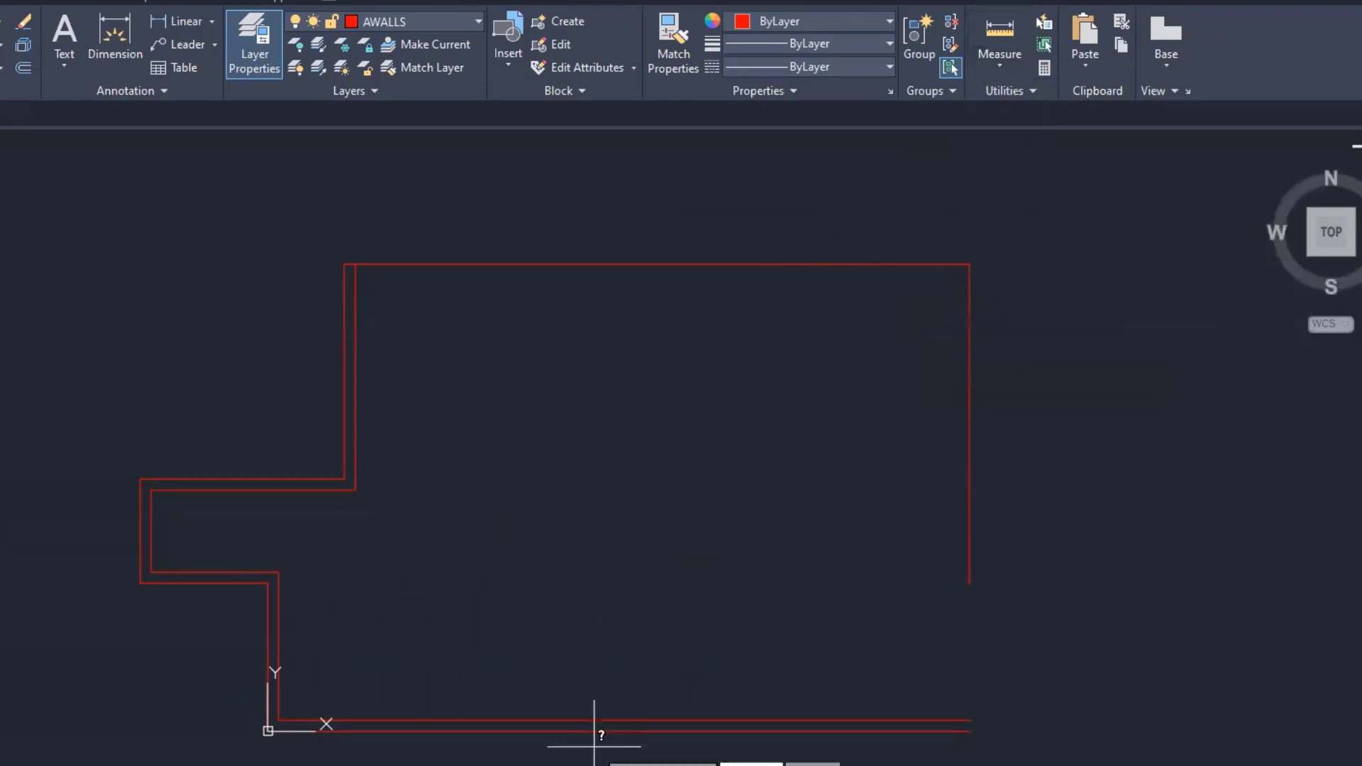
click(268, 731)
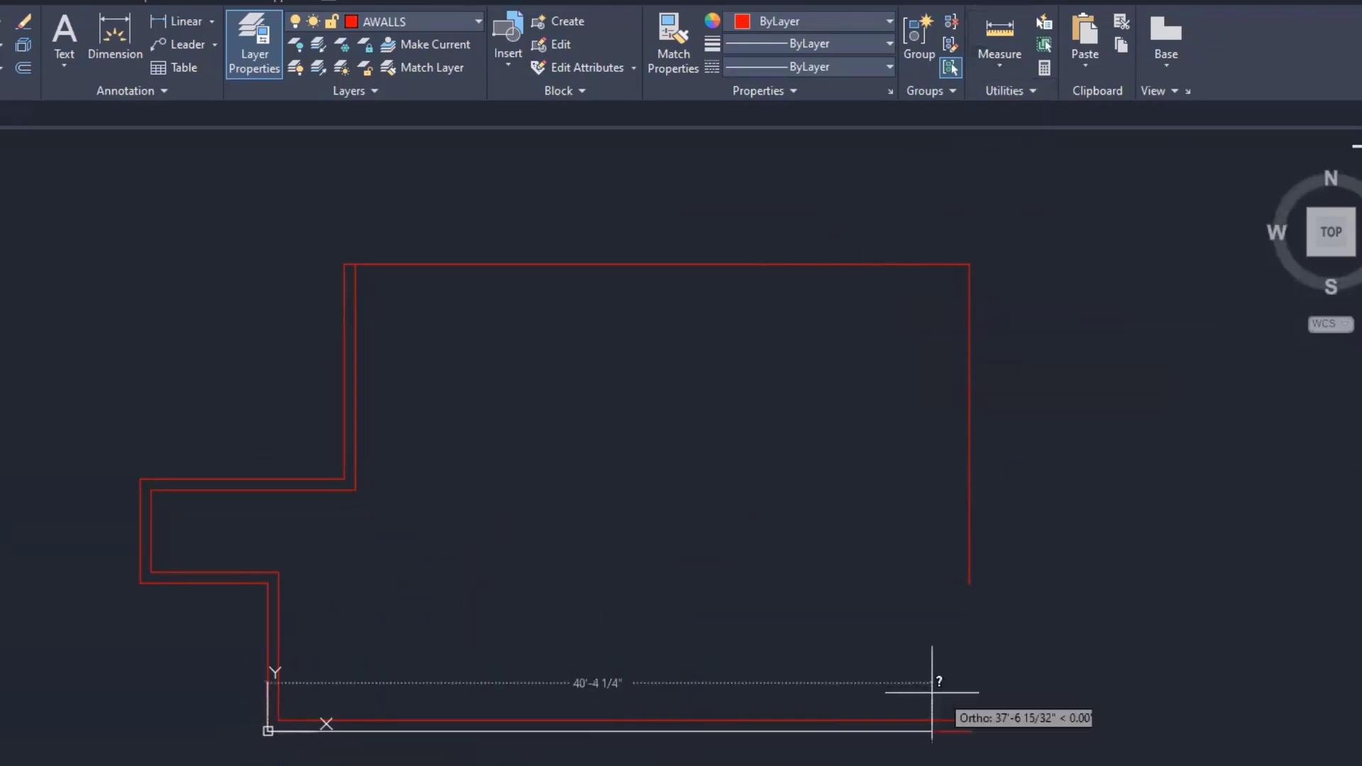
click(969, 731)
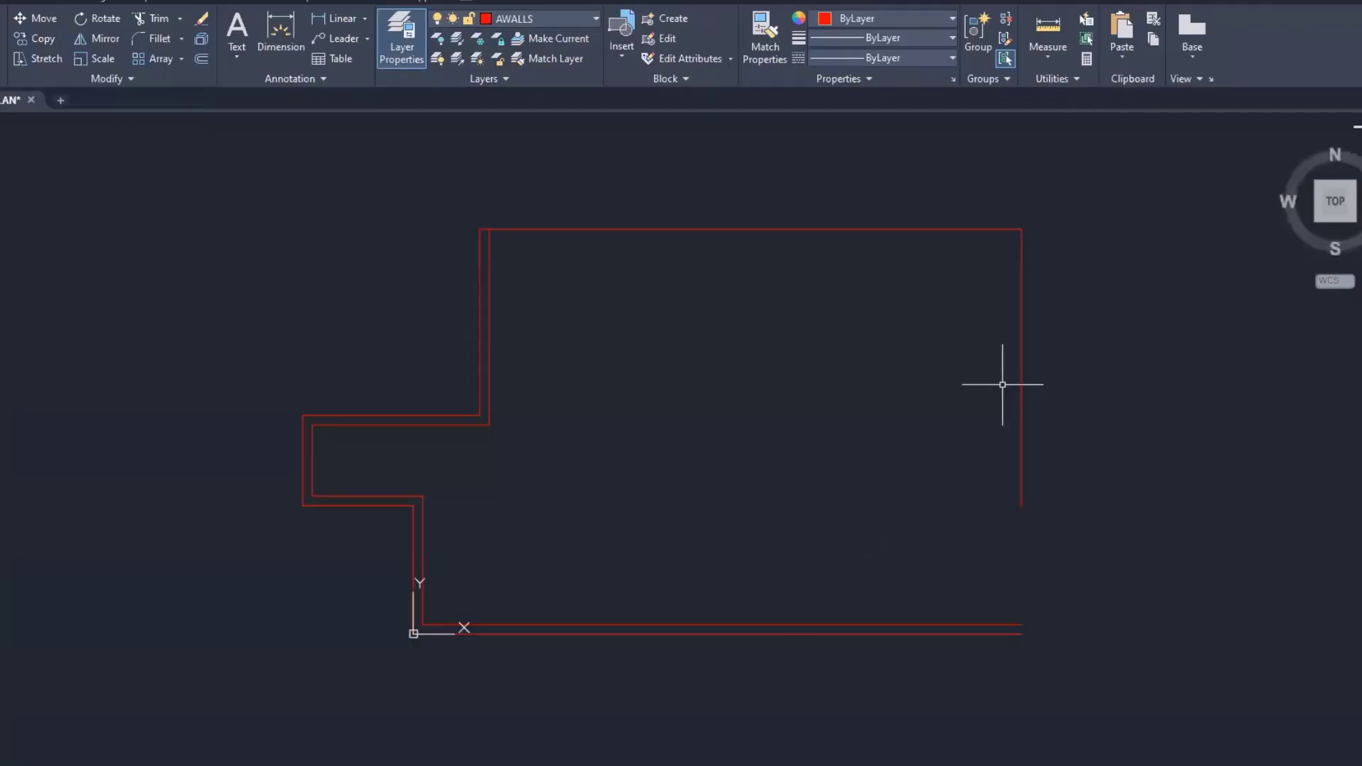
Step: Offset the rear and right-hand exterior wall lines 8" toward the inside of the building
text(o)
key(Return)
text(8)
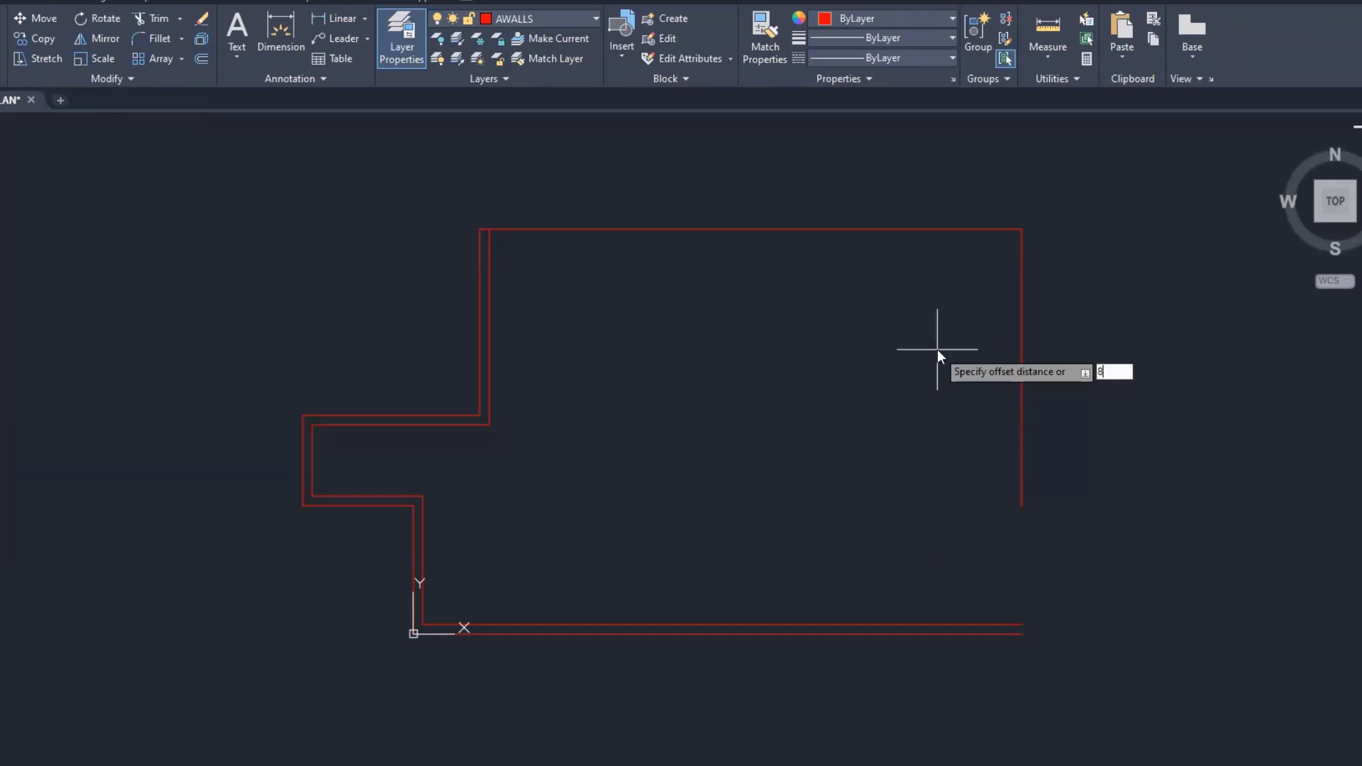
key(Return)
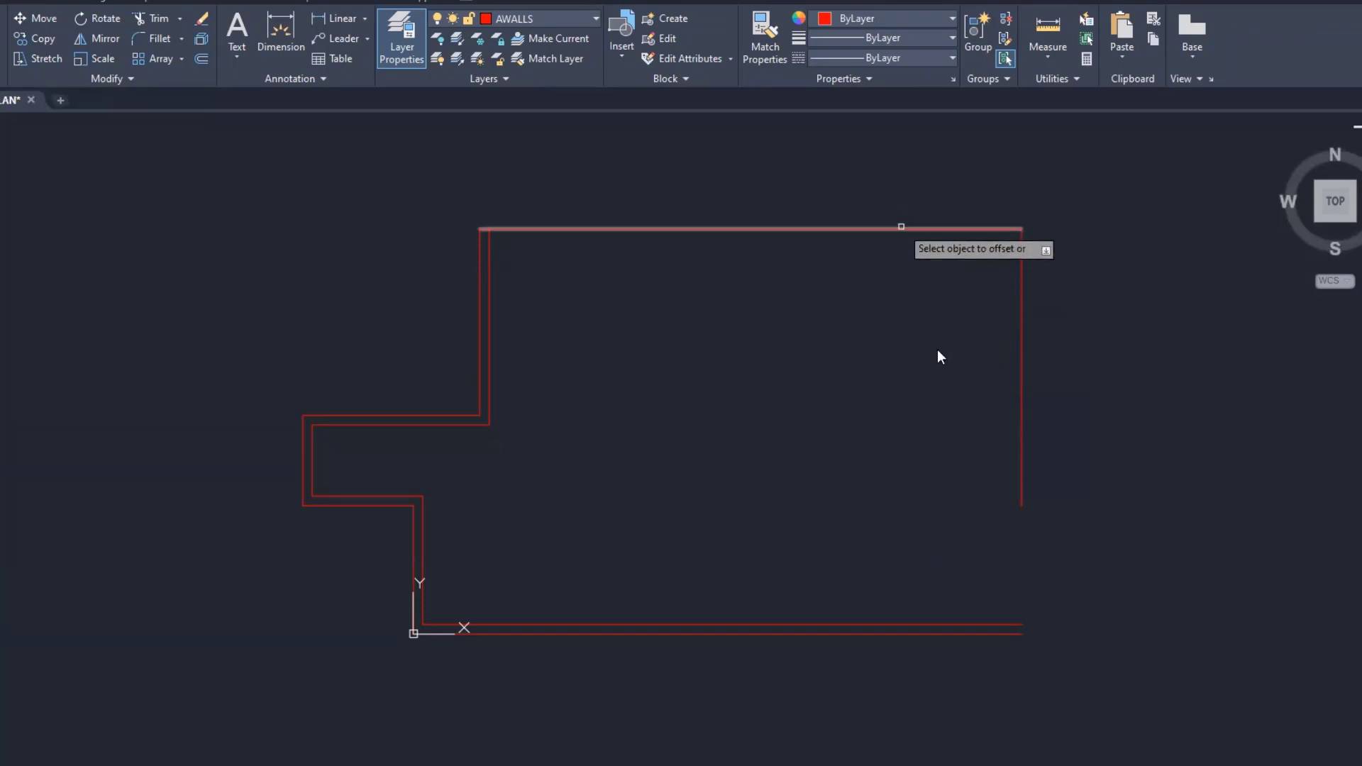
click(898, 229)
click(915, 297)
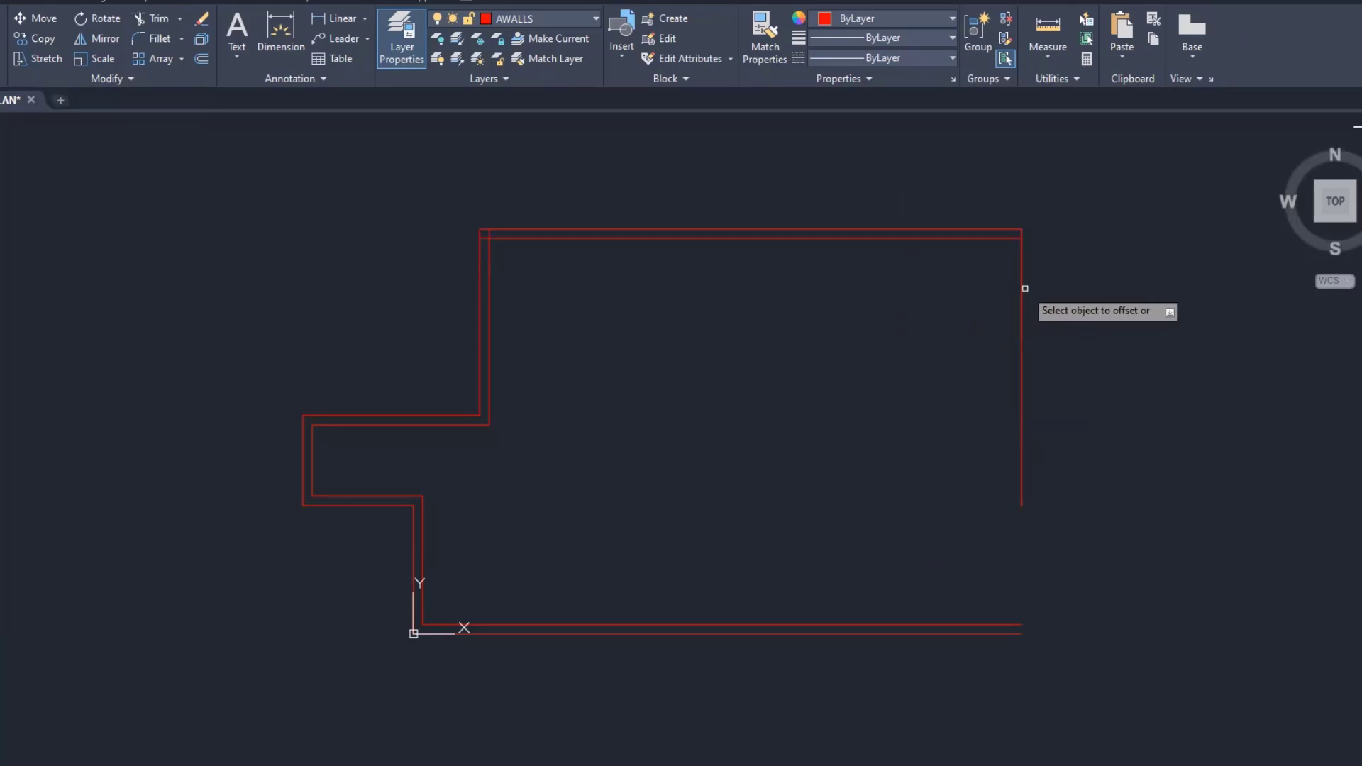
click(1020, 292)
click(952, 352)
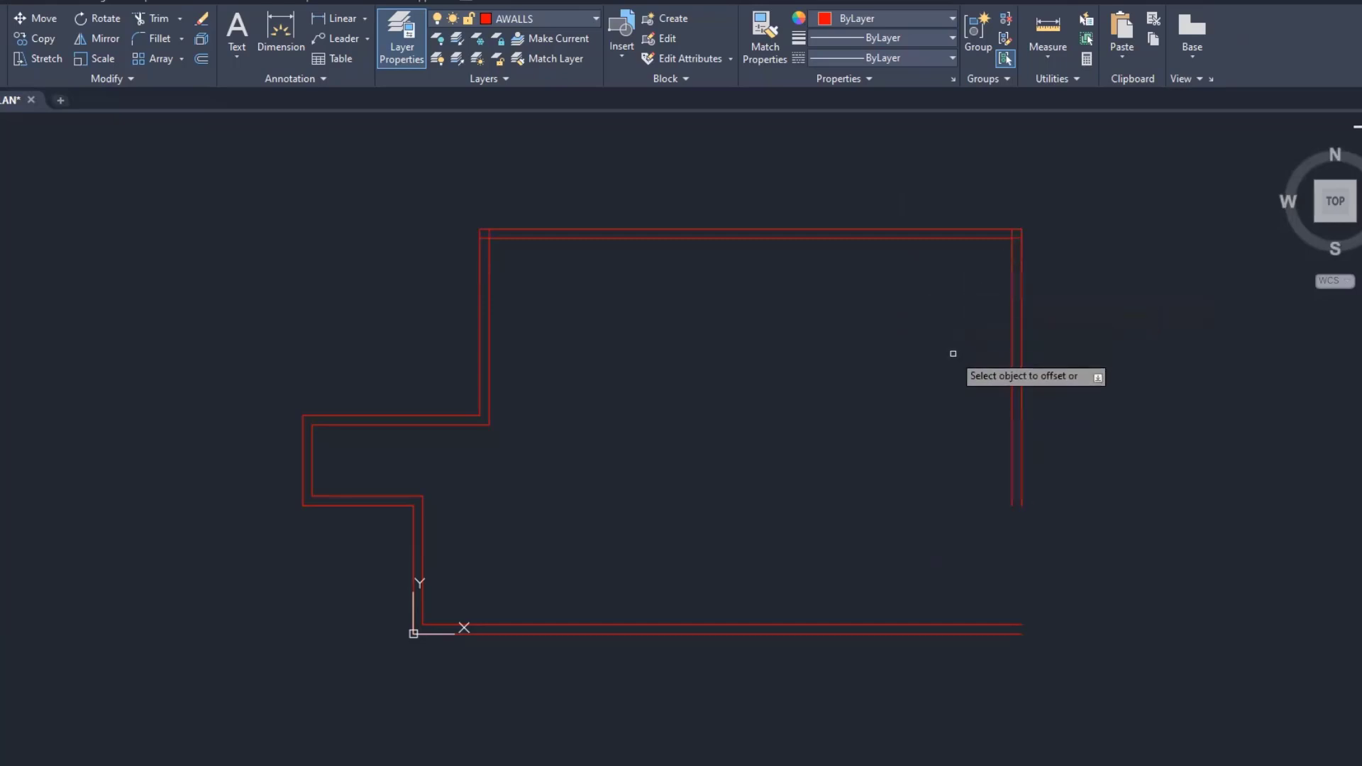
key(Escape)
scroll(872, 295, up, 2)
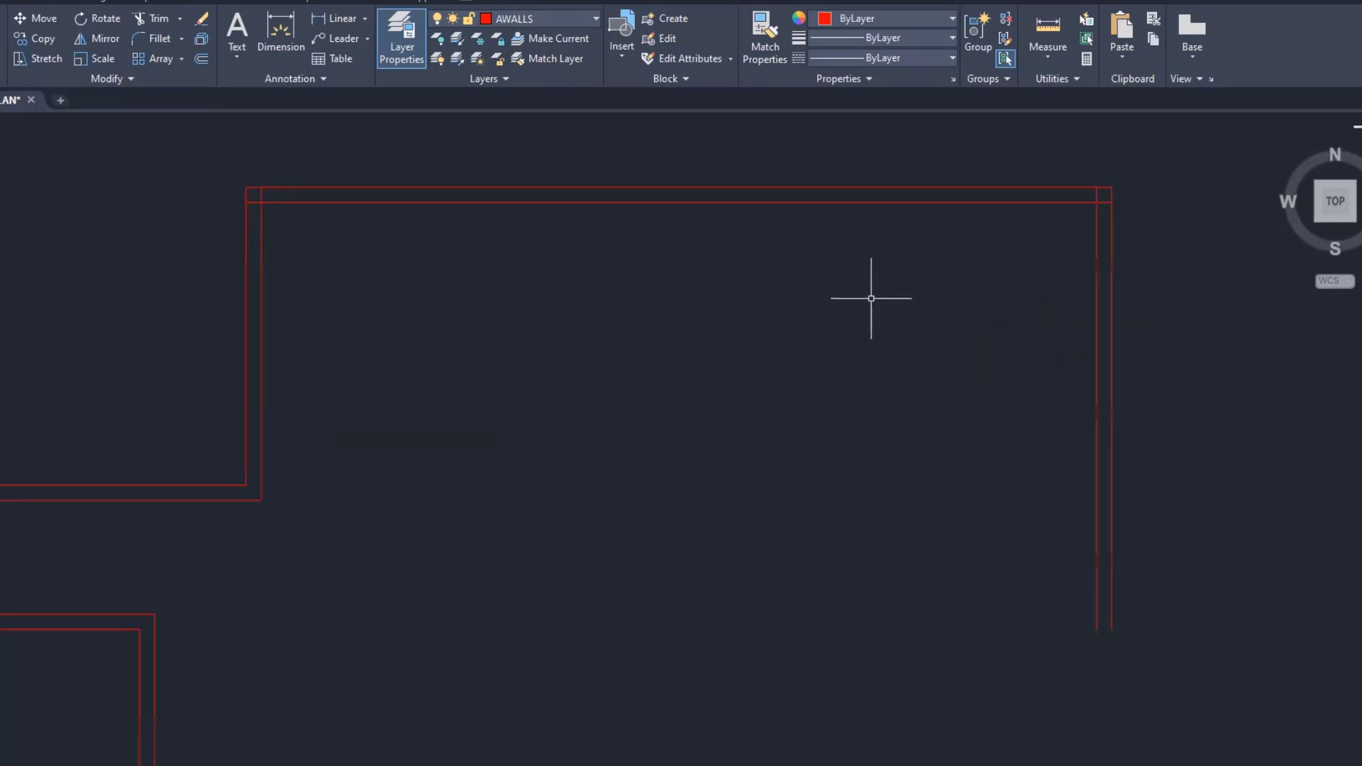
middle_drag(895, 298, 773, 379)
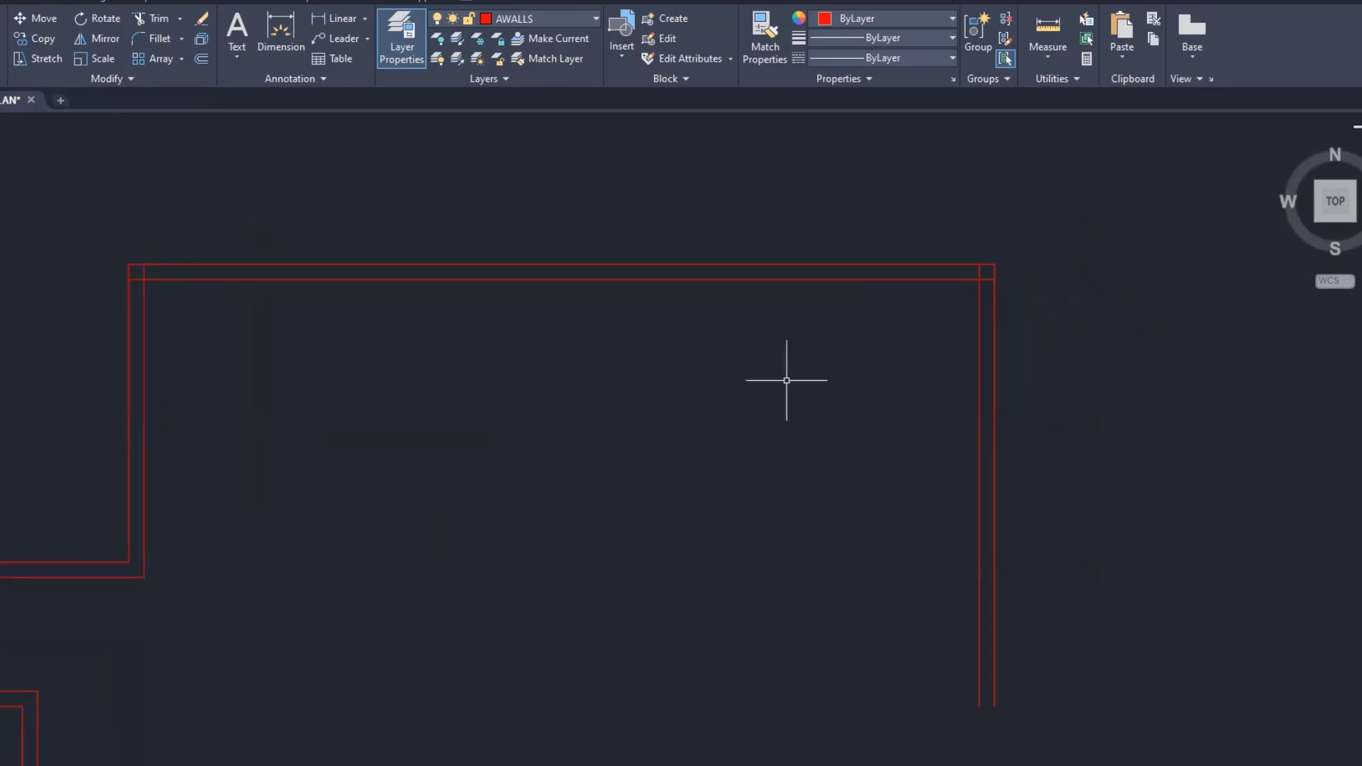
scroll(1021, 252, up, 3)
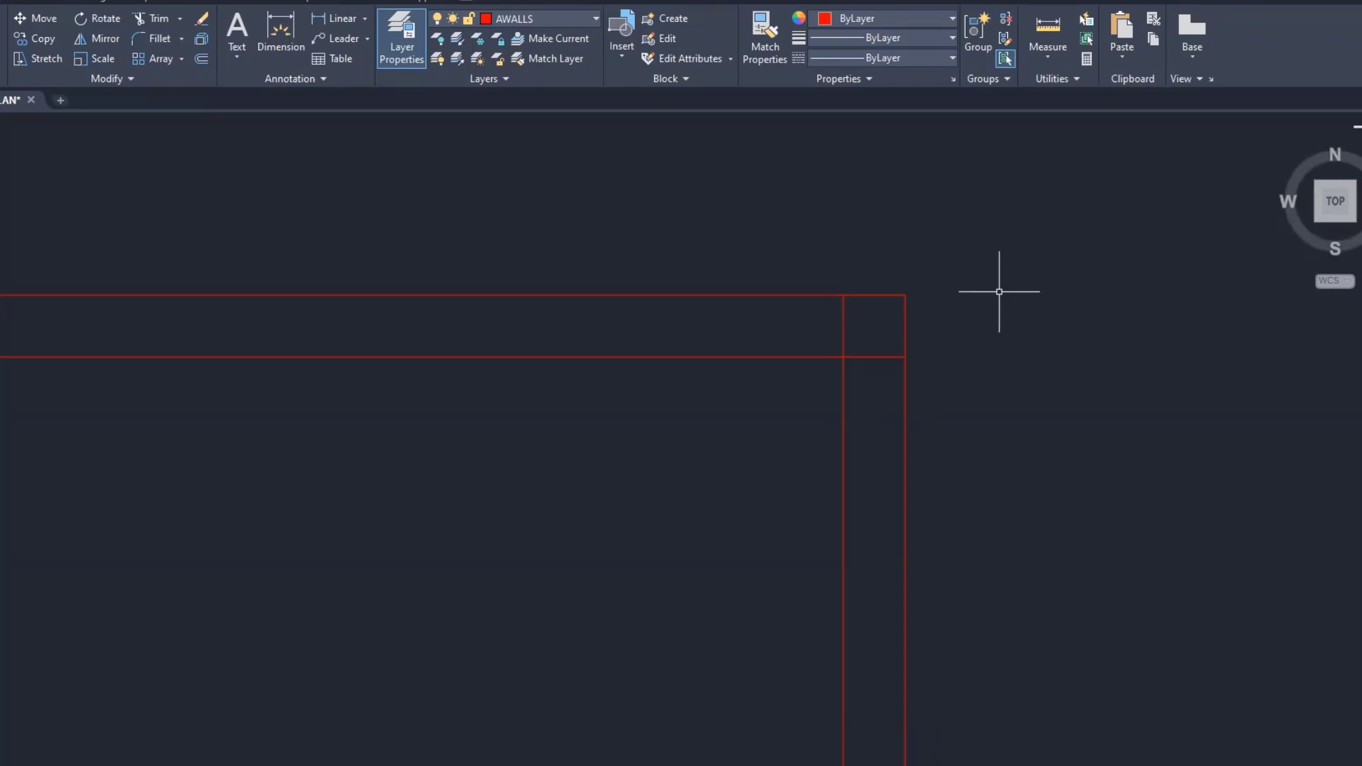
Step: Fillet the inner wall lines at the plan's rear right corner, picking both with a crossing selection
text(f)
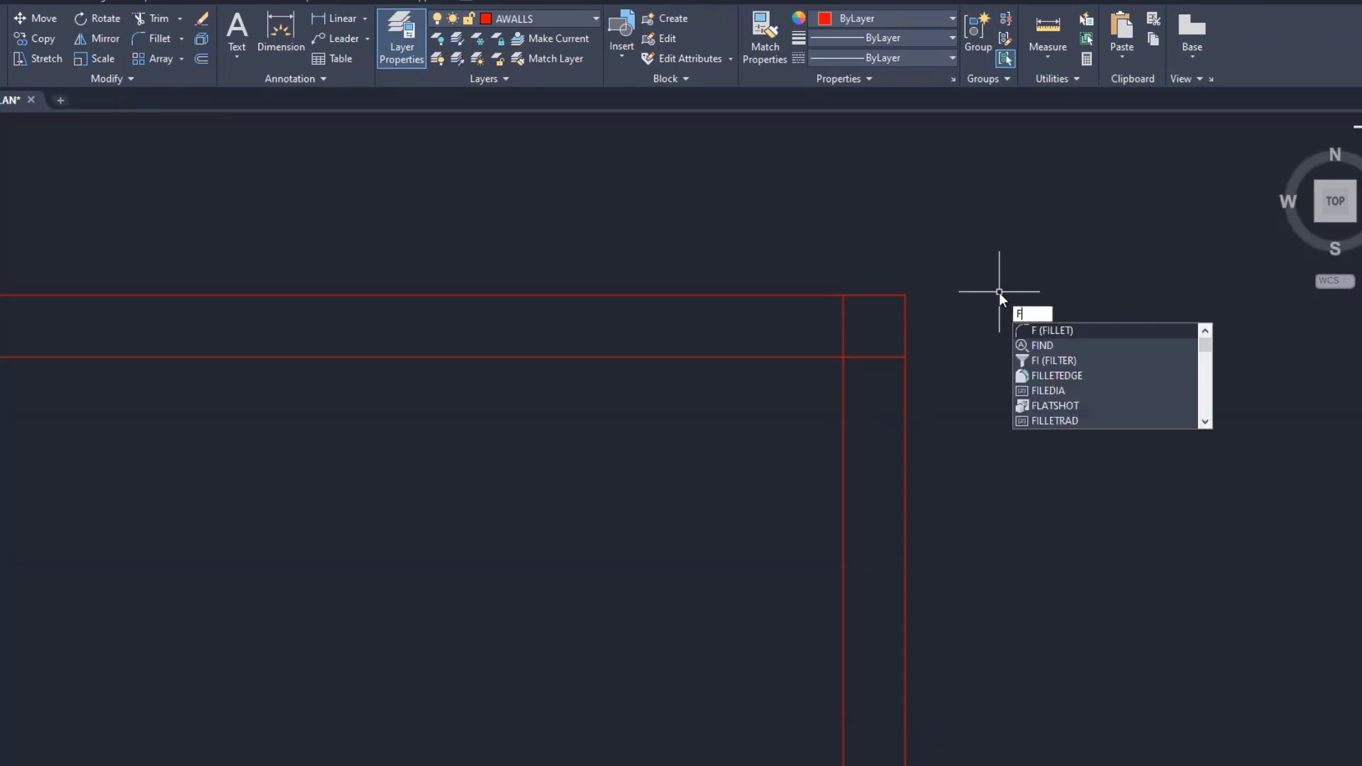
key(Return)
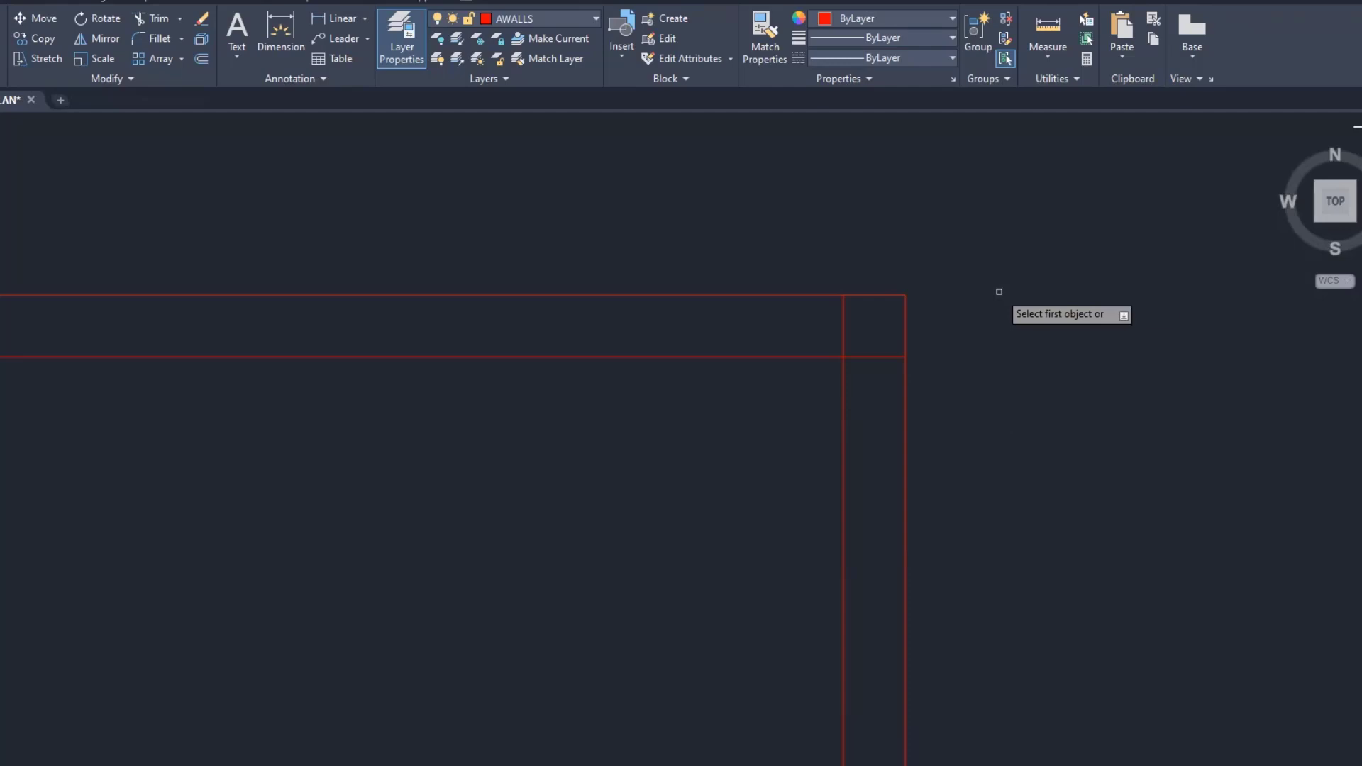
text(C)
key(Return)
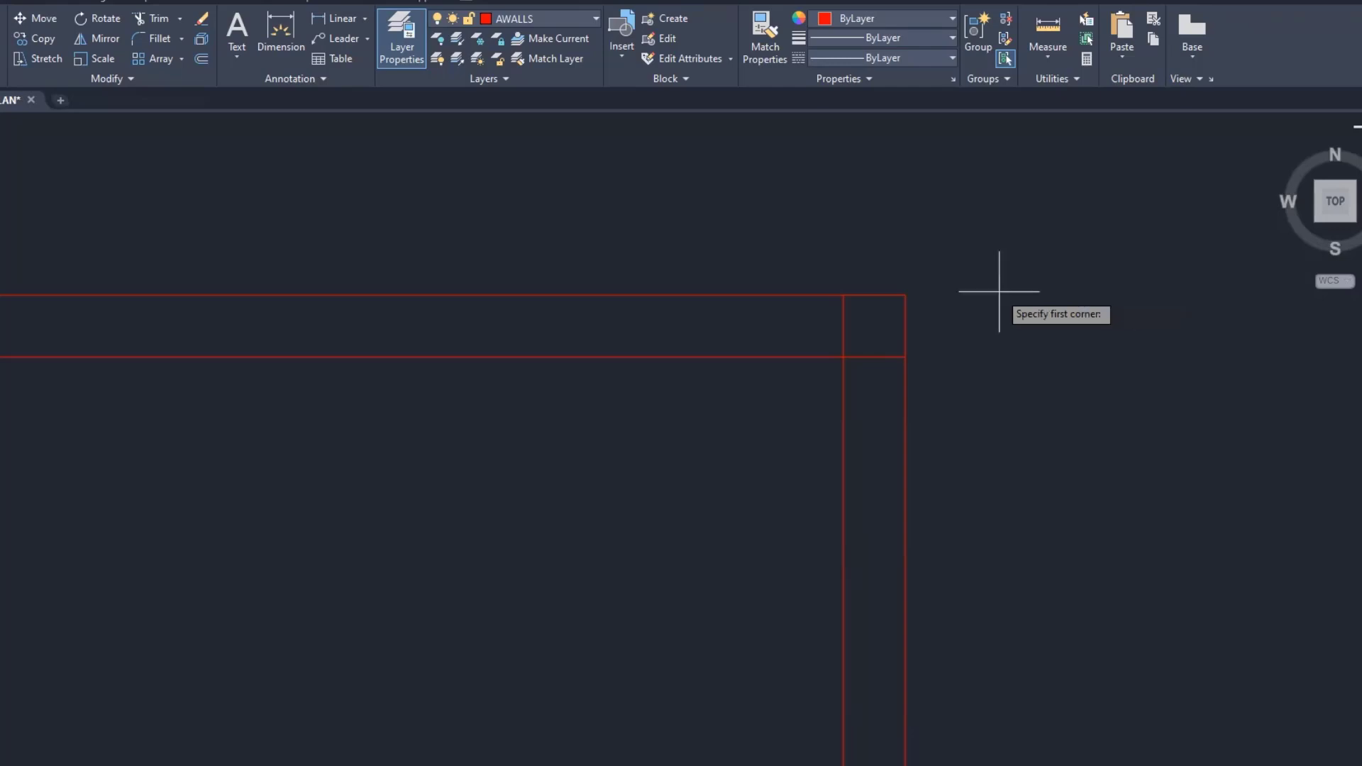
click(871, 341)
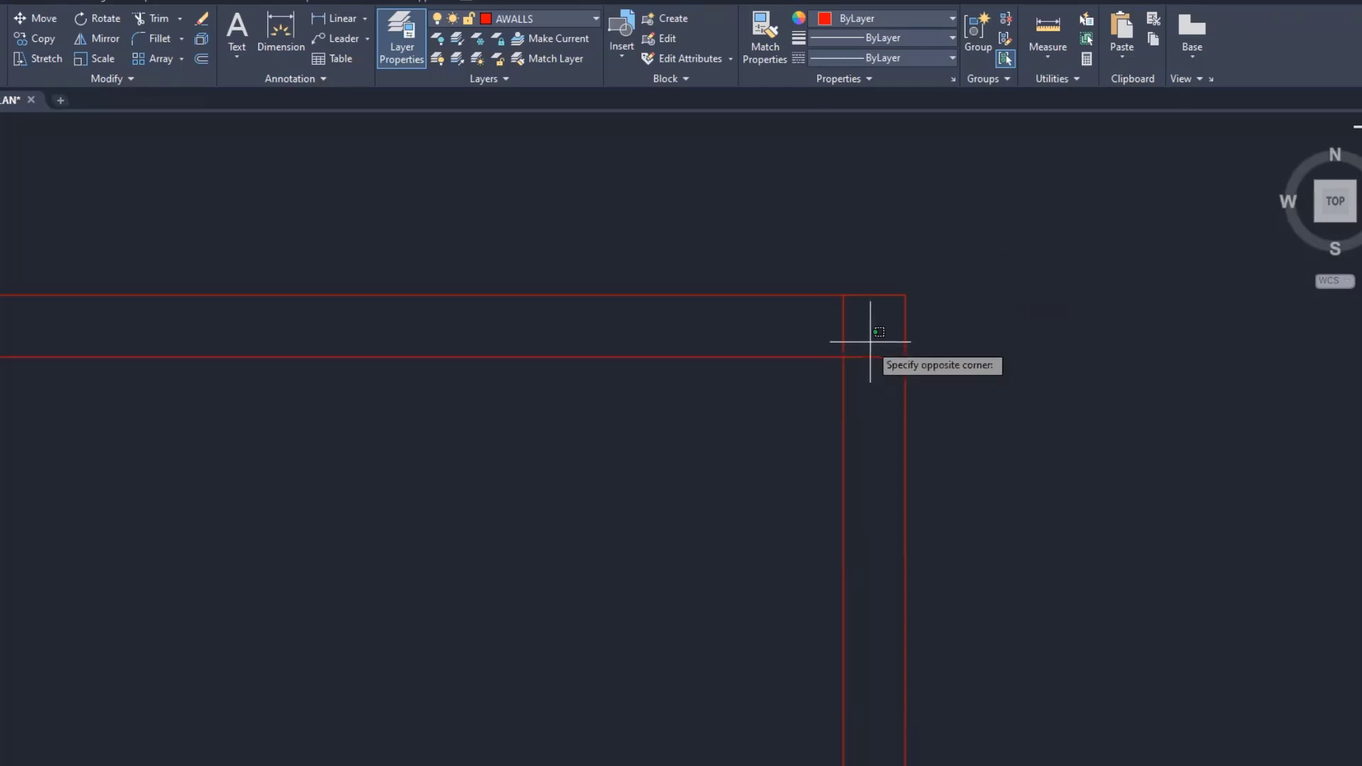
click(825, 379)
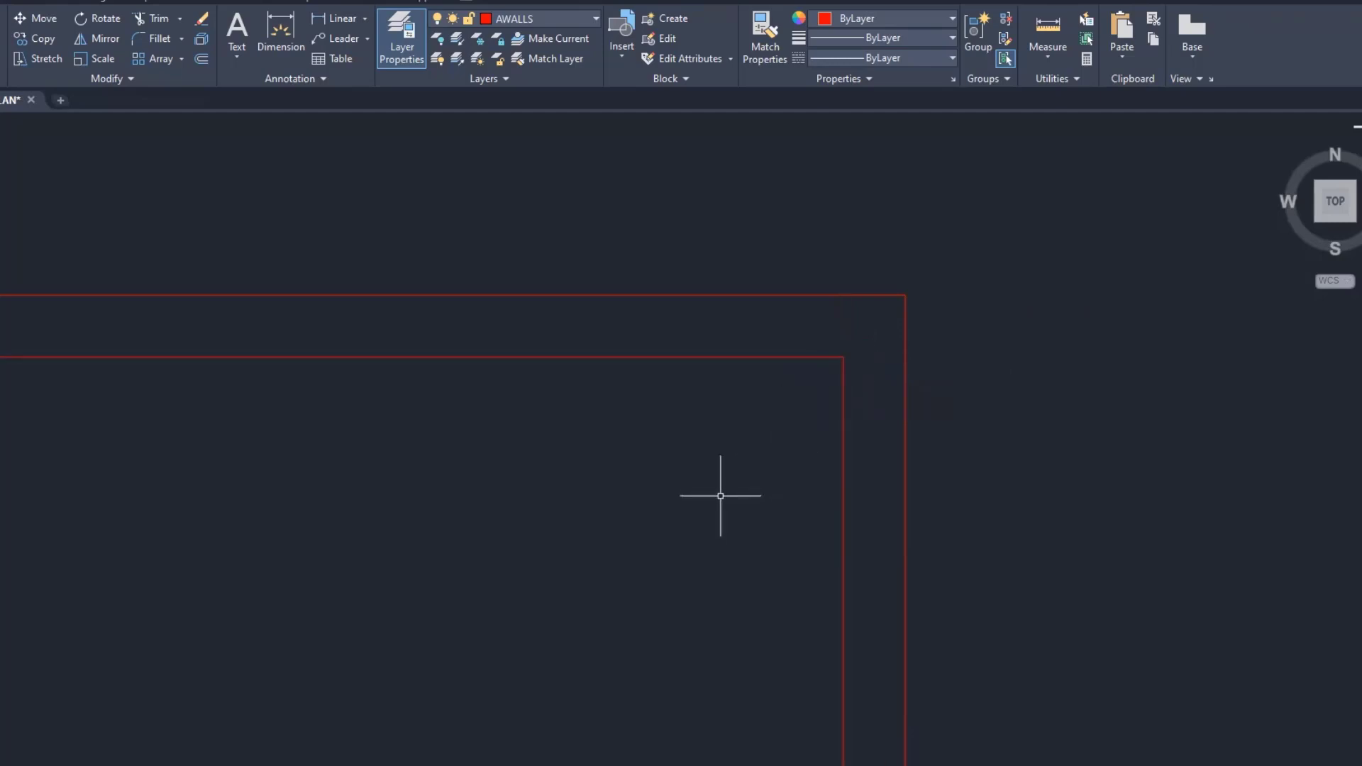
Step: Fillet the inner wall lines at the rear left corner of the plan with a crossing selection
scroll(453, 456, down, 2)
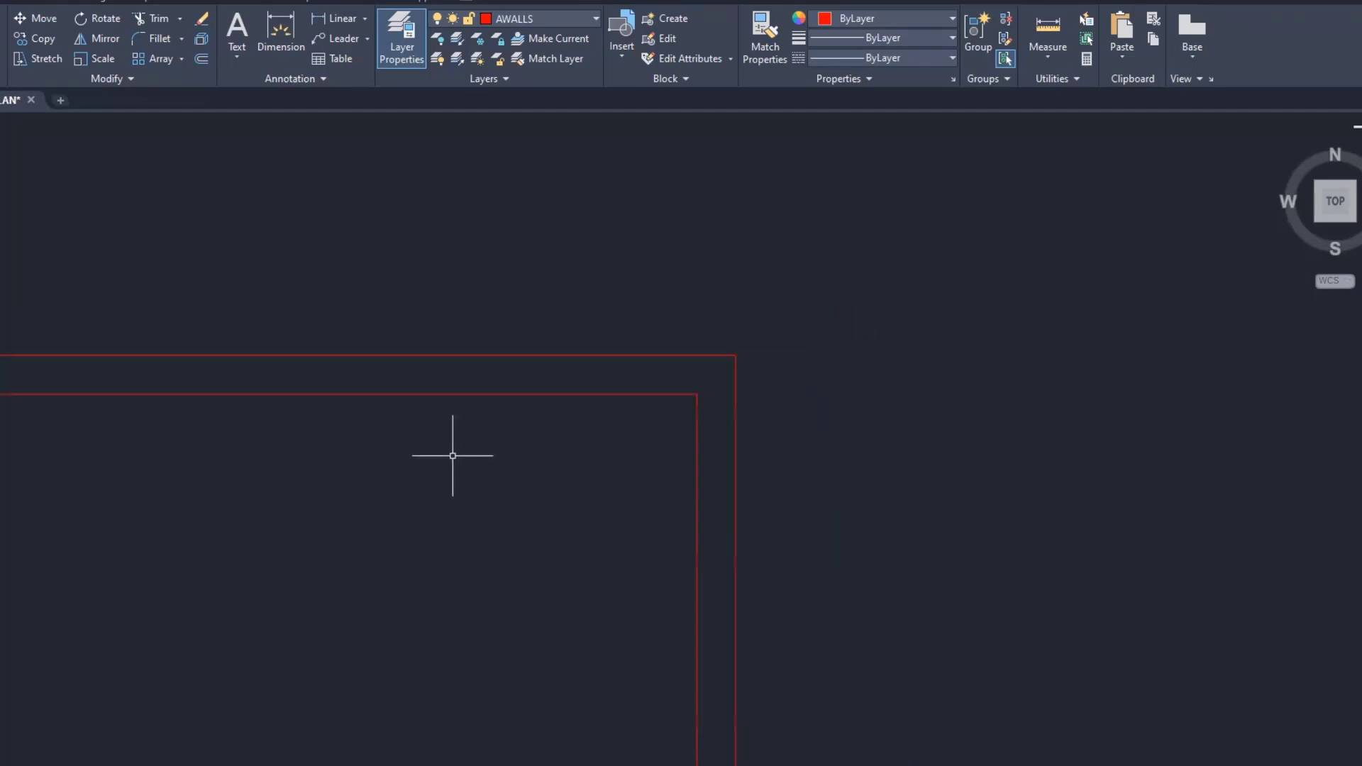
middle_drag(535, 487, 1268, 483)
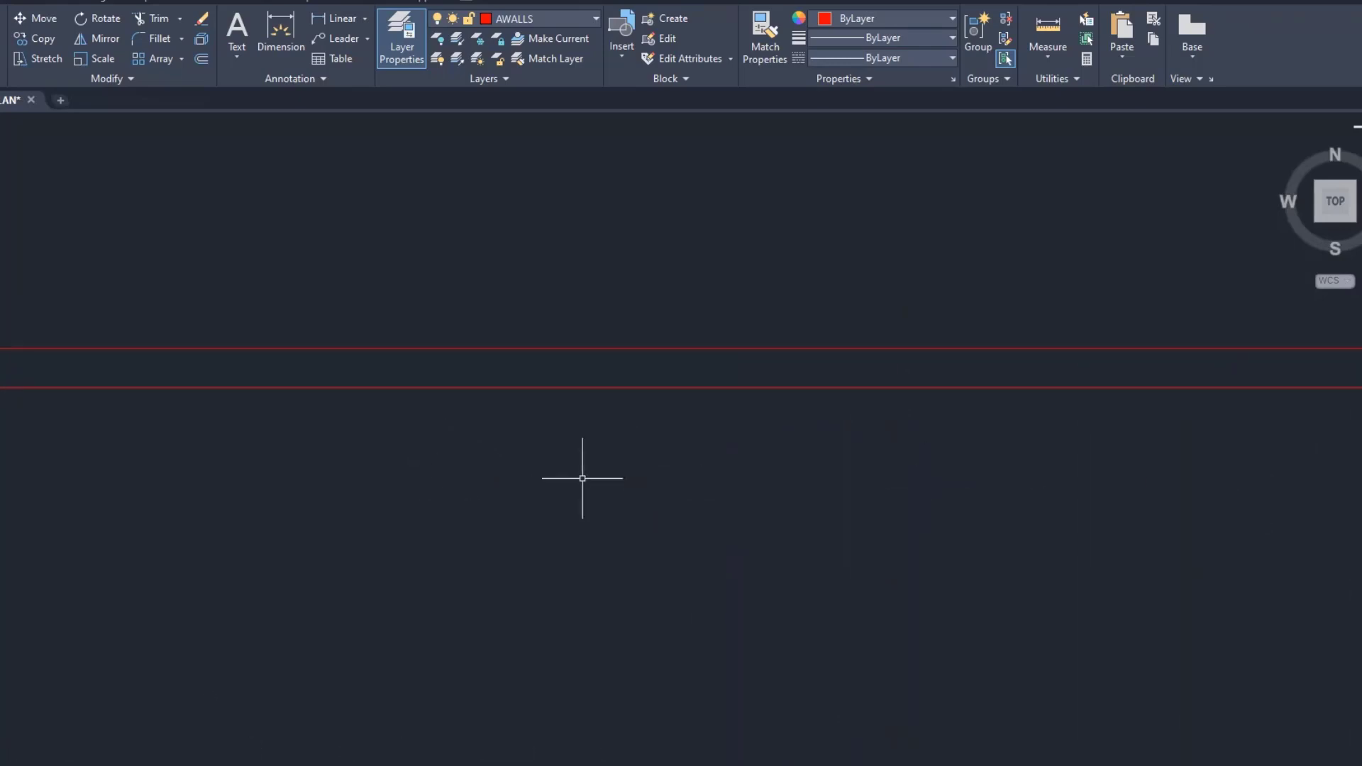
scroll(496, 493, down, 2)
middle_drag(893, 518, 953, 511)
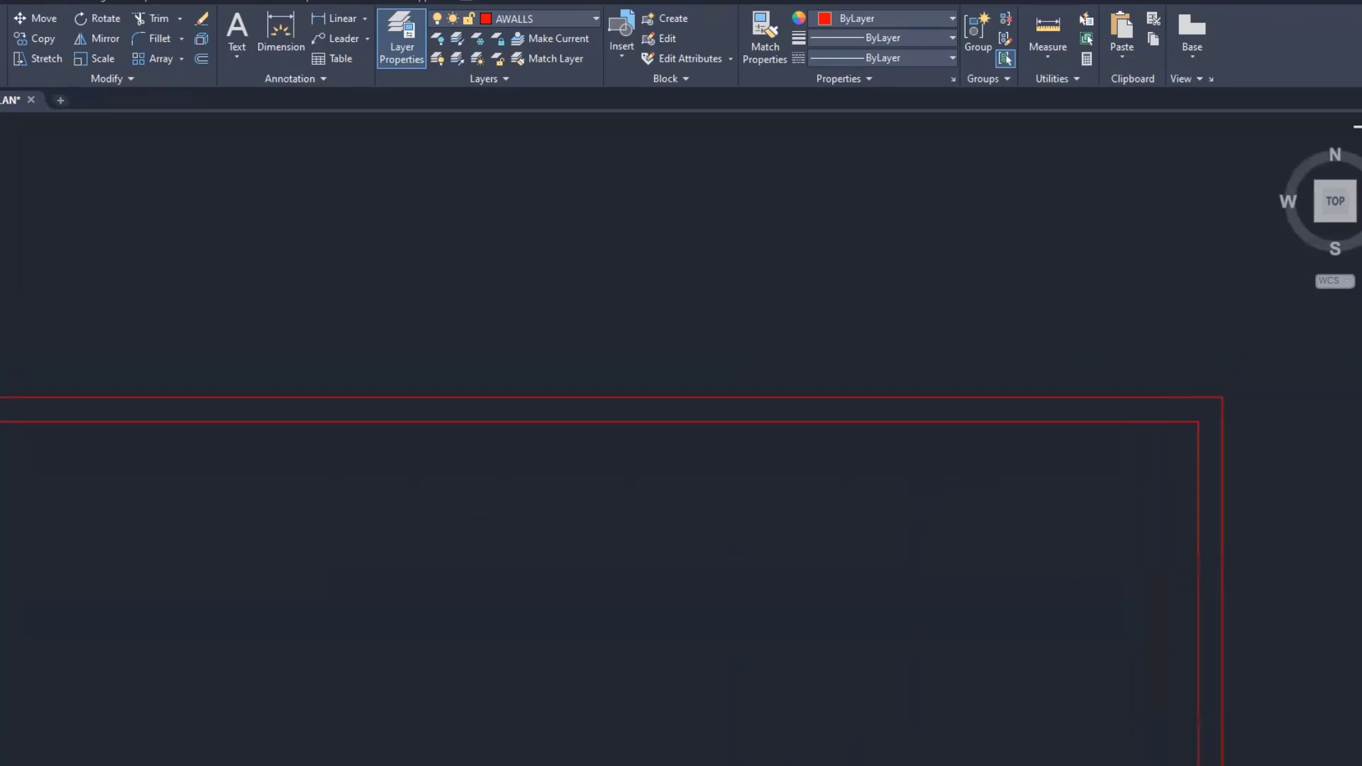
scroll(966, 514, down, 2)
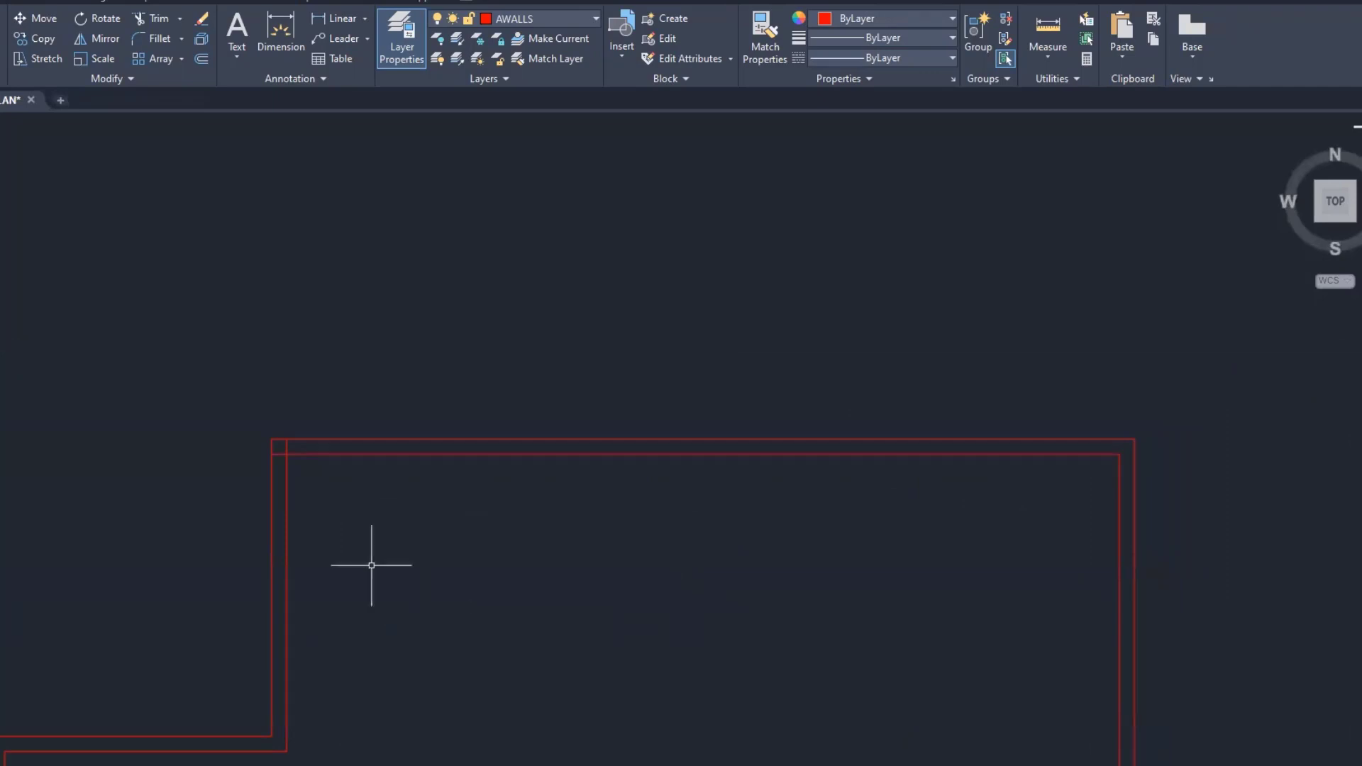
scroll(268, 450, up, 3)
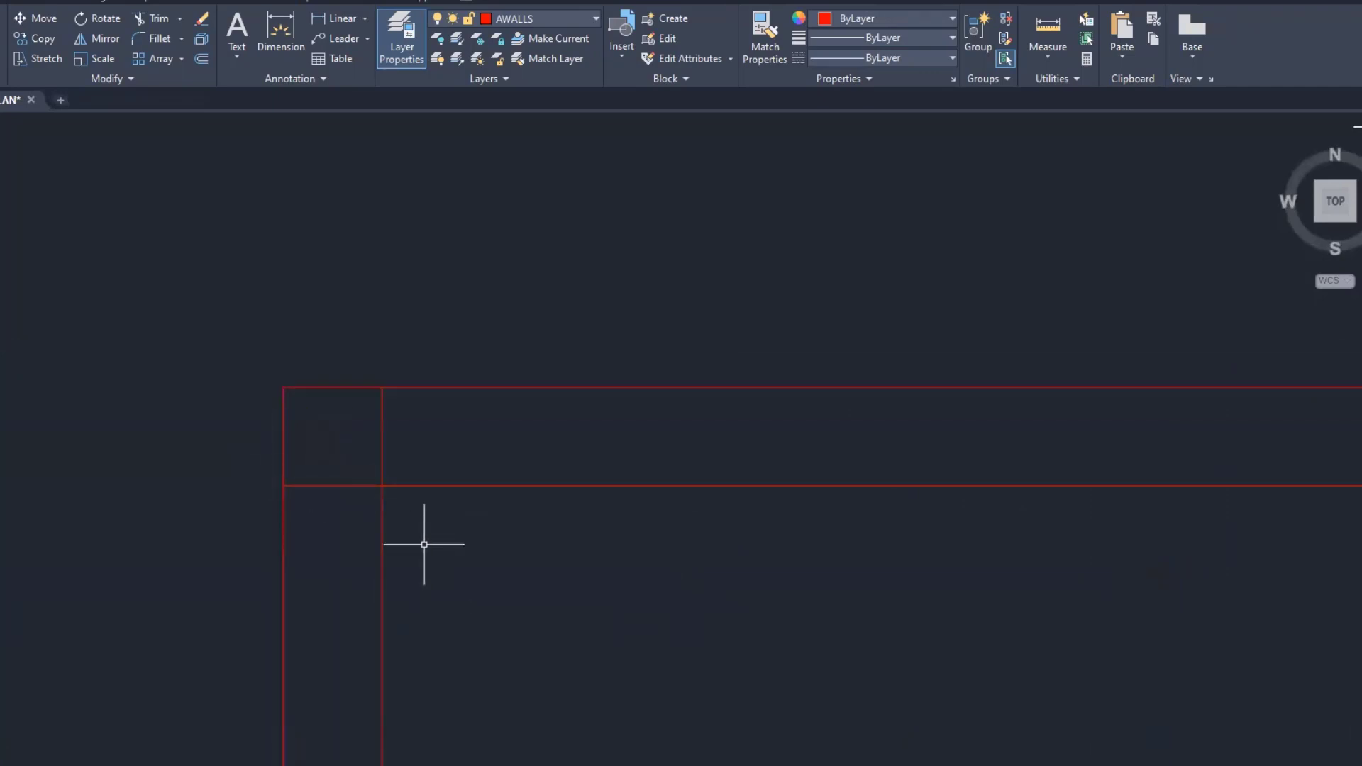
text(f)
key(Return)
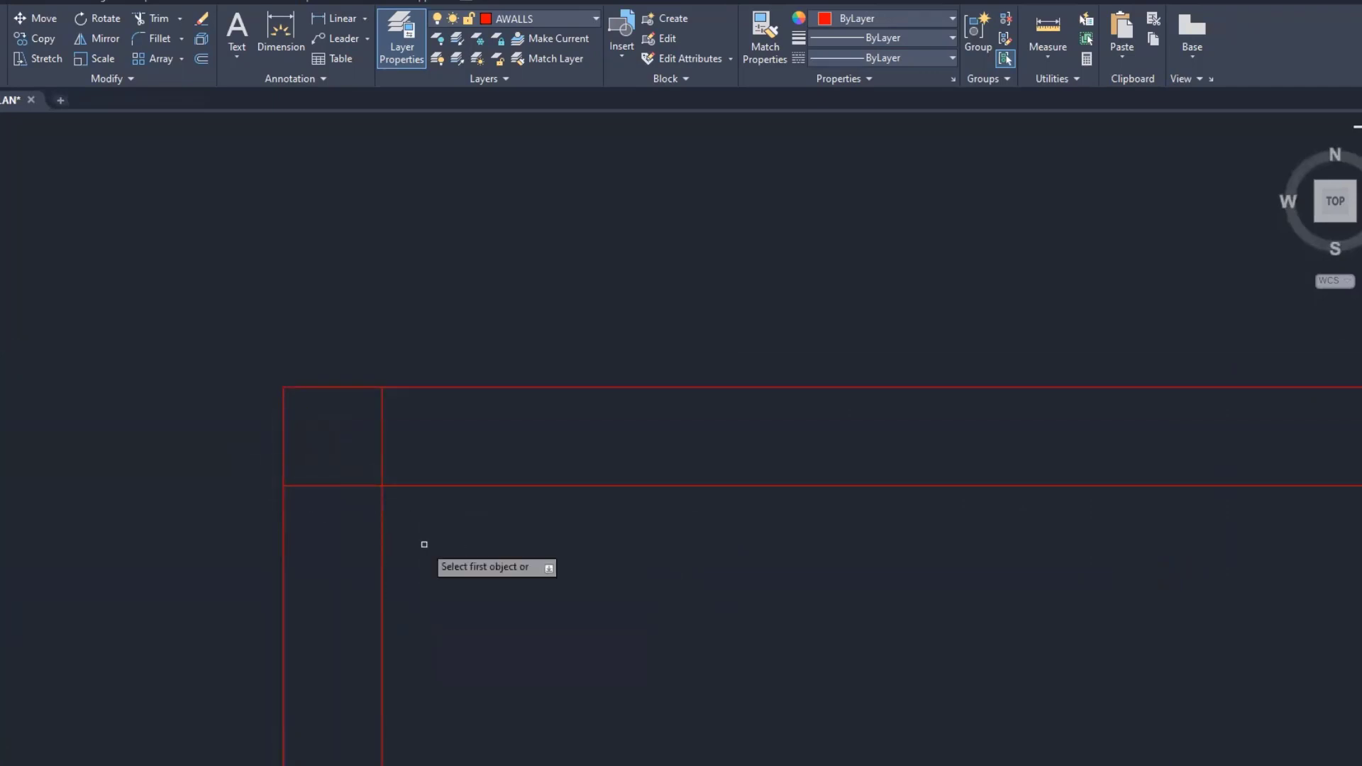
text(c)
key(Return)
click(424, 544)
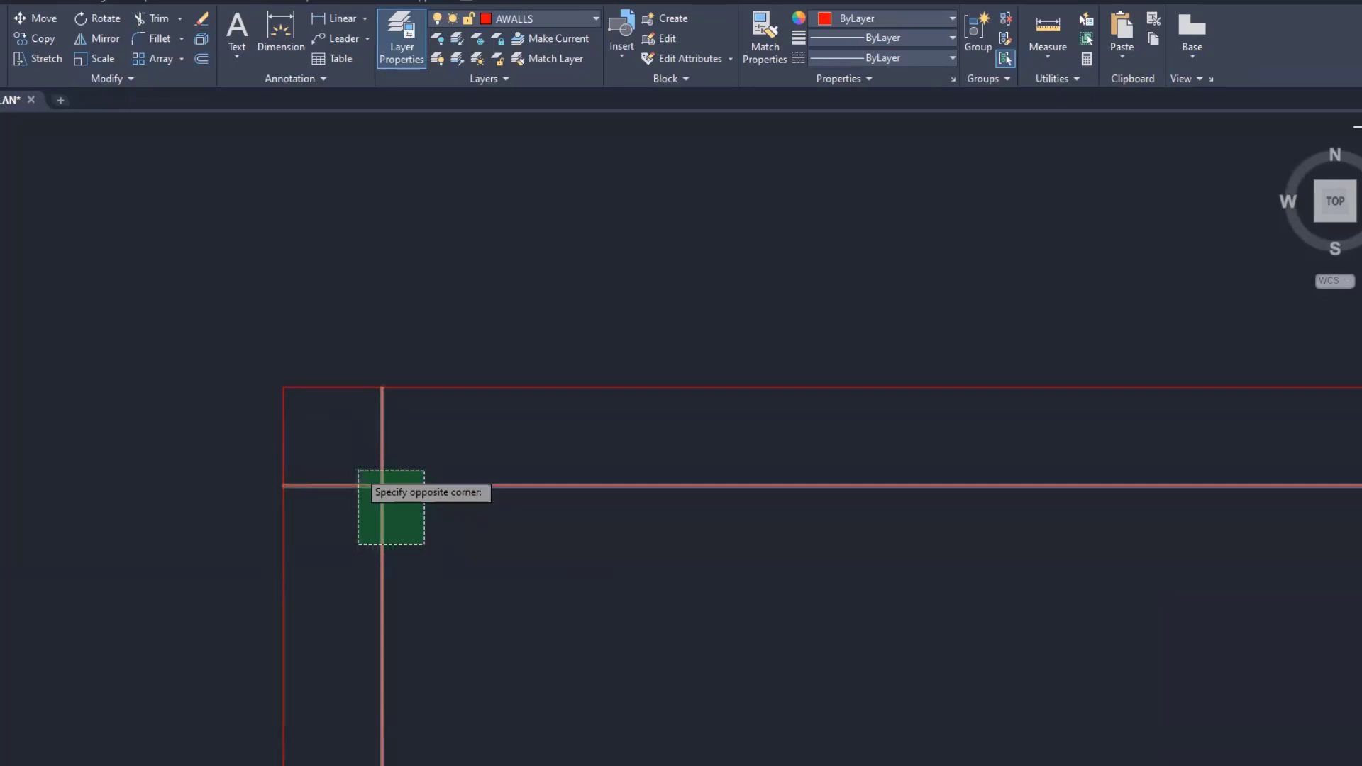
click(359, 469)
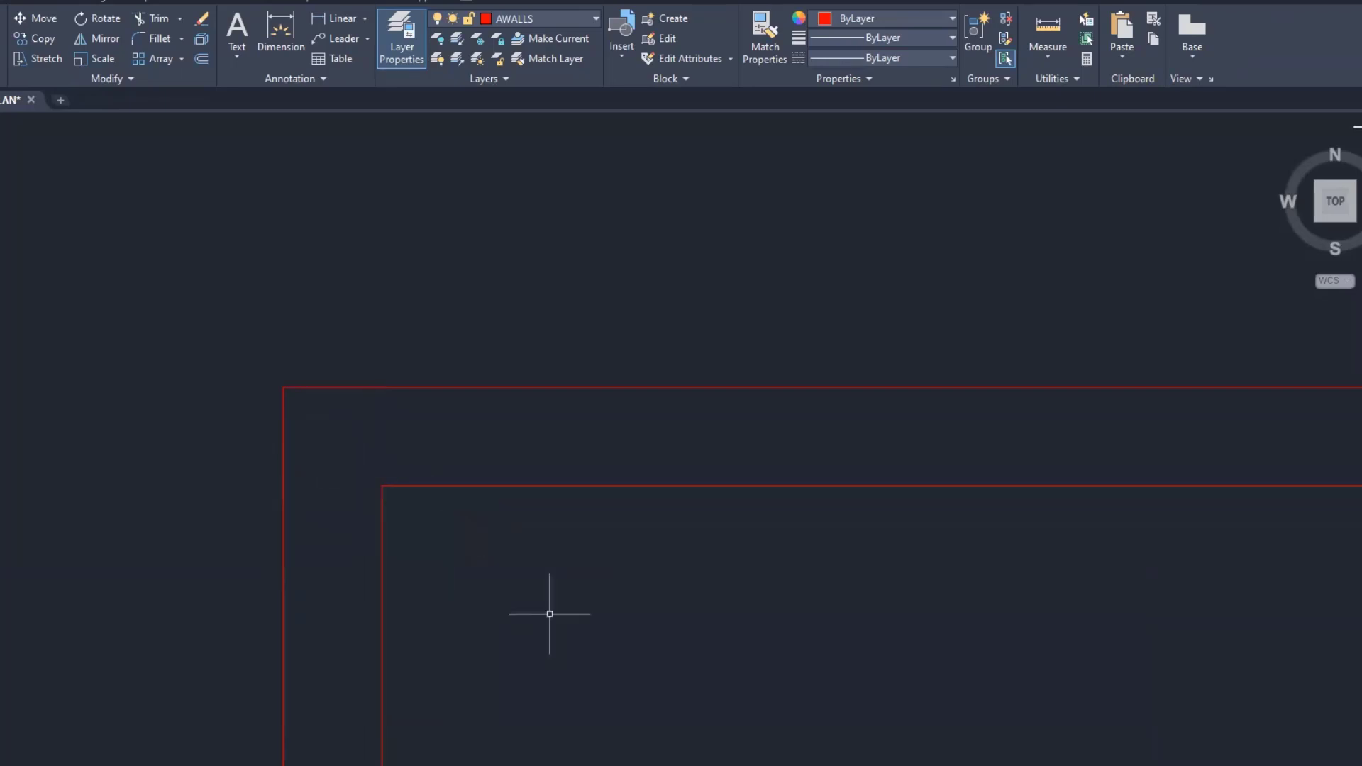
Step: Measure the distance along the front wall's outer line from its right end back to the origin
scroll(599, 550, down, 4)
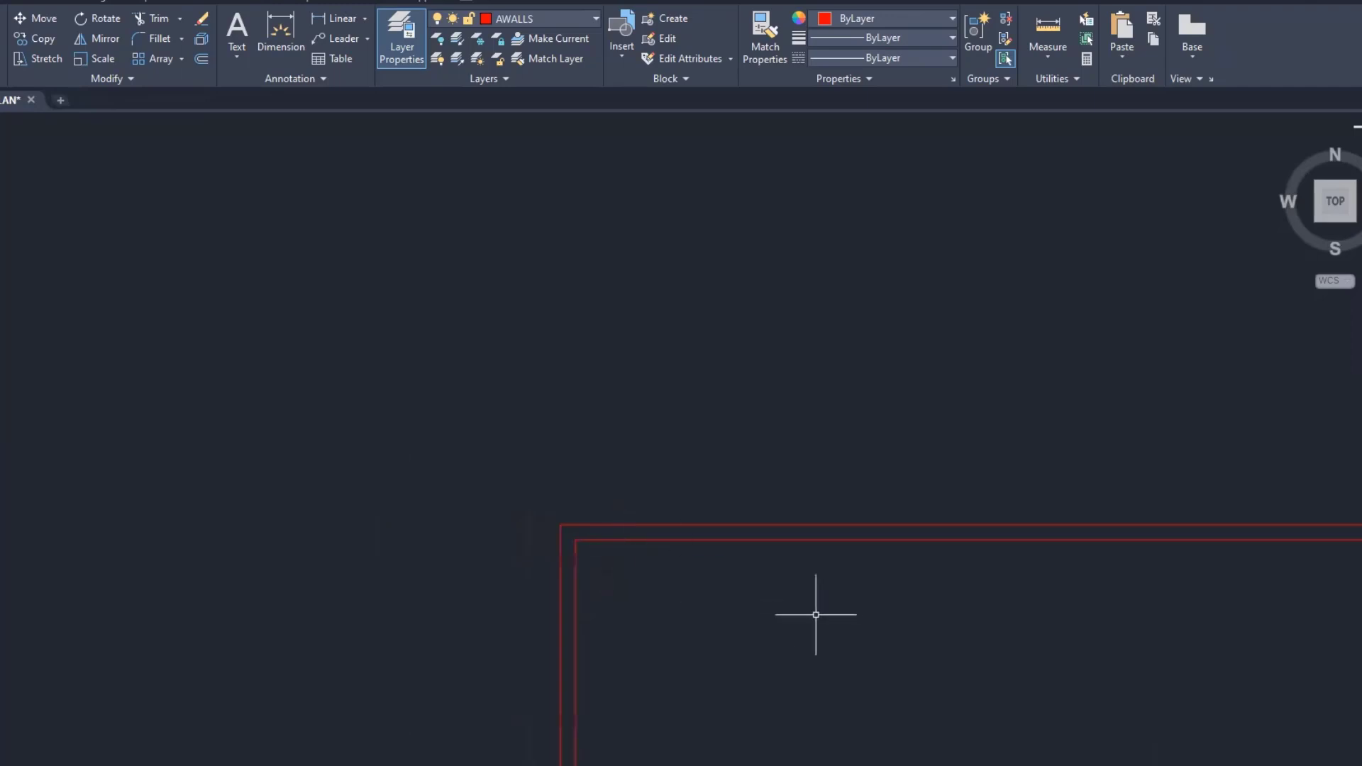
scroll(671, 280, down, 2)
mouse_move(745, 524)
middle_down()
mouse_move(602, 296)
mouse_move(608, 352)
middle_up()
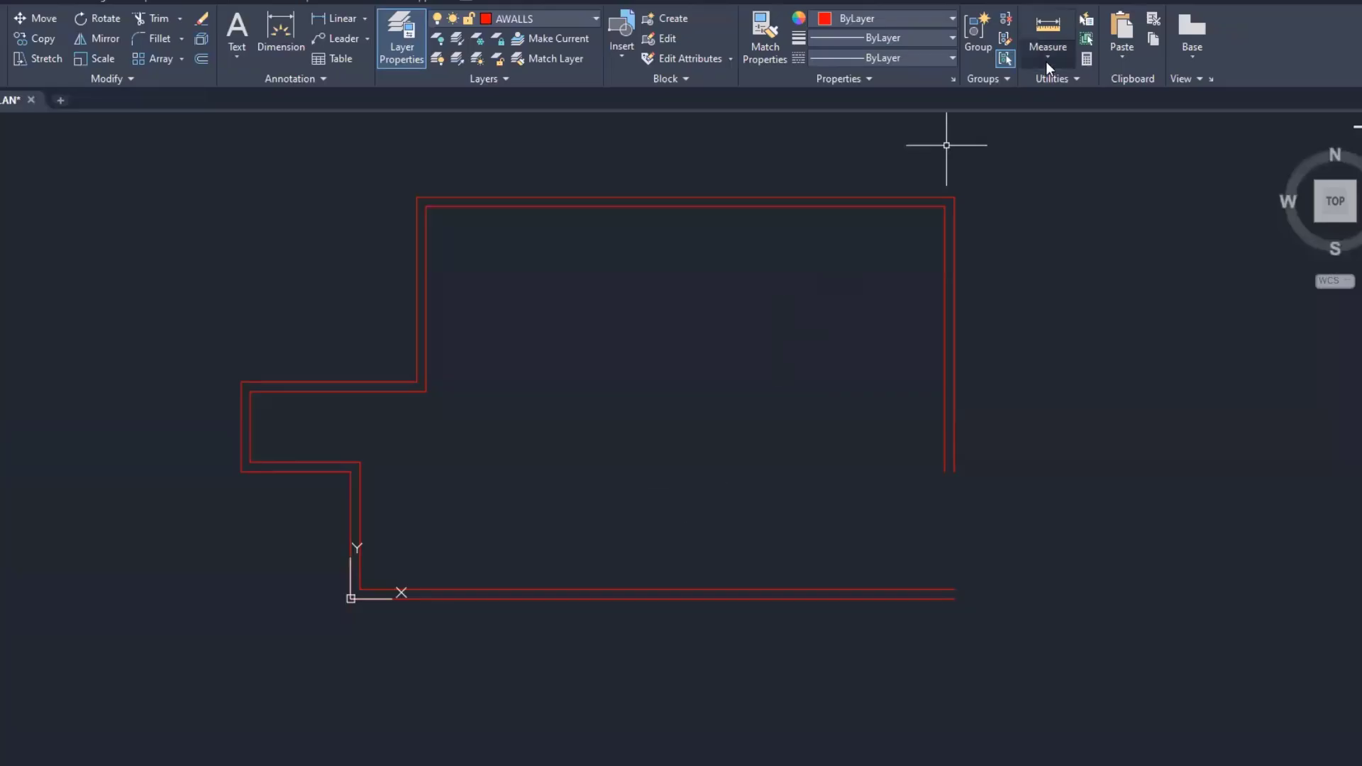
click(1046, 62)
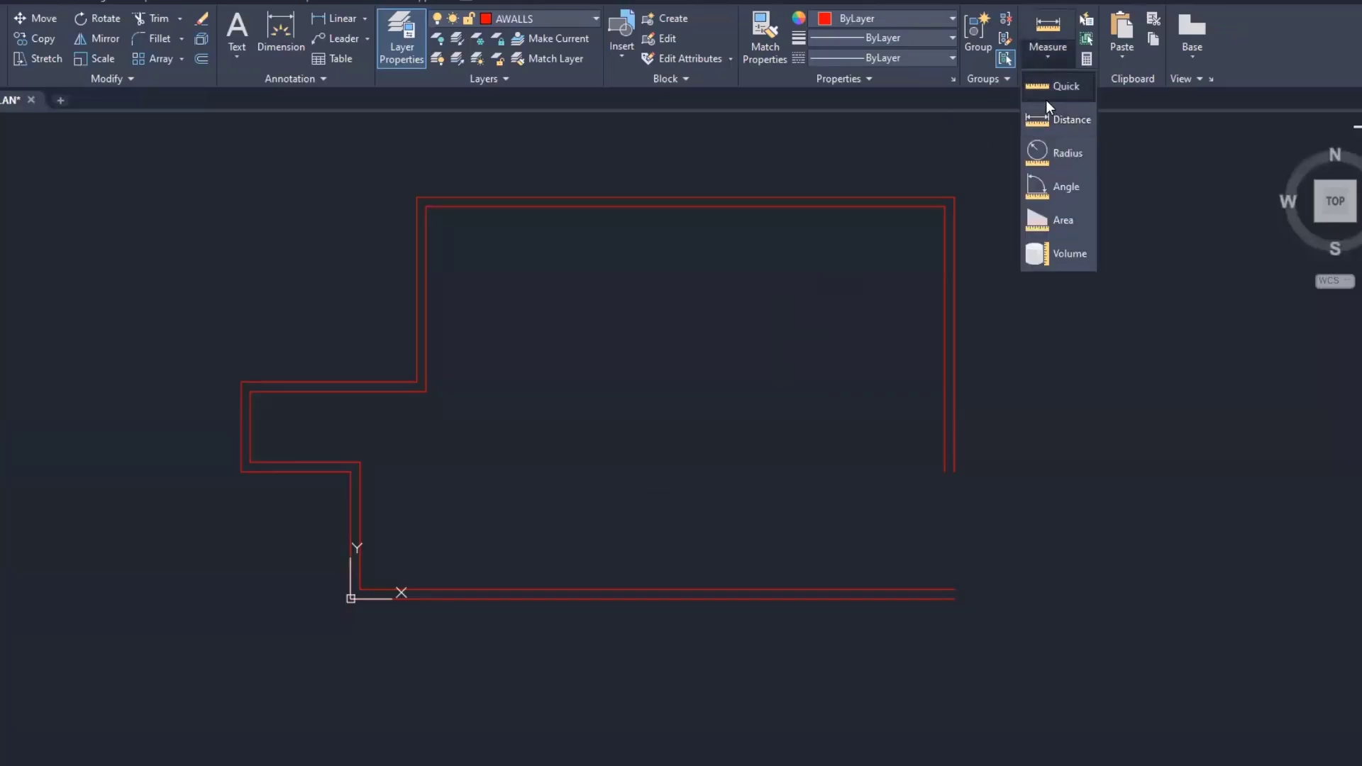
click(1042, 118)
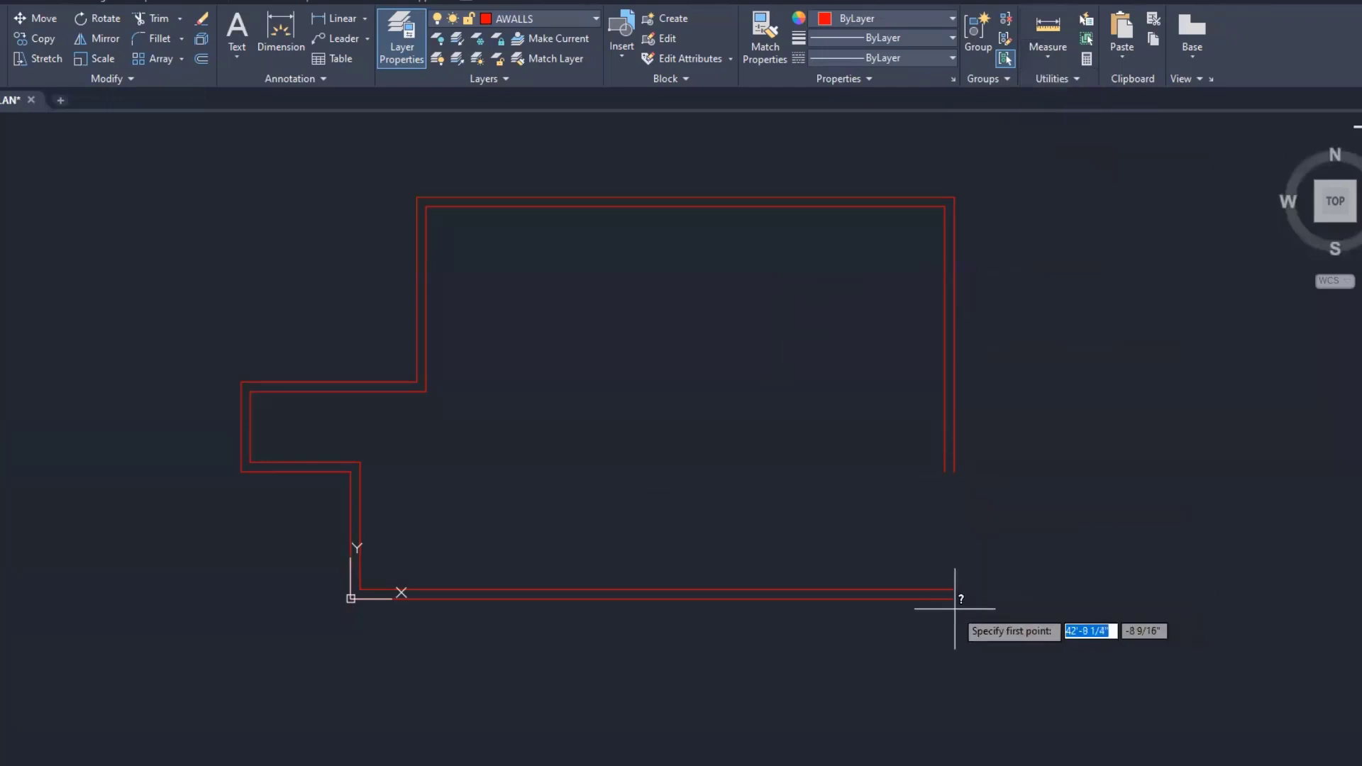
click(955, 598)
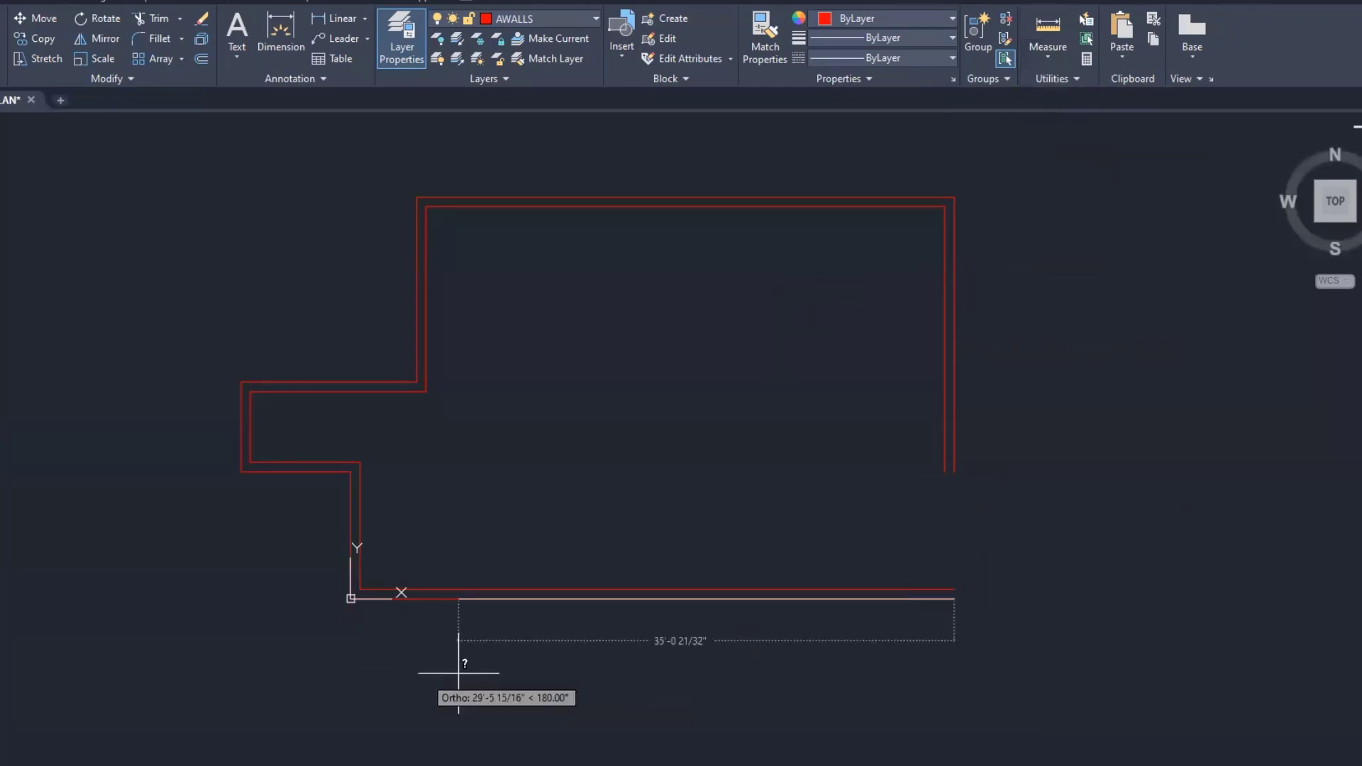
click(350, 598)
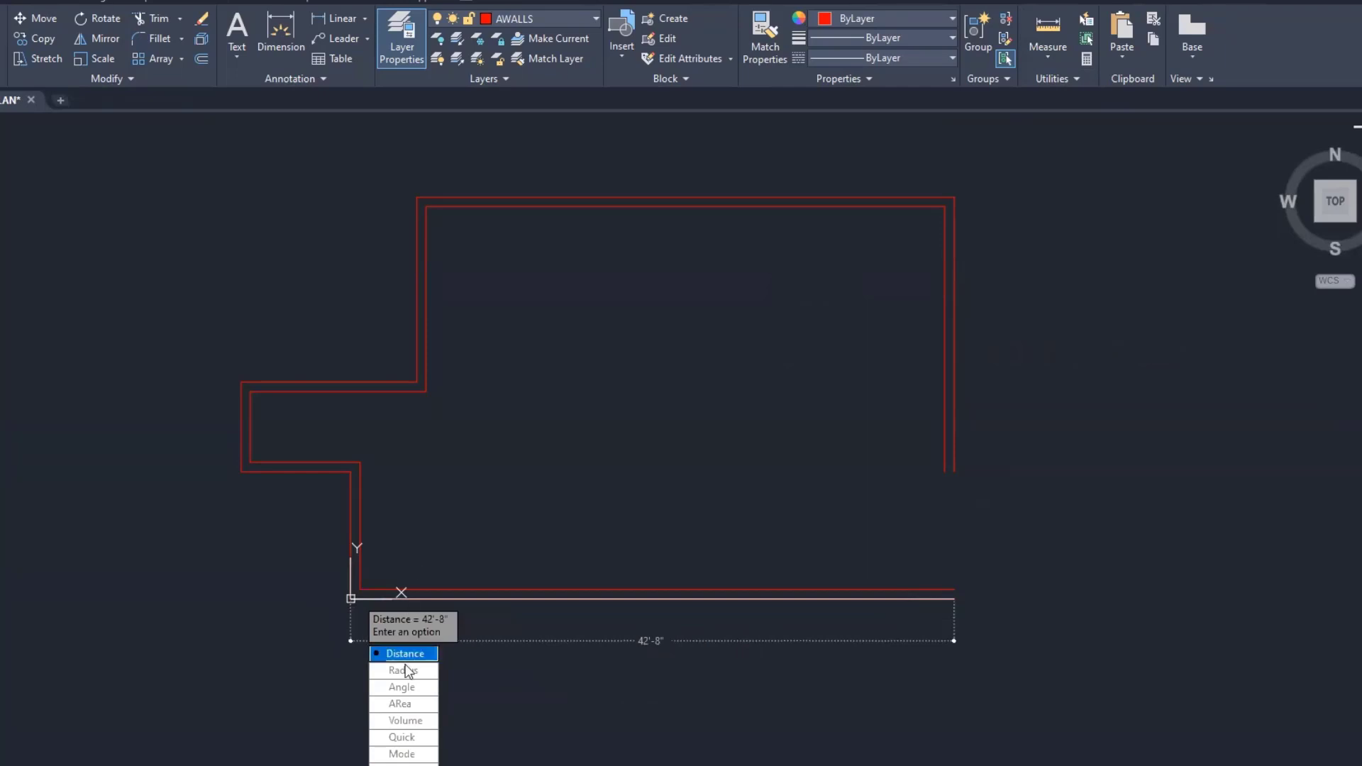
key(Escape)
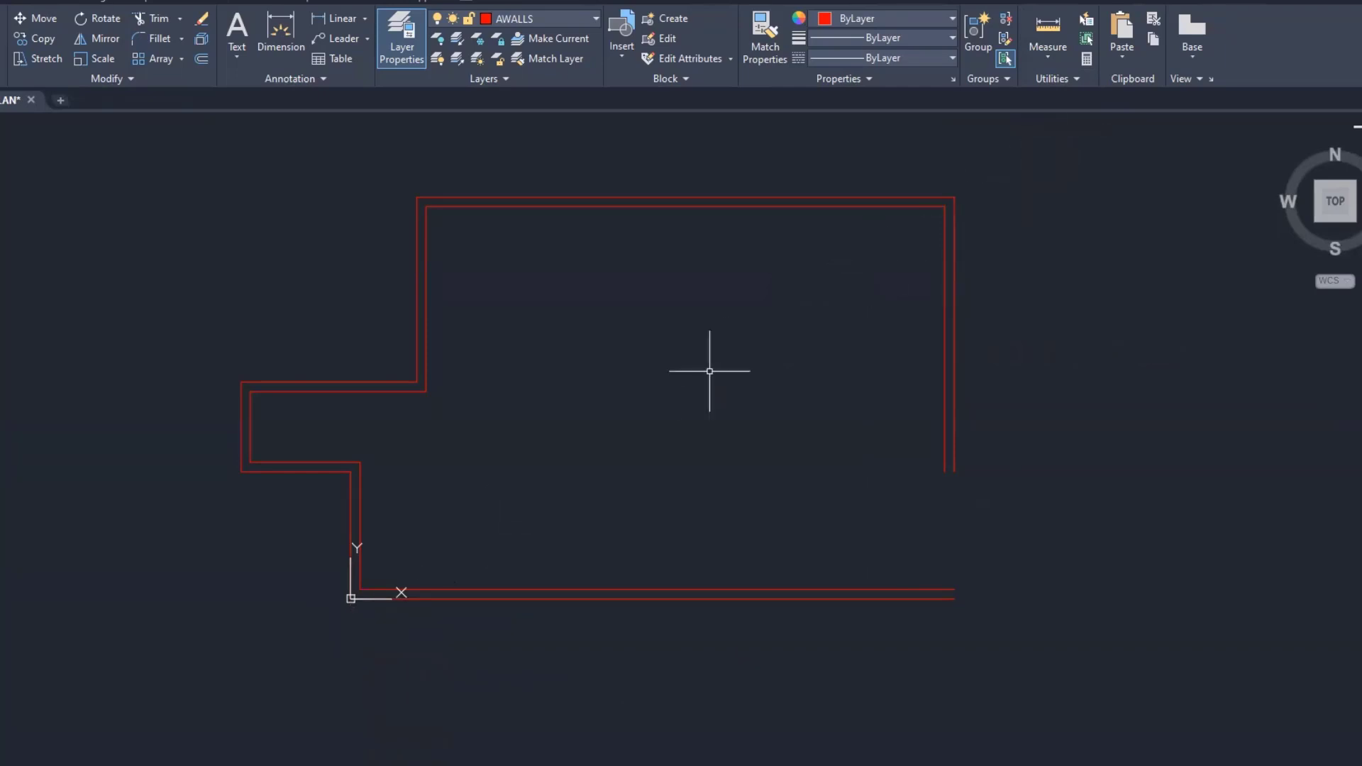
text(DI)
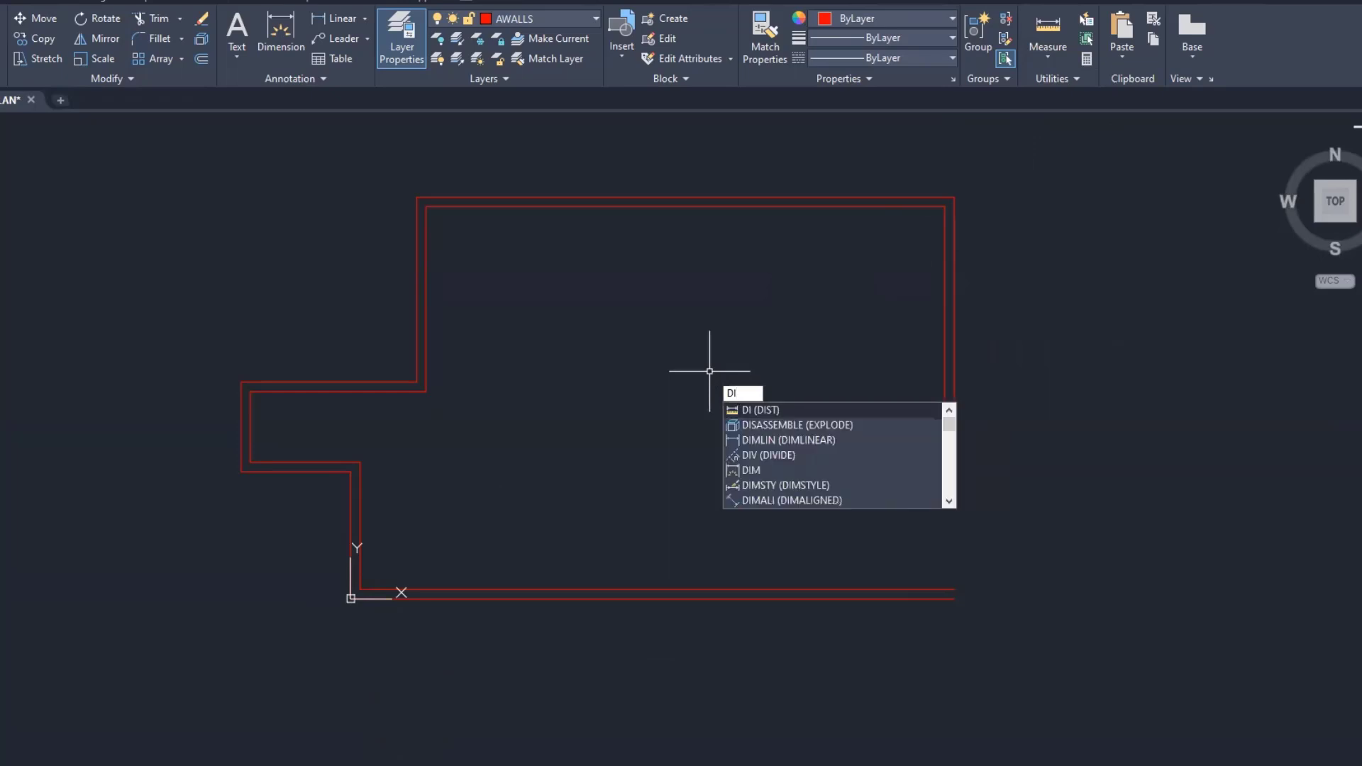
key(Return)
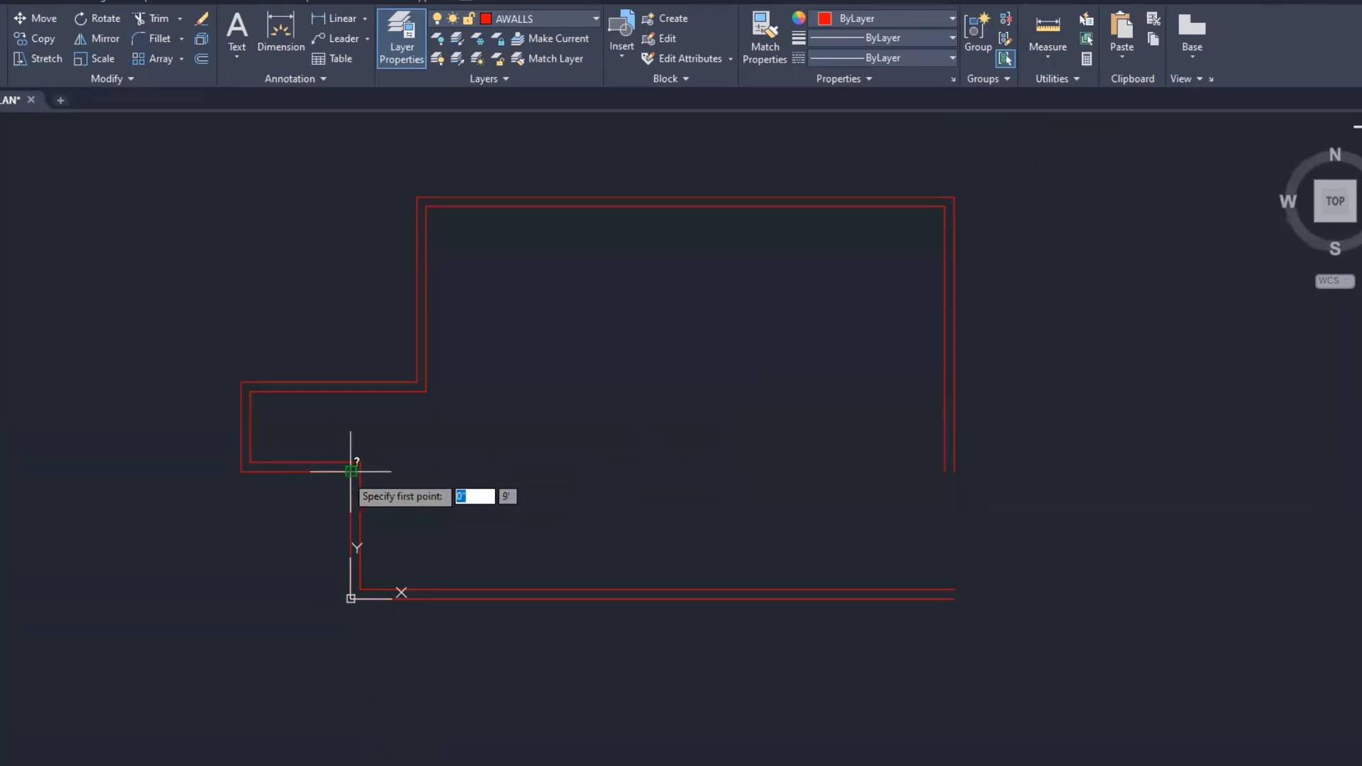
key(Escape)
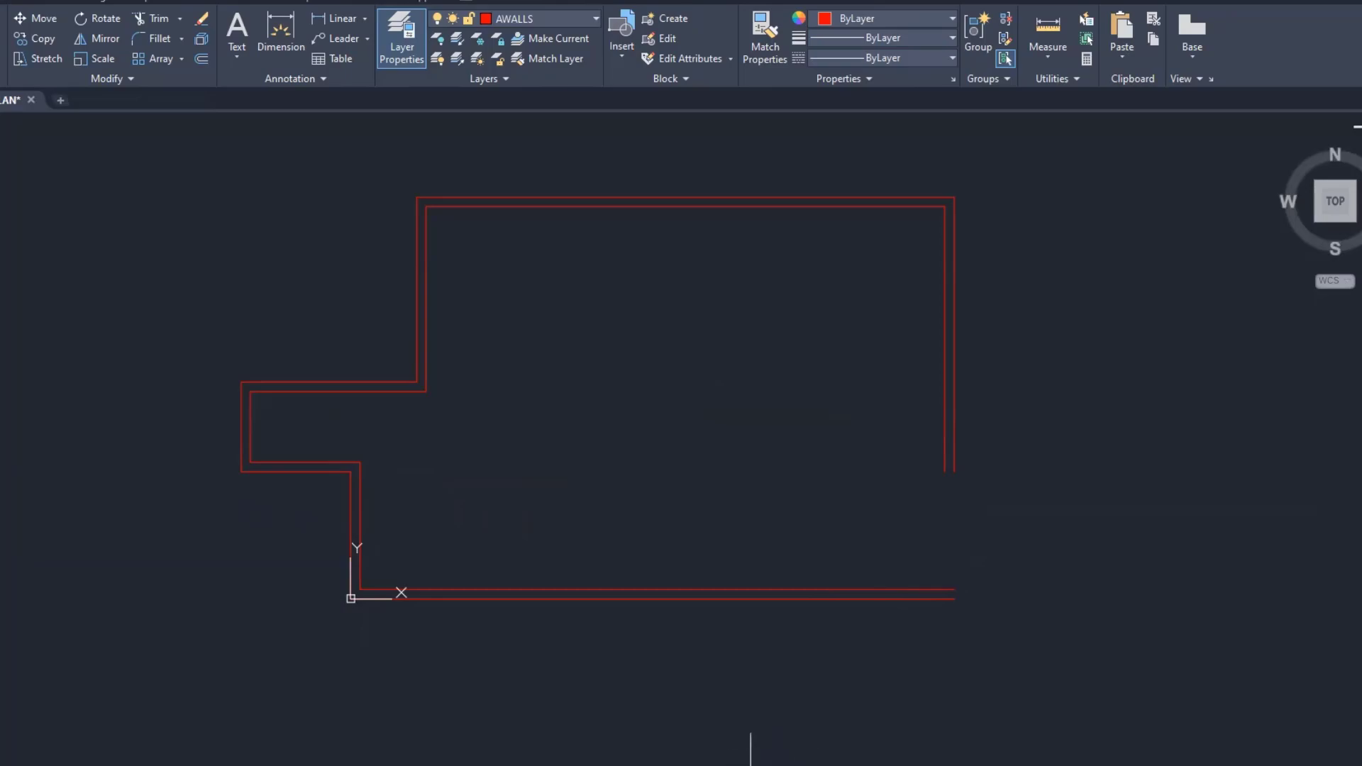
Step: Fillet the right-hand wall's inner line with the front wall's inner line using the Multiple option
click(751, 765)
scroll(897, 635, up, 2)
middle_drag(960, 523, 991, 639)
text(F)
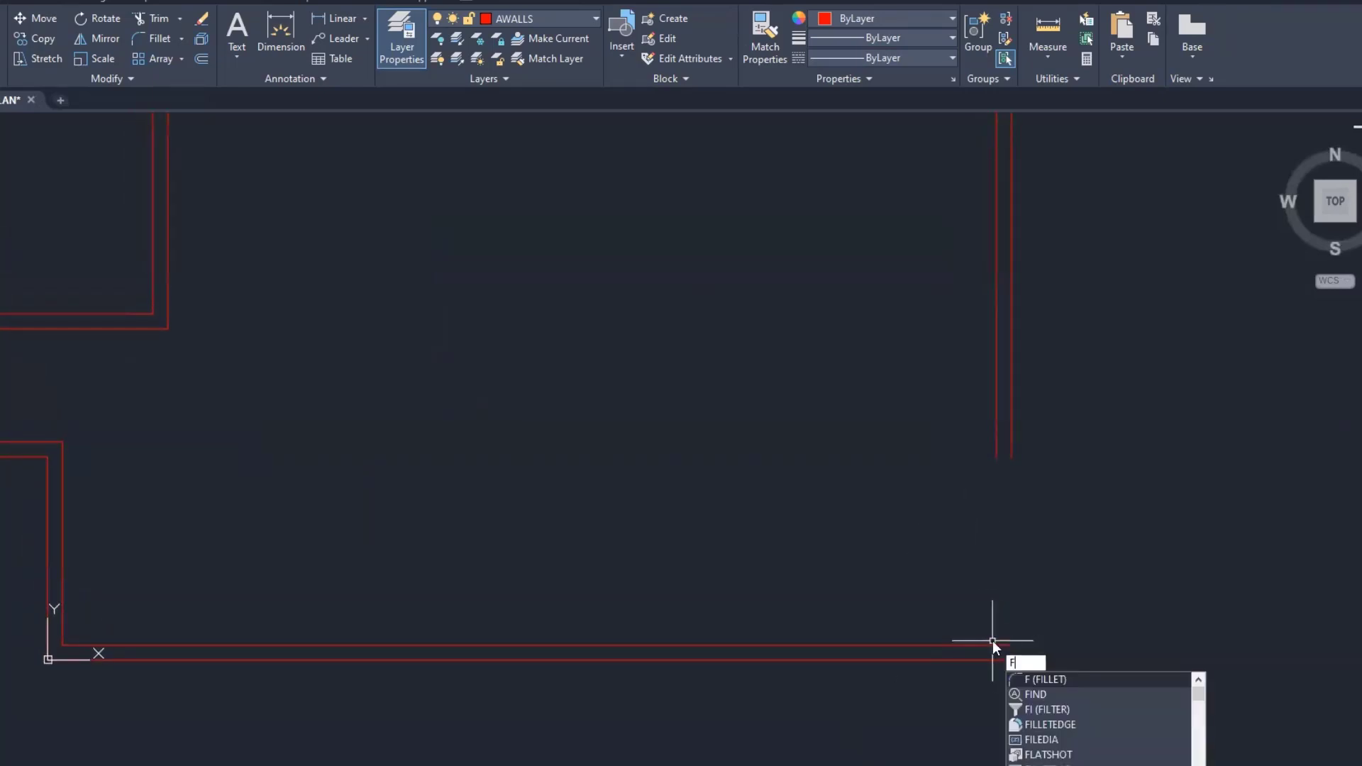
key(Return)
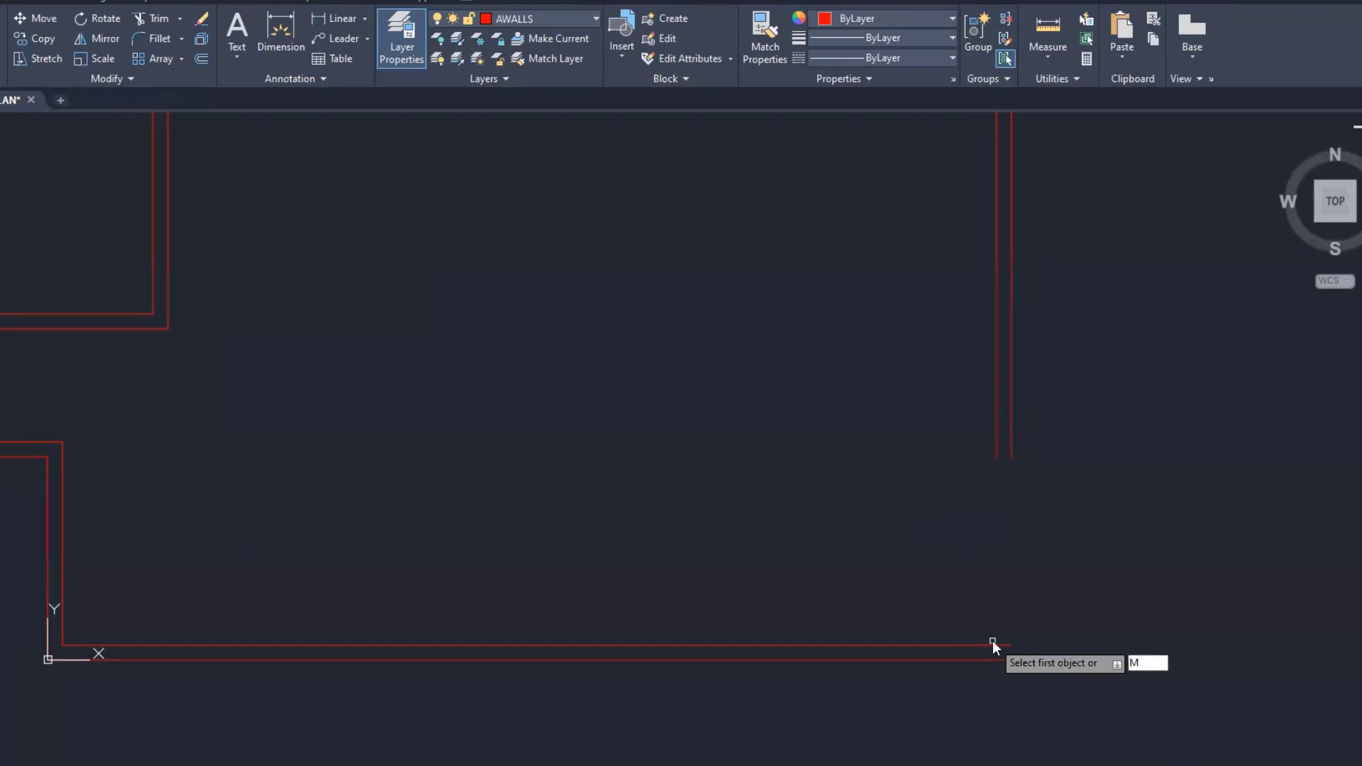
click(994, 427)
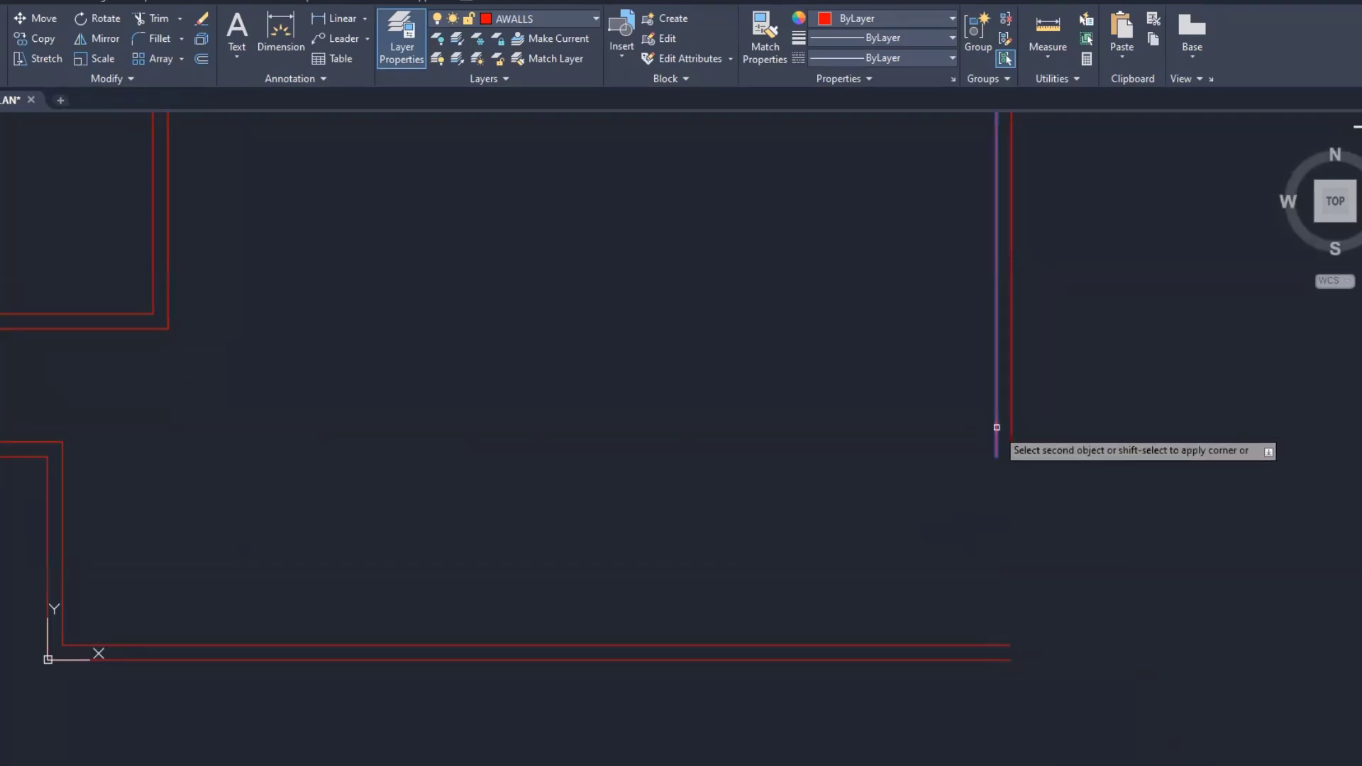
click(940, 645)
Step: Fillet the right-hand wall's outer line with the front wall's outer line and end the fillet command
key(Return)
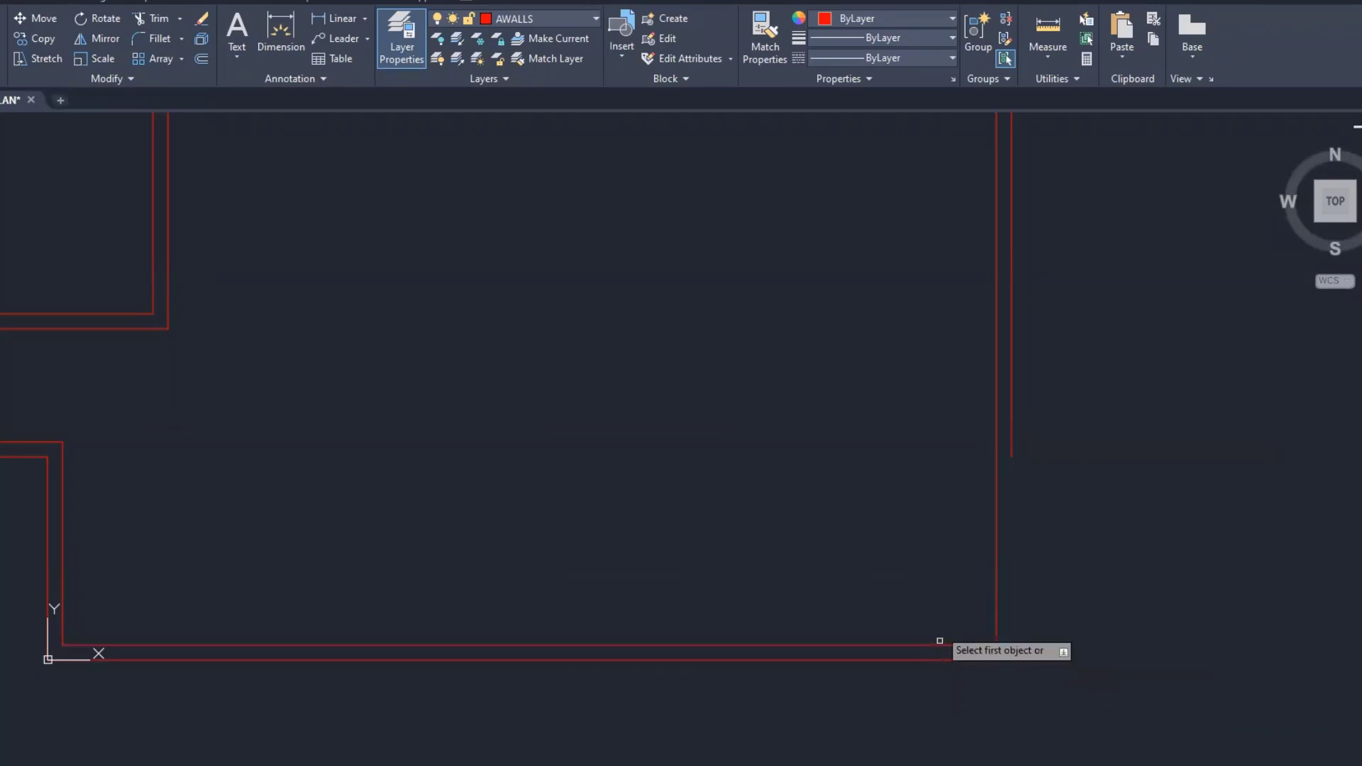
click(1009, 445)
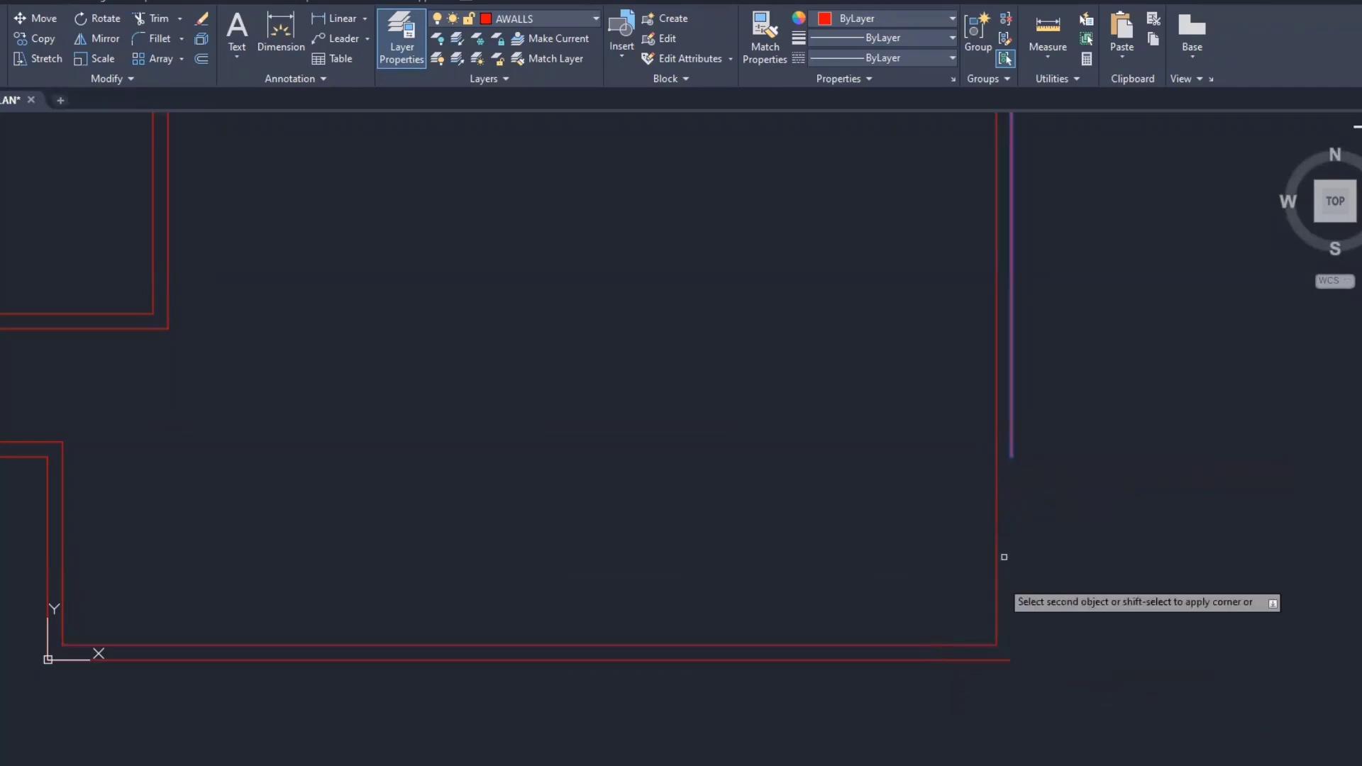
click(959, 659)
key(Return)
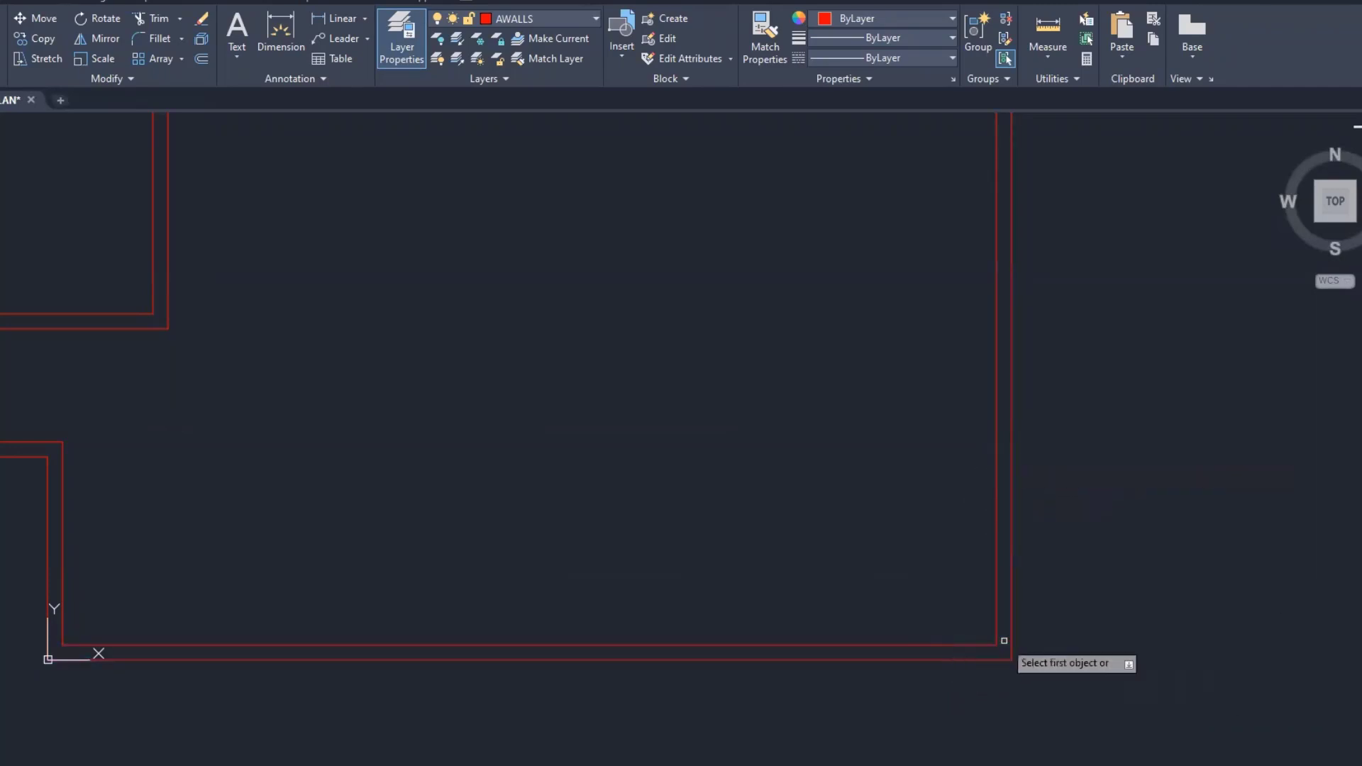
right_click(835, 518)
click(874, 532)
scroll(825, 461, down, 2)
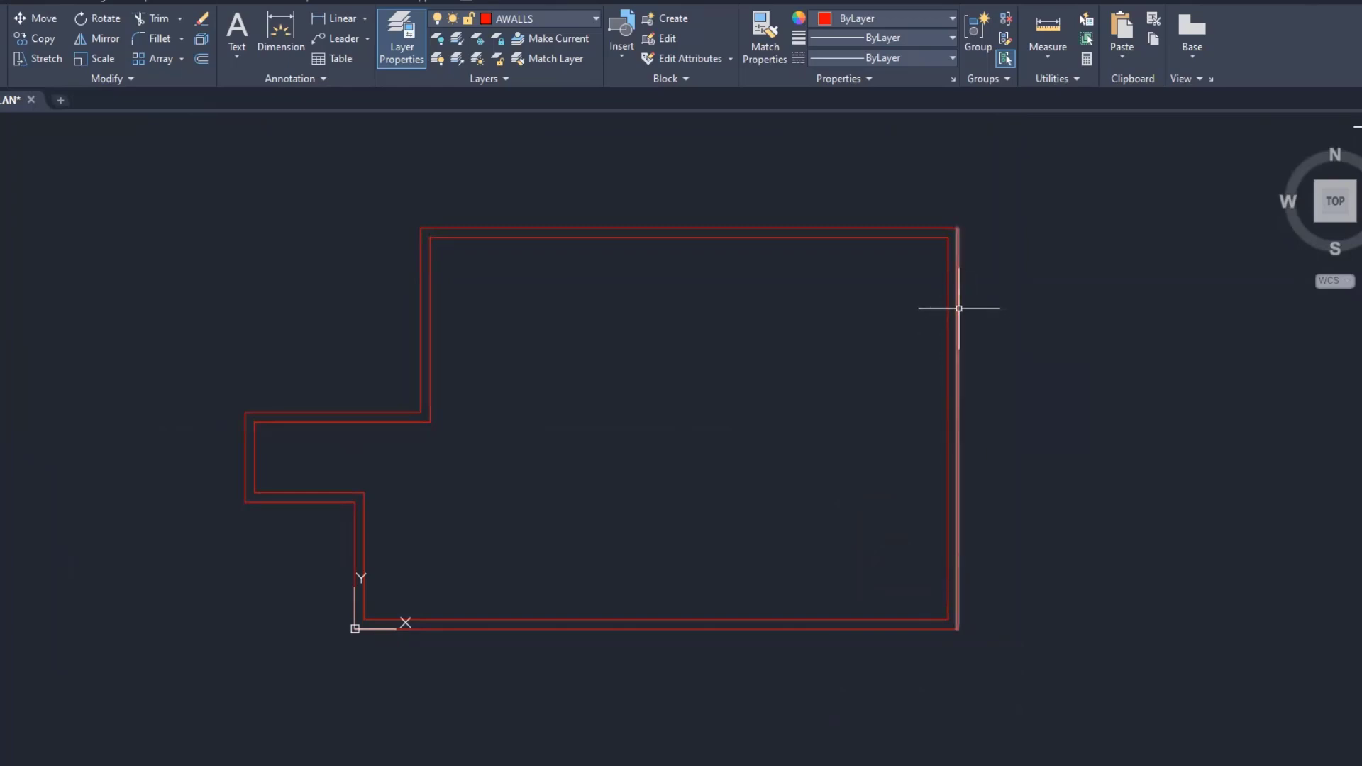
Step: Shorten the right-hand wall's outer and inner lines from their rear ends to unequal short stubs above the front wall
click(958, 308)
click(959, 227)
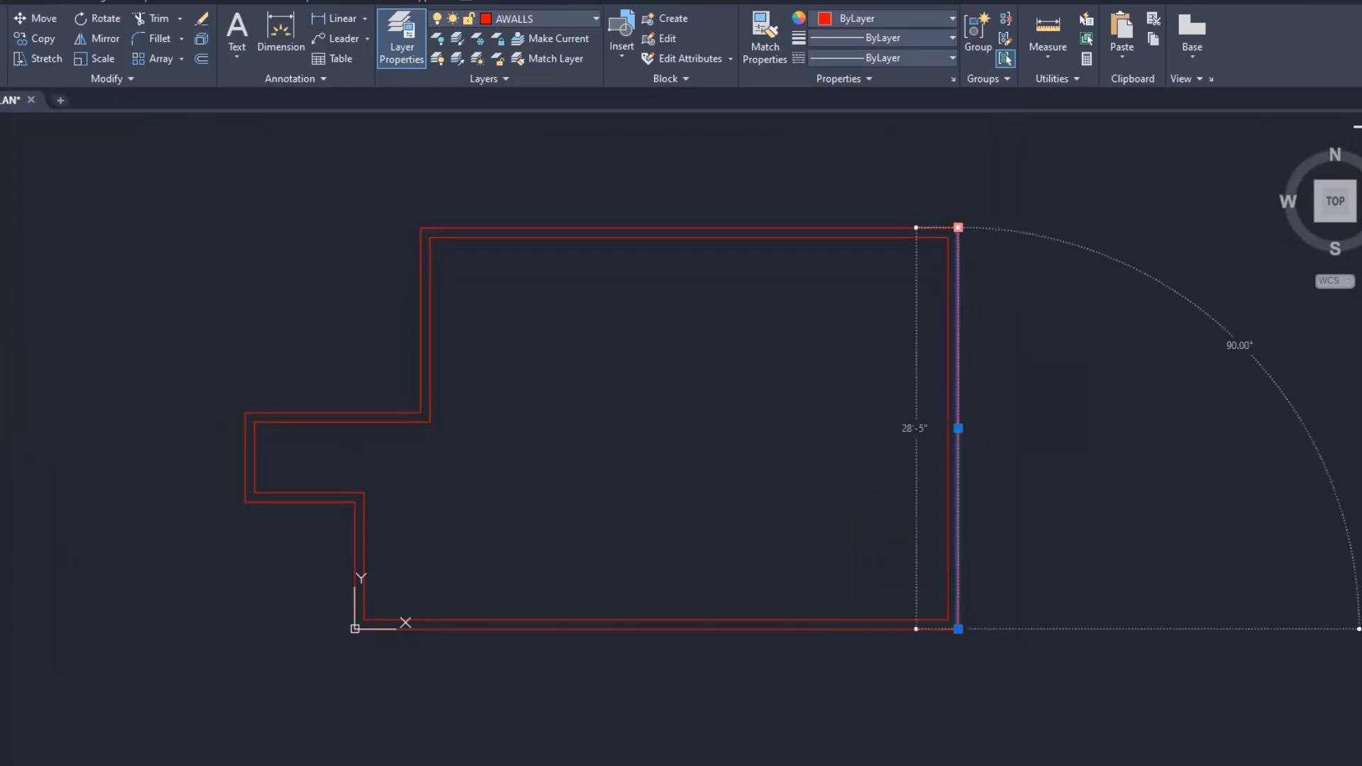
click(989, 505)
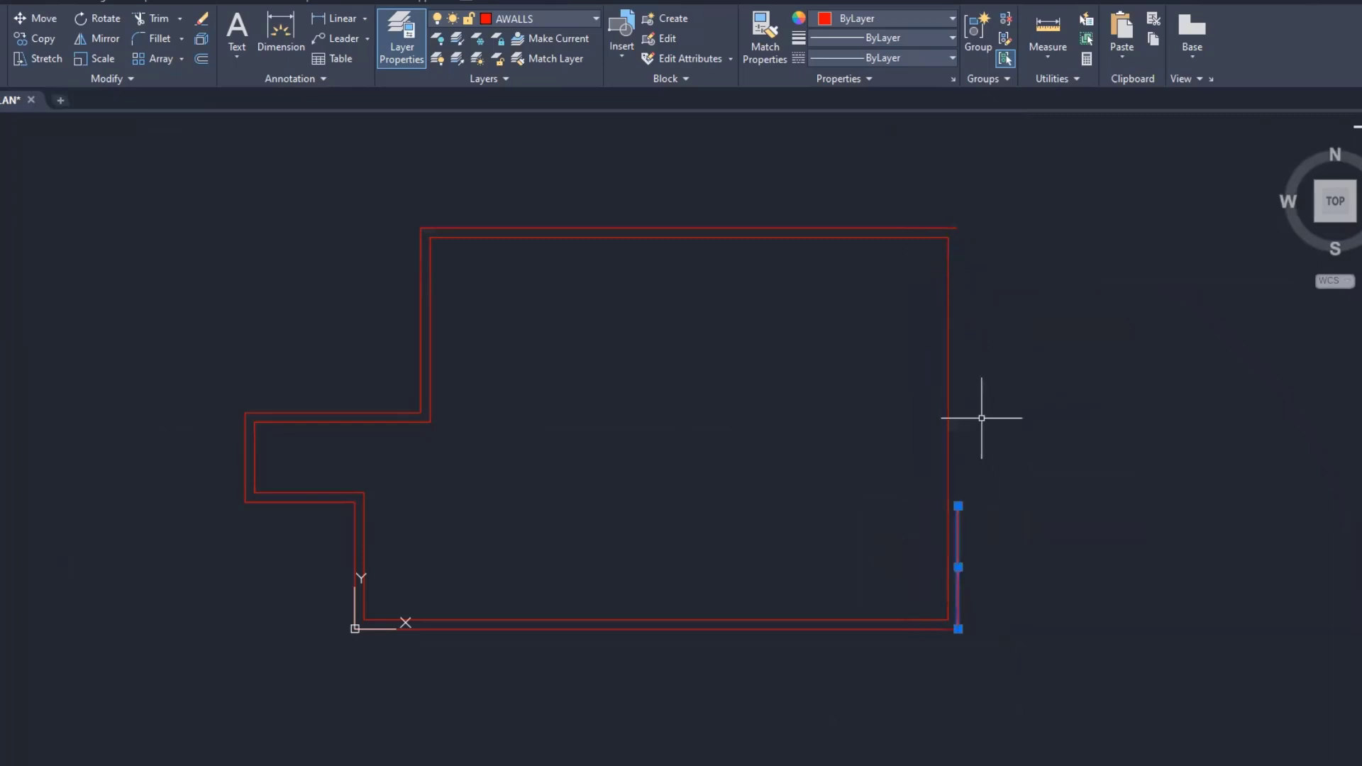
click(947, 303)
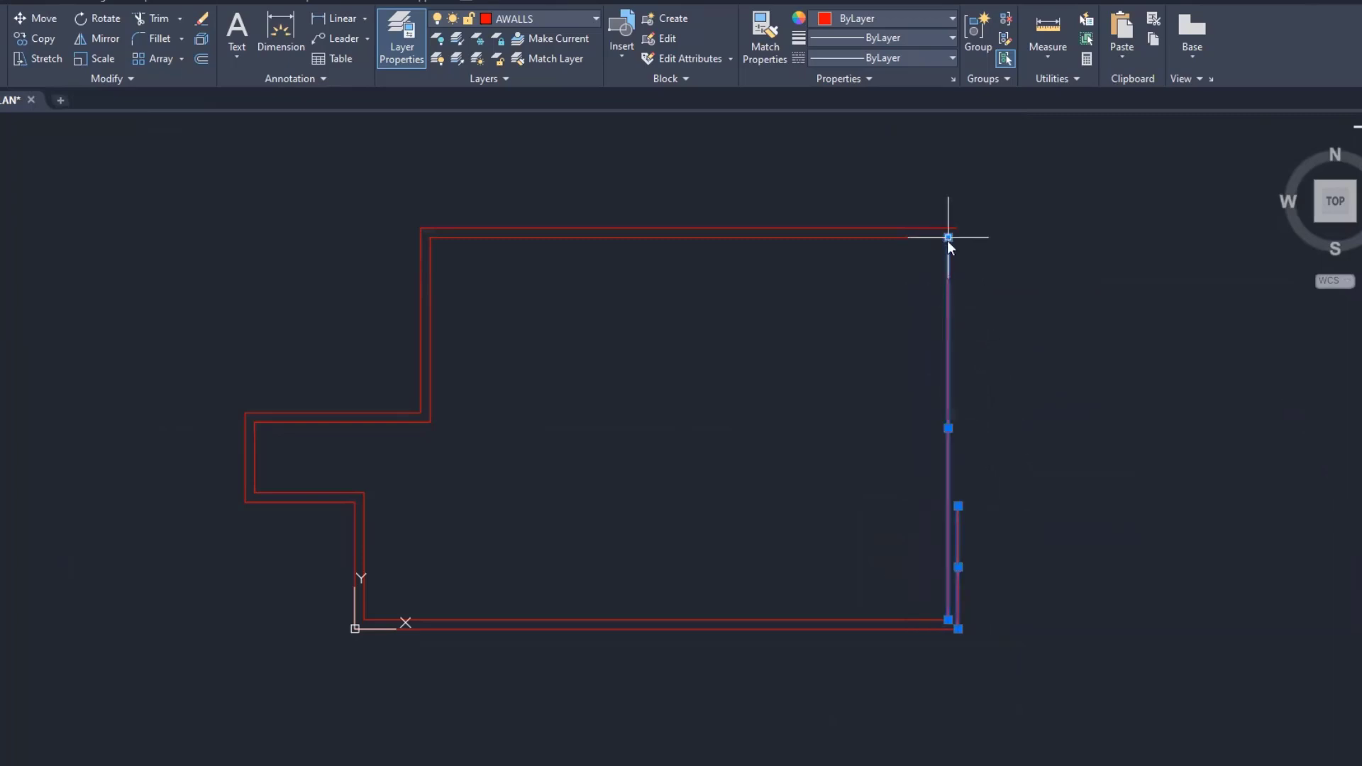
click(947, 237)
click(1000, 486)
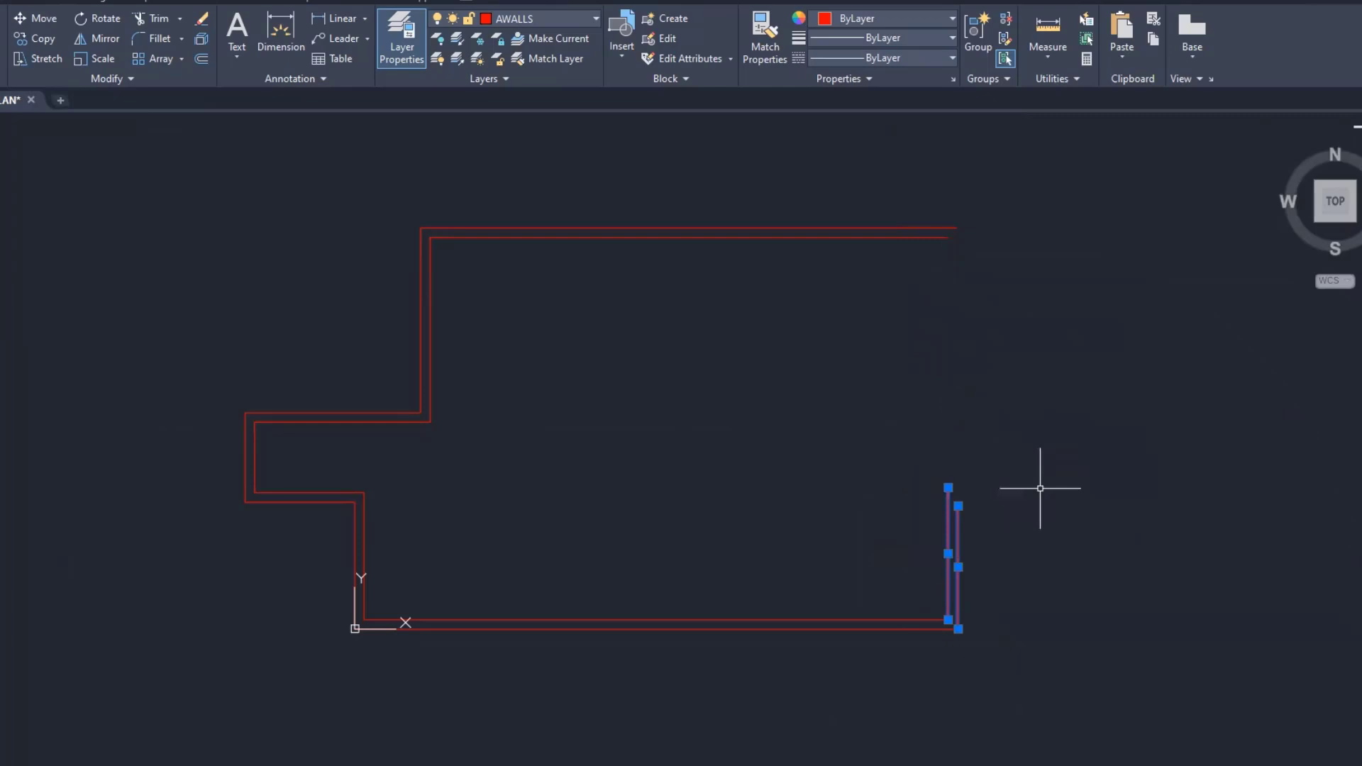
key(Escape)
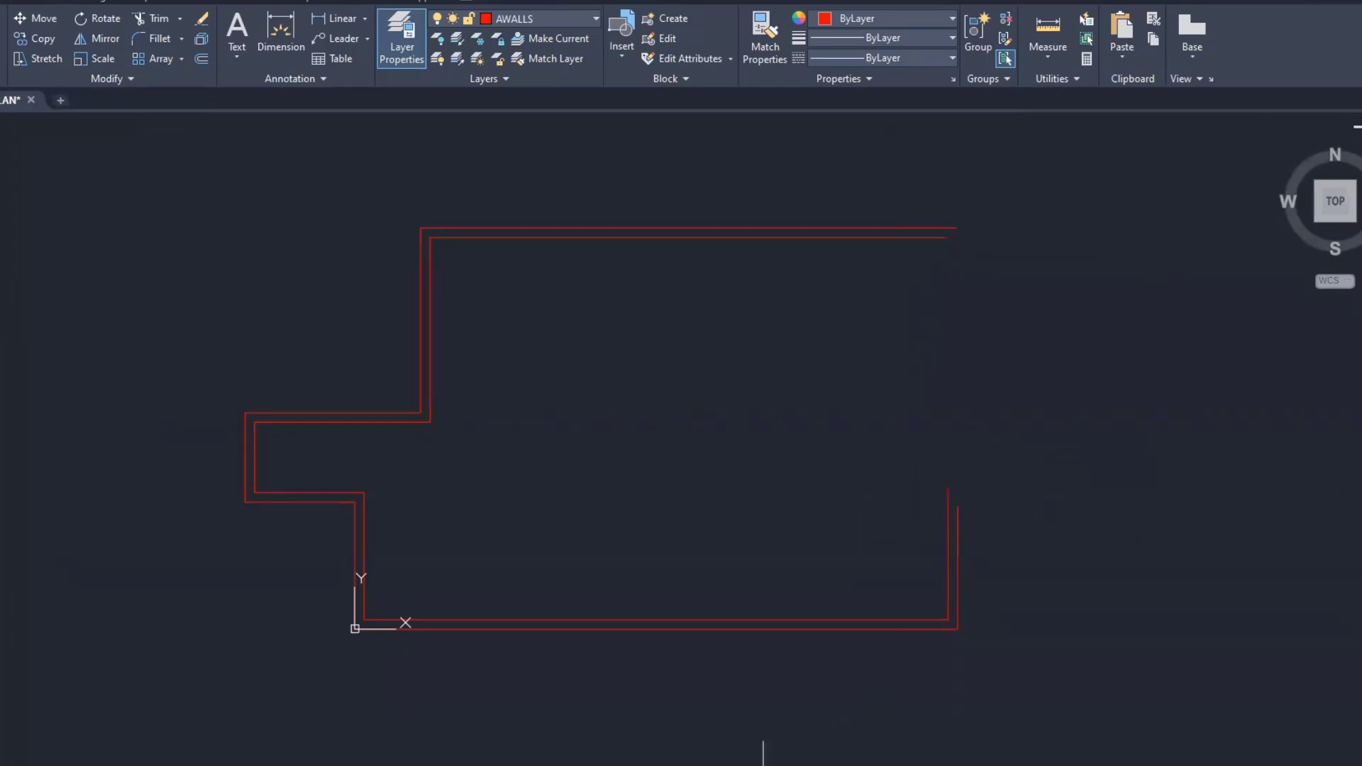
Step: Try to draw a vertical line down from a point 1'7" in from the rear wall's outer right end
click(716, 765)
scroll(959, 277, up, 5)
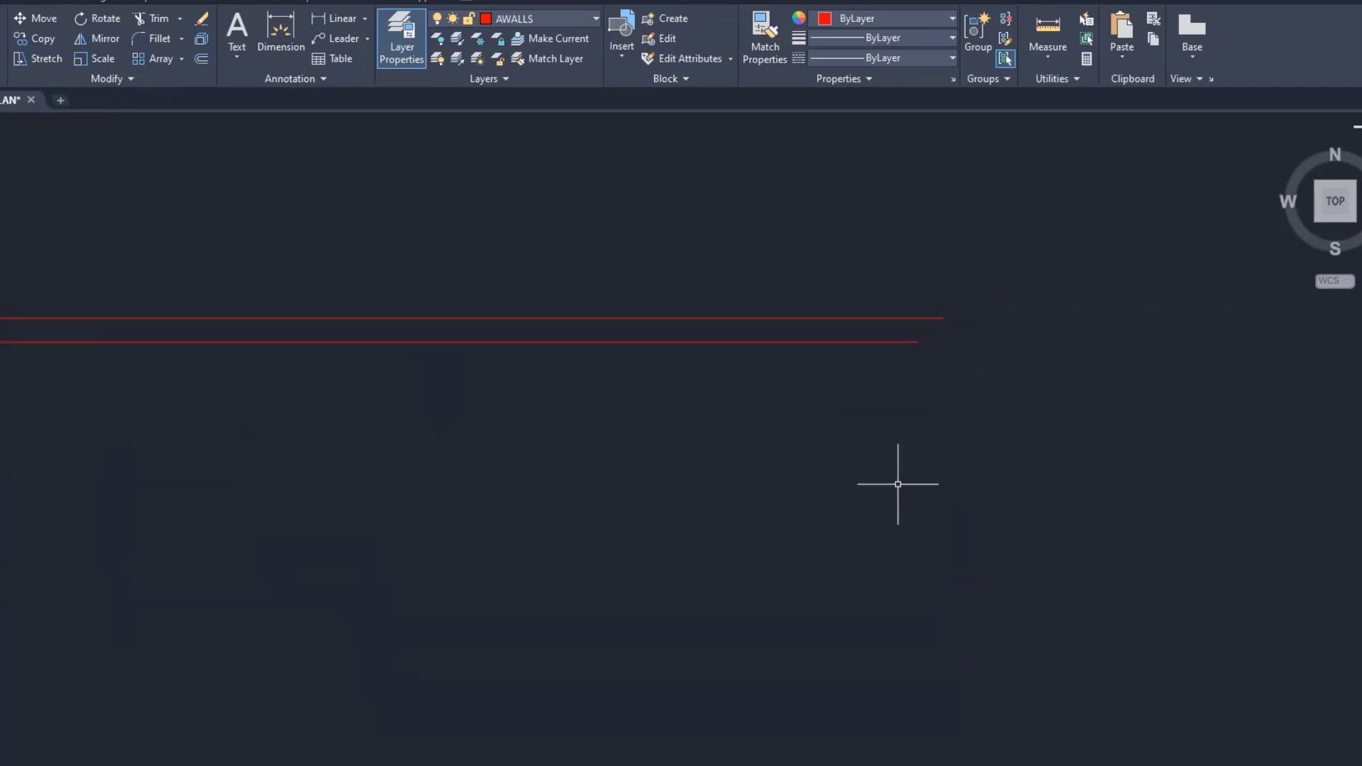
text(l)
key(Return)
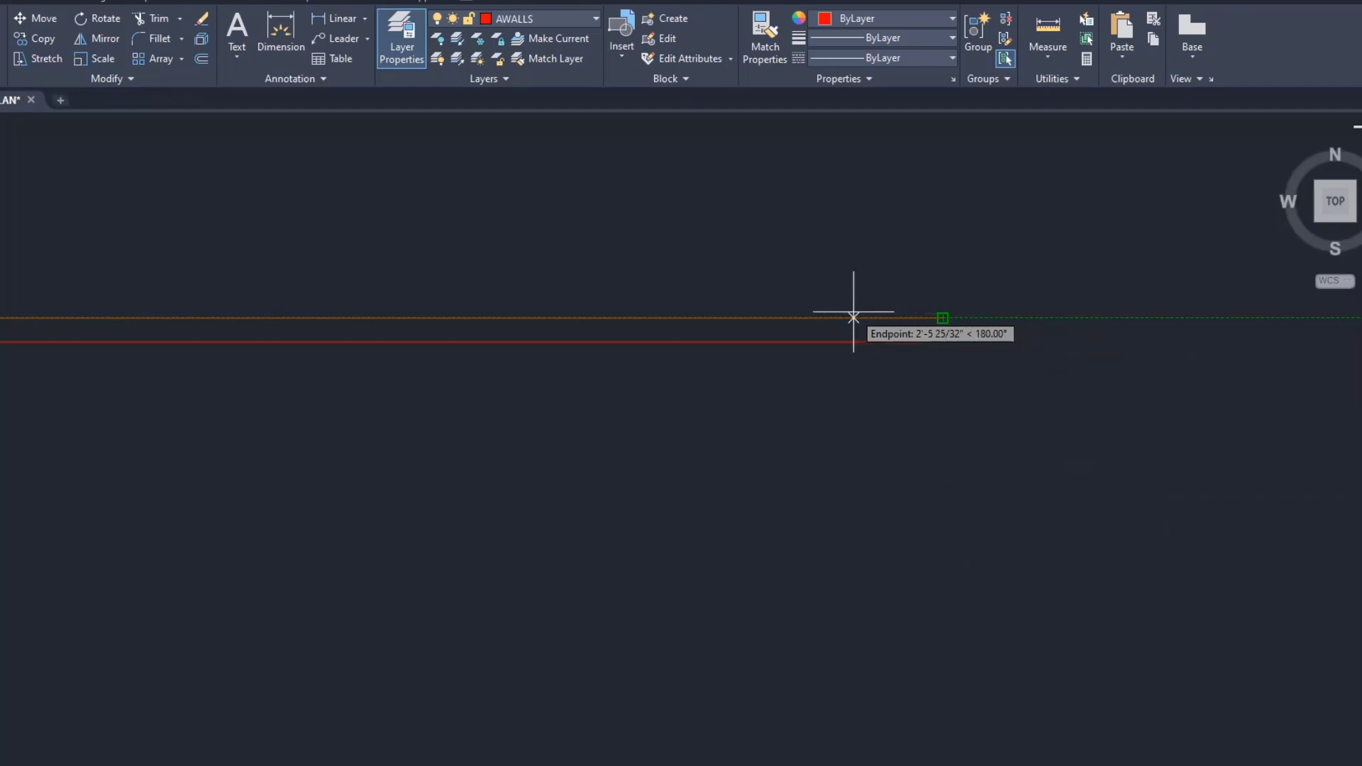
text(1'7)
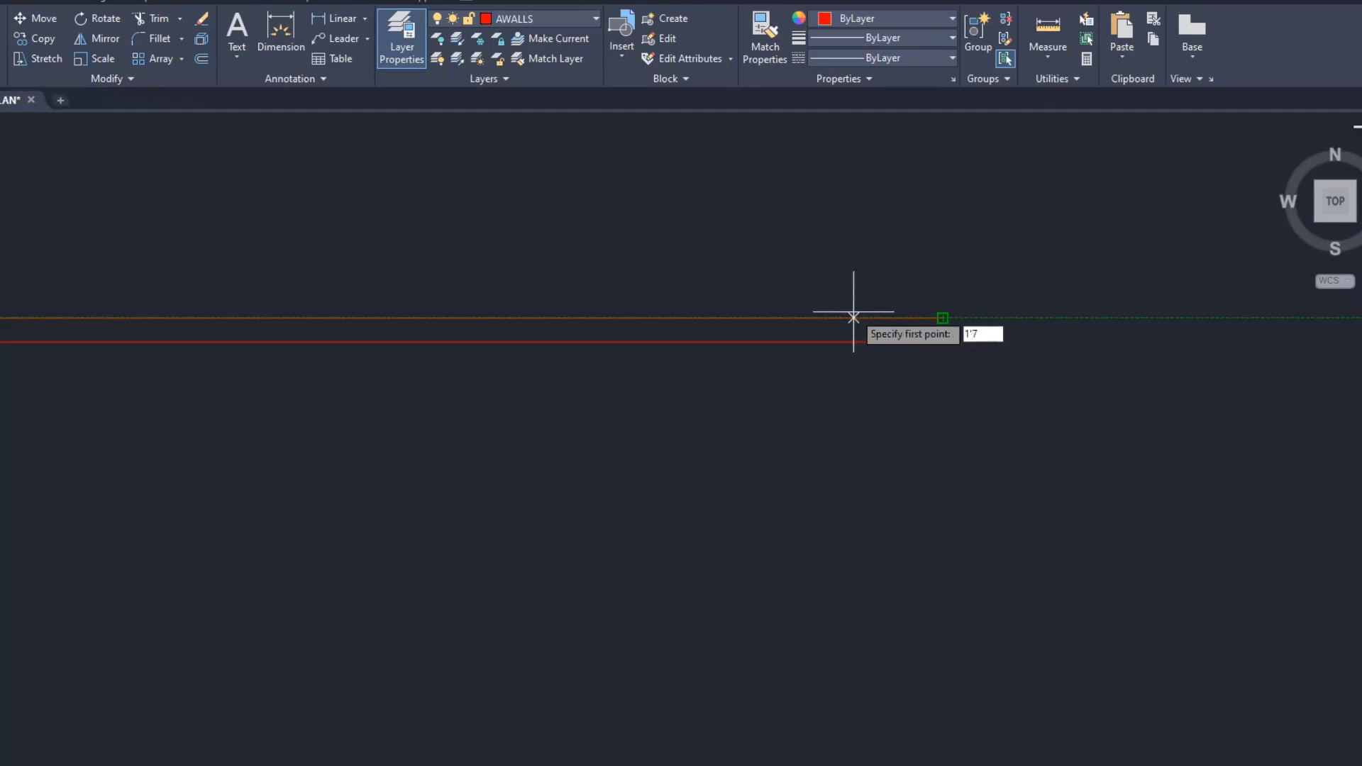
key(Return)
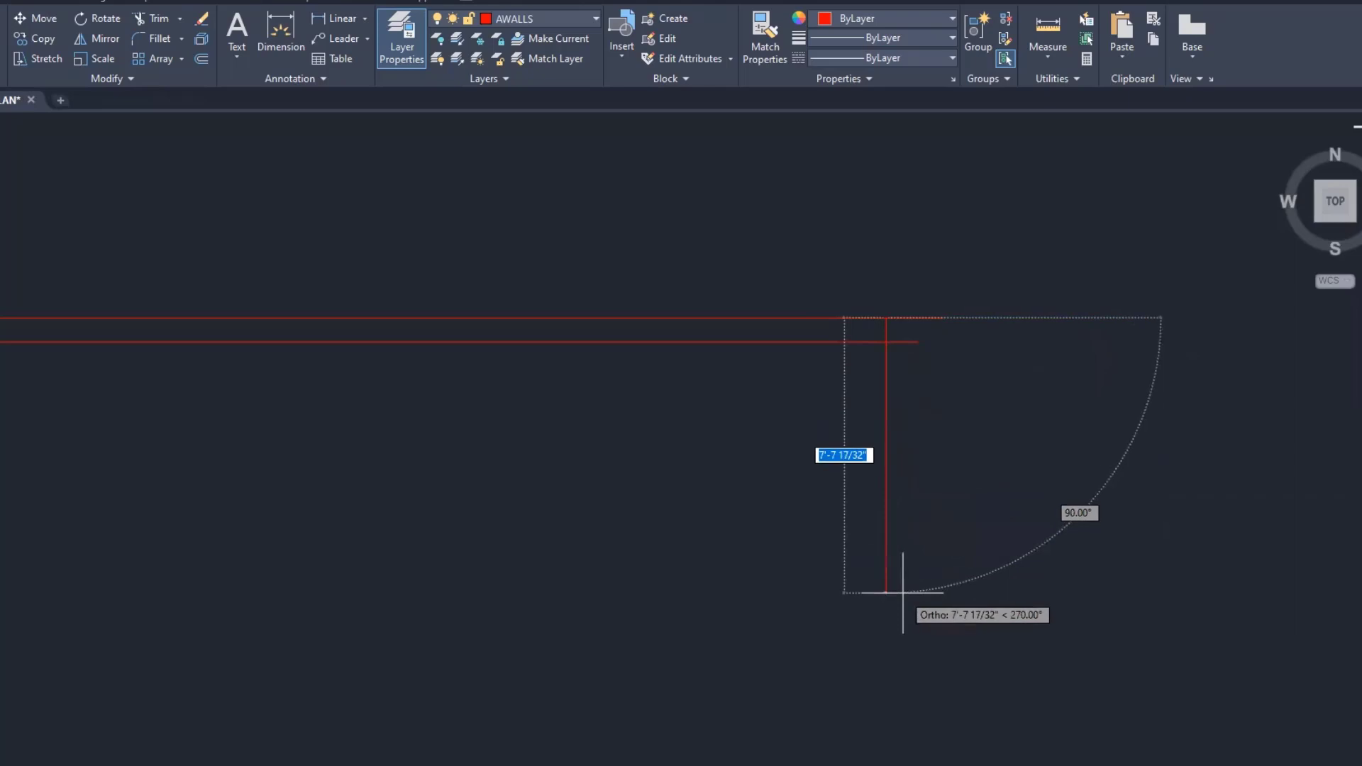
click(903, 592)
right_click(1003, 538)
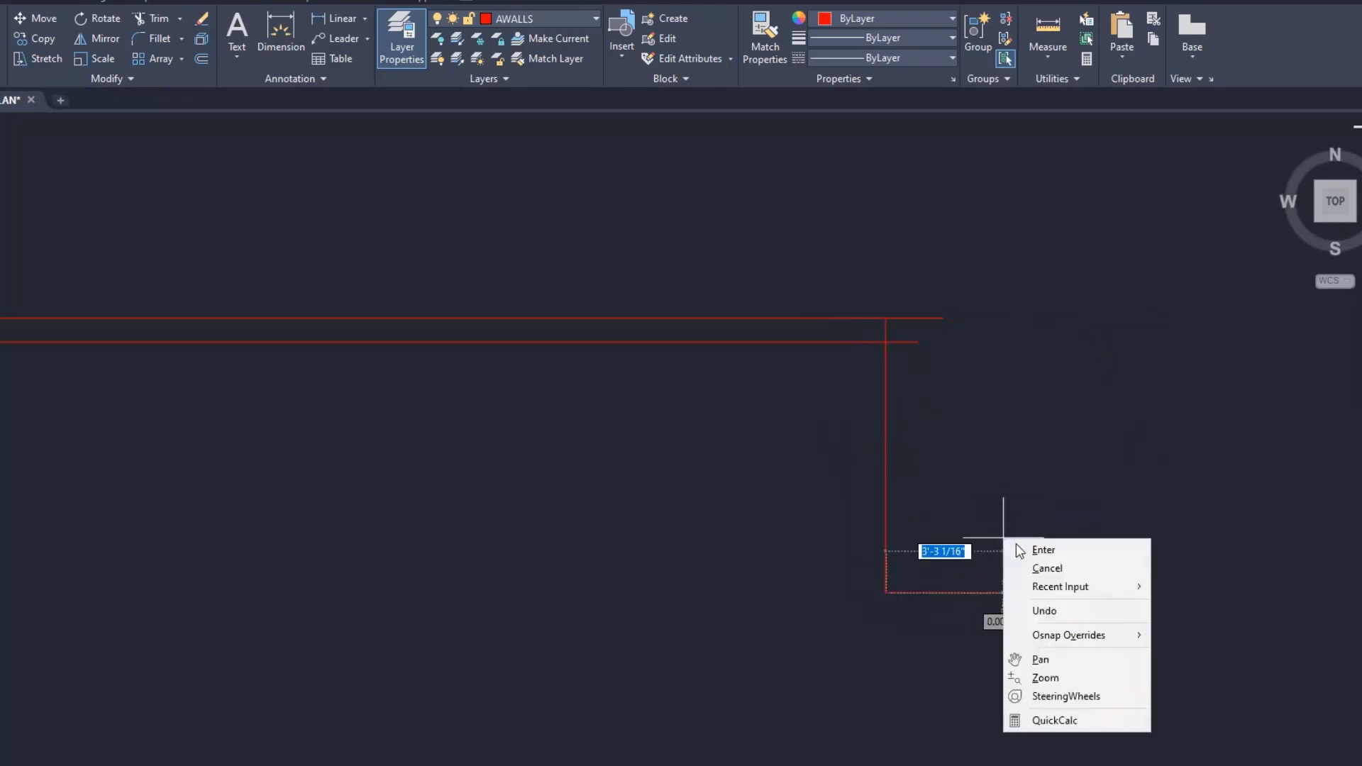
click(1021, 550)
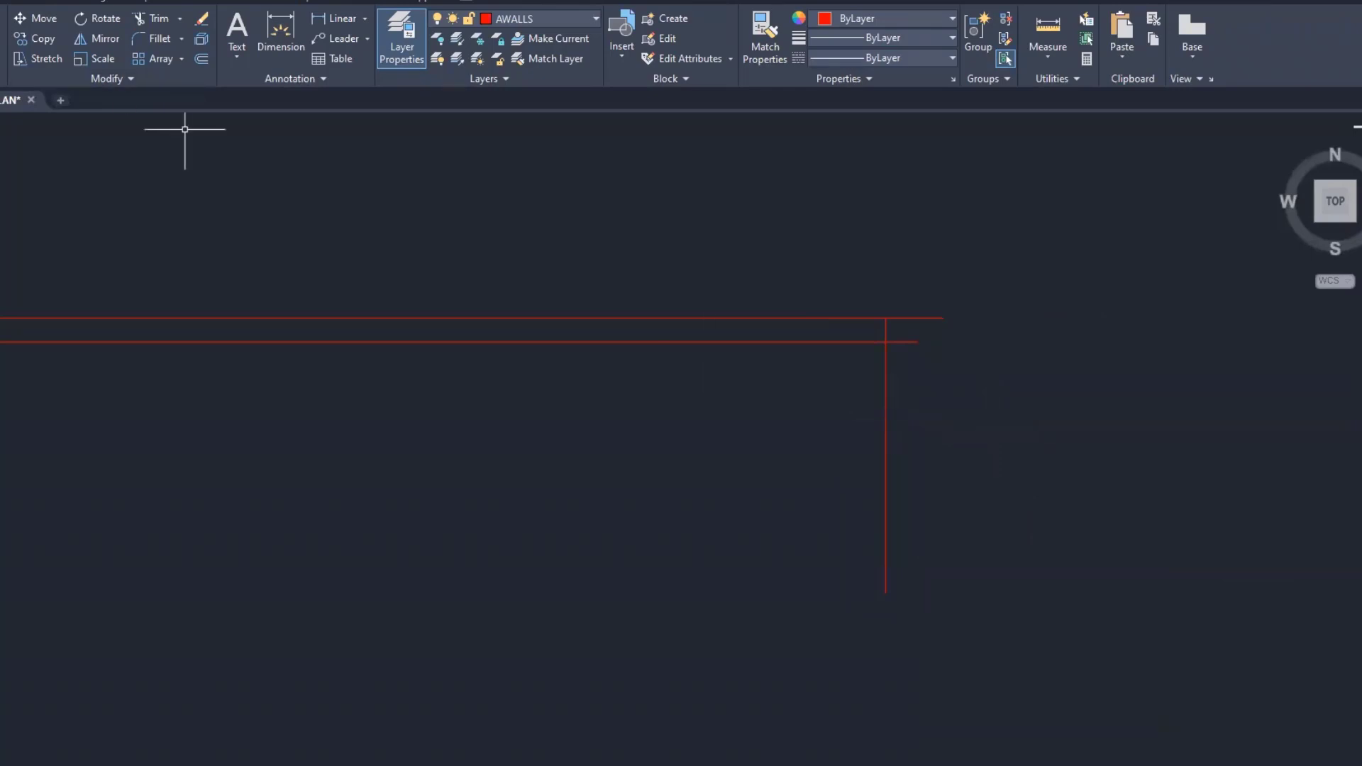
key(ctrl+z)
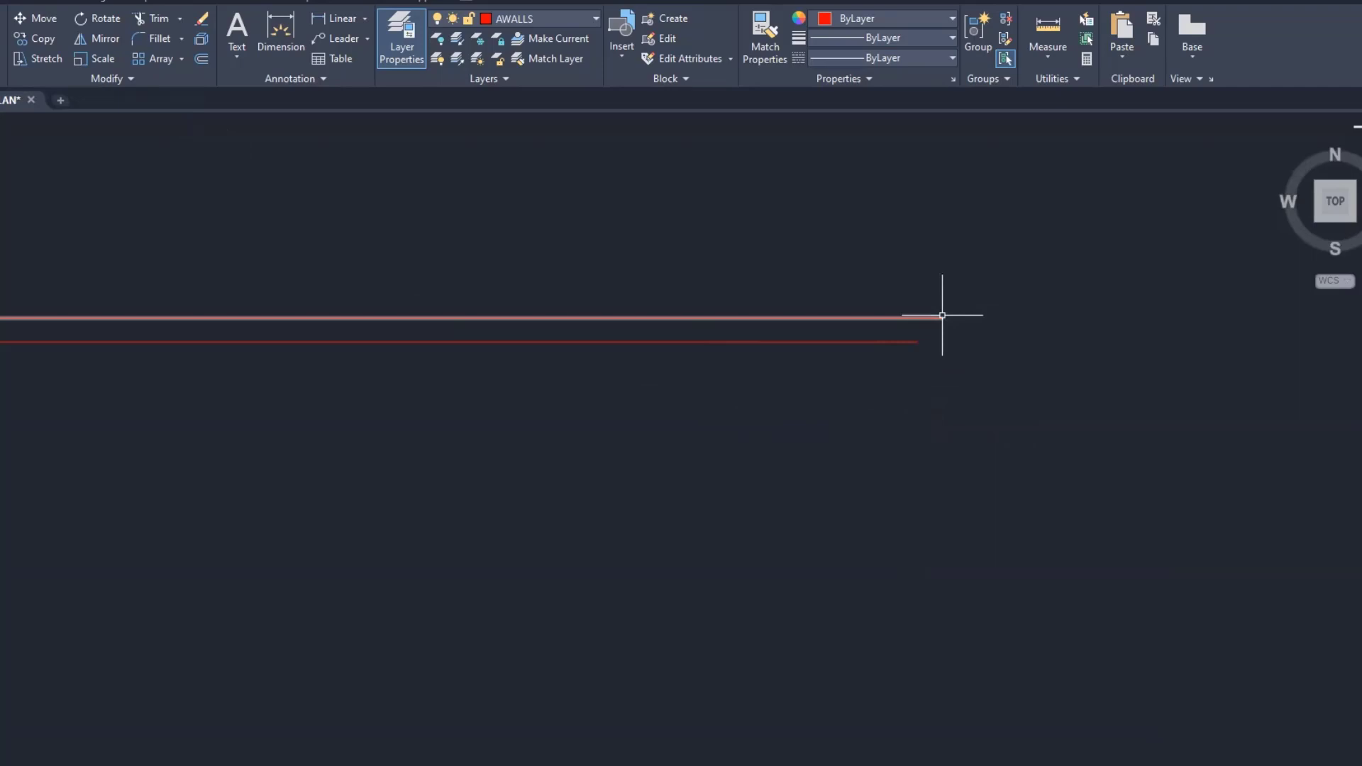
Step: Try to draw a short vertical line down from the right endpoint of the rear wall's outer line
text(l)
key(Return)
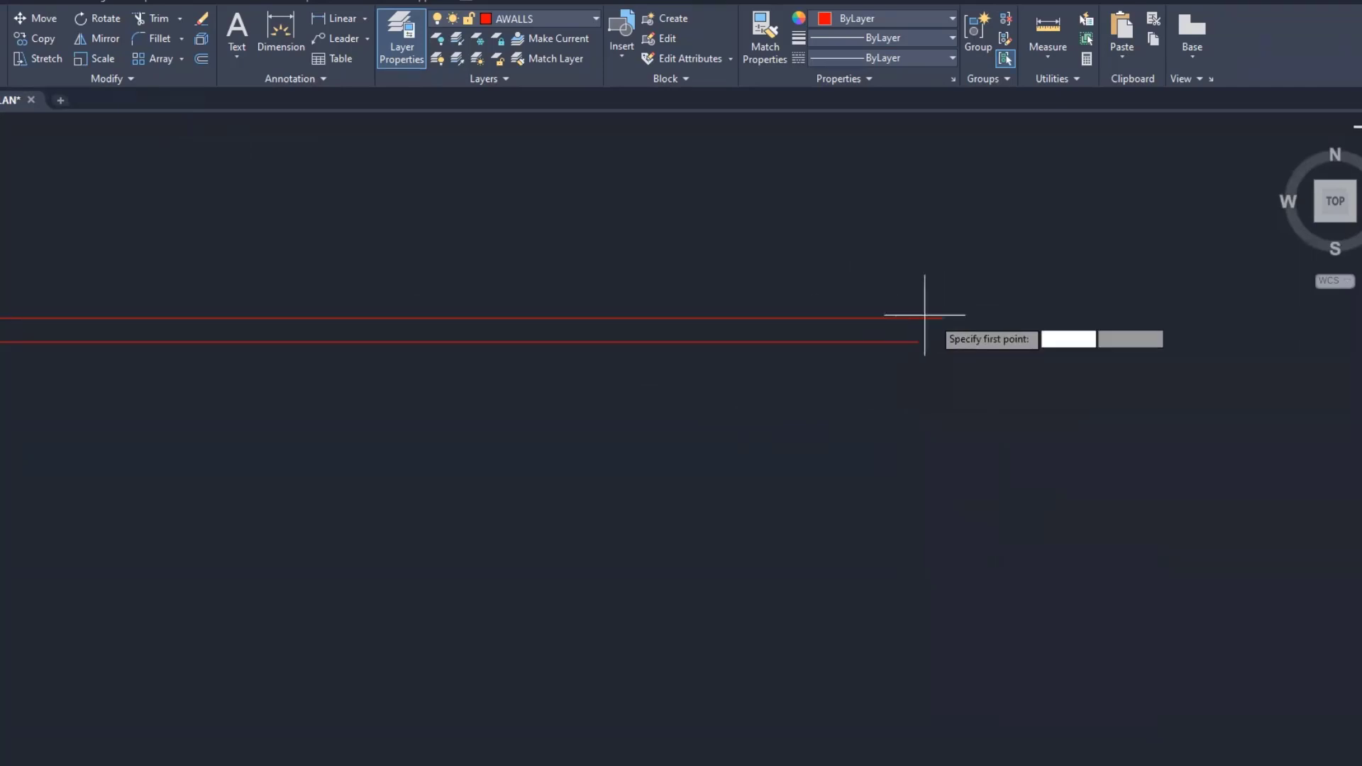
click(942, 318)
click(944, 454)
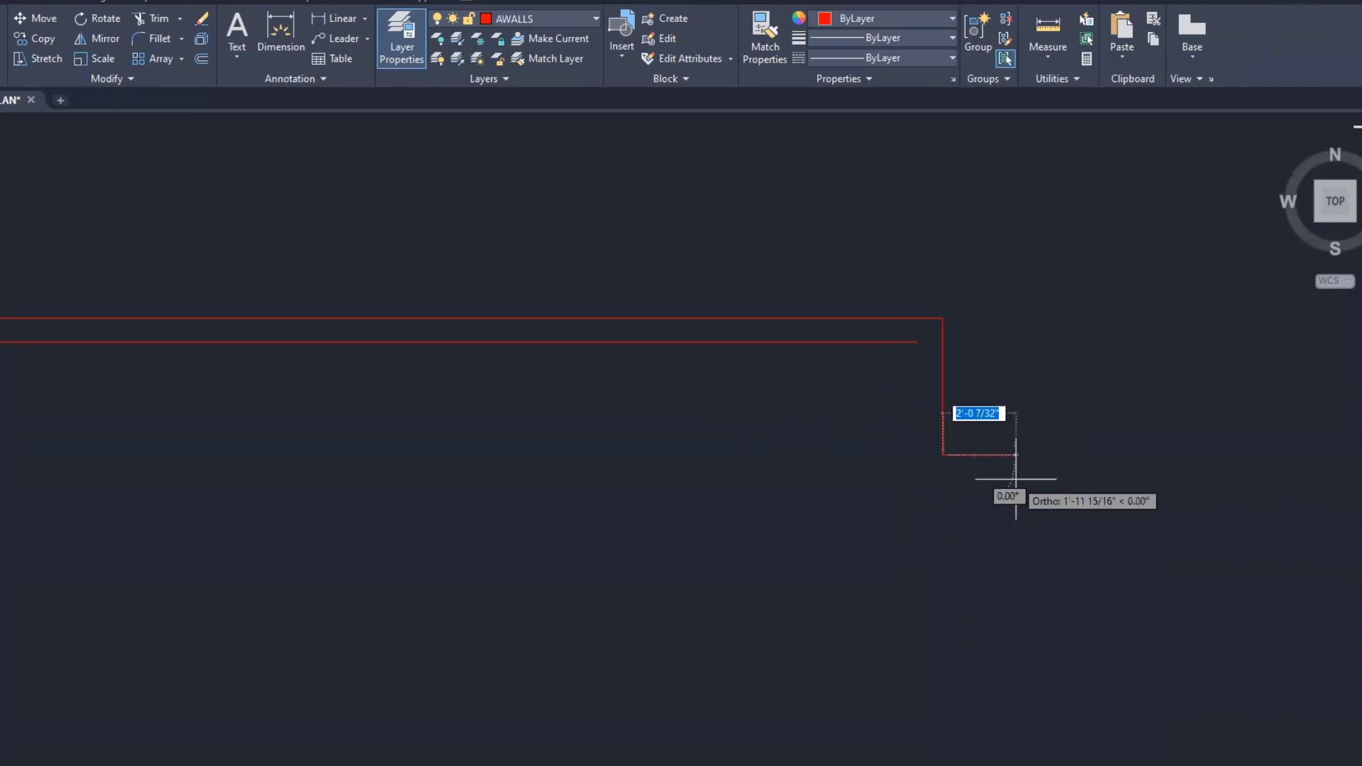
key(Escape)
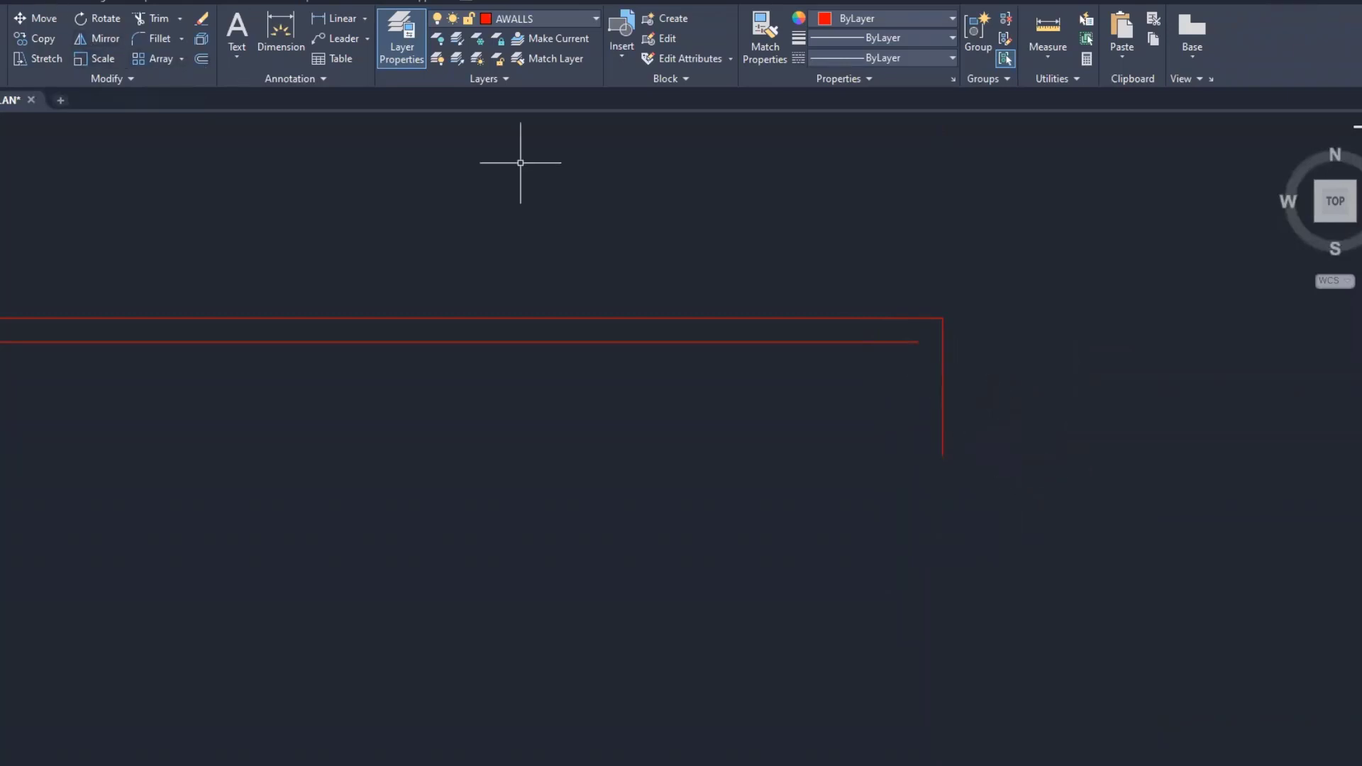
key(ctrl+z)
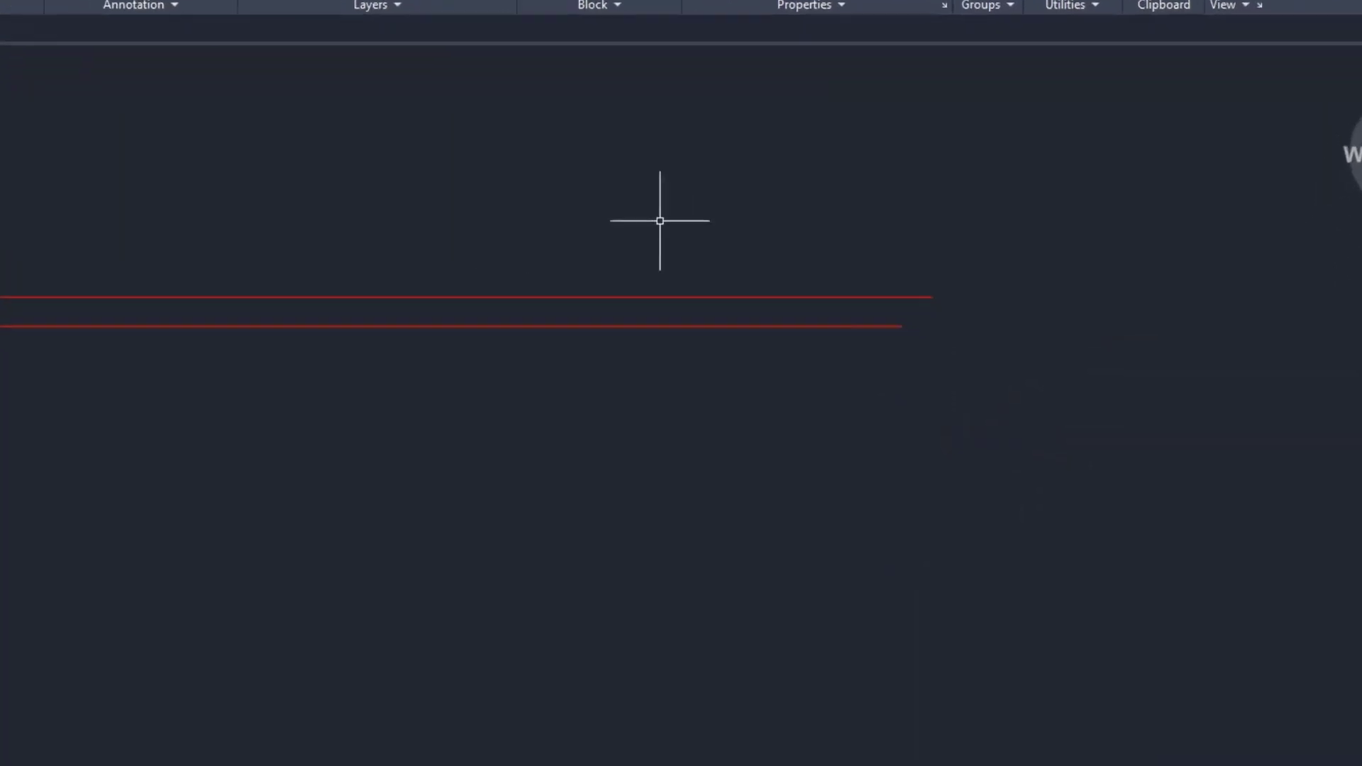
text(L)
key(Return)
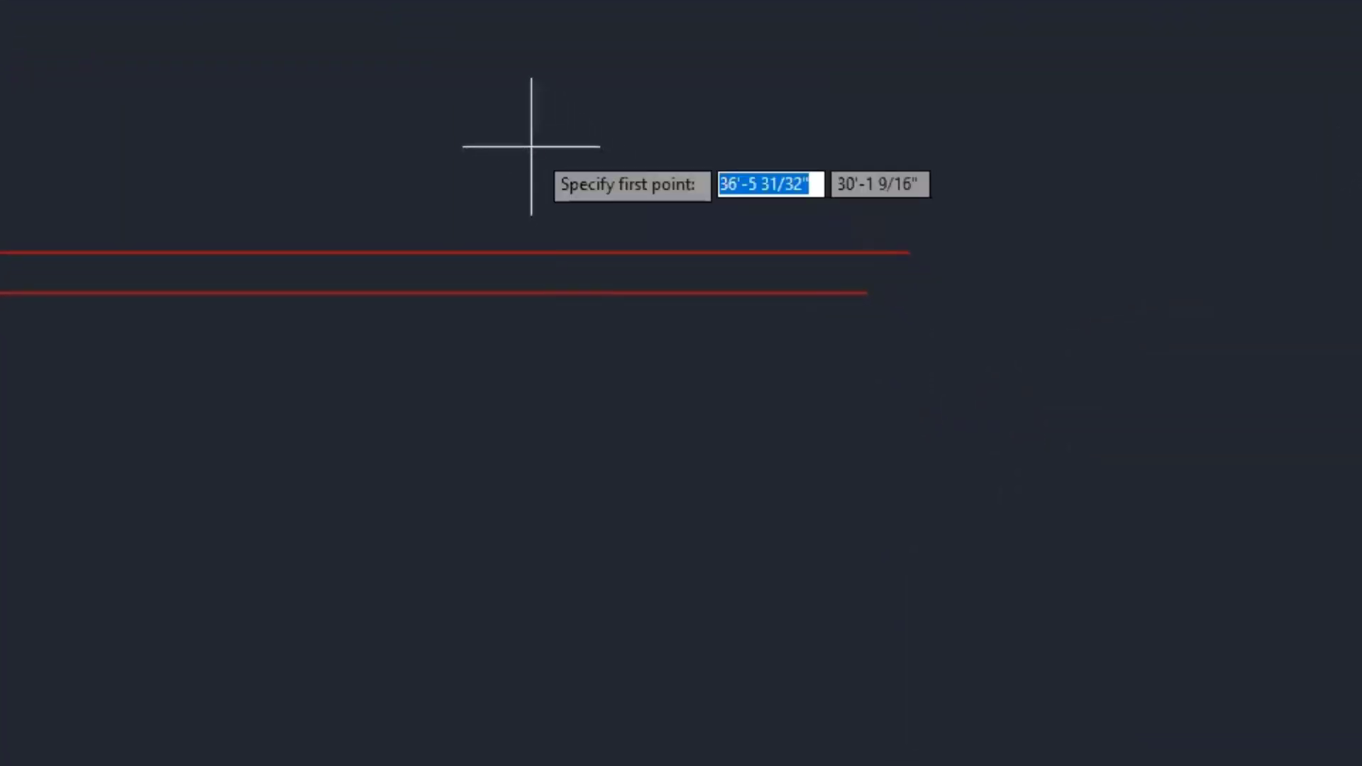
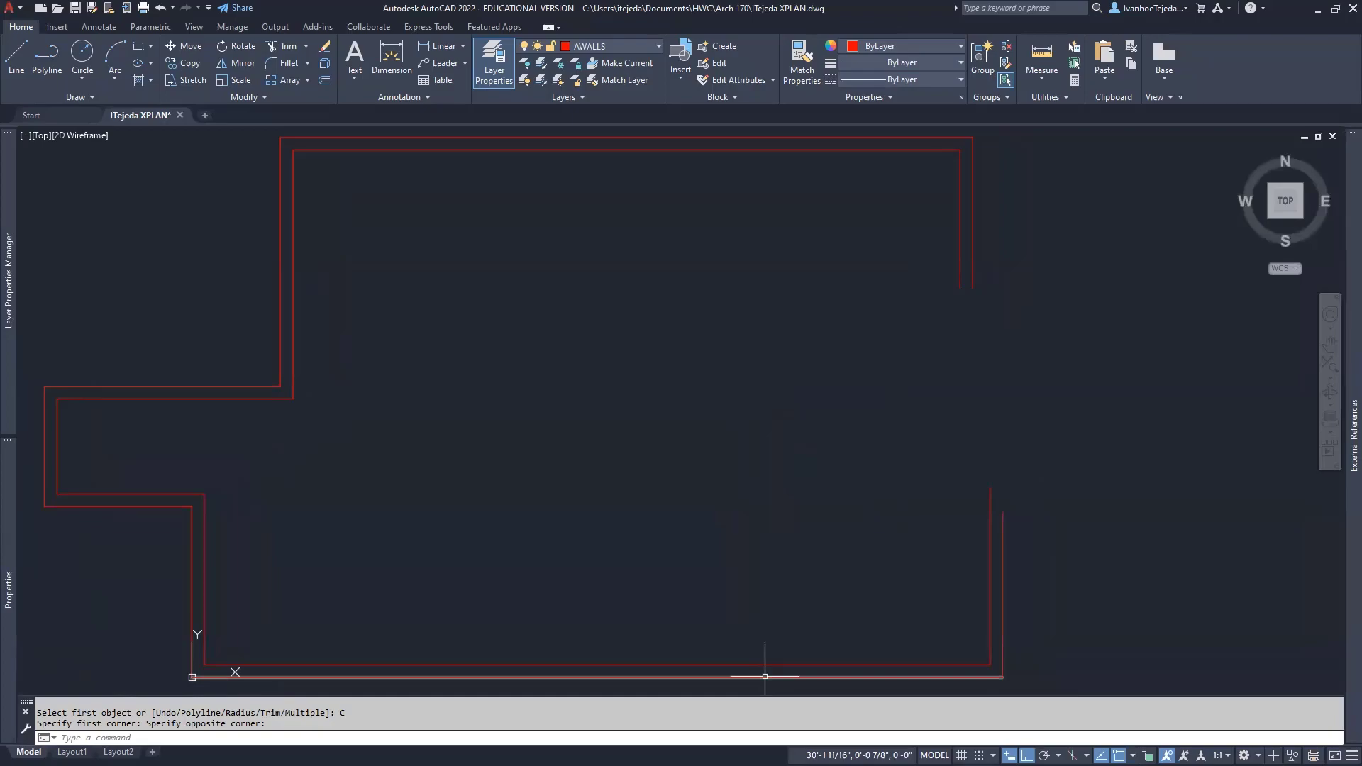
Step: Check XPLAN.pdf in Acrobat, and in AutoCAD draw a short horizontal line outward from the rear-right outer wall corner
key(alt+Tab)
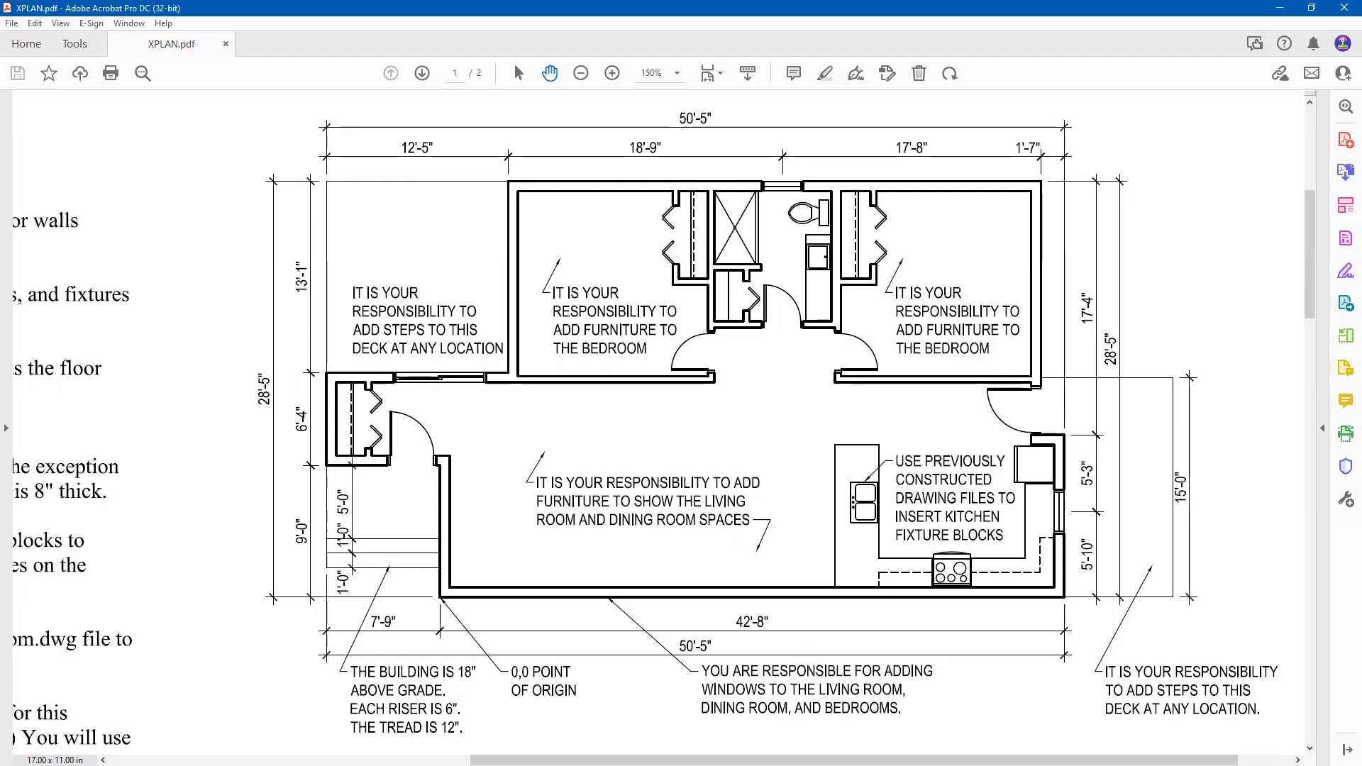
click(596, 765)
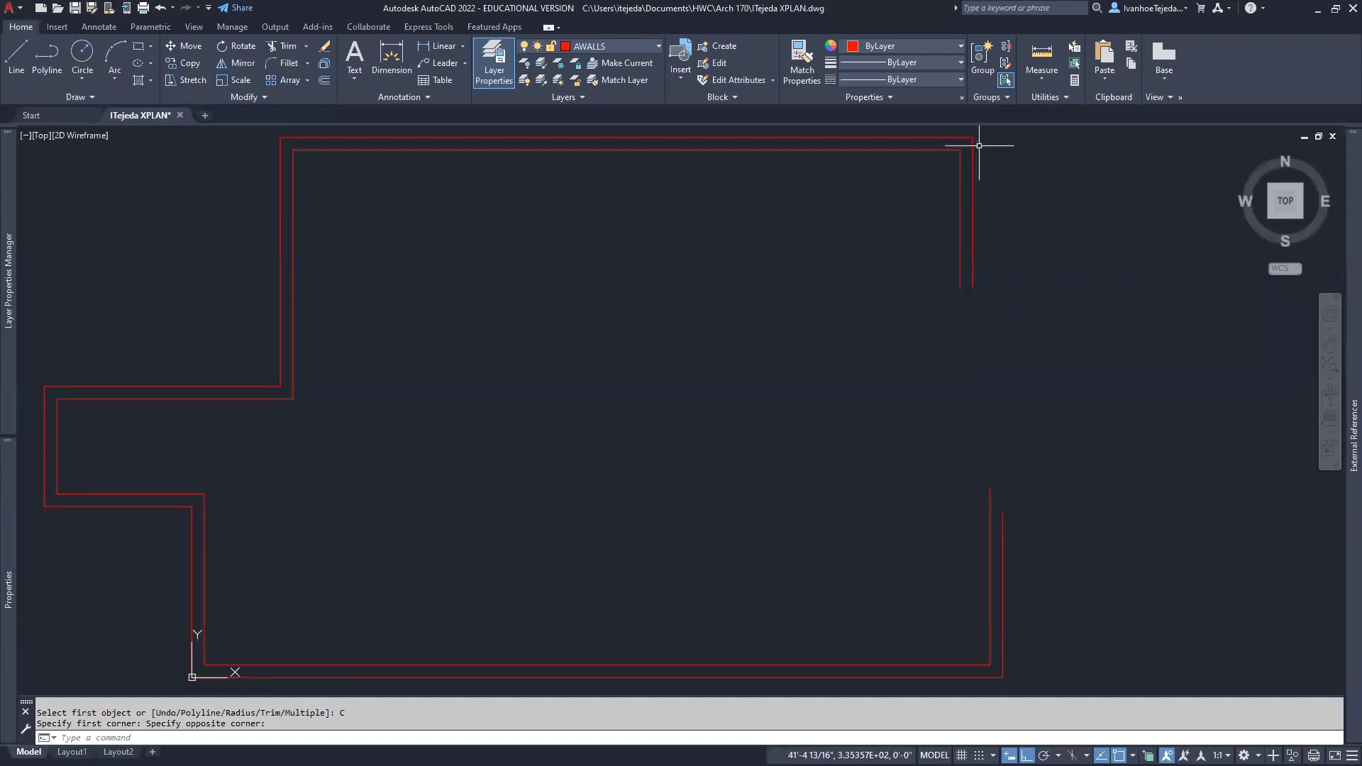
text(L)
key(Return)
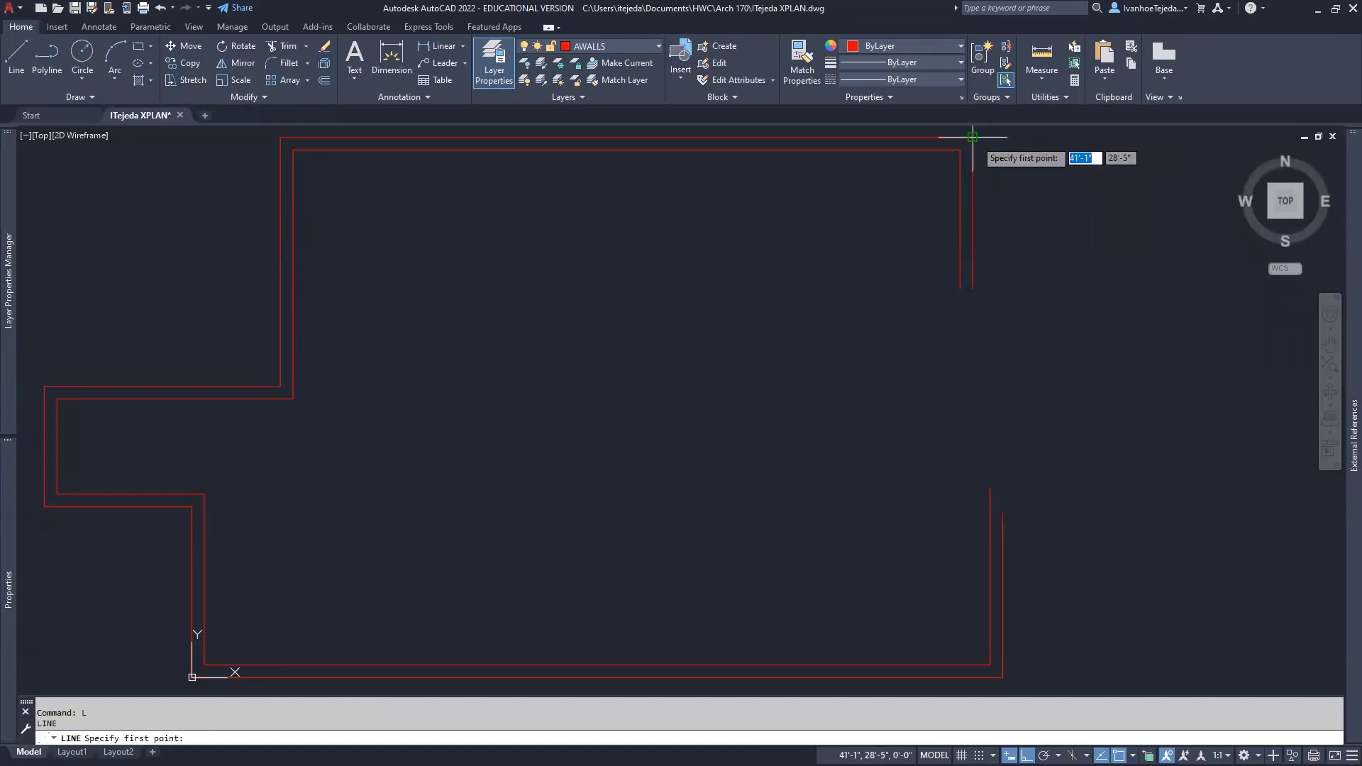
click(973, 136)
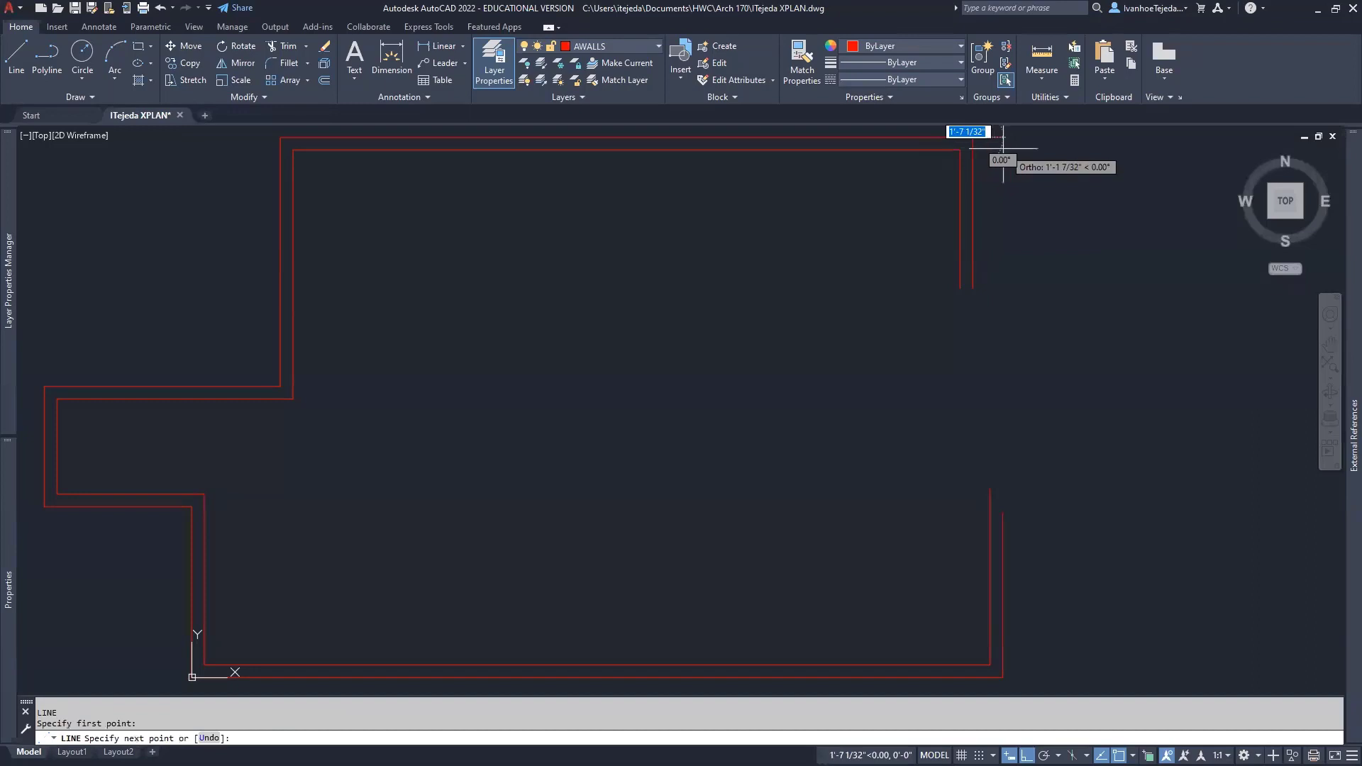
click(1039, 137)
key(Return)
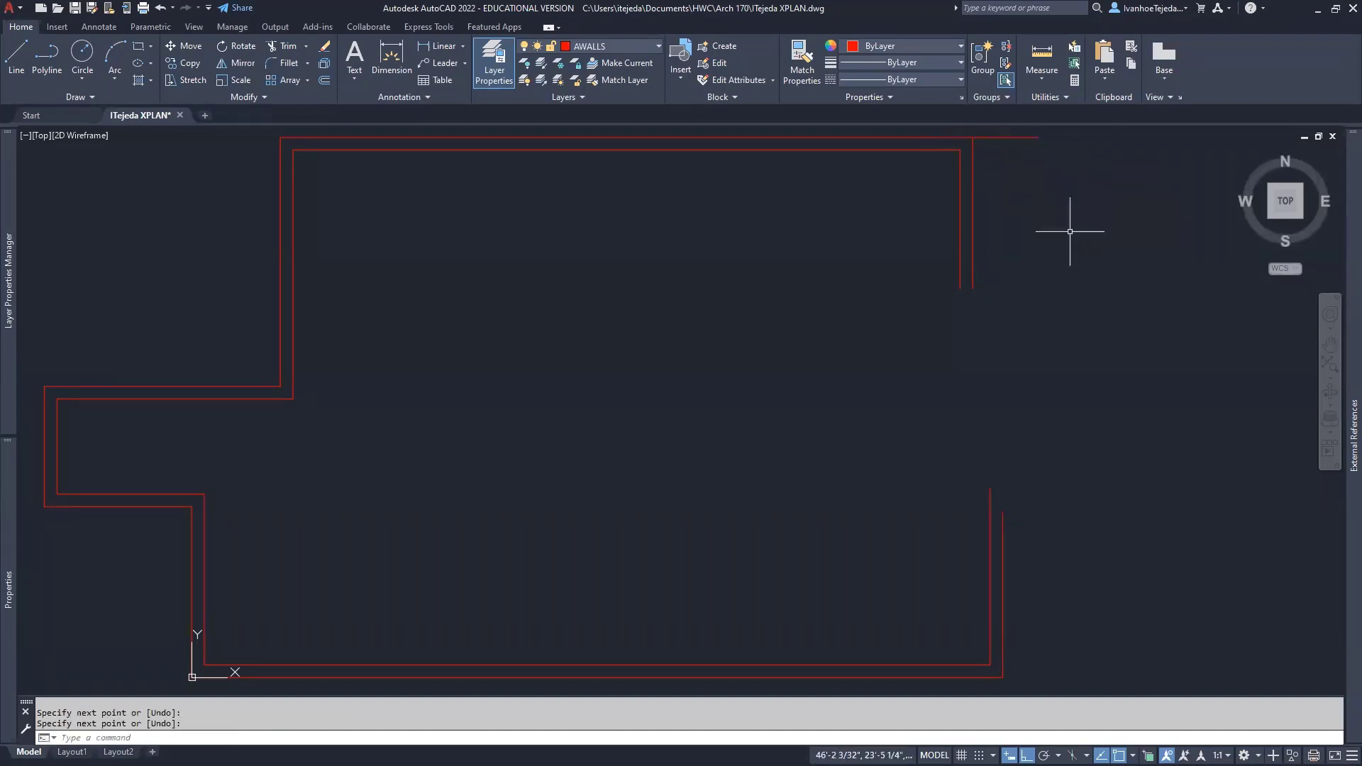
Step: Move the short horizontal line straight down 17'4" from the rear wall's outer line
middle_drag(1069, 232, 1047, 266)
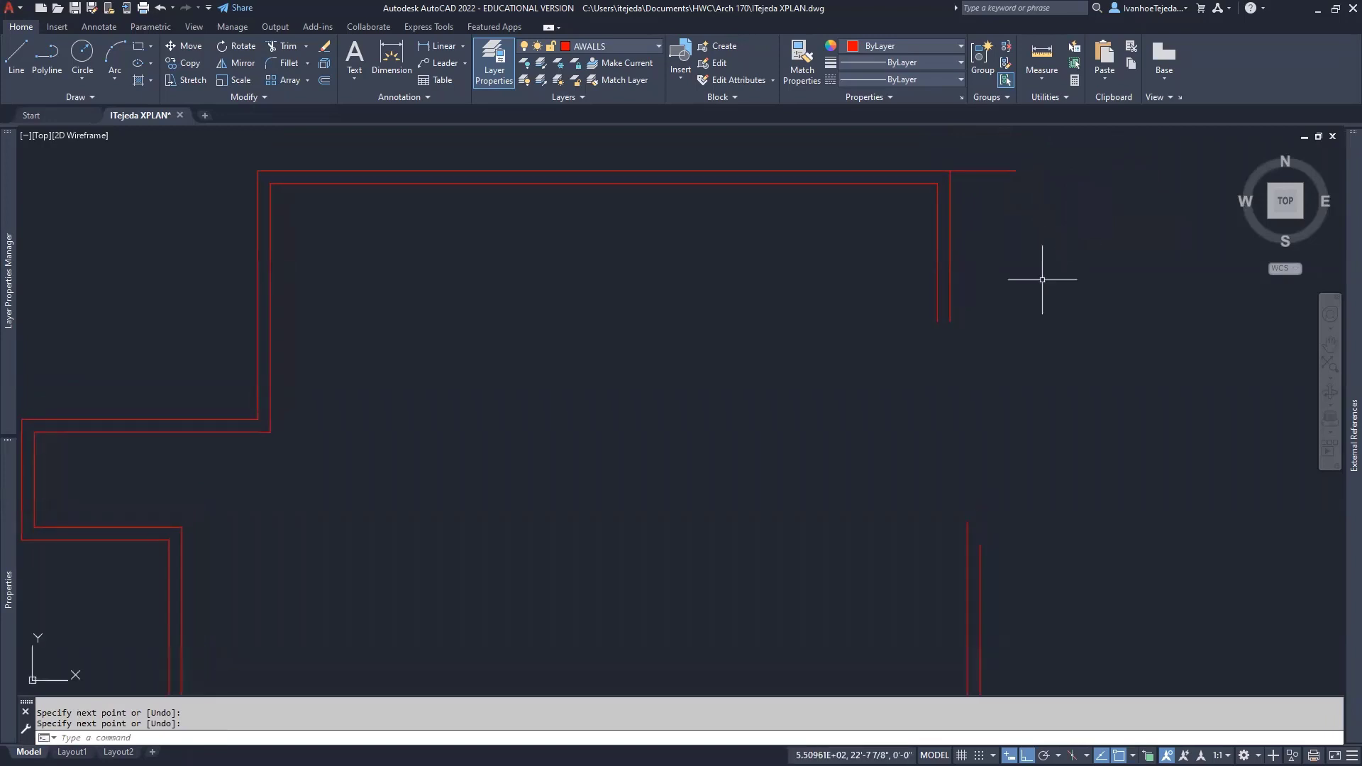
text(m)
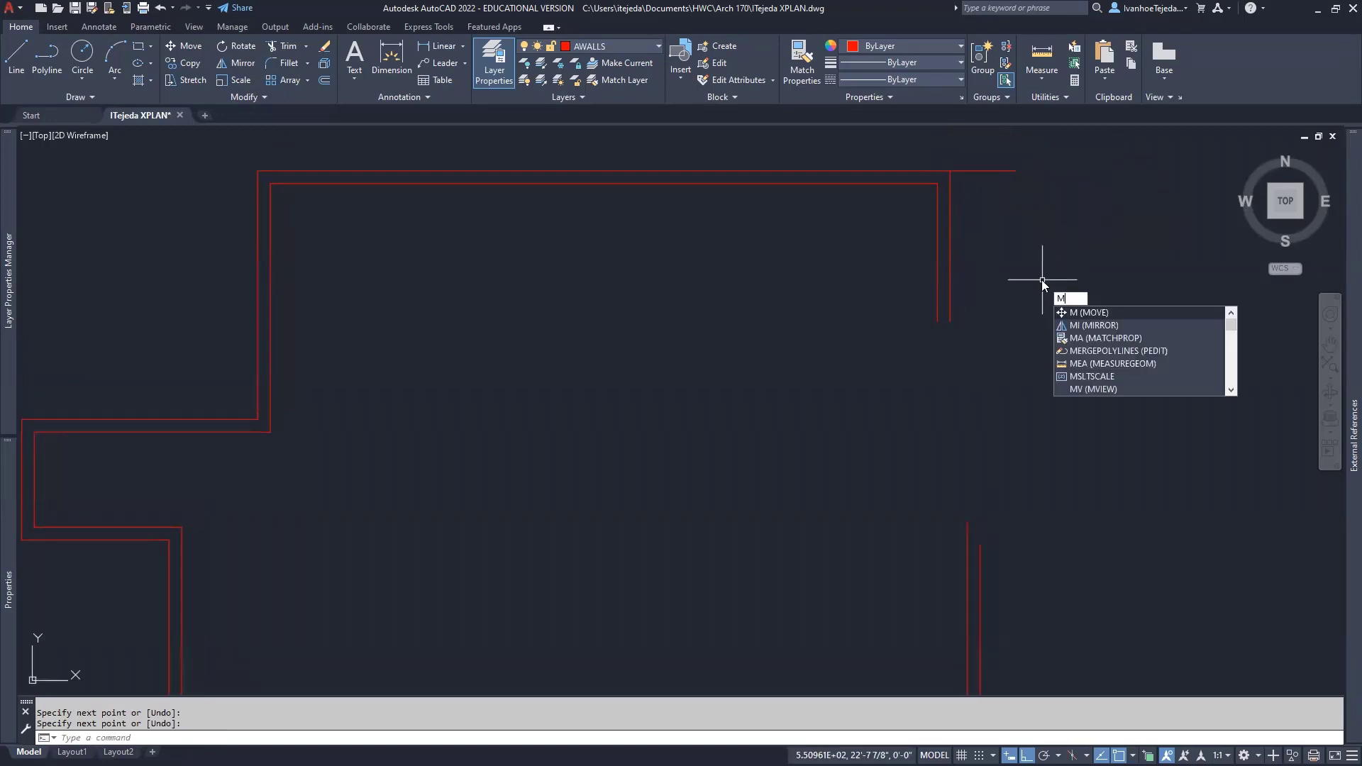
key(Return)
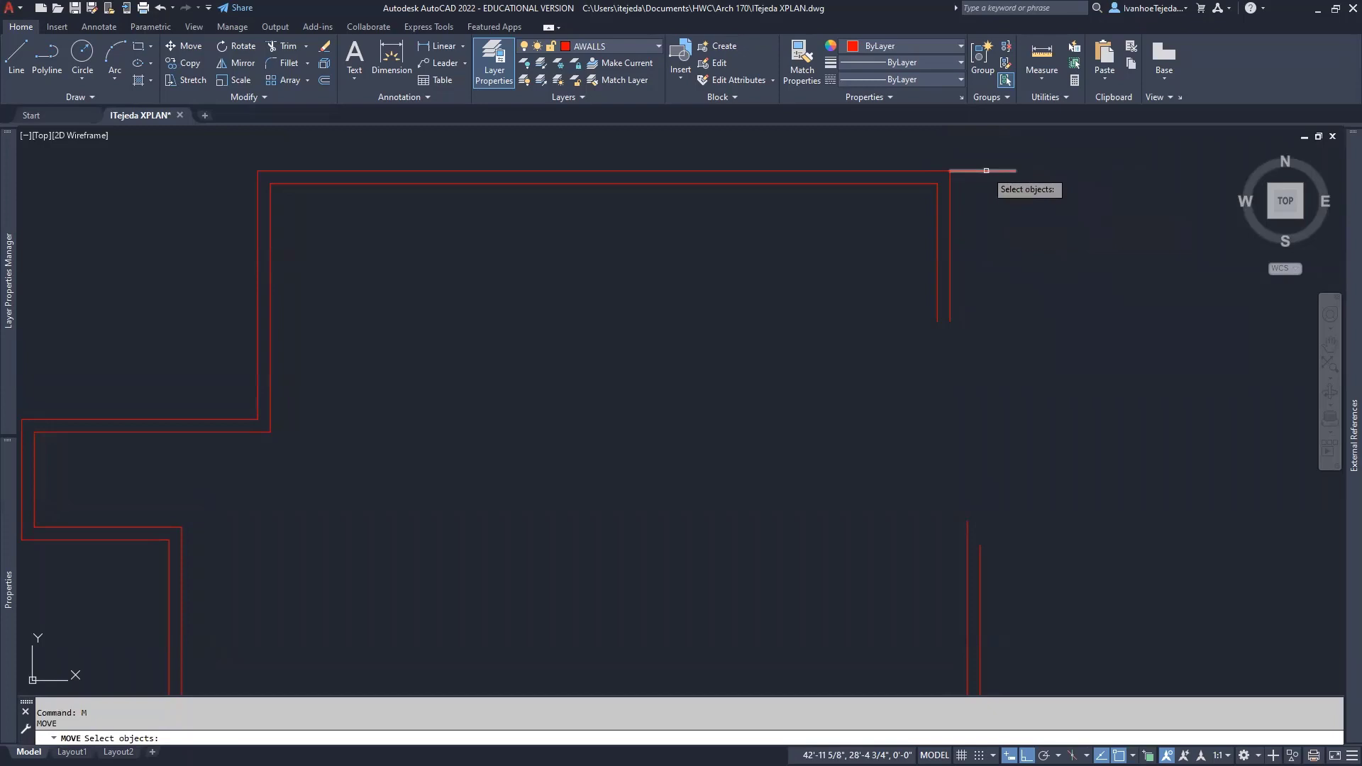
click(986, 171)
key(Return)
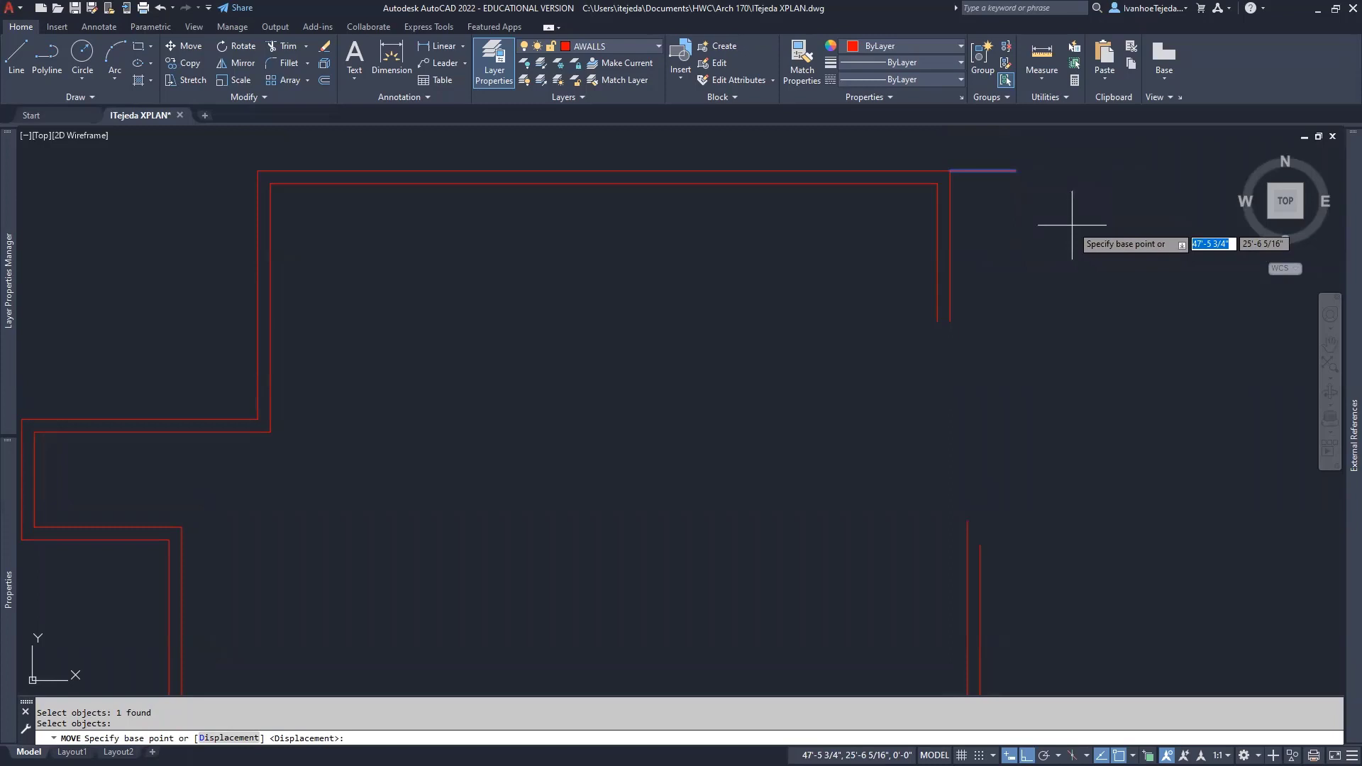
click(1072, 225)
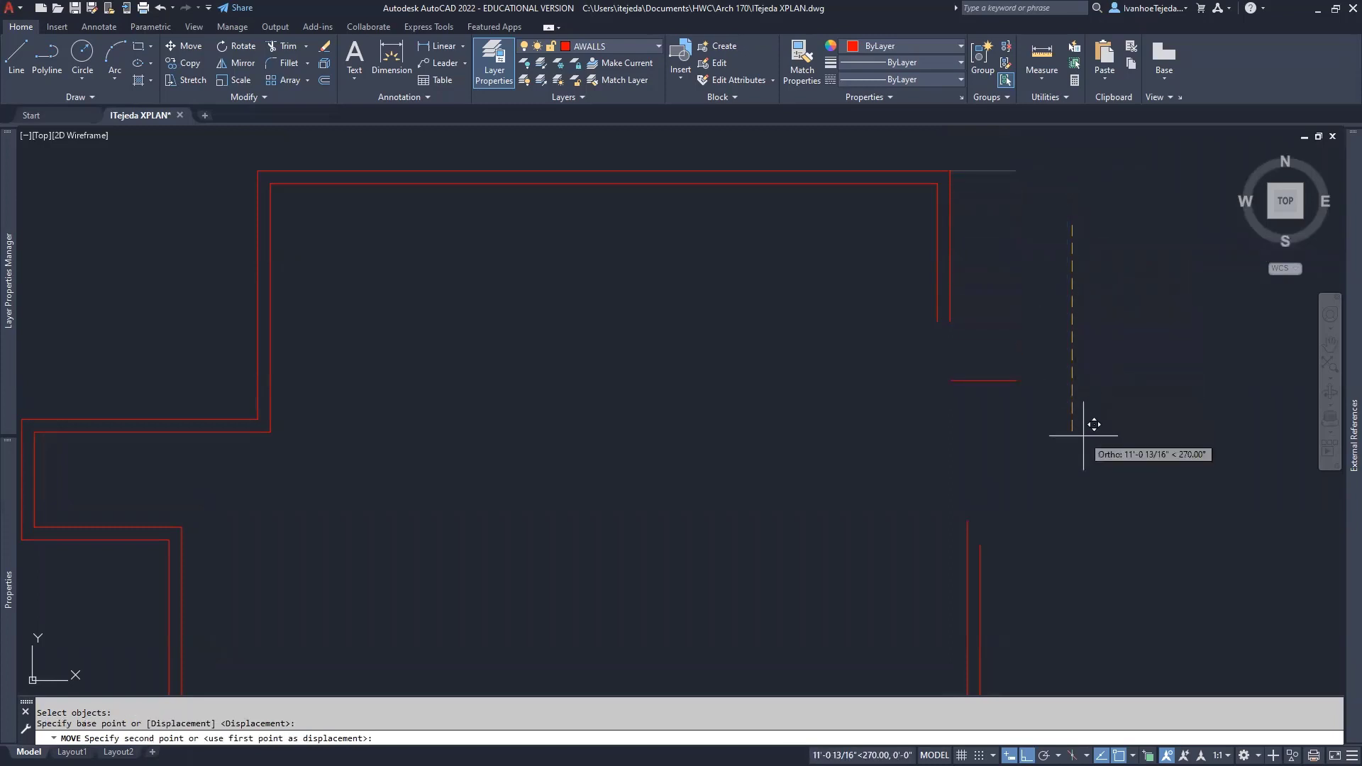
text(17)
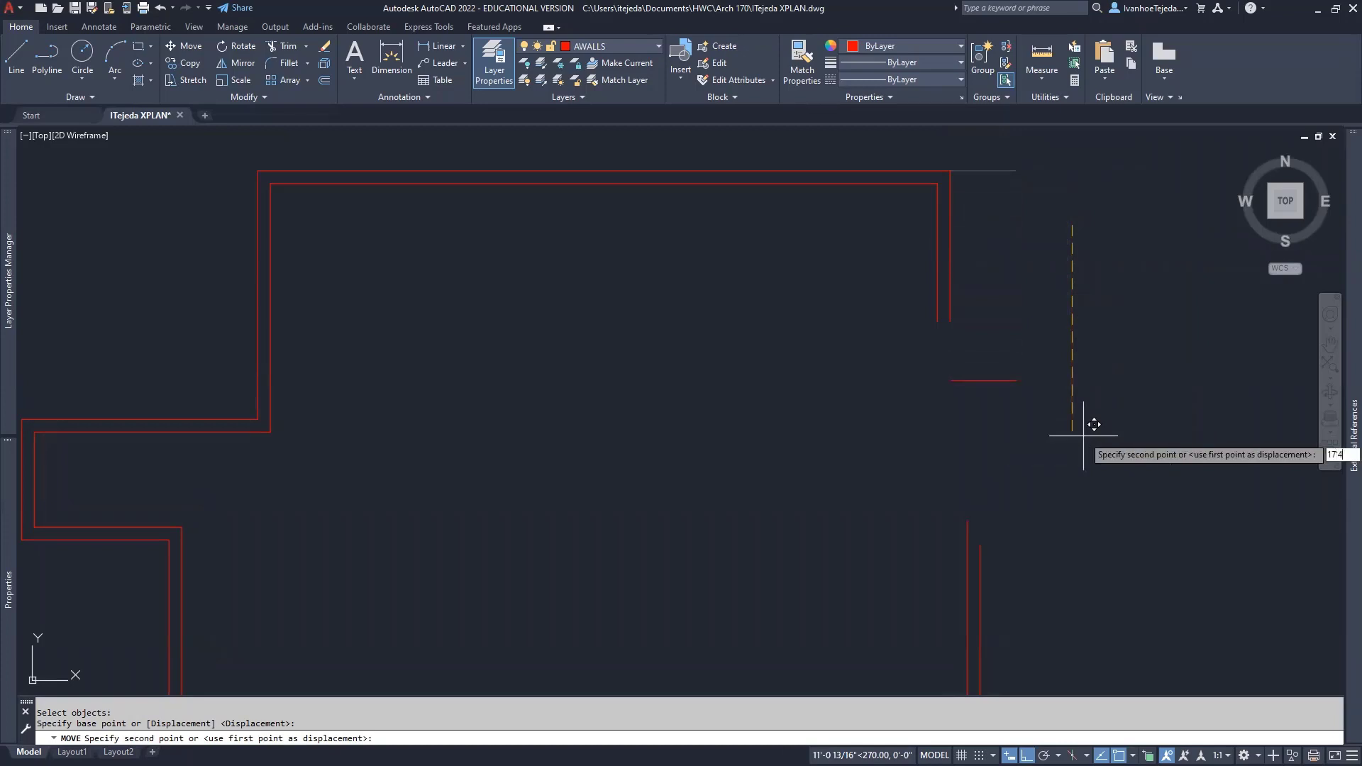
text('4)
key(Return)
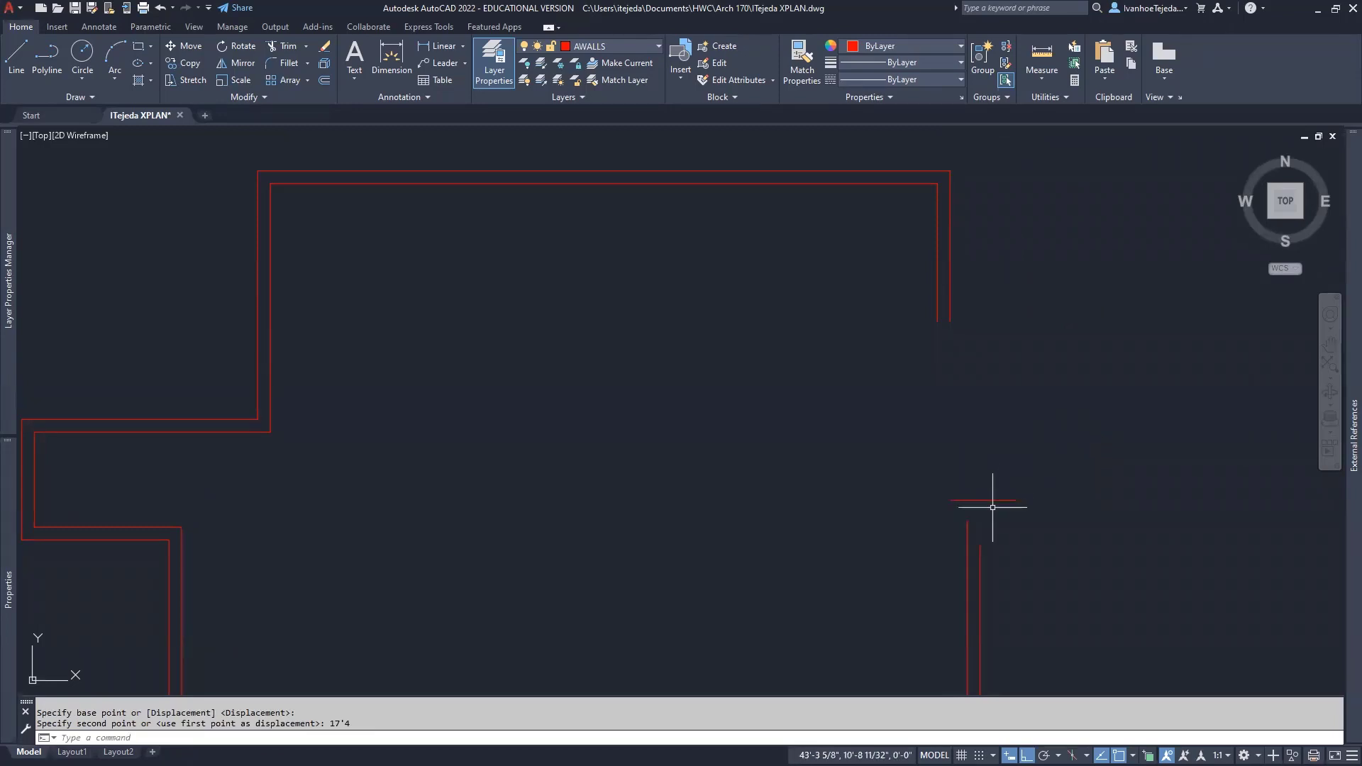
Step: Offset the moved horizontal line 8" downward to give the jog wall its thickness
text(o)
key(Return)
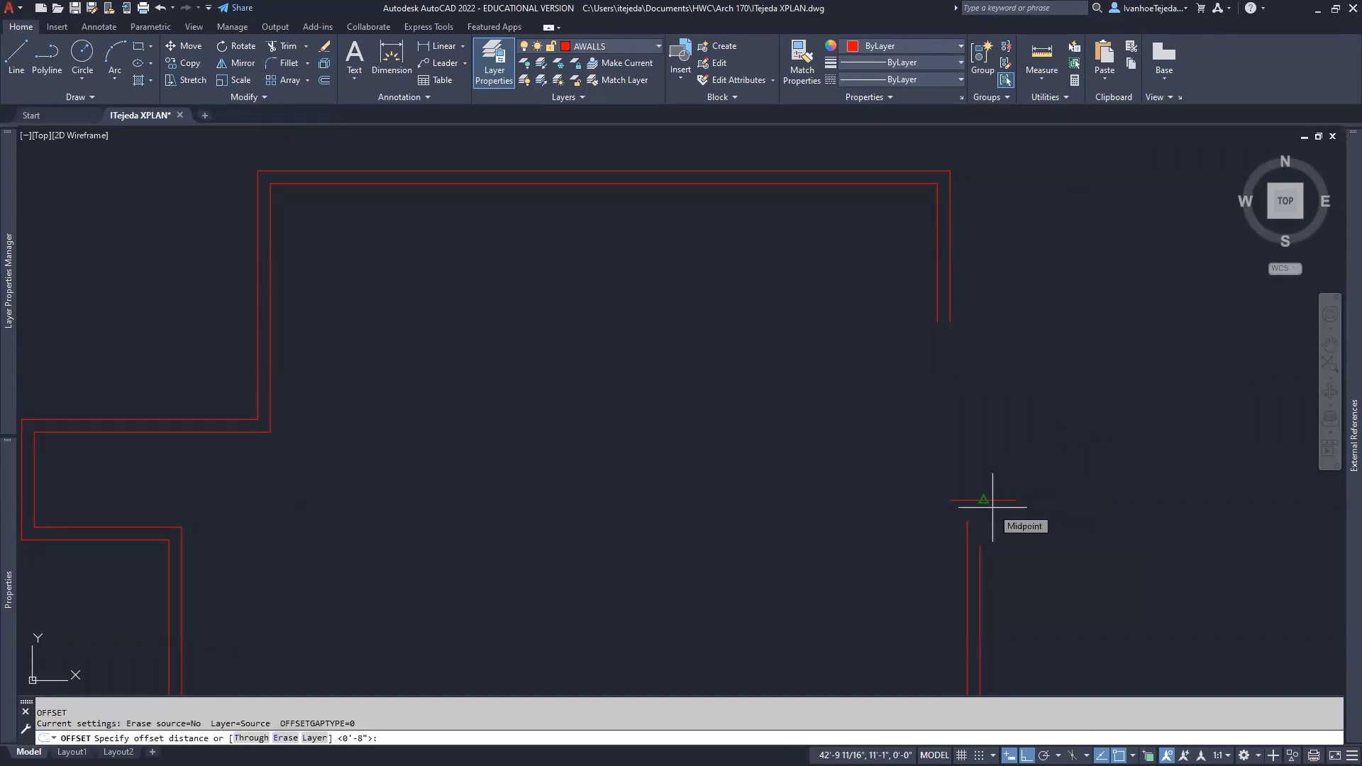
key(Return)
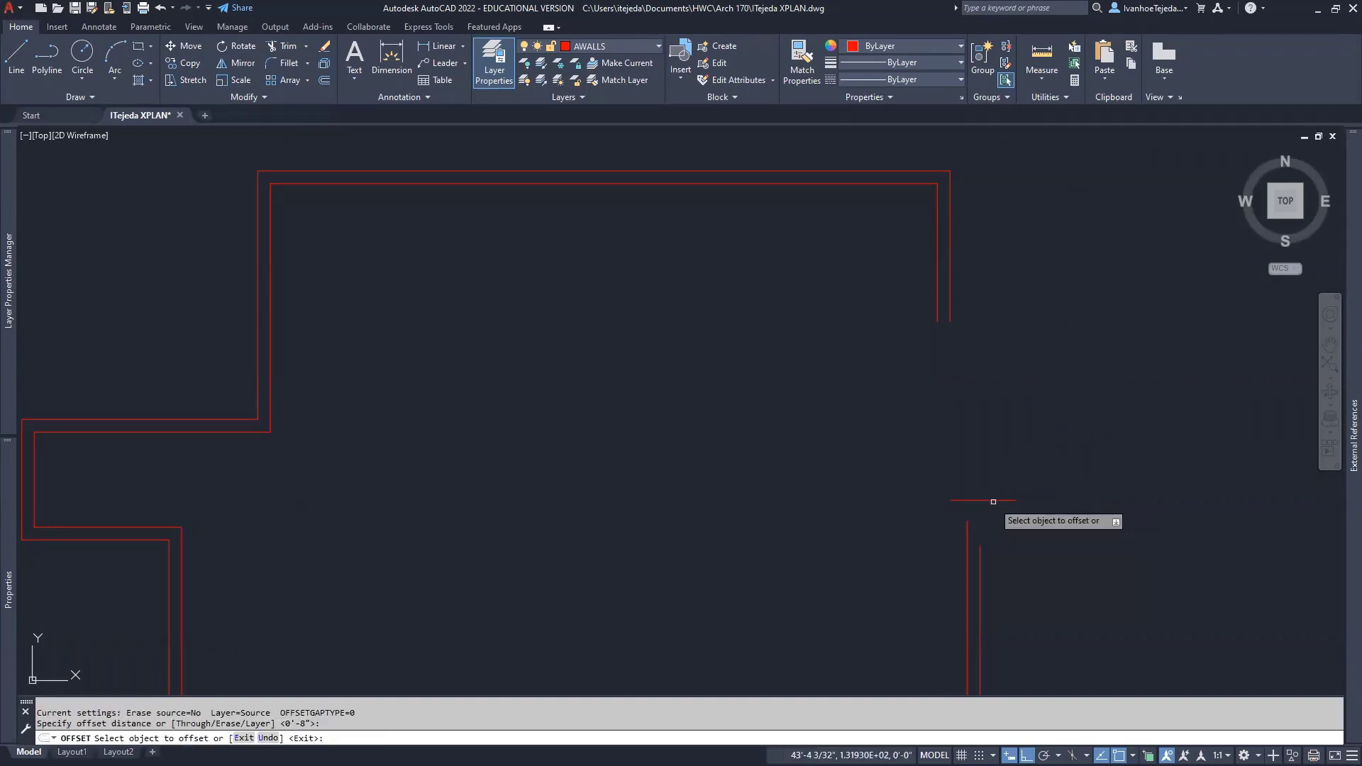
click(992, 504)
click(992, 539)
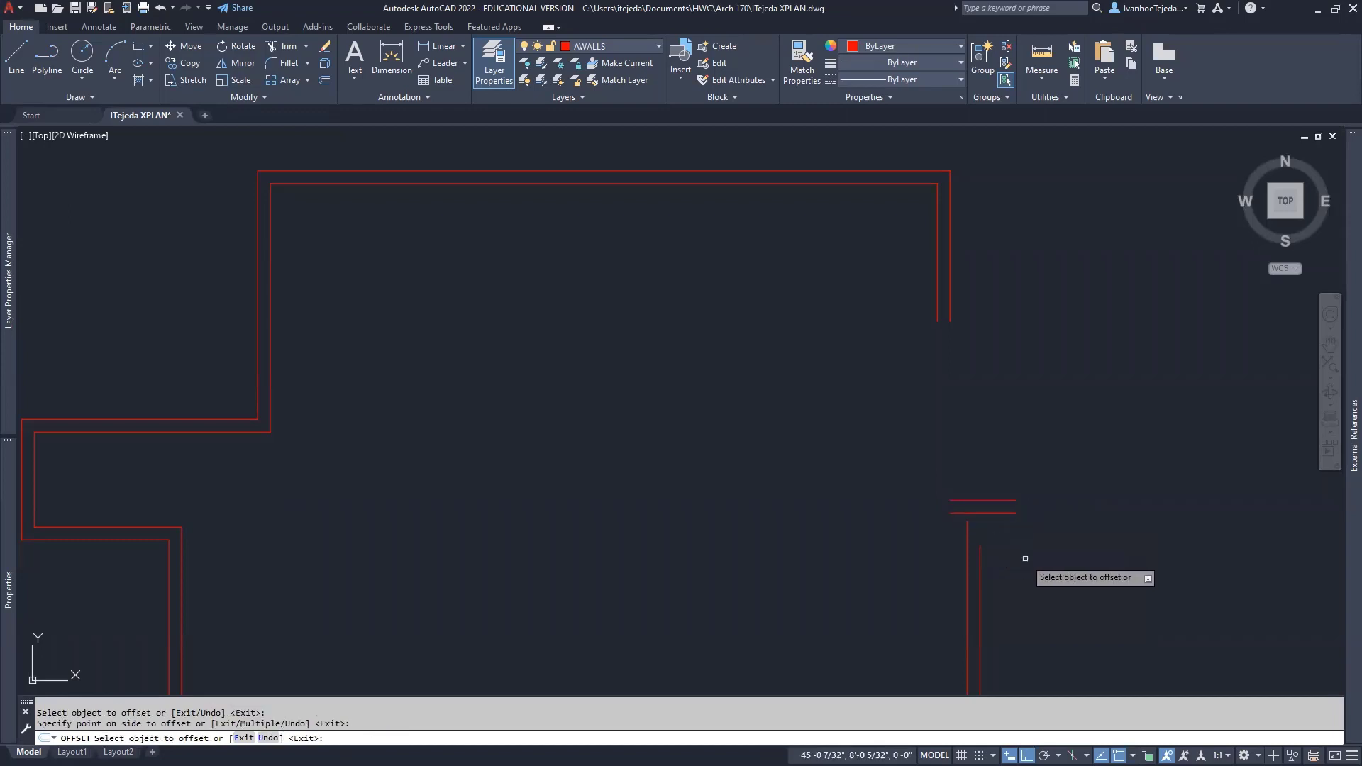
key(Return)
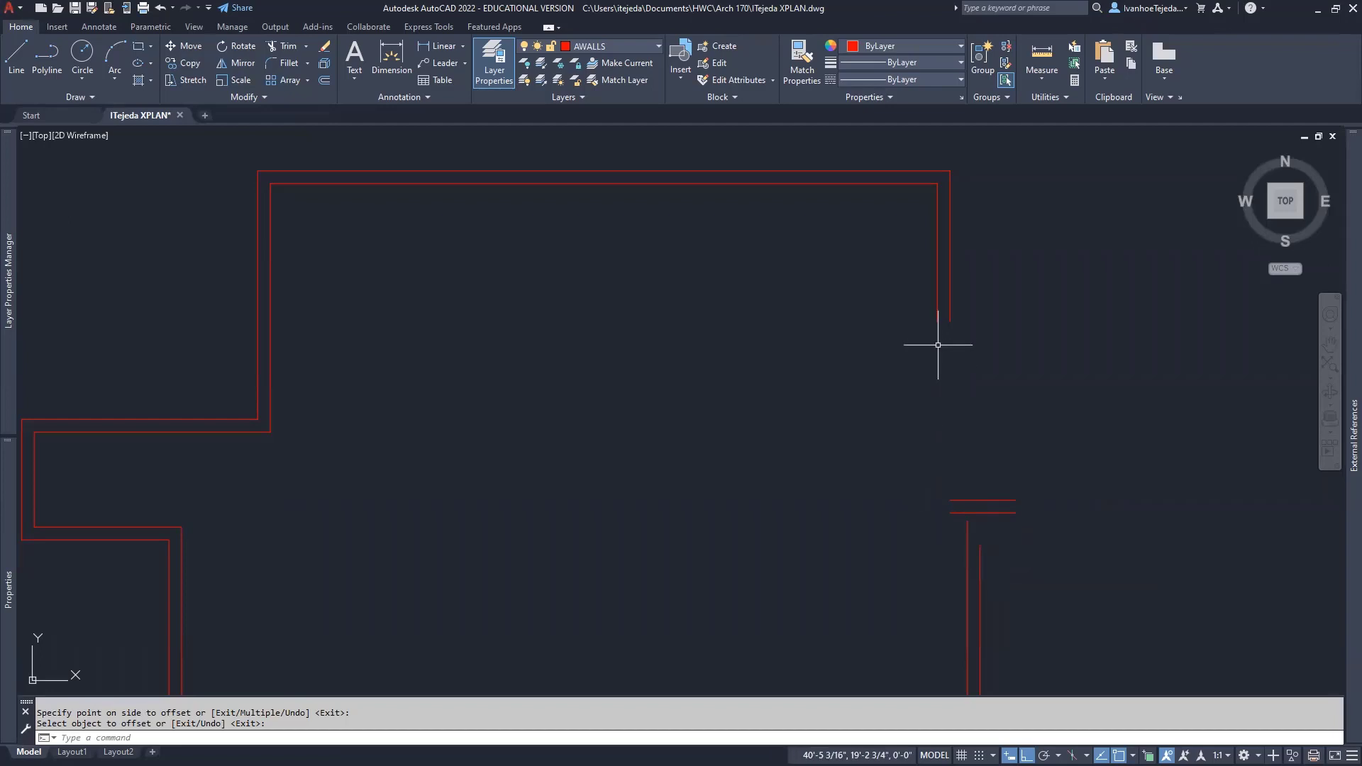
Step: Fillet the rear-right wall's inner line with the jog wall's lower line at zero radius
text(f)
key(Return)
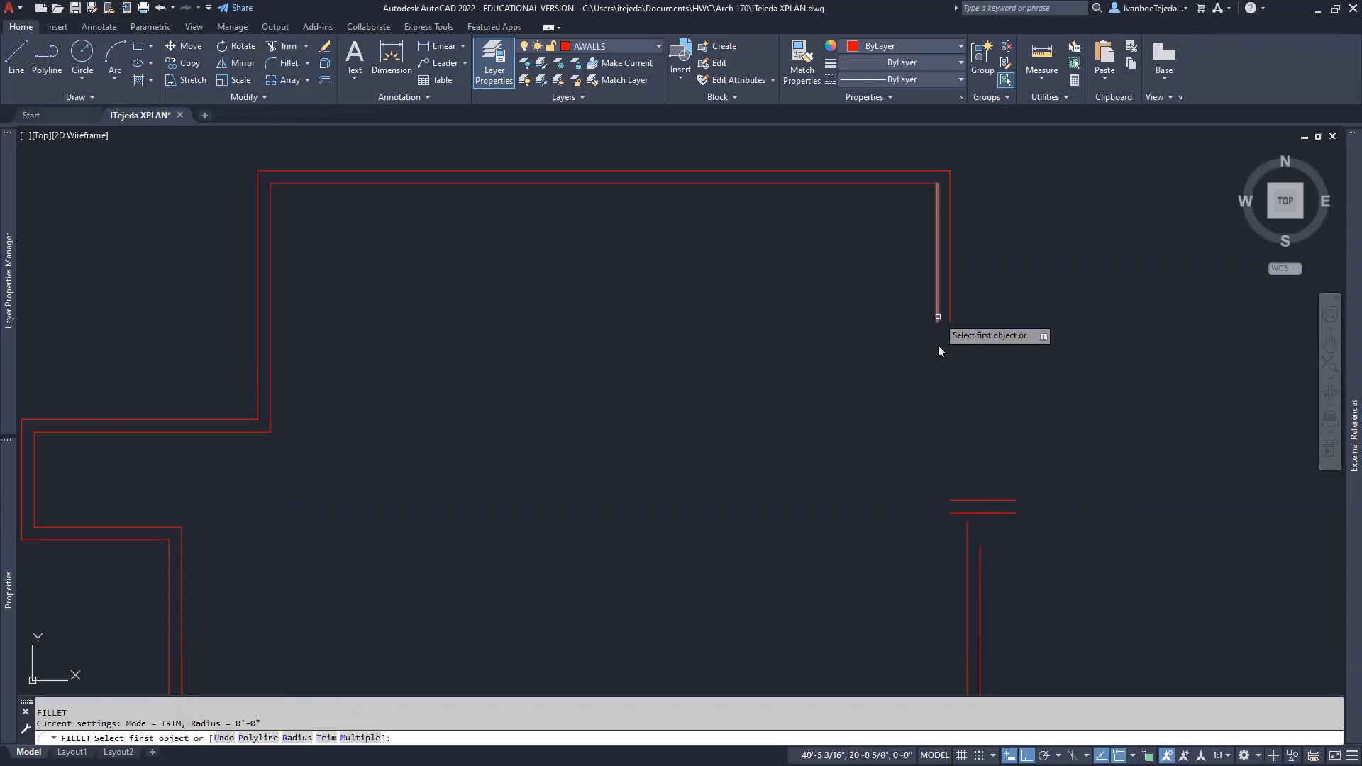
click(938, 317)
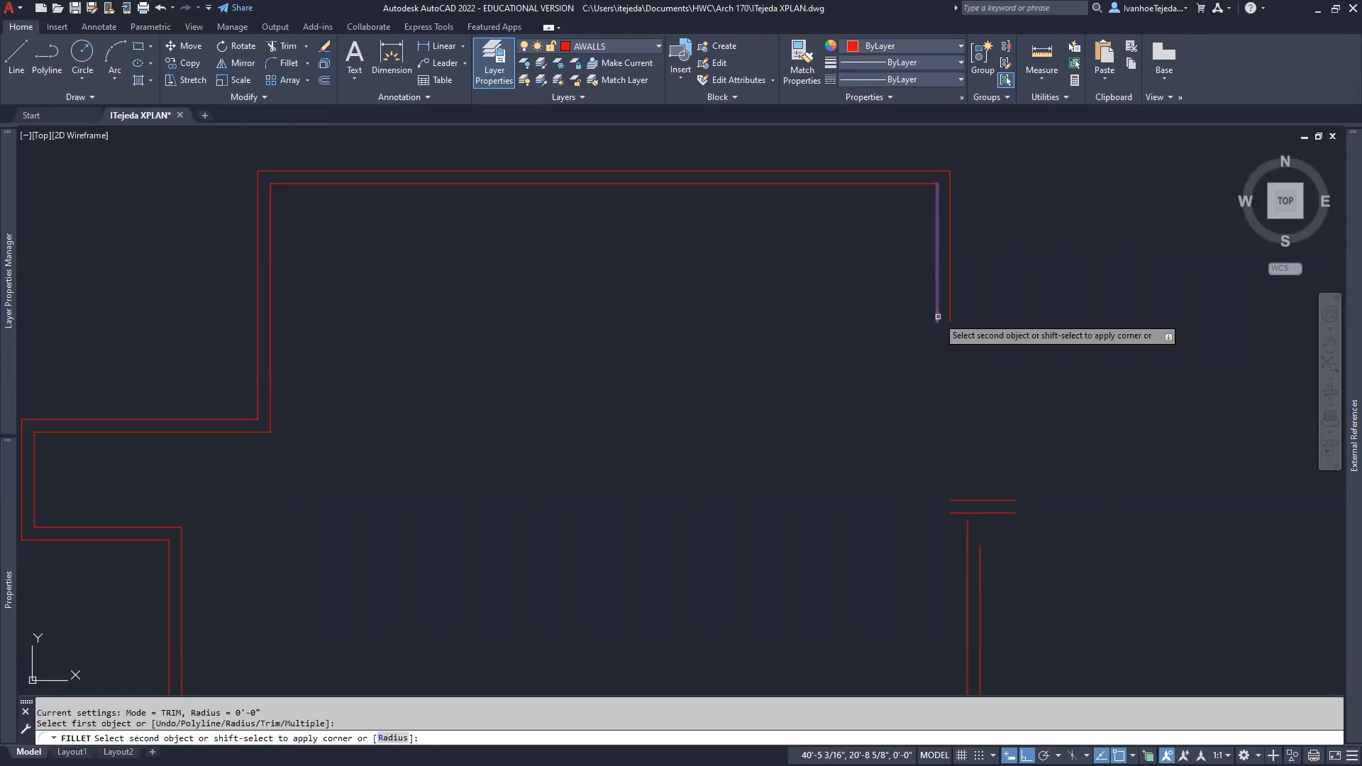
click(951, 512)
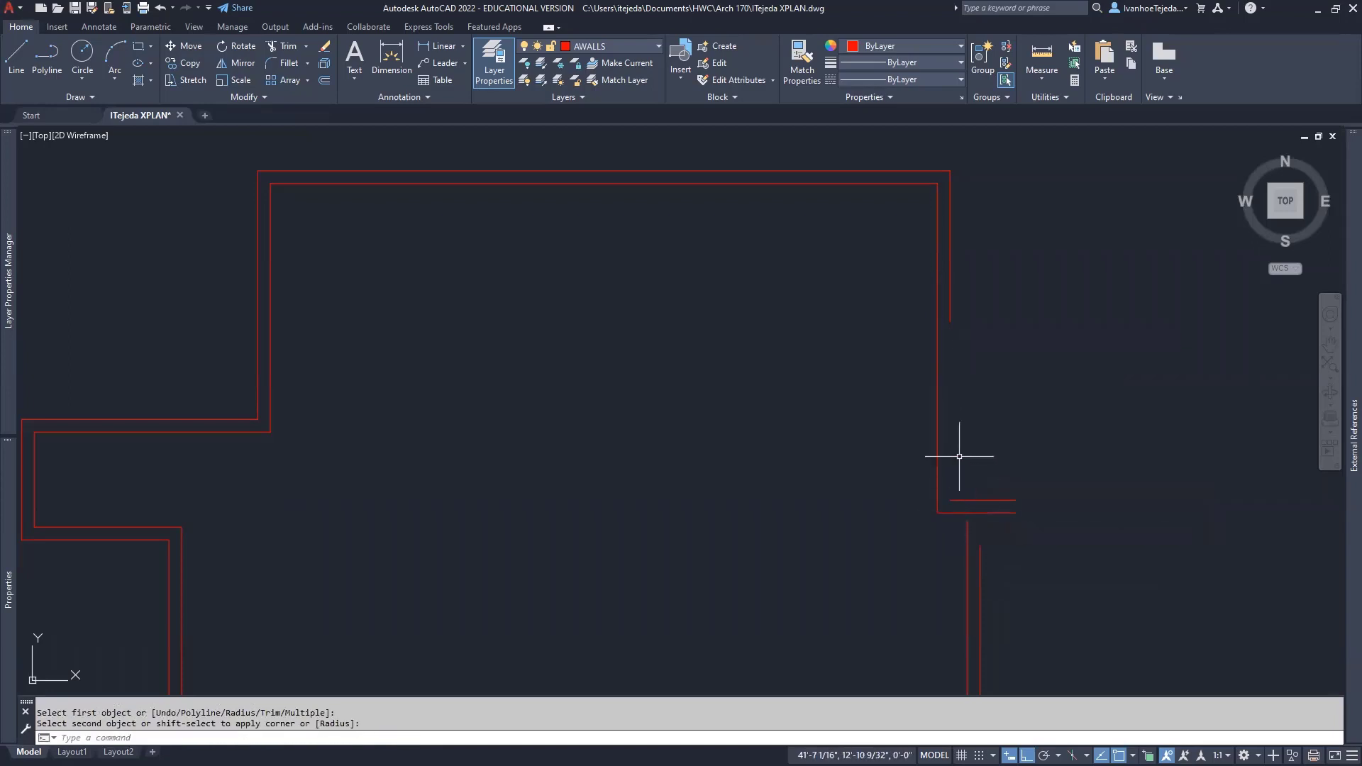
Step: Fillet the rear-right exterior wall's outer line with the jog wall's upper line at zero radius, using the Multiple option
right_click(963, 395)
click(996, 406)
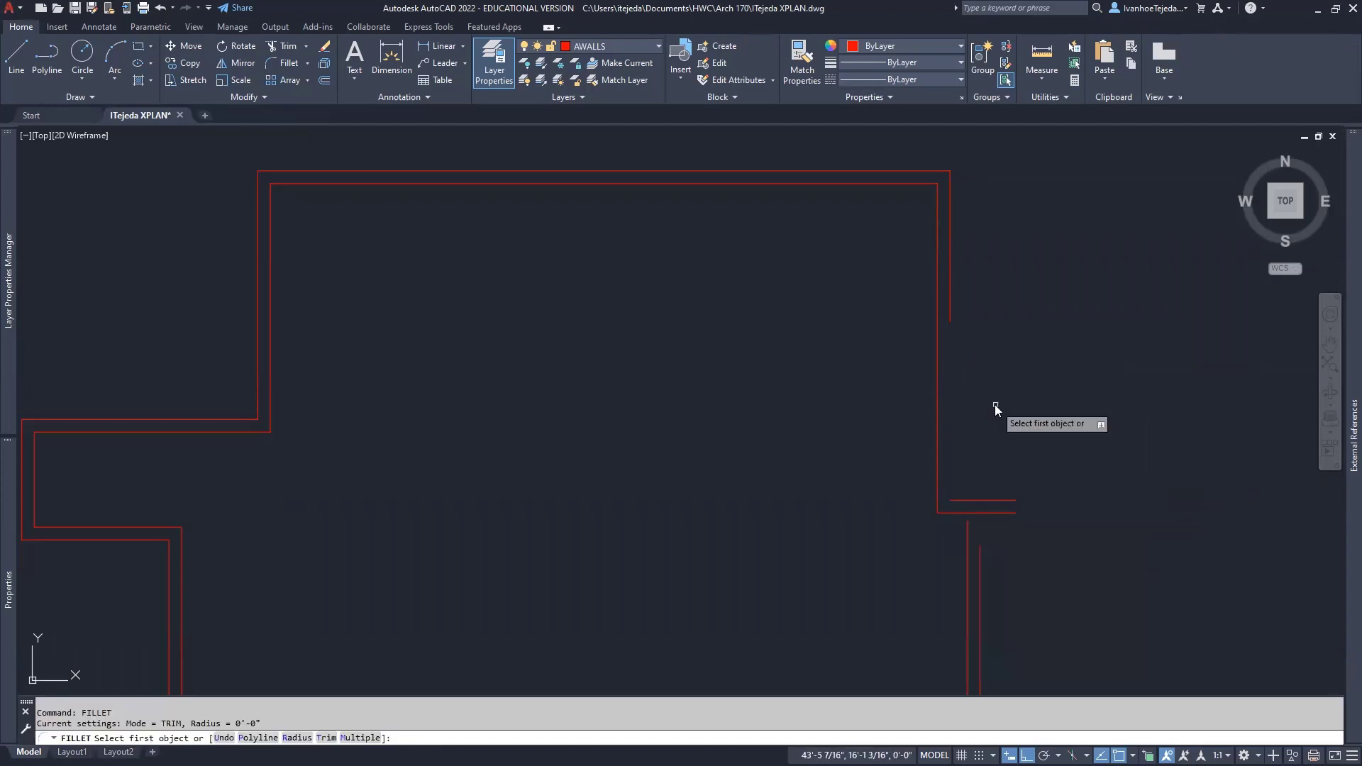
text(M)
key(Return)
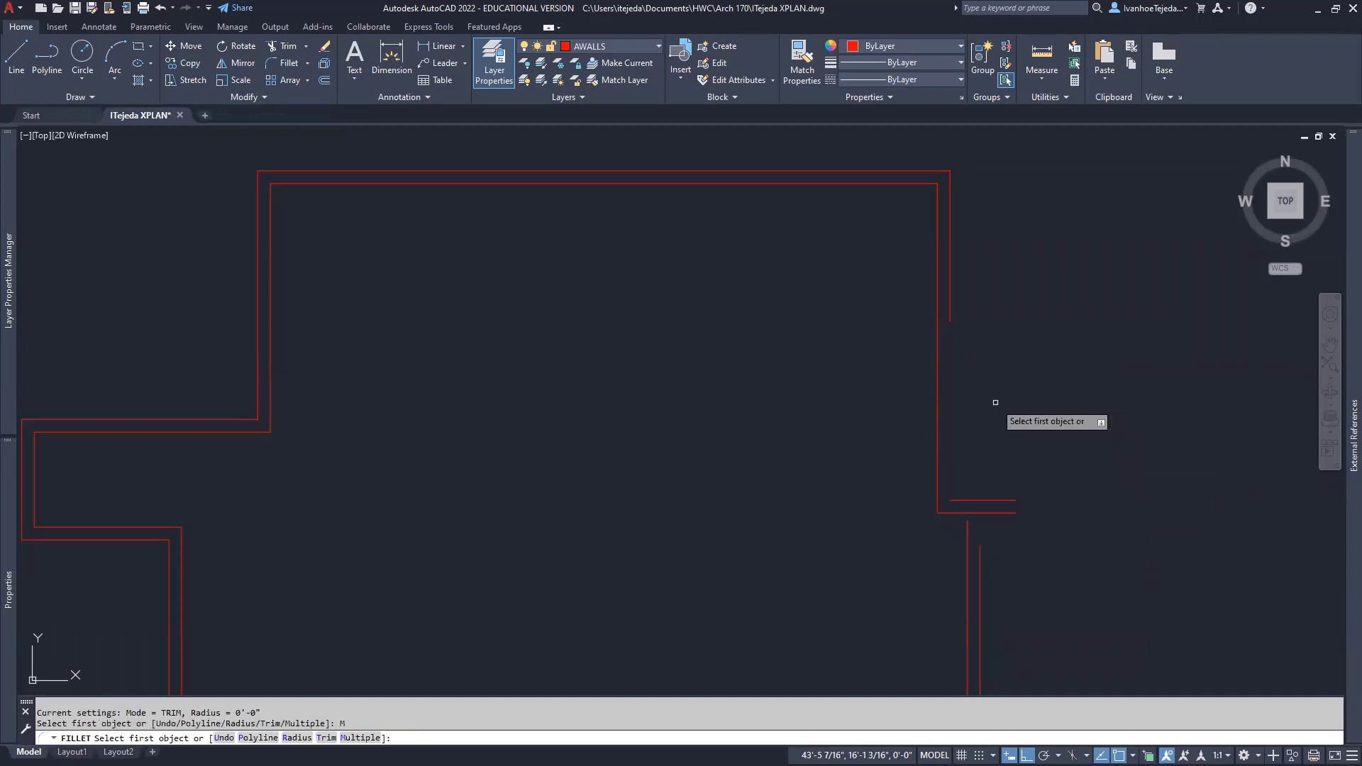
click(951, 320)
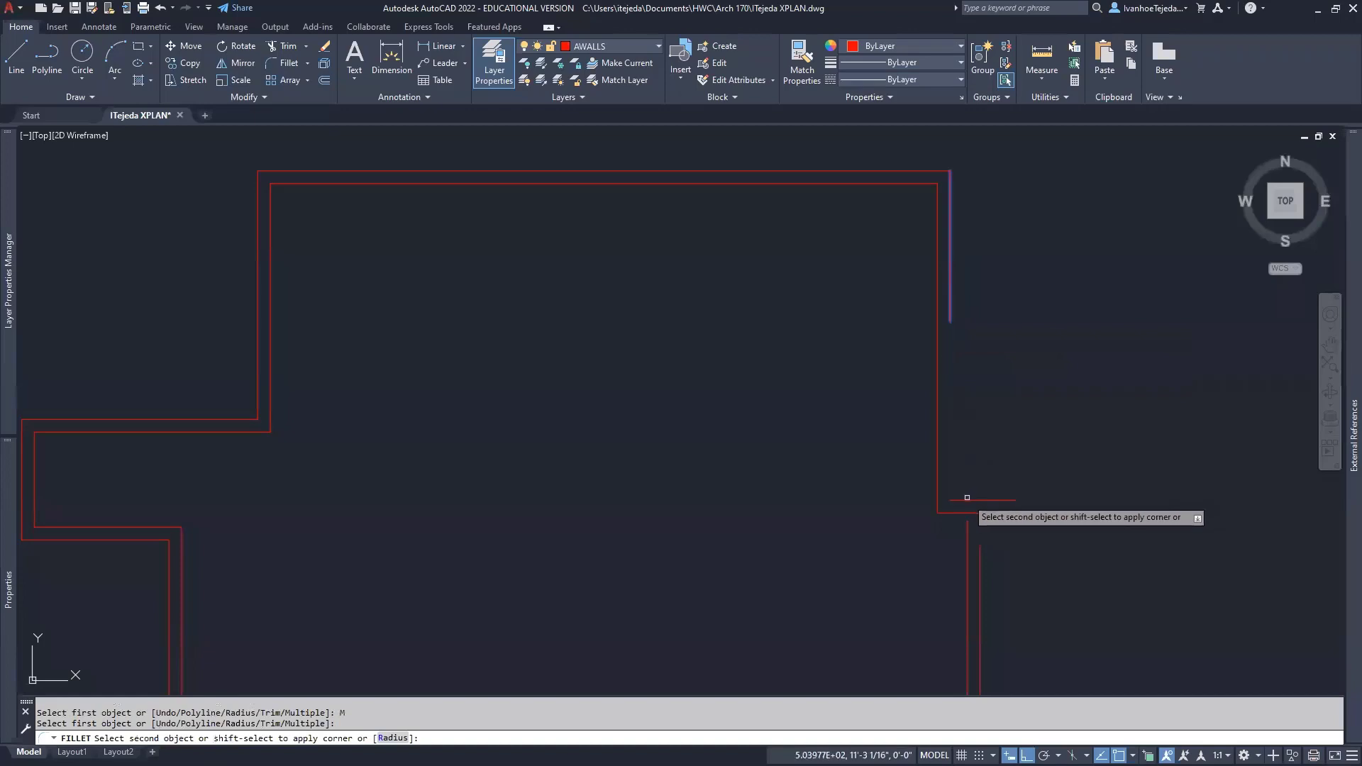
click(967, 500)
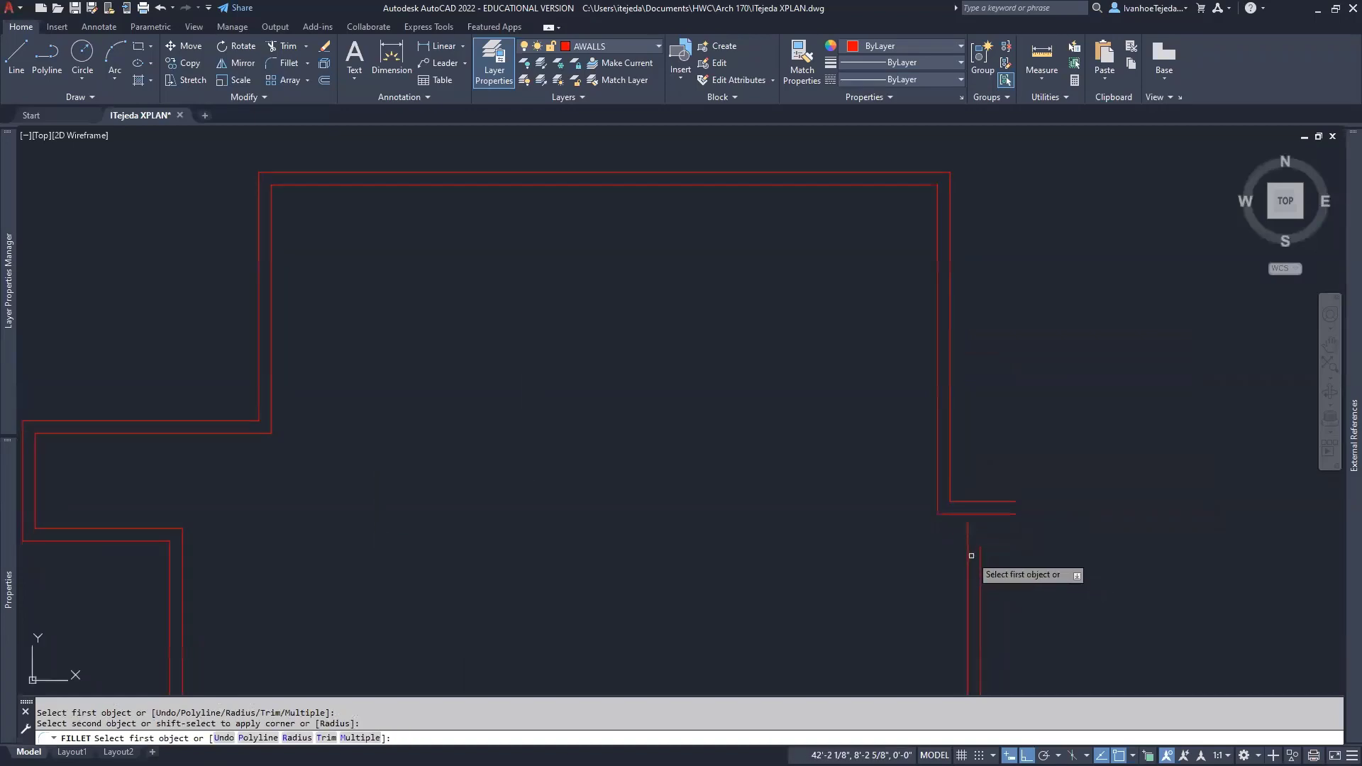
Step: Fillet the jog wall's two lines with the matching inner and outer lines of the lower-right exterior wall at zero radius
scroll(971, 556, up, 2)
middle_drag(1019, 574, 1000, 459)
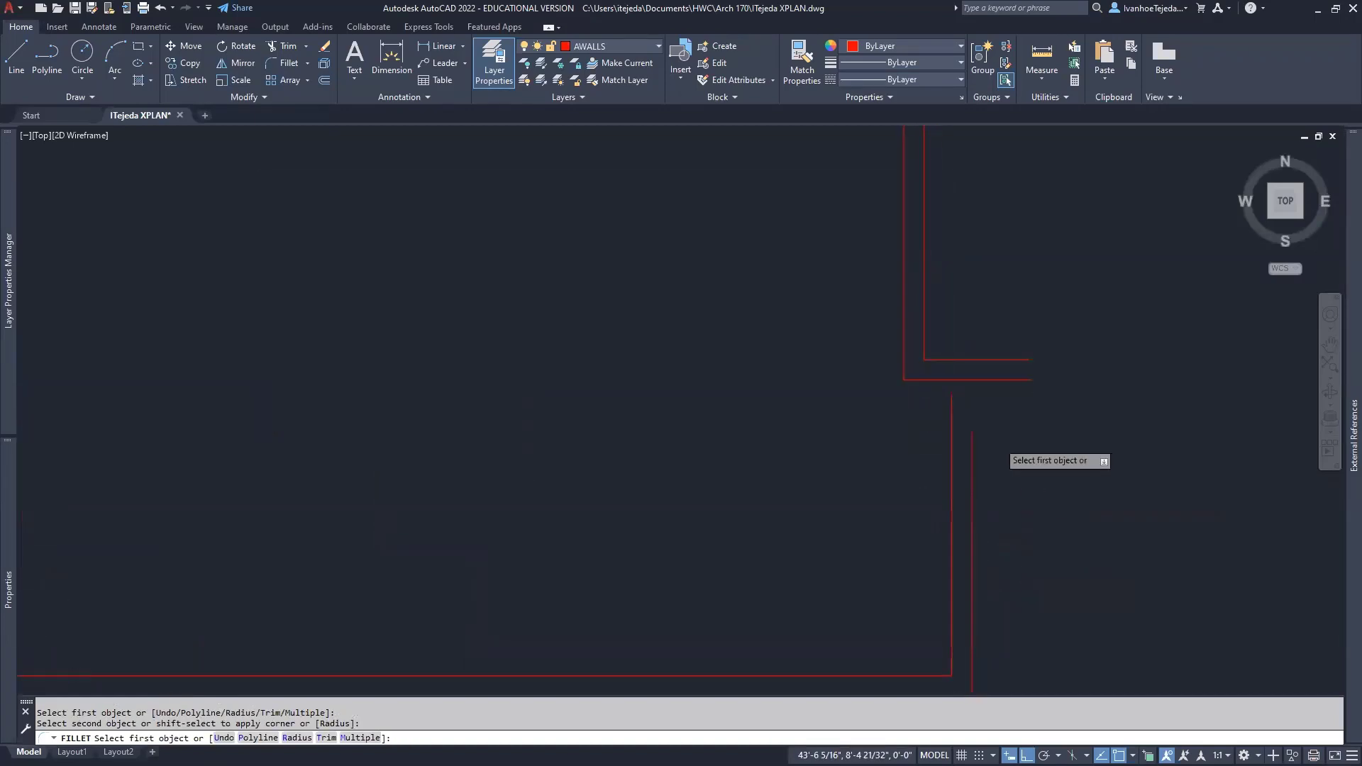
scroll(996, 436, up, 2)
click(884, 344)
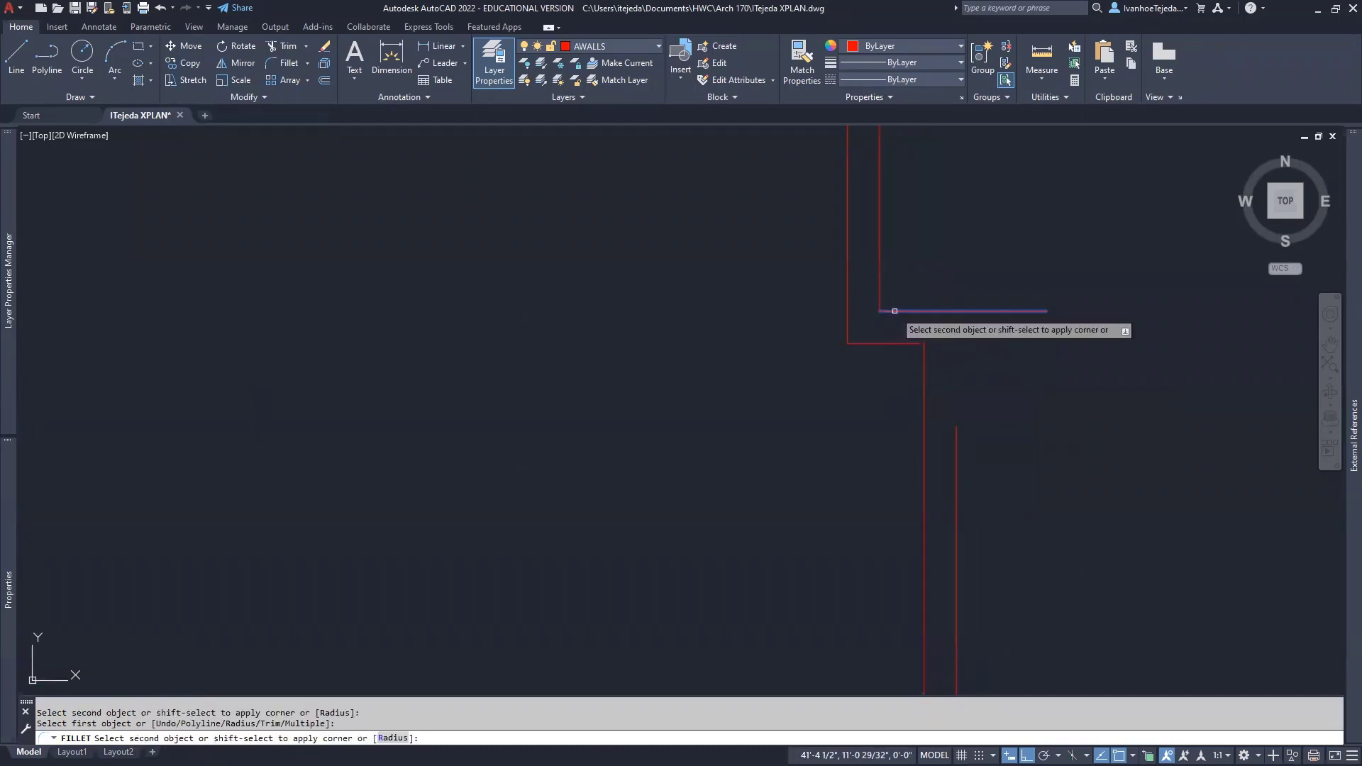
click(957, 444)
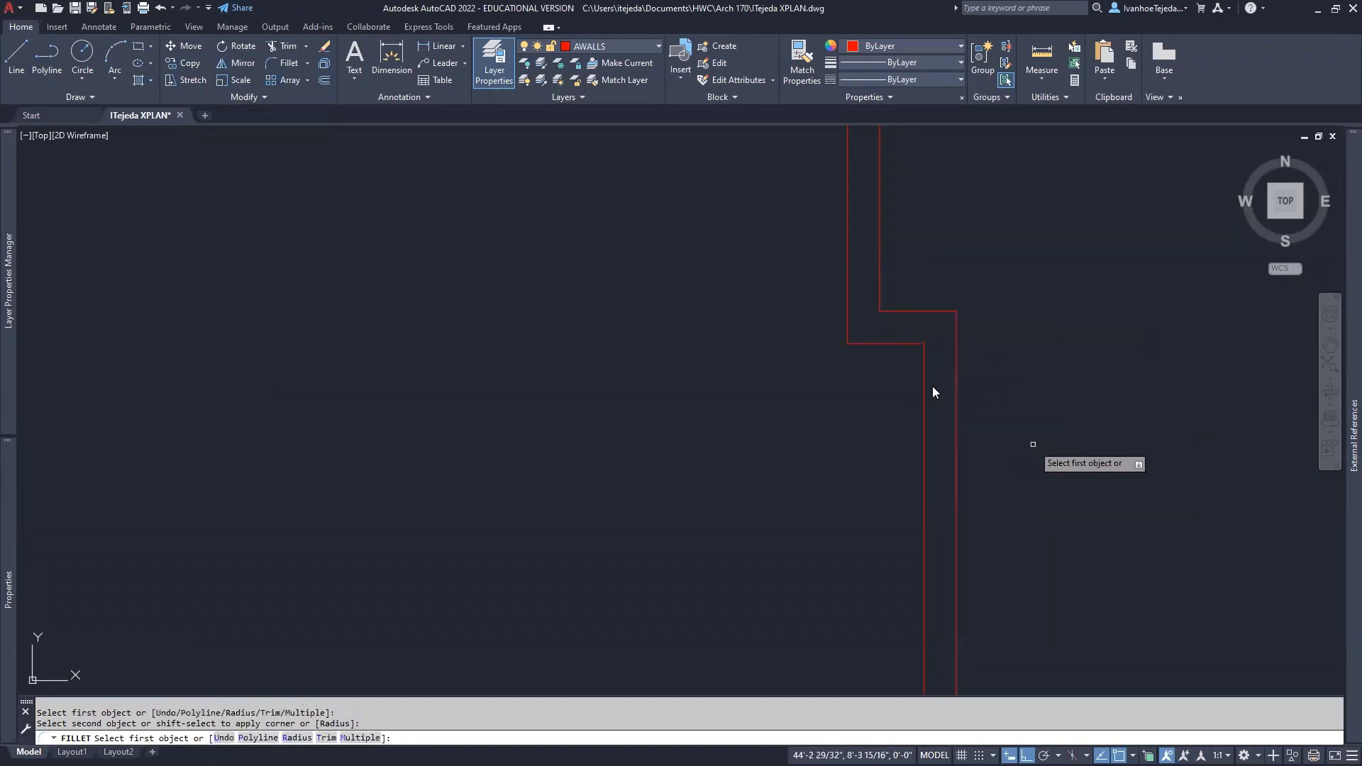
right_click(1033, 444)
click(1061, 452)
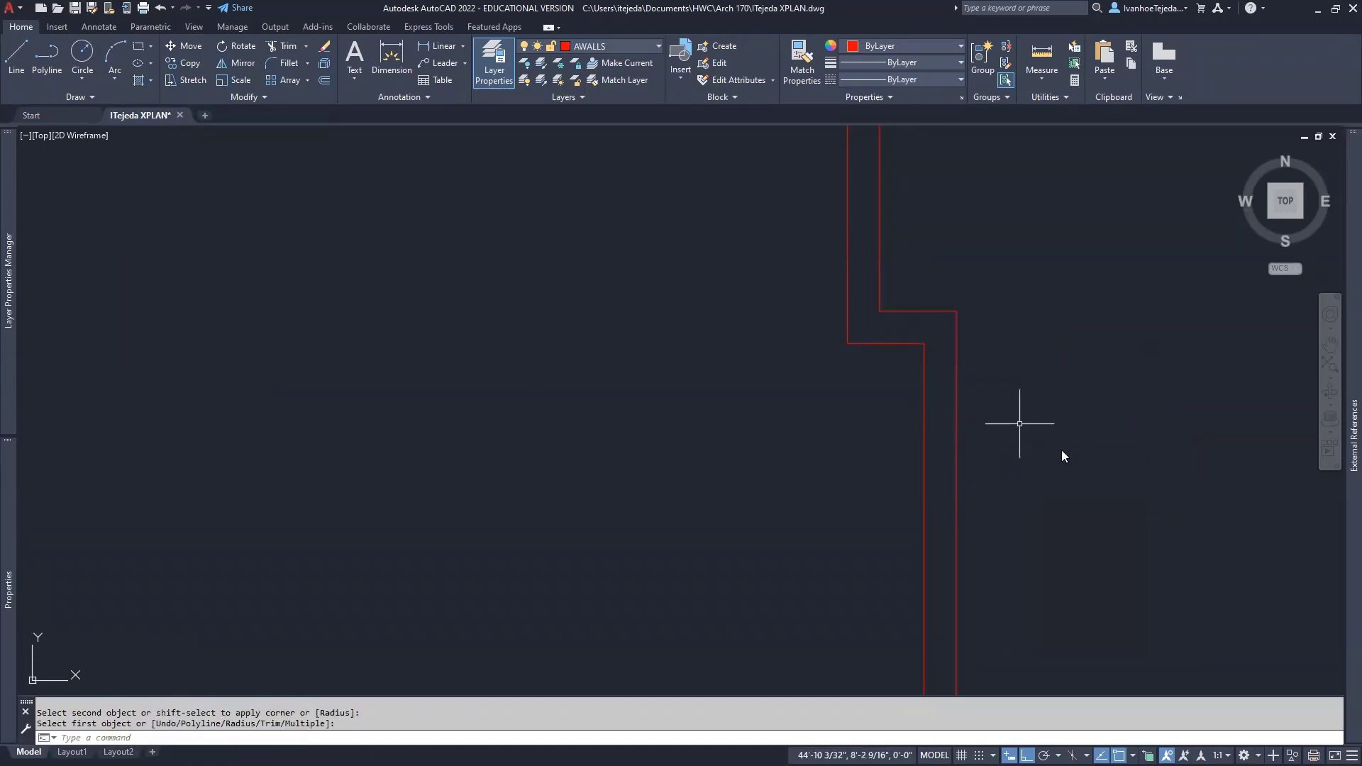
scroll(1003, 412, down, 6)
middle_drag(798, 355, 844, 405)
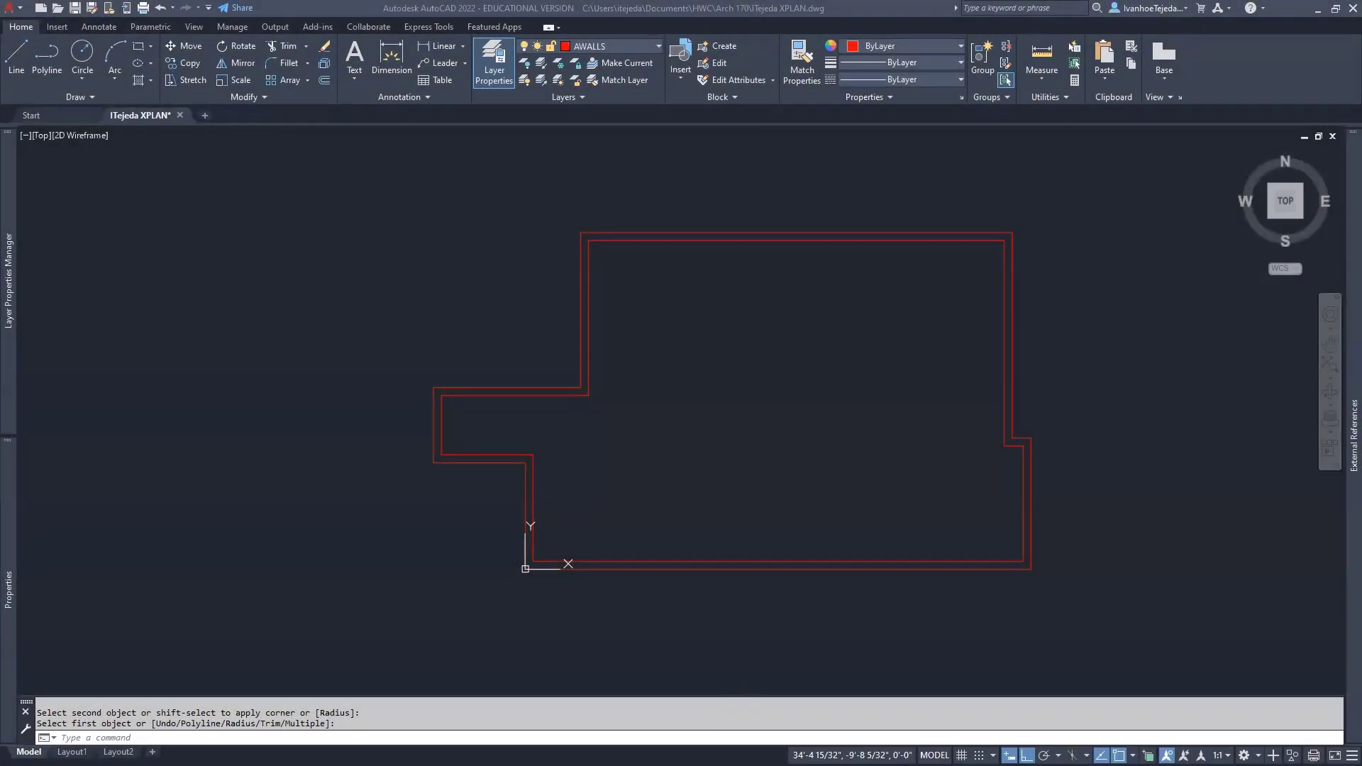
Step: Examine the interior wall layout and room dimensions on page 2 of XPLAN.pdf in Acrobat, and return to AutoCAD
key(alt+Tab)
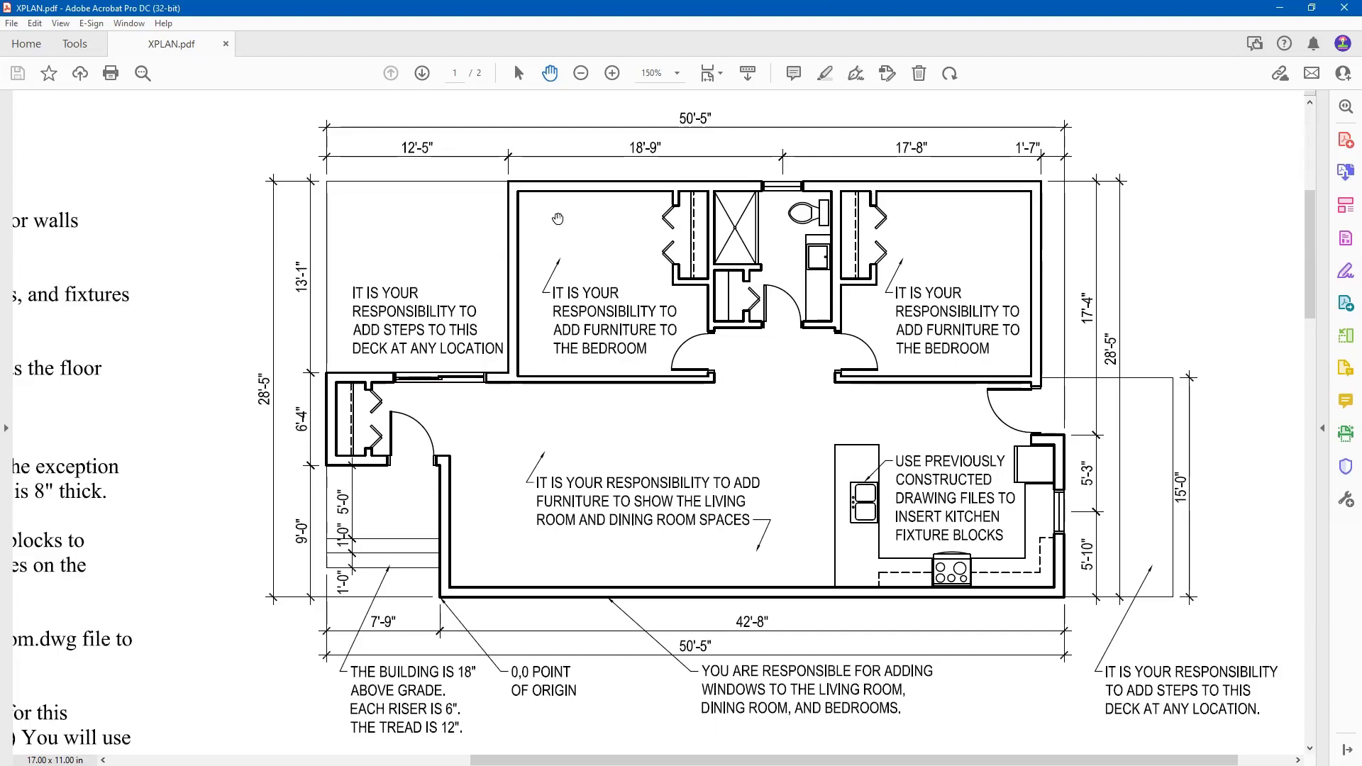
click(421, 73)
drag(668, 563, 915, 333)
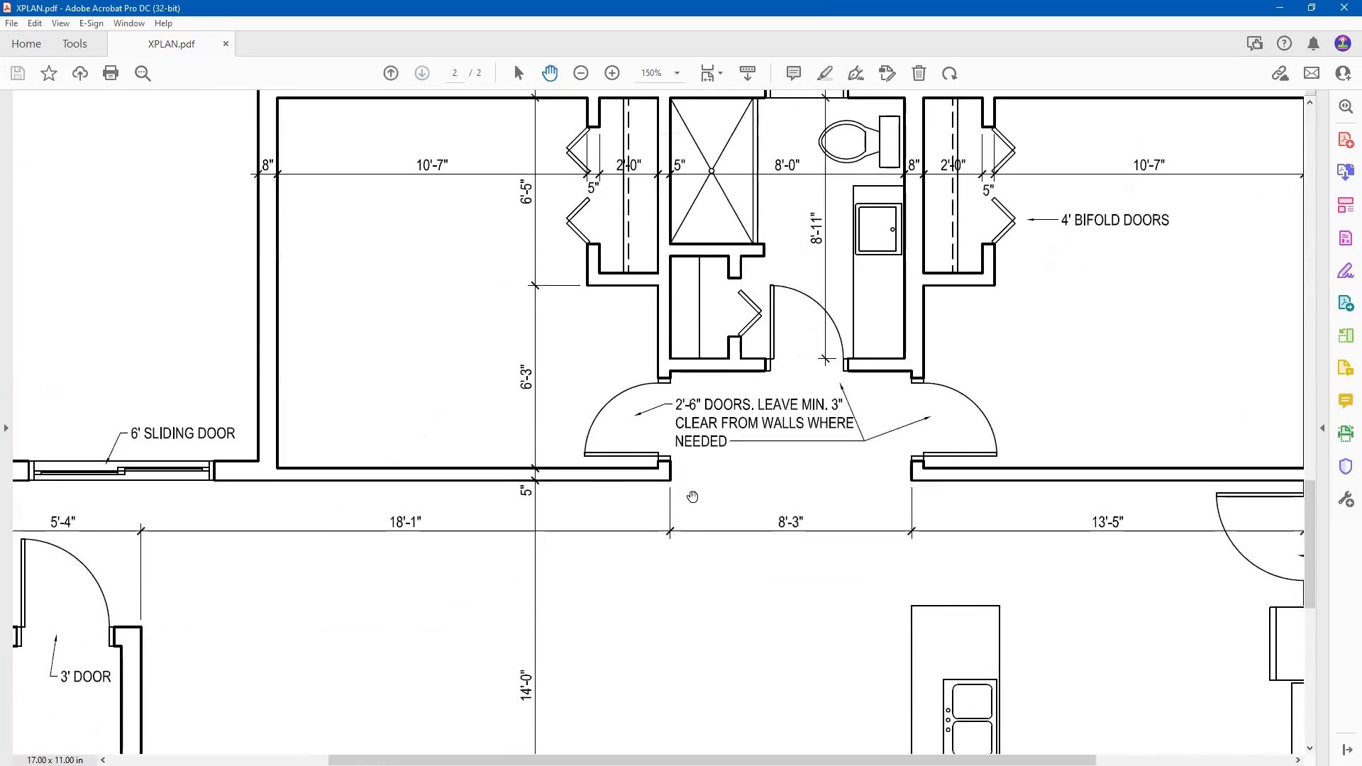
mouse_move(787, 442)
mouse_down()
mouse_move(949, 361)
mouse_move(1000, 360)
mouse_up()
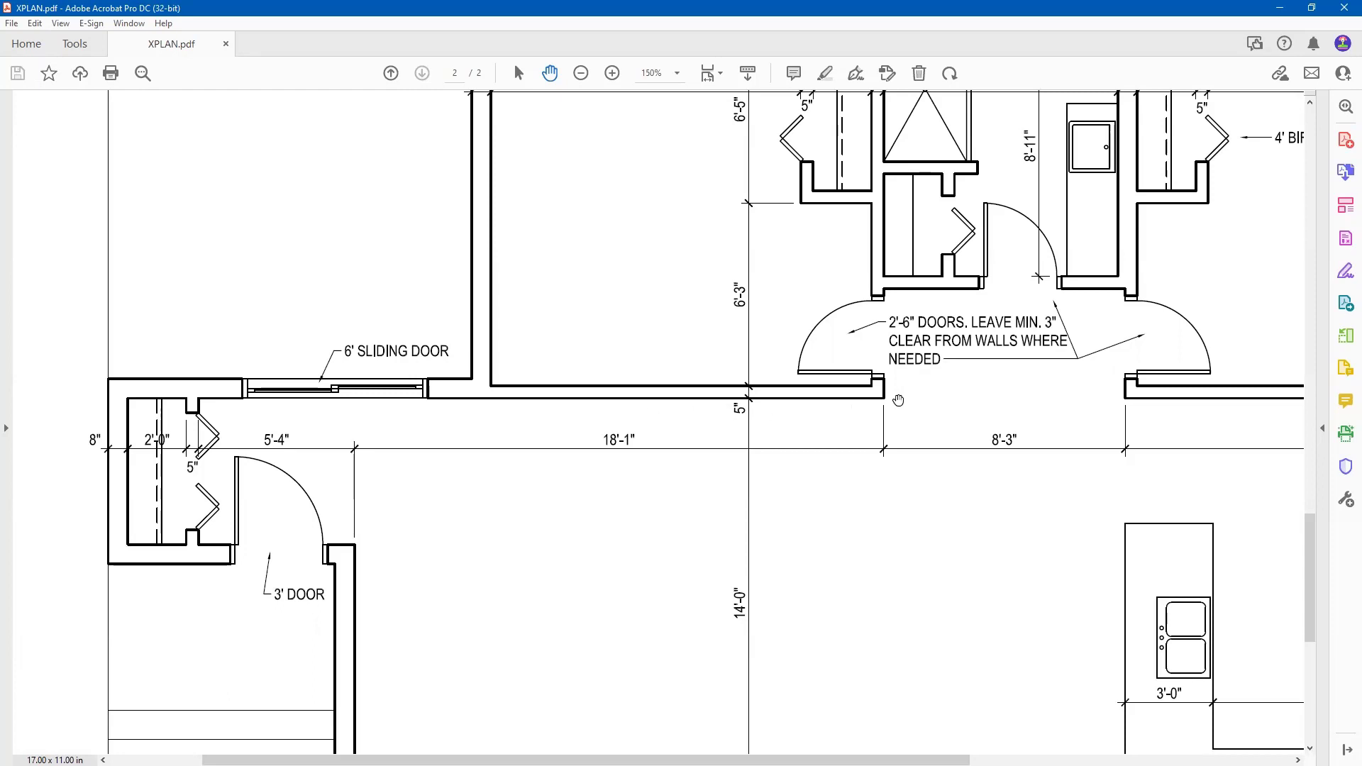
scroll(895, 408, down, 1)
drag(917, 417, 555, 445)
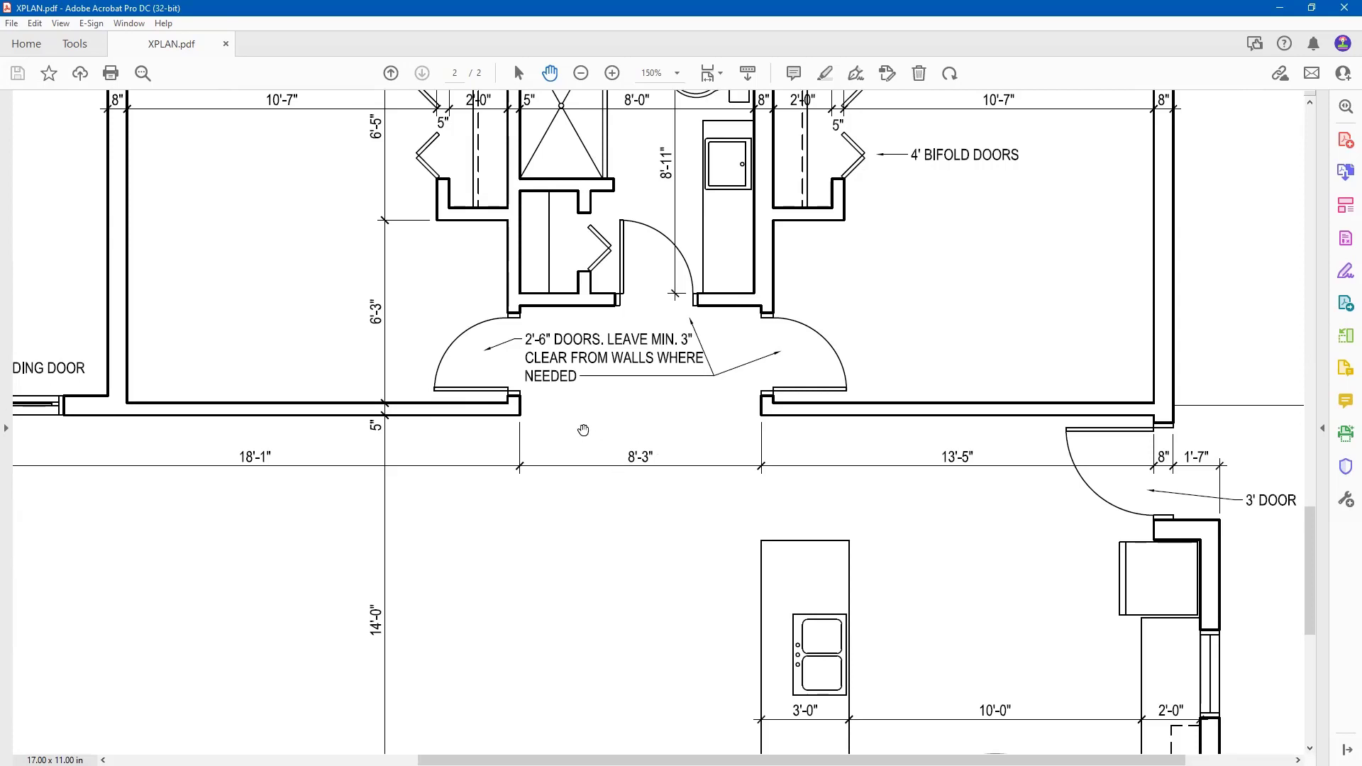
drag(684, 438, 826, 390)
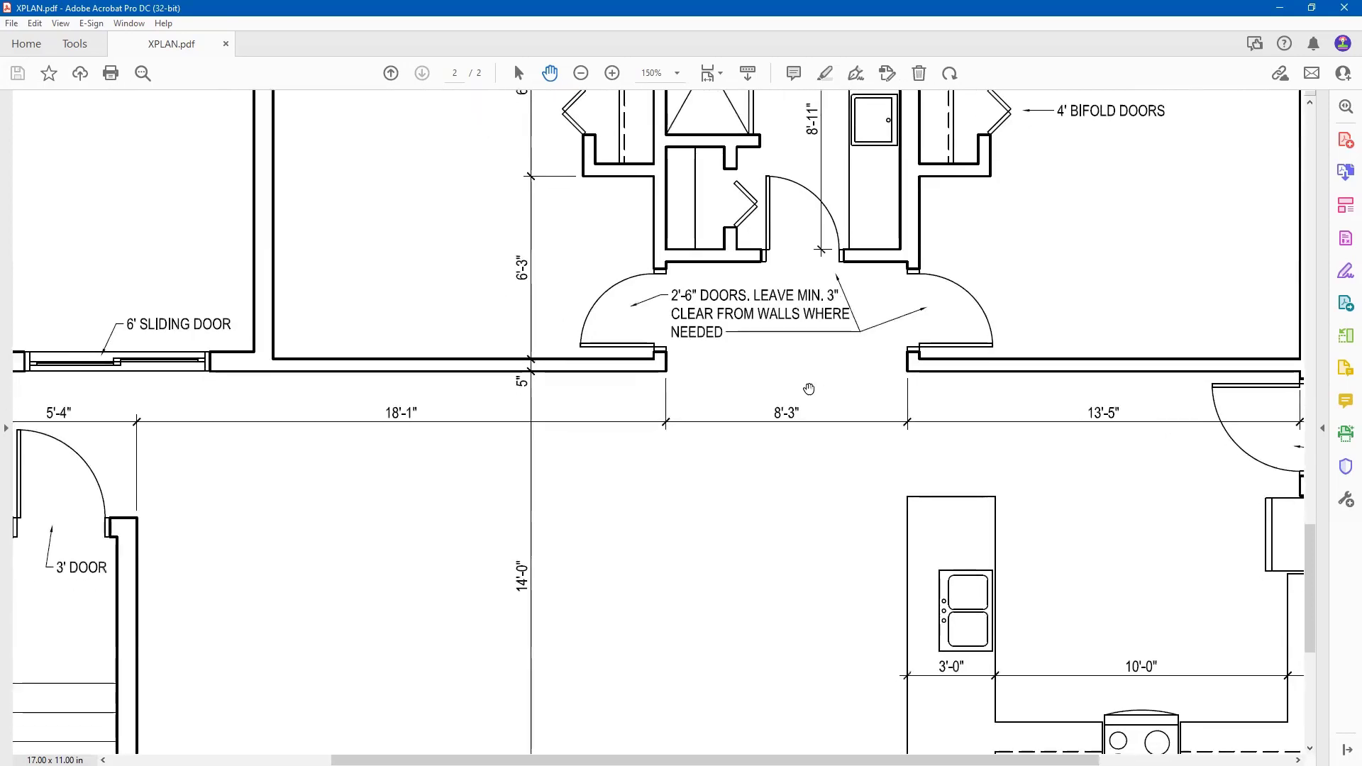
click(581, 78)
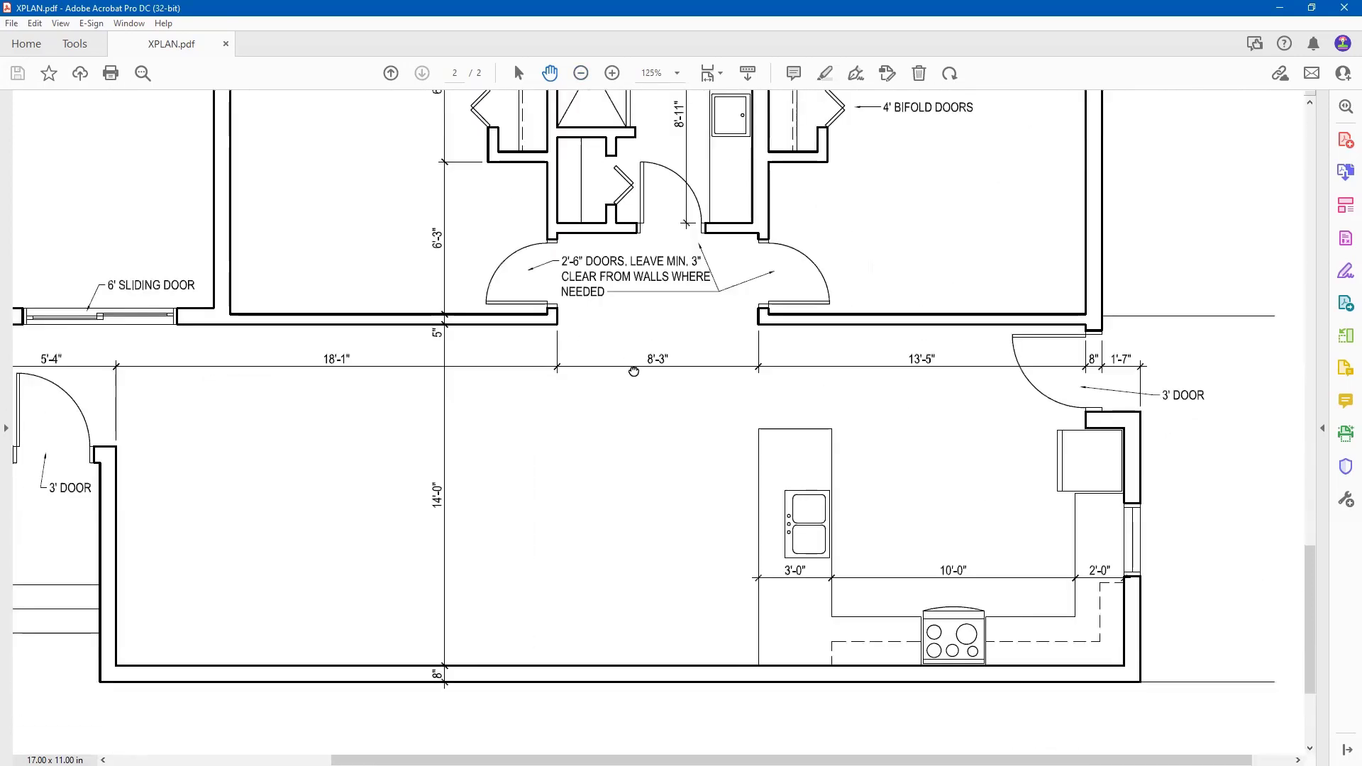
drag(633, 370, 718, 419)
click(578, 73)
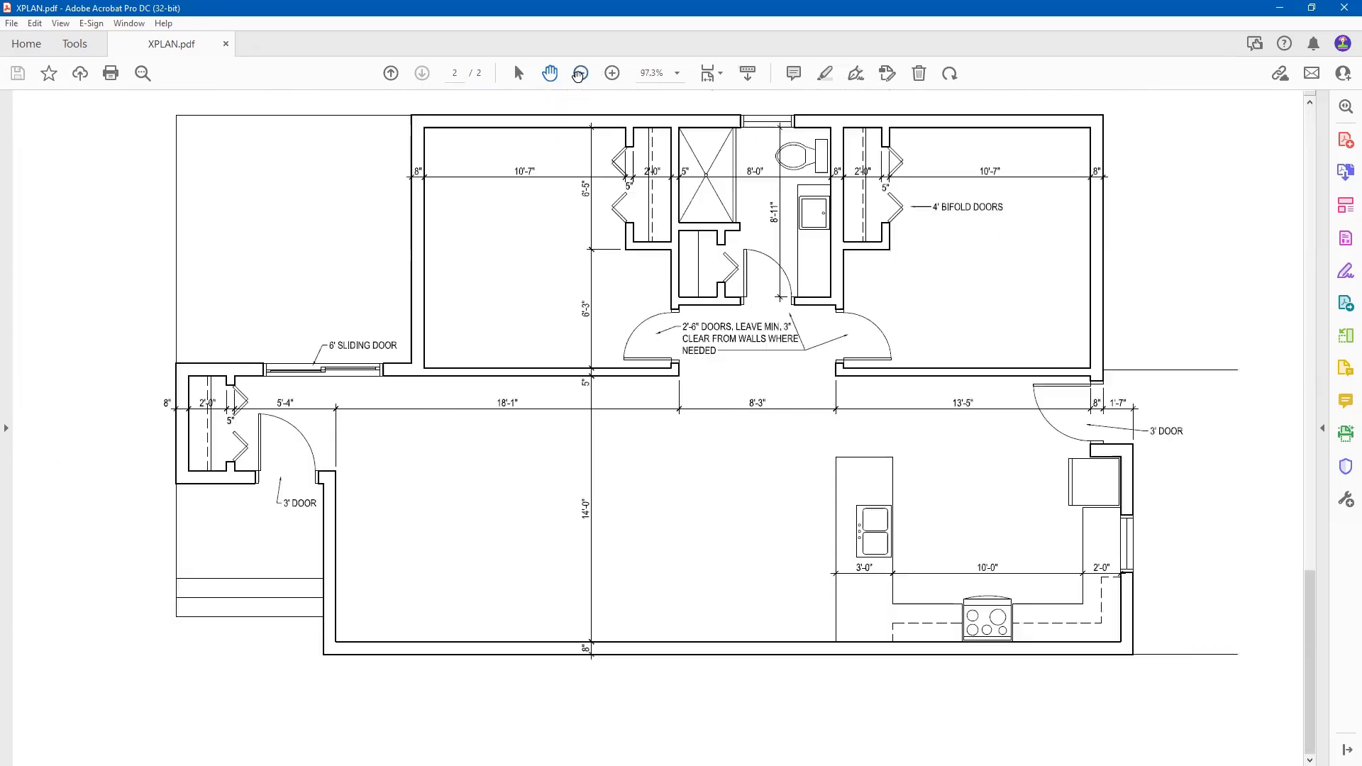
drag(656, 255, 646, 280)
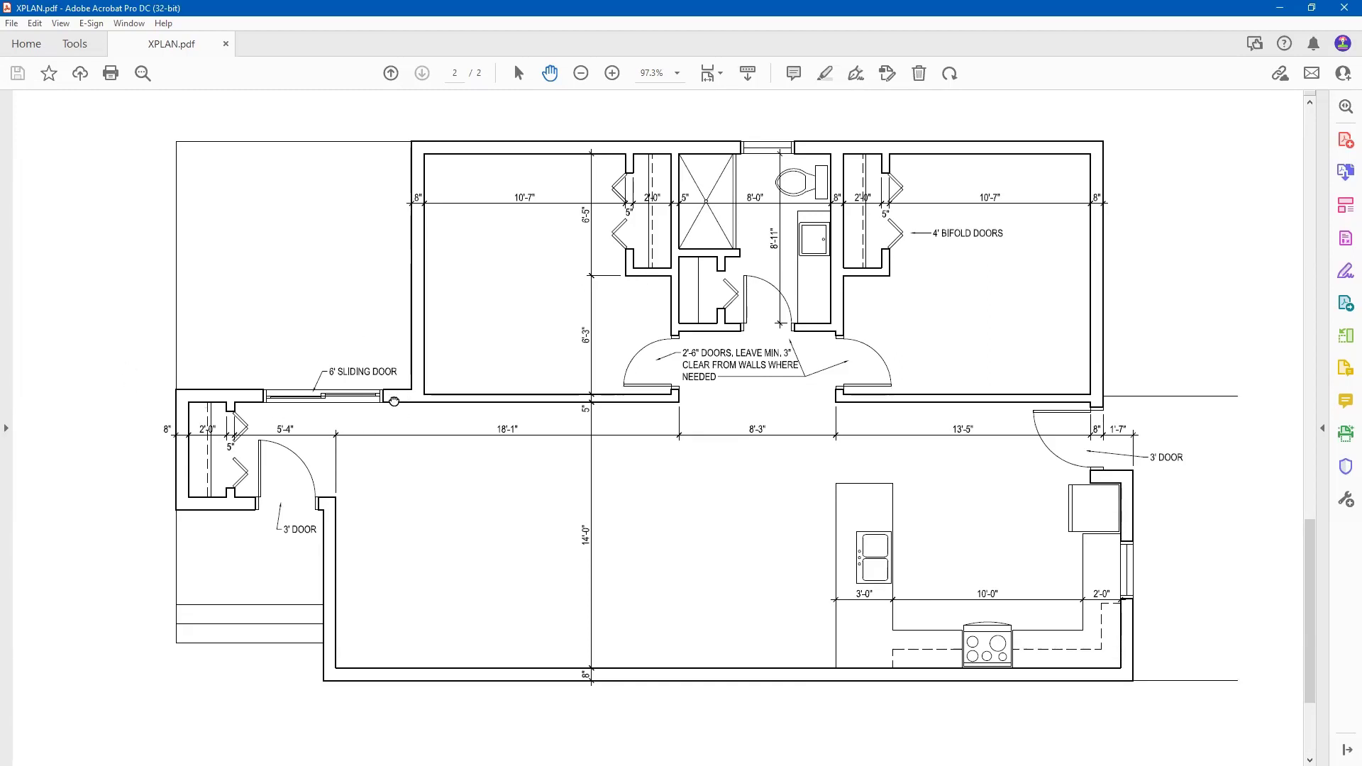
key(alt+Tab)
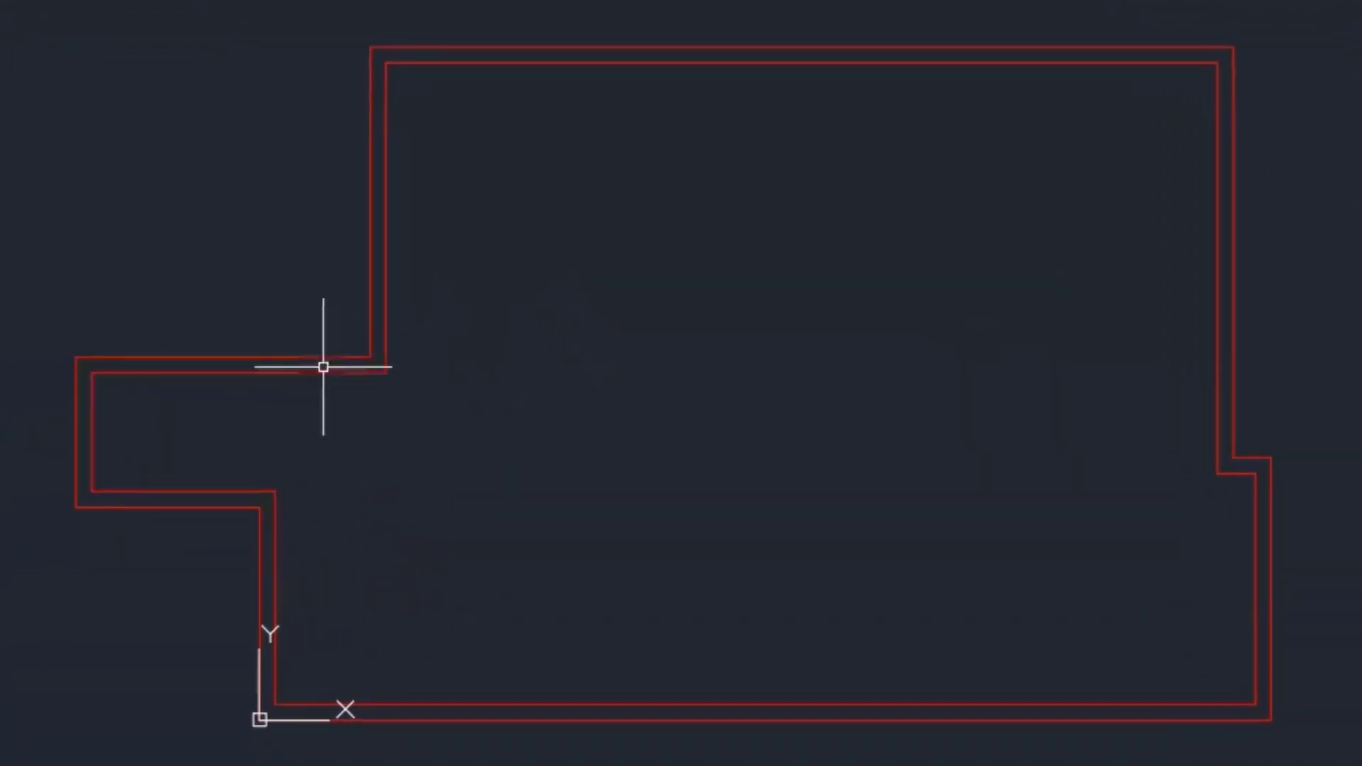
Step: Try to stretch the left wing's upper inner wall line to the right wall's inner line with a Perpendicular snap, and undo it
click(323, 371)
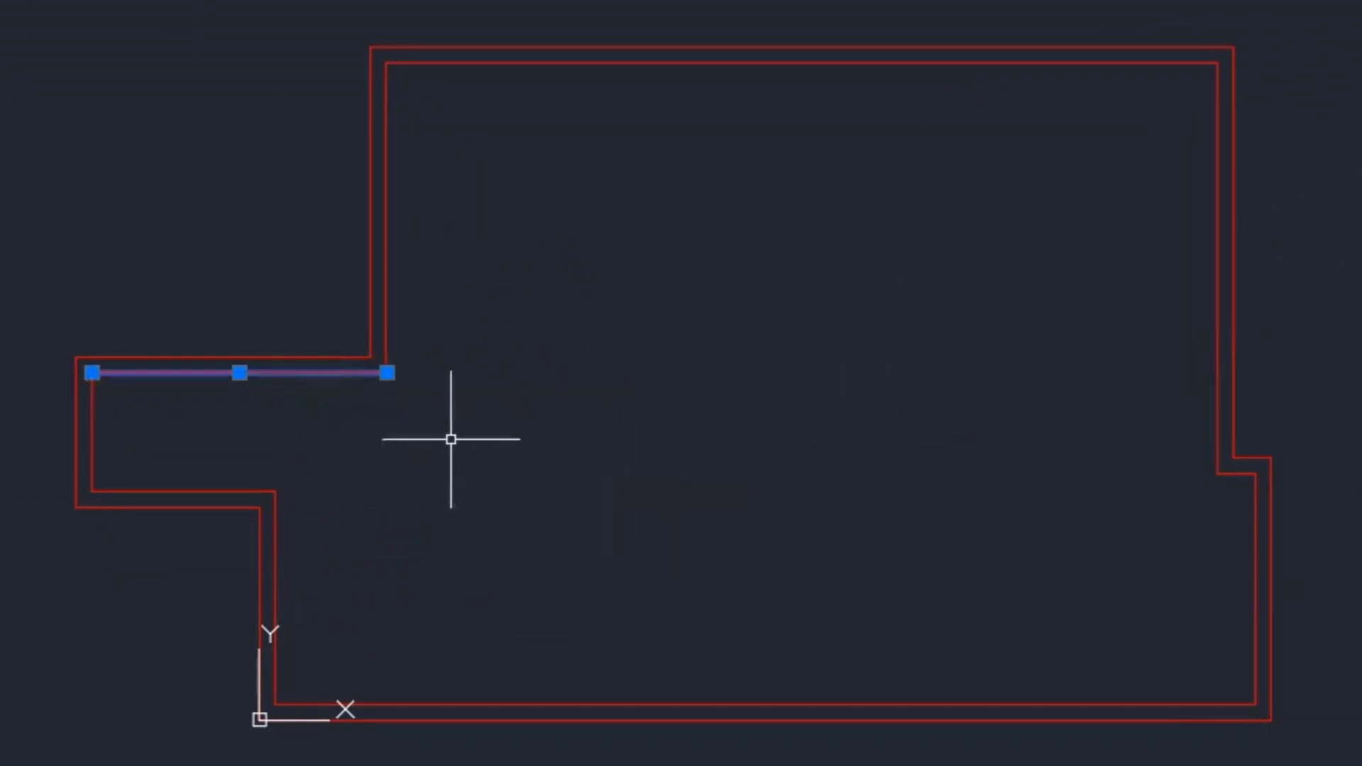
click(386, 372)
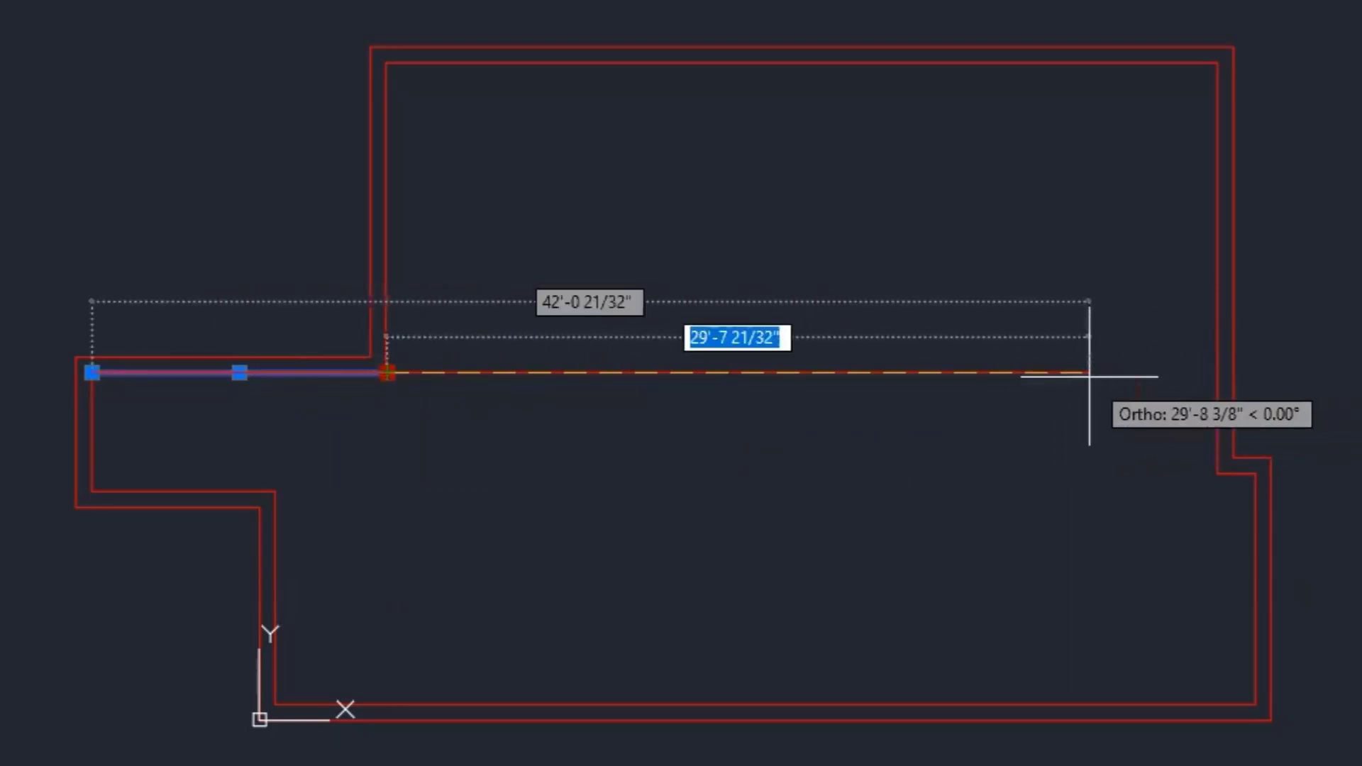
shift+right_click(1088, 372)
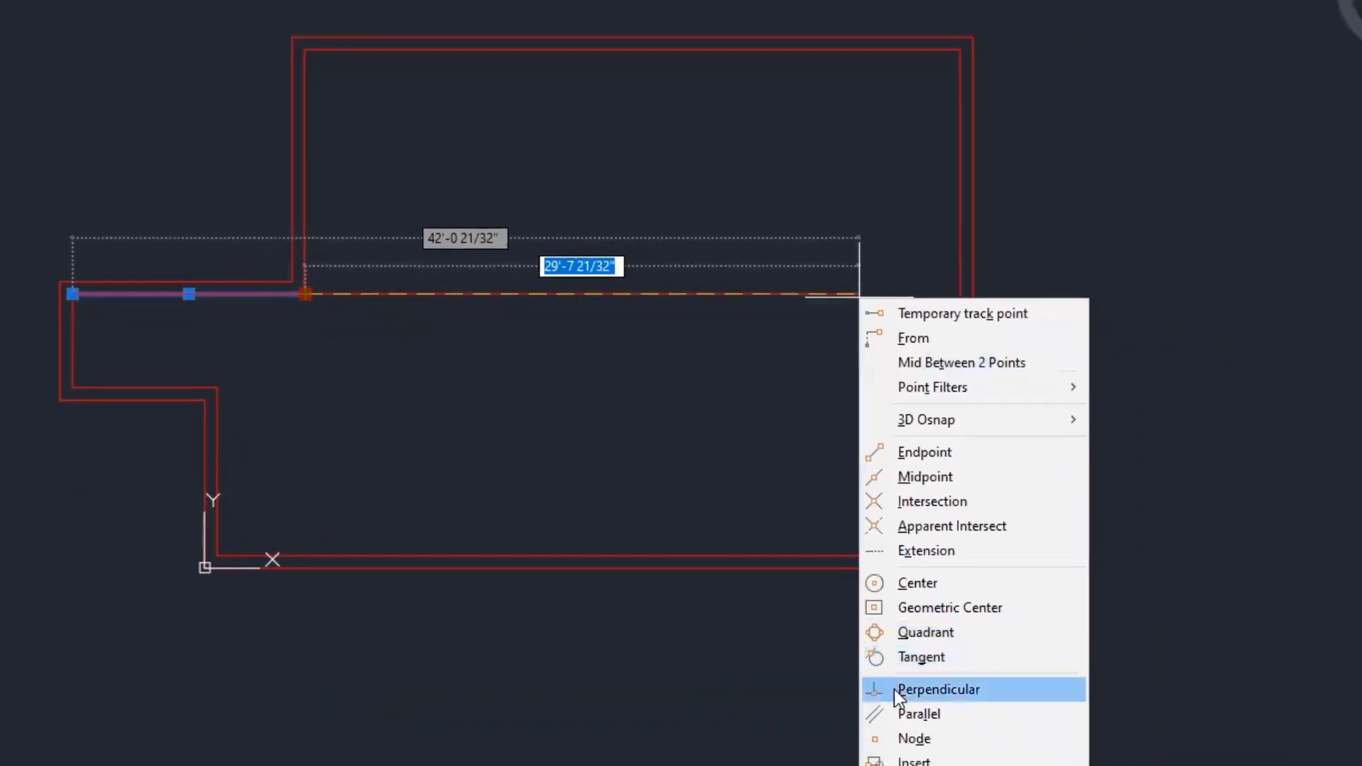
click(943, 748)
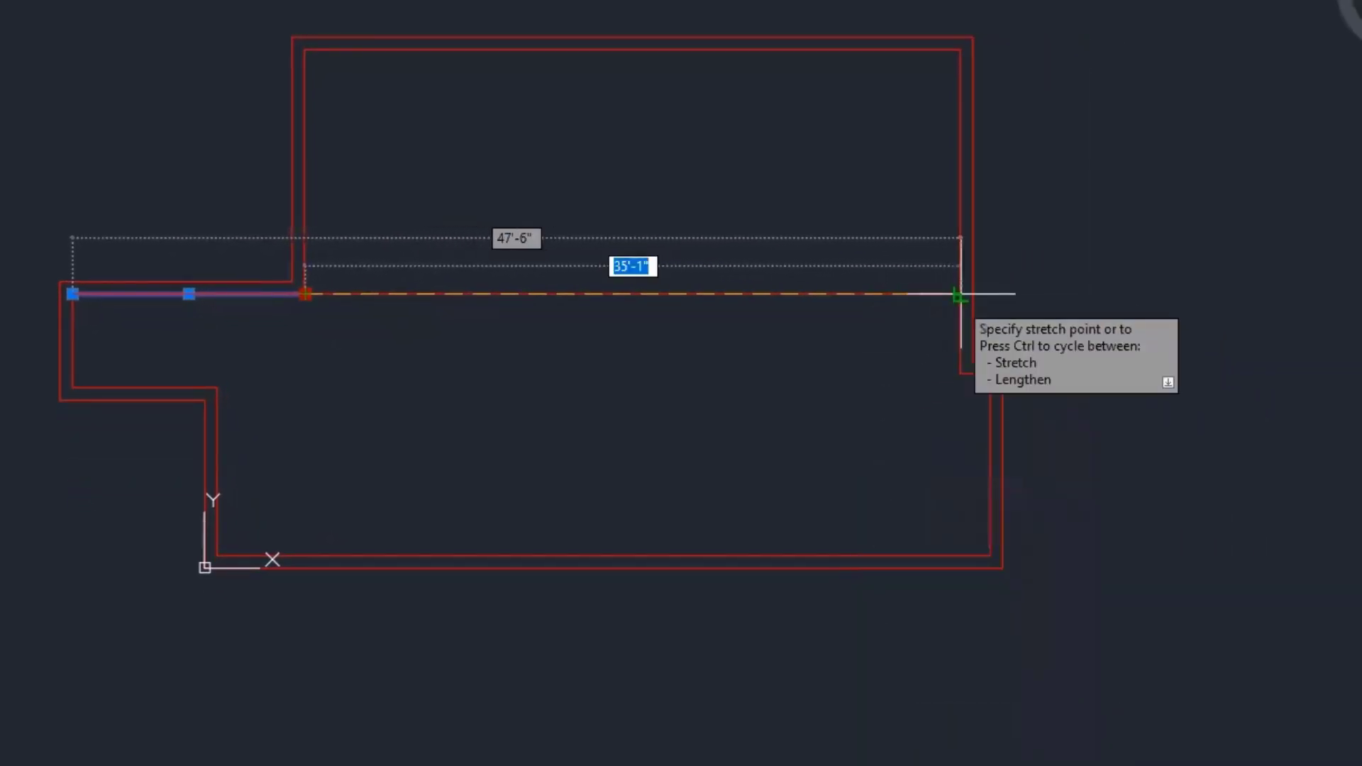
click(960, 295)
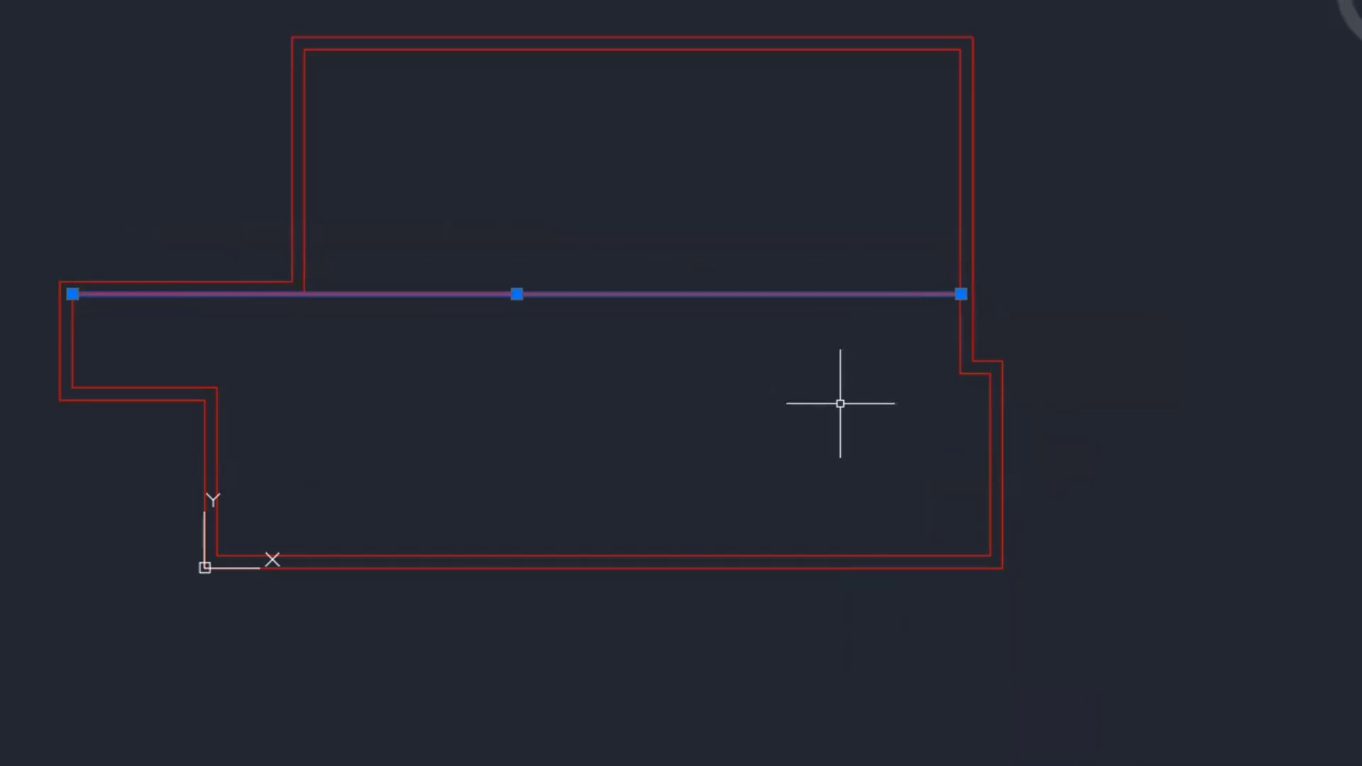
key(Delete)
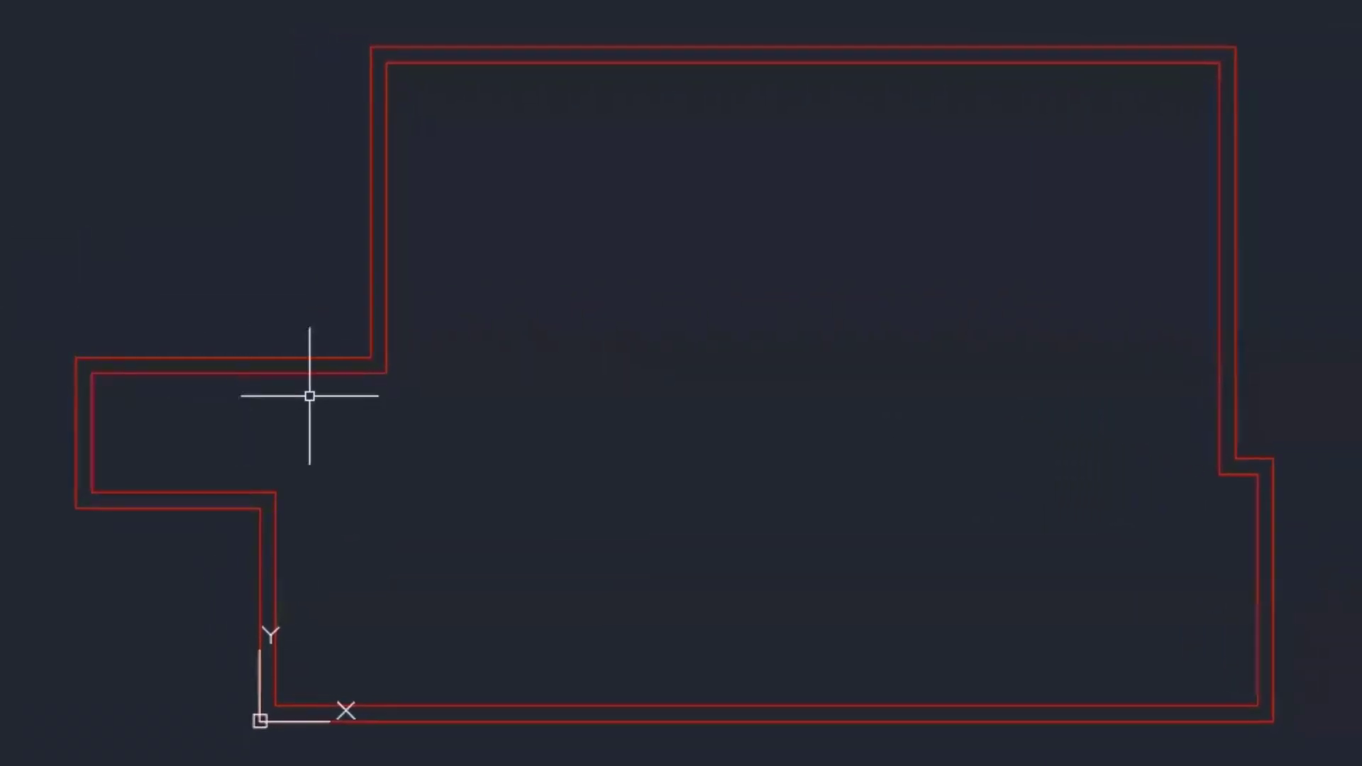
Step: Try to stretch the left wing's upper inner wall line to the right wall by tracking from the jog's inner corner, and undo it
click(310, 372)
click(388, 373)
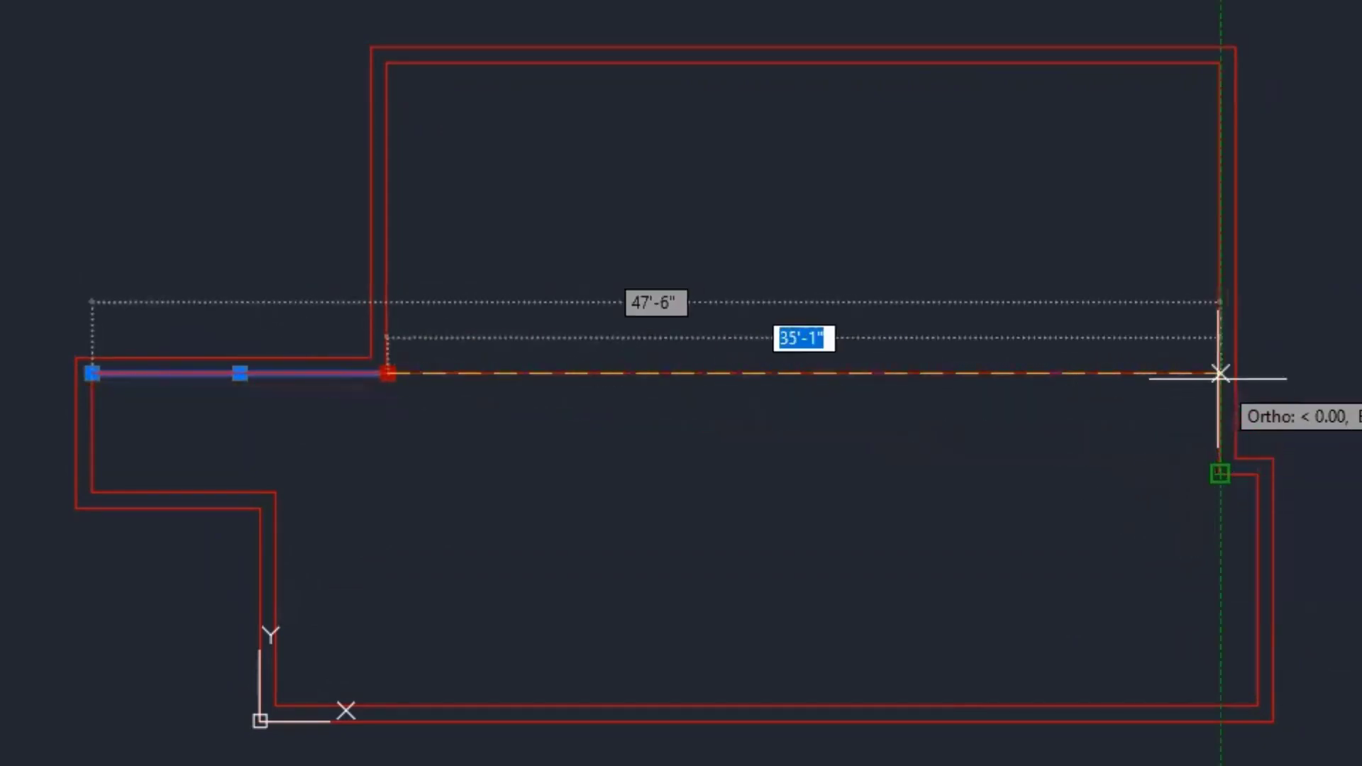
click(1220, 373)
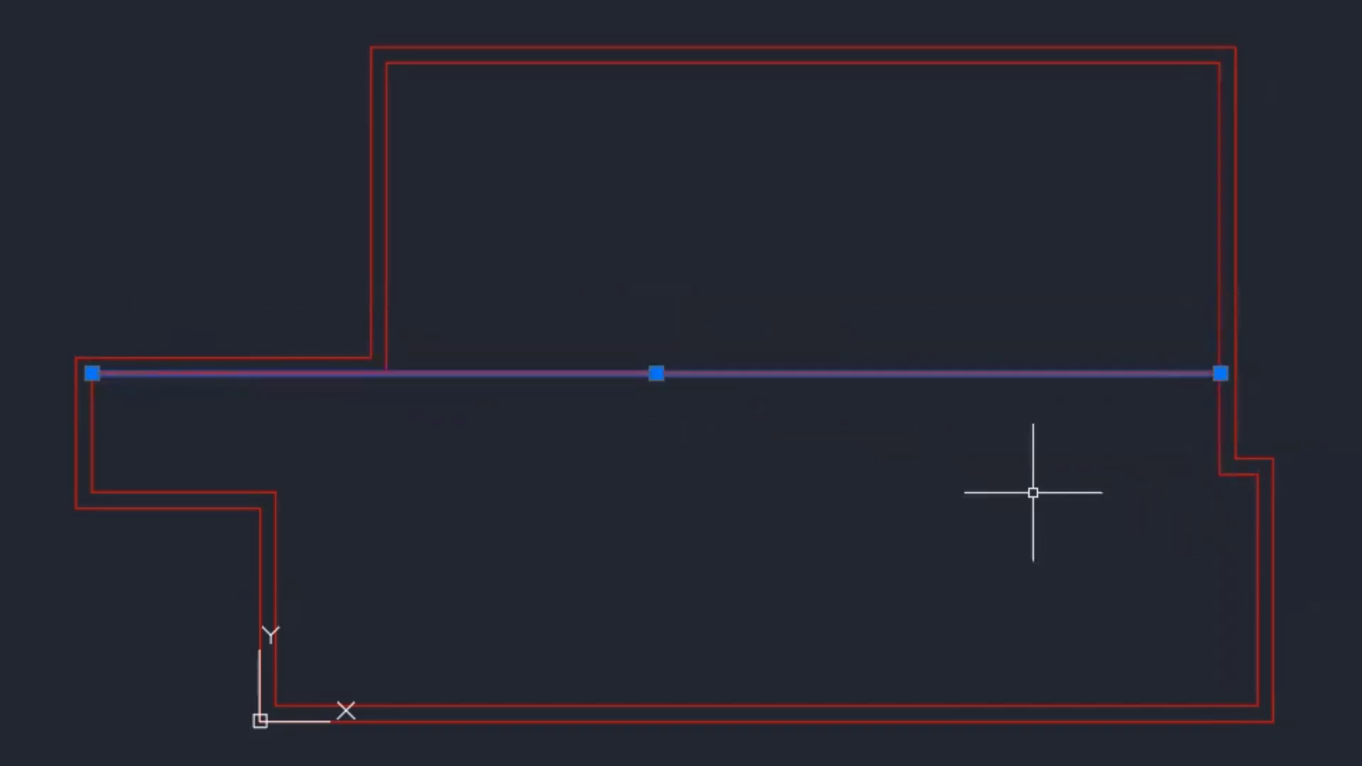
key(Delete)
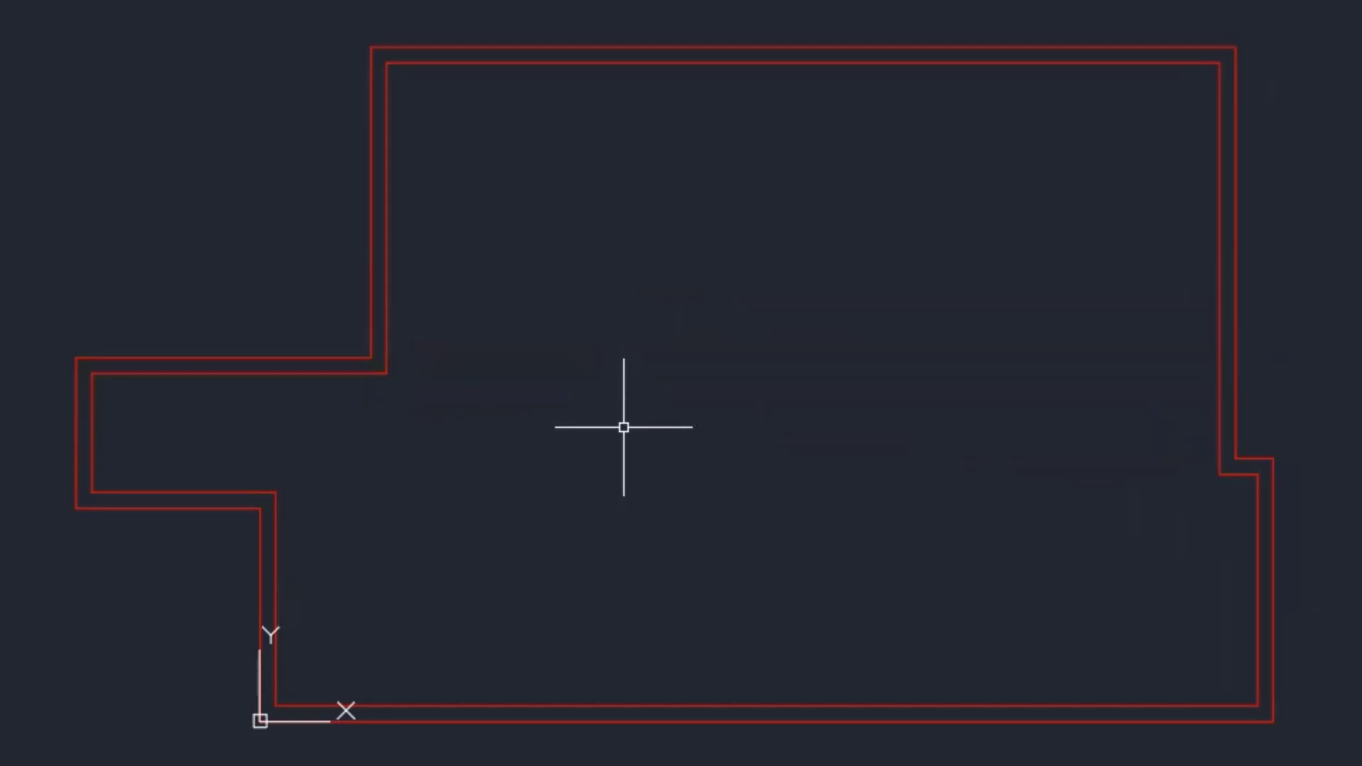
Step: Extend the left wing's upper inner wall line across the plan to the right exterior wall's inner line
text(EX)
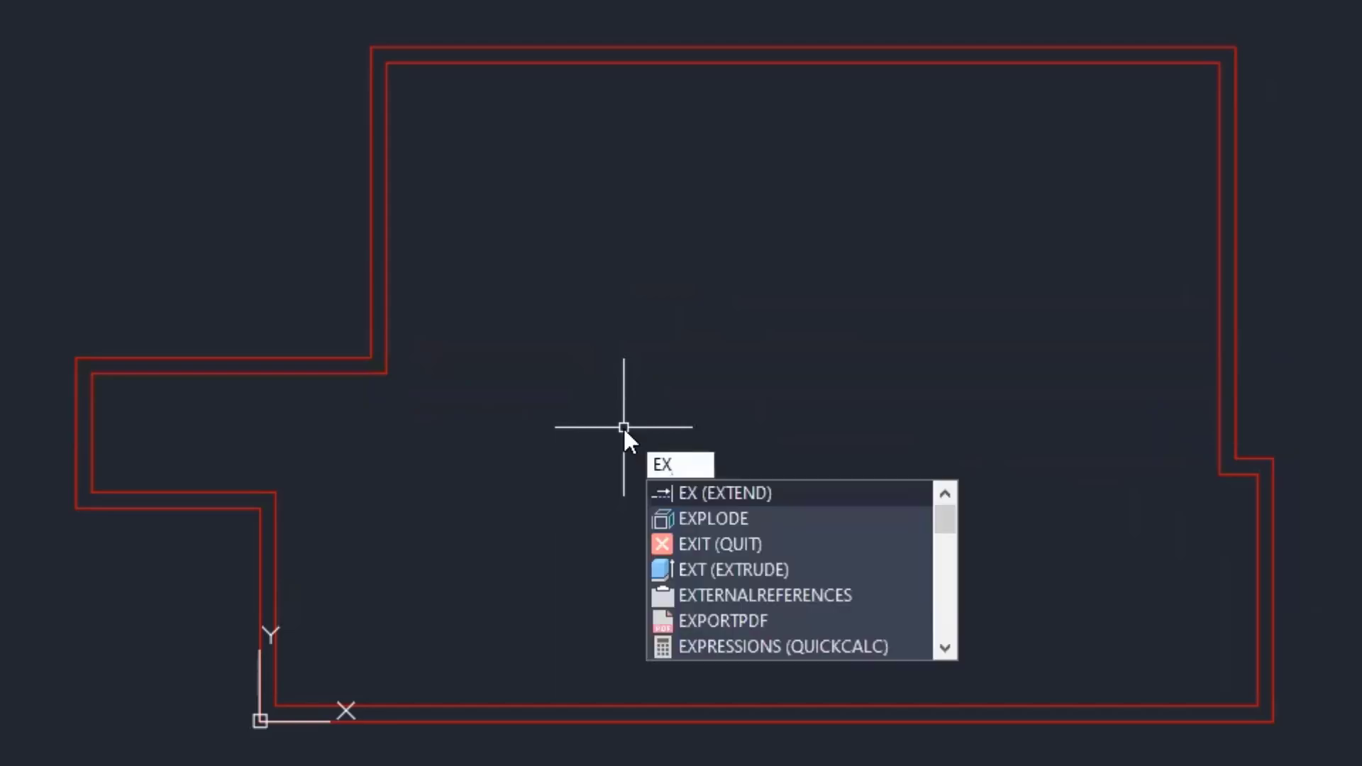
key(Return)
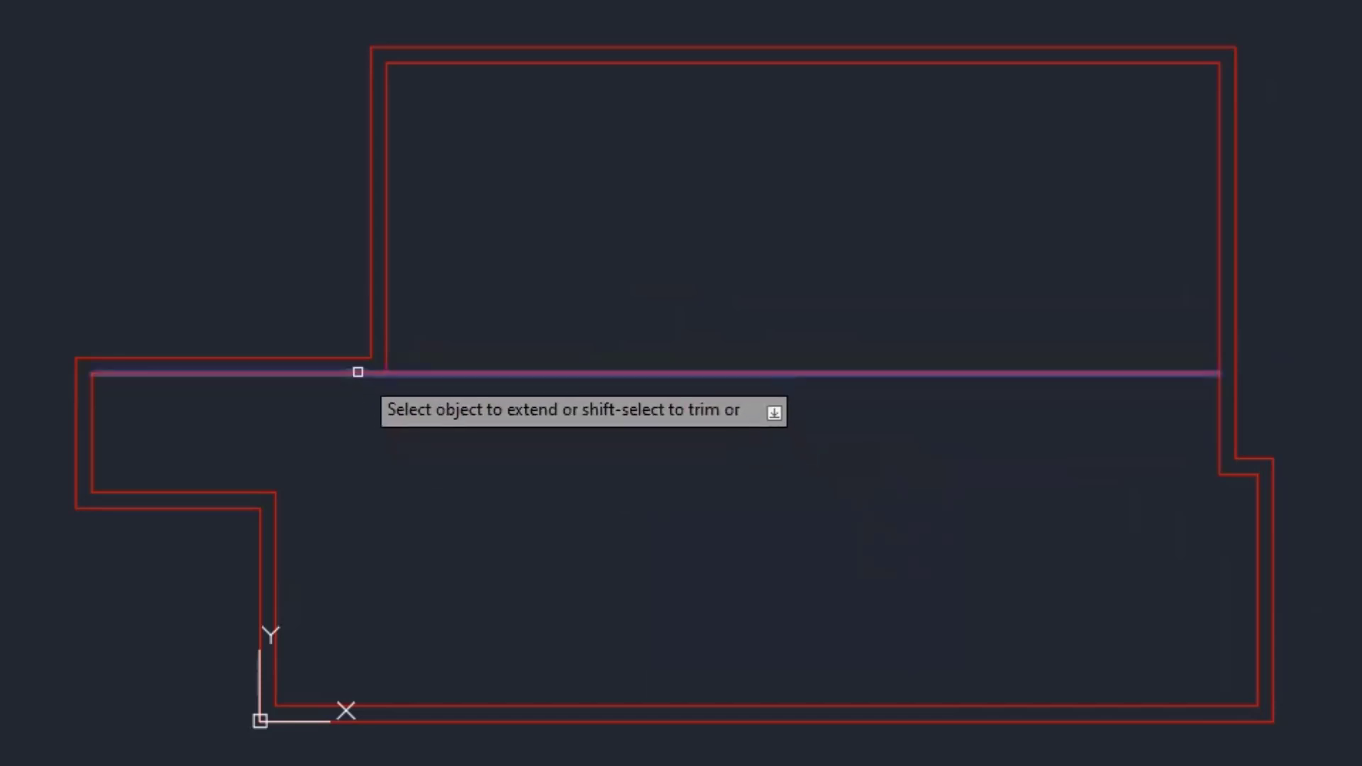
click(358, 372)
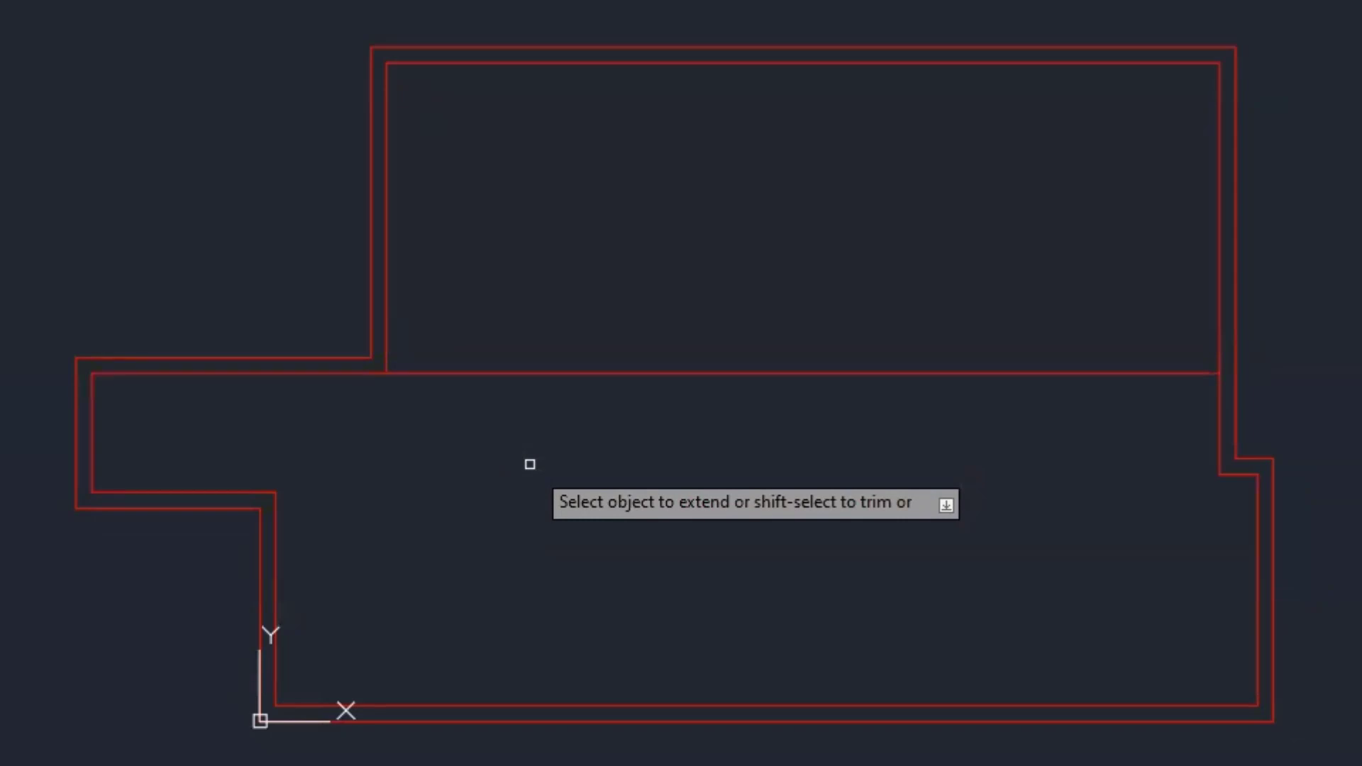
key(Escape)
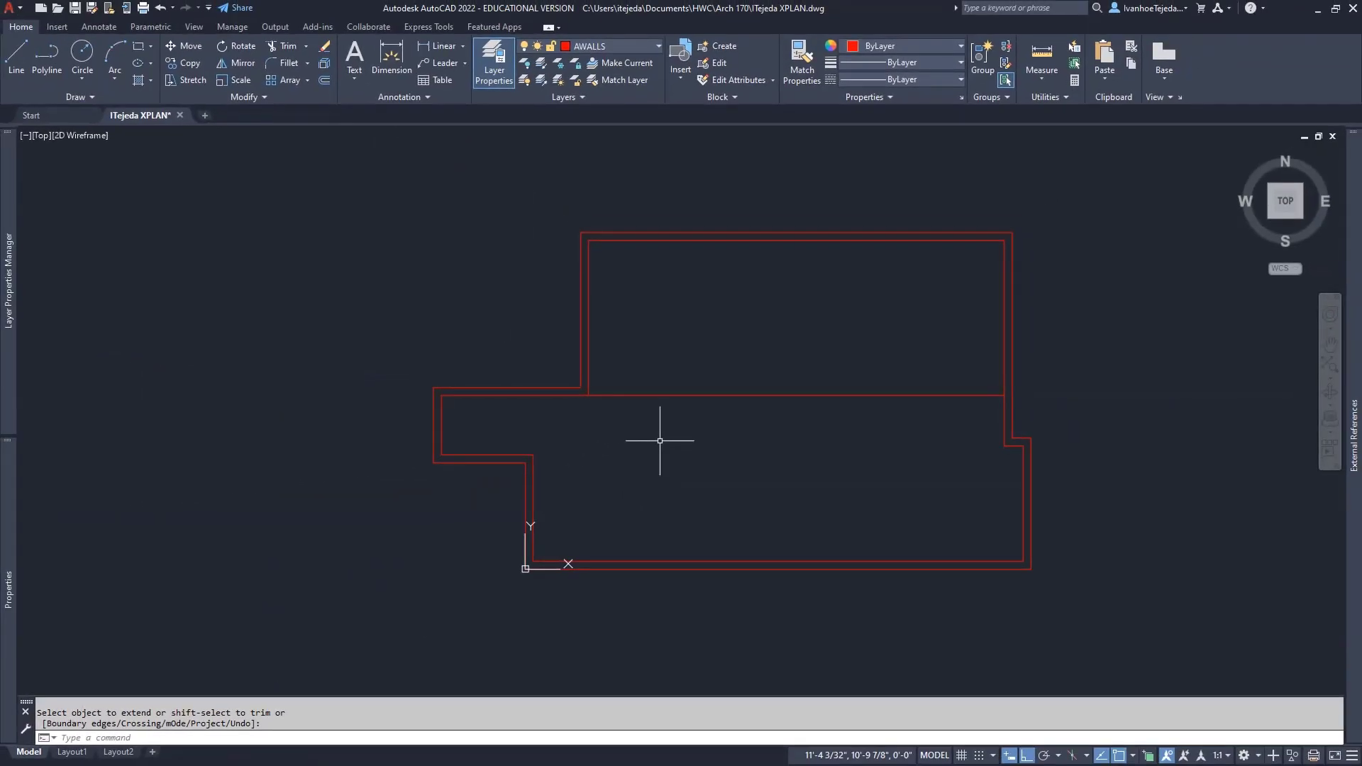
scroll(815, 390, up, 2)
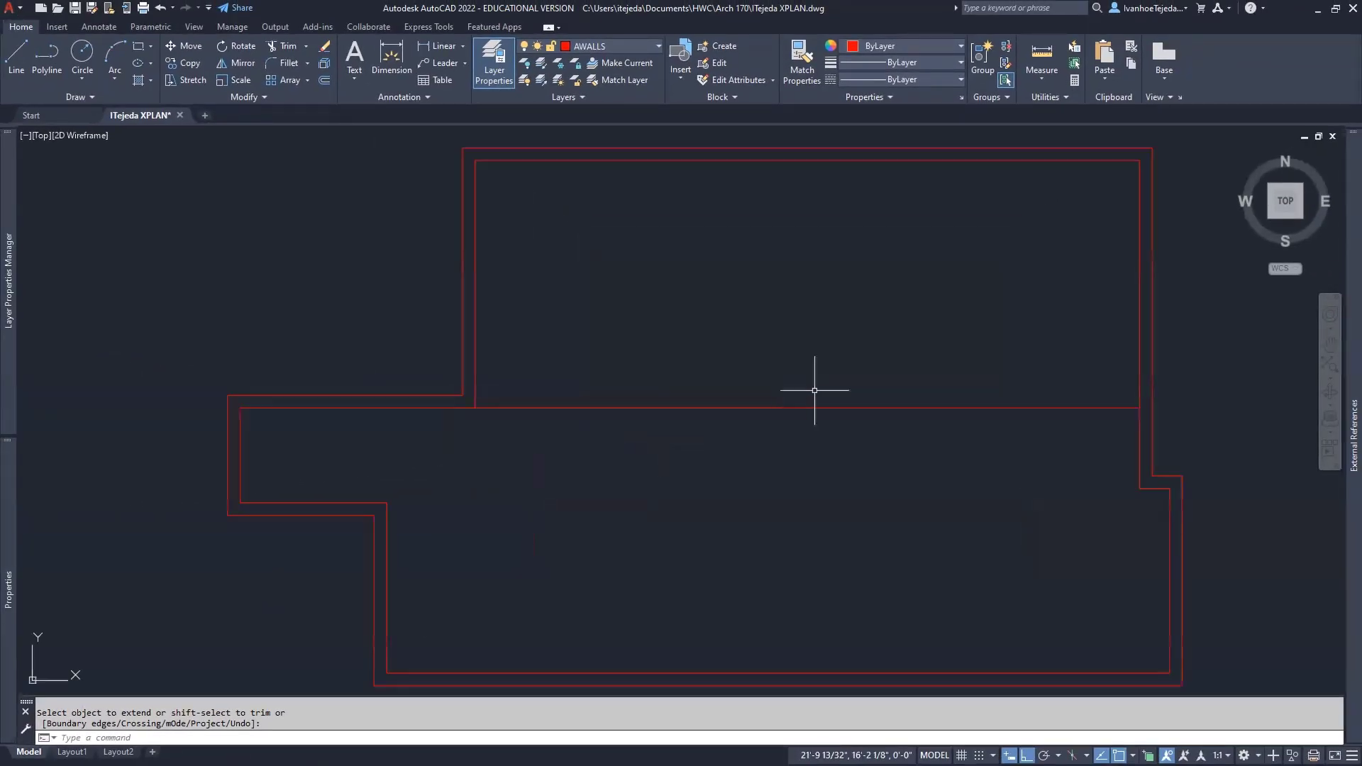
middle_drag(869, 401, 713, 493)
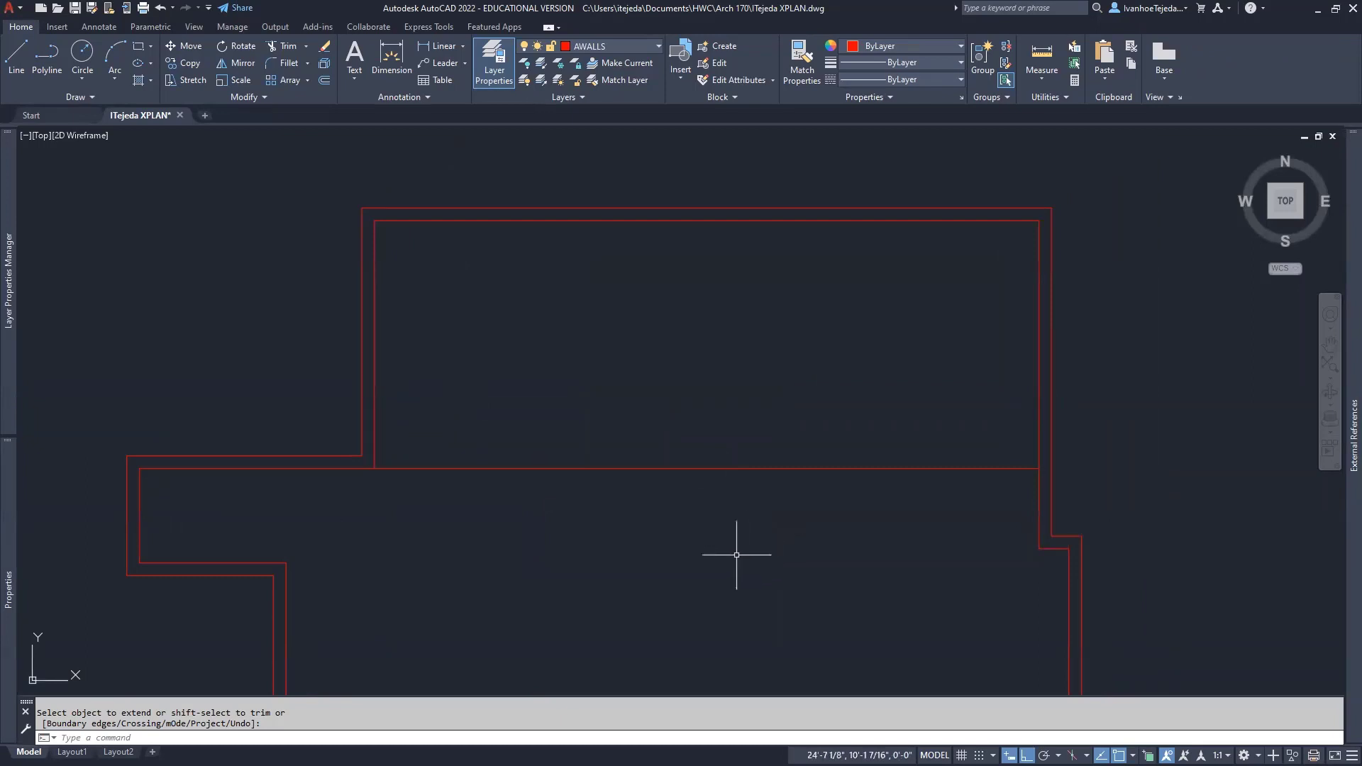
middle_drag(809, 516, 854, 514)
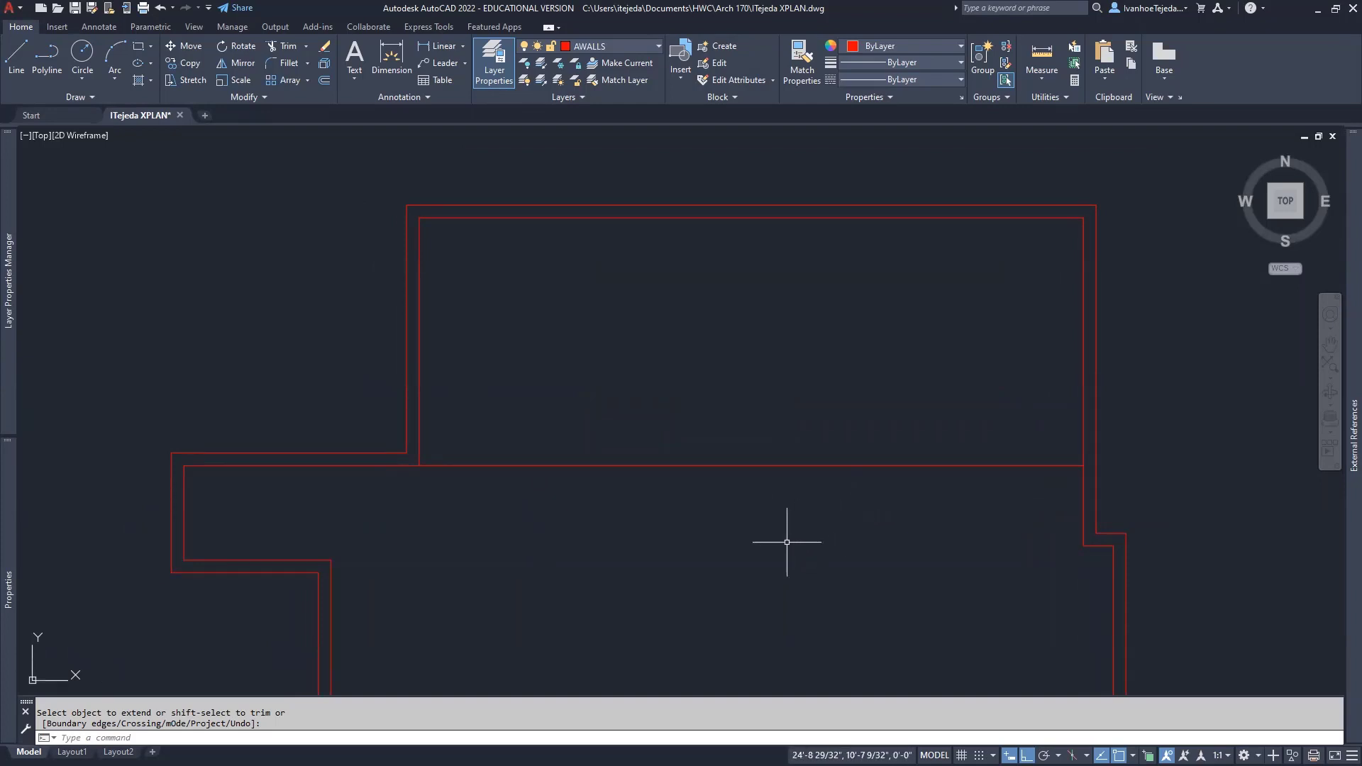
scroll(787, 535, up, 2)
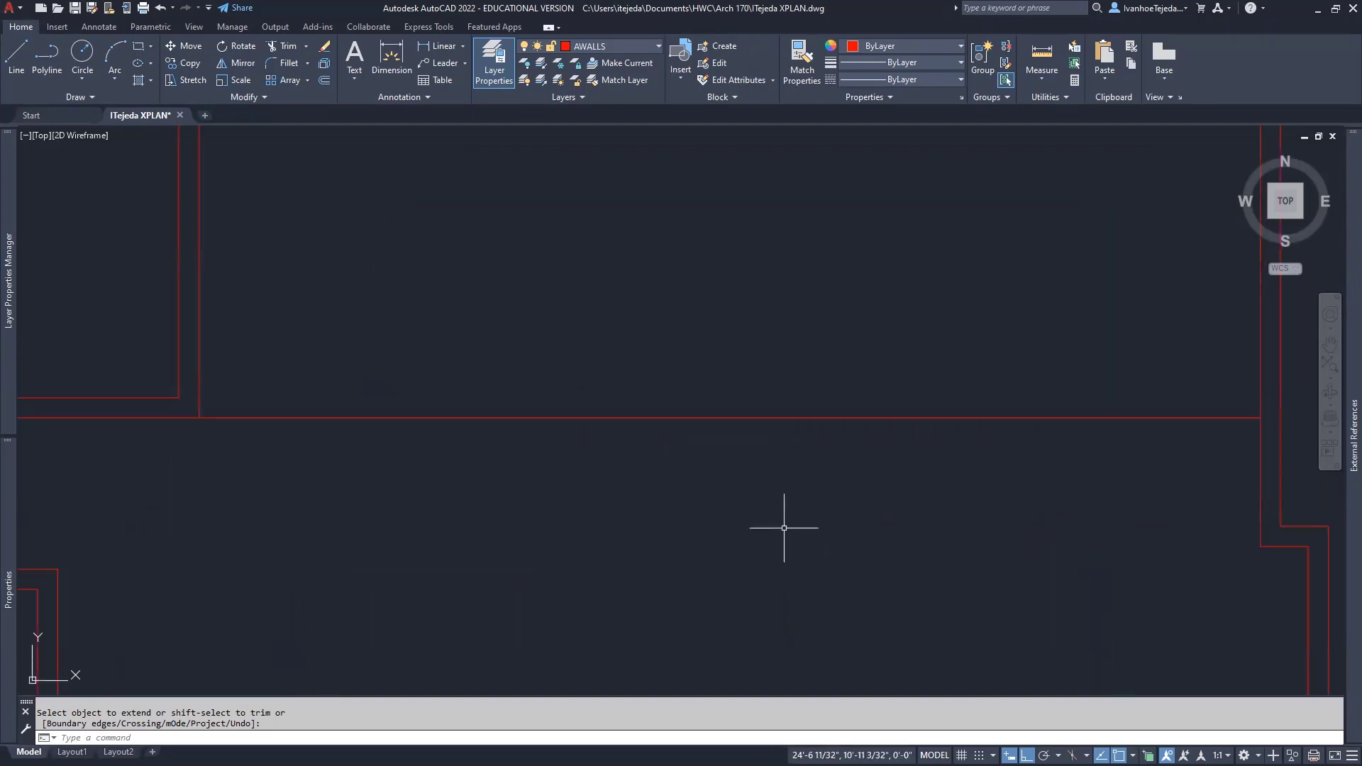
Step: Offset the long horizontal wall line 5" upward to form the interior wall below the upper rooms
middle_drag(794, 522, 775, 576)
key(Escape)
text(o)
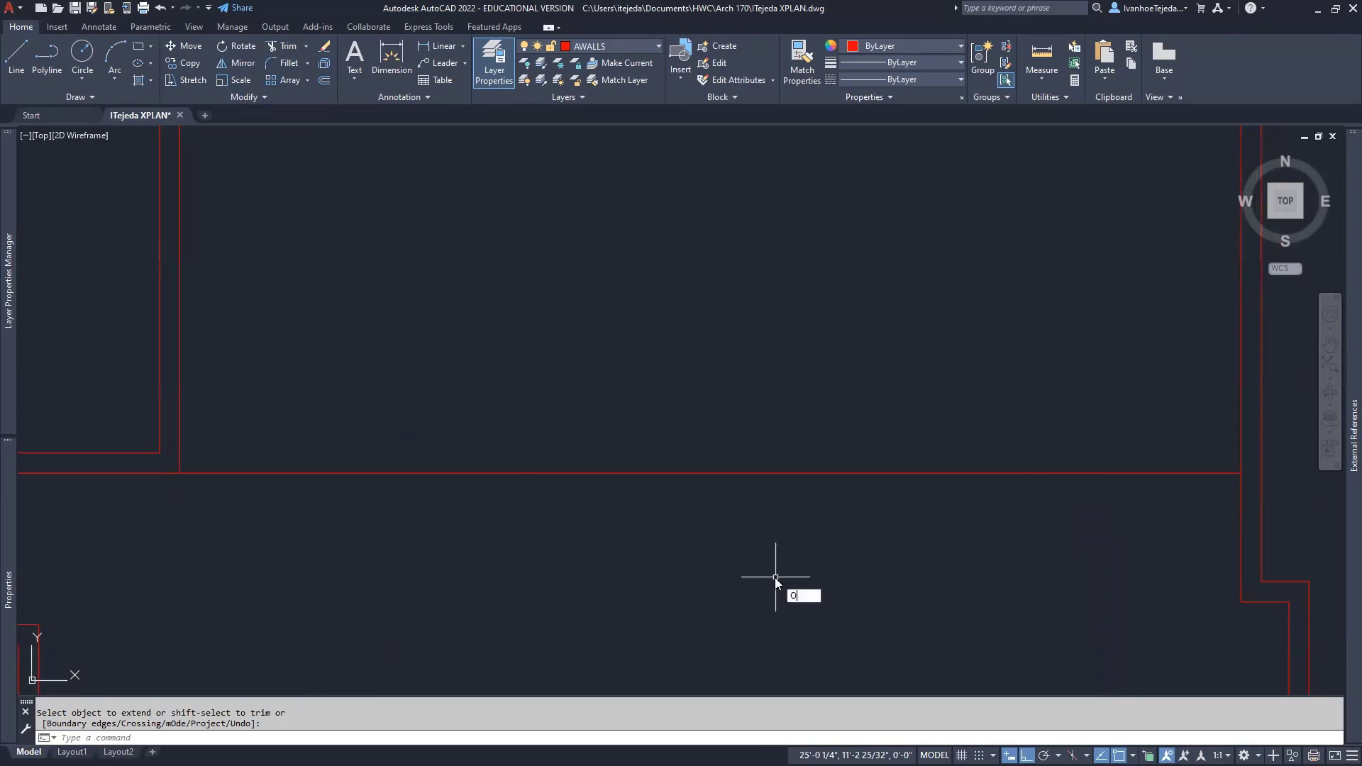
key(Return)
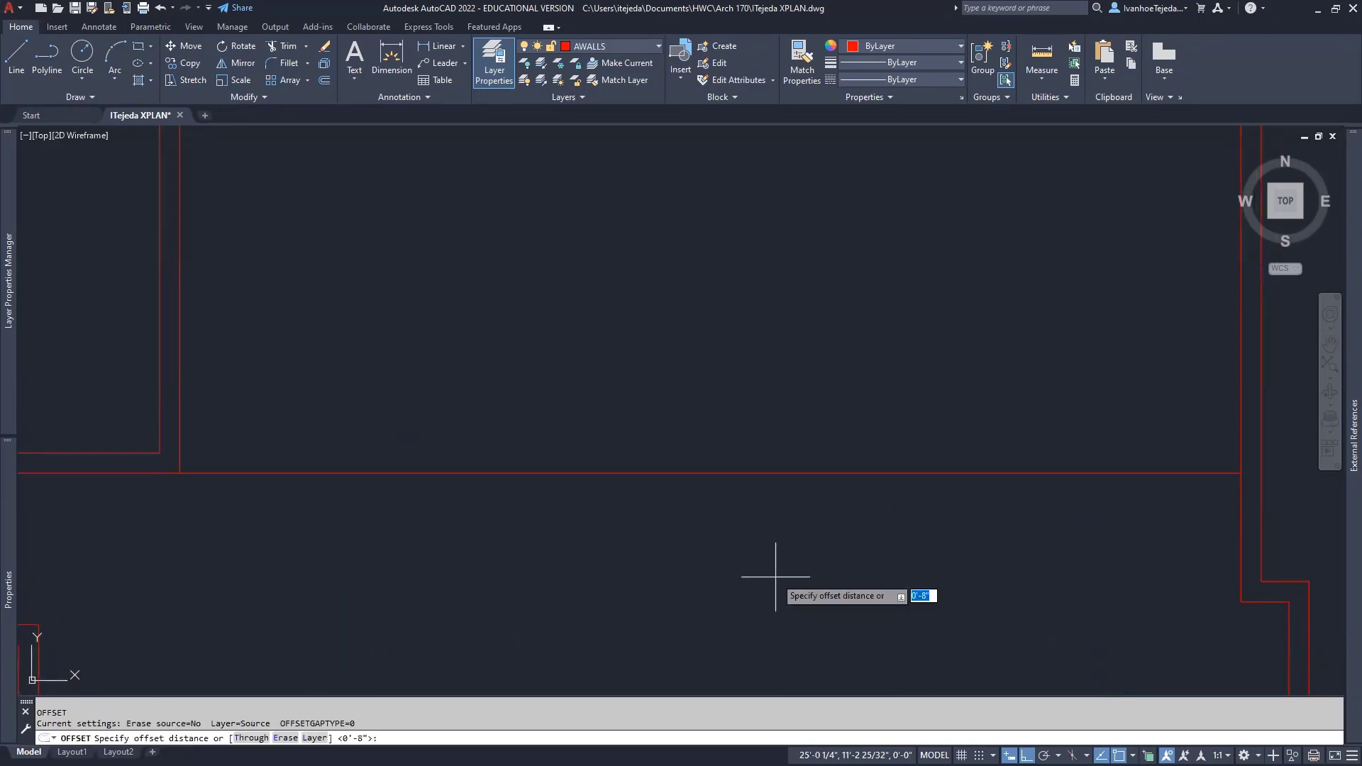
text(5)
key(Return)
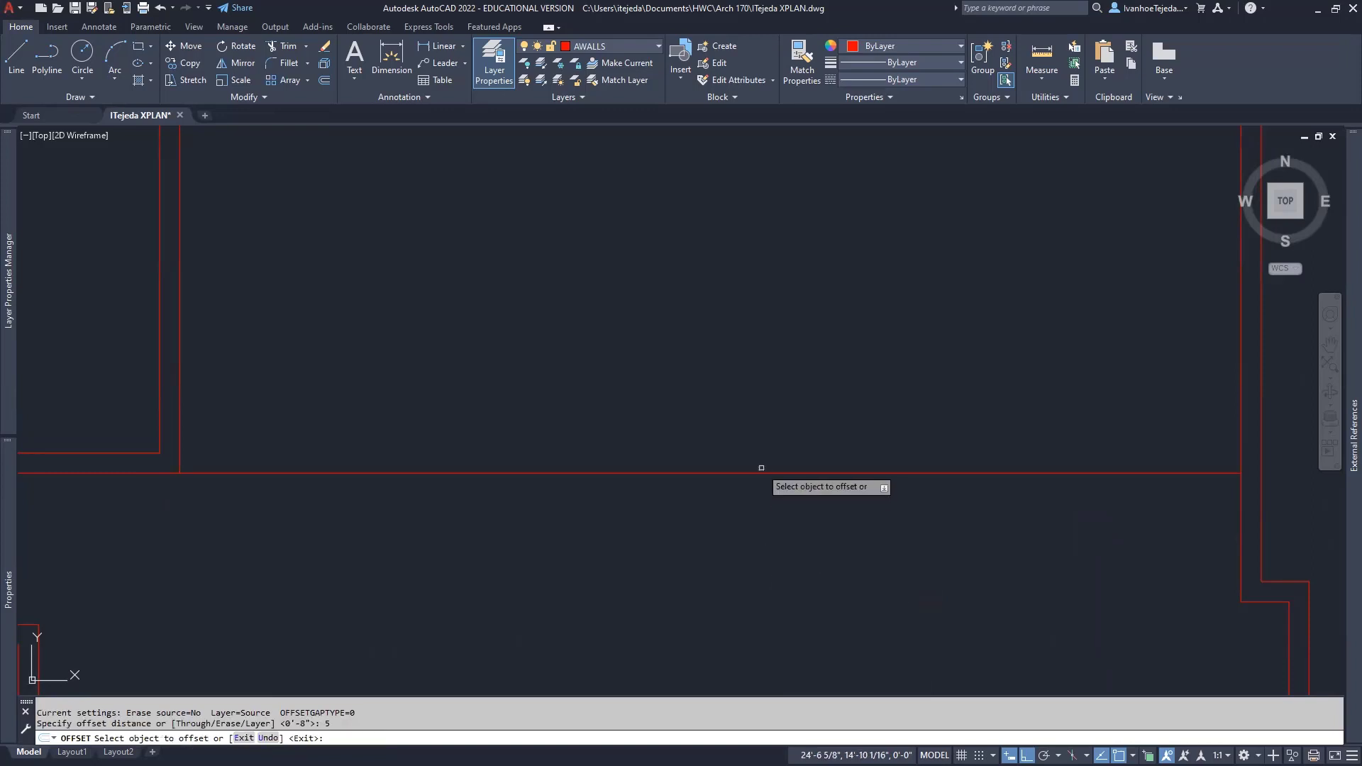
click(759, 474)
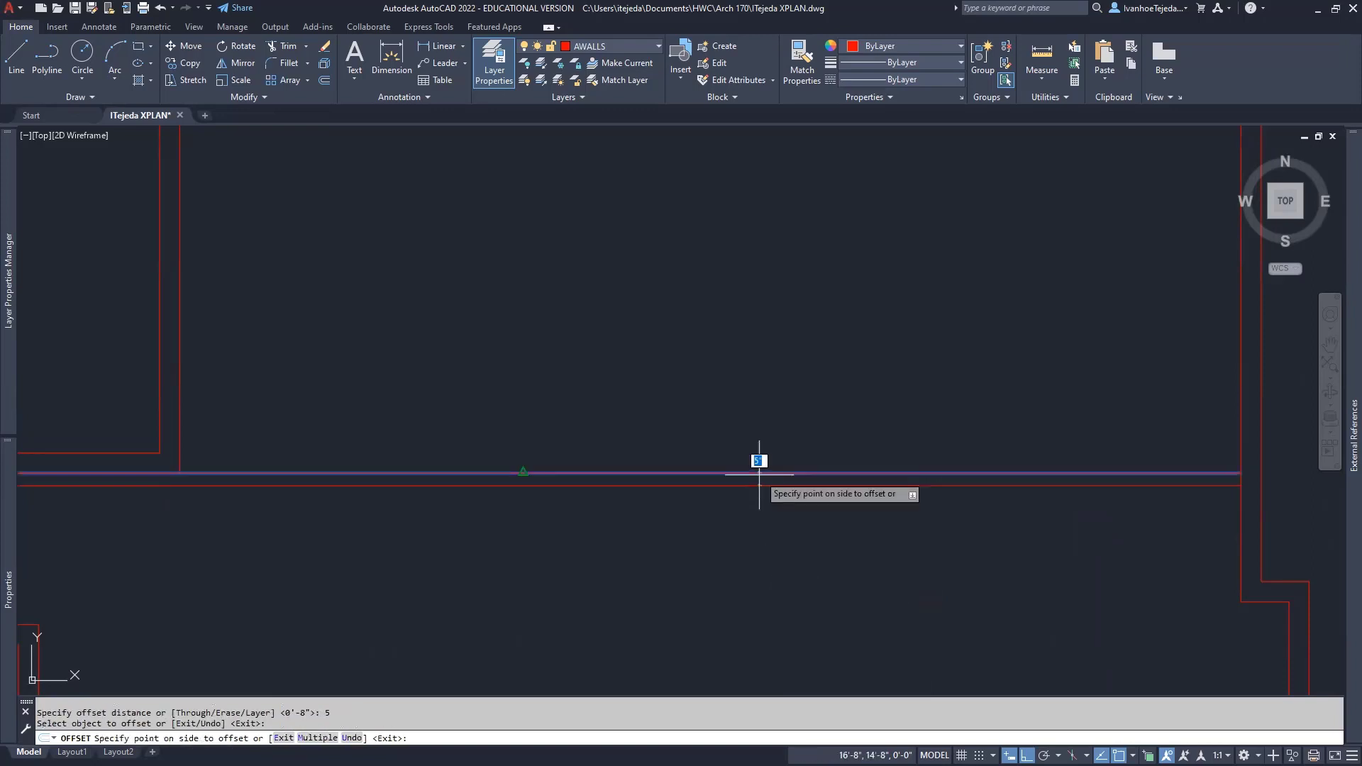
click(749, 413)
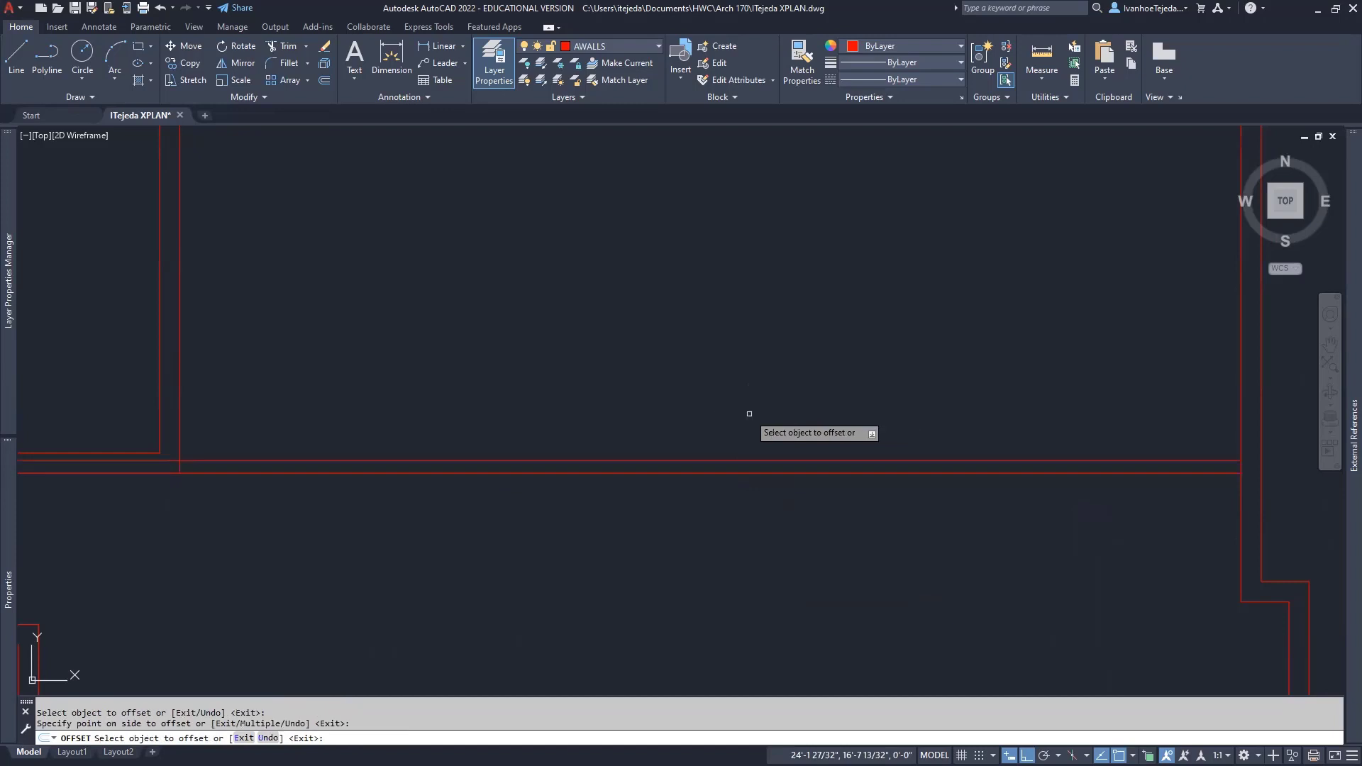
key(Return)
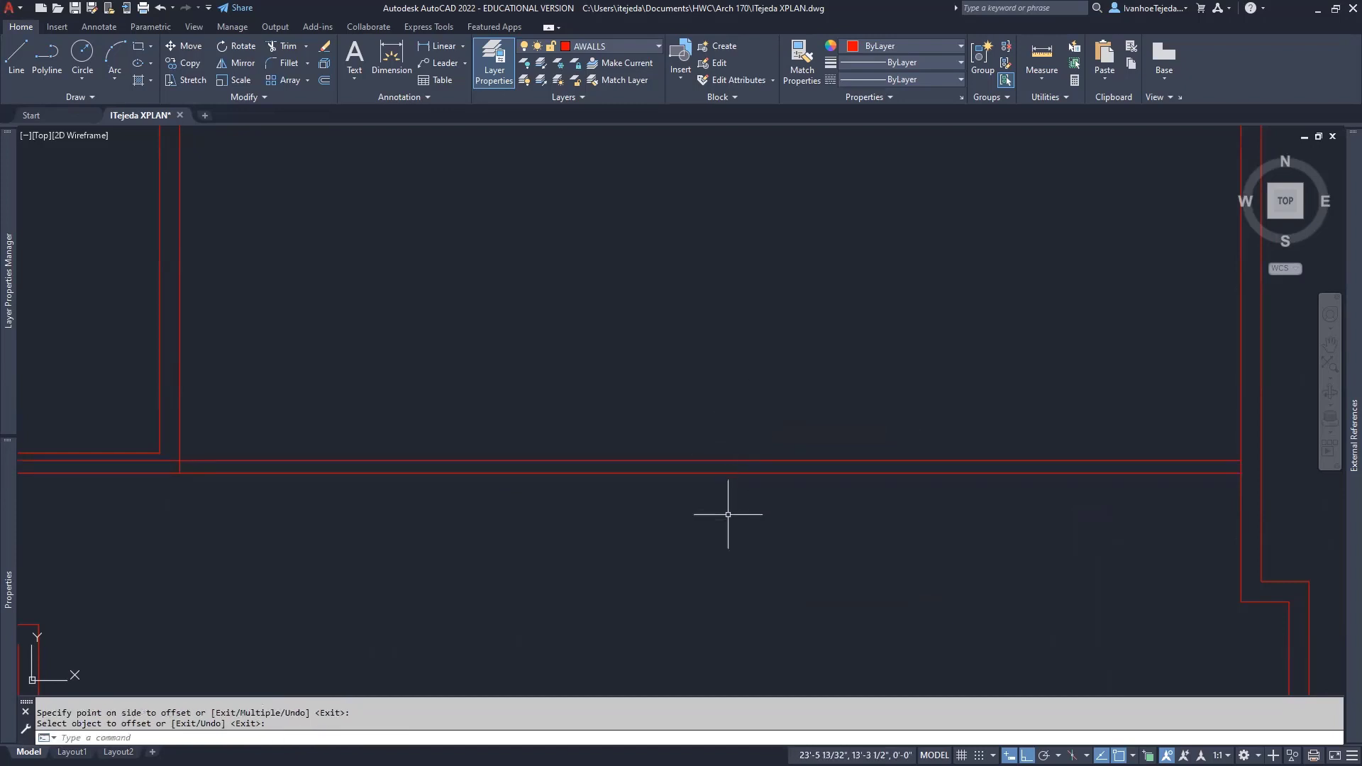
Step: Fillet the new upper partition line with the upper block's left inner wall line into a square corner, using radius 0
scroll(727, 514, down, 1)
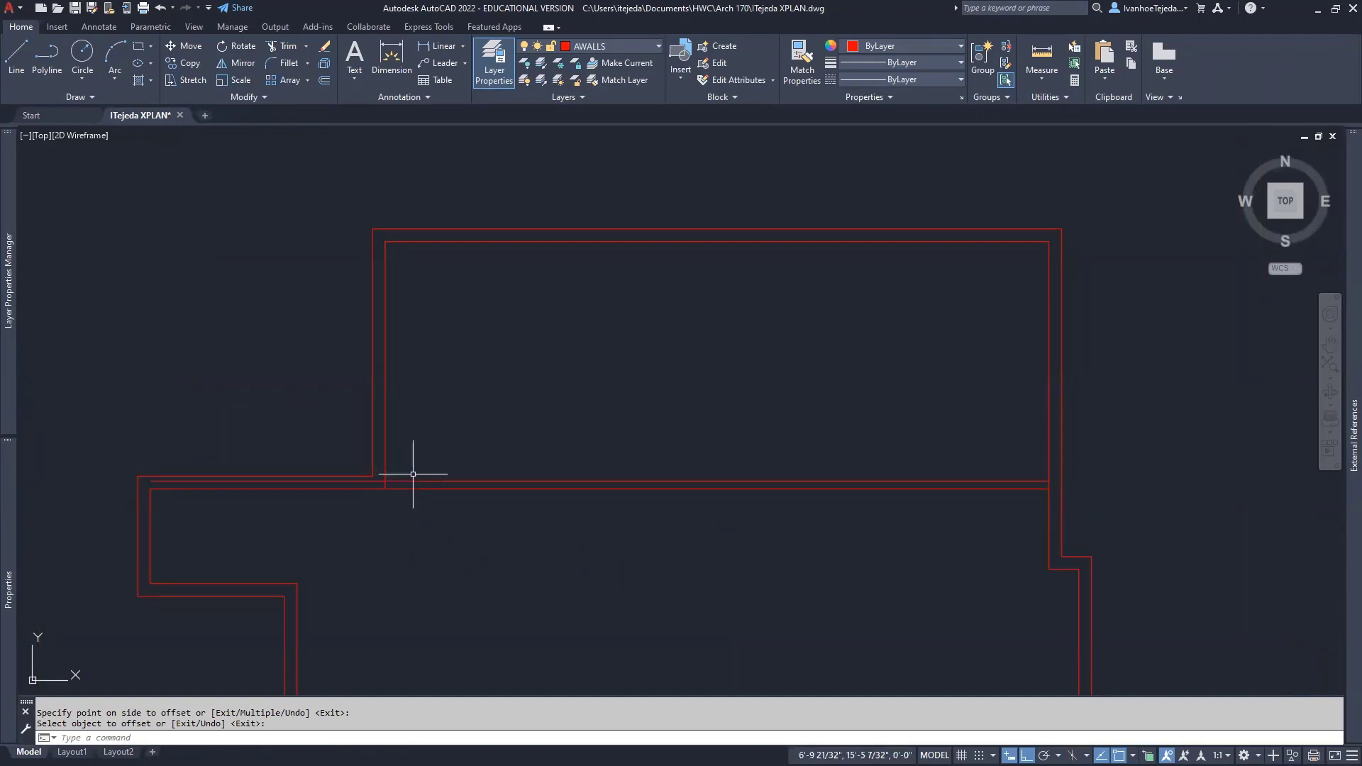
text(f)
key(Return)
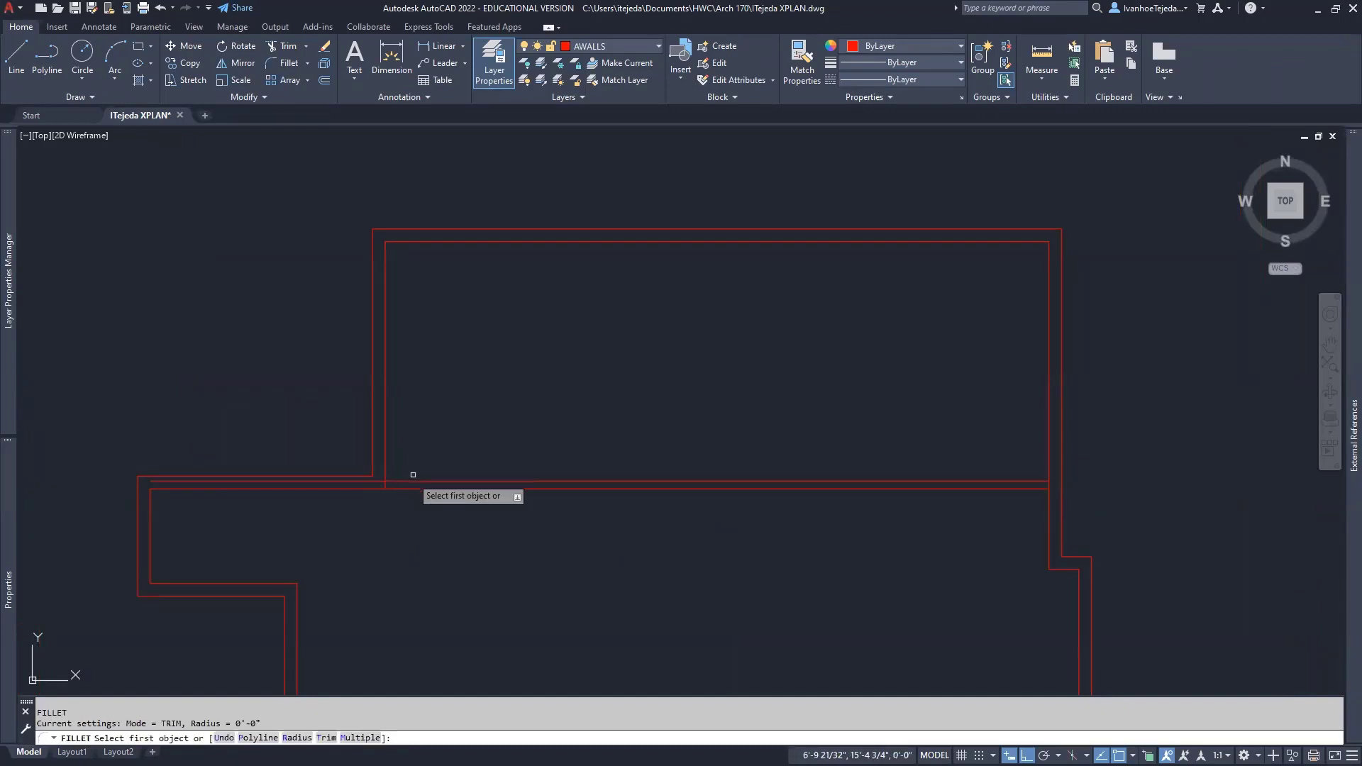
click(406, 481)
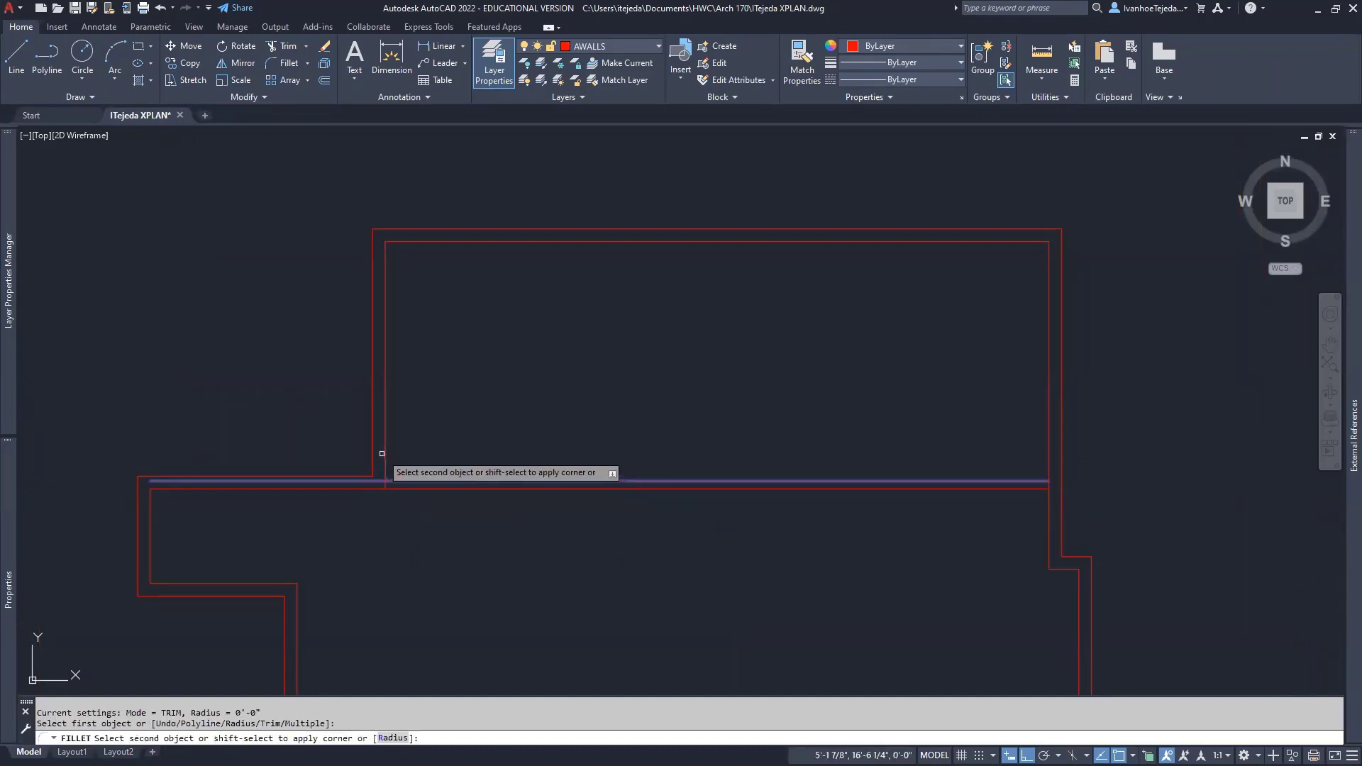
click(384, 454)
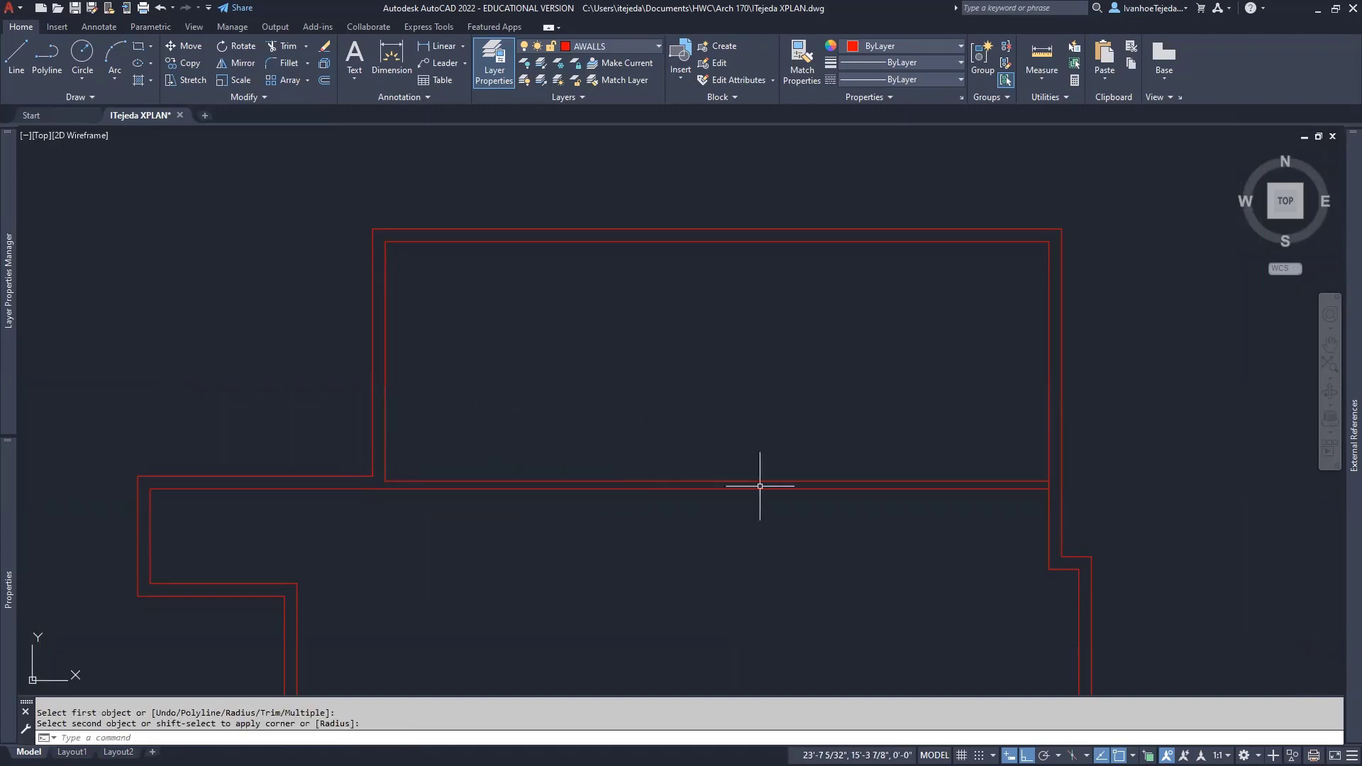
Step: Trim the right exterior wall's inner line between the two partition lines to open the wall junction
scroll(1063, 492, up, 6)
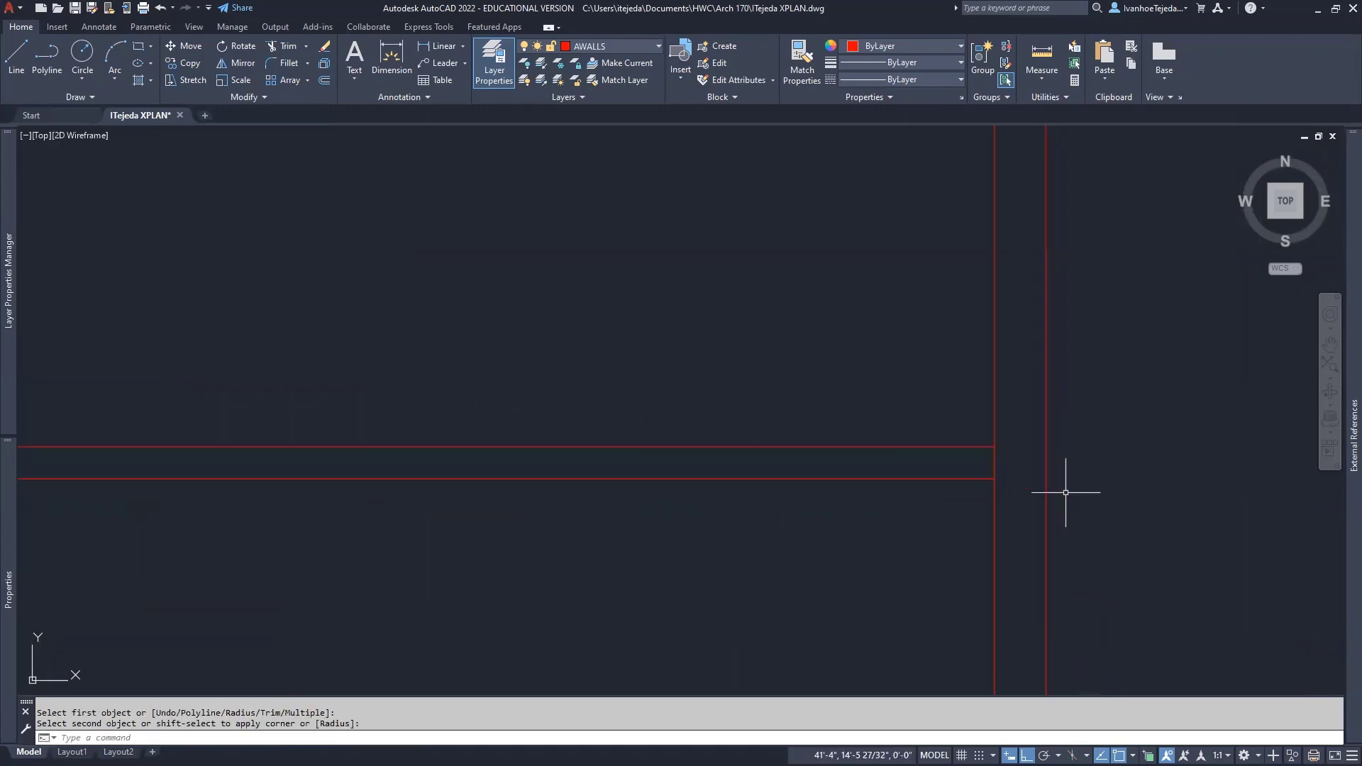
text(TR)
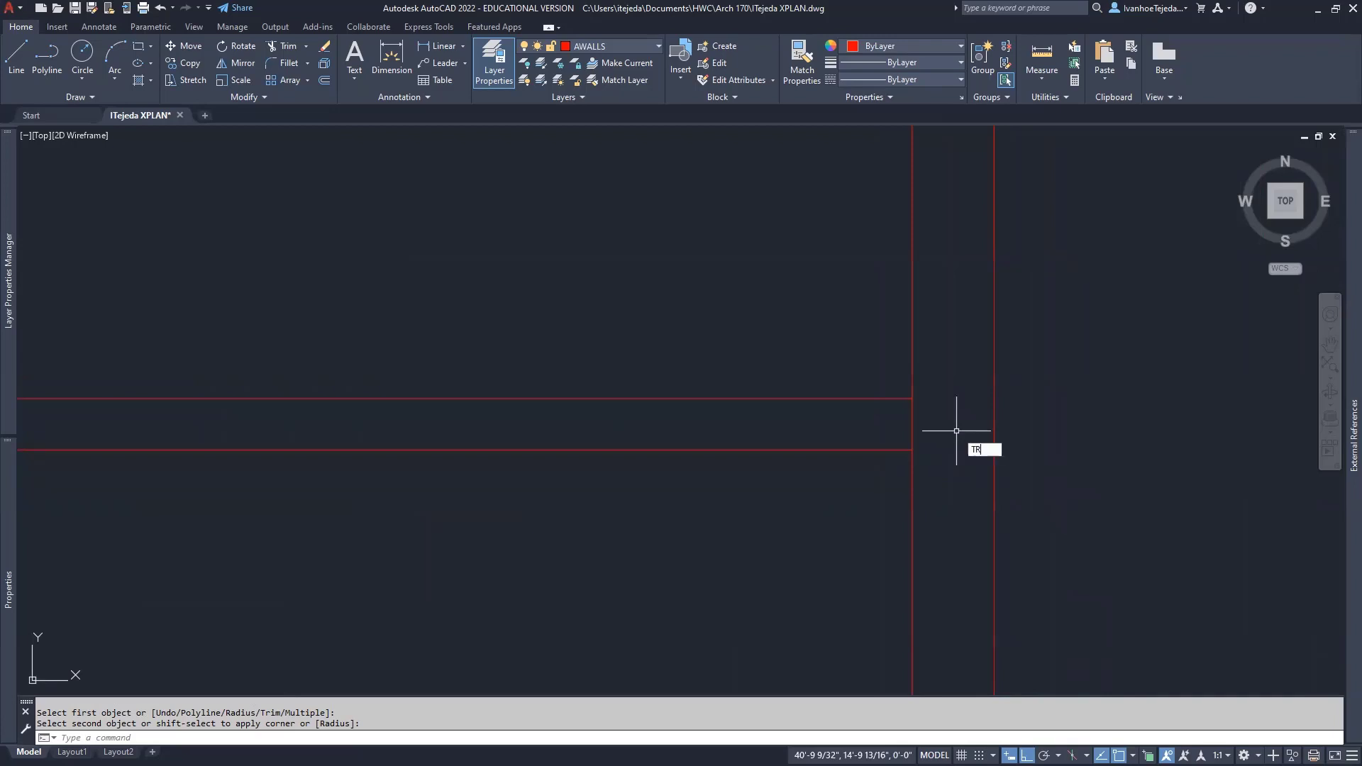
key(Return)
click(914, 426)
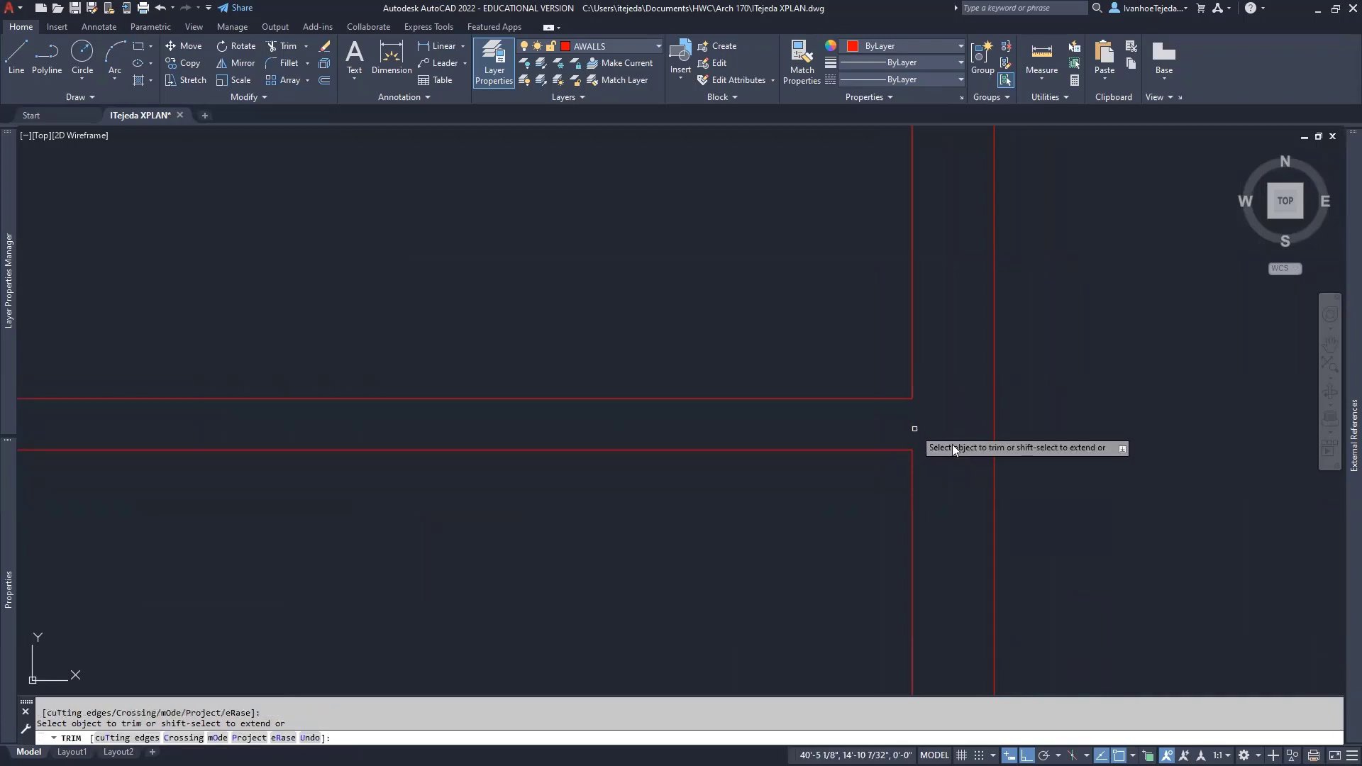
key(Return)
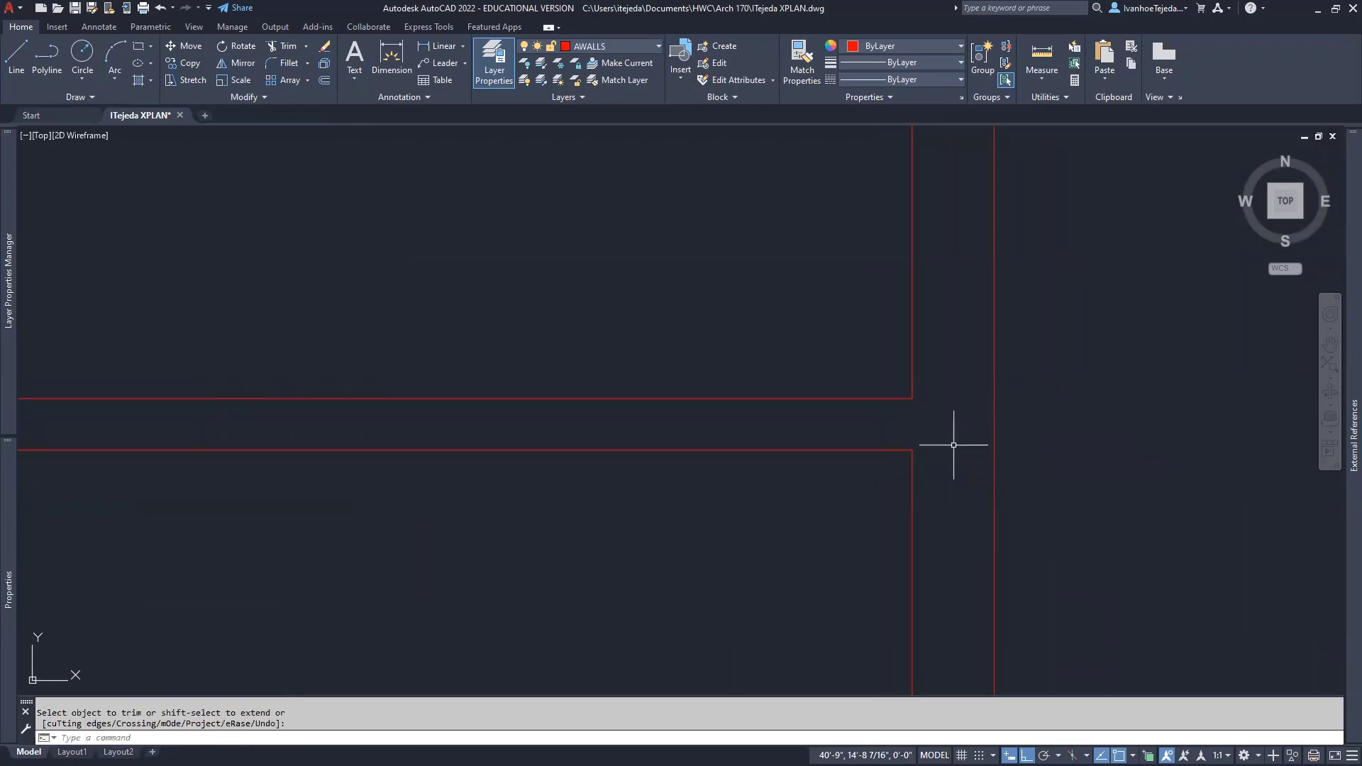
Step: Check the plan PDF and offset the short right inner wall line below the partition 13'5" to the left
scroll(943, 454, down, 8)
middle_drag(874, 439, 890, 432)
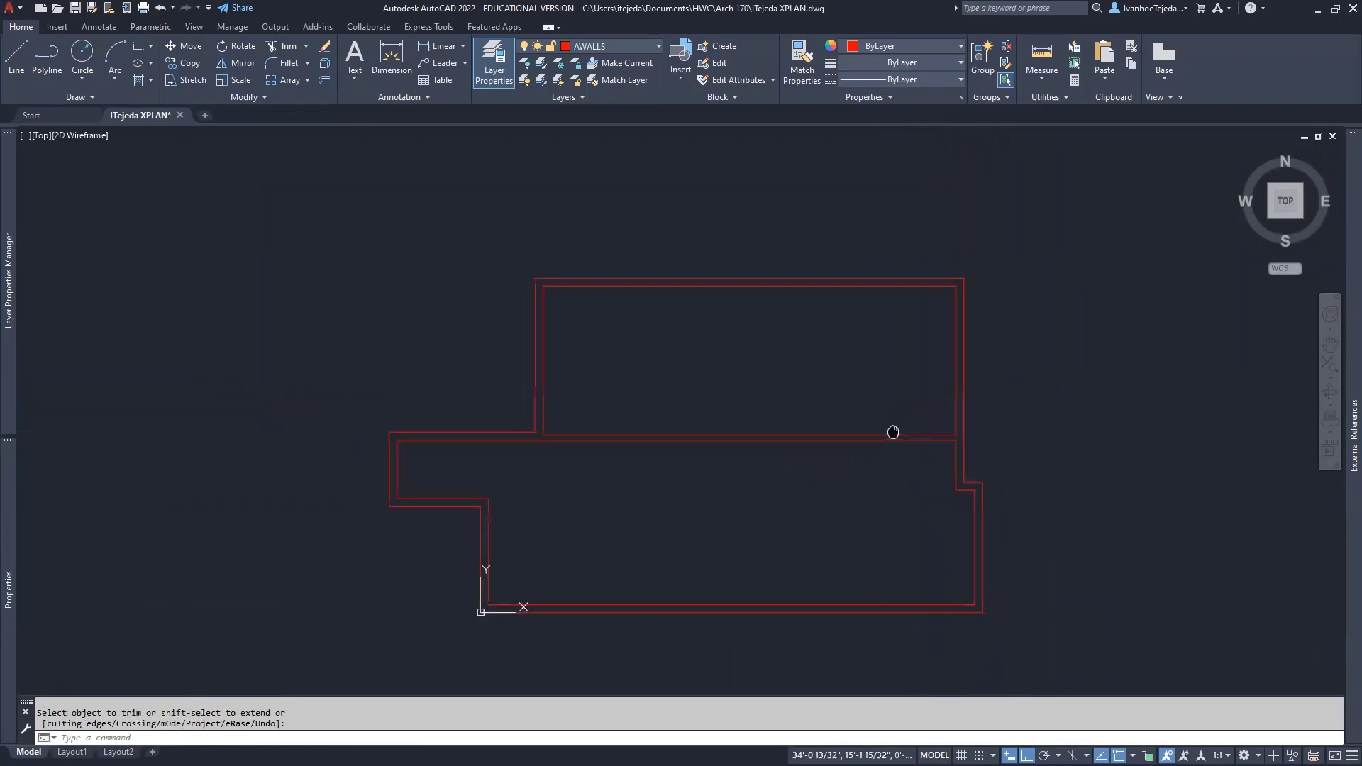
key(alt+Tab)
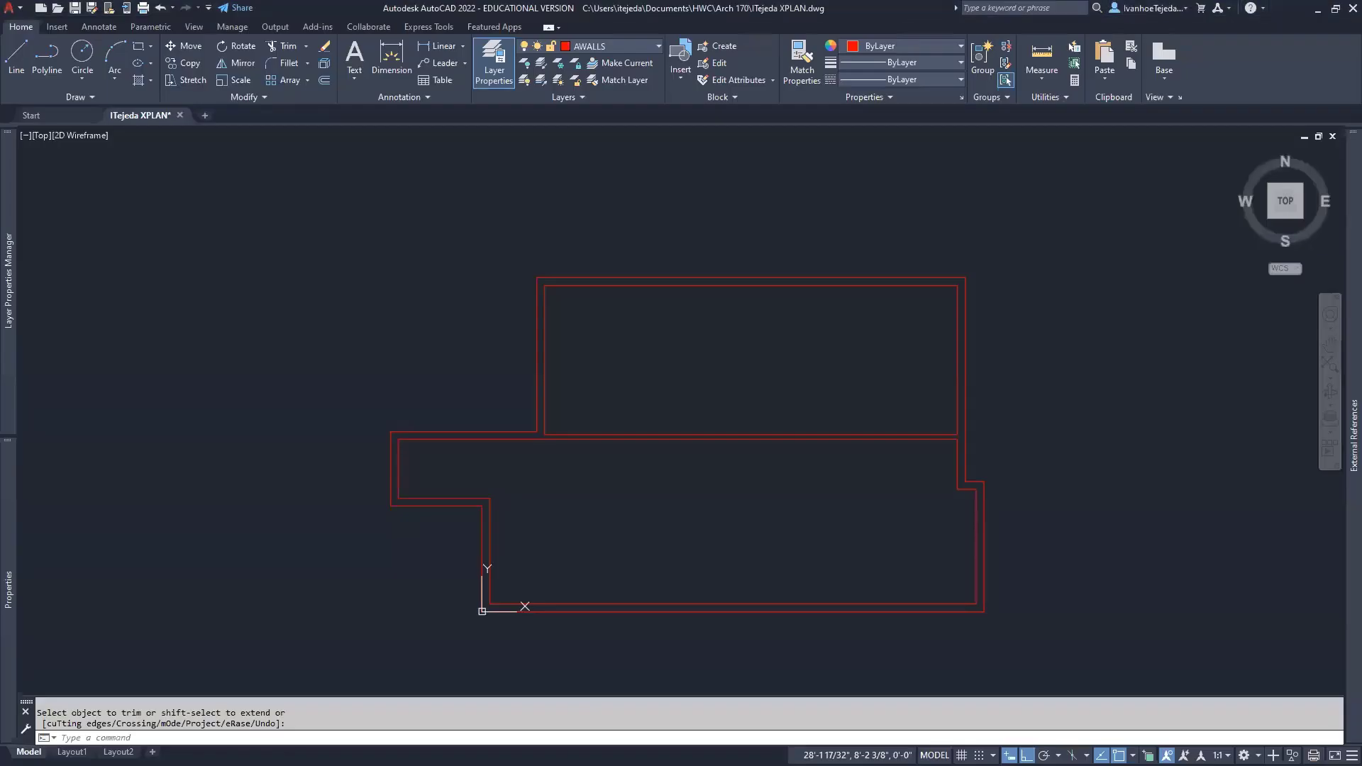
scroll(945, 461, down, 2)
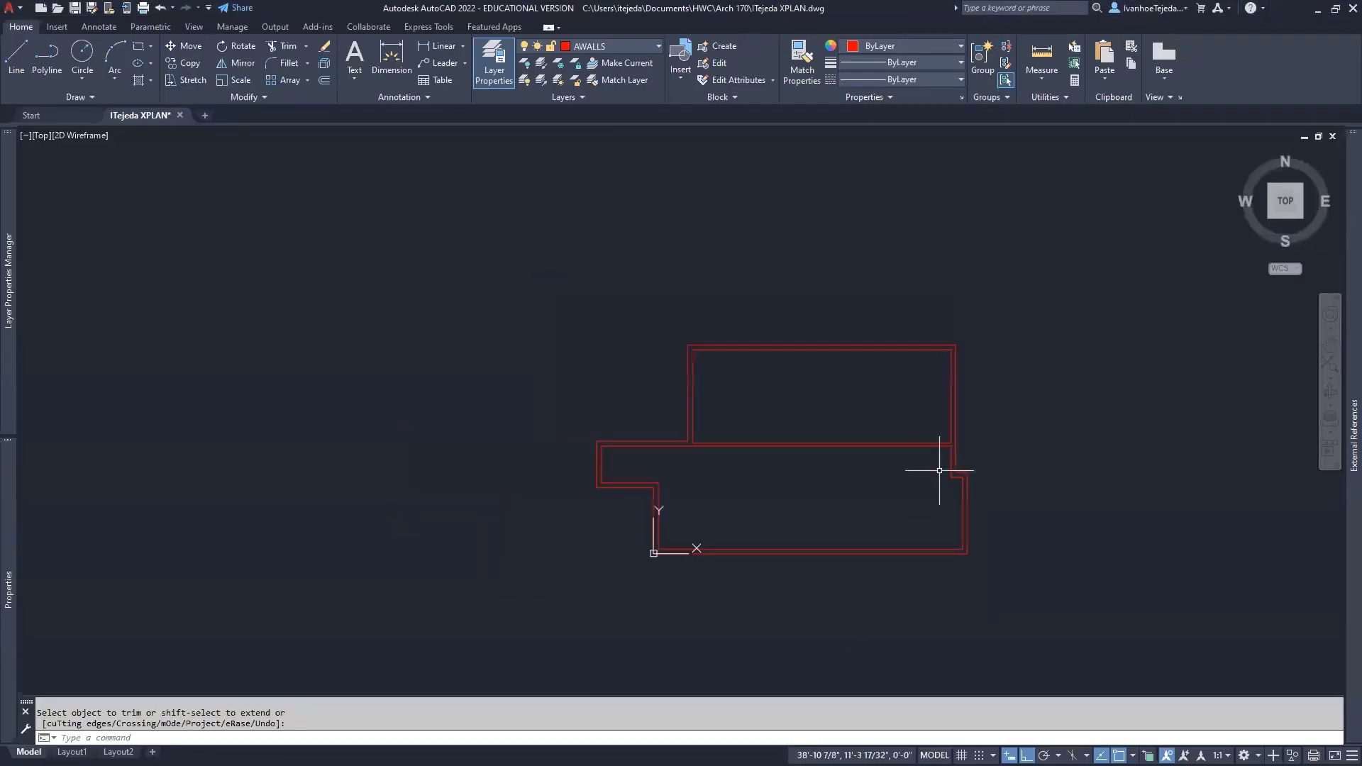
scroll(943, 462, up, 4)
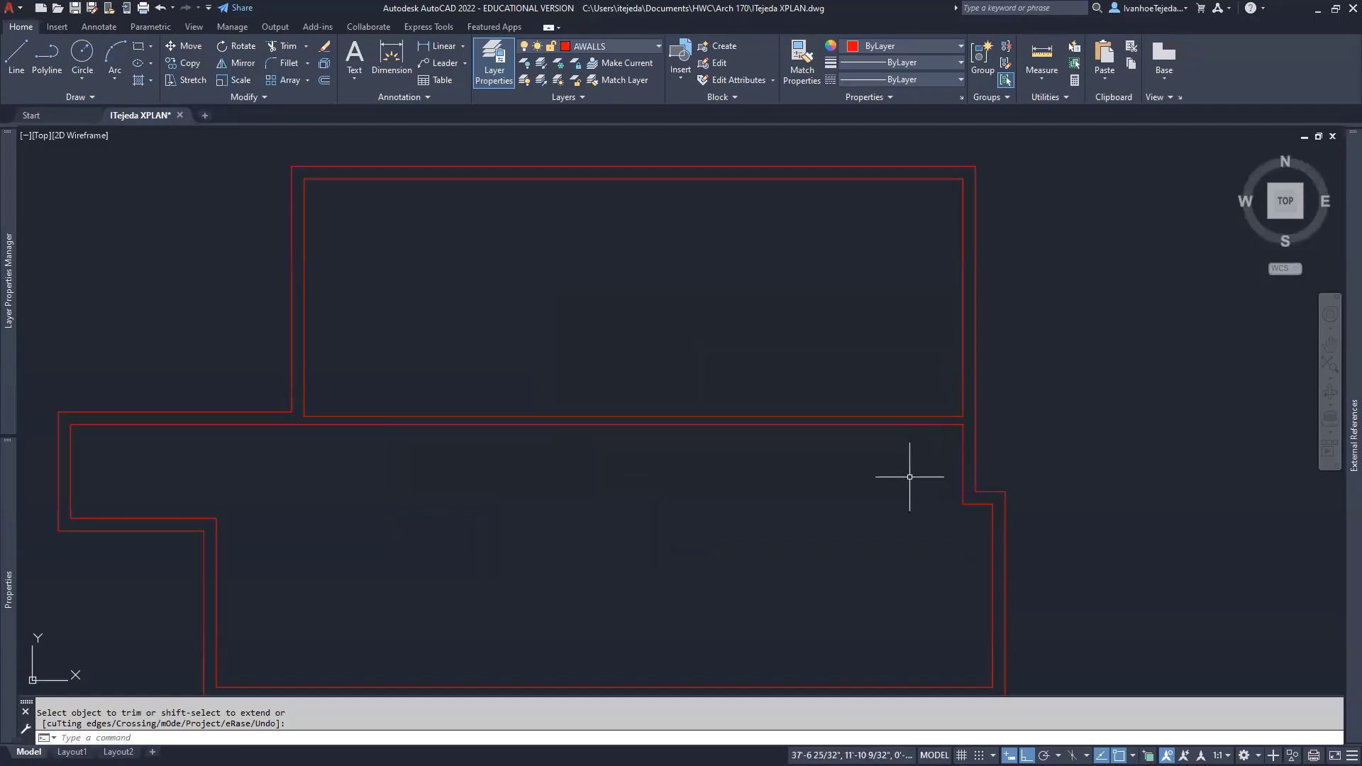
text(o)
key(Return)
text(13)
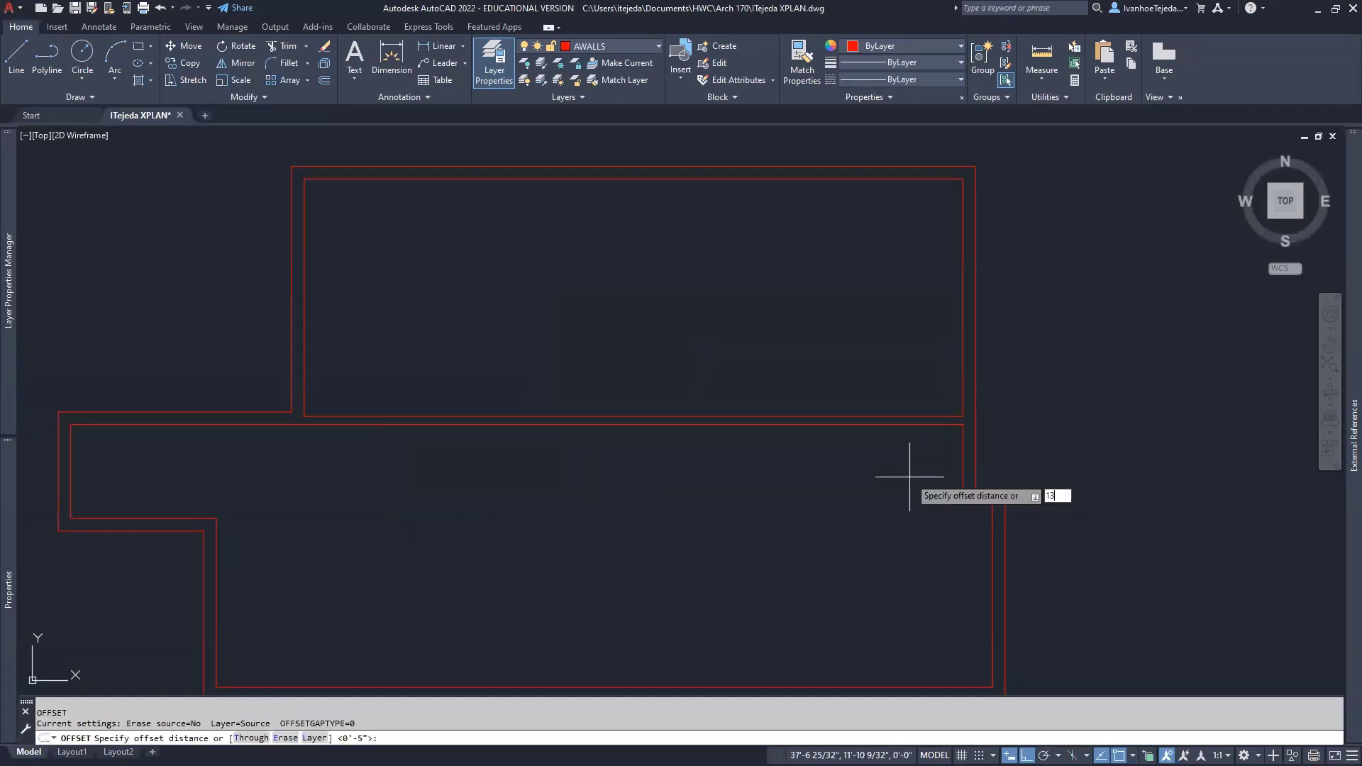
text('5)
key(Return)
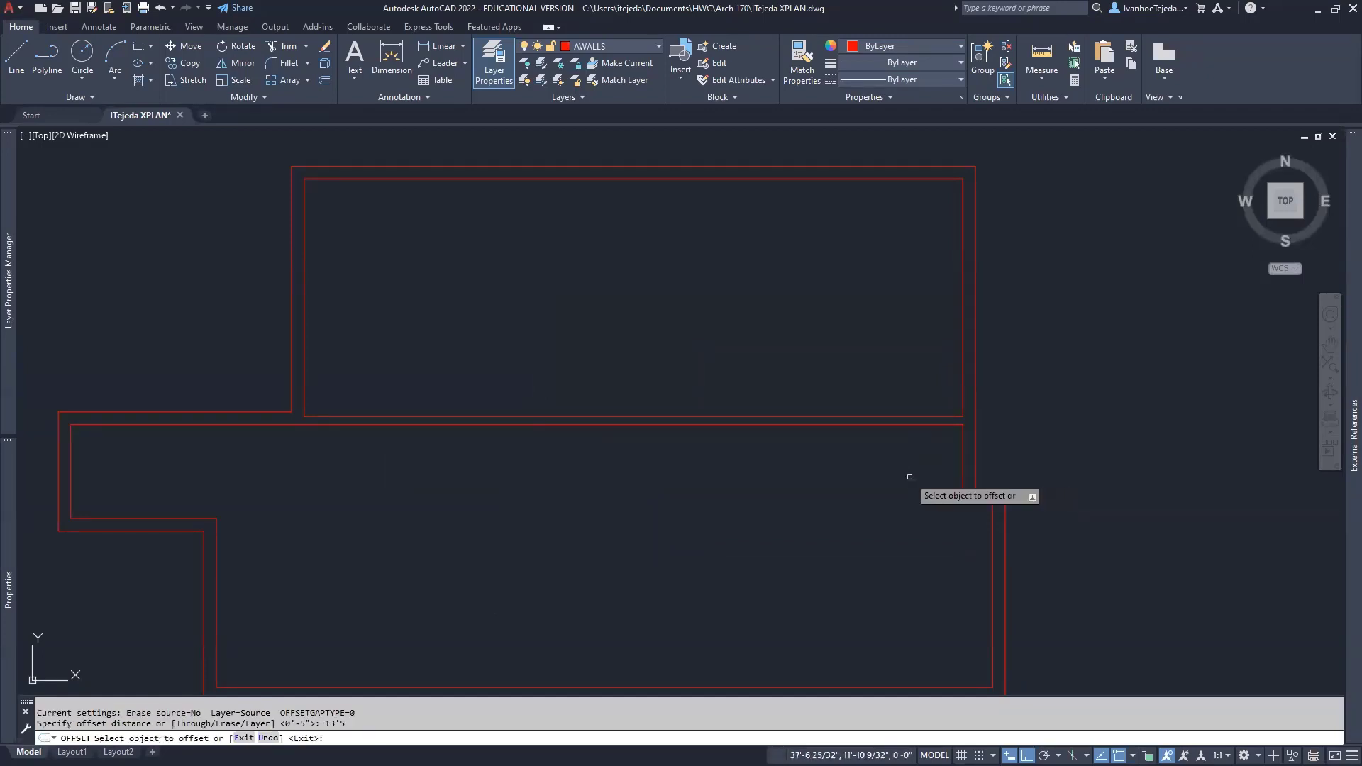
click(962, 444)
click(914, 447)
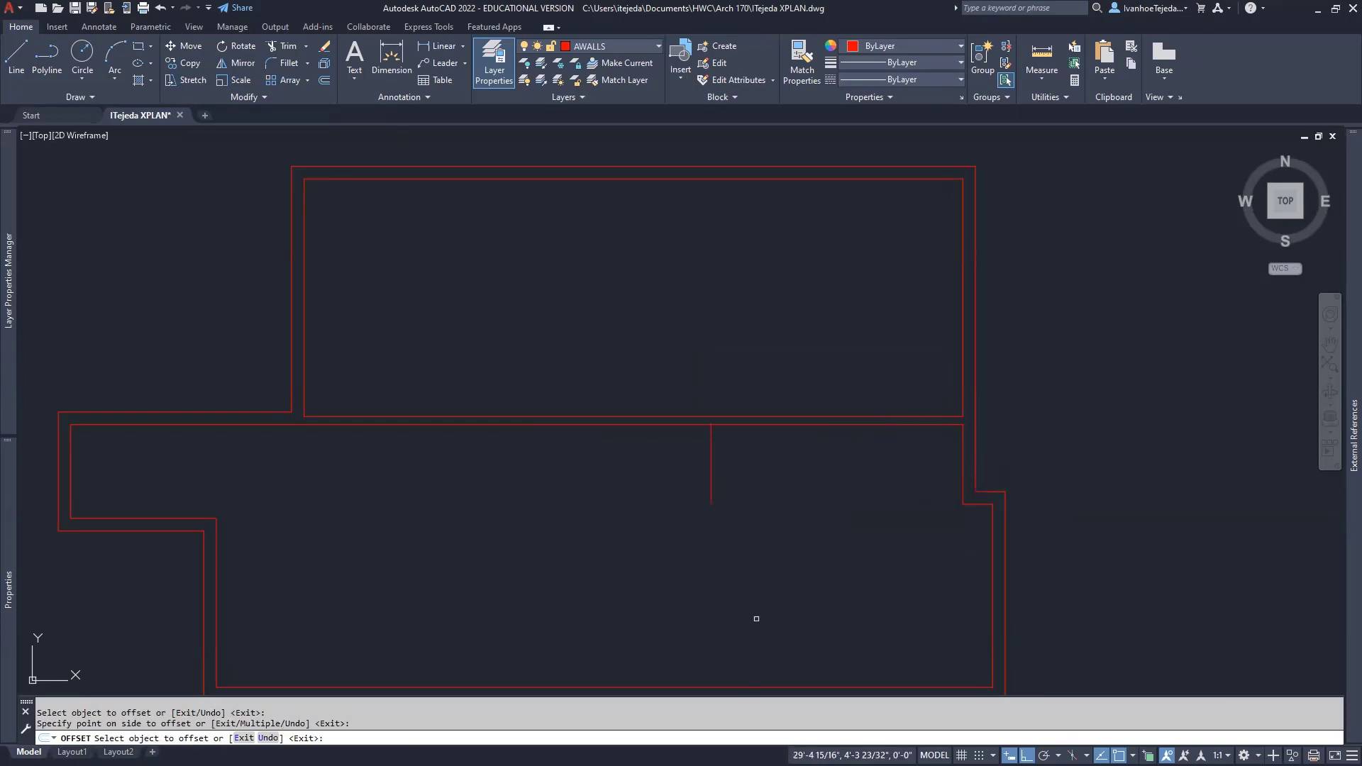
Step: Check the hall opening width in XPLAN.pdf and offset the new short vertical line 8'3" to the left in AutoCAD
key(alt+Tab)
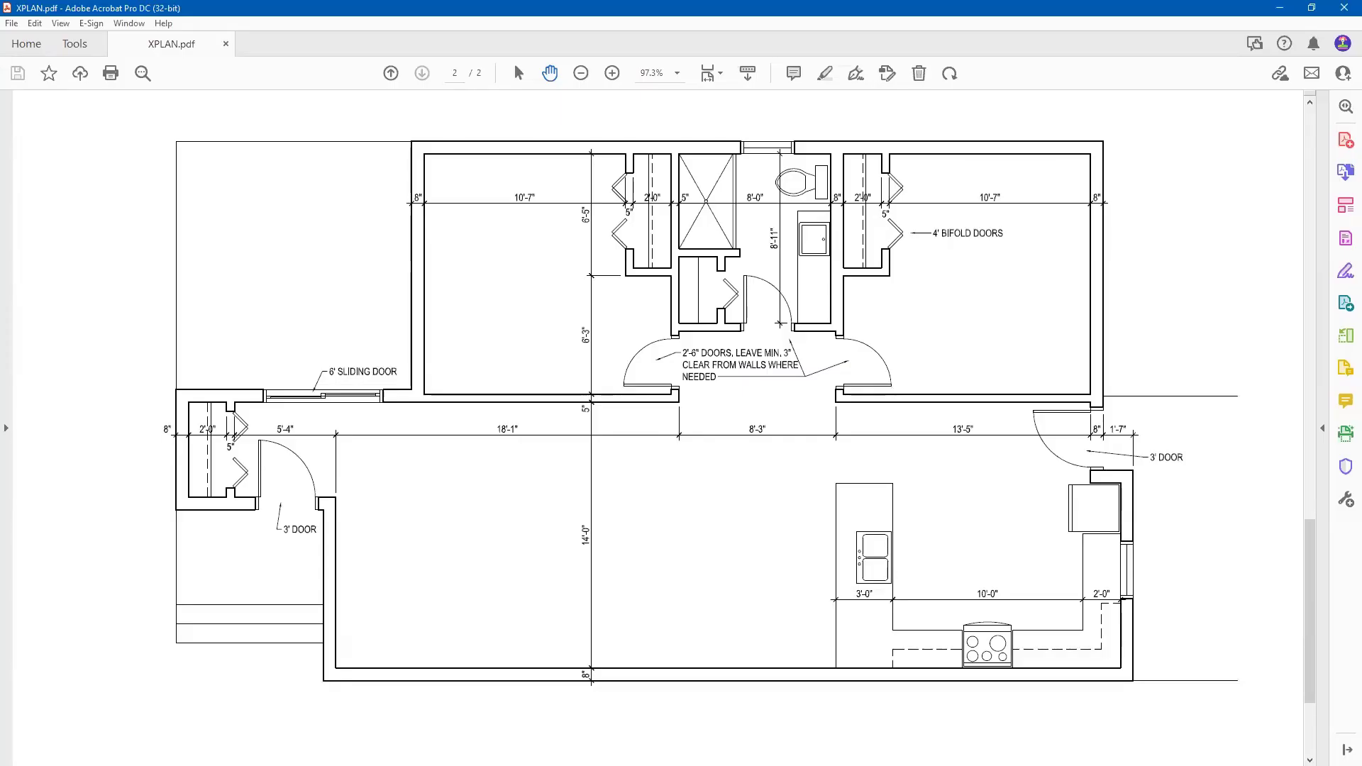
key(alt+Tab)
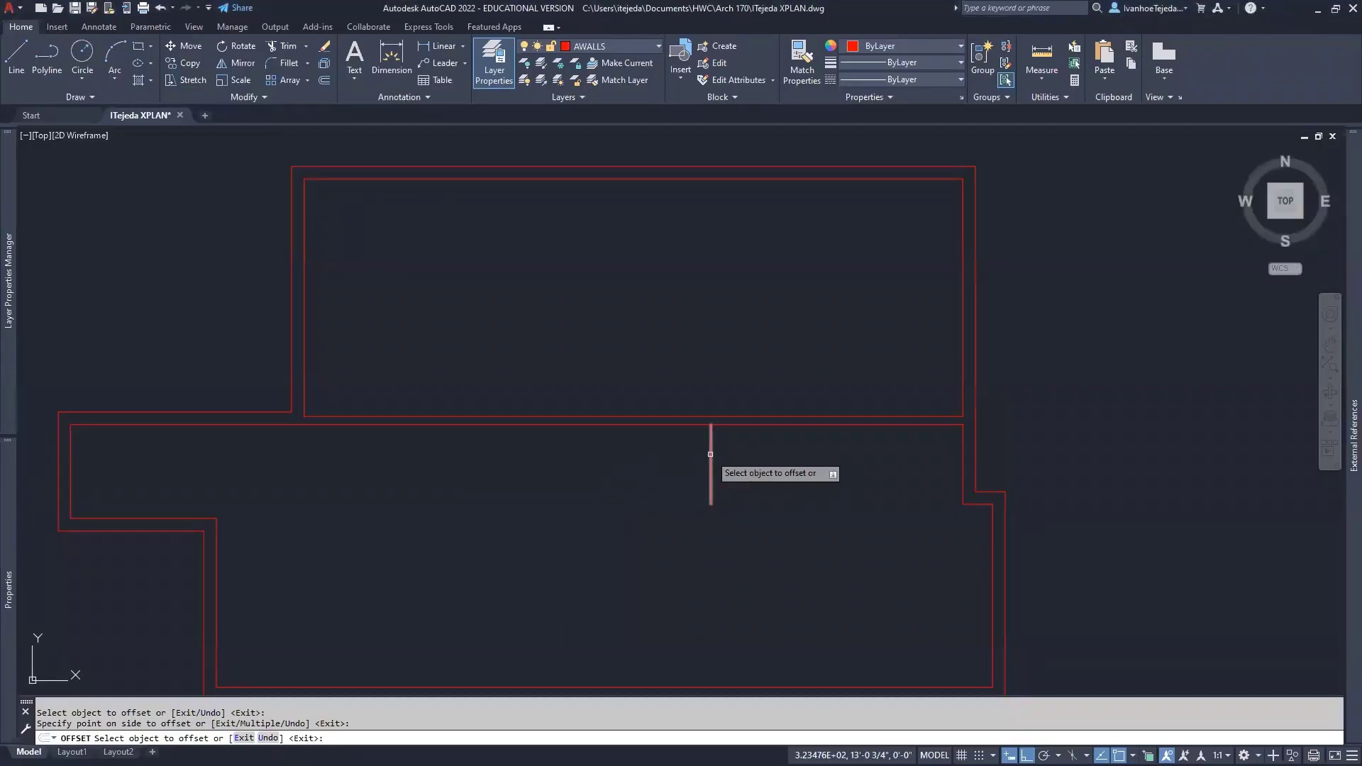
click(710, 453)
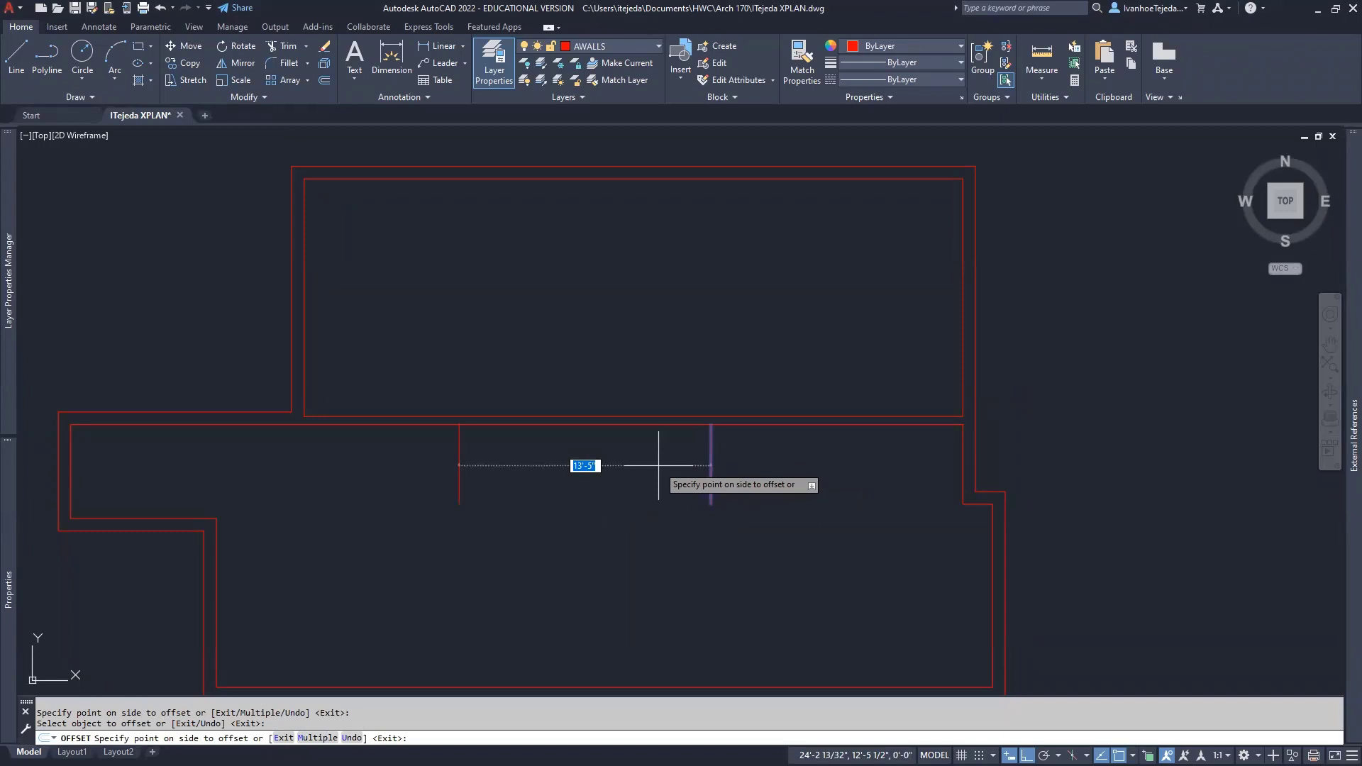
text(8'3)
key(Return)
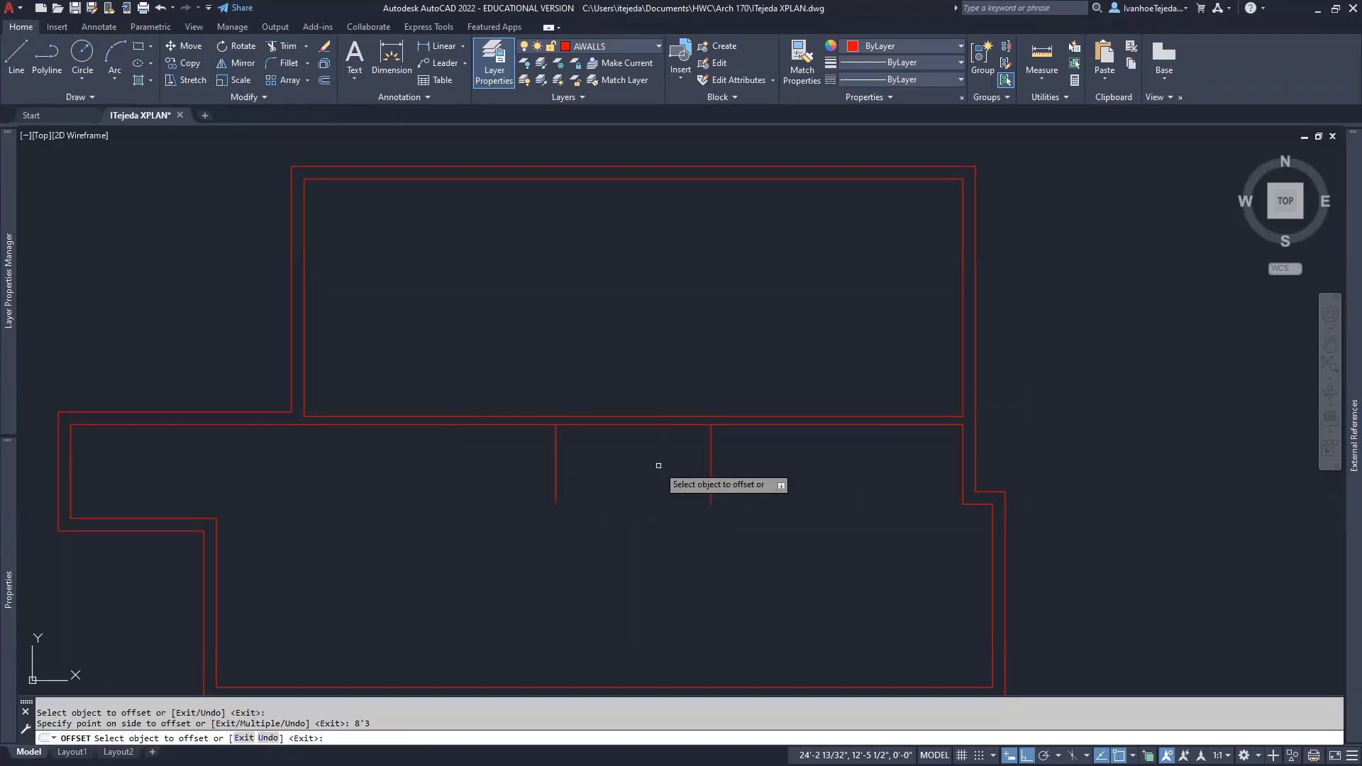
key(Return)
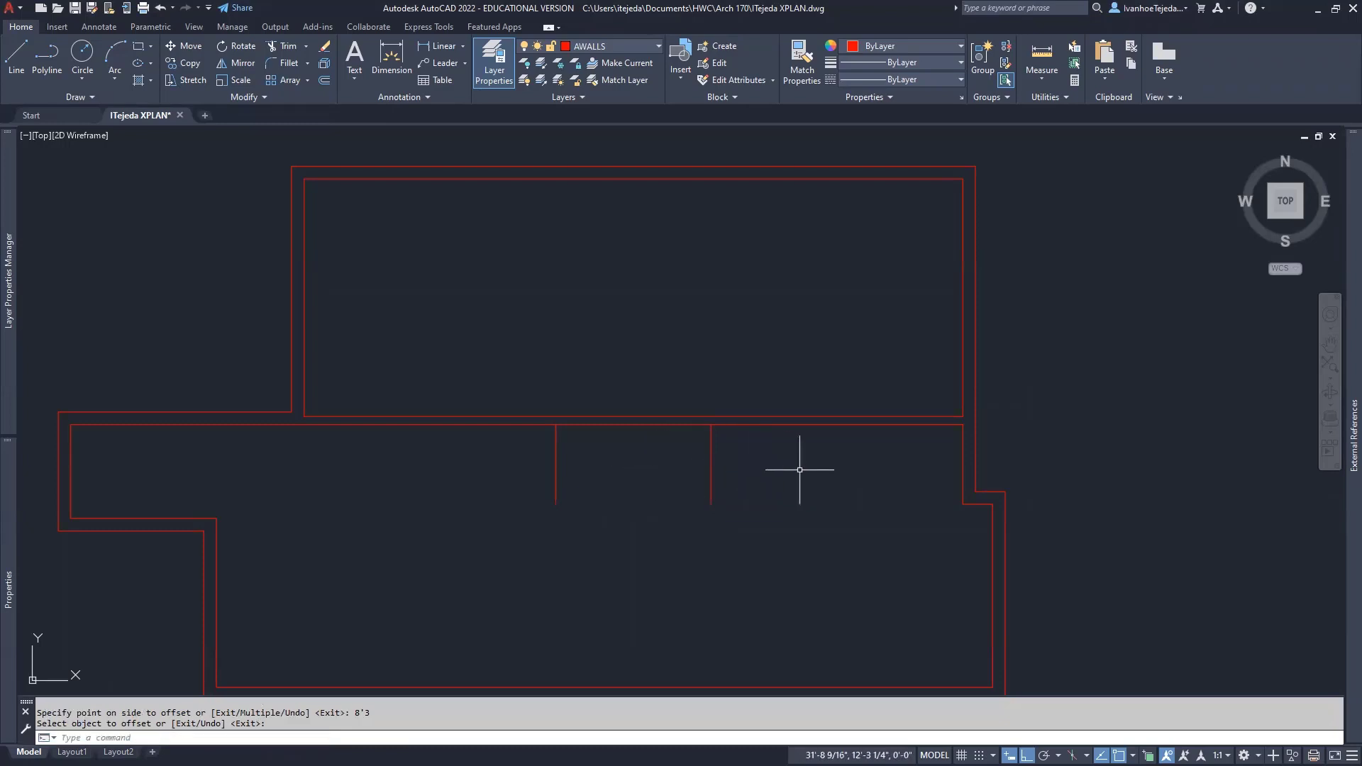
Step: Extend both short vertical lines up to the upper line of the 5" partition wall
middle_drag(799, 469, 784, 469)
middle_drag(628, 471, 785, 470)
scroll(785, 471, up, 2)
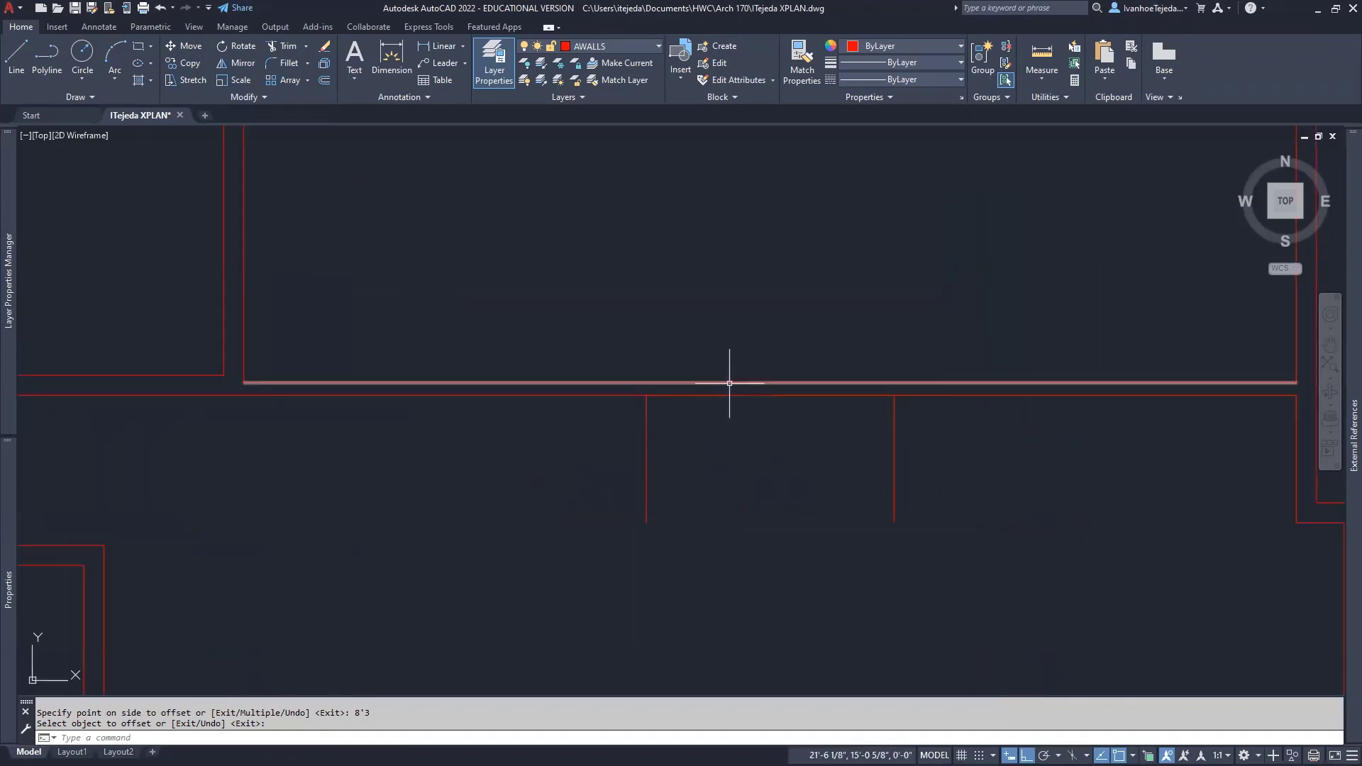
text(EX)
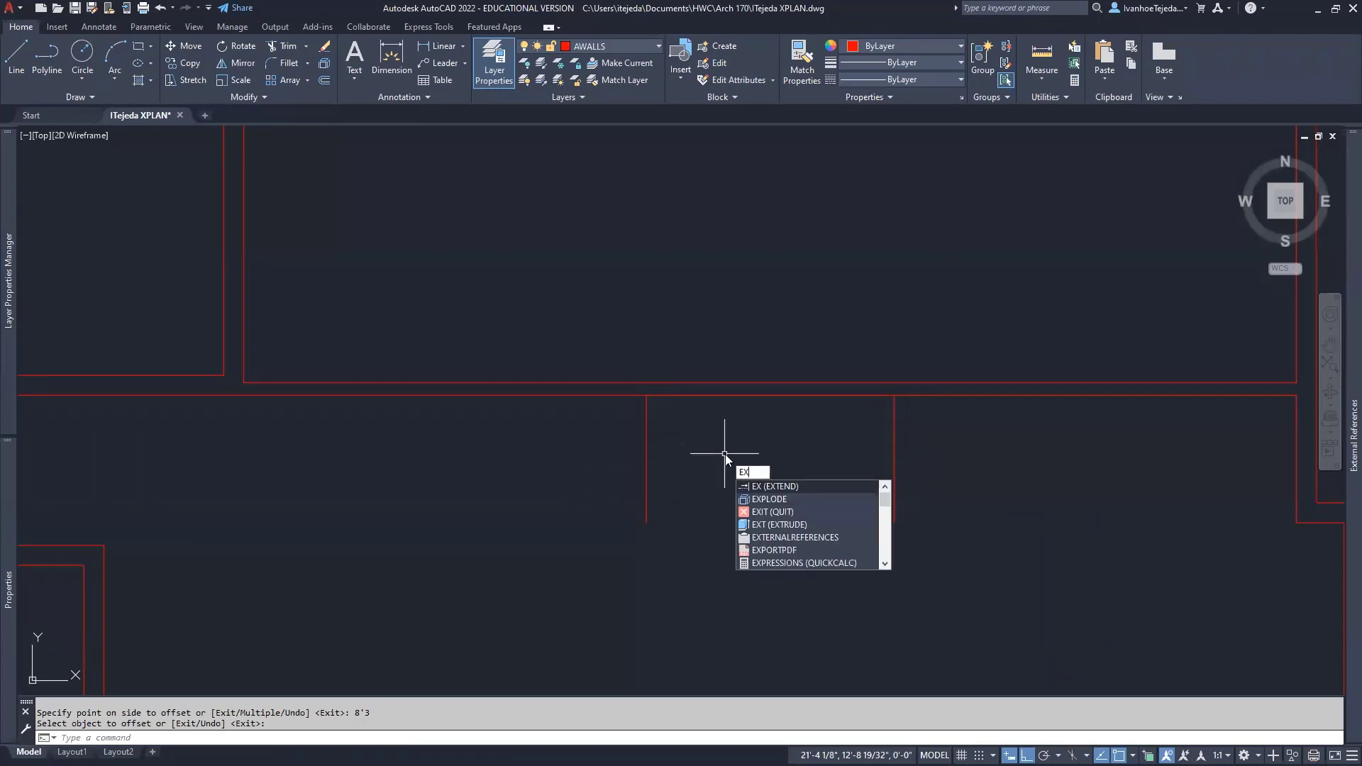
key(Return)
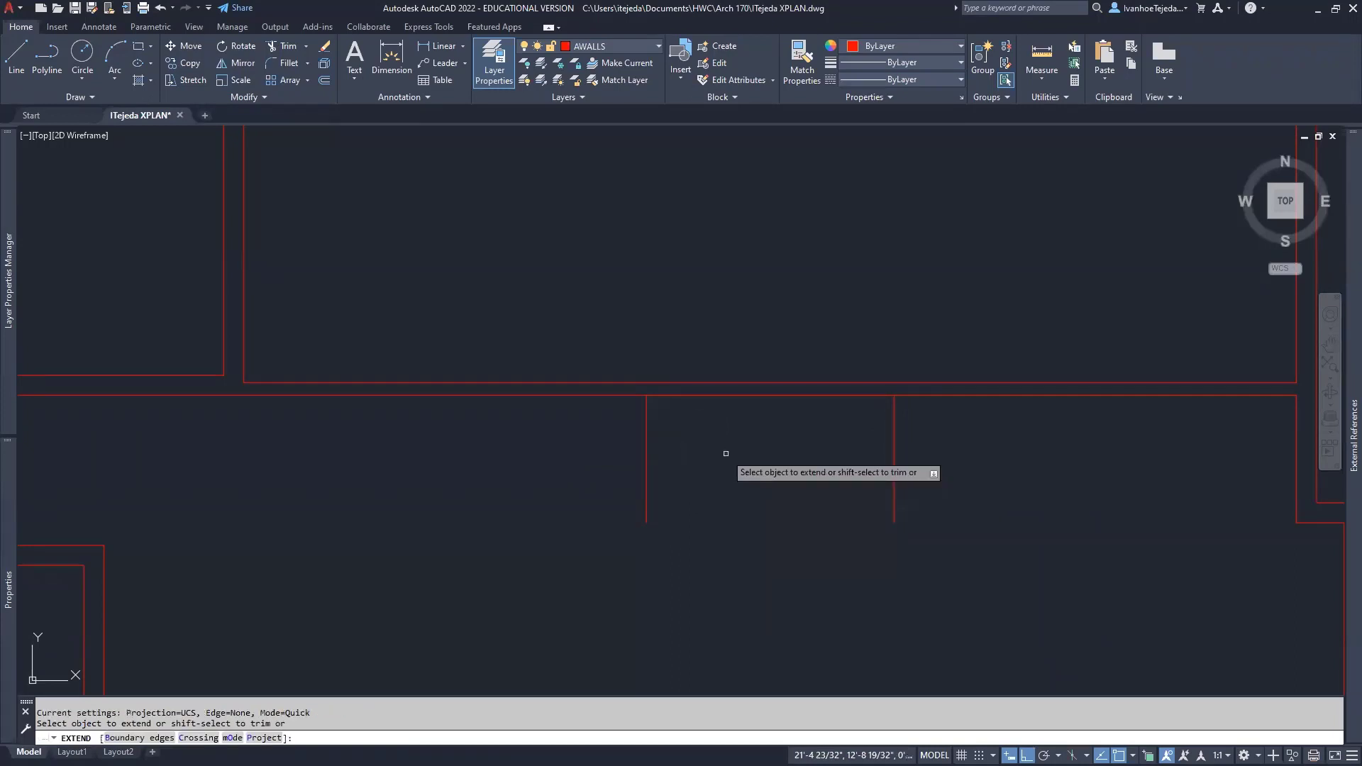
click(648, 407)
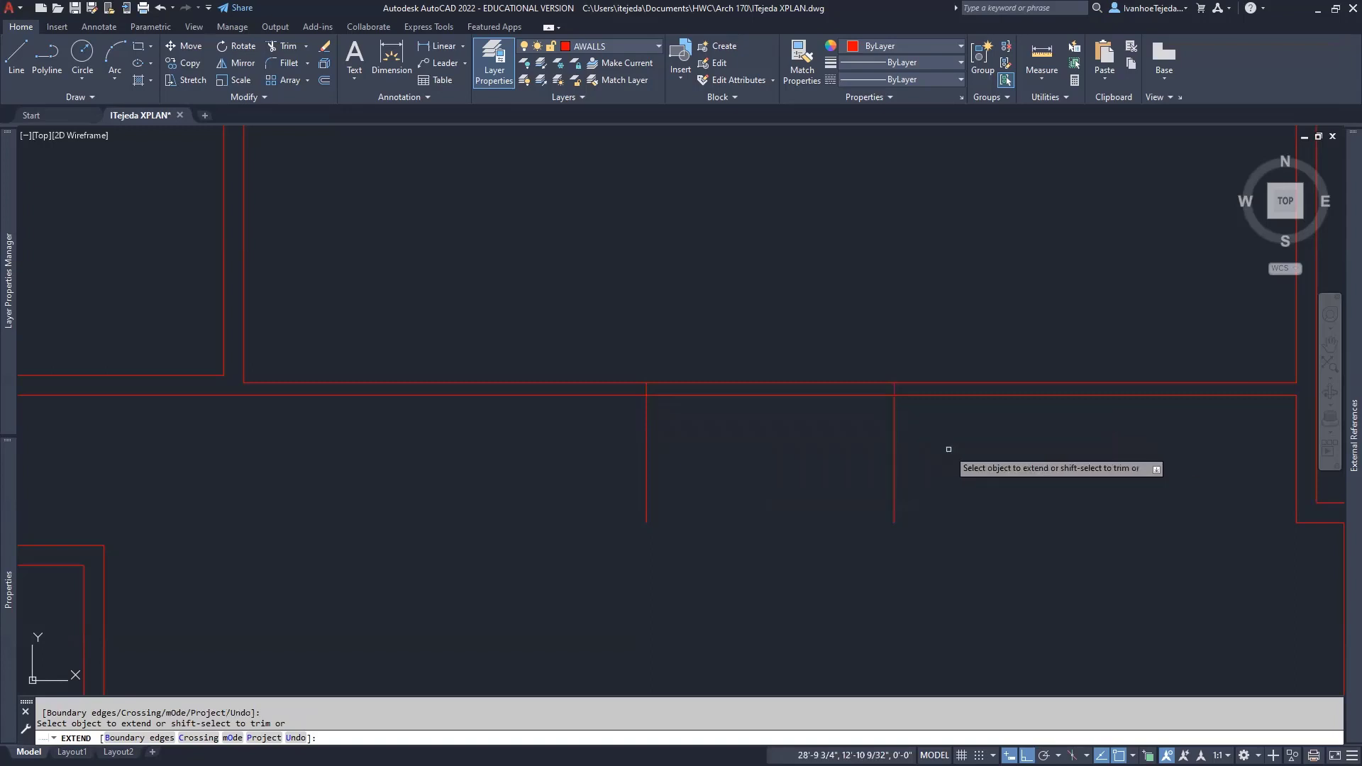
key(Return)
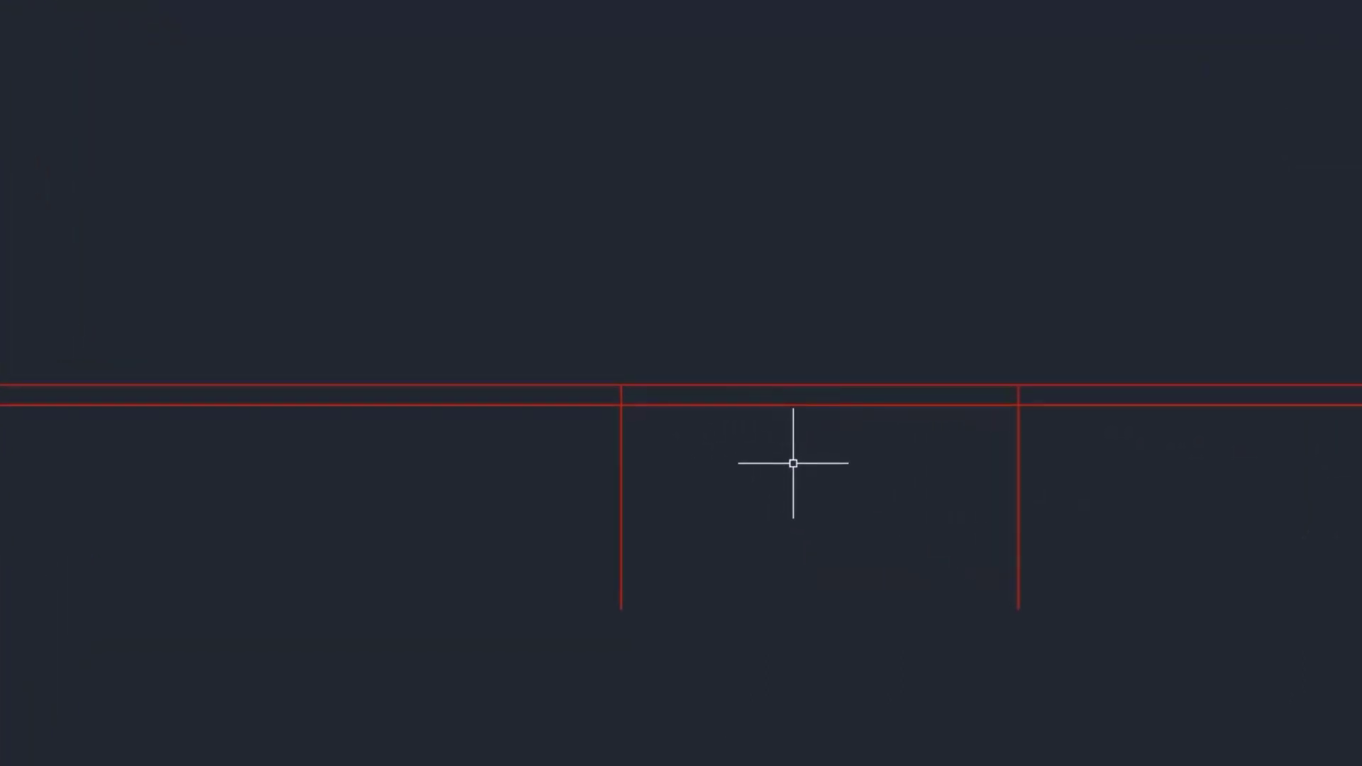
Step: Start trimming the 5" partition wall at the two vertical lines that mark the hall opening
text(TR)
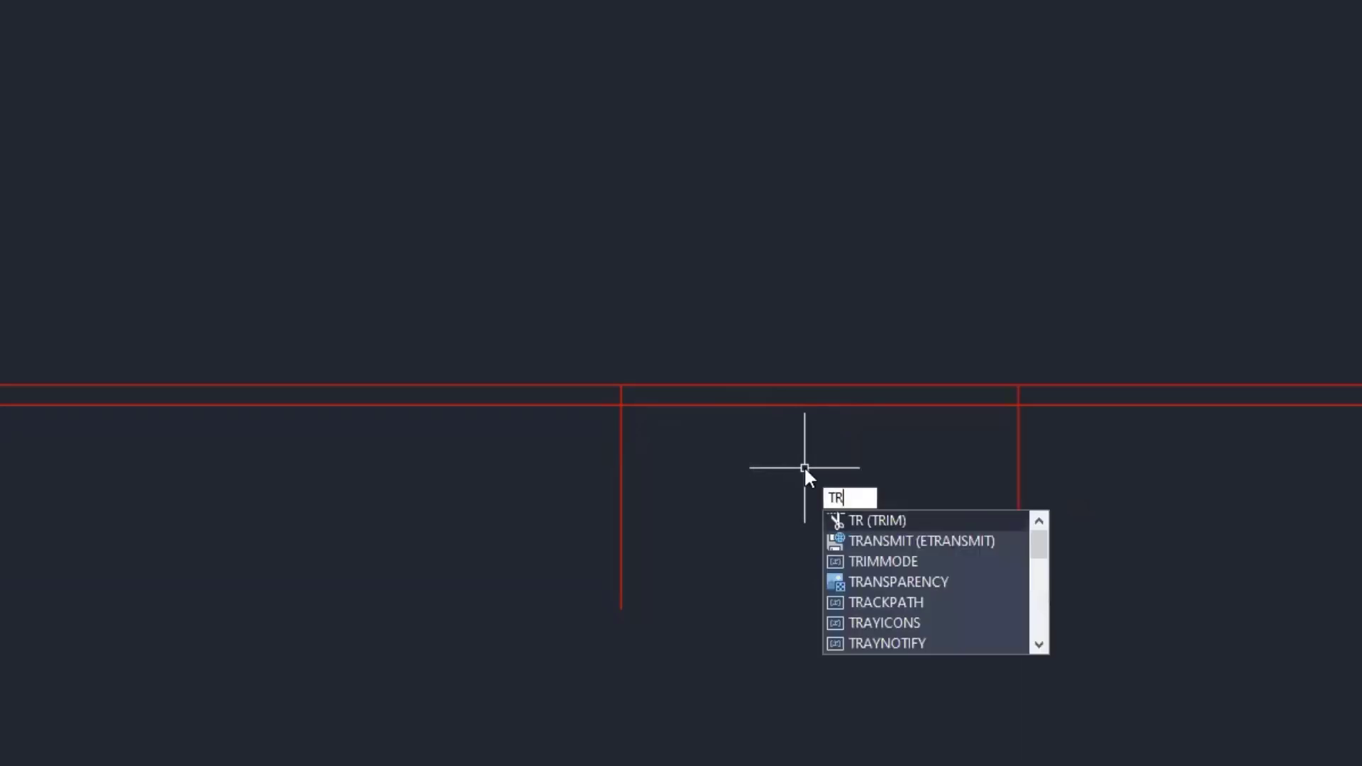
key(Return)
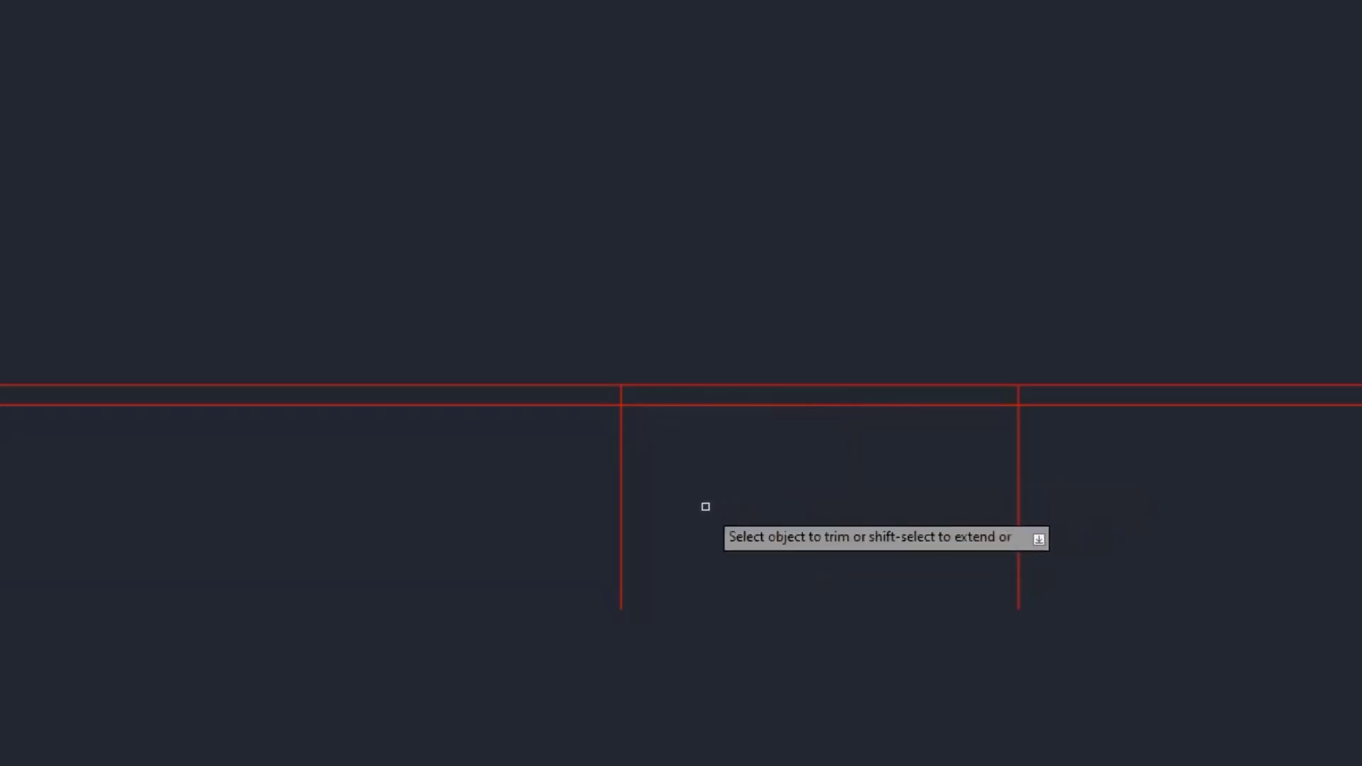
Step: Try trimming the wall opening and the surplus lengths of its two jamb lines segment by segment, and undo the trims
click(621, 436)
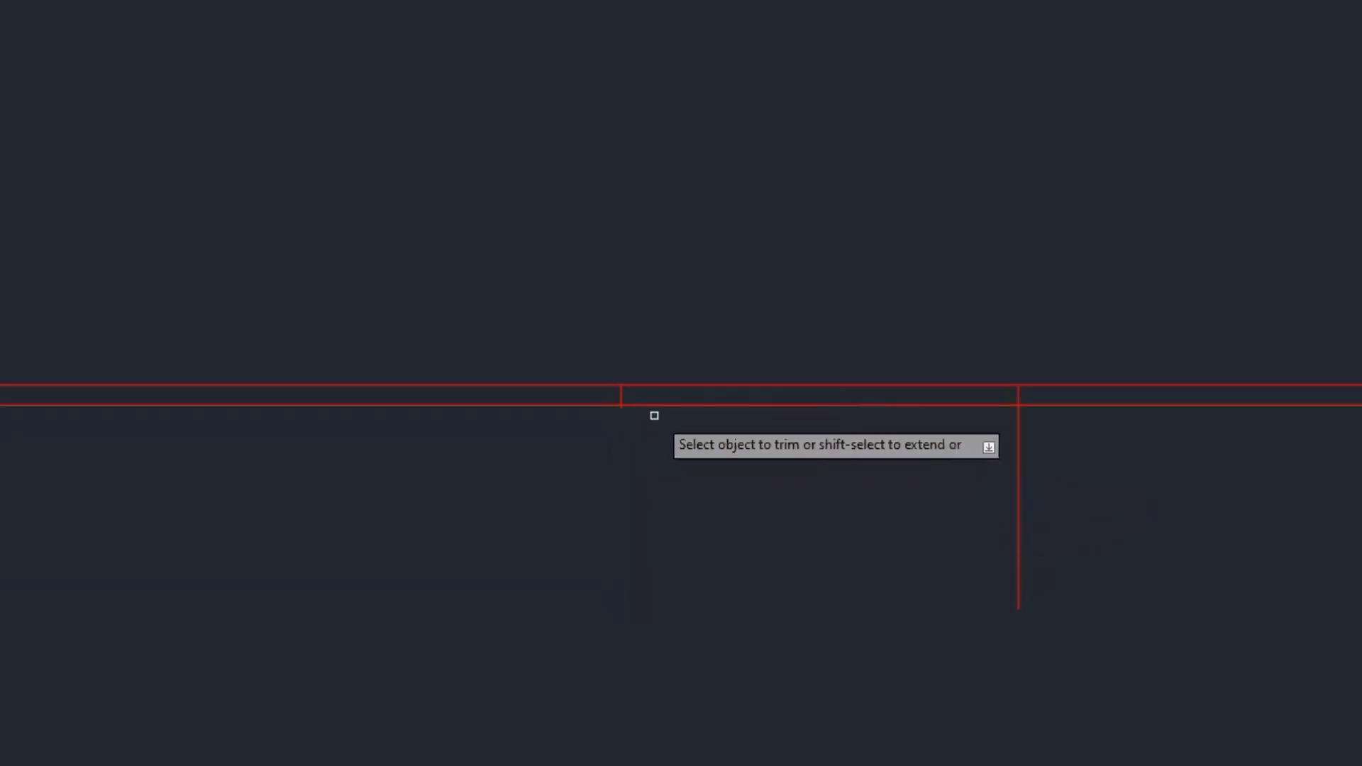
click(665, 405)
click(663, 387)
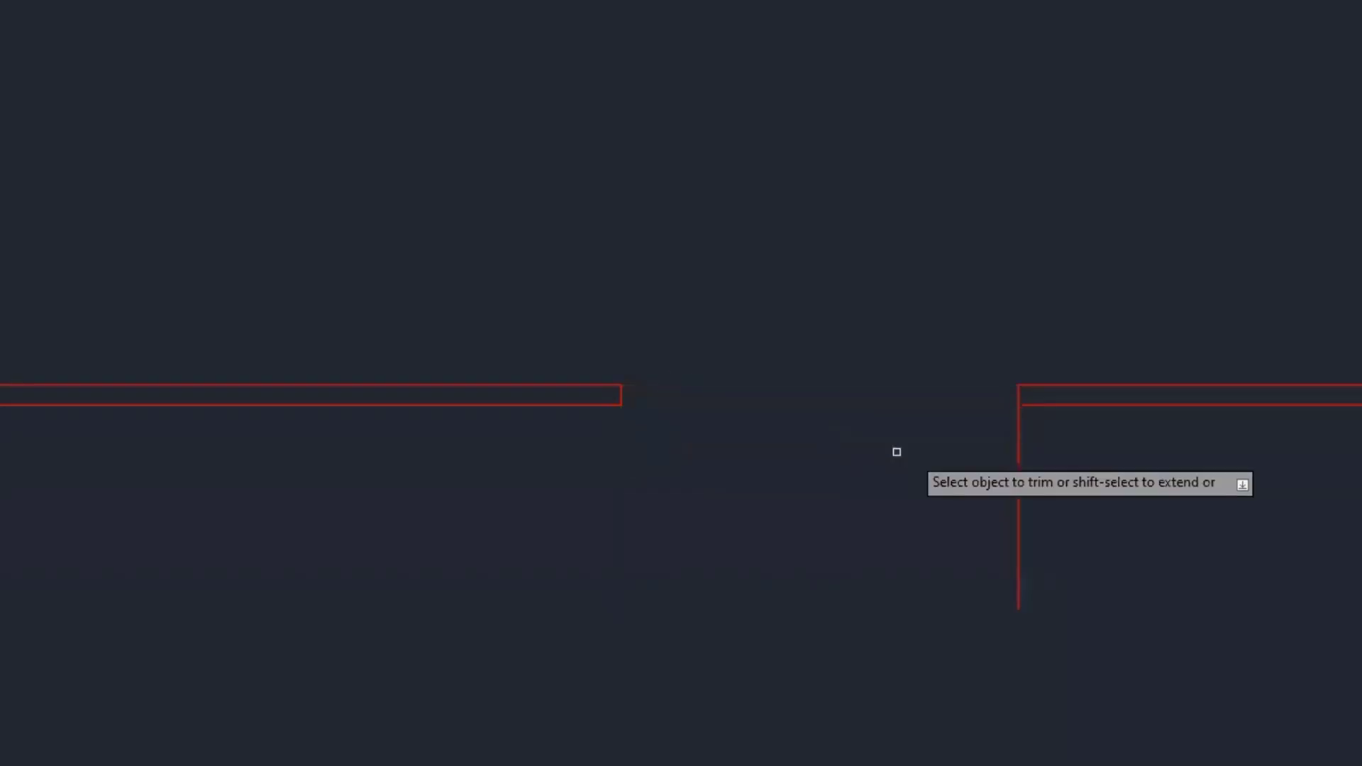
click(1017, 428)
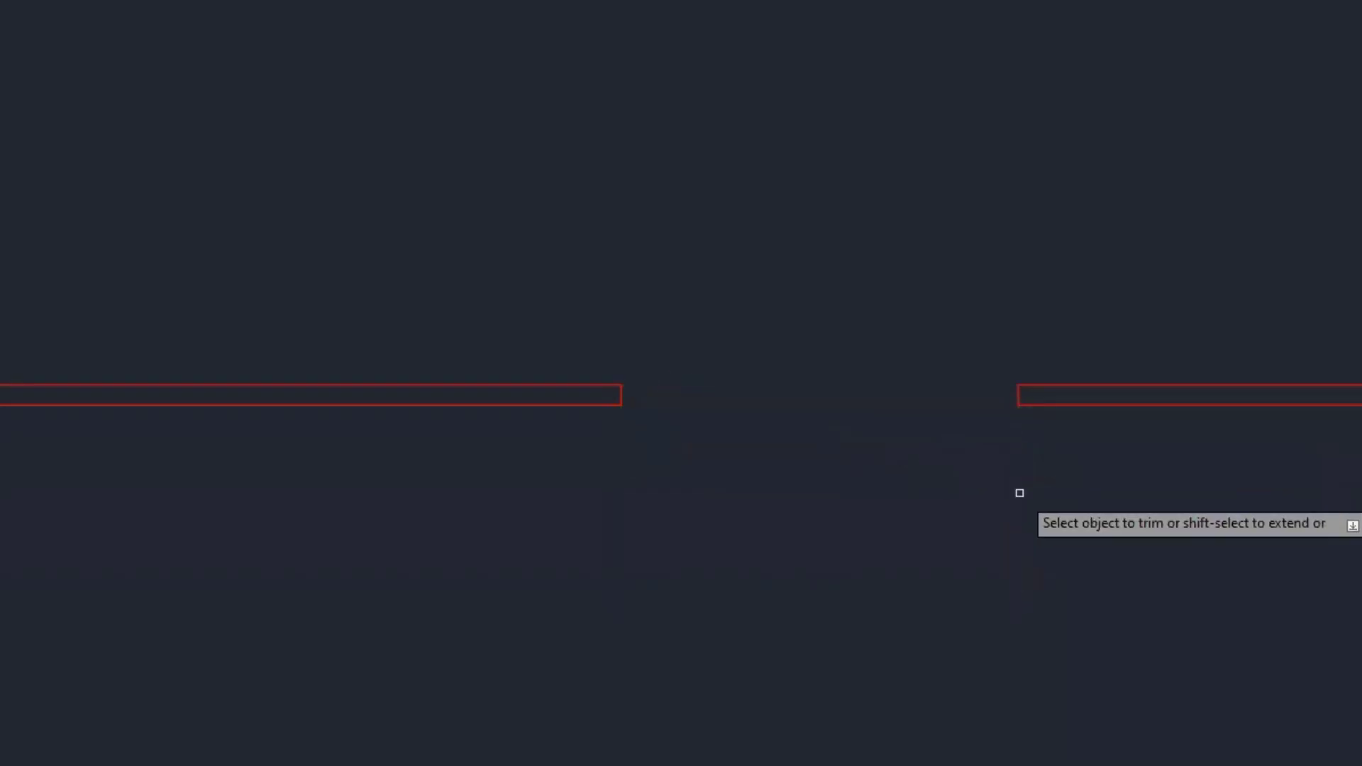
key(Escape)
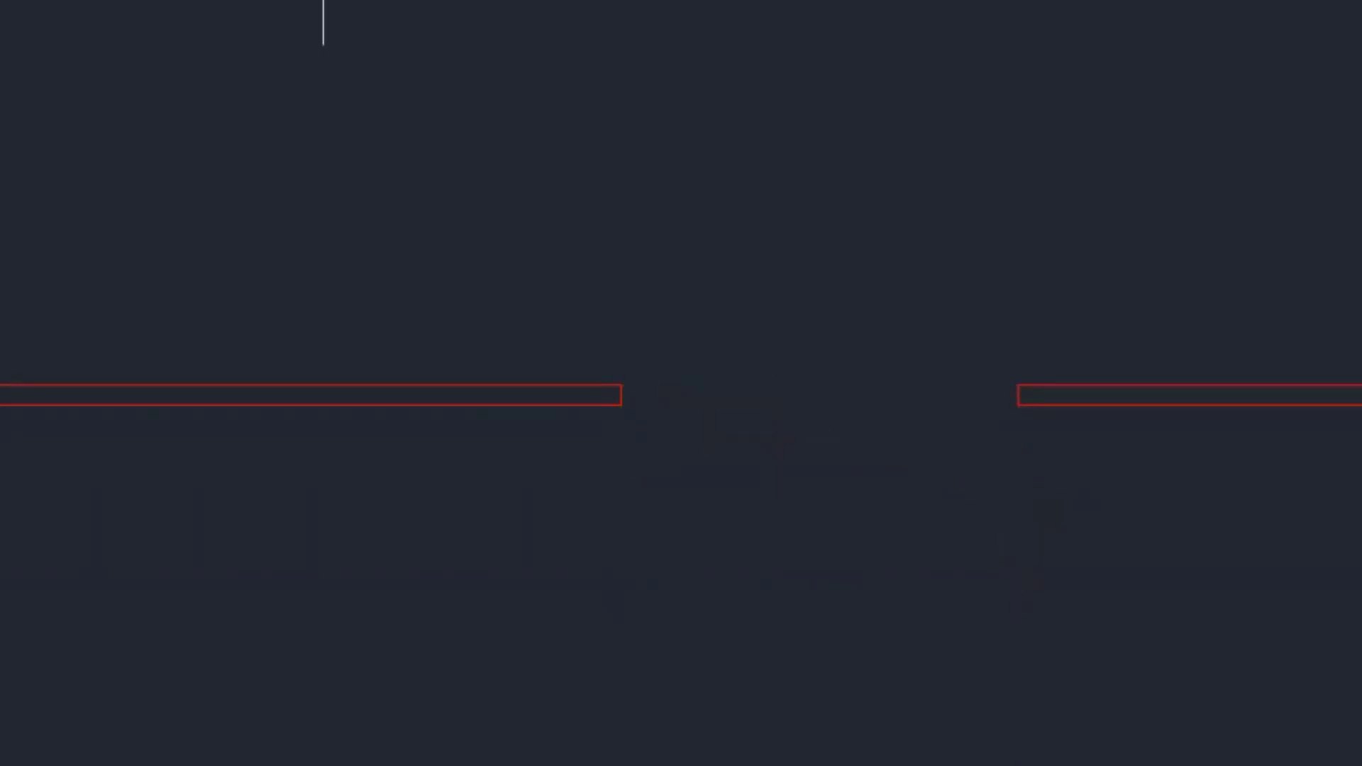
key(ctrl+z)
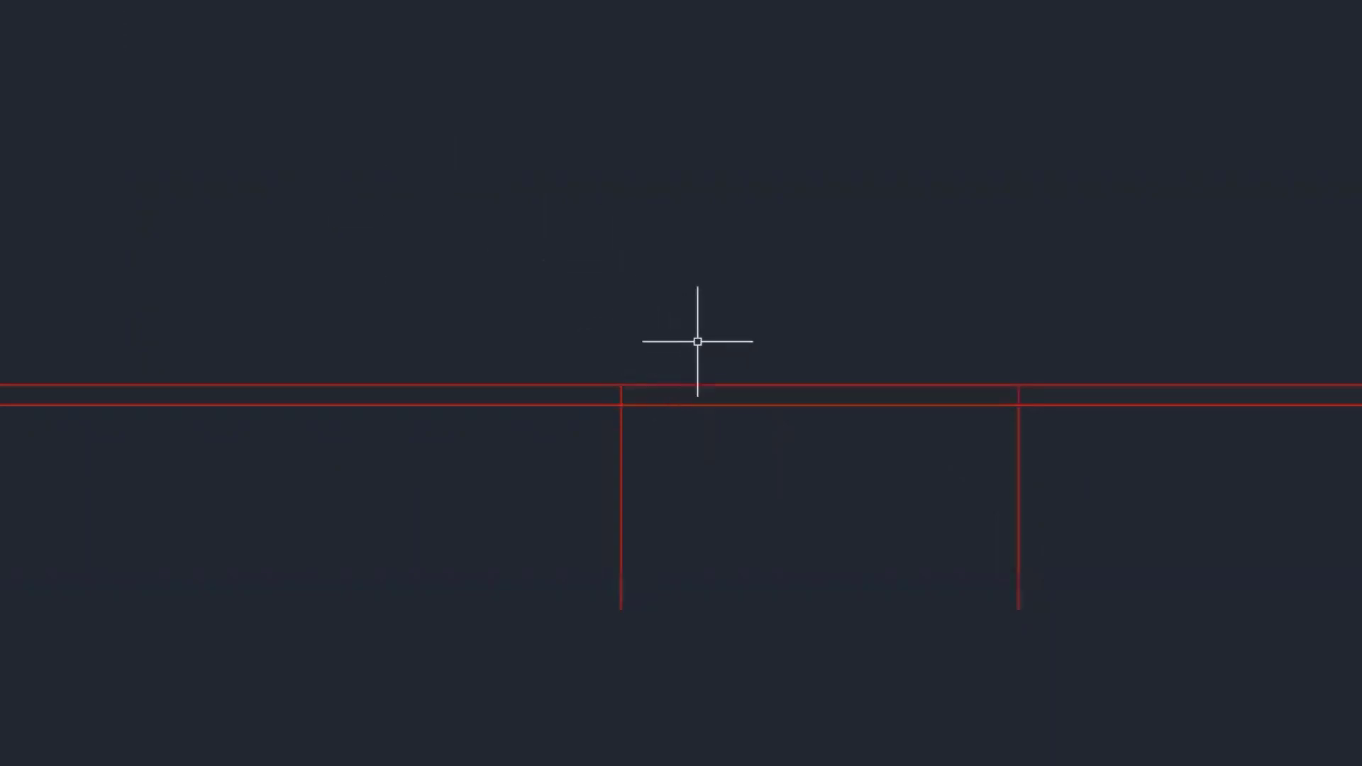
Step: Trim the left jamb line and both wall lines across the opening with a fence, and trim the surplus of the right jamb line
text(tr)
key(Return)
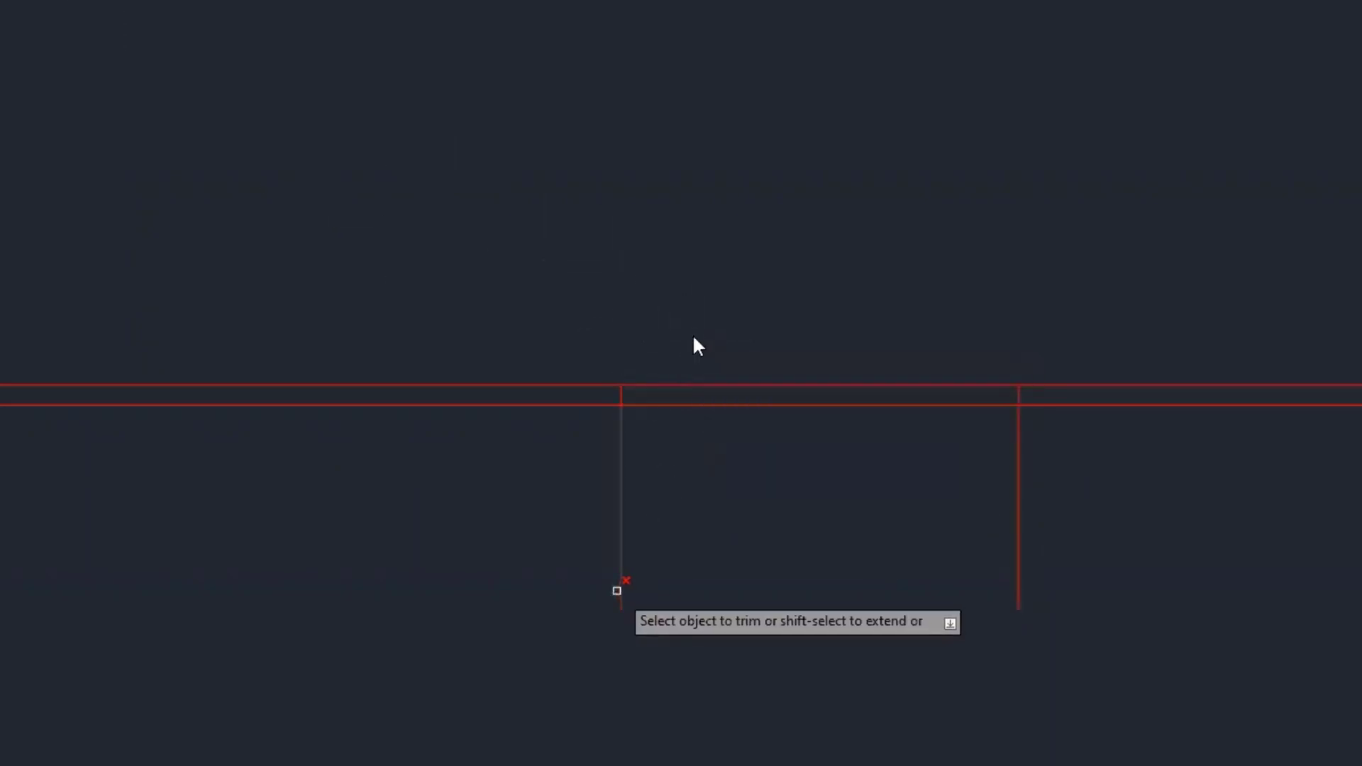
click(584, 564)
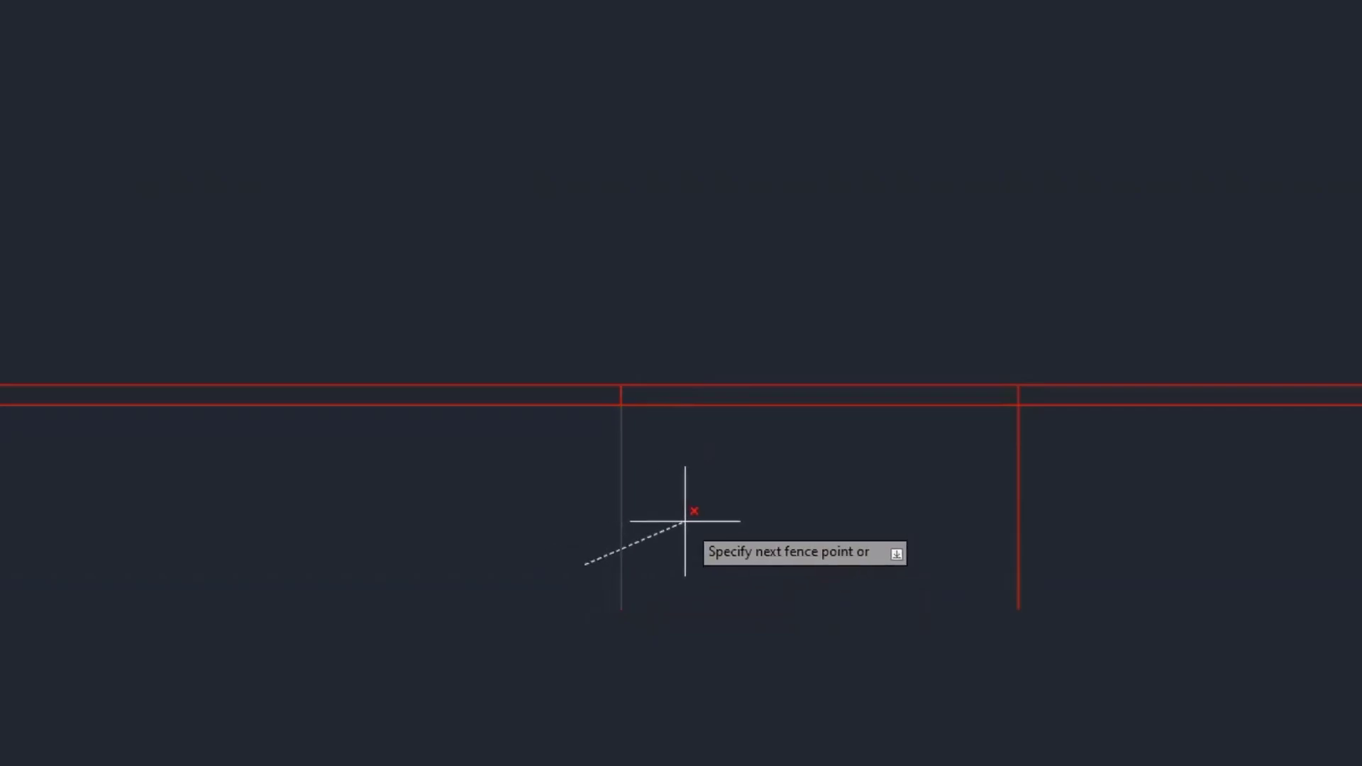
click(835, 318)
key(Return)
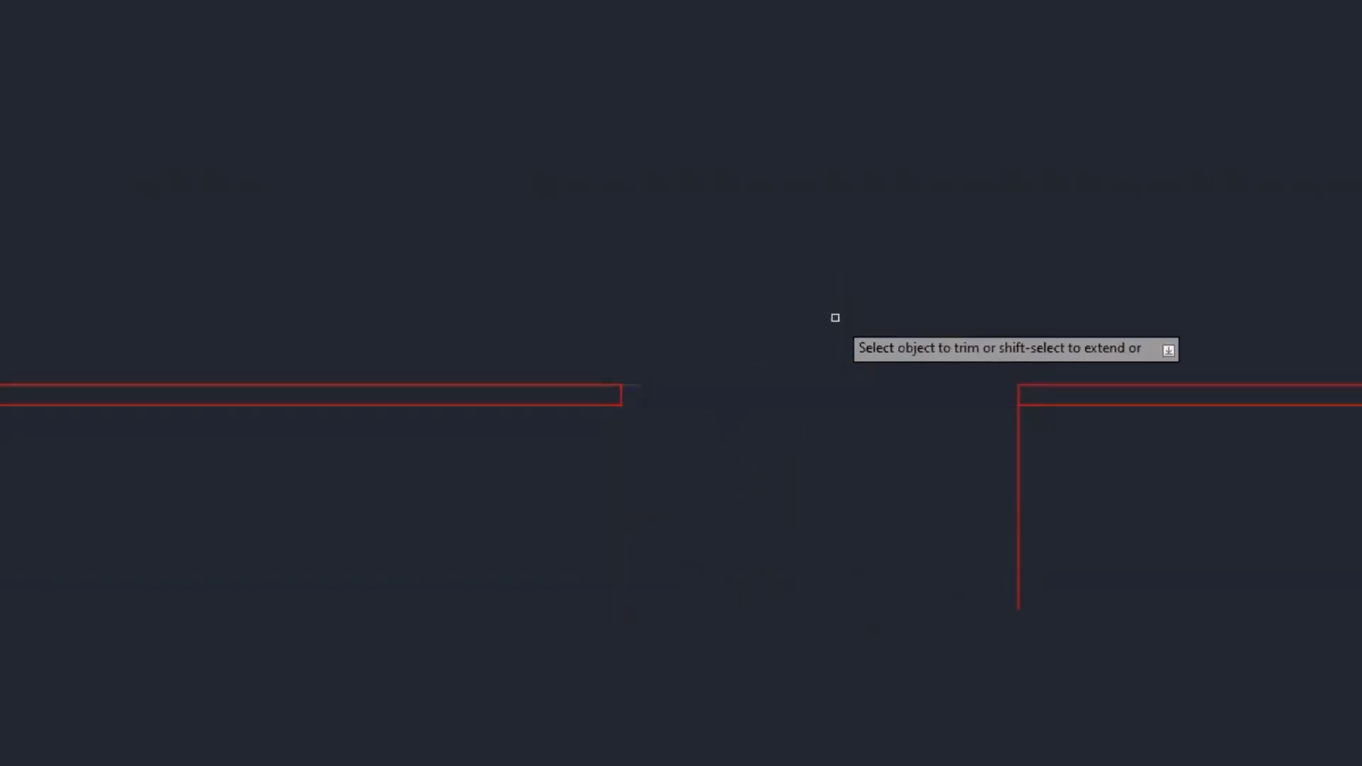
click(1015, 457)
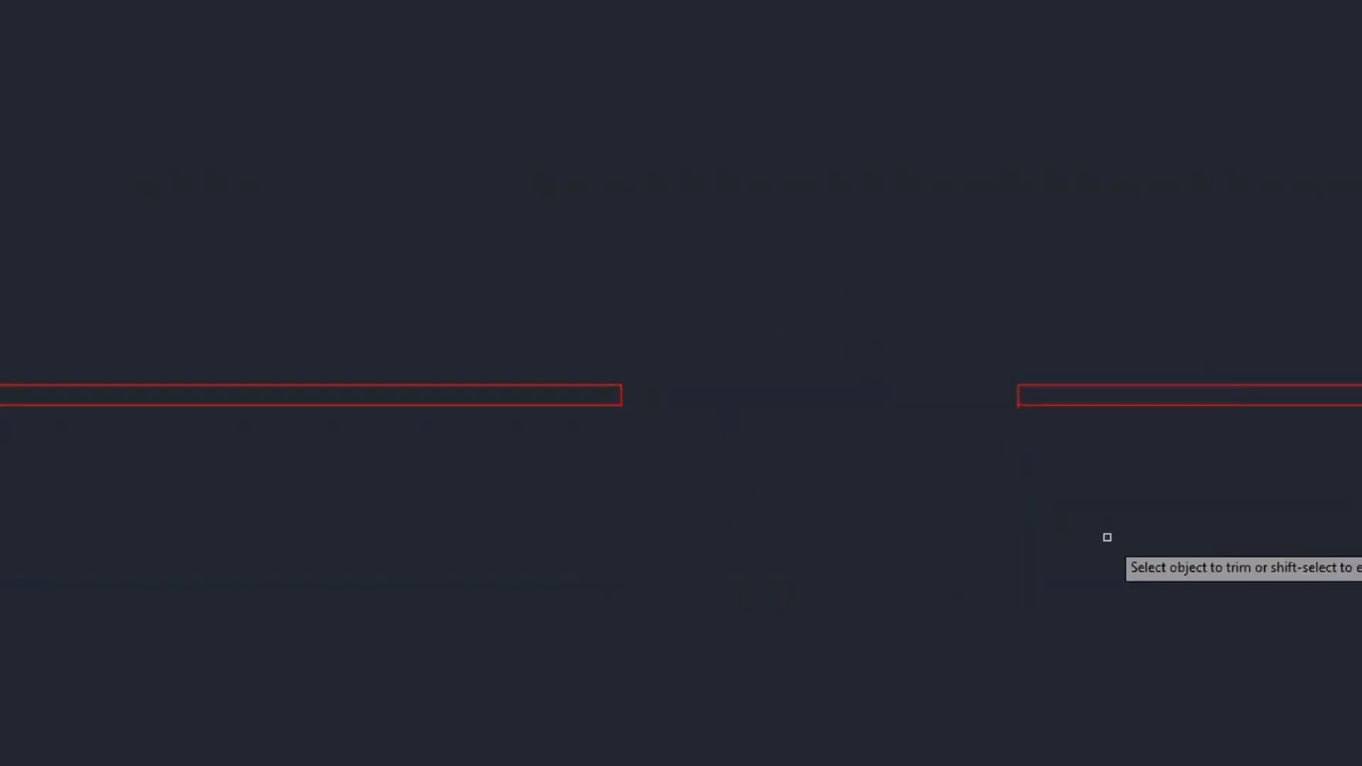
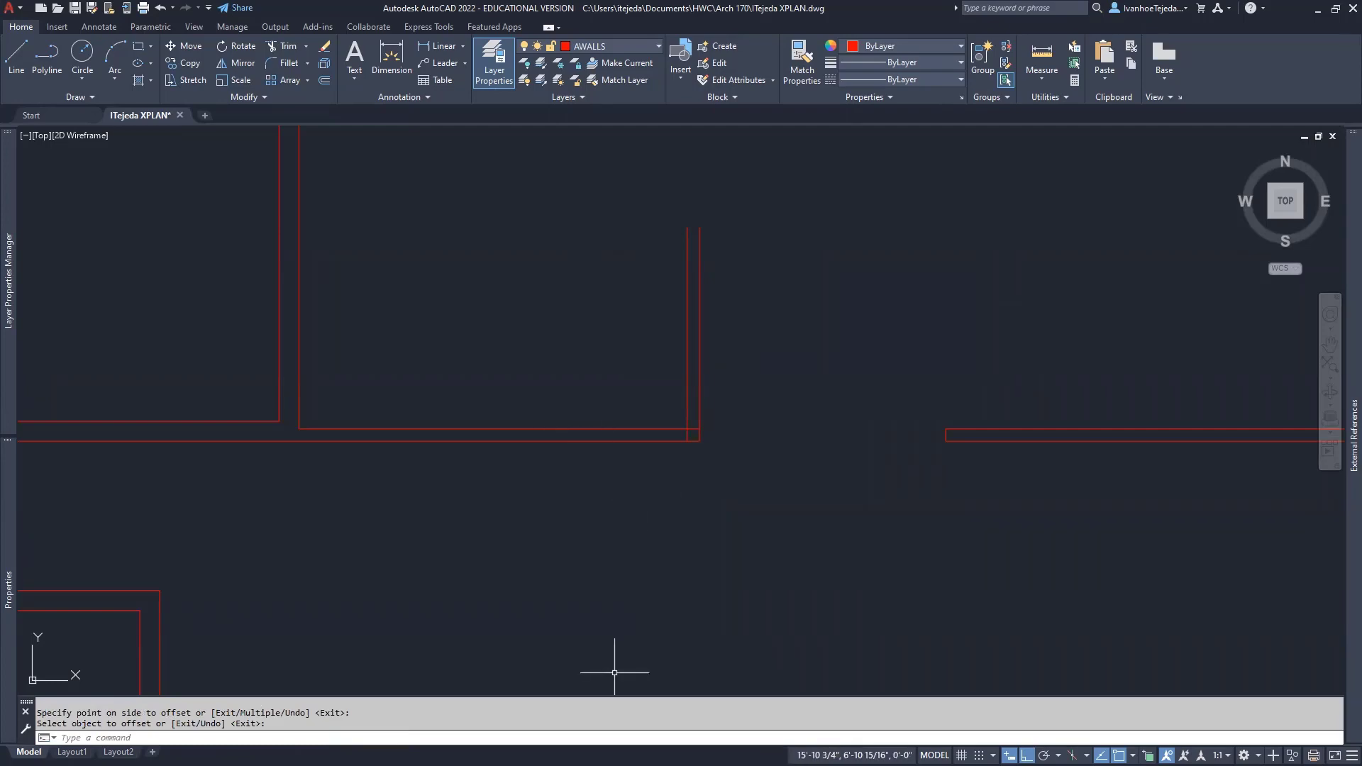
Step: Check the floor plan in Acrobat, and extend both vertical partition lines in AutoCAD to the inner line of the upper exterior wall
key(alt+Tab)
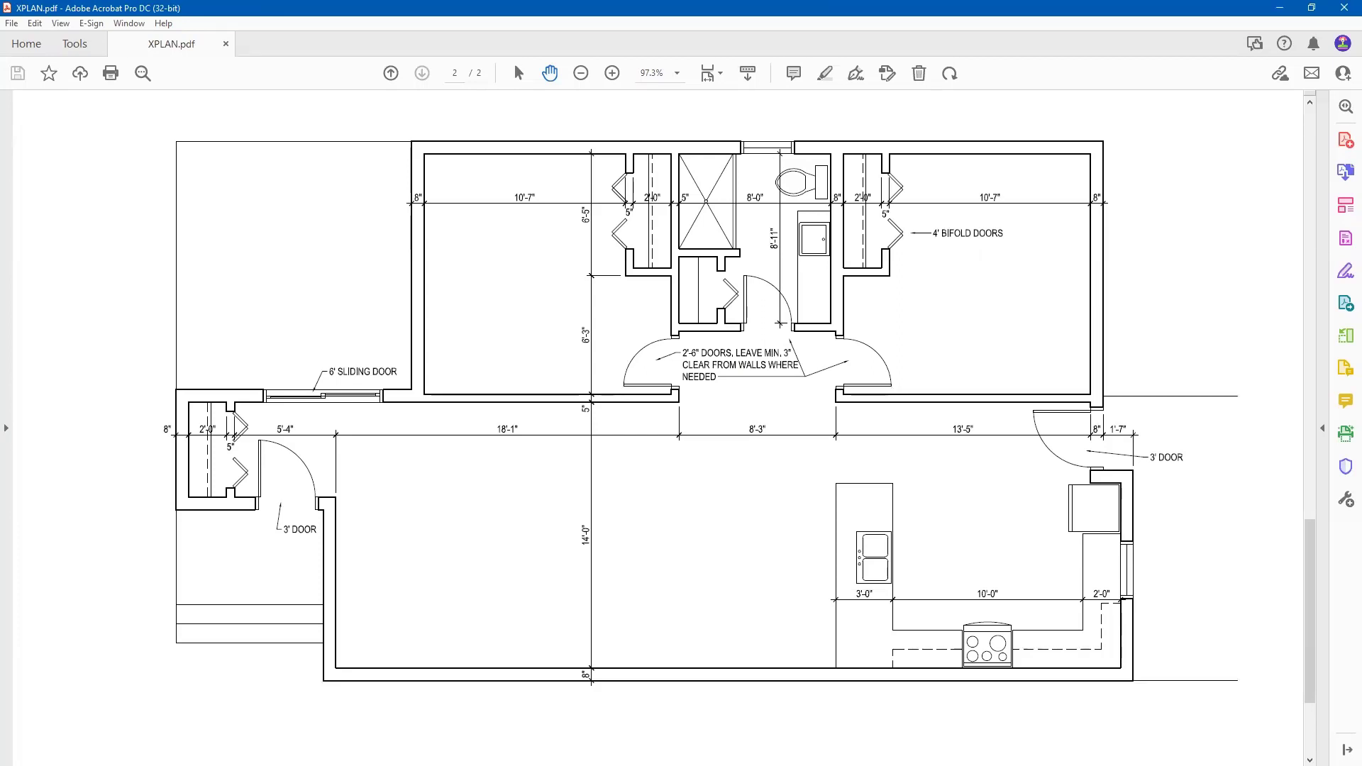
key(alt+Tab)
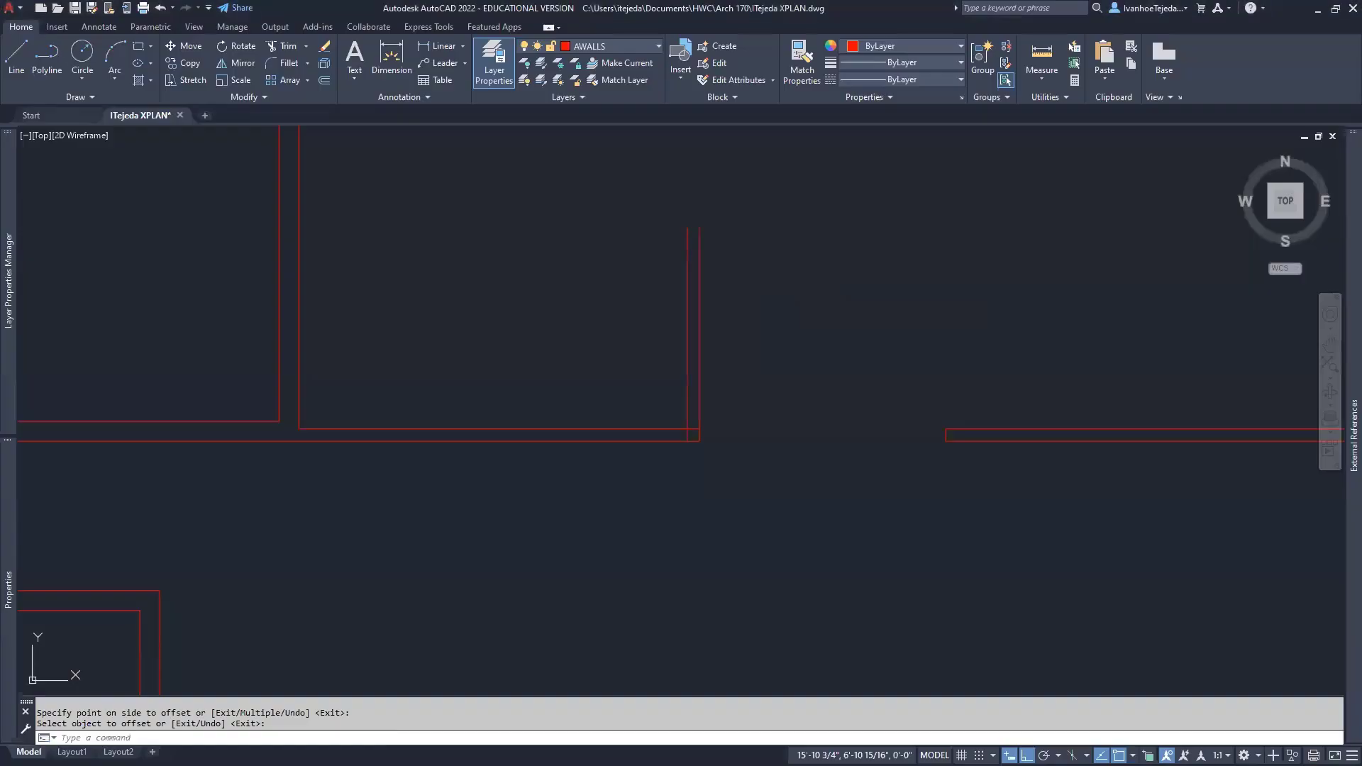
mouse_move(739, 364)
middle_down()
mouse_move(766, 400)
mouse_move(781, 559)
mouse_move(788, 541)
middle_up()
text(EX)
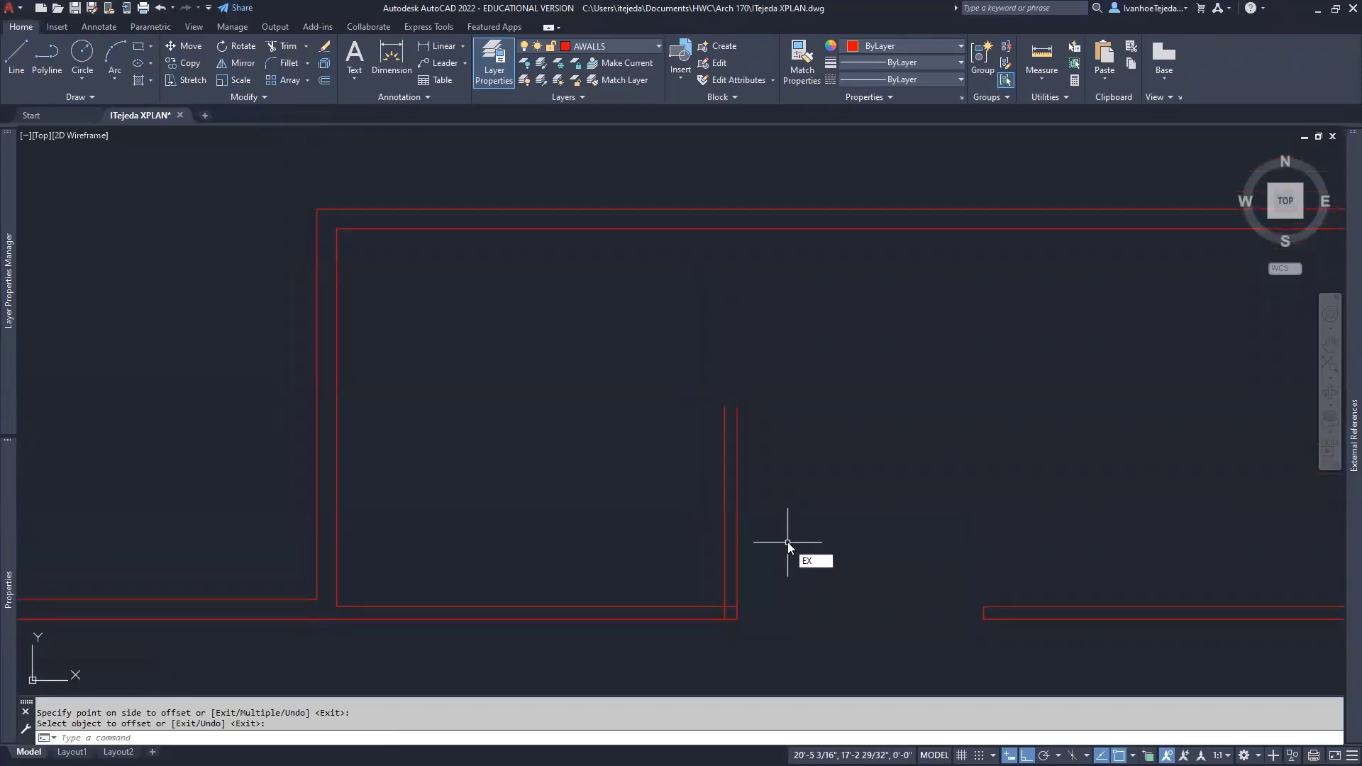
key(Return)
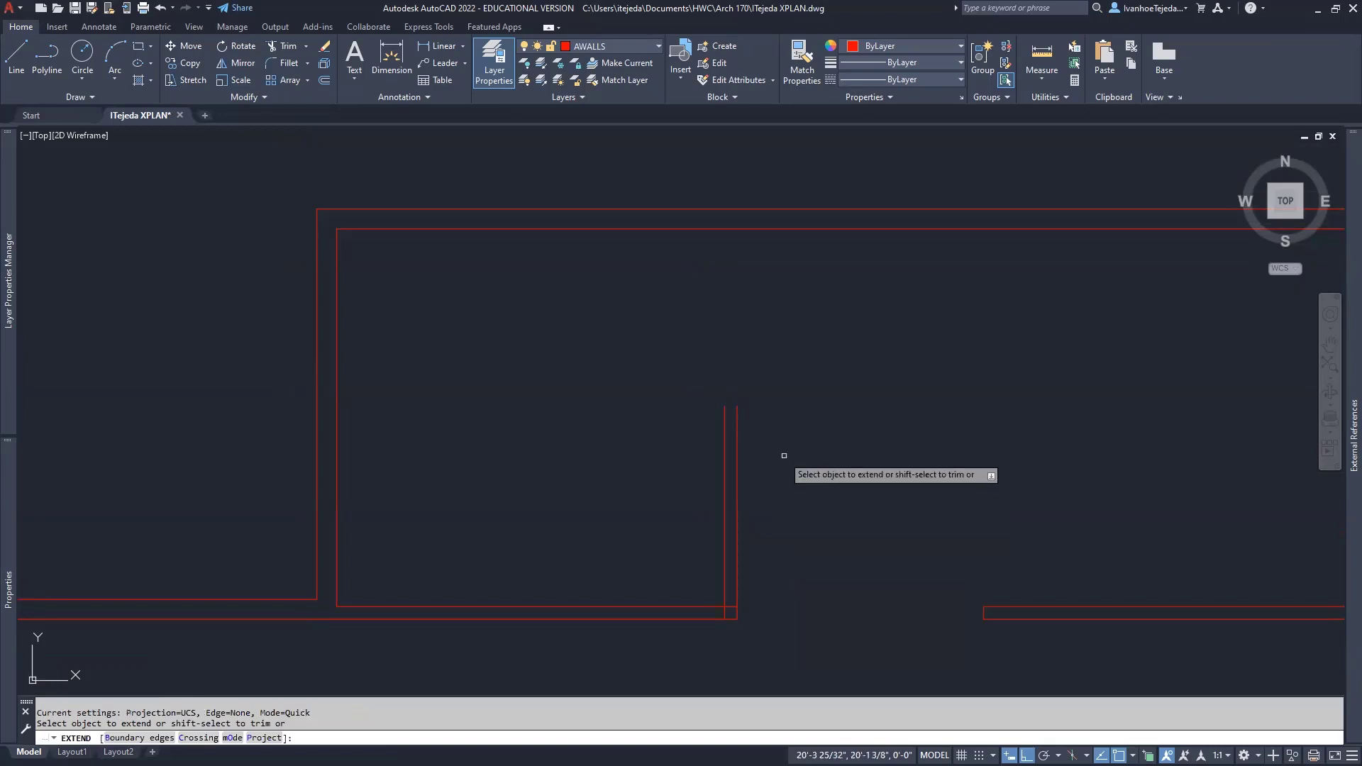
click(691, 417)
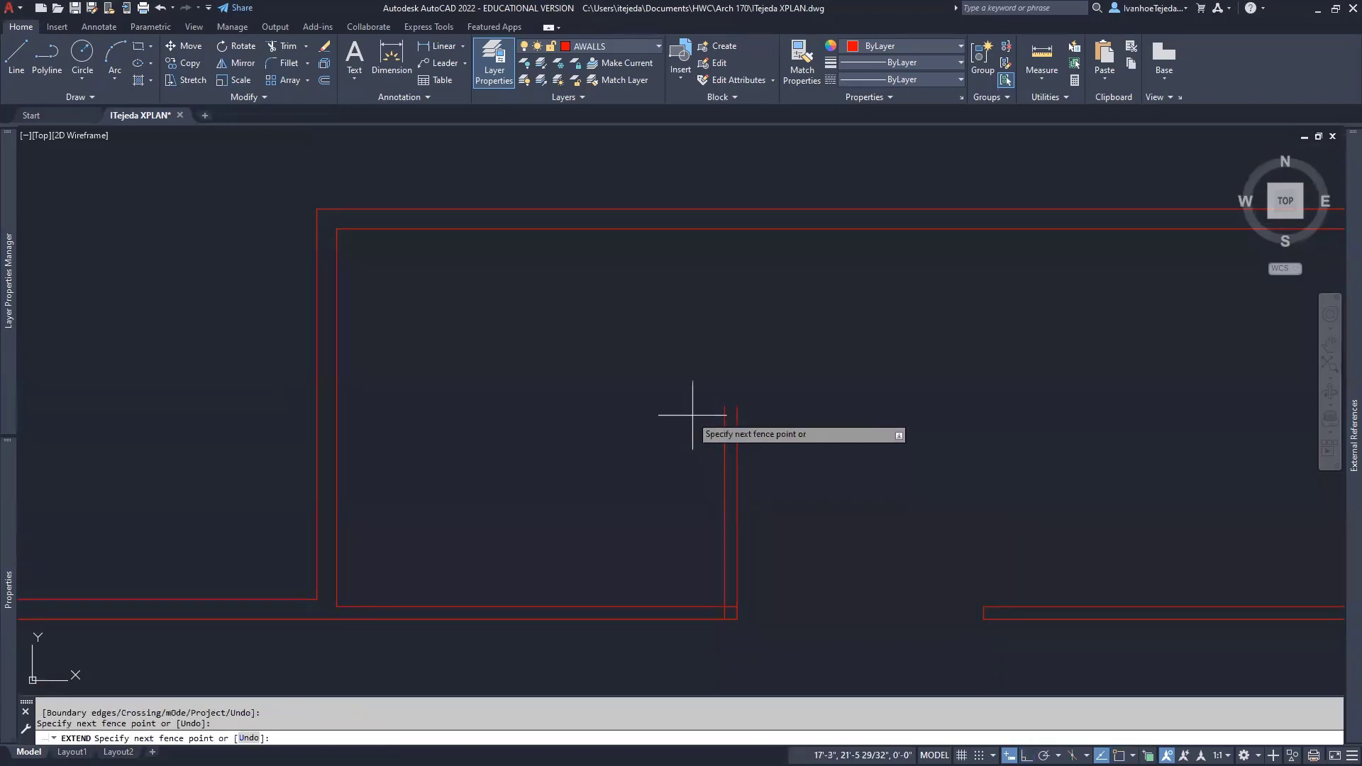
key(Return)
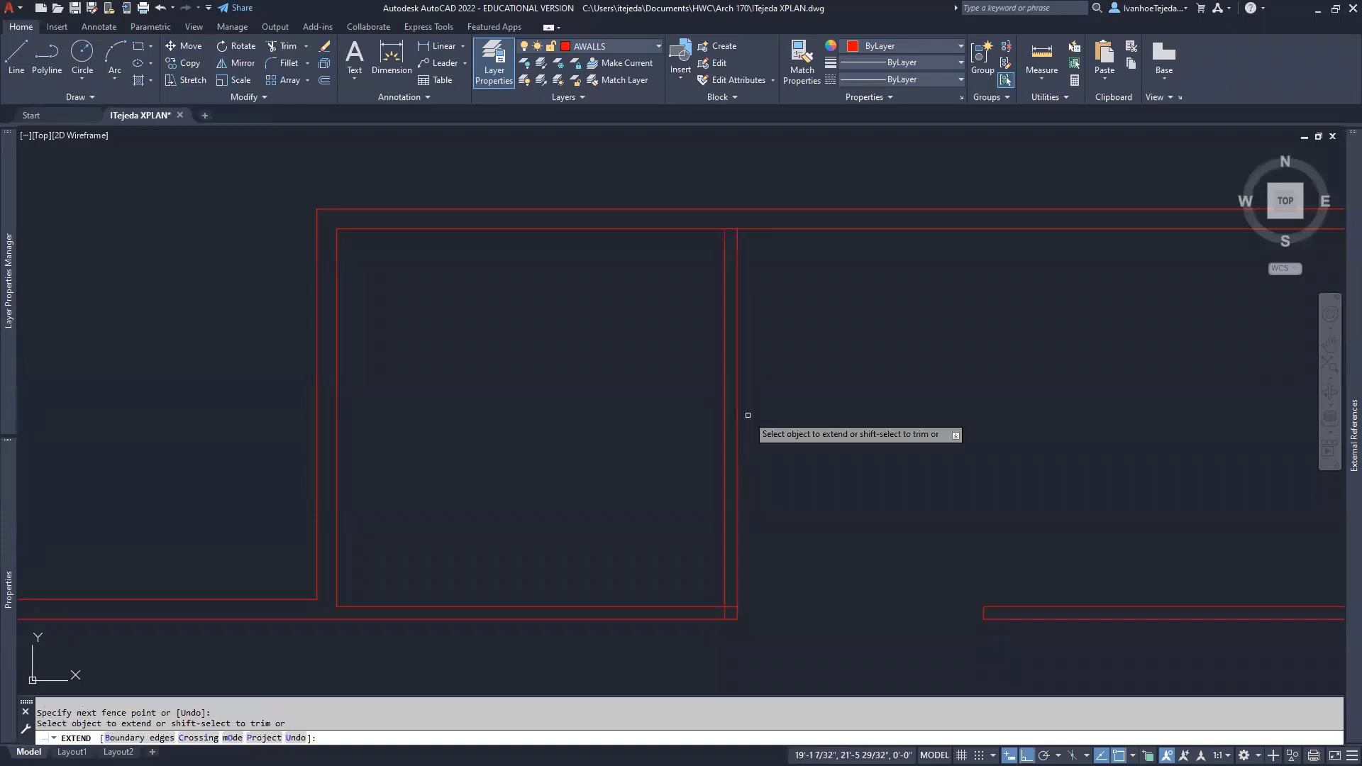
key(Return)
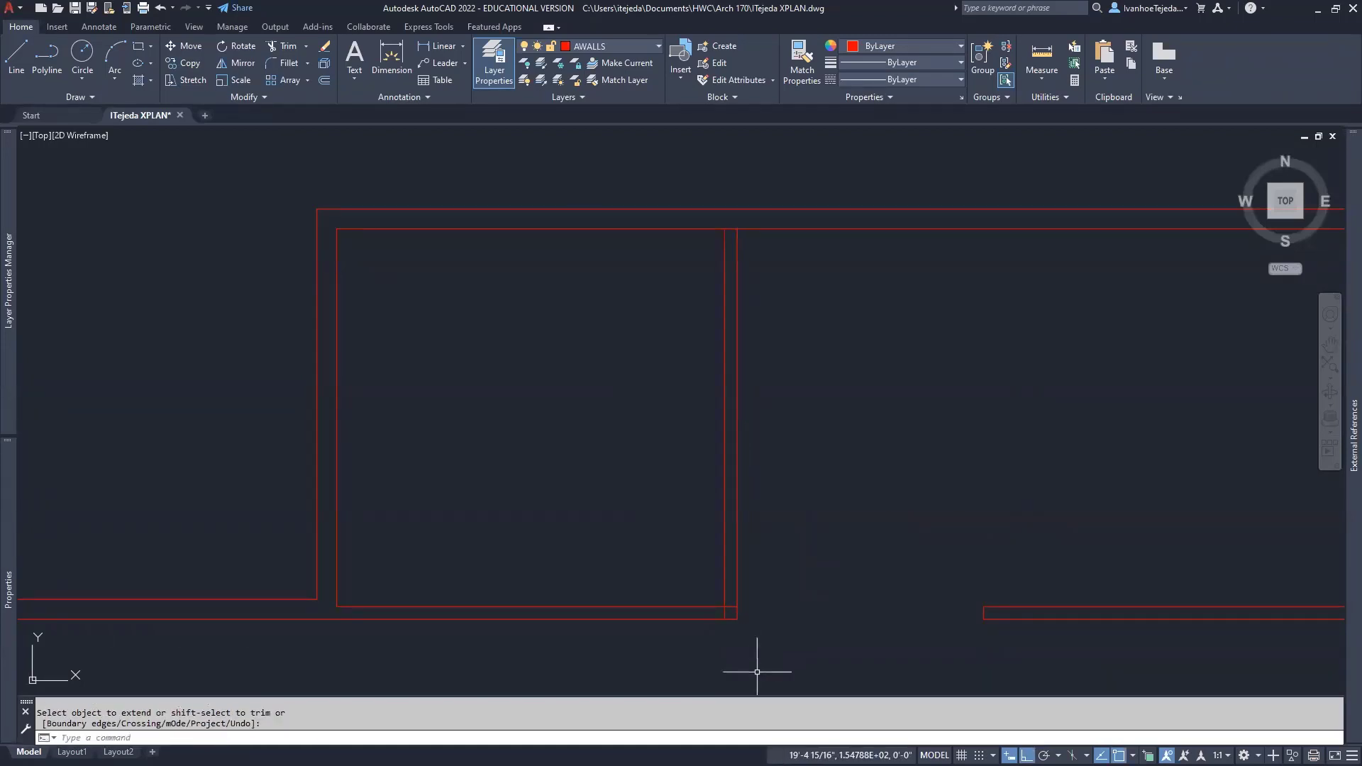
Step: Fillet the left room's lower inner wall line with the partition's inner line to form a clean corner
text(f)
key(Return)
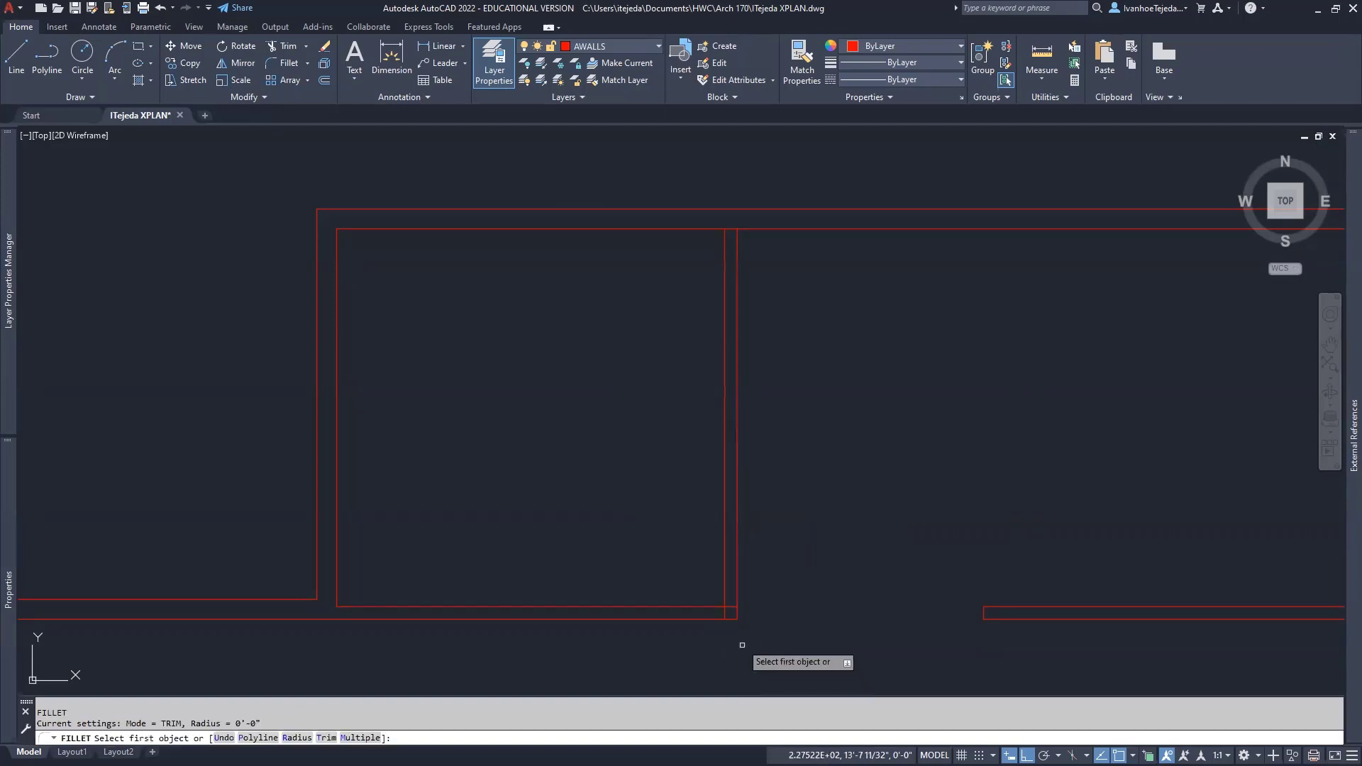
click(712, 607)
click(725, 599)
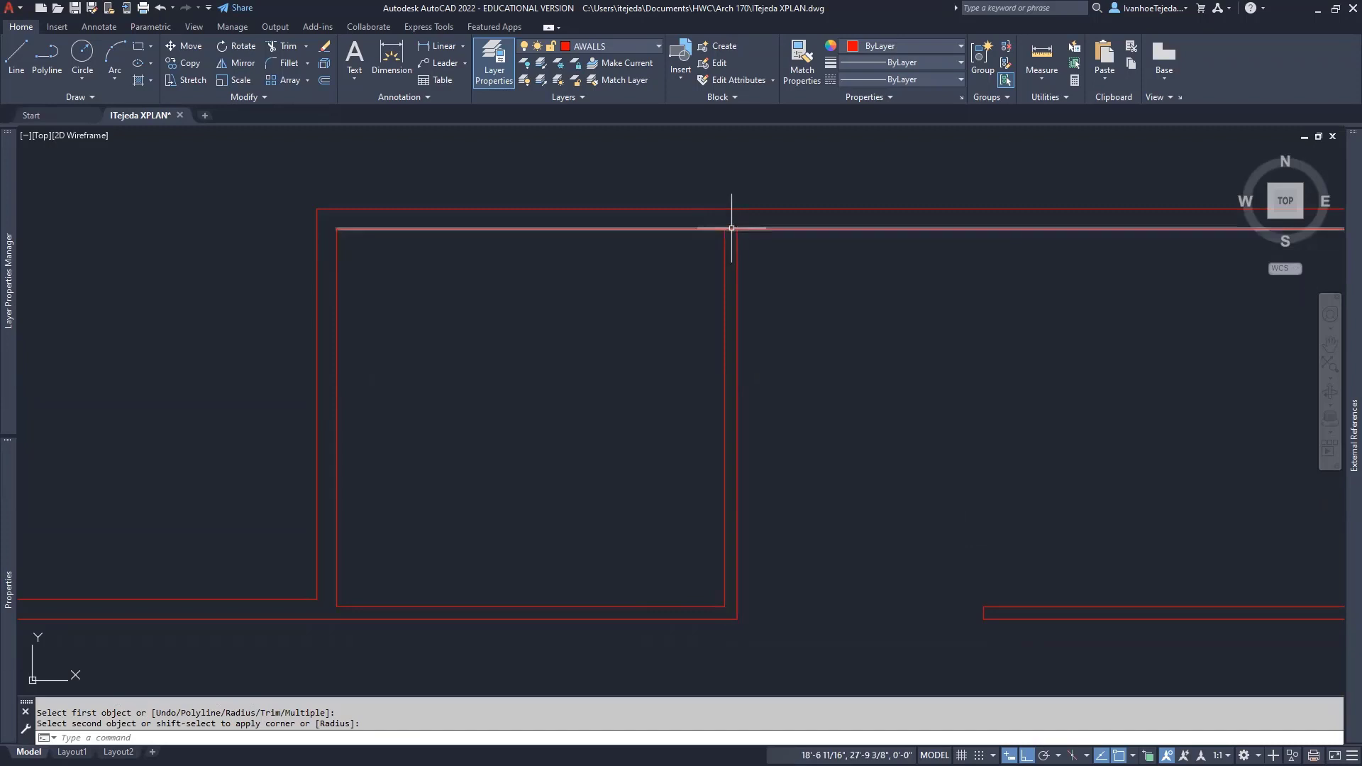
Step: Trim the upper wall's inner line between the two partition lines to open the junction
text(tr)
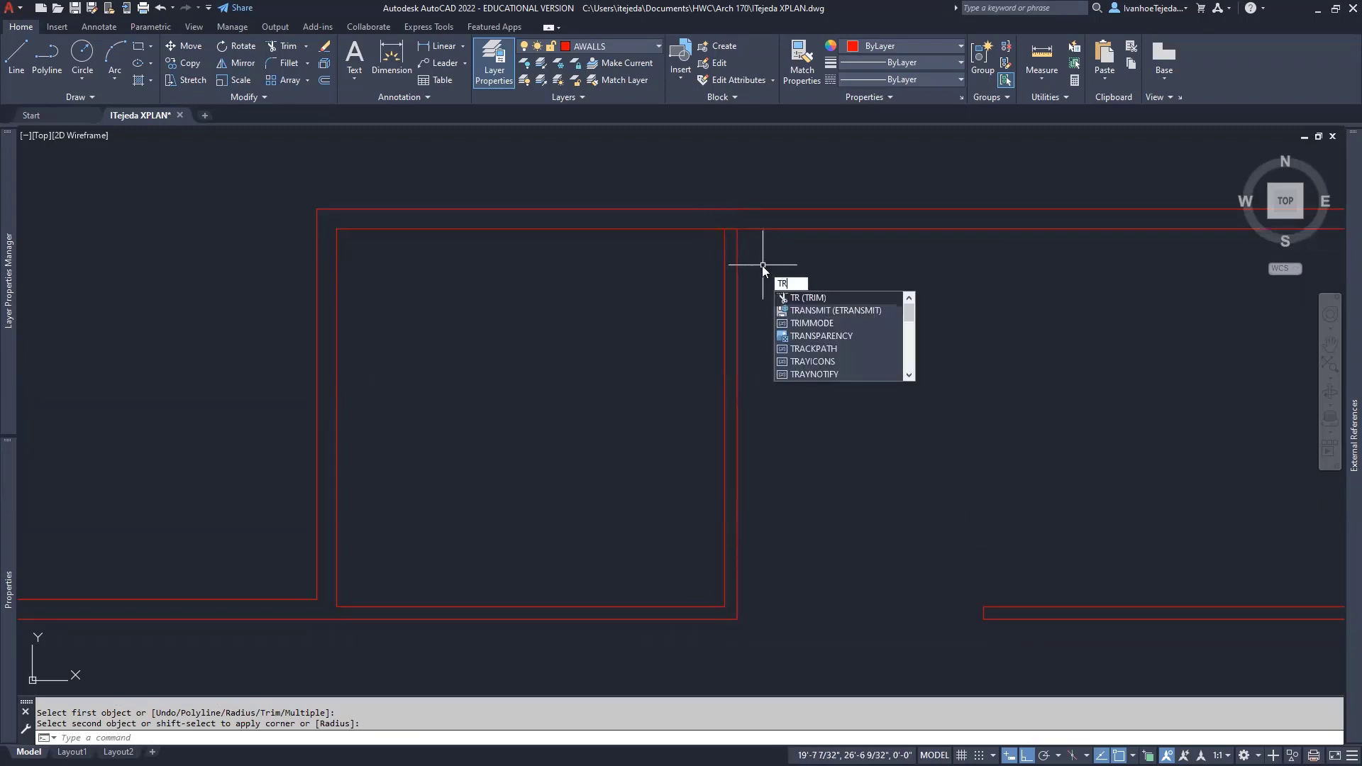
key(Return)
click(732, 228)
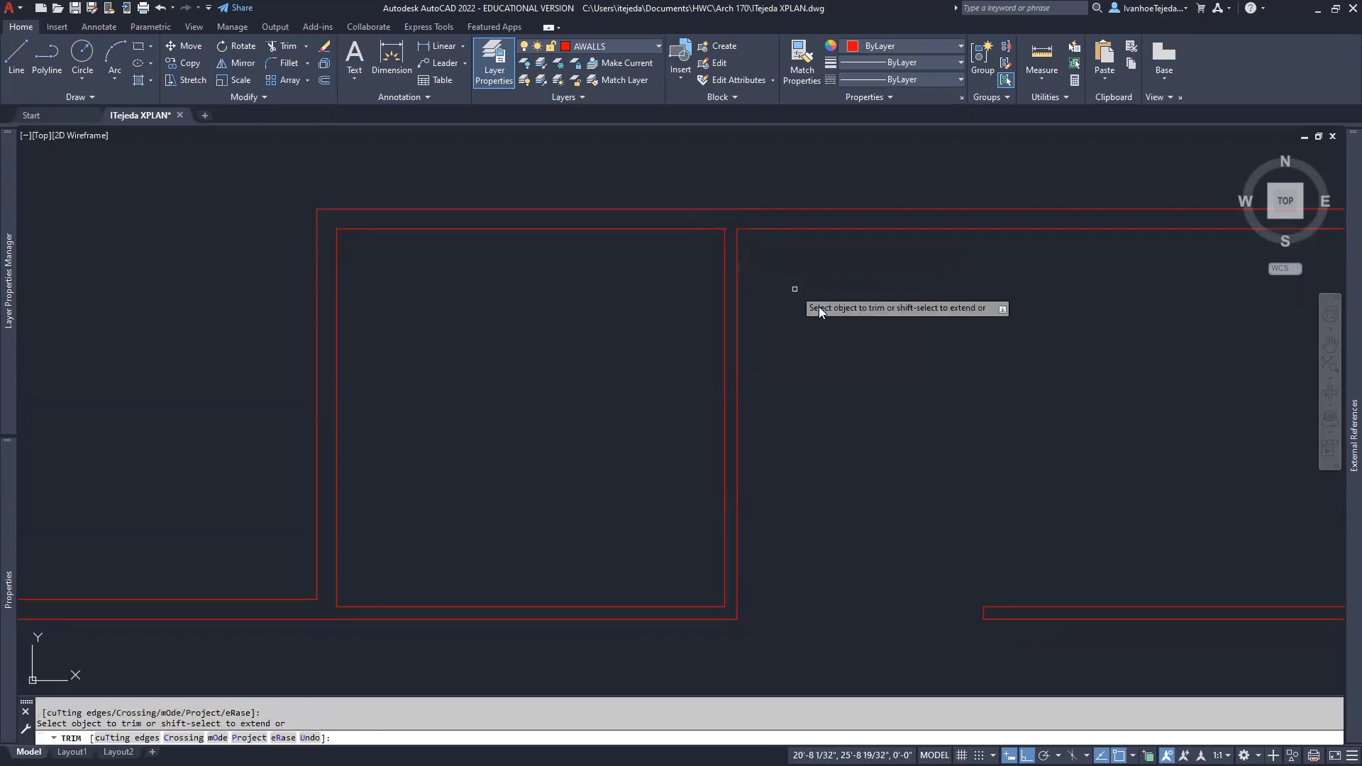
key(Return)
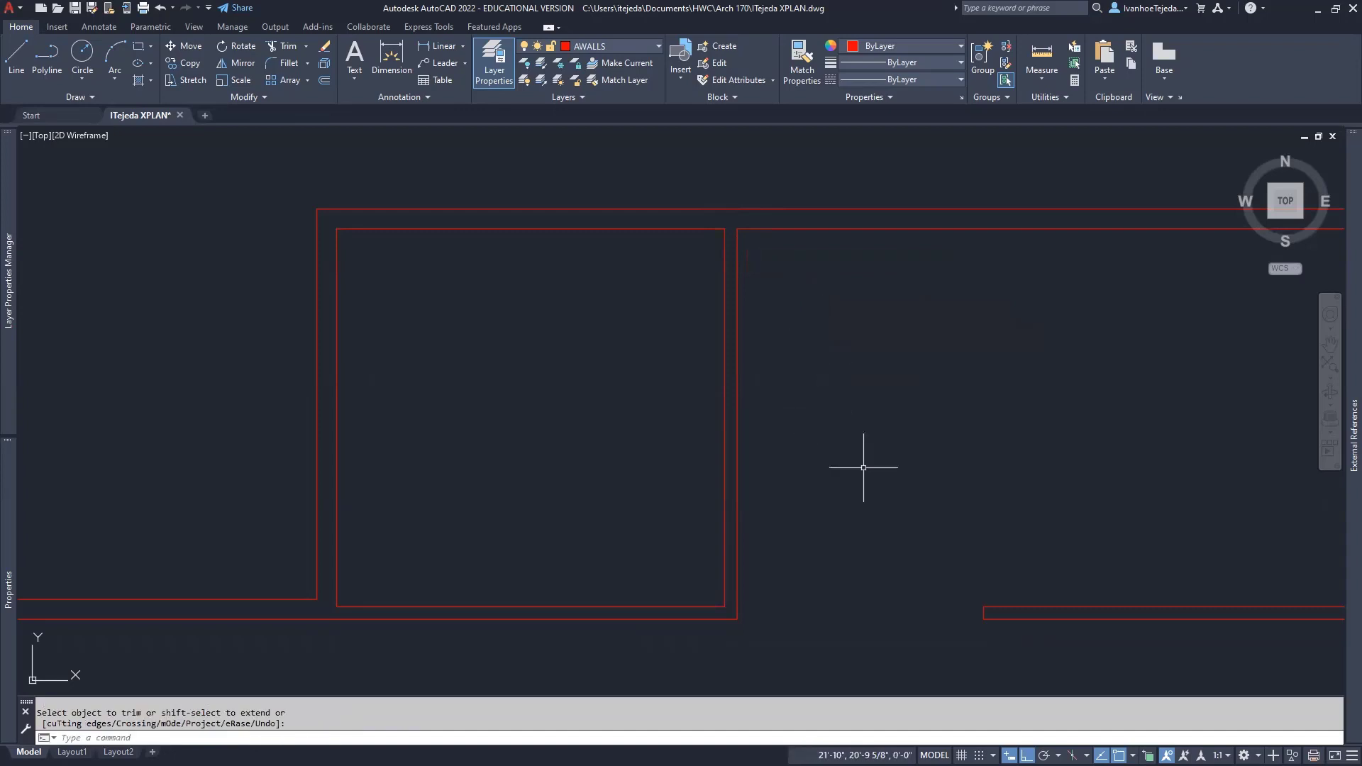
Step: Check the floor plan in Acrobat, and stretch the end line of the right-hand wall in AutoCAD upward about 3'-1"
middle_drag(914, 488, 764, 479)
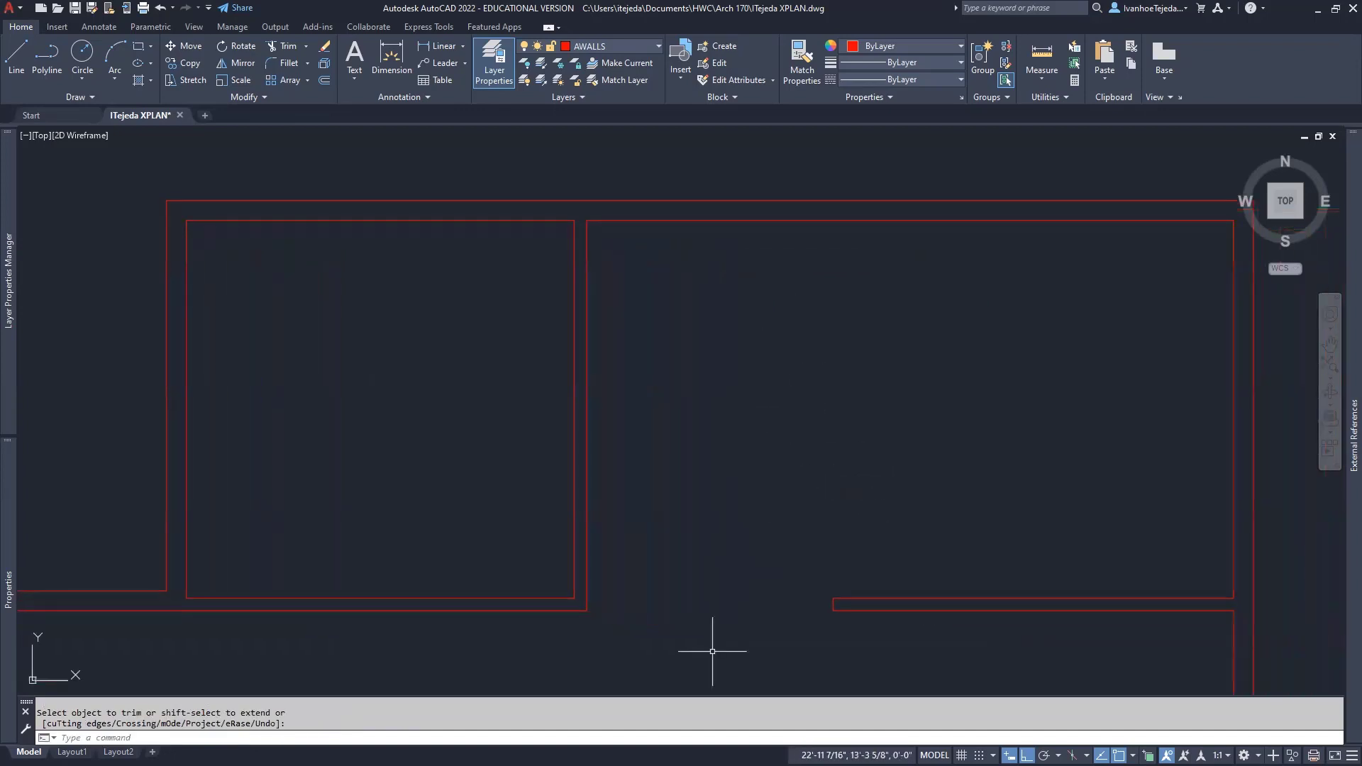
key(alt+Tab)
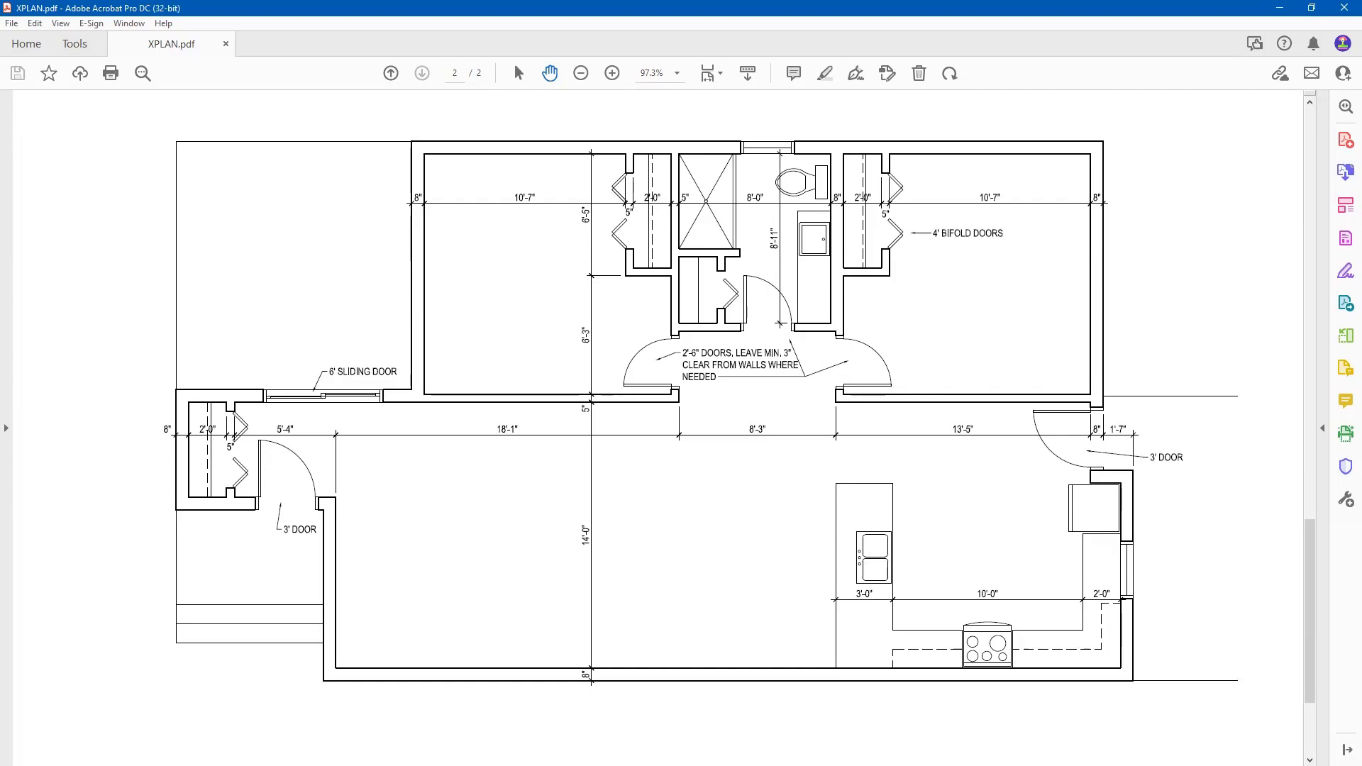
key(alt+Tab)
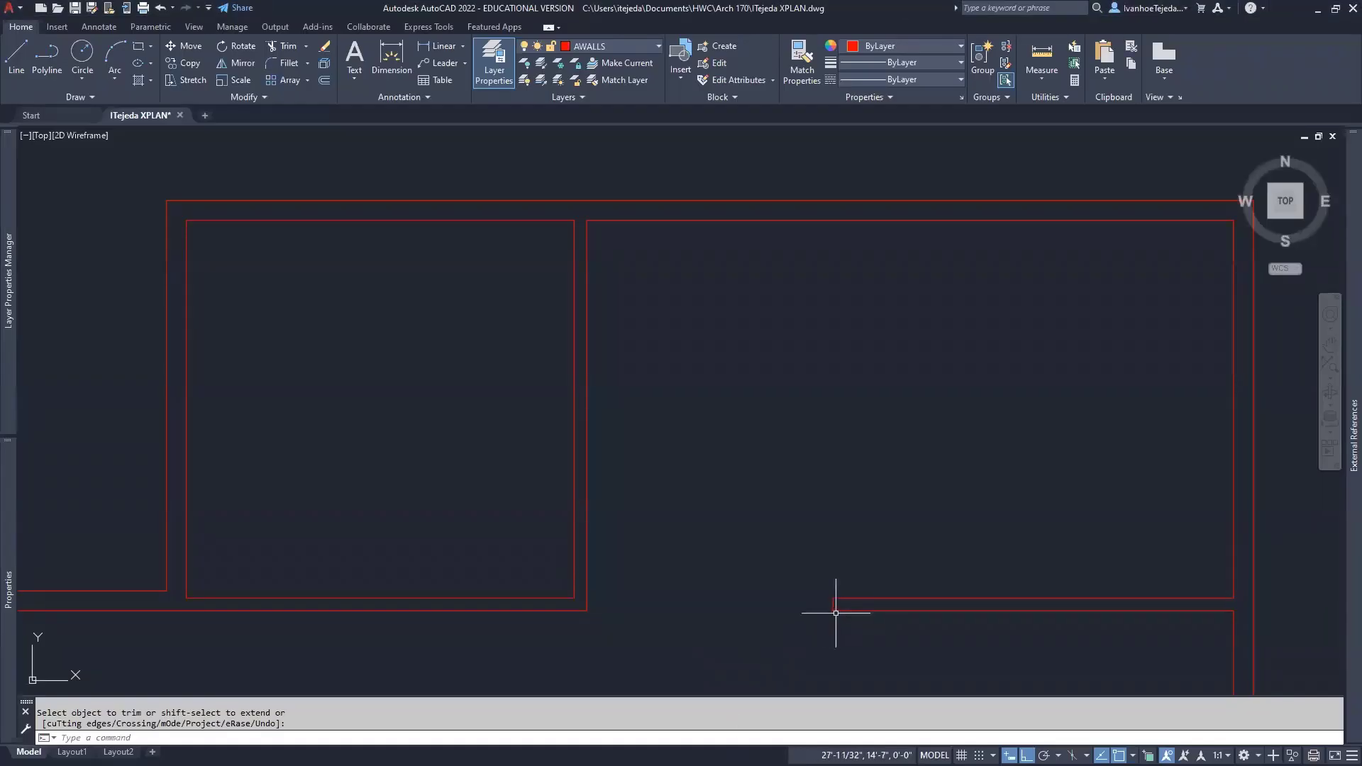
scroll(835, 616, up, 4)
key(Return)
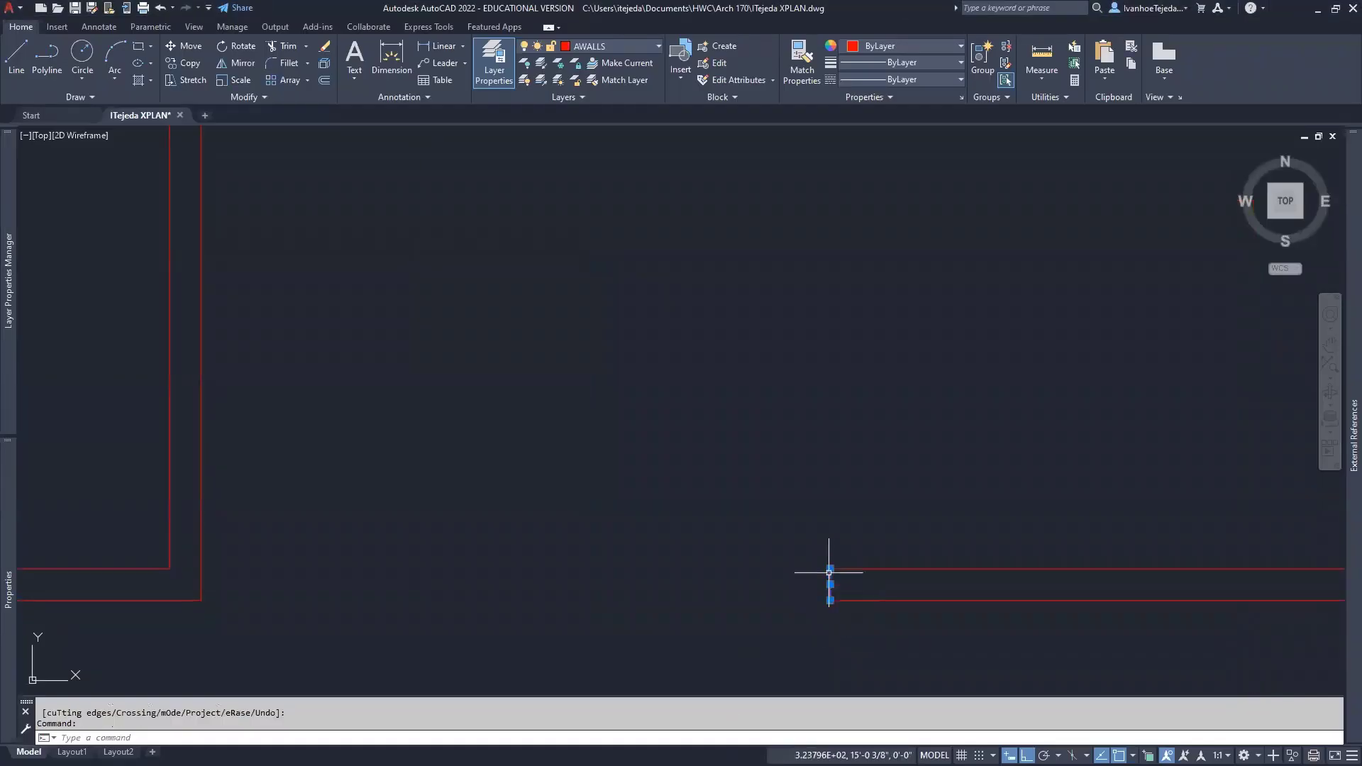
click(829, 578)
click(829, 568)
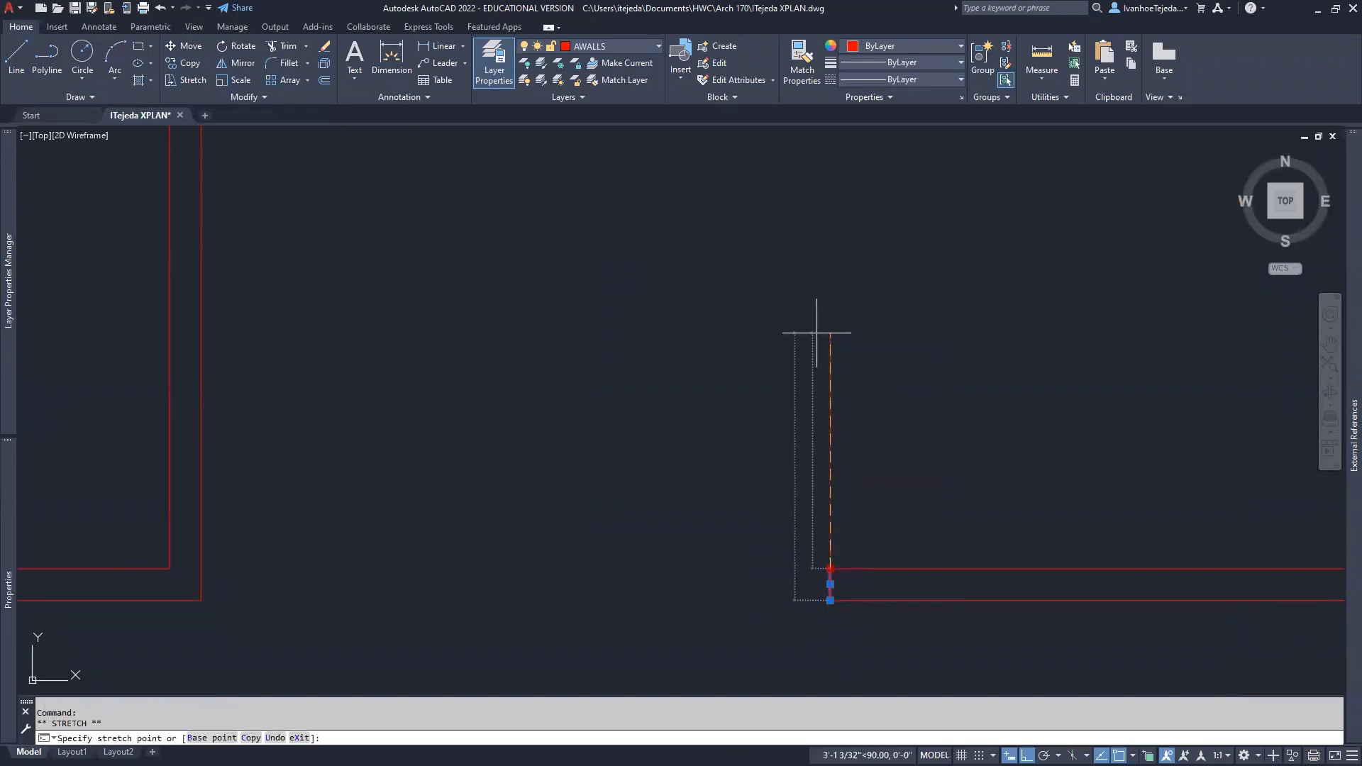
click(816, 330)
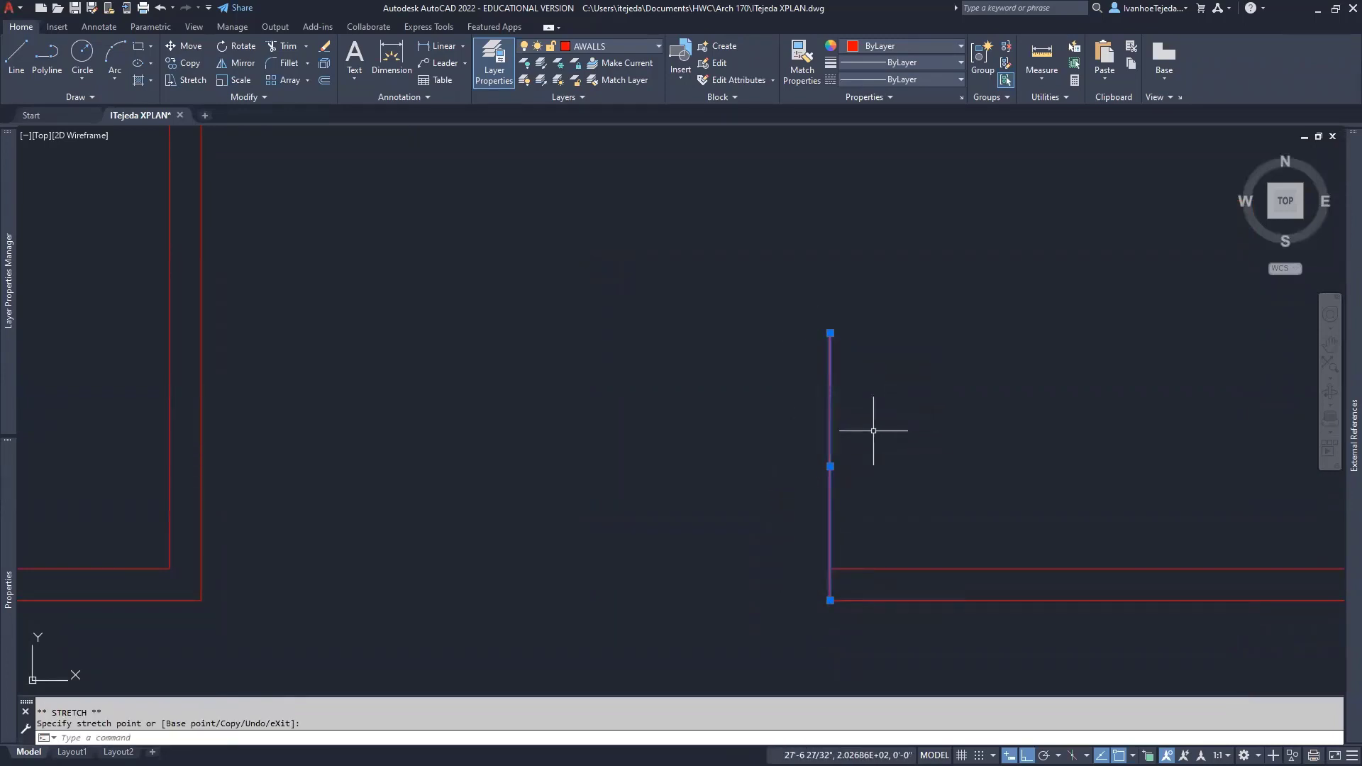
key(Escape)
key(Escape)
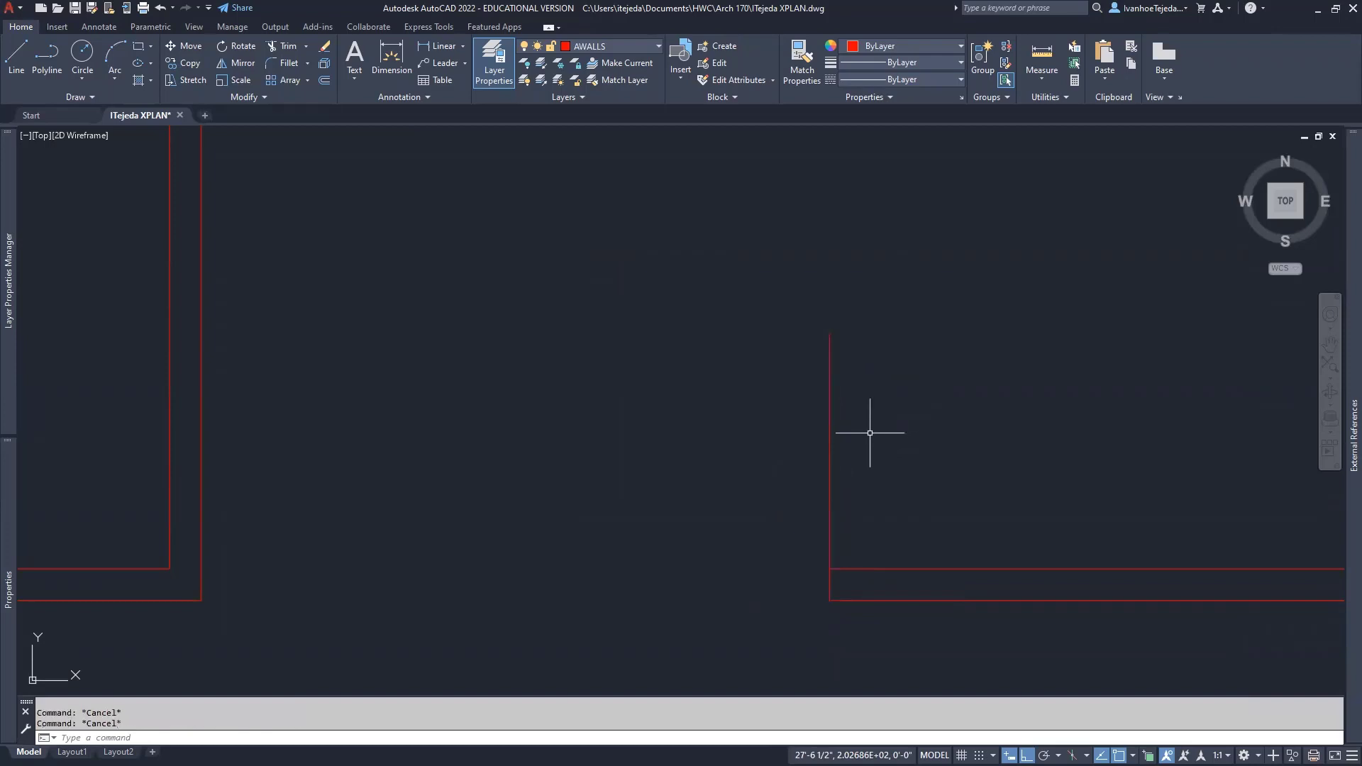
Step: Offset the stretched wall end line 5" to the right to form the second partition face
text(o)
key(Return)
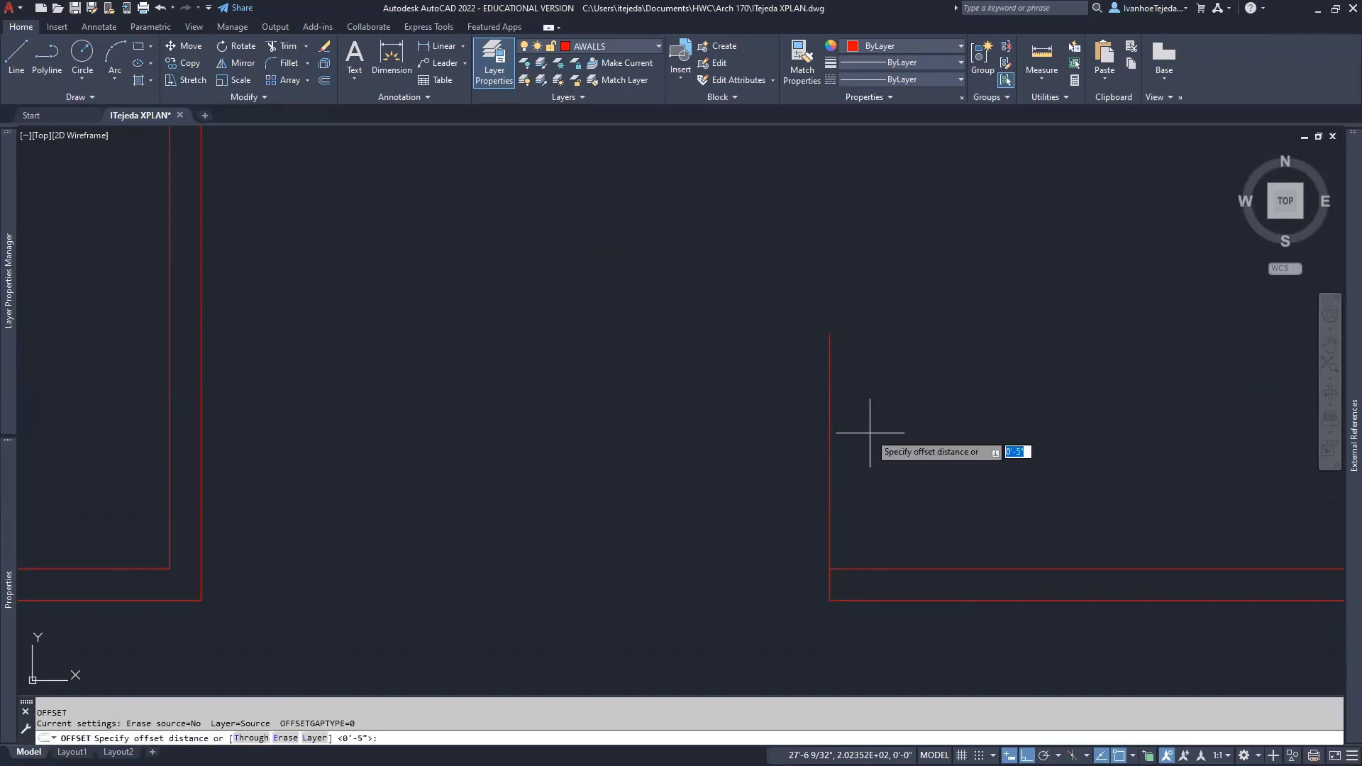
key(Return)
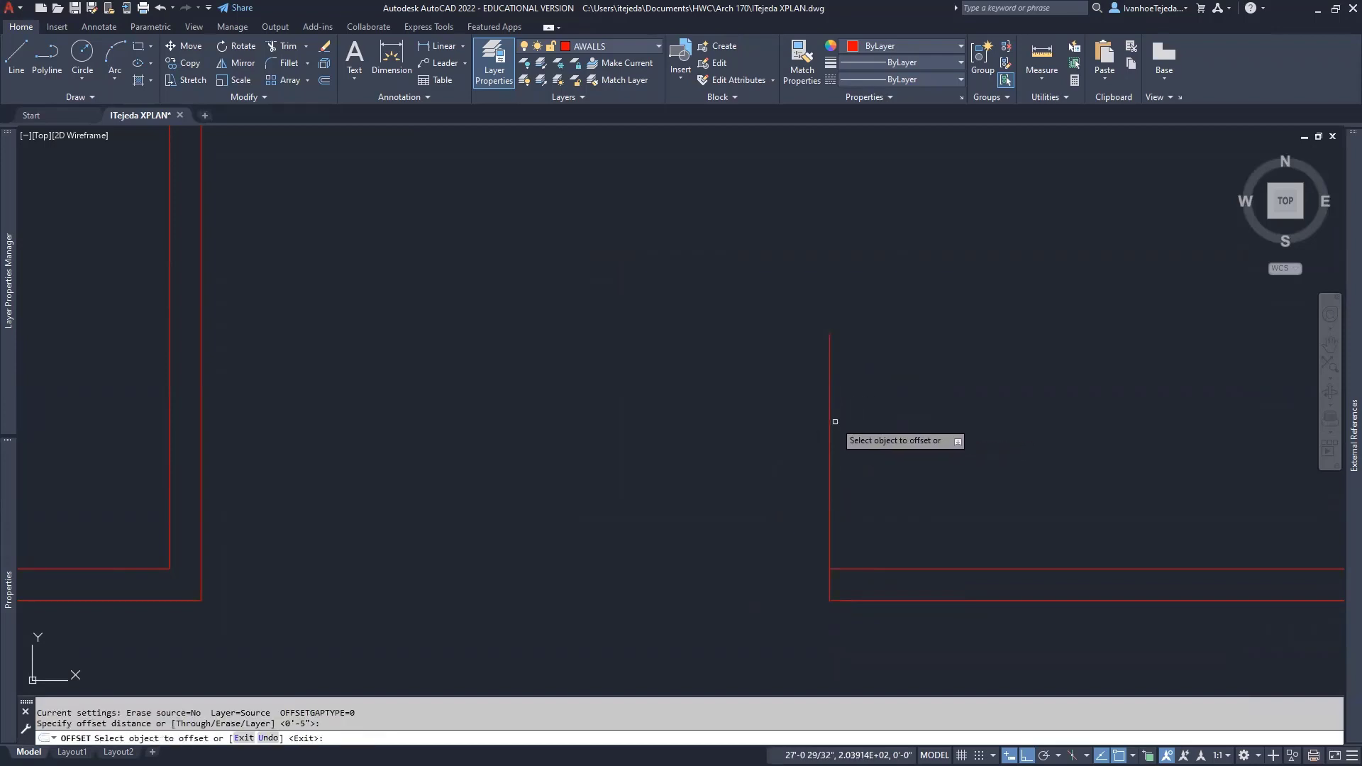
click(833, 422)
click(887, 417)
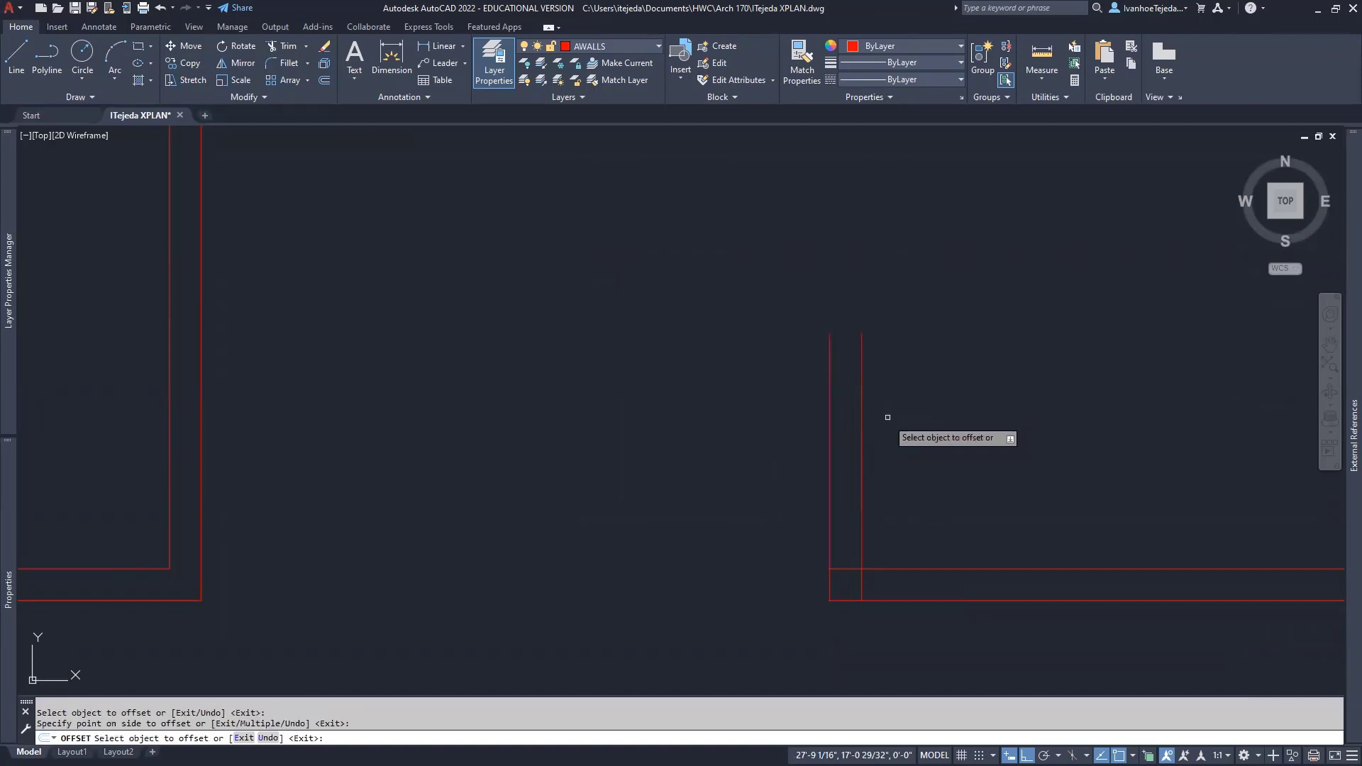
key(Return)
Step: Extend the inner line of the new right-hand partition up to the inner line of the upper exterior wall
scroll(874, 427, down, 1)
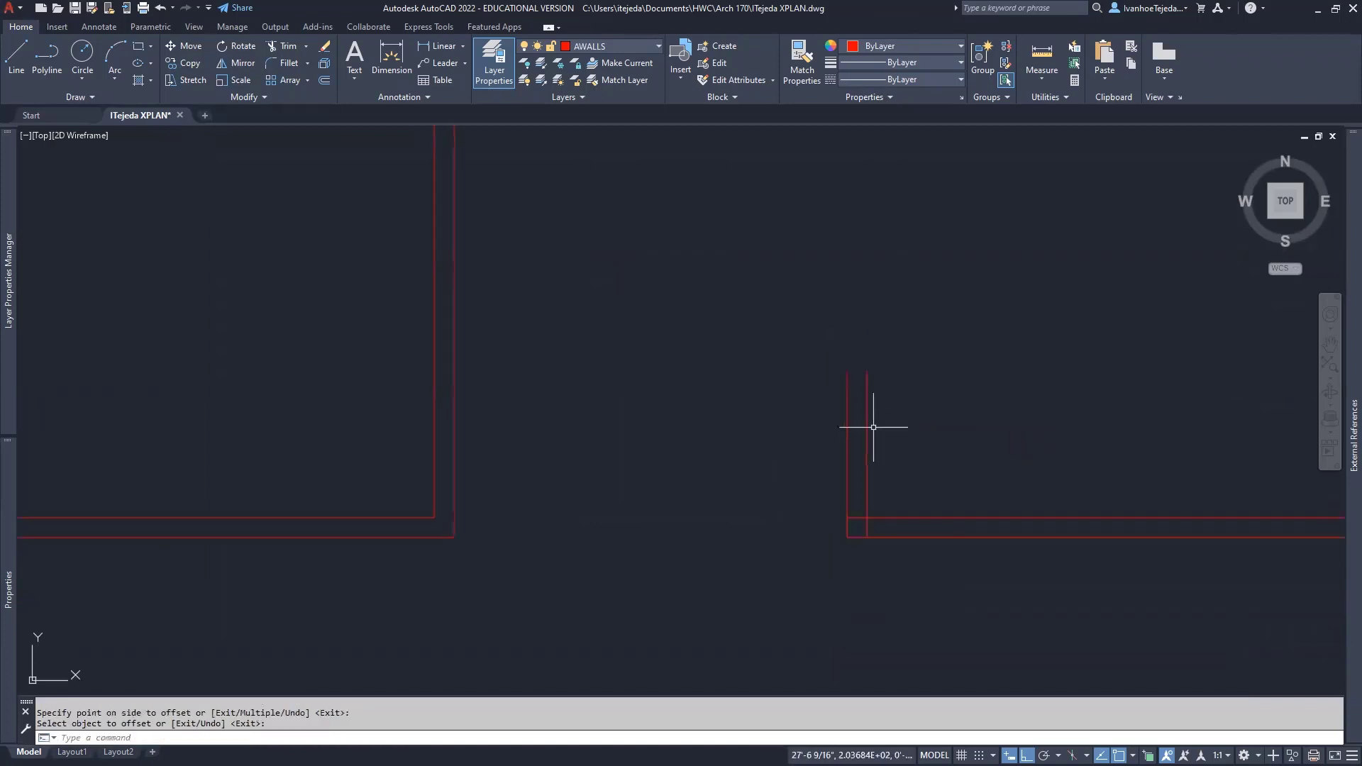
scroll(894, 496, down, 1)
scroll(850, 539, down, 2)
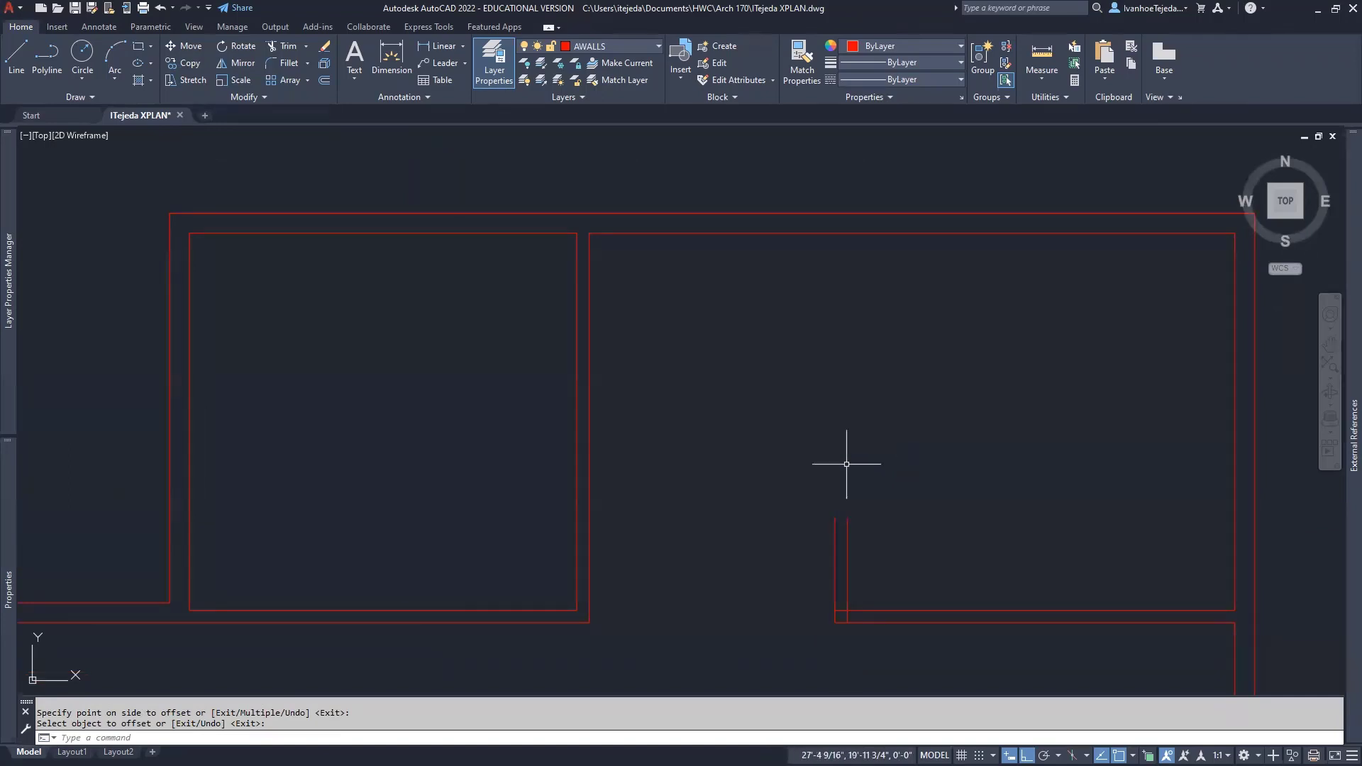
right_click(827, 407)
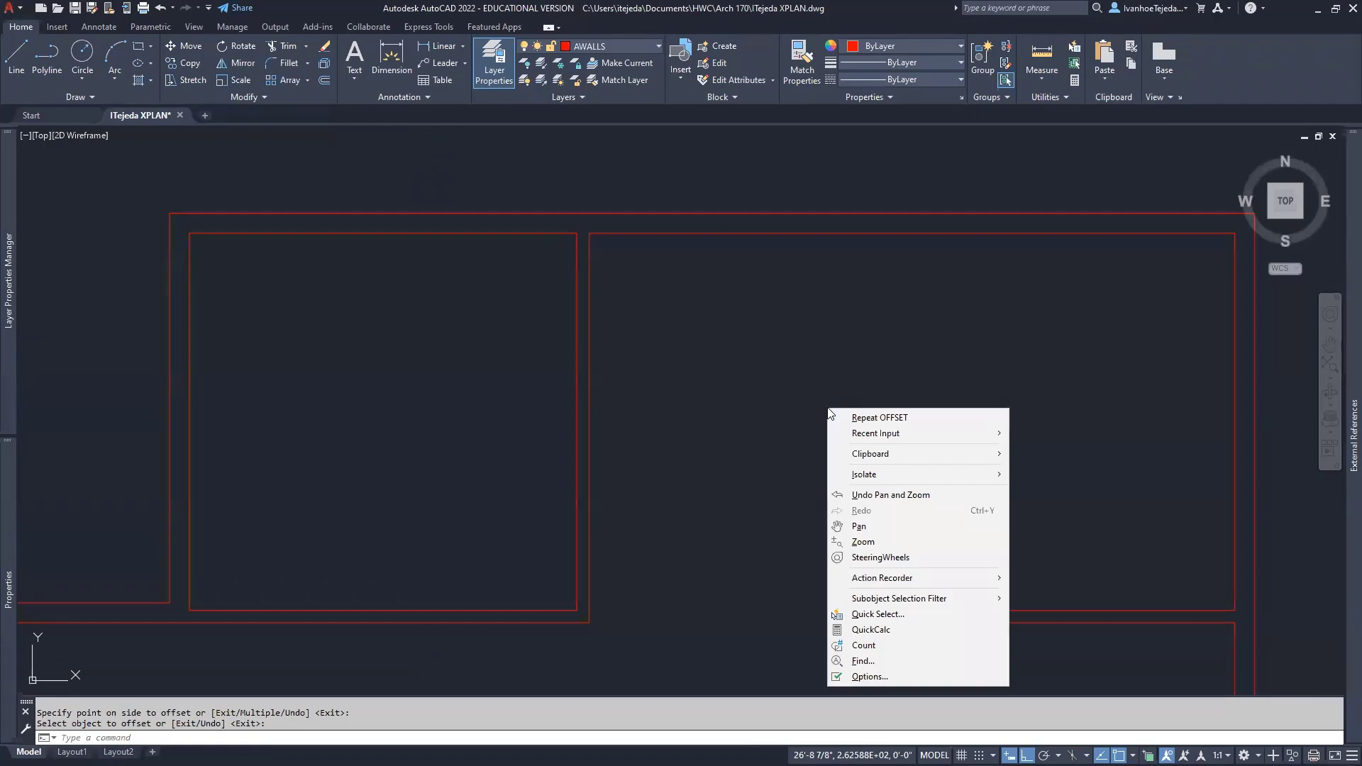
mouse_move(871, 434)
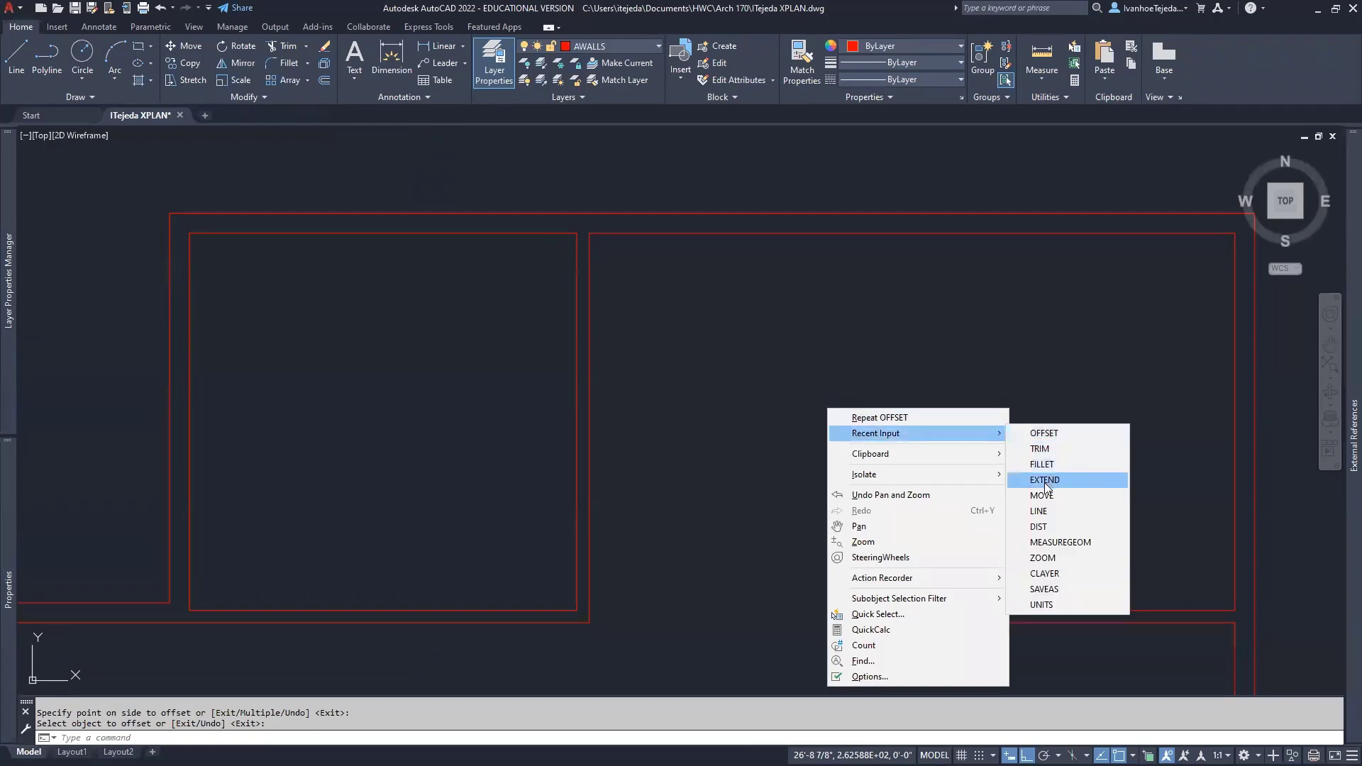
click(1044, 482)
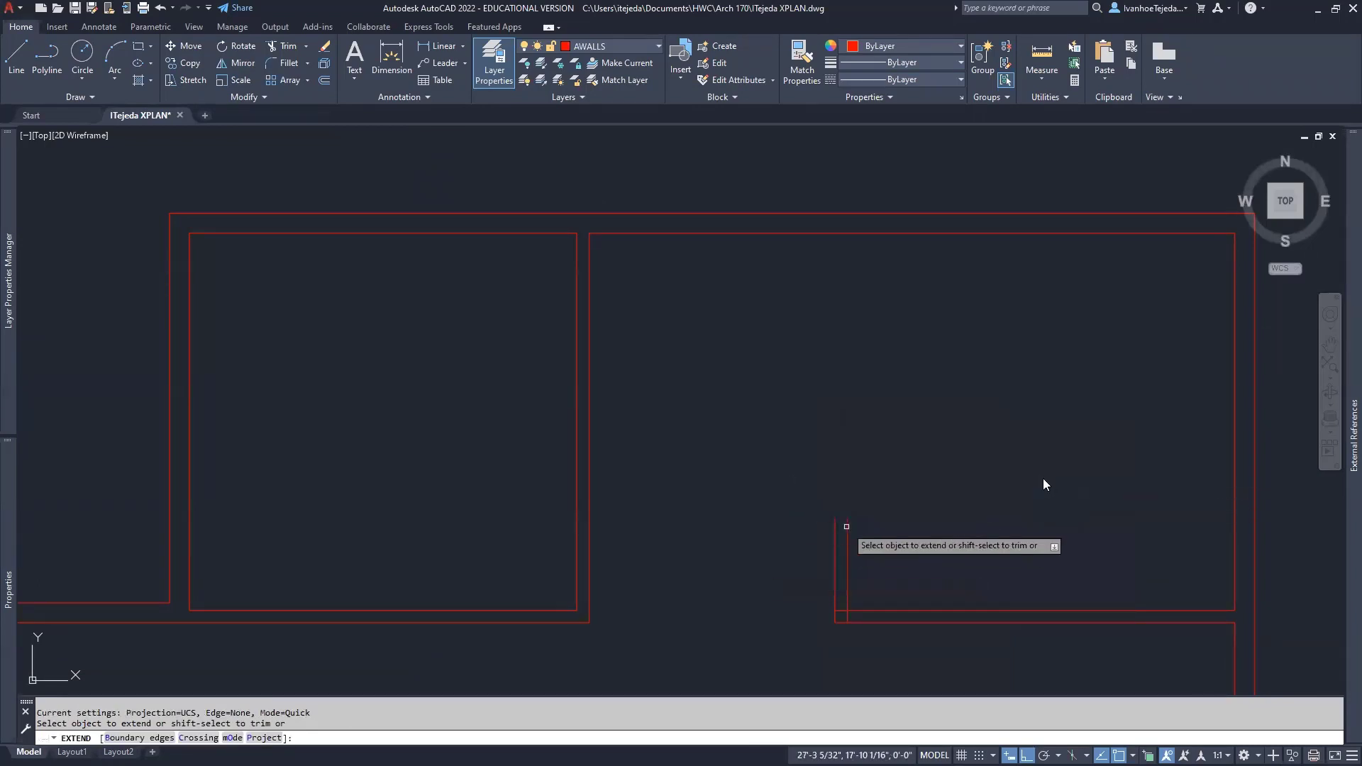
click(846, 529)
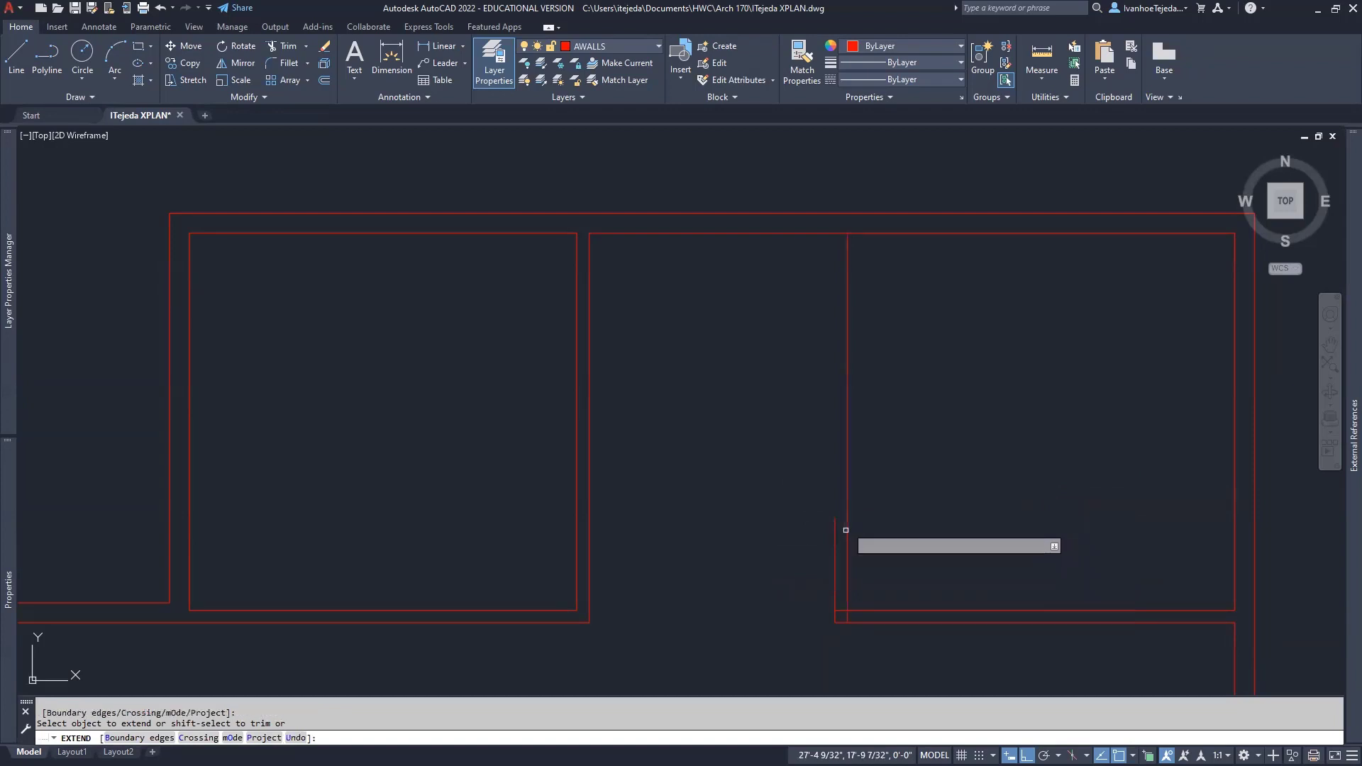
right_click(889, 485)
click(897, 491)
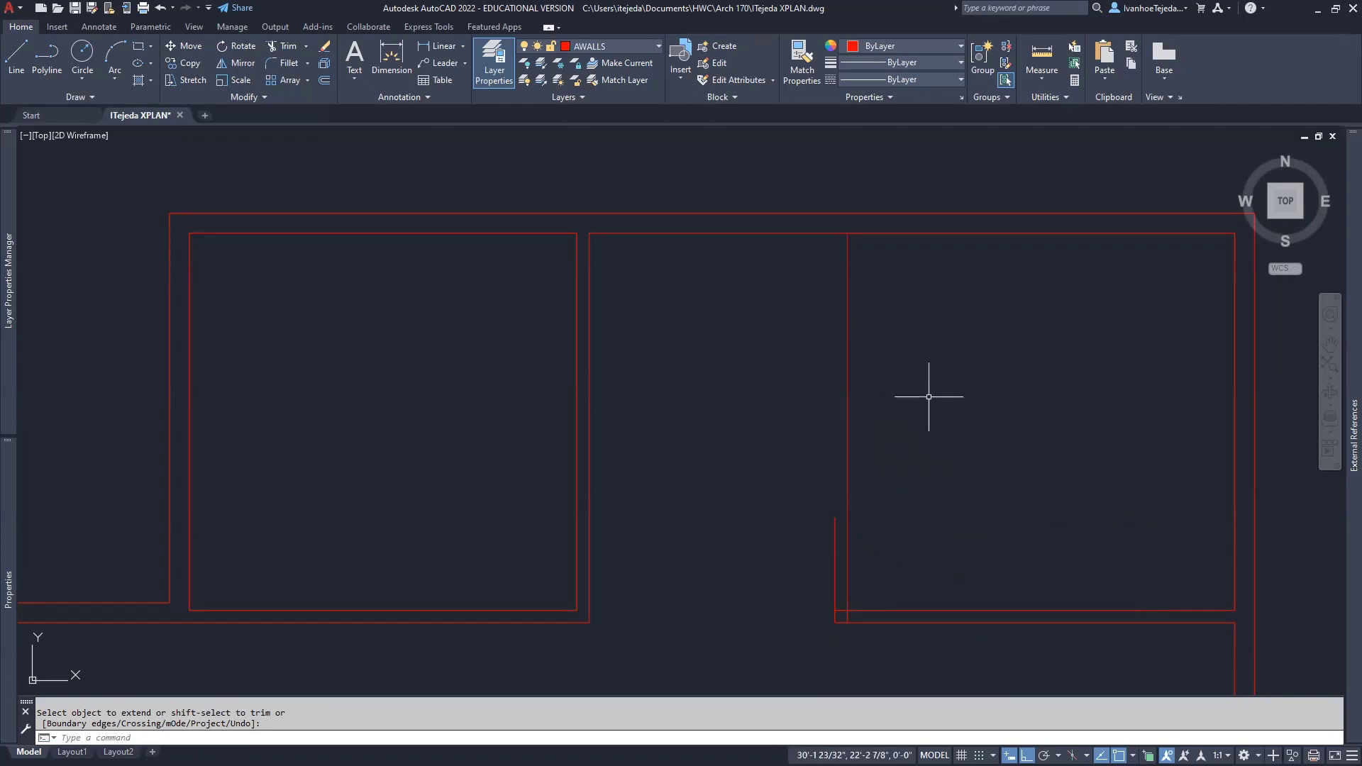
Step: Offset the extended partition line 8" to the left to form the thicker wall's second face
text(o)
key(Return)
text(8)
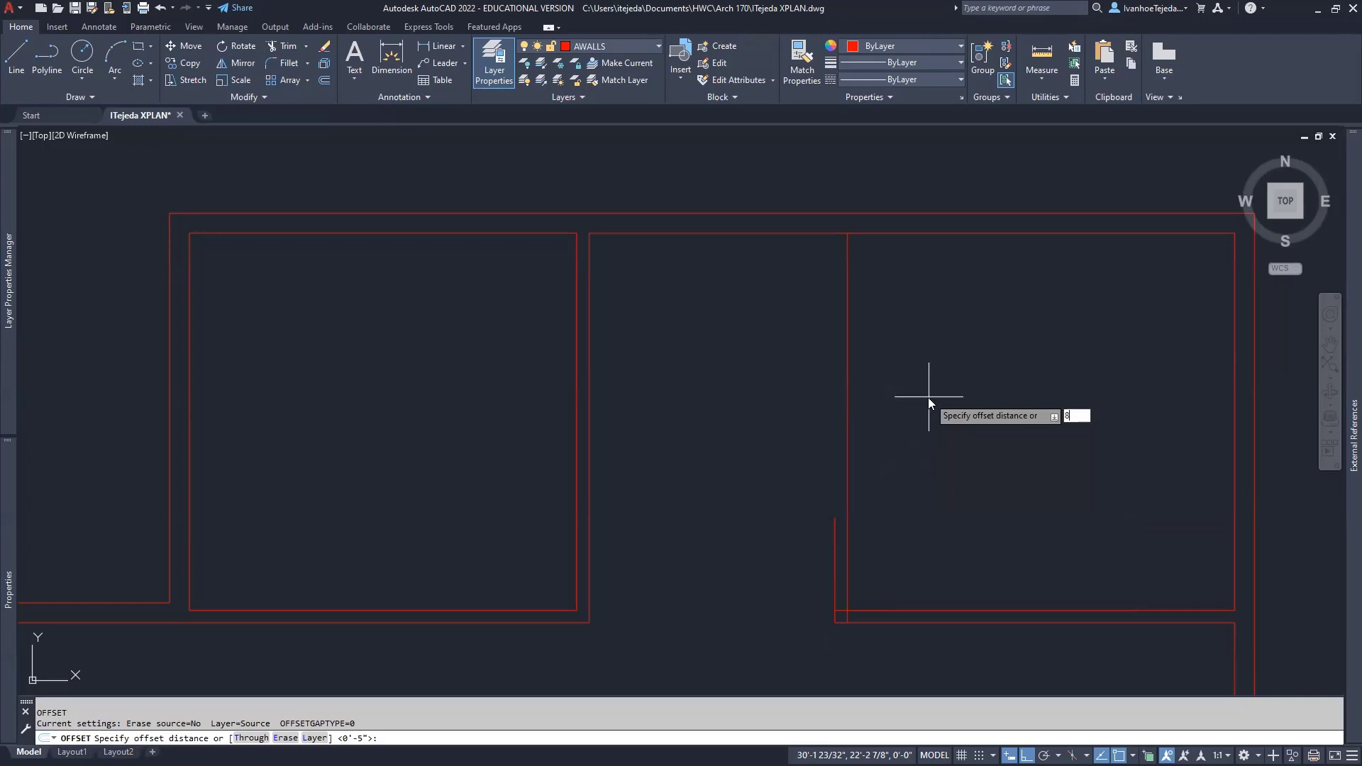
key(Return)
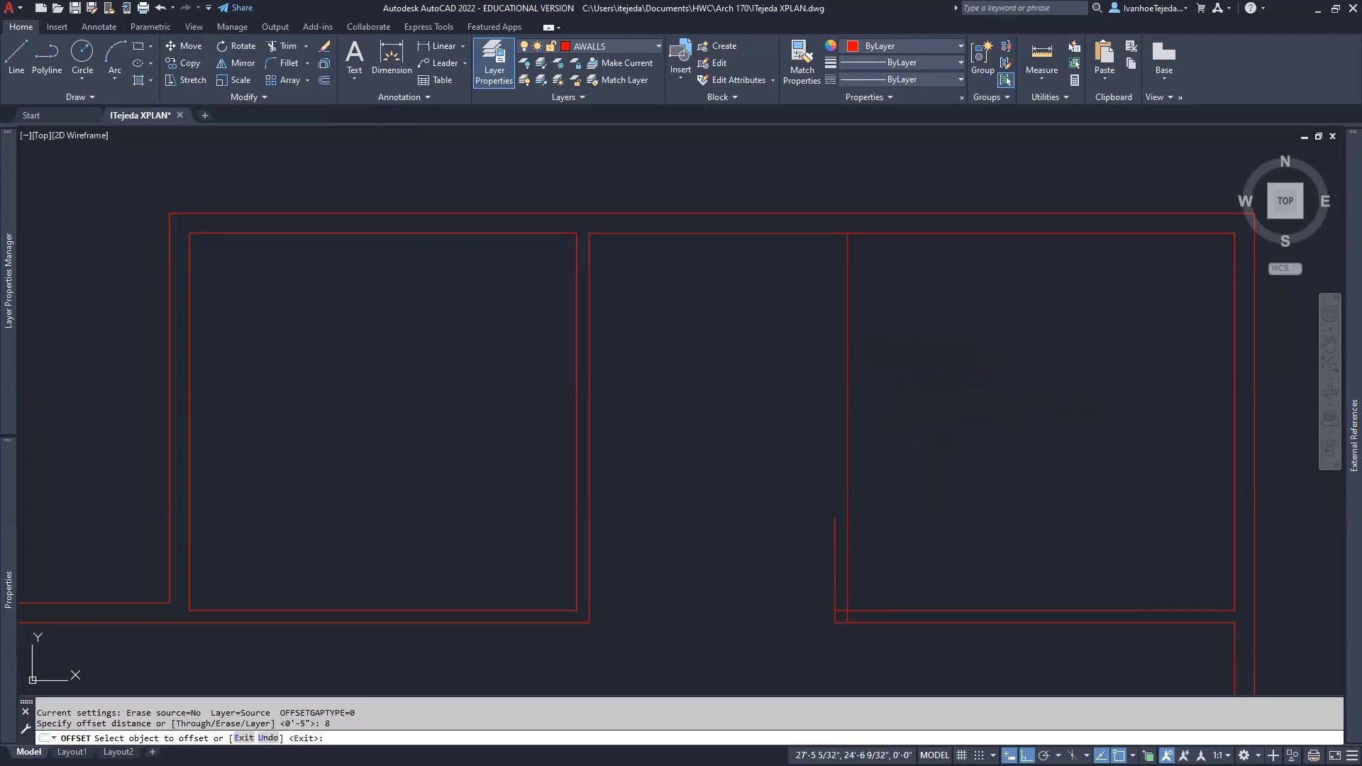
click(847, 335)
click(782, 340)
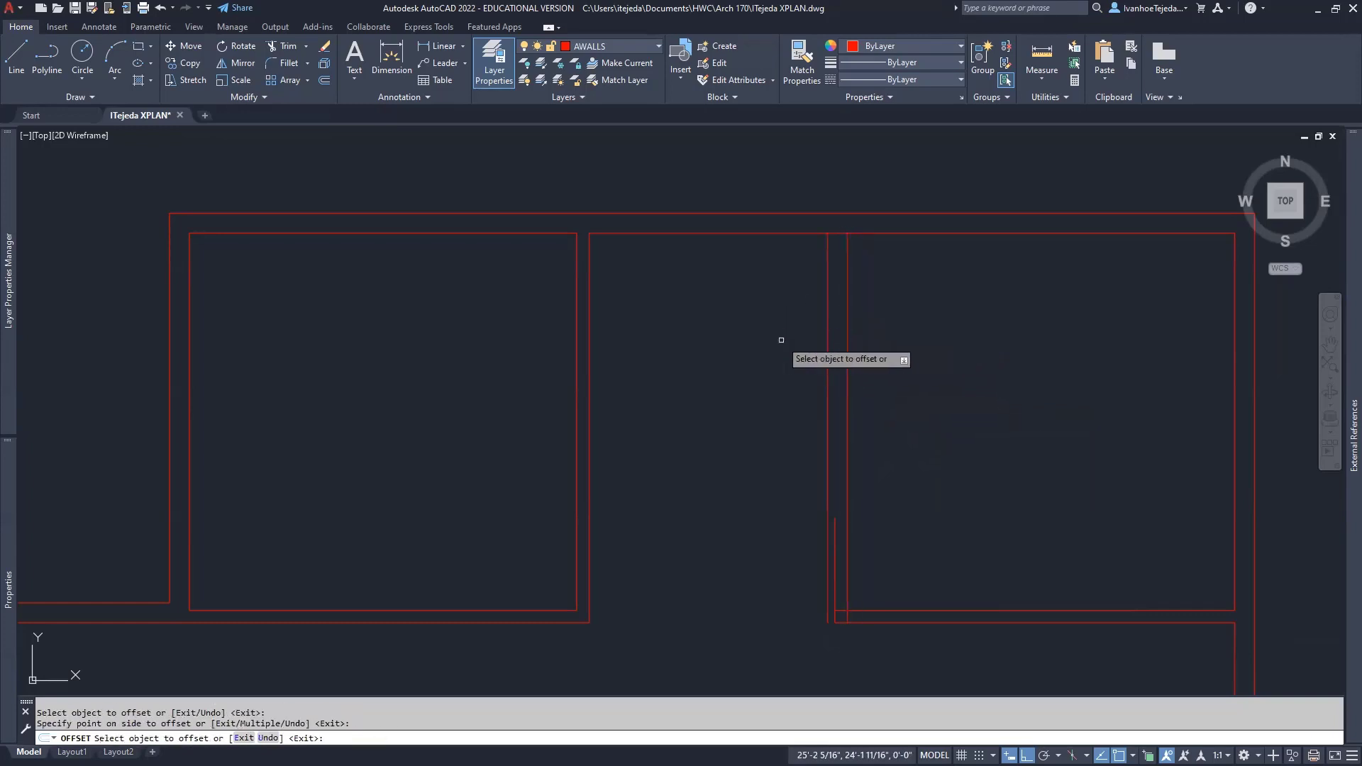
right_click(781, 340)
click(807, 355)
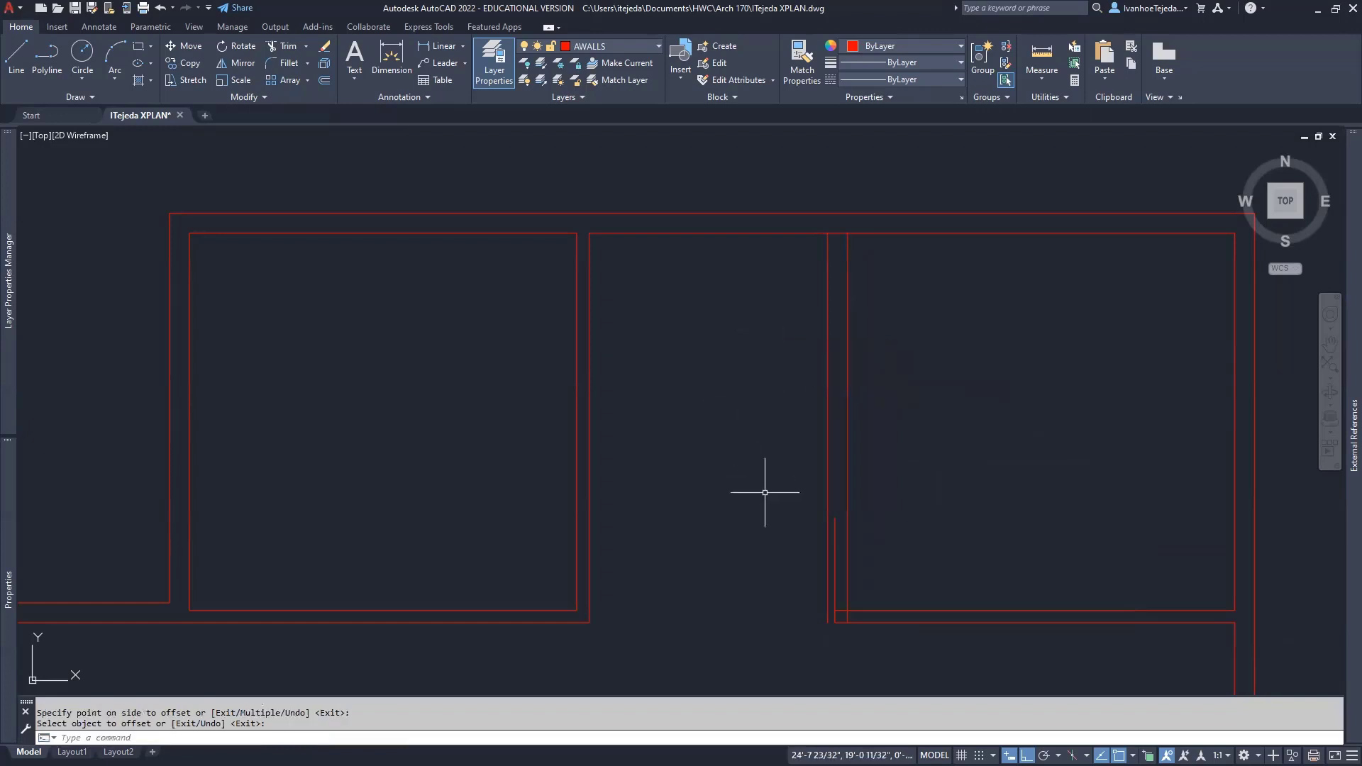
Step: Shorten the new offset line by stretching its lower end upward to just above the short wall line's upper end
click(827, 480)
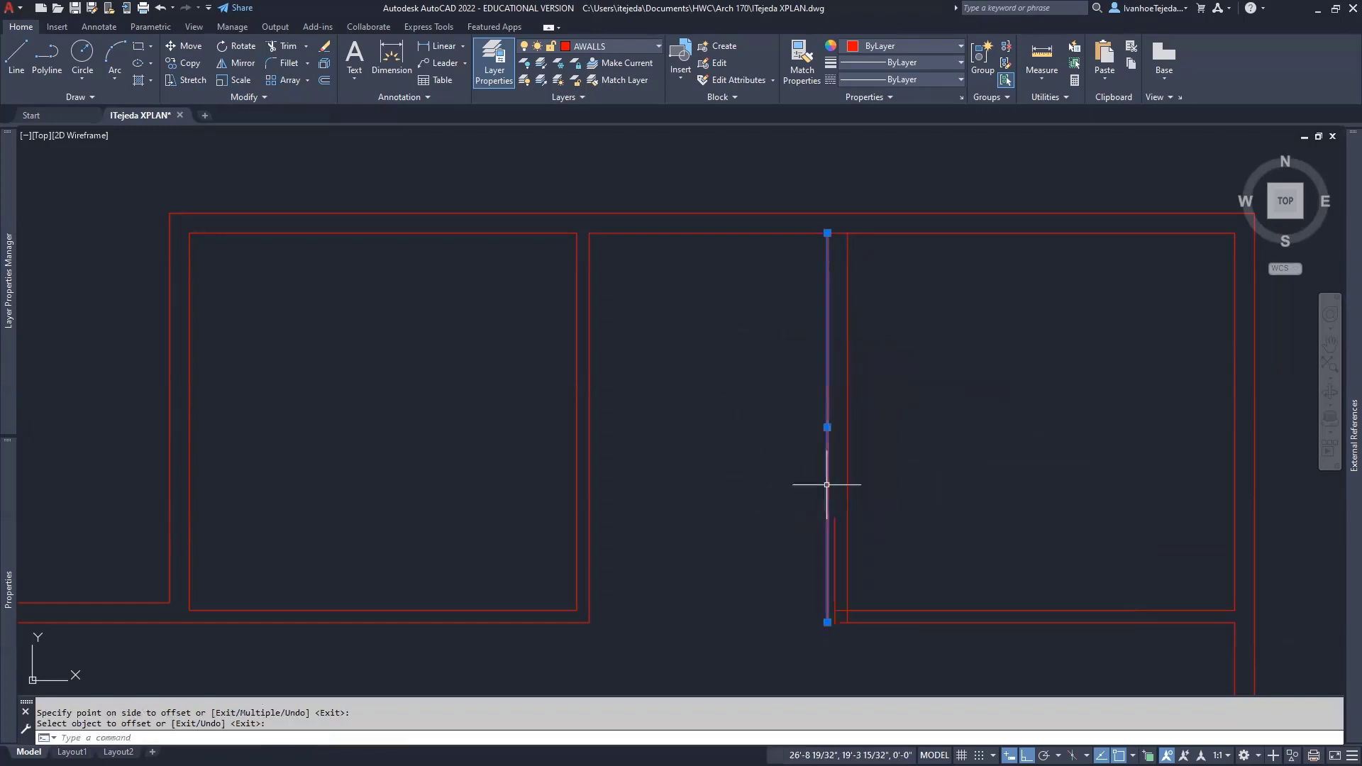
click(827, 622)
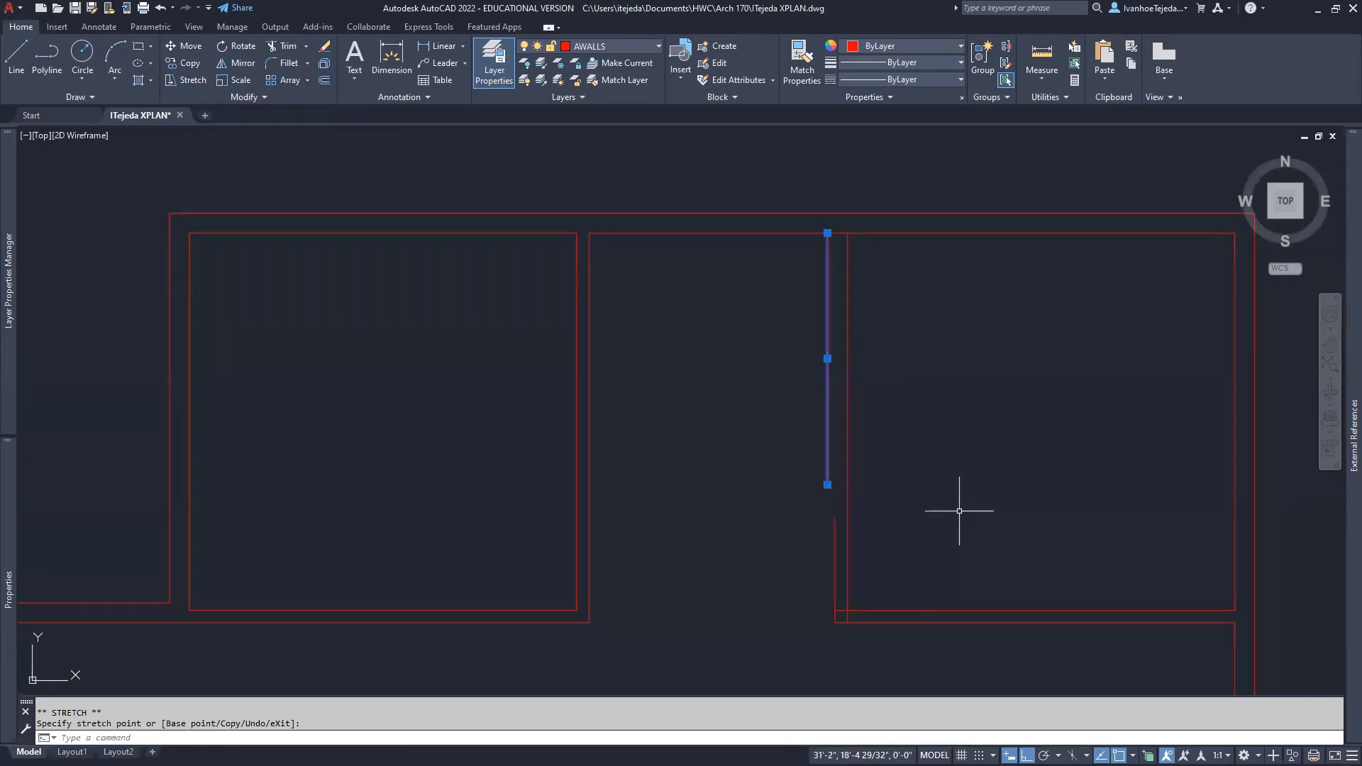
click(913, 485)
key(Escape)
key(Escape)
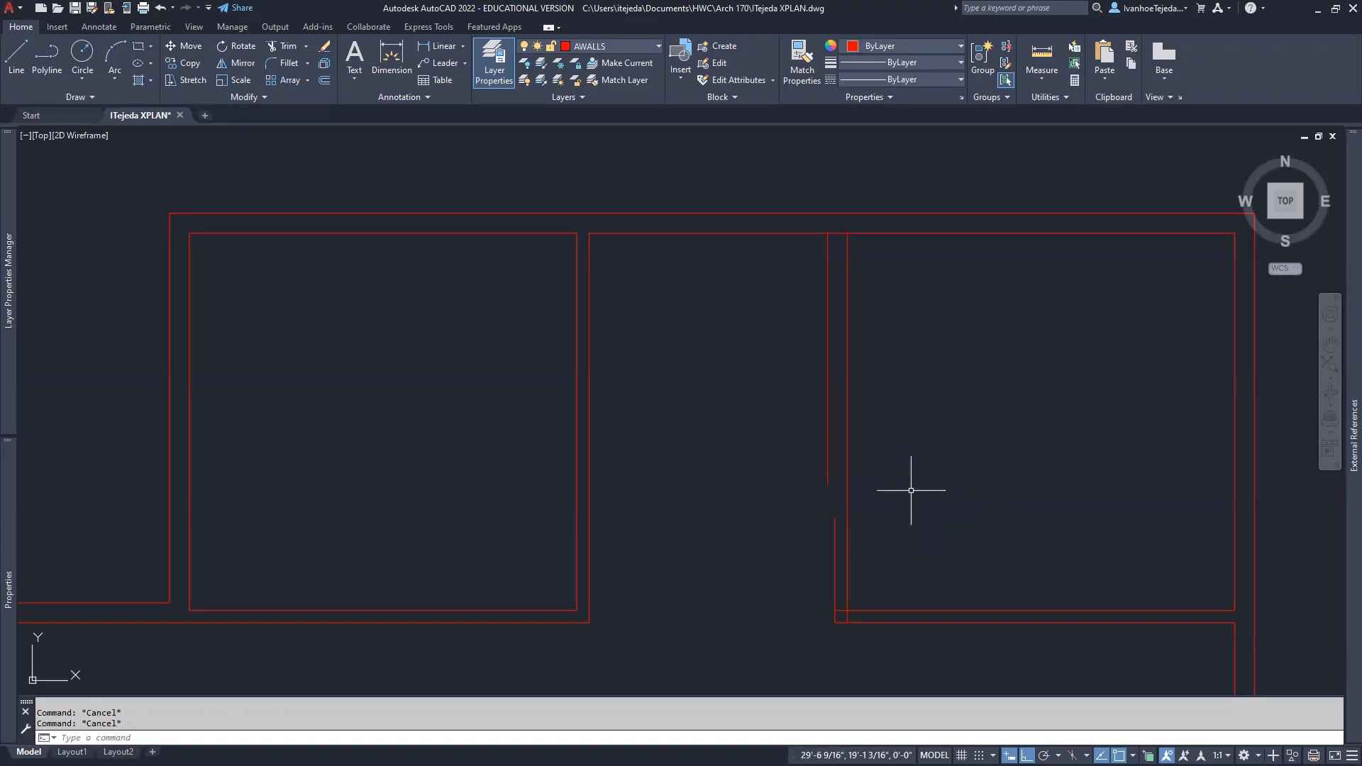
Step: Trim the upper wall's inner line between the two faces of the 8" partition to open the junction
scroll(825, 247, up, 2)
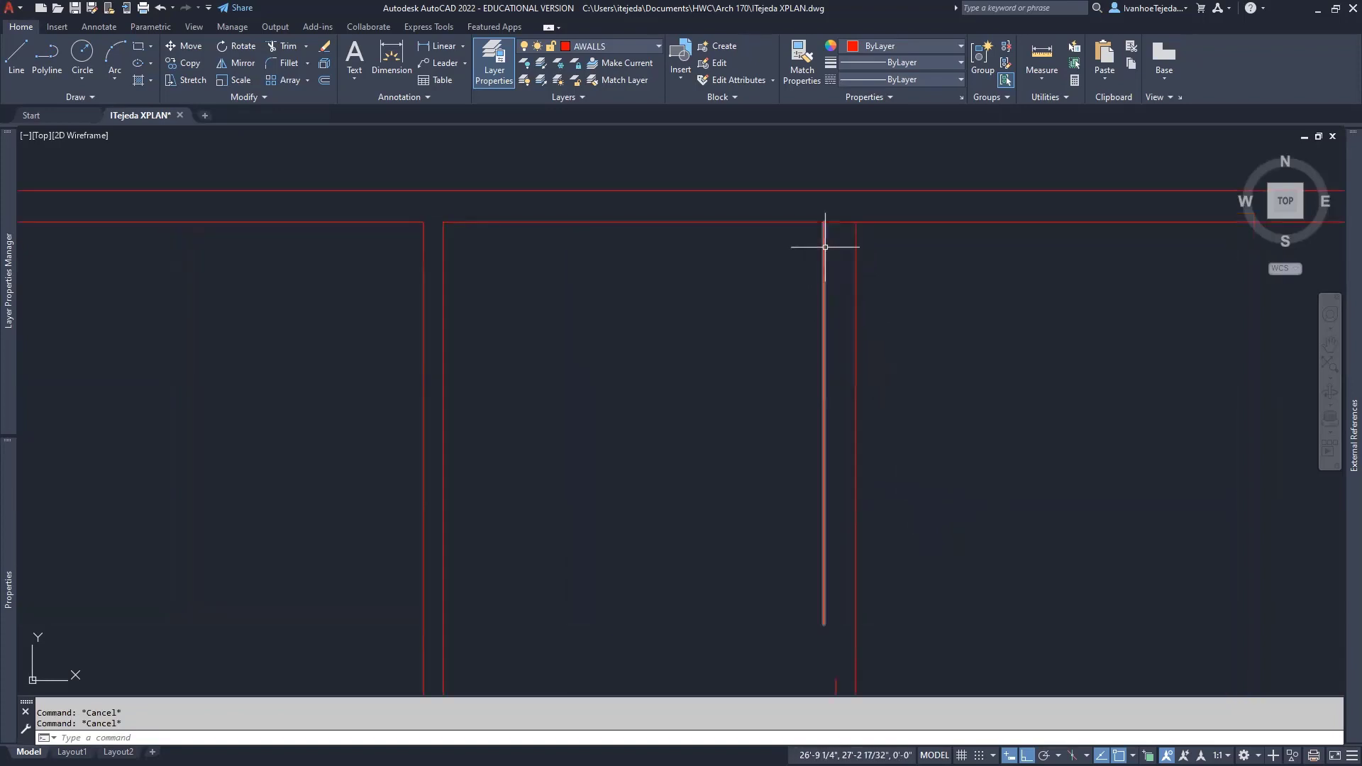
text(tr)
key(Return)
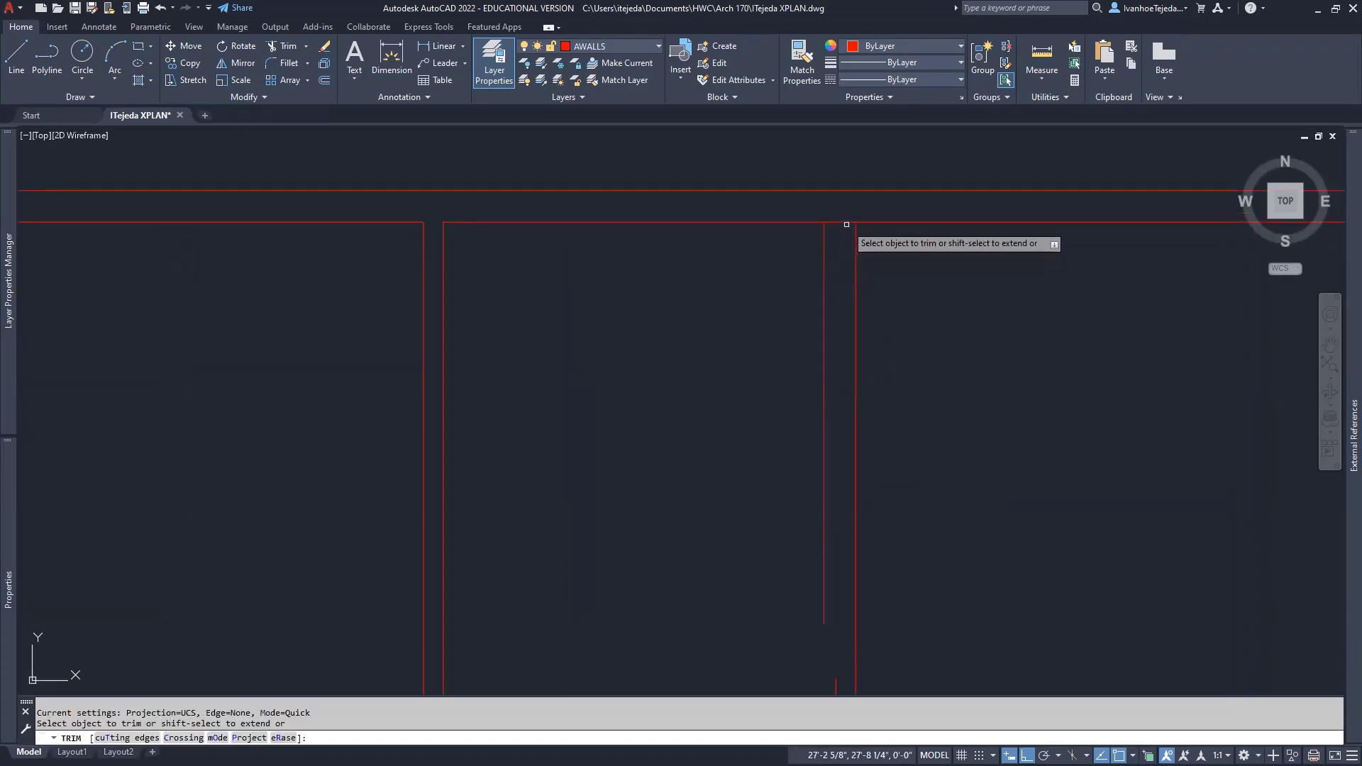
click(846, 224)
click(839, 213)
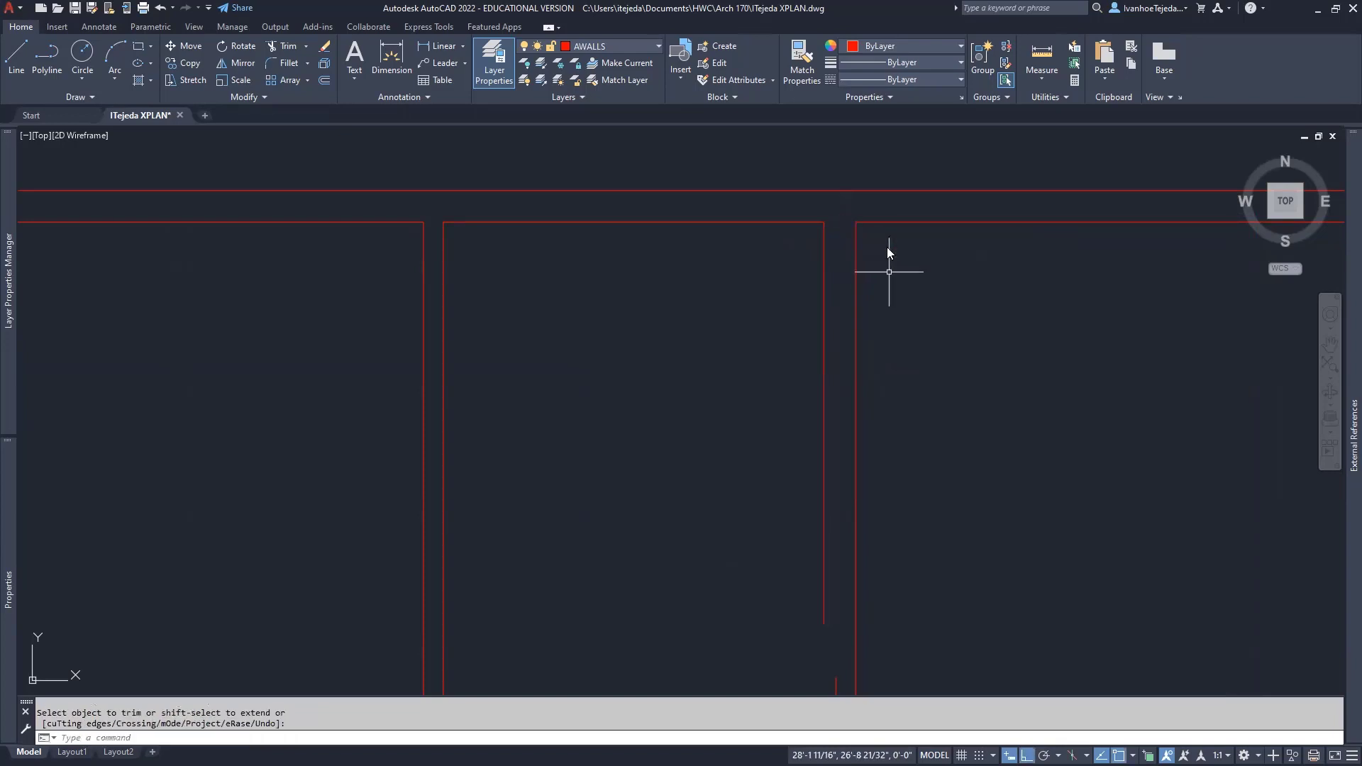
Step: Check the bathroom depth in the Acrobat floor plan, and in AutoCAD offset the middle room's upper inner wall line 8'-11" downward
scroll(888, 272, down, 4)
middle_drag(866, 465, 857, 444)
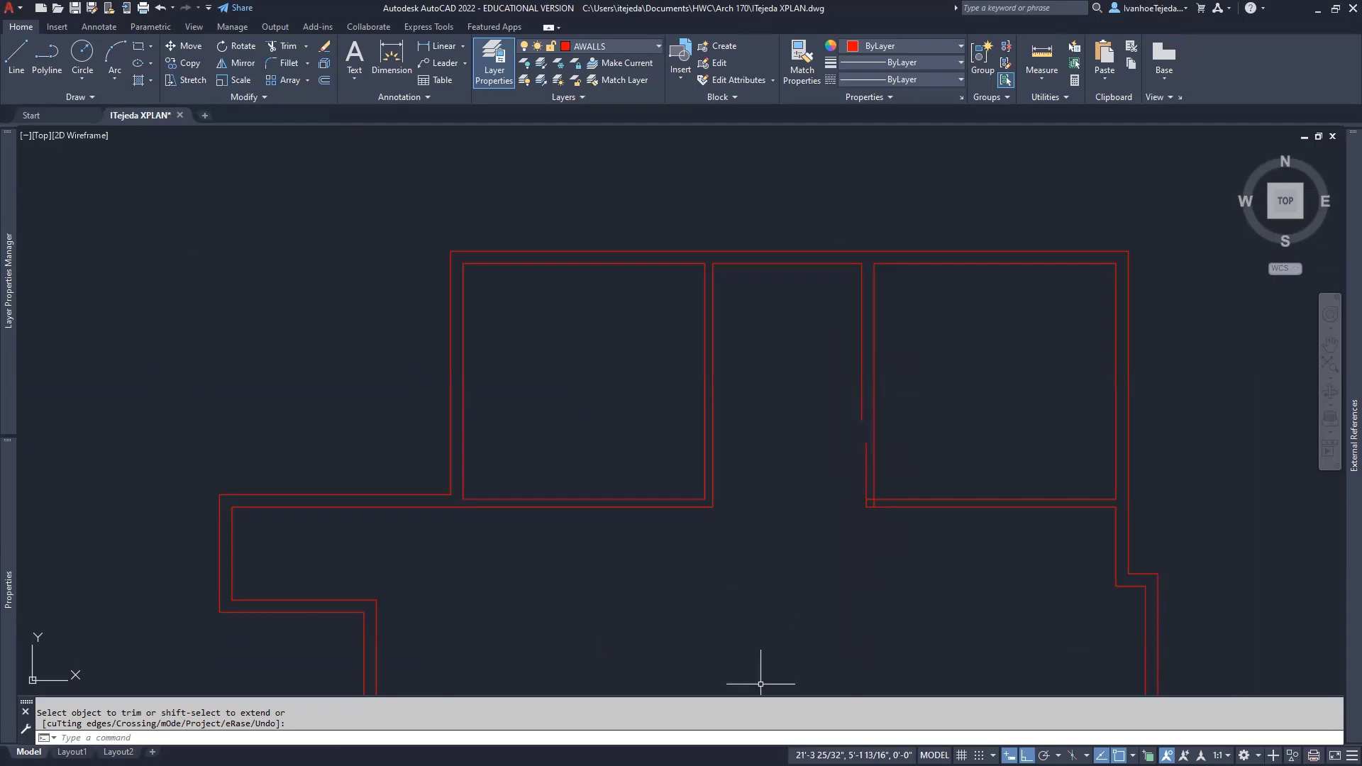
key(alt+Tab)
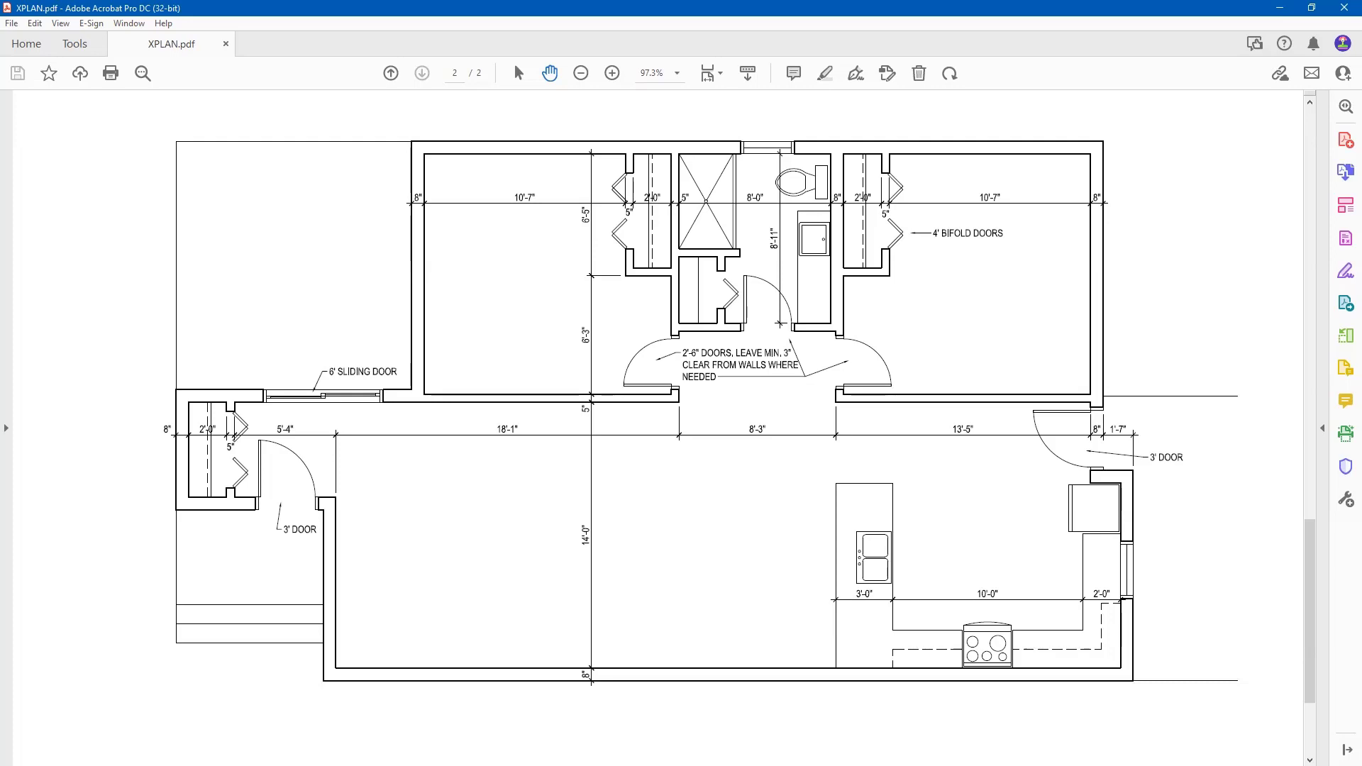
key(alt+Tab)
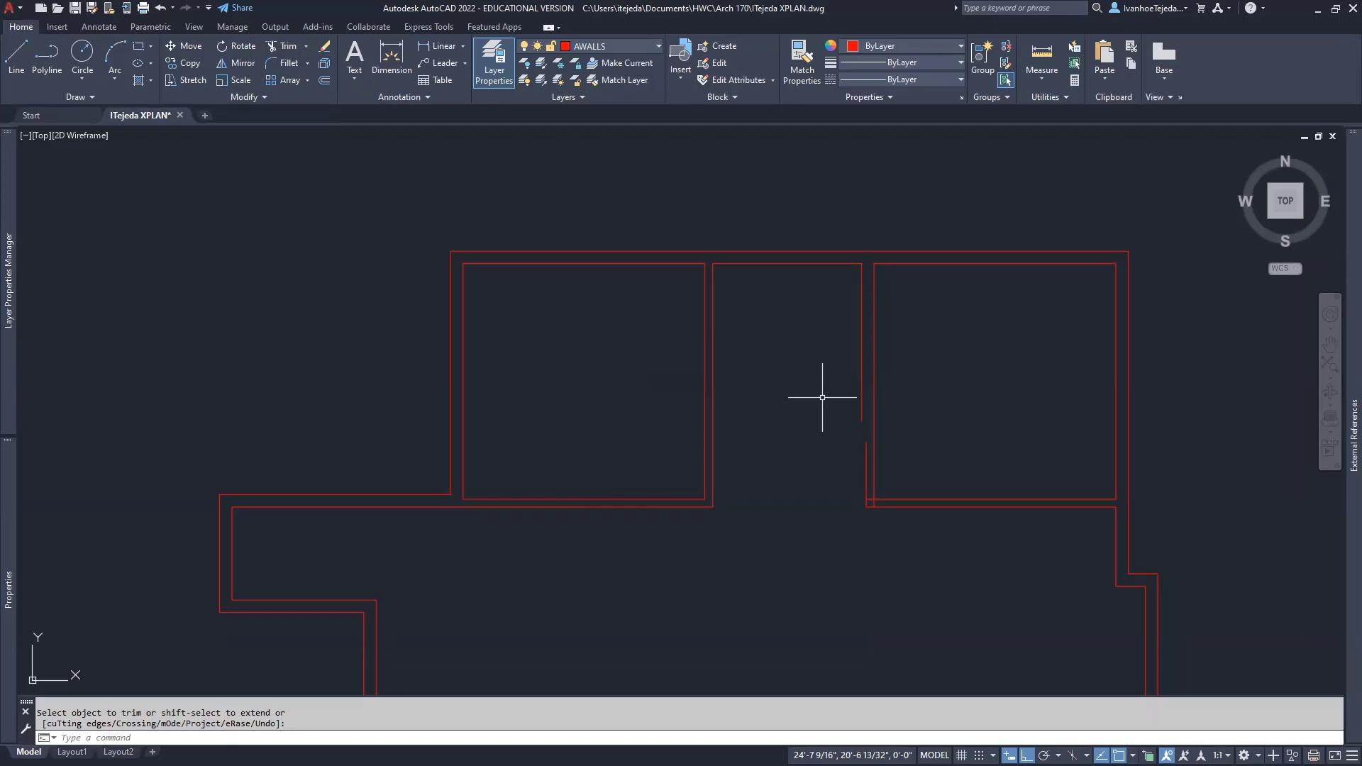
key(Escape)
text(o)
key(Return)
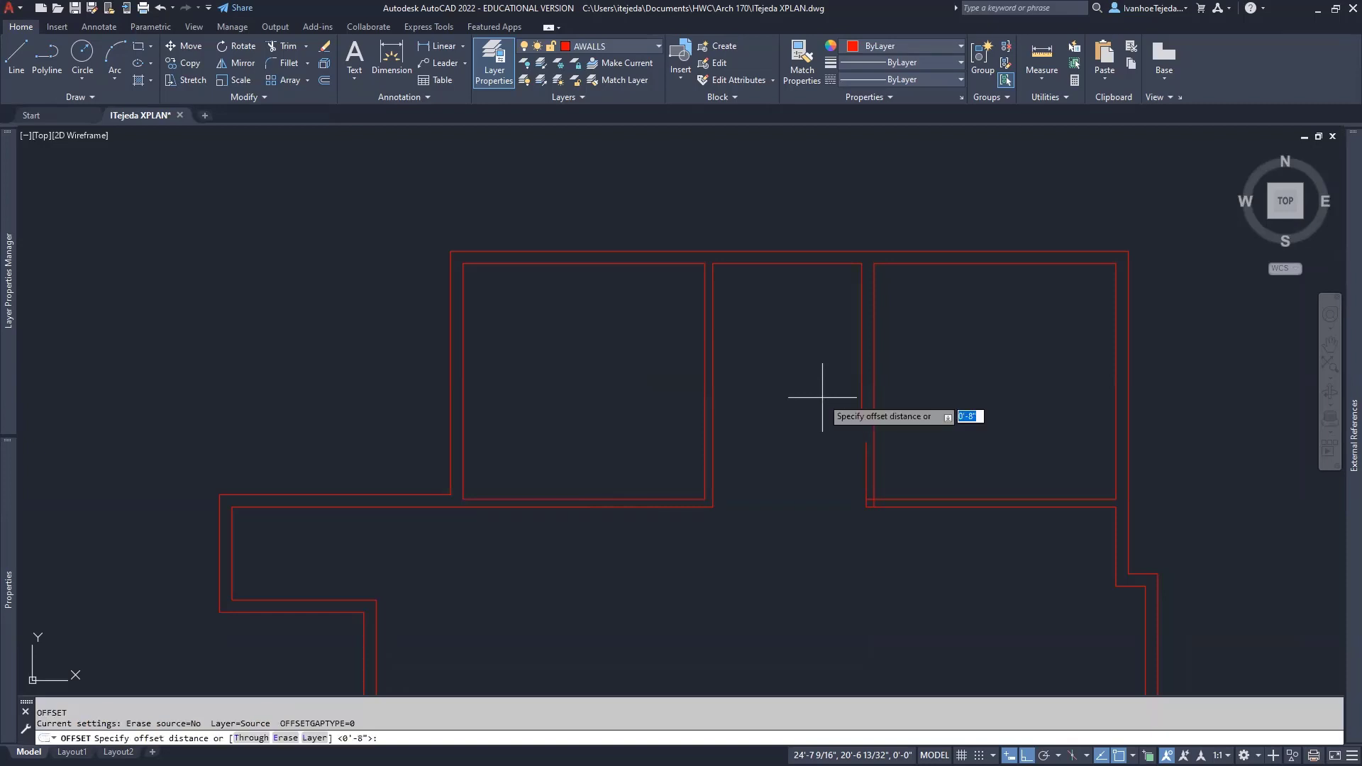
text(8'11)
key(Return)
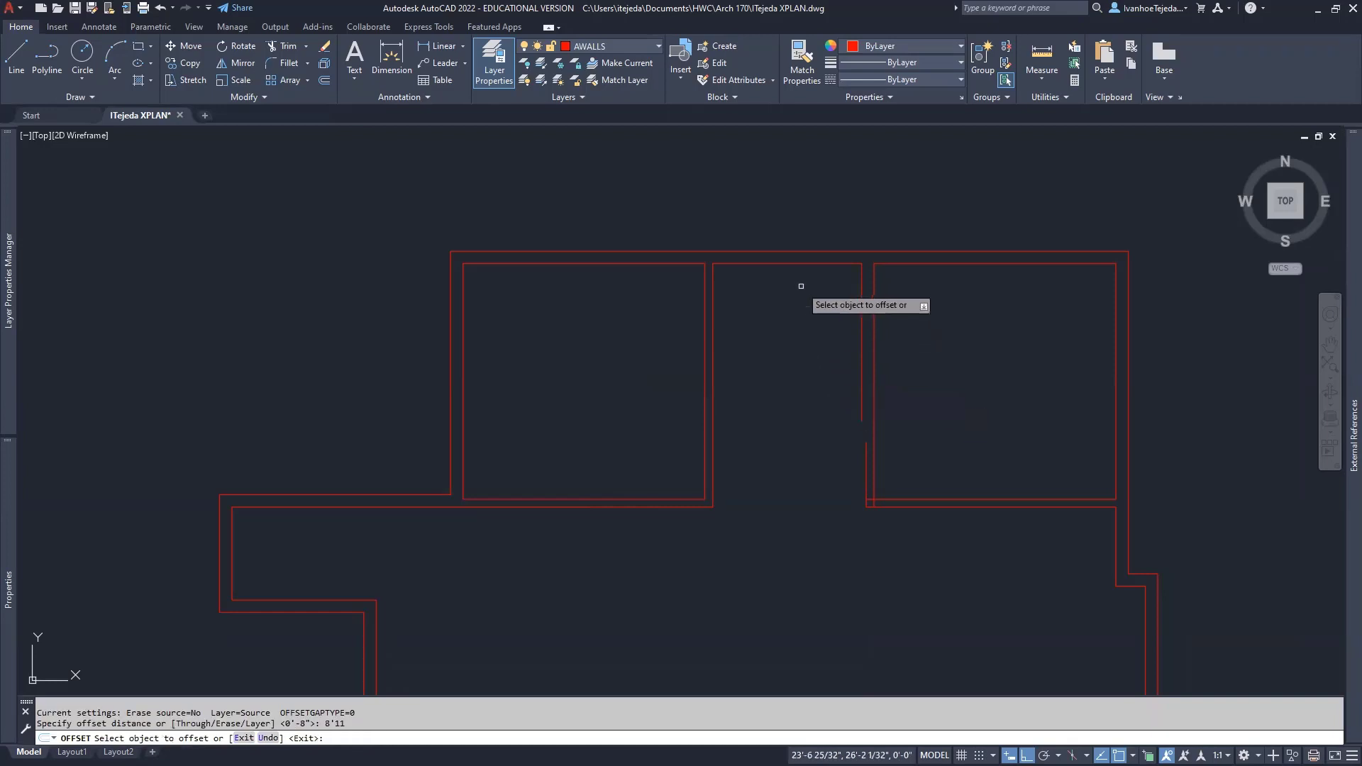
click(798, 264)
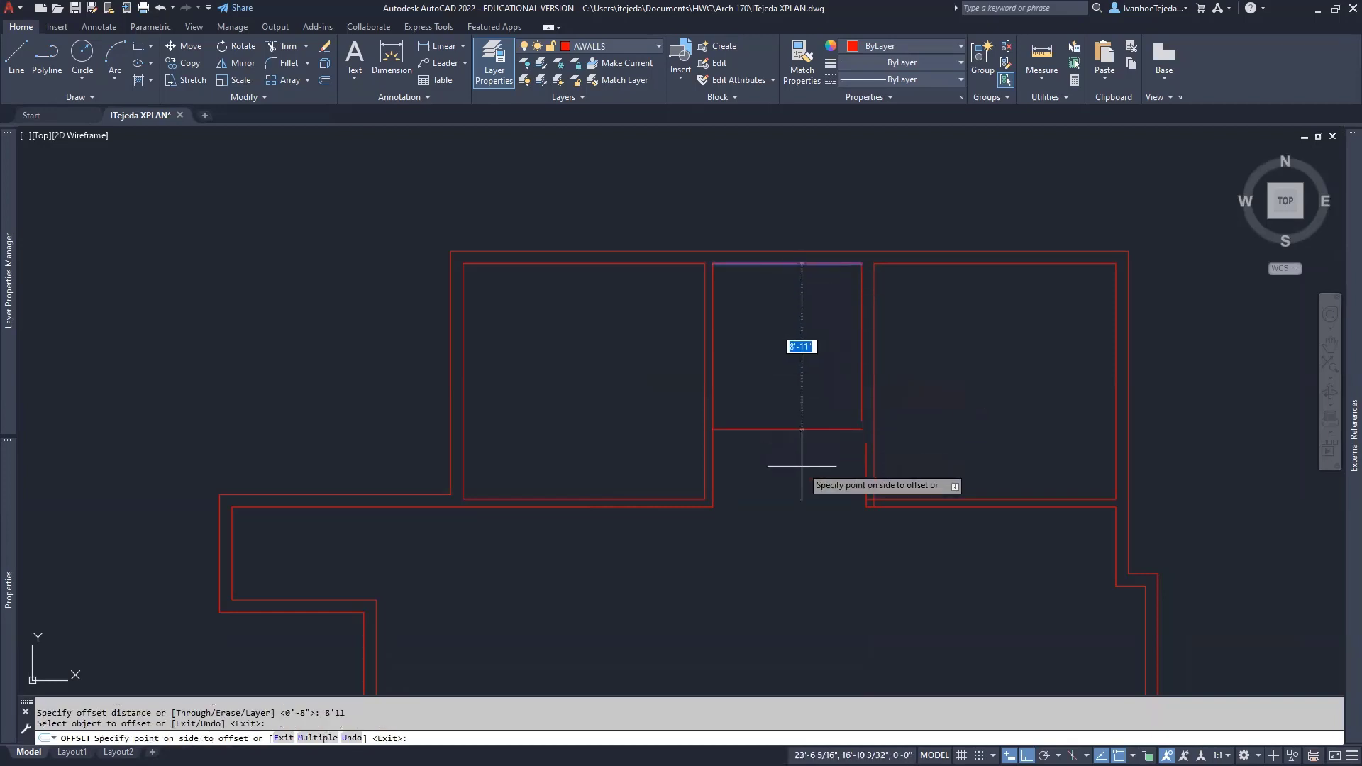
click(801, 466)
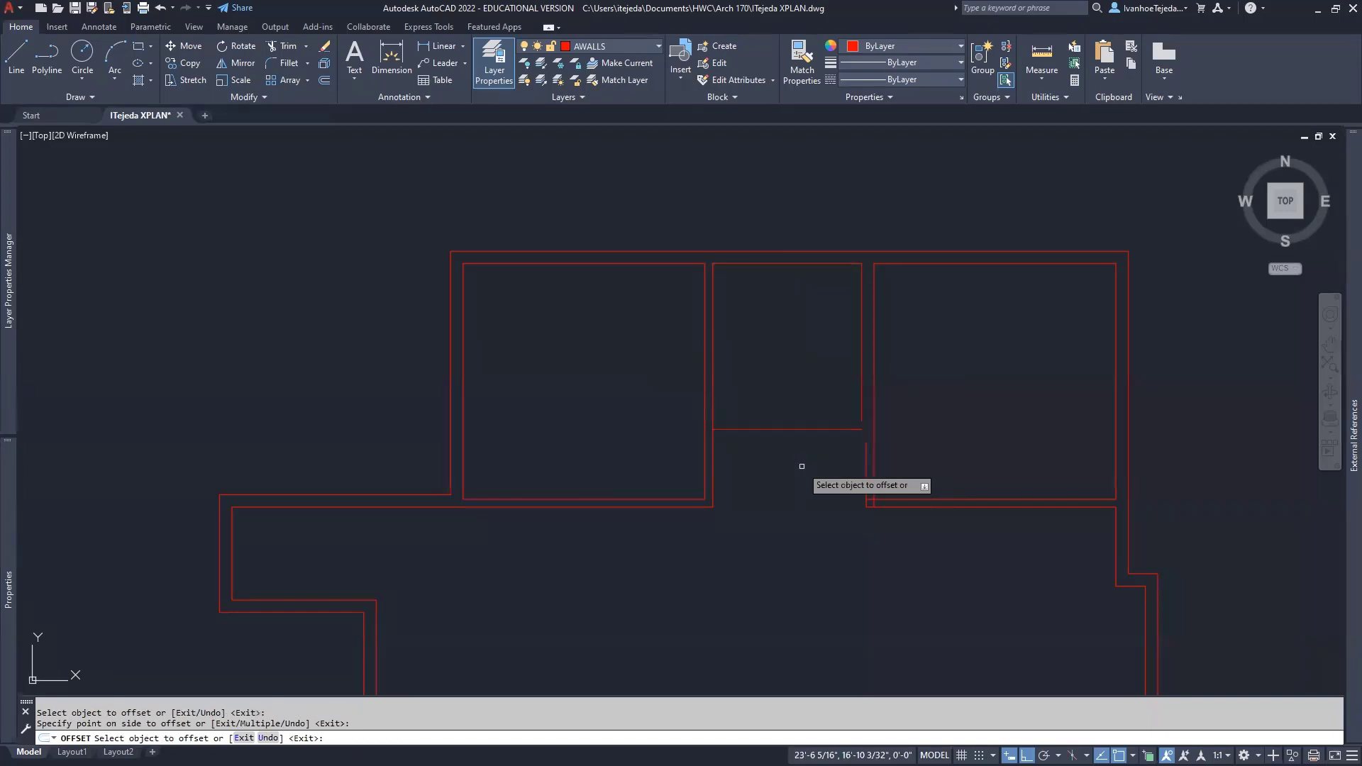
Step: Offset the middle room's new lower wall line 5" downward to form the wall's second face
click(799, 429)
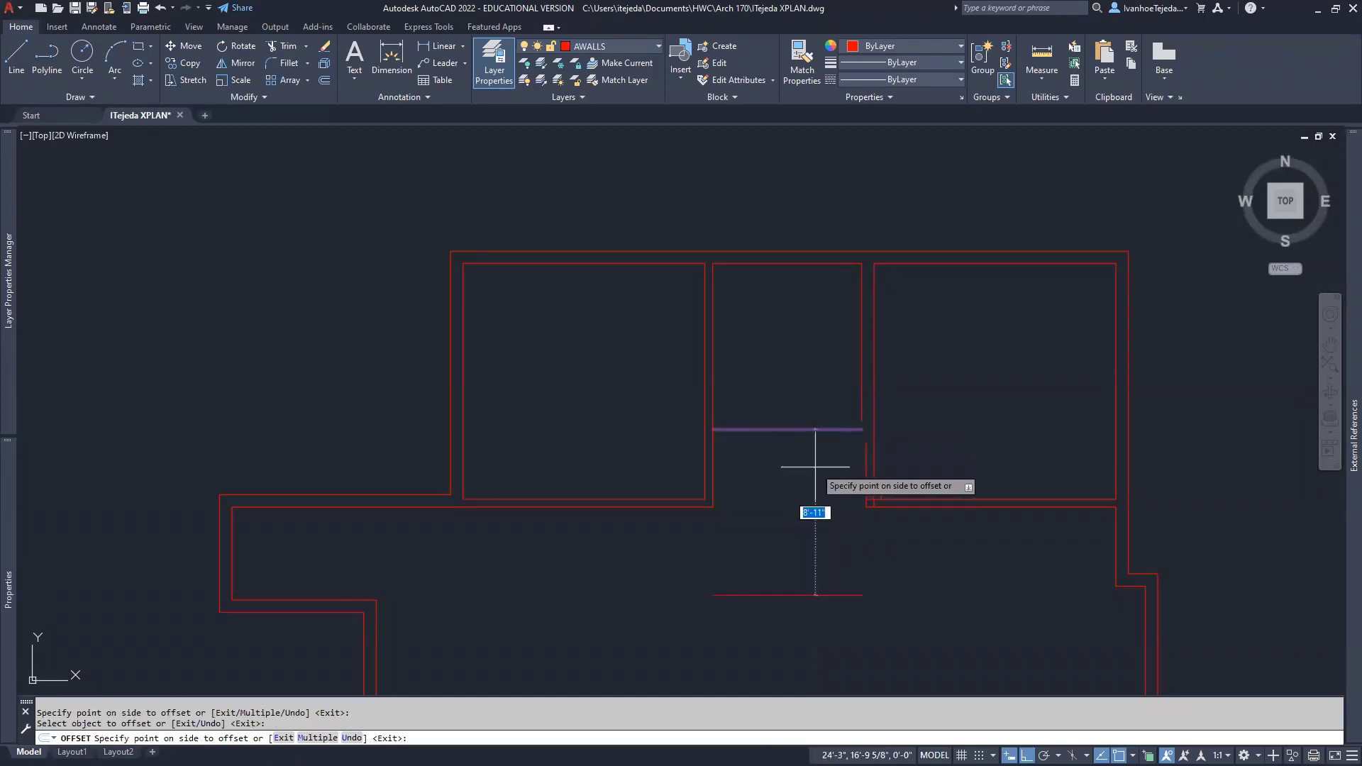
text(5)
key(Return)
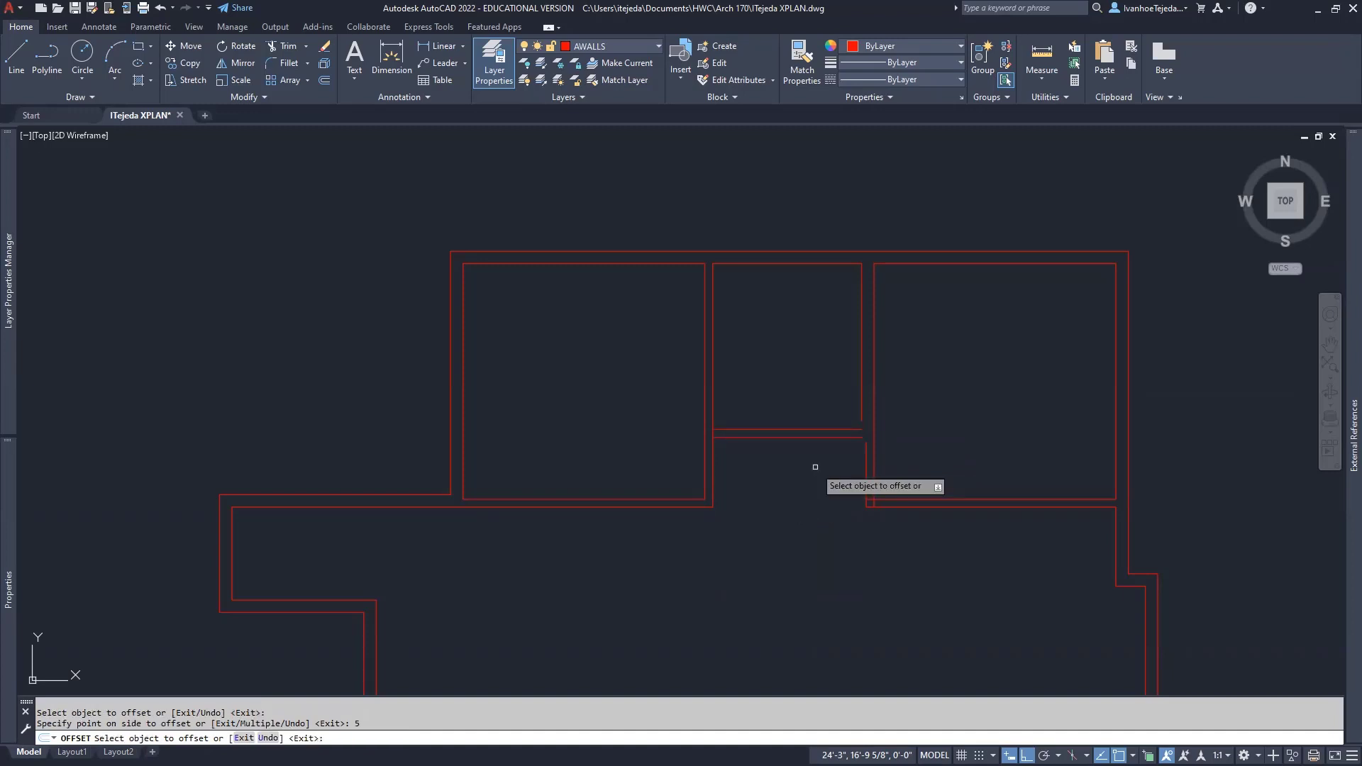
key(Return)
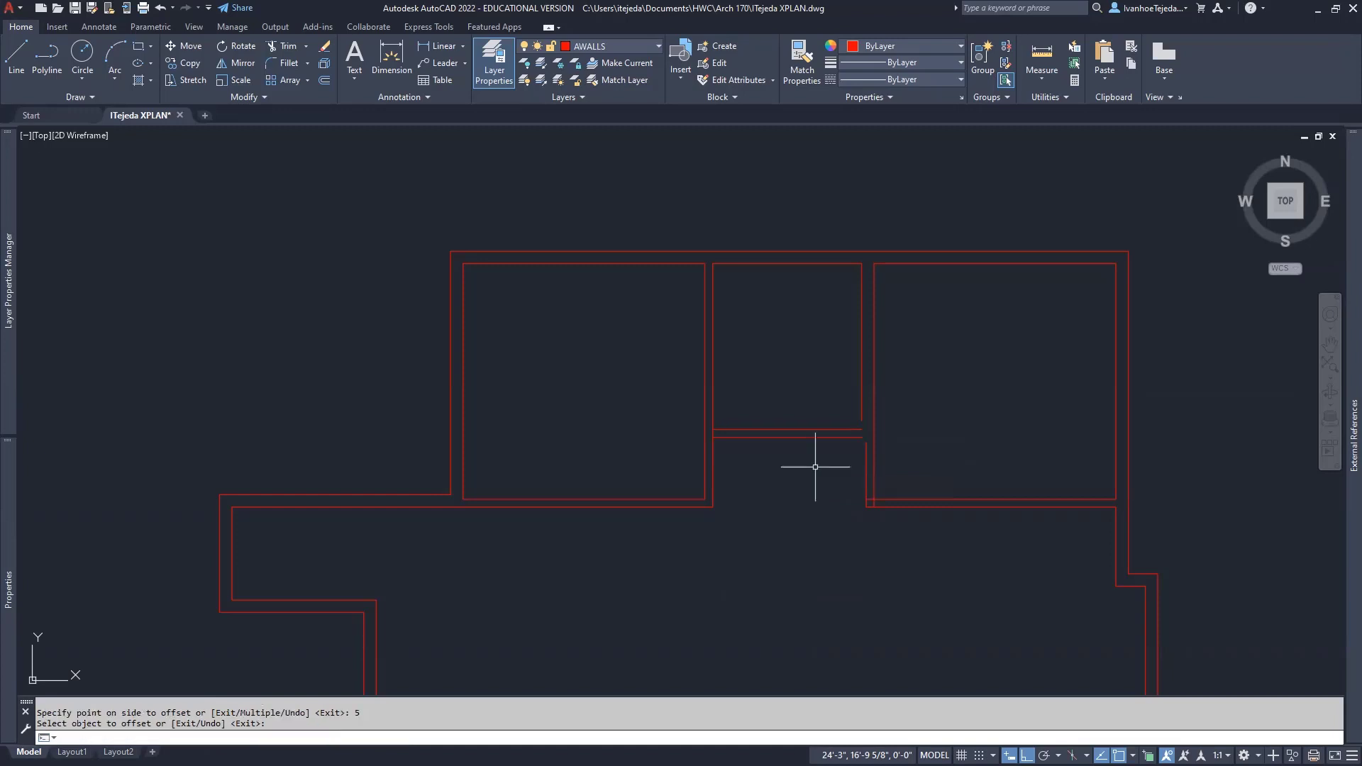
Step: Check the floor plan in Acrobat, and in AutoCAD fillet the middle room's right wall line with its lower inner wall line
scroll(815, 467, up, 4)
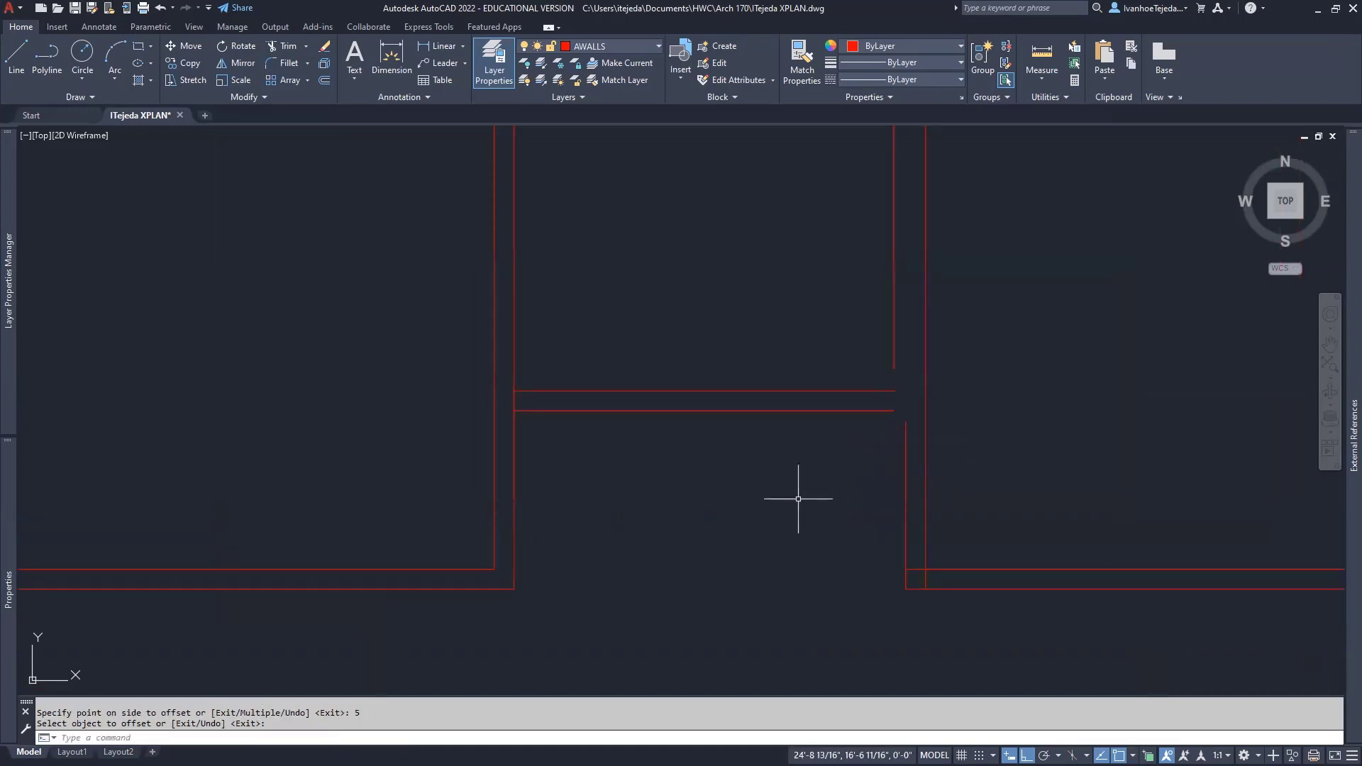
key(alt+Tab)
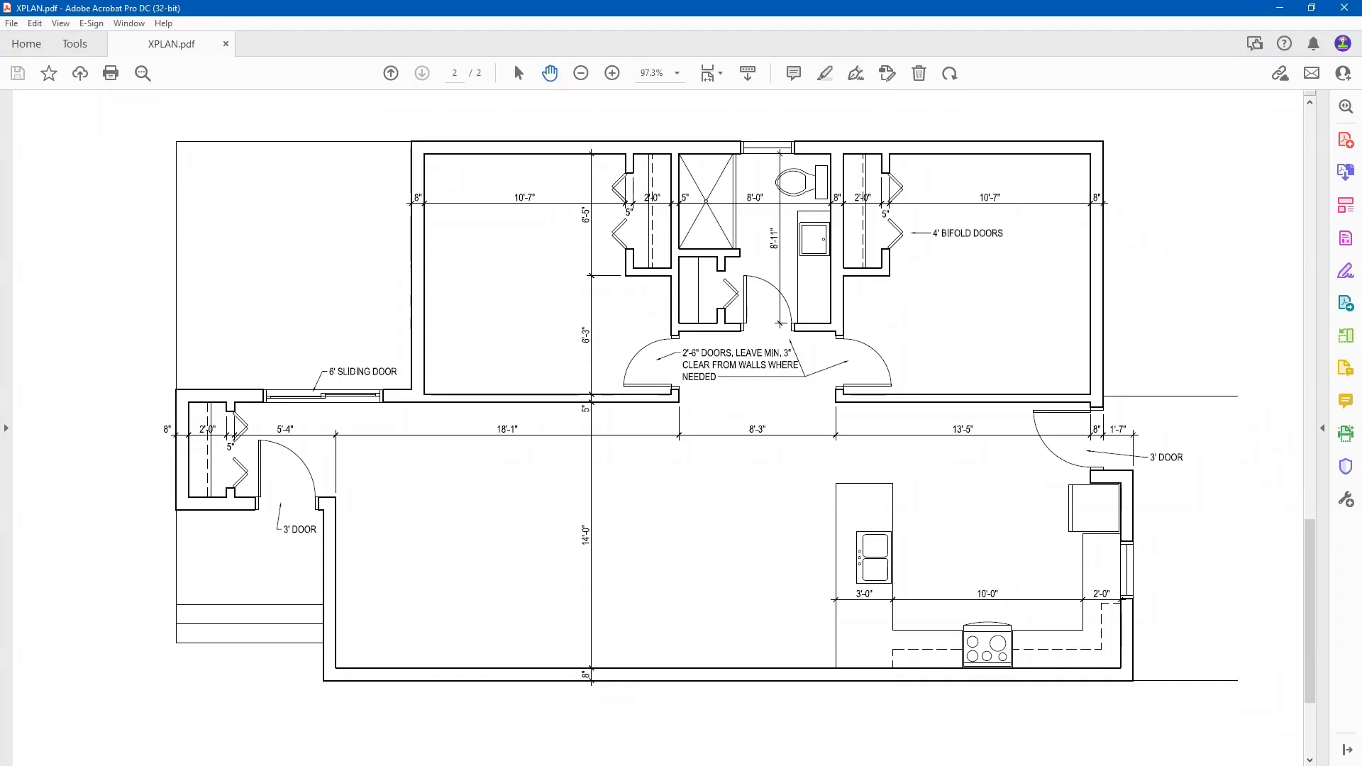
key(alt+Tab)
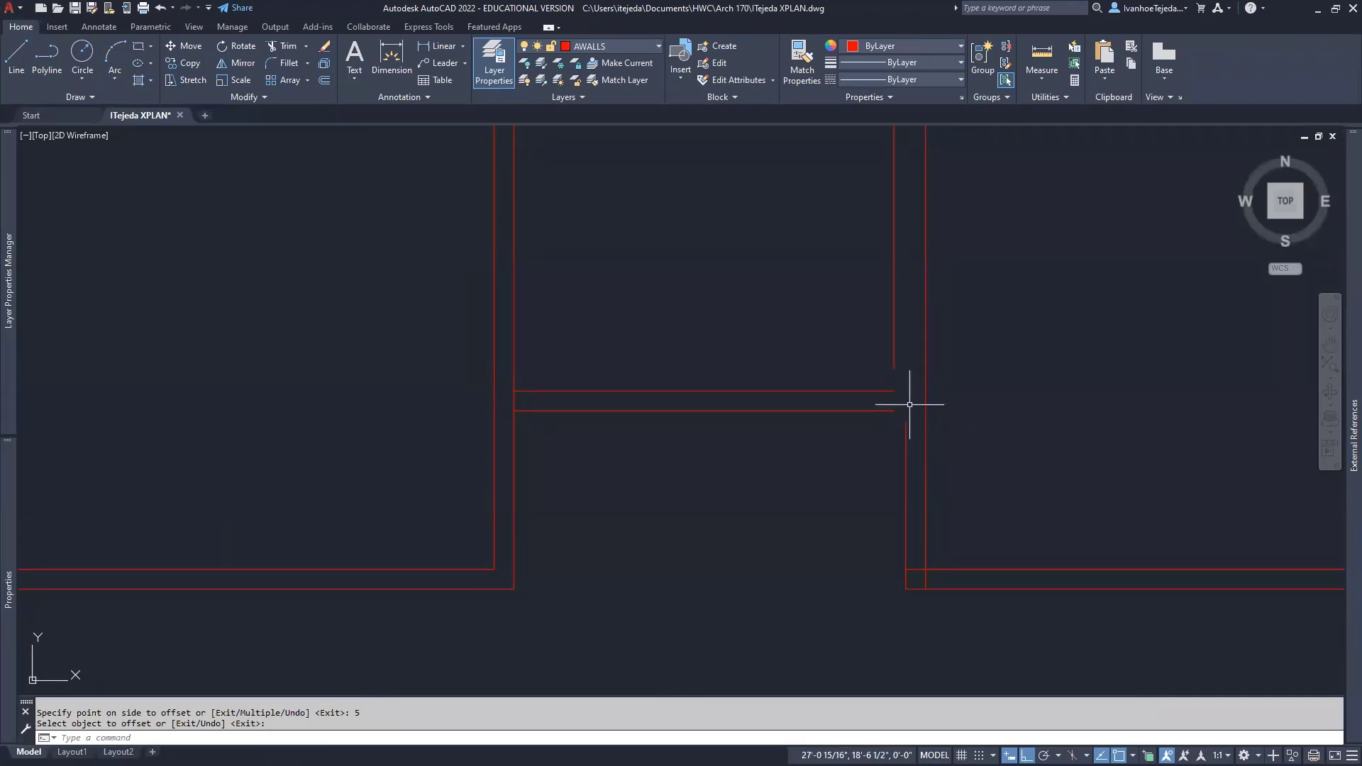
text(f)
key(Return)
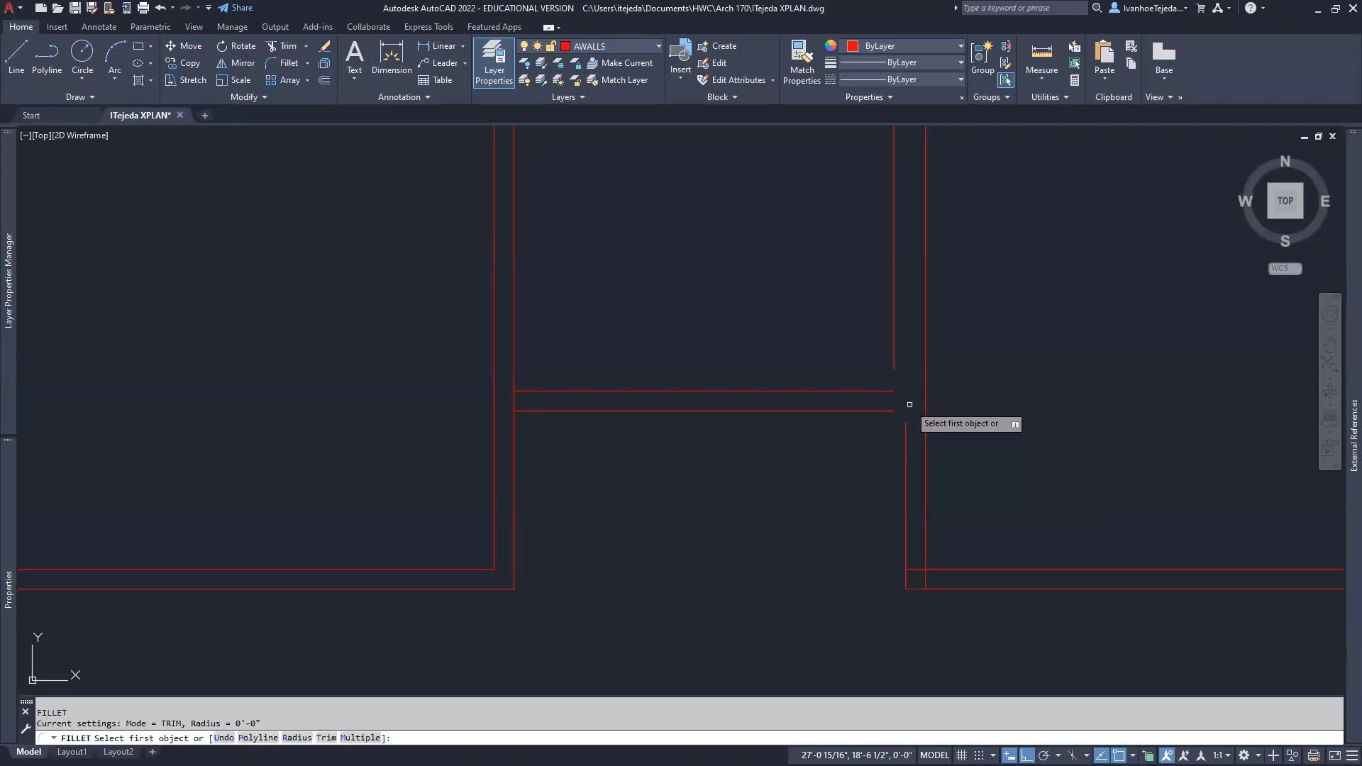
text(C)
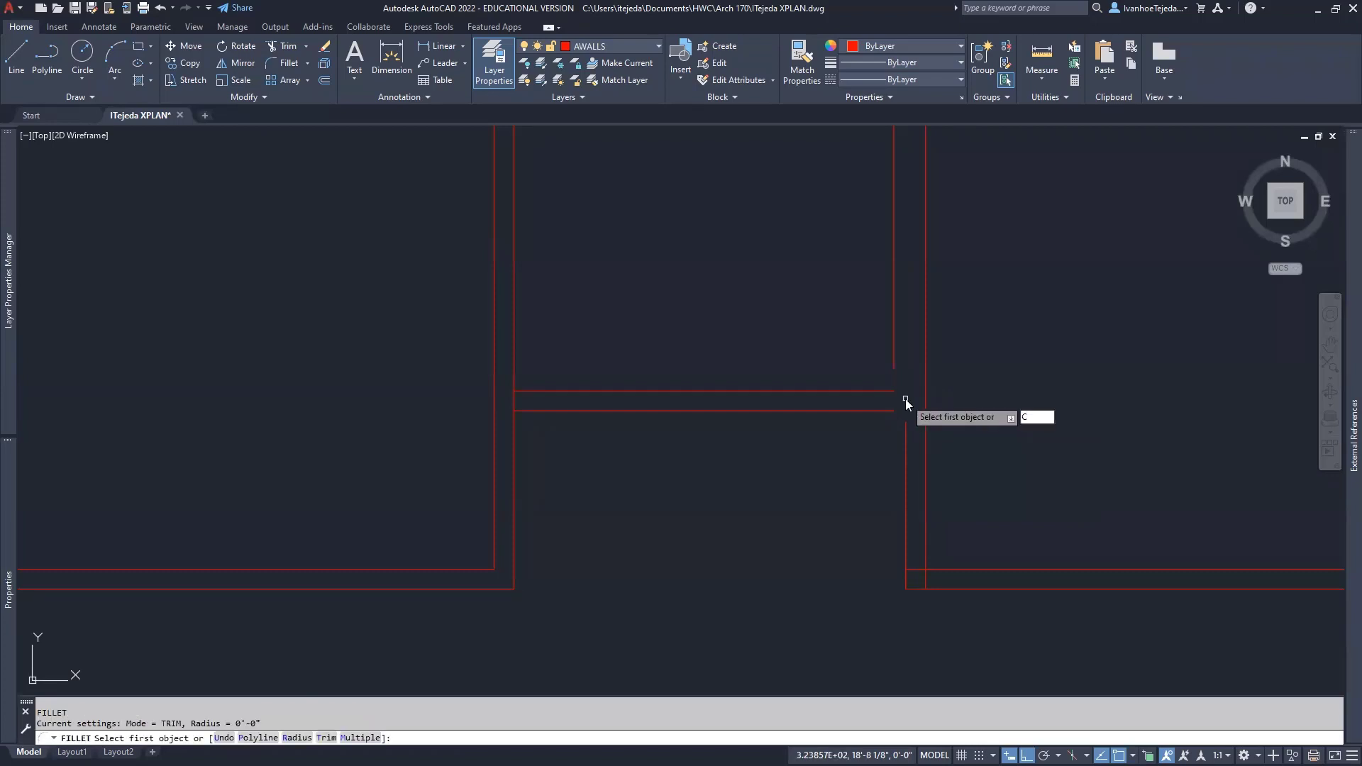
key(Return)
click(907, 398)
click(869, 359)
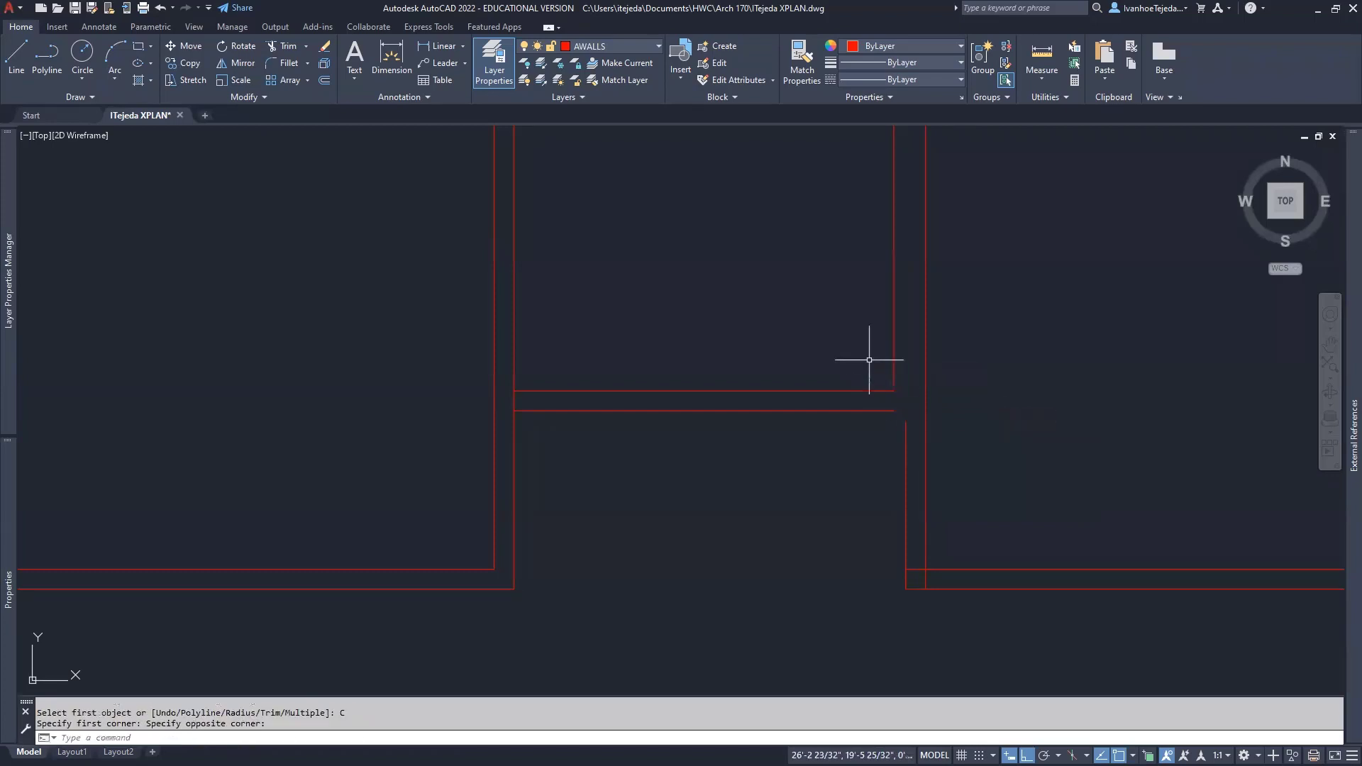
Step: Fillet the outer face of the middle room's lower wall with the right side line of the recess below it
key(Return)
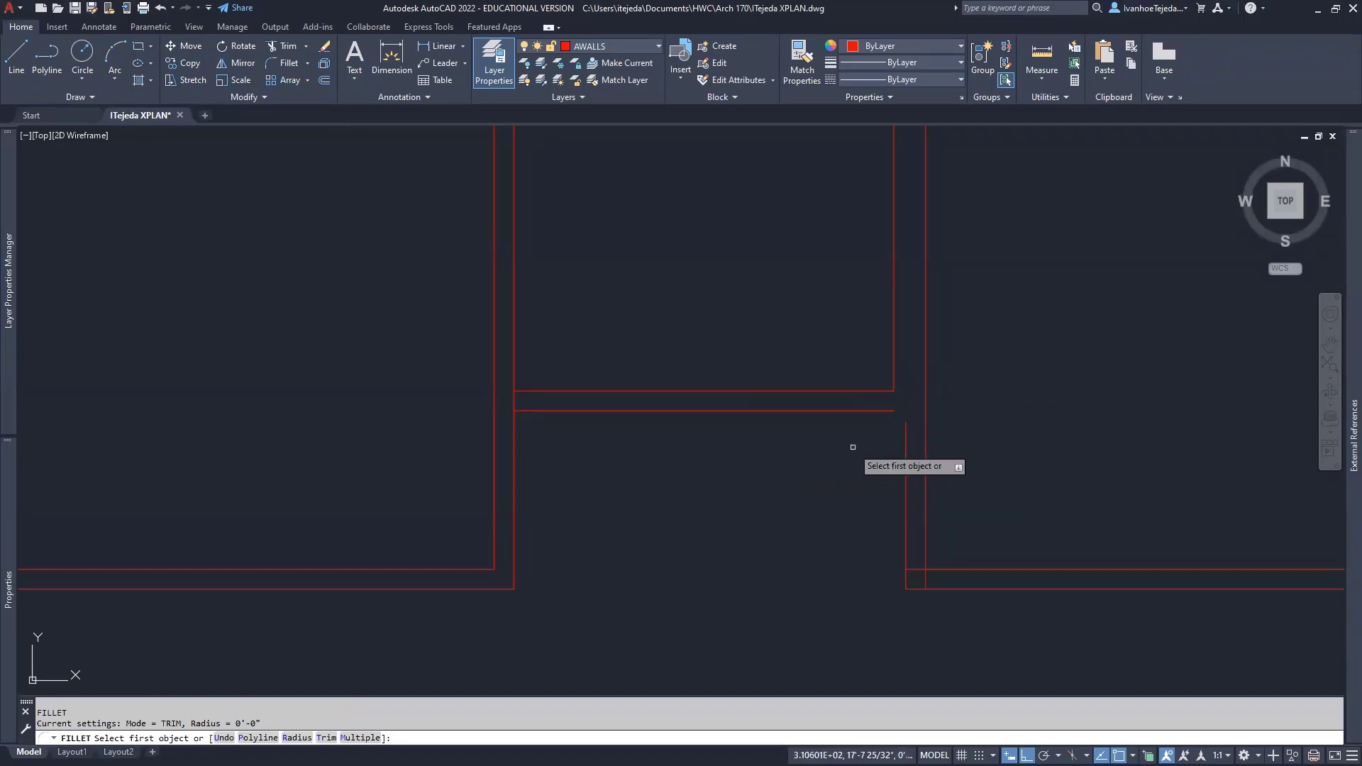
text(C)
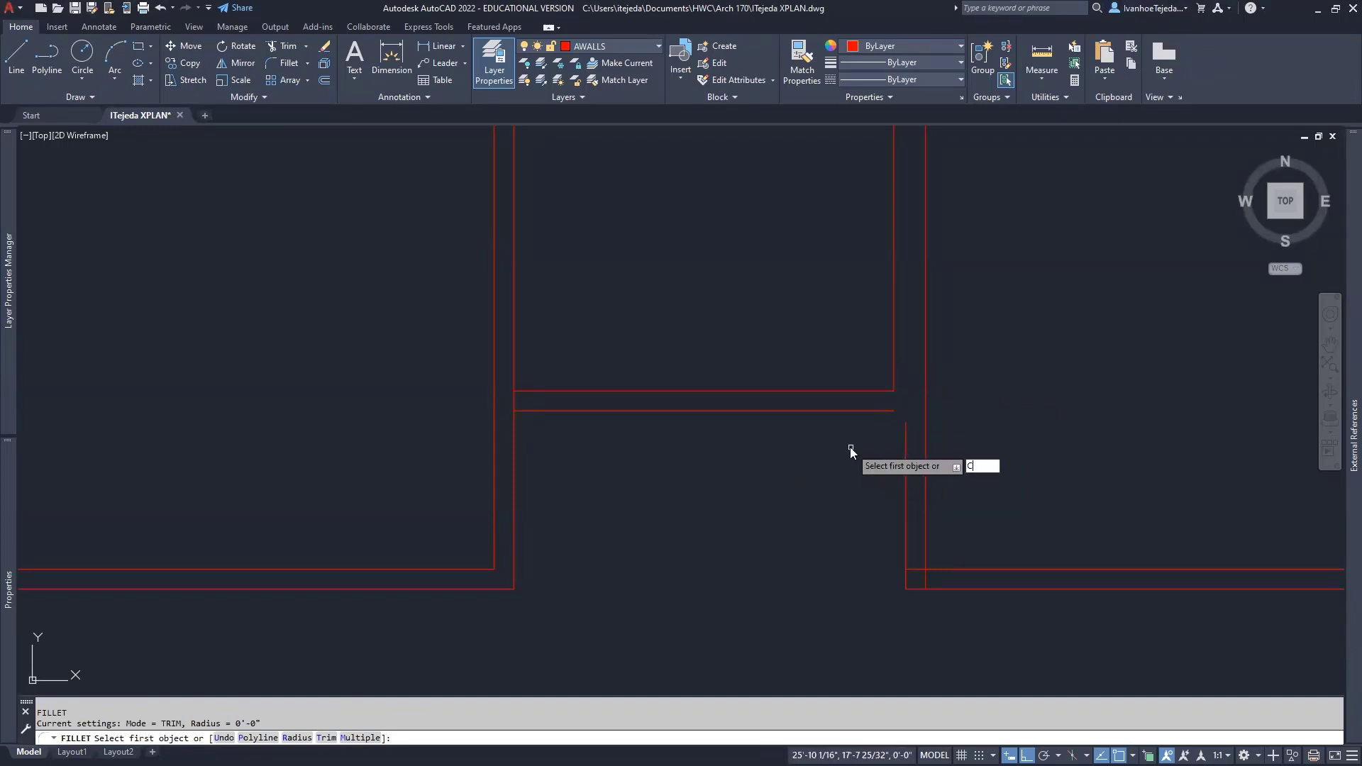
key(Return)
click(916, 398)
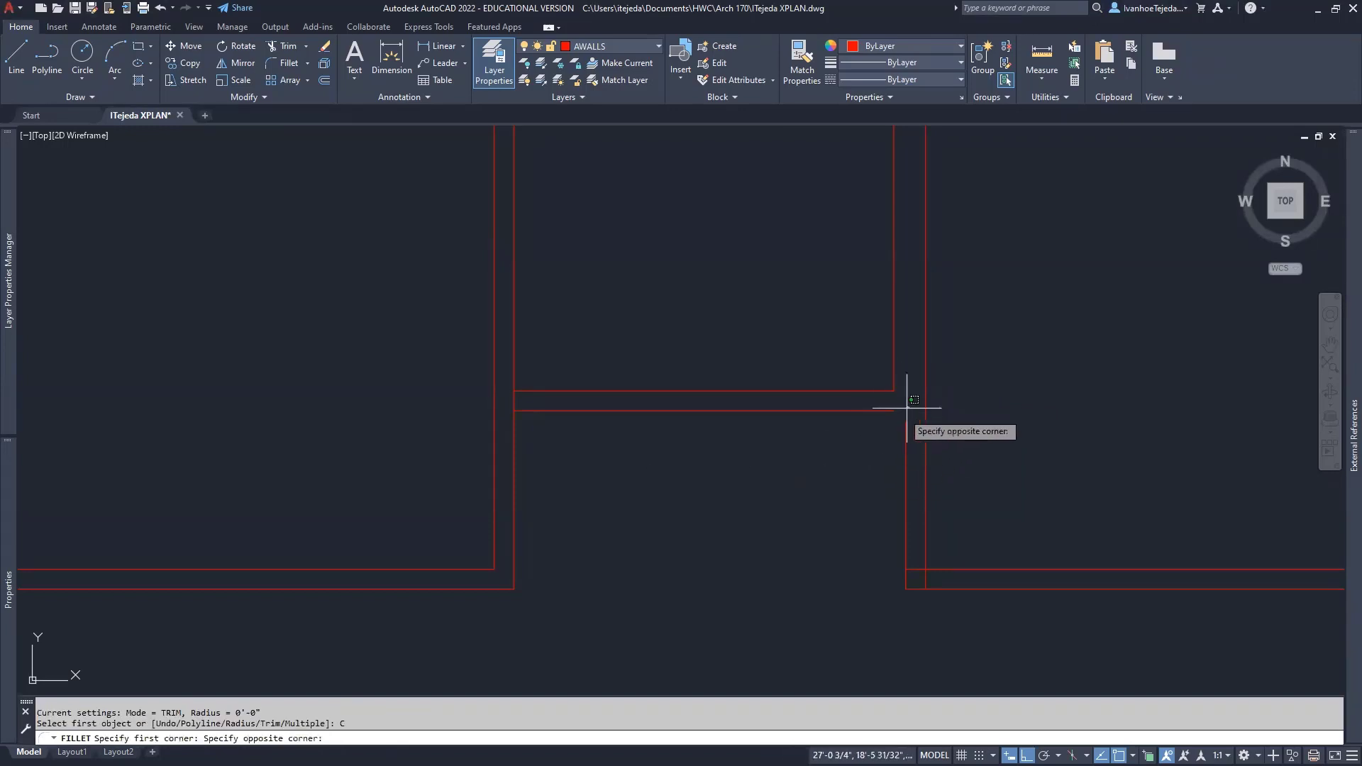
click(875, 429)
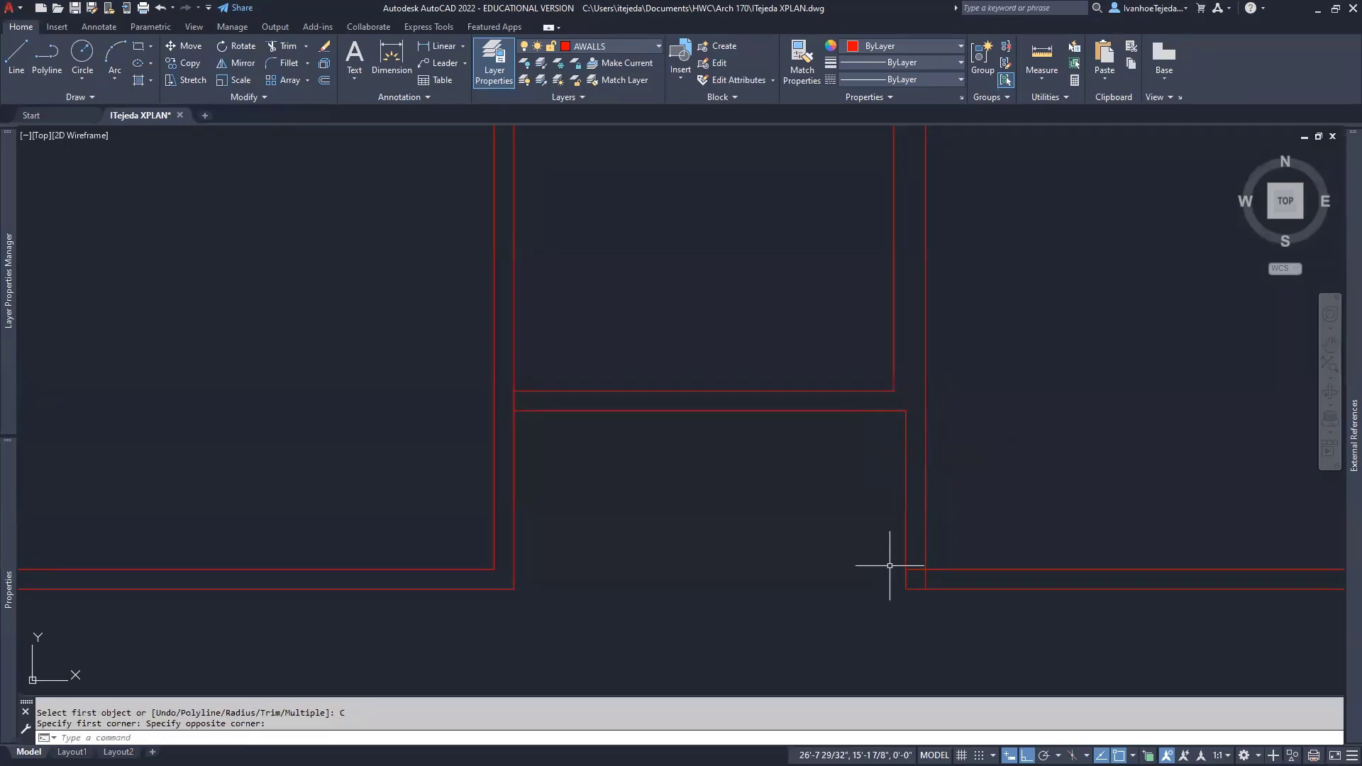
Step: Fillet the right room's left wall line with its lower inner wall line to clean up the corner
text(F)
key(Return)
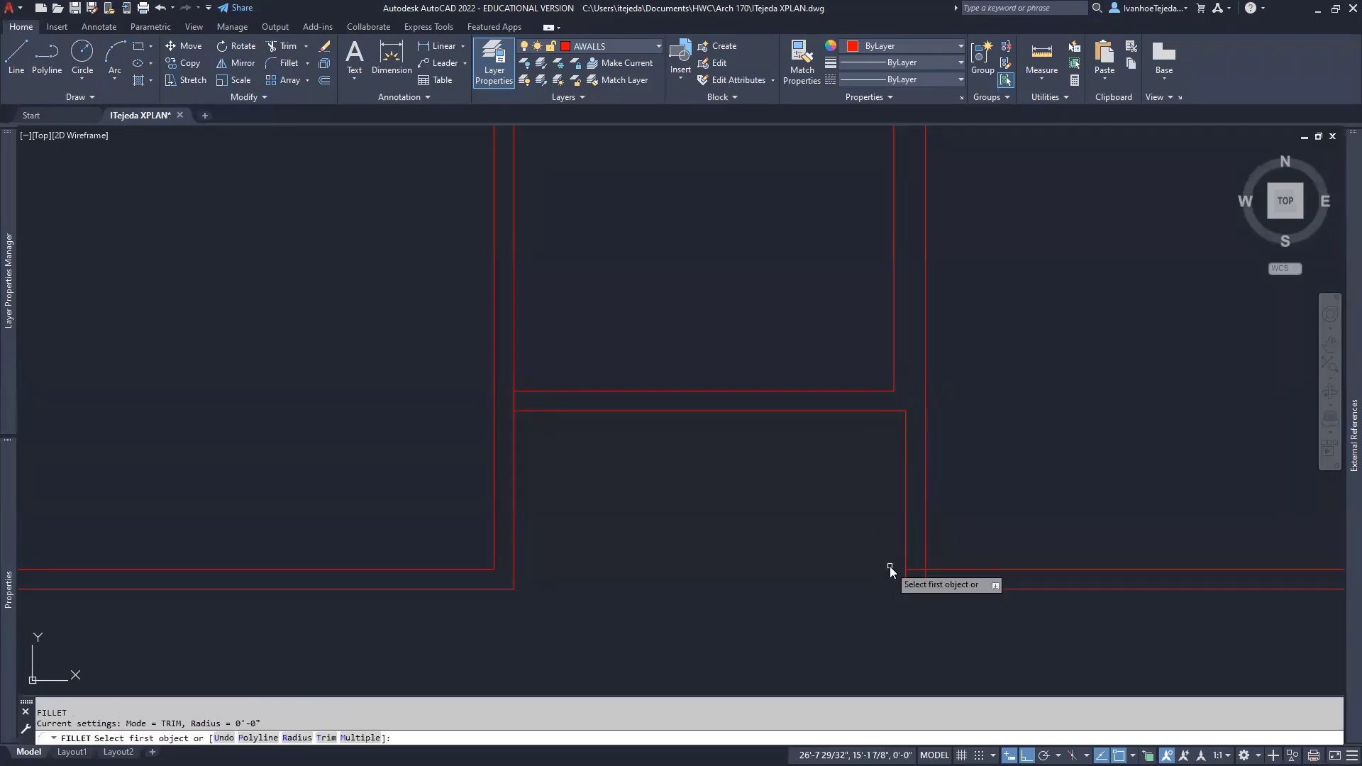
text(C)
key(Return)
click(919, 576)
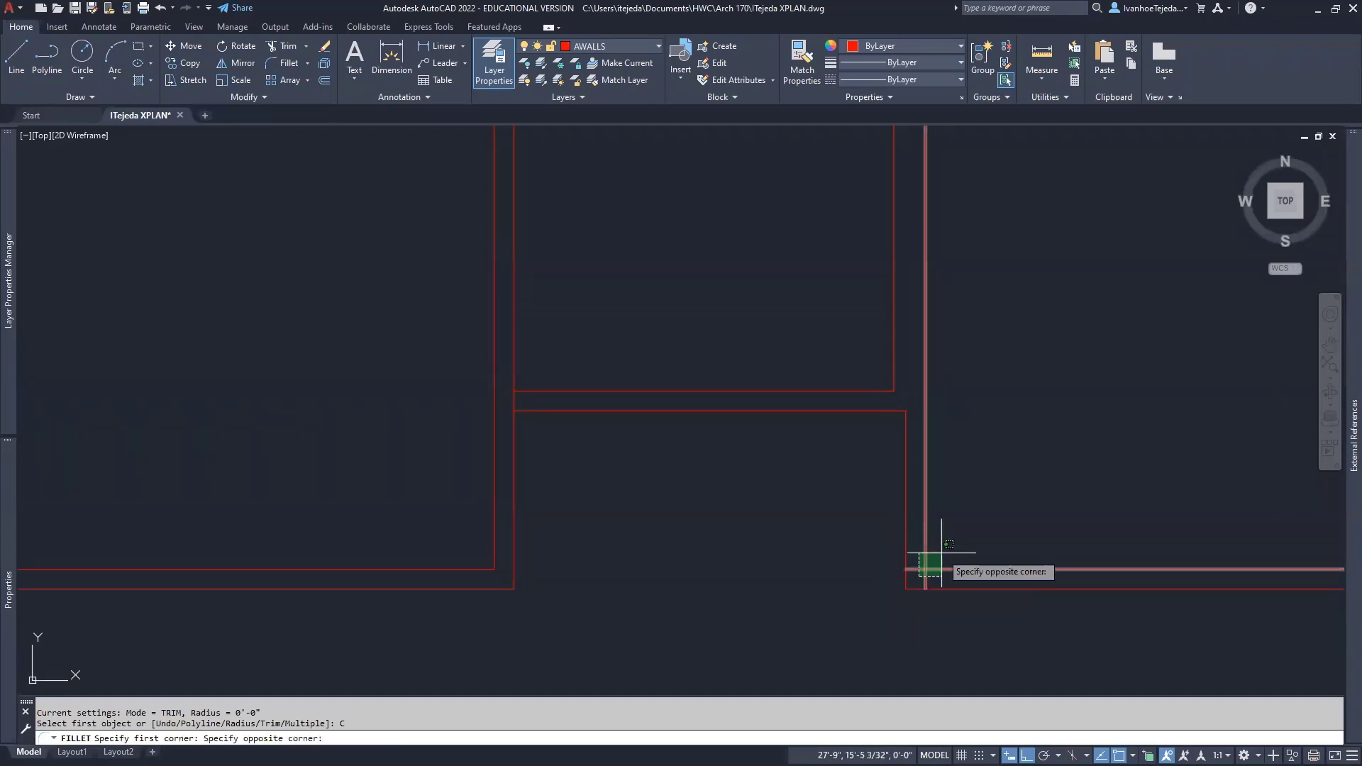
click(902, 559)
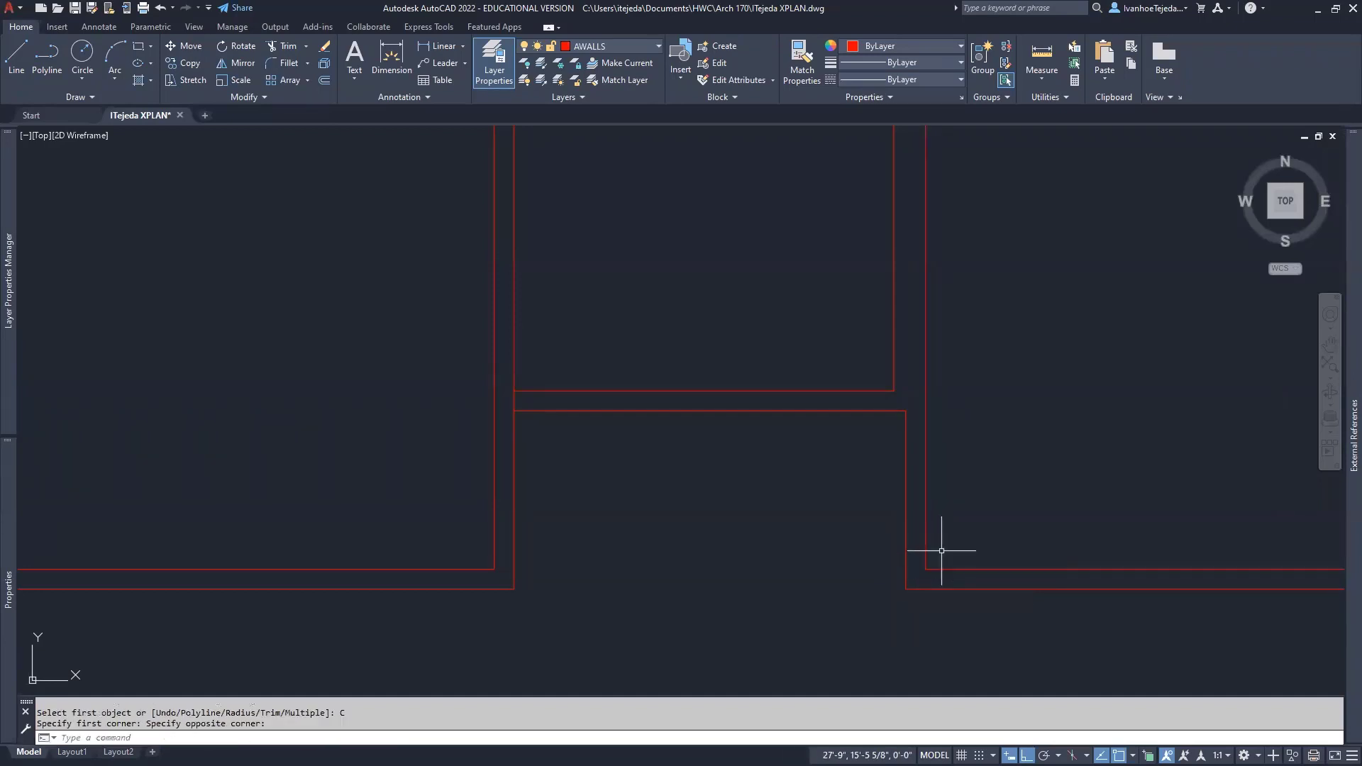
Step: Trim the left partition's line between the two faces of the middle room's lower wall to open the junction
right_click(632, 441)
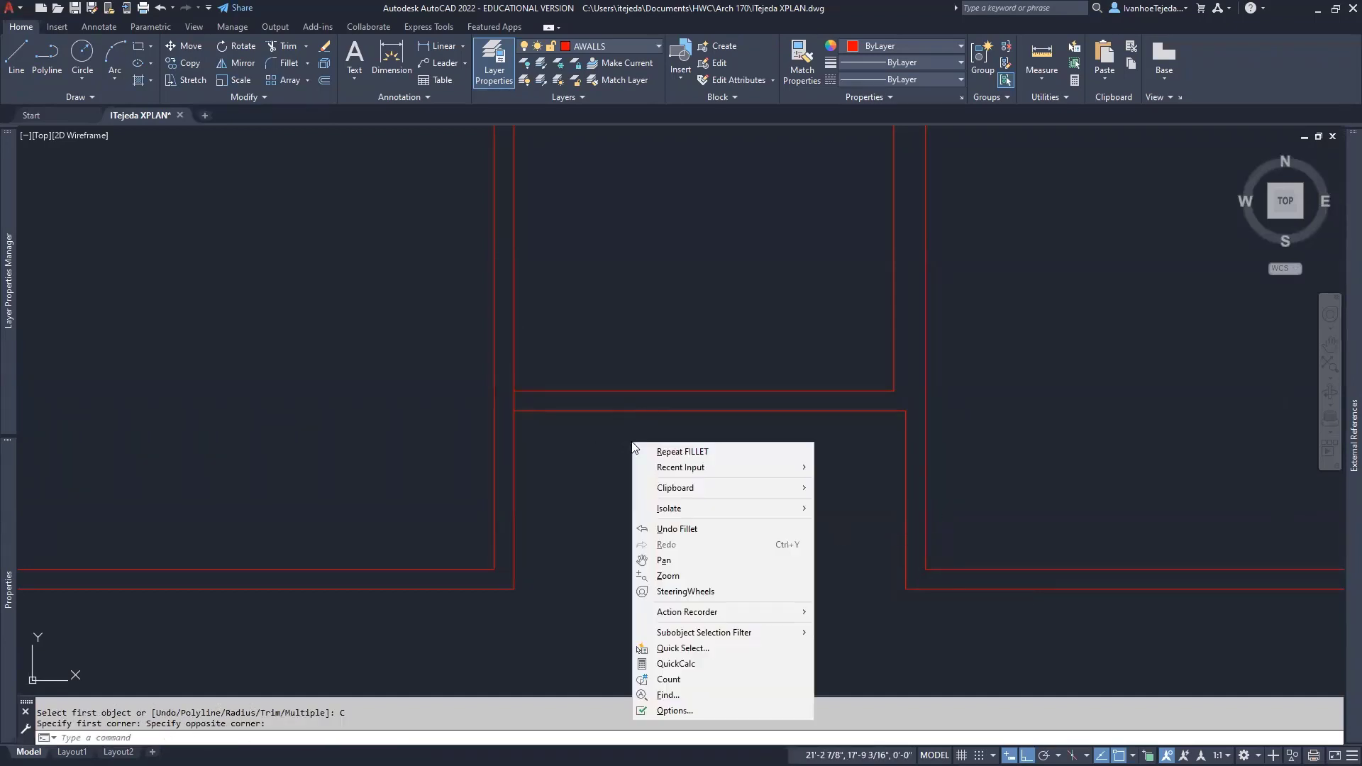
mouse_move(662, 465)
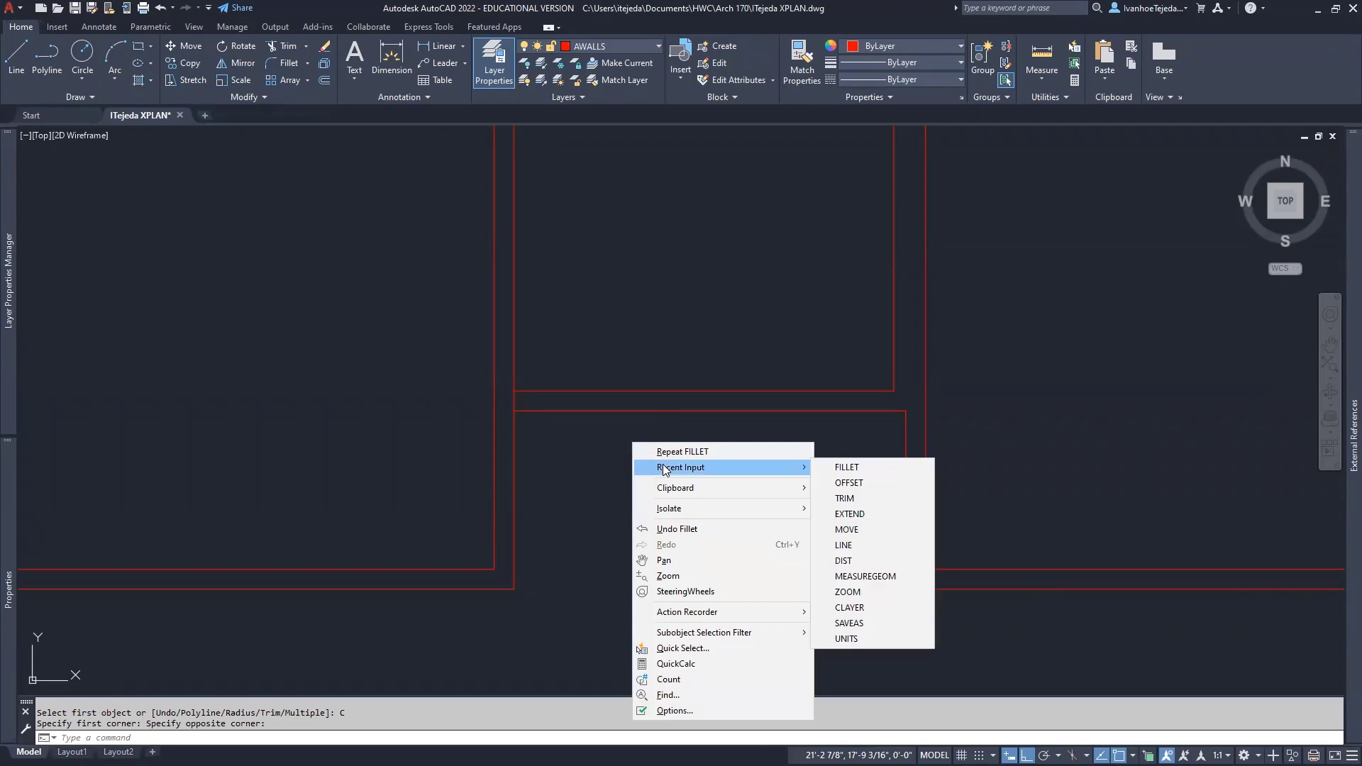
click(844, 499)
click(513, 400)
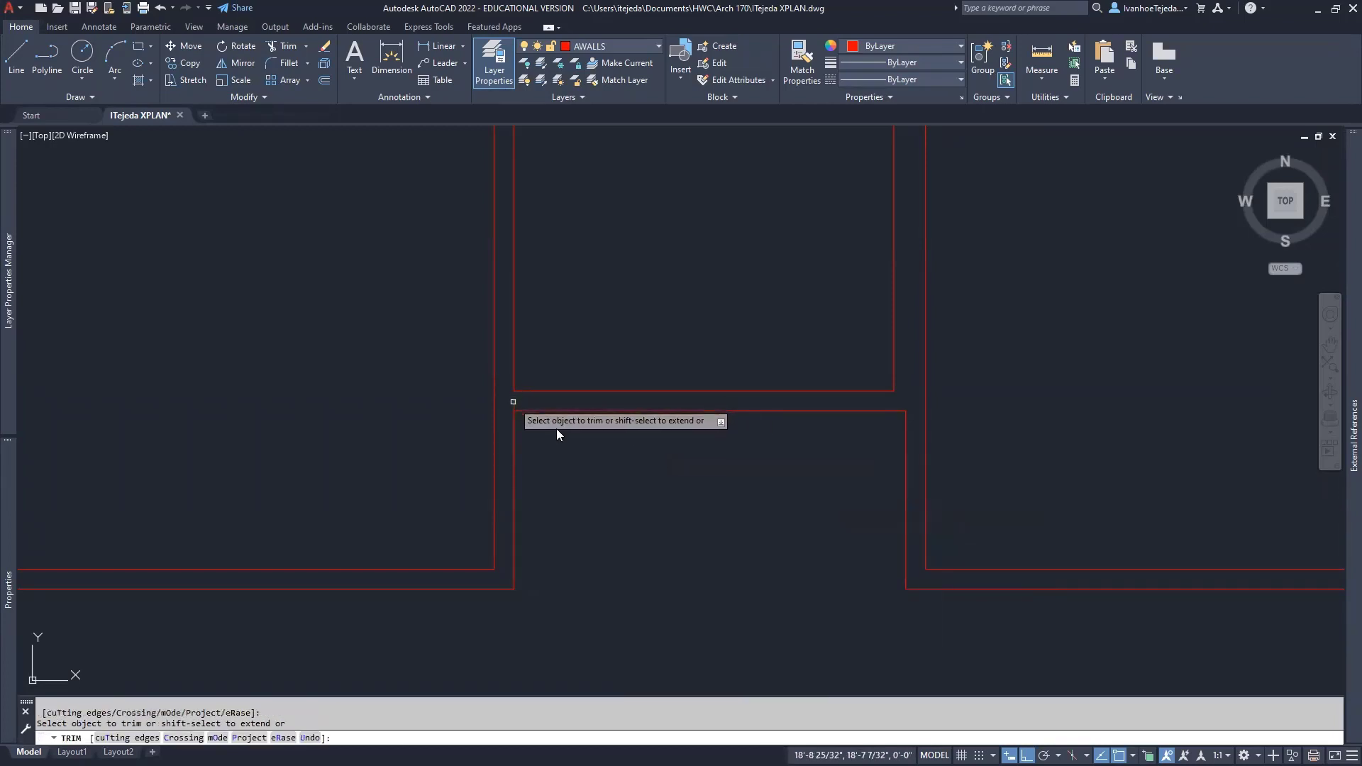
right_click(600, 452)
click(659, 458)
scroll(658, 457, down, 5)
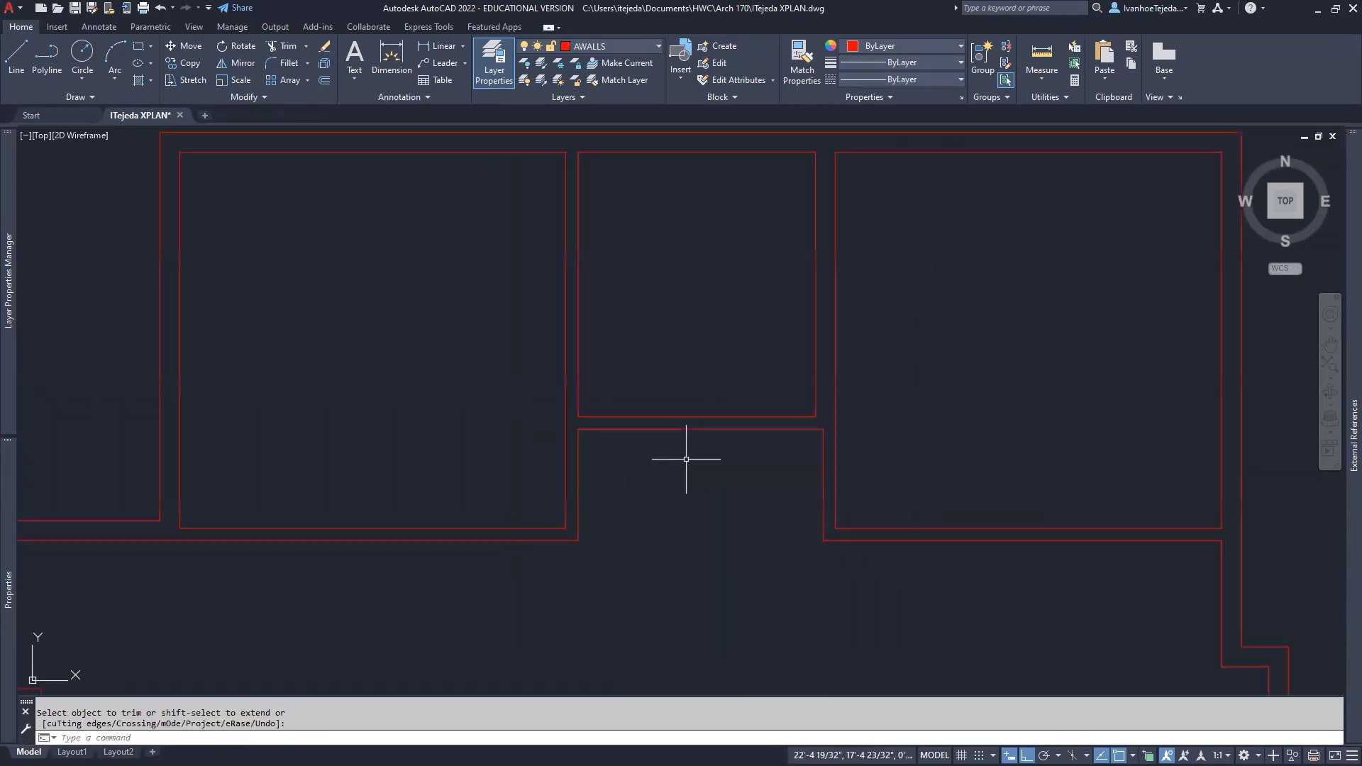
mouse_move(675, 542)
middle_down()
mouse_move(833, 386)
mouse_move(788, 449)
middle_up()
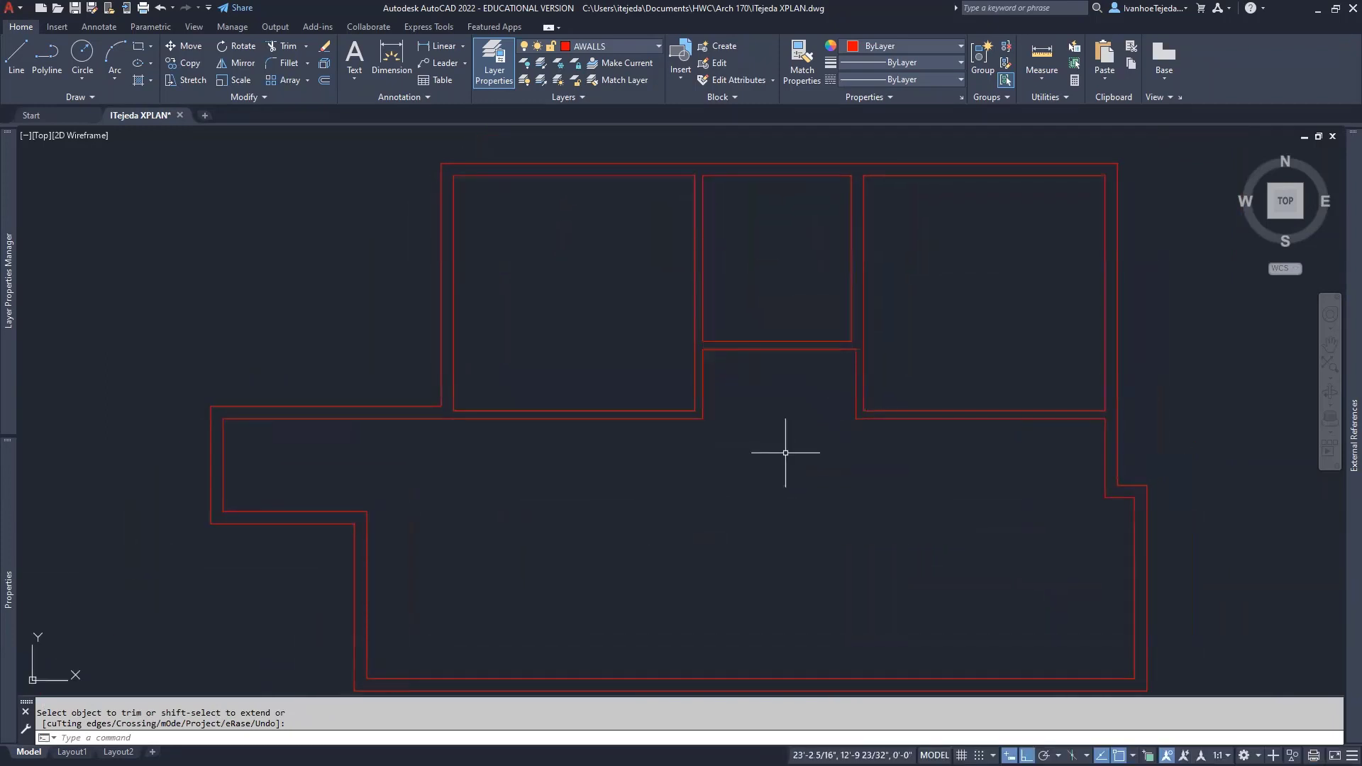
scroll(785, 453, down, 2)
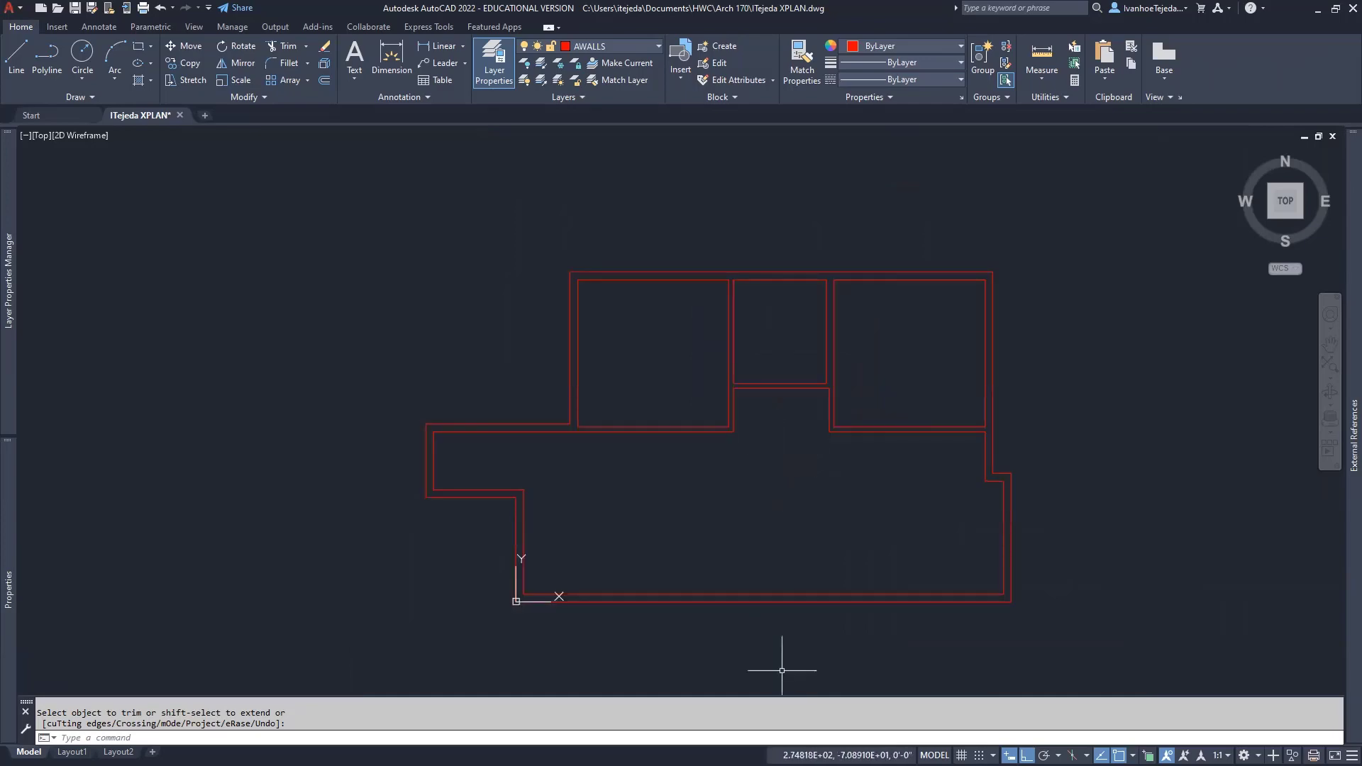
Step: Check the doors in the Acrobat floor plan, and in AutoCAD's Doors drawing inspect the bifold doors and turn the grid off
key(alt+Tab)
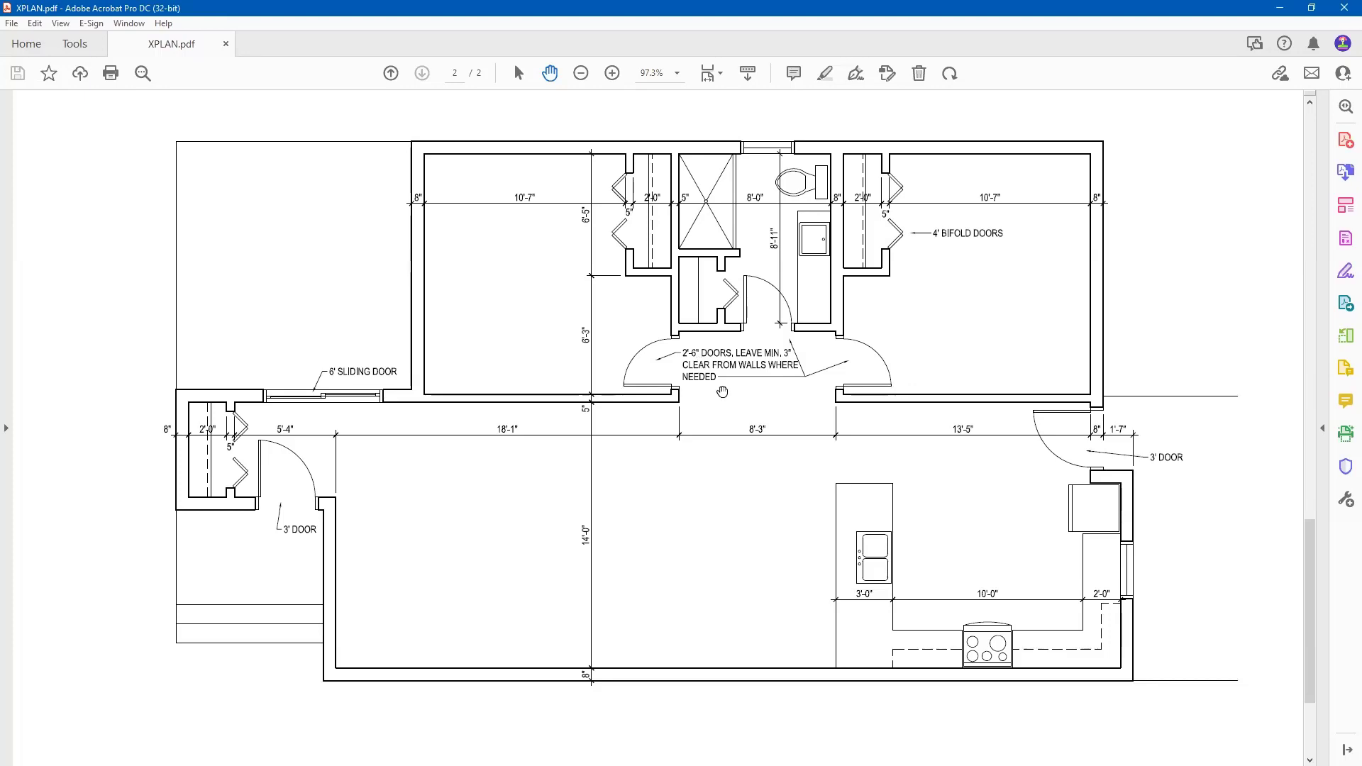
key(alt+Tab)
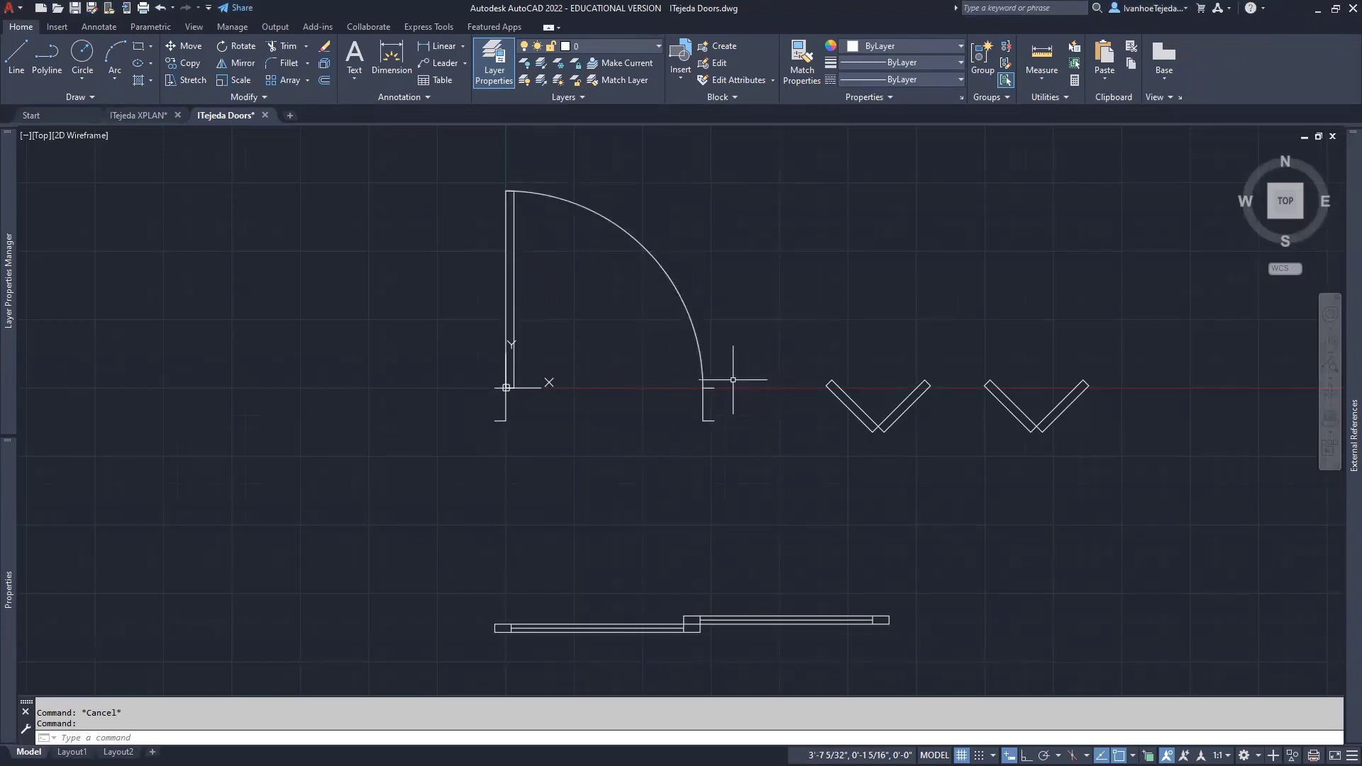
click(913, 404)
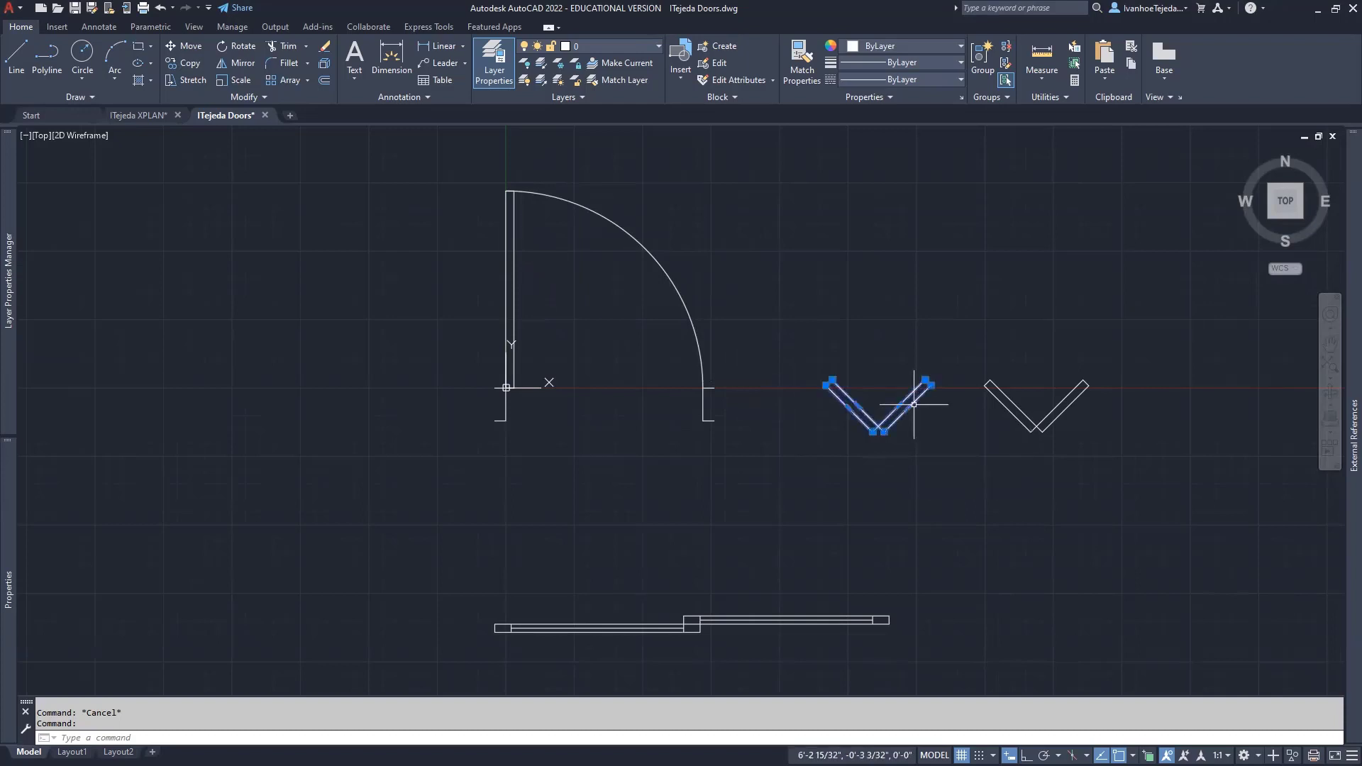
key(Escape)
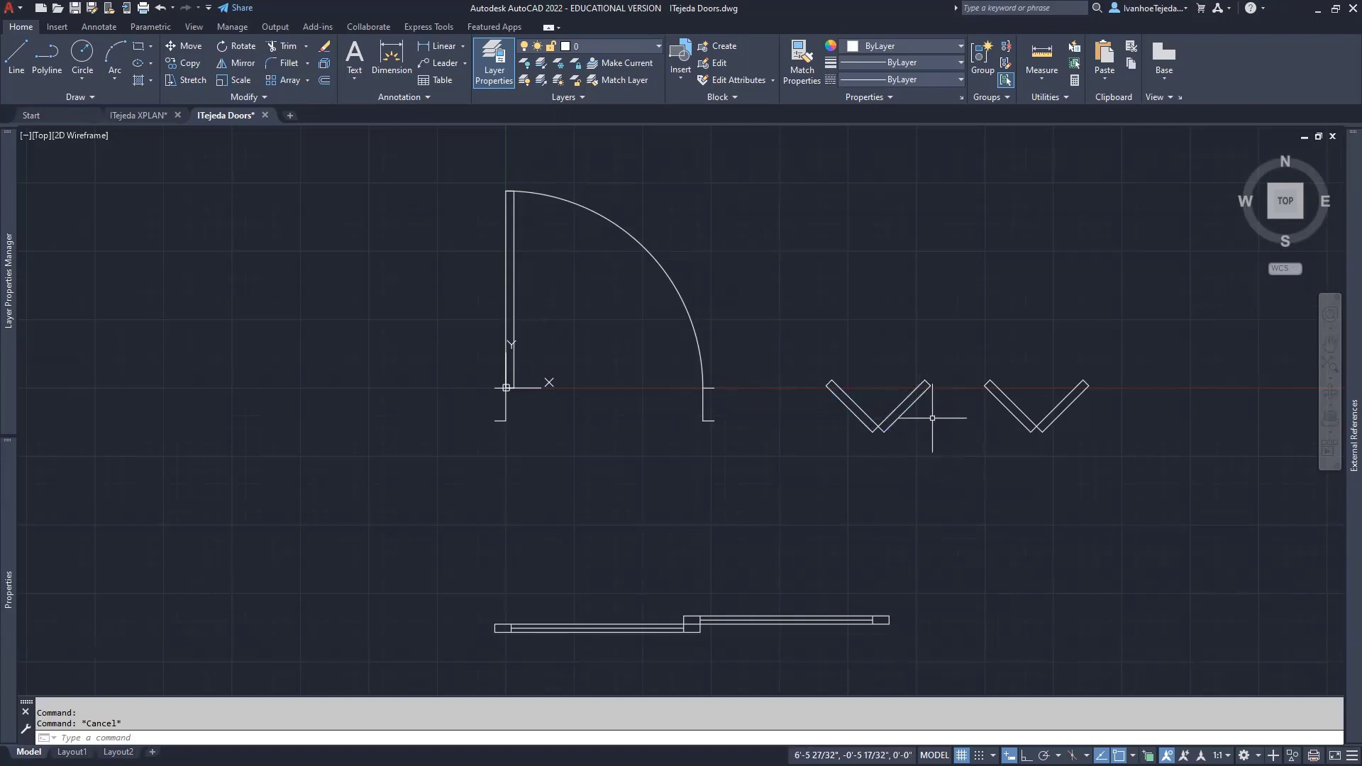
scroll(1078, 404, up, 3)
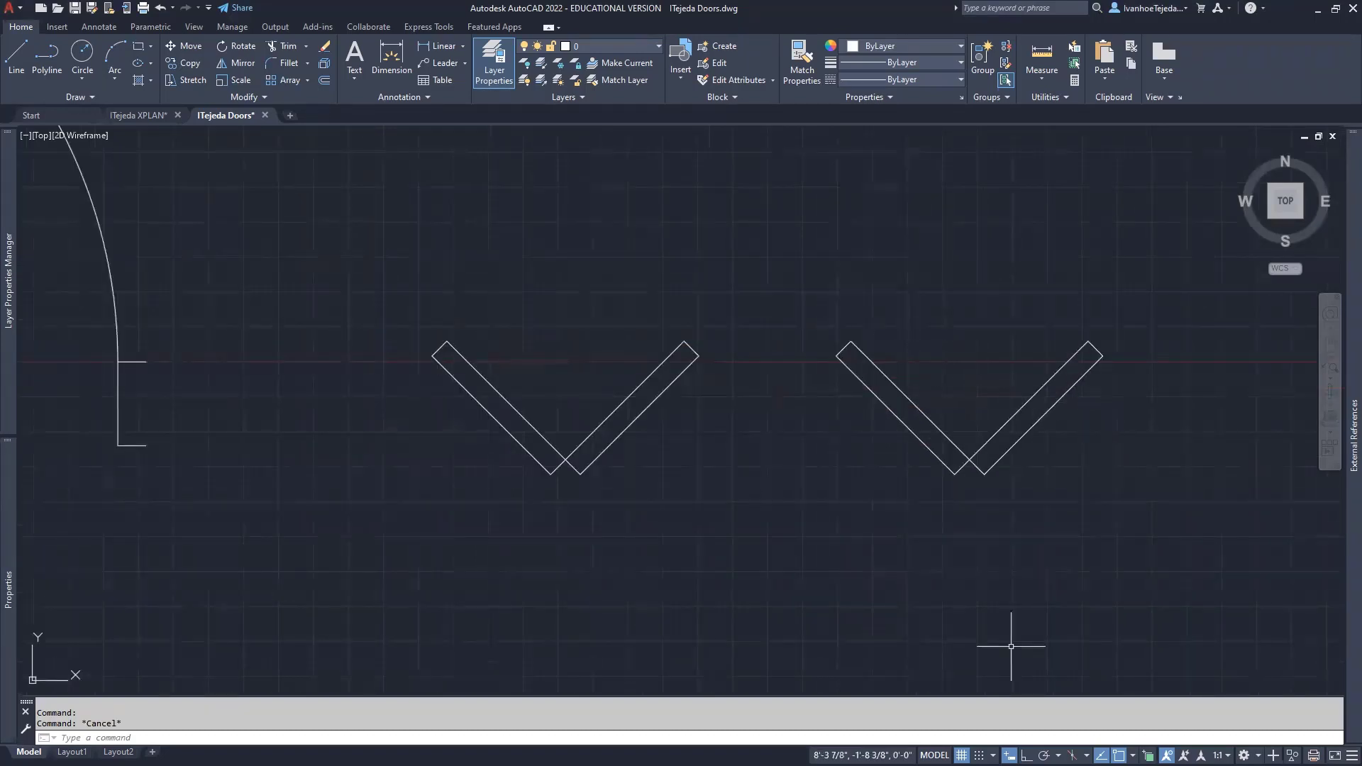
key(F7)
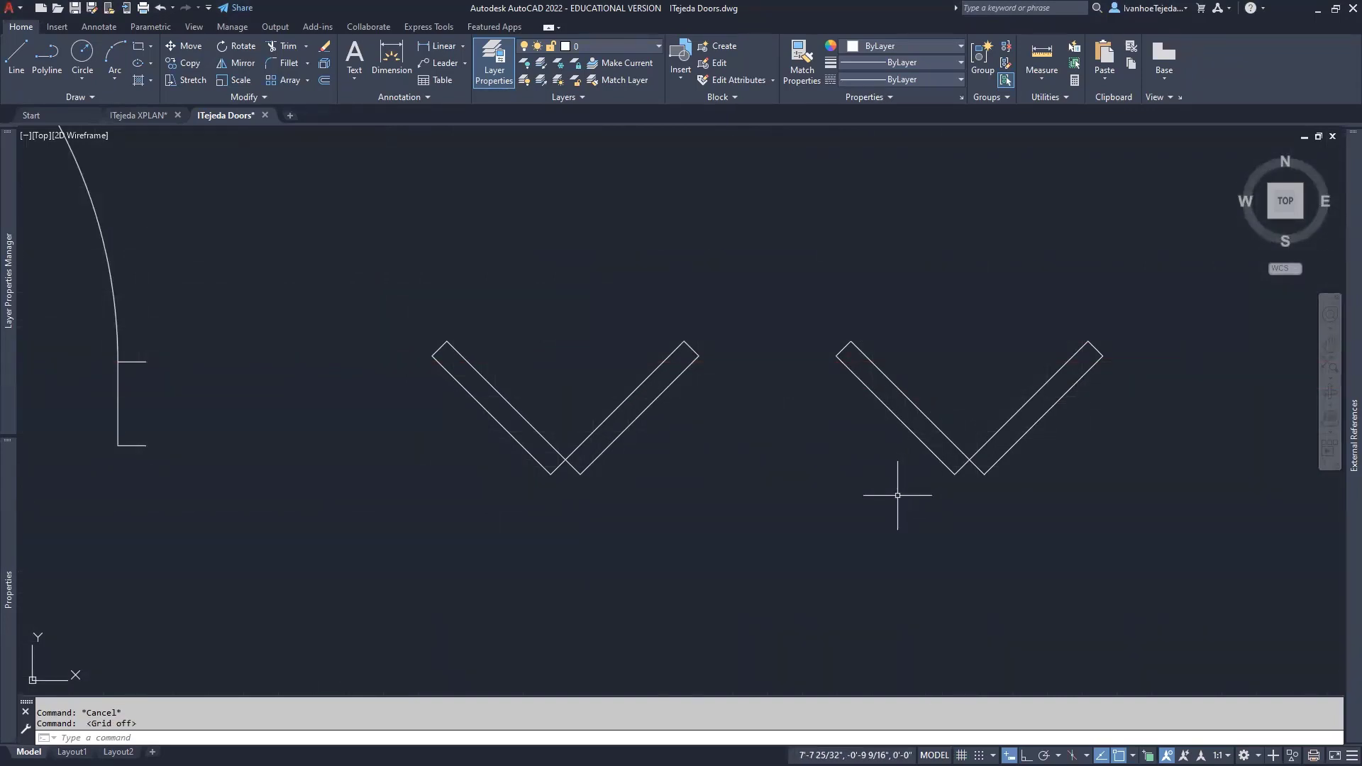
Step: Explode the bifold door symbols into separate lines and check the first one by selecting its individual lines
text(x)
key(Return)
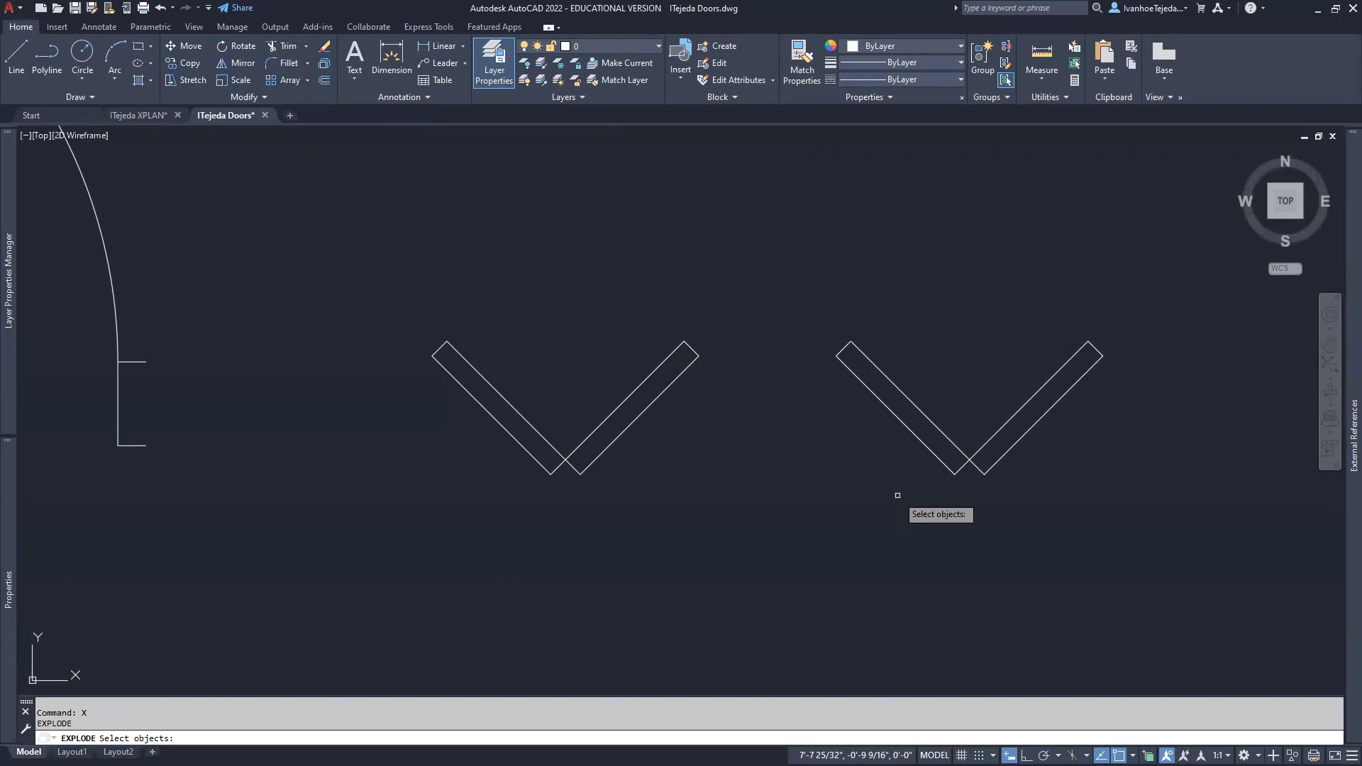
click(1014, 517)
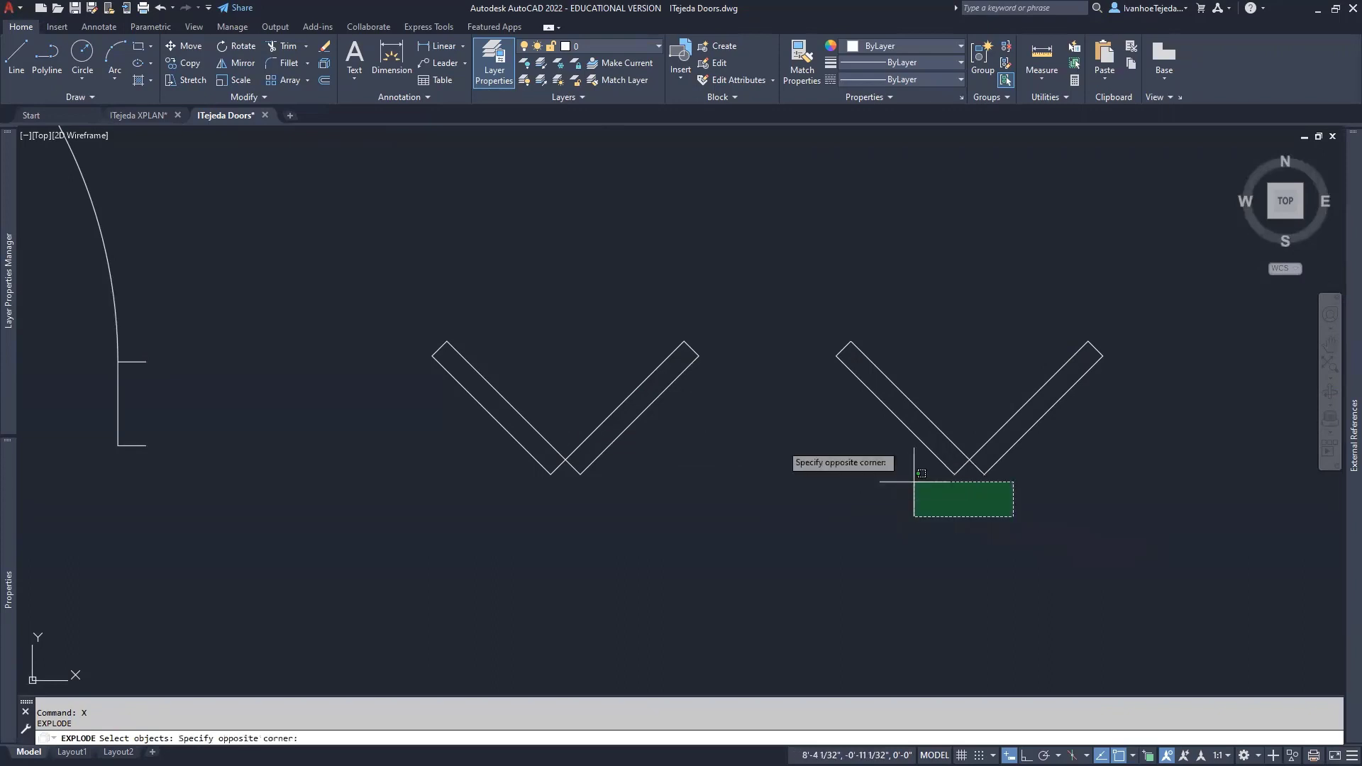
click(920, 473)
key(Return)
click(501, 395)
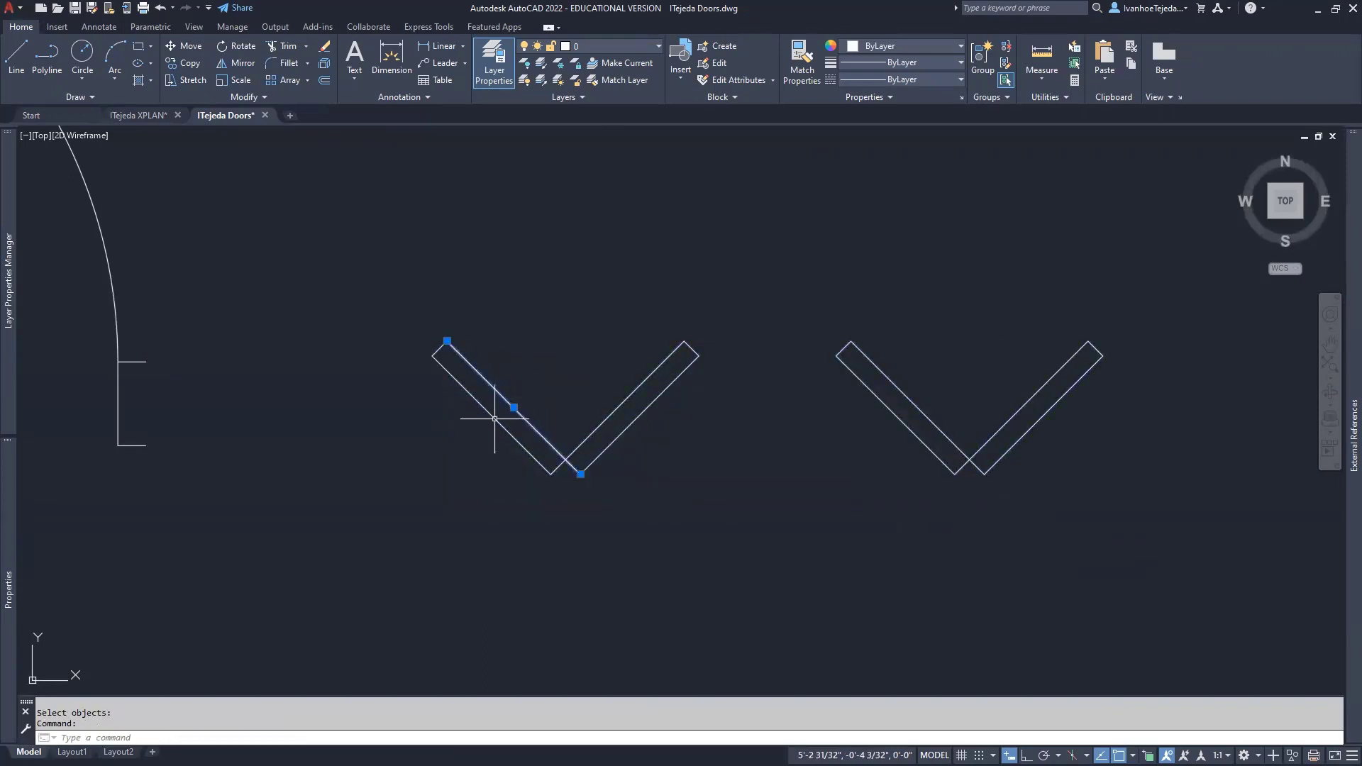
click(493, 417)
click(608, 409)
click(614, 438)
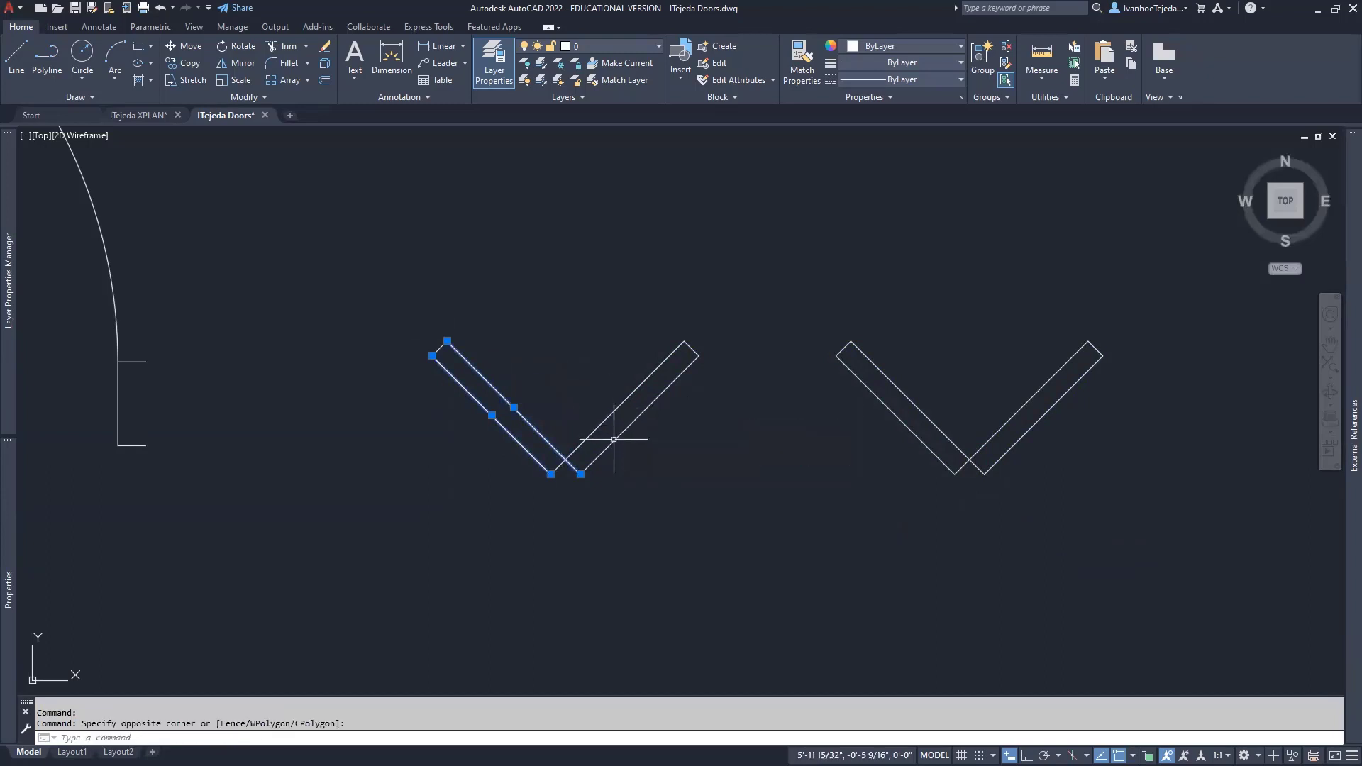
key(Escape)
key(Escape)
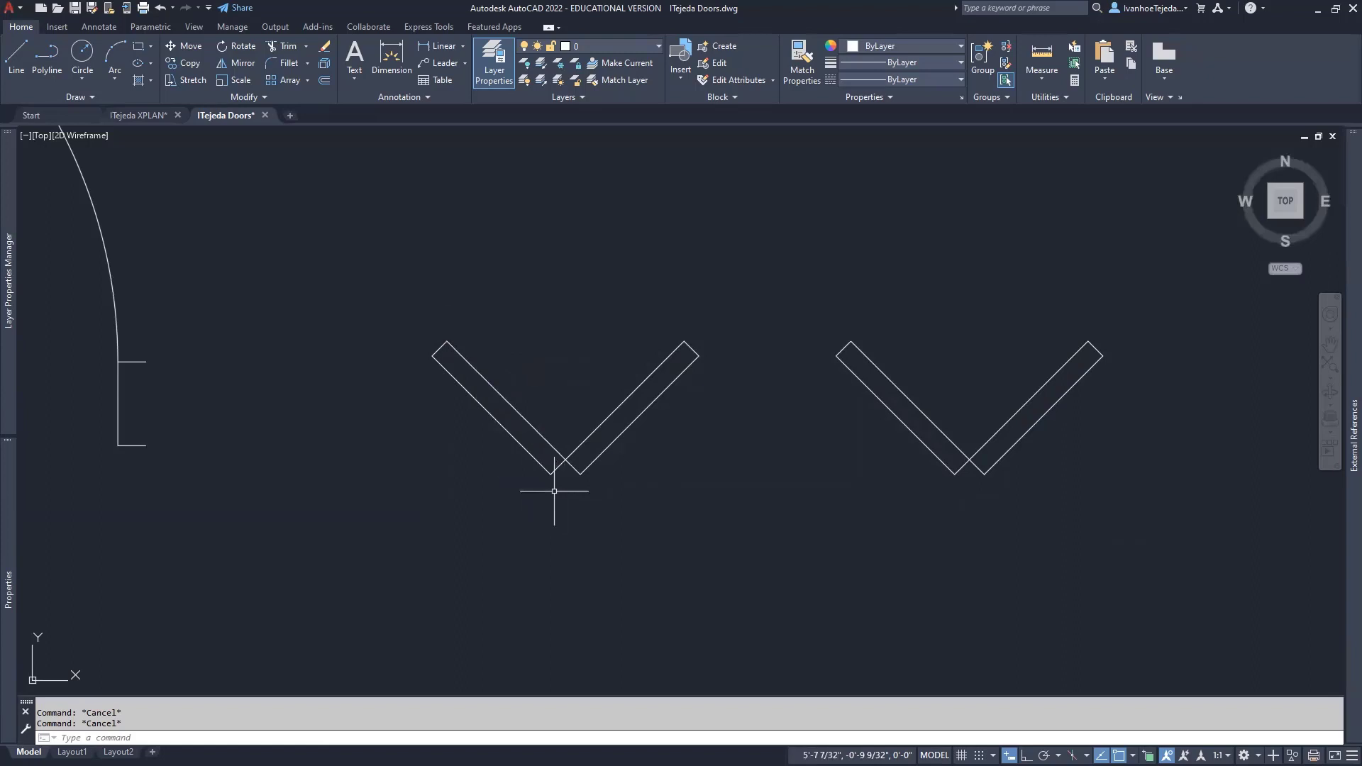
Step: Join all lines of the left bifold door symbol into a single polyline
text(j)
key(Return)
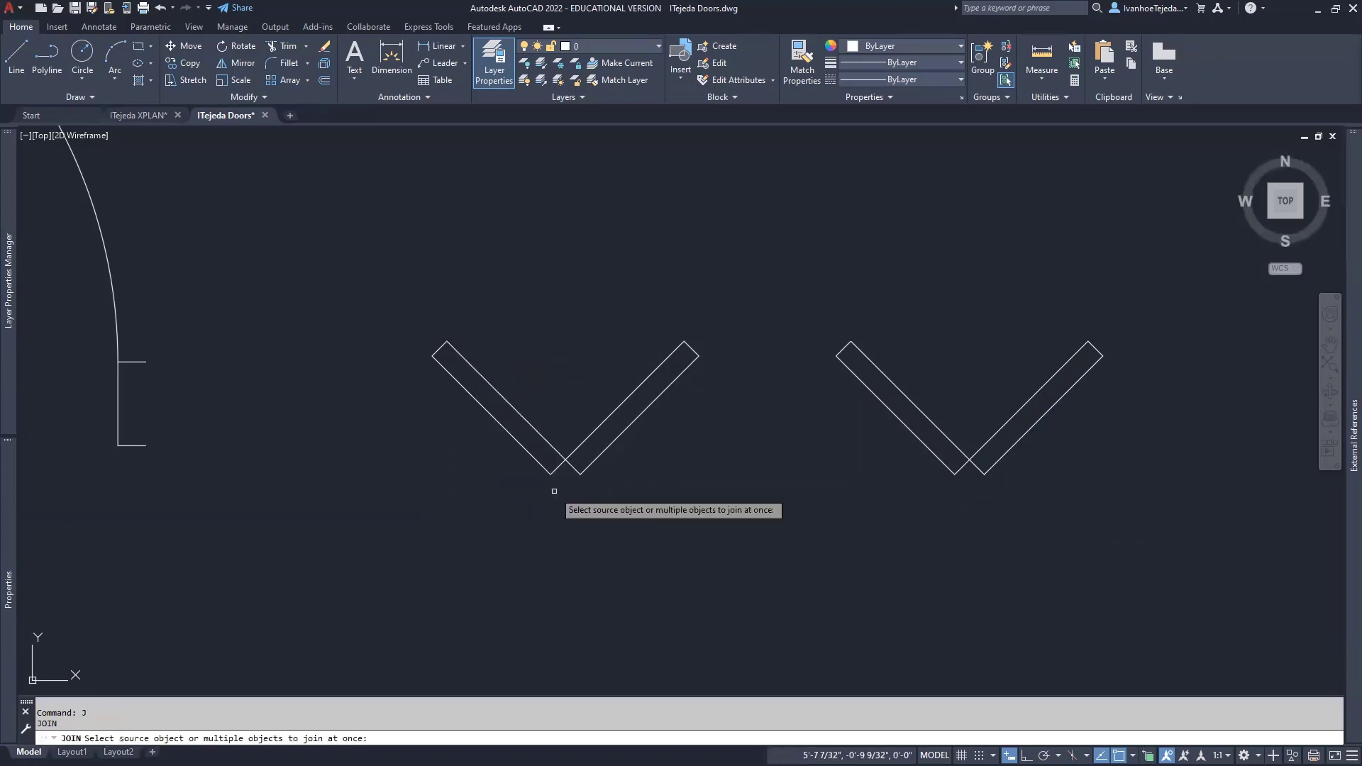
click(387, 292)
click(739, 540)
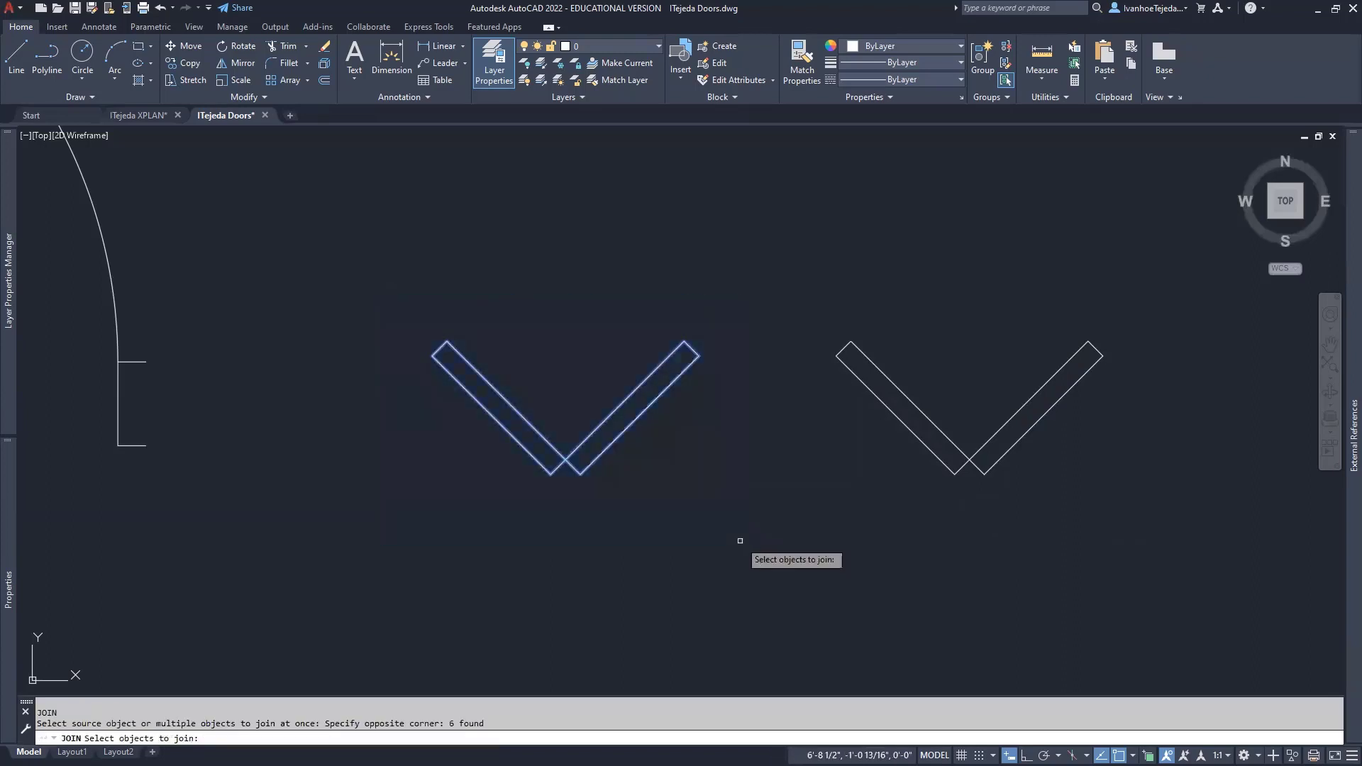
key(Return)
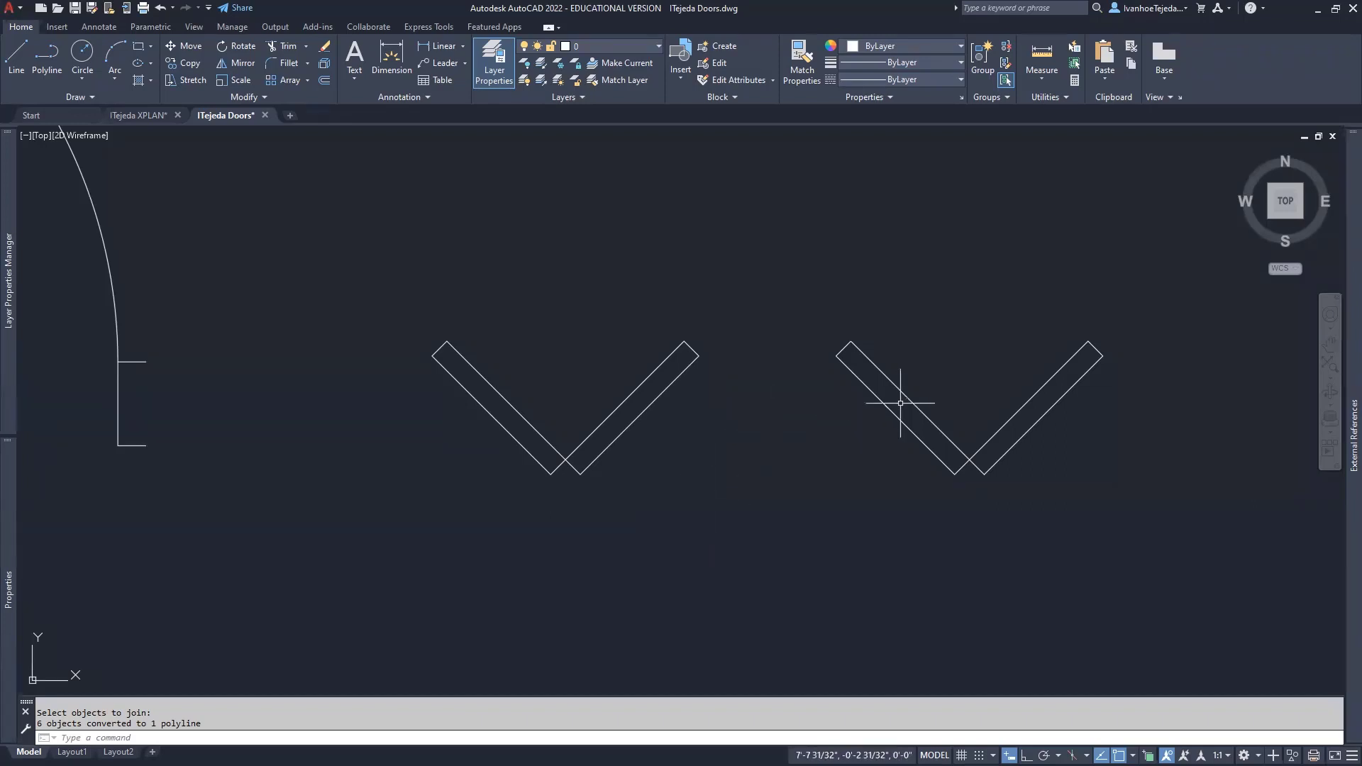
Step: Join all lines of the right bifold door symbol into a single polyline
text(J)
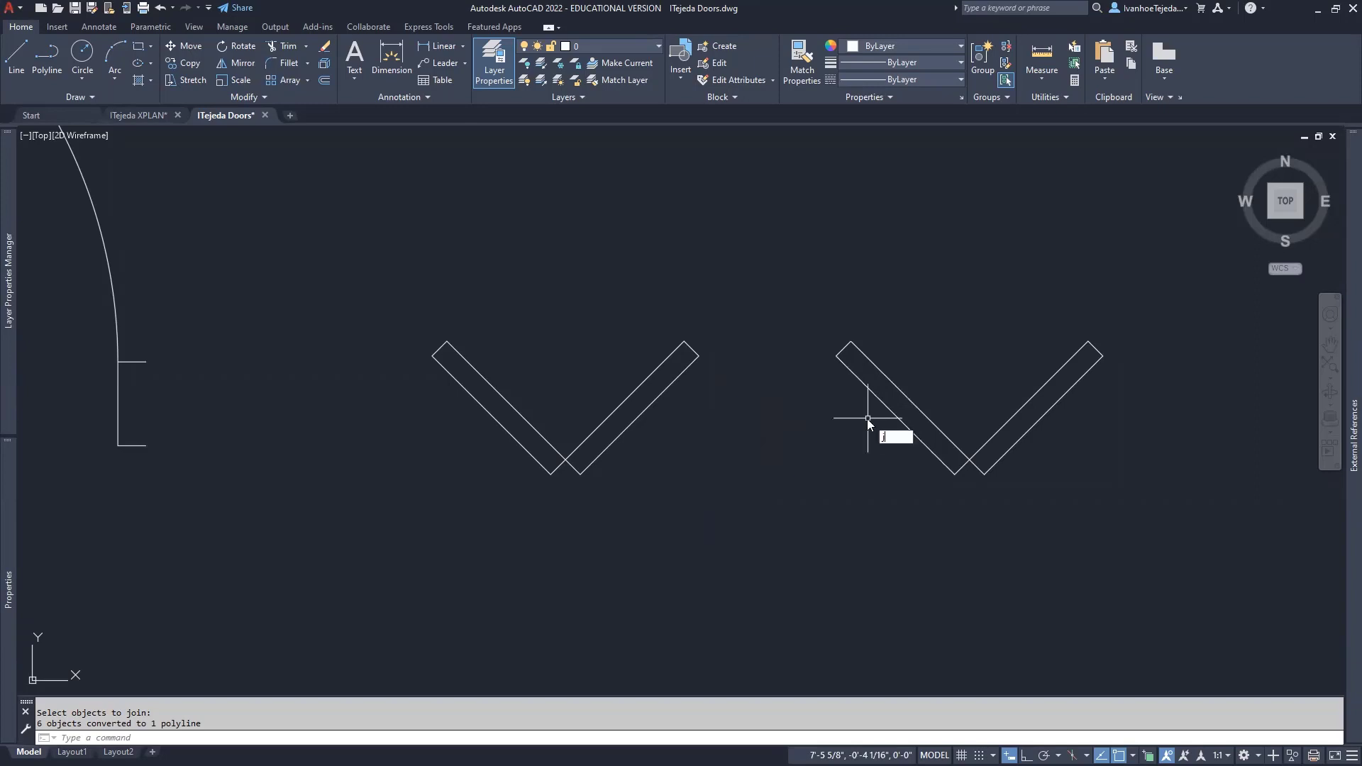
key(Return)
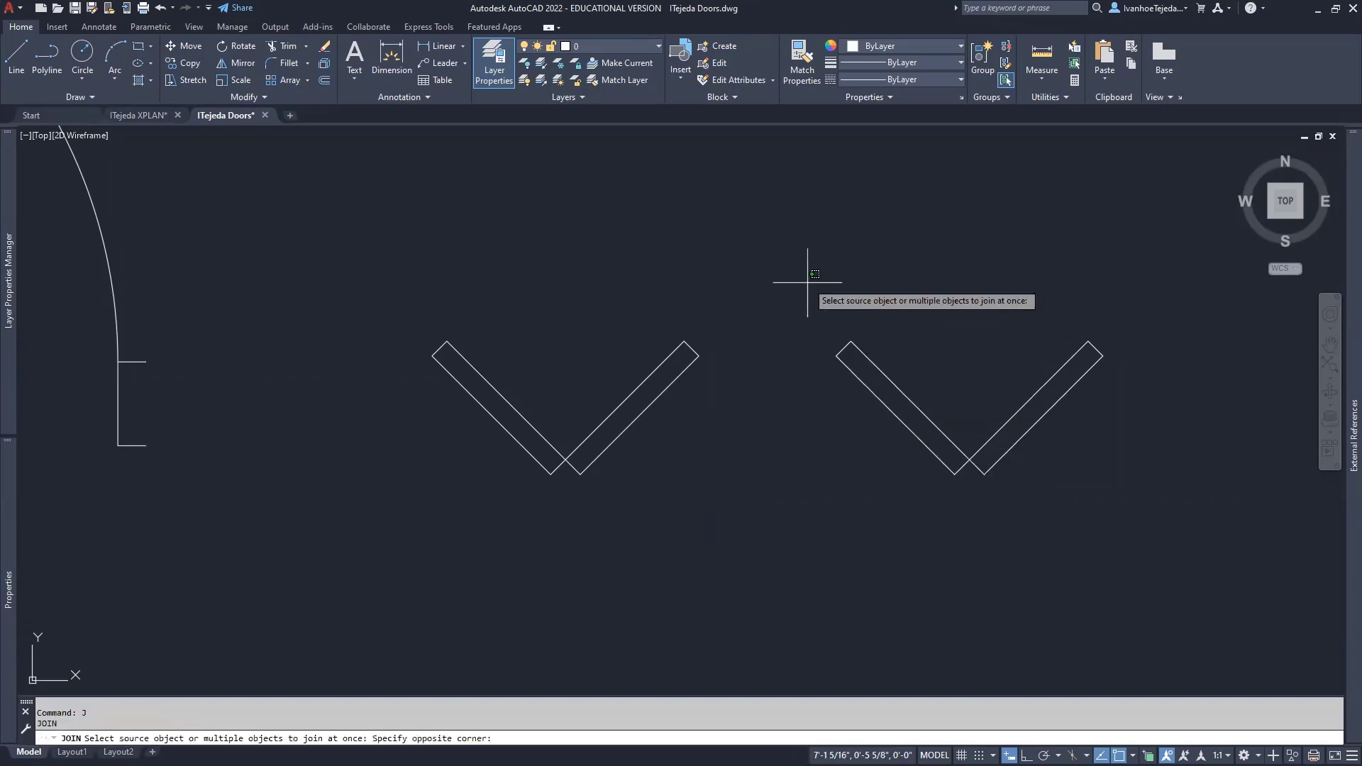
drag(806, 280, 1157, 527)
key(Return)
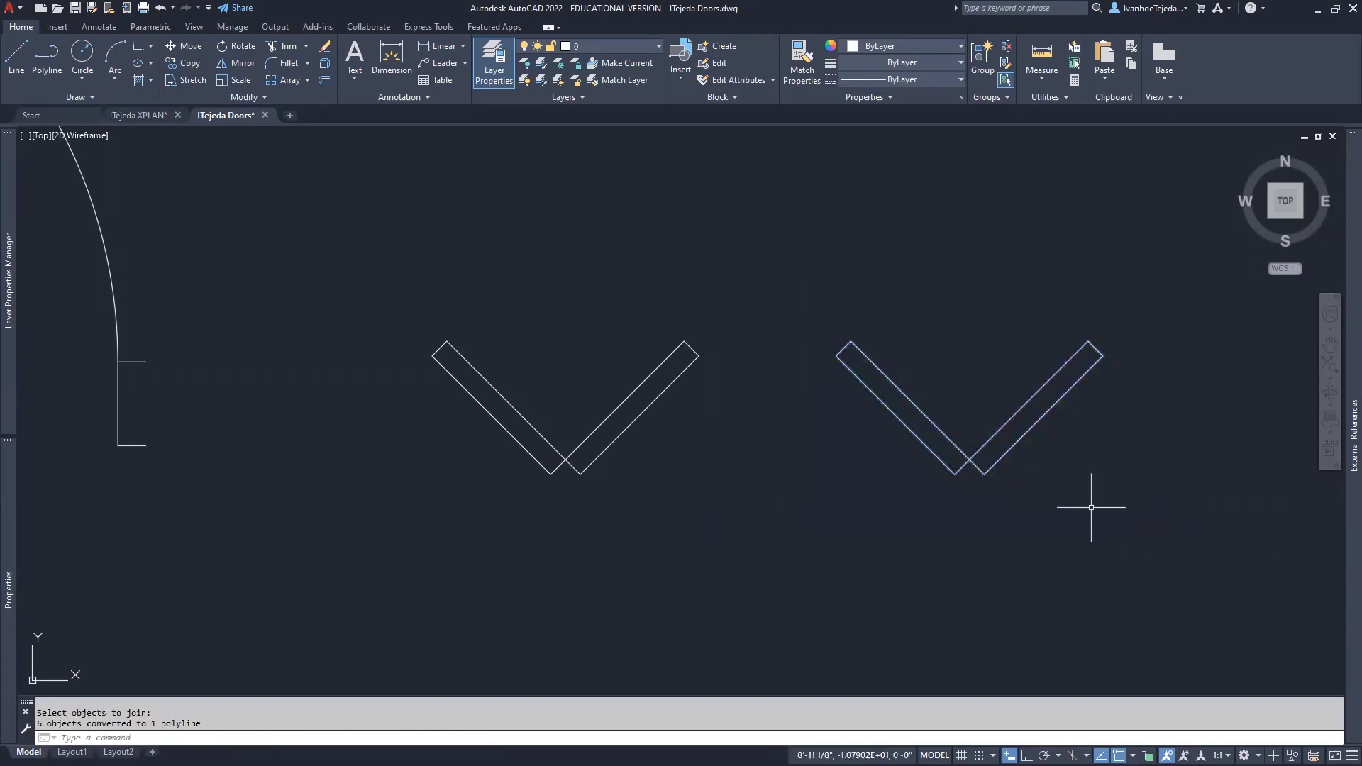
Step: Check the dimensions of the hinged door and its opening with the Quick measure tool
scroll(863, 452, down, 2)
scroll(863, 452, down, 2)
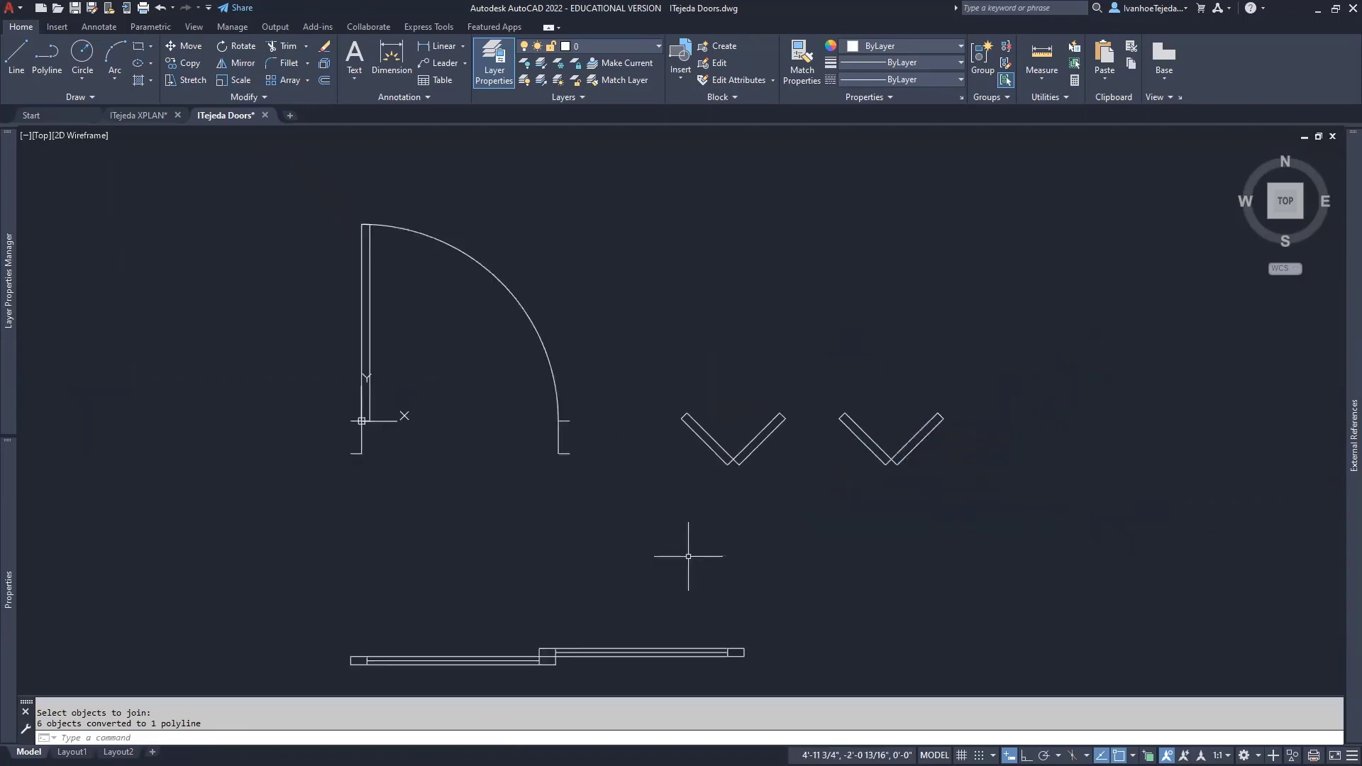
mouse_move(695, 553)
middle_down()
mouse_move(930, 508)
mouse_move(954, 540)
middle_up()
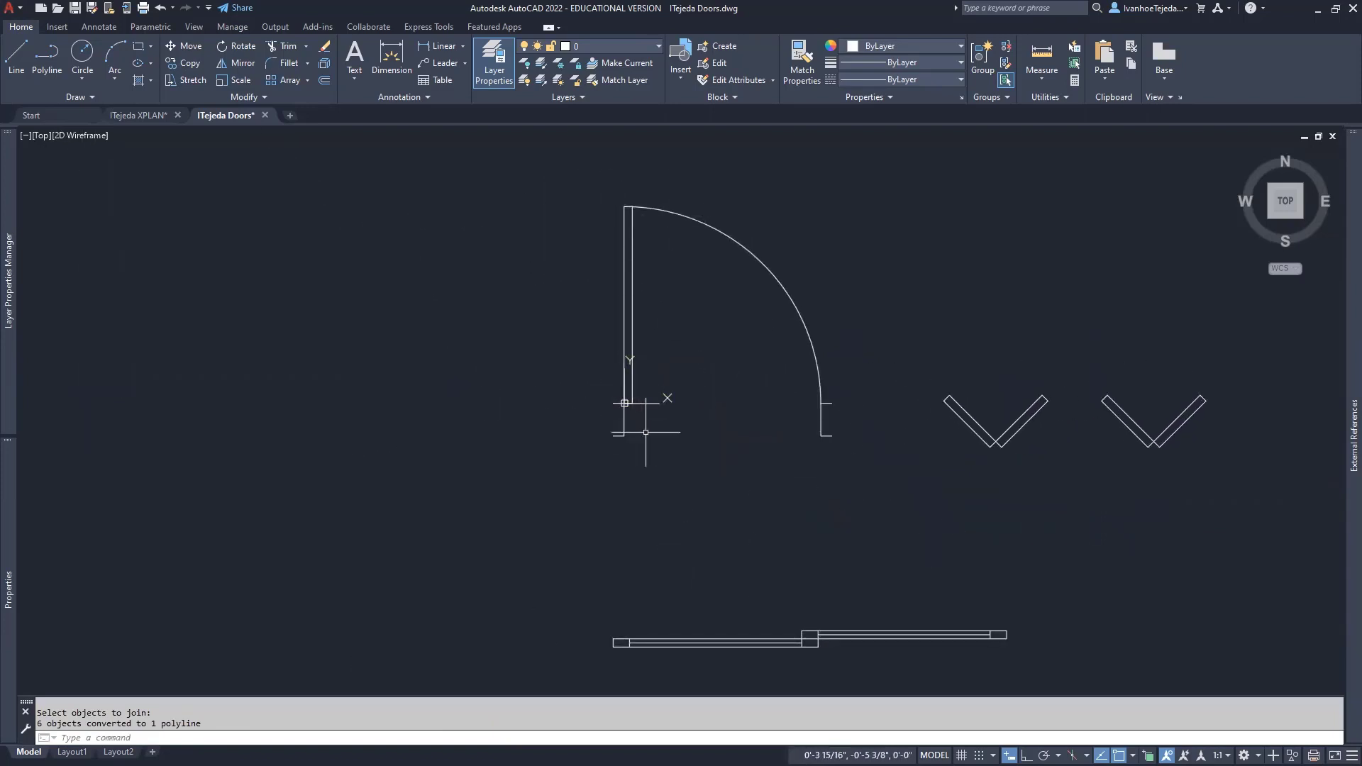
click(1041, 79)
click(1042, 104)
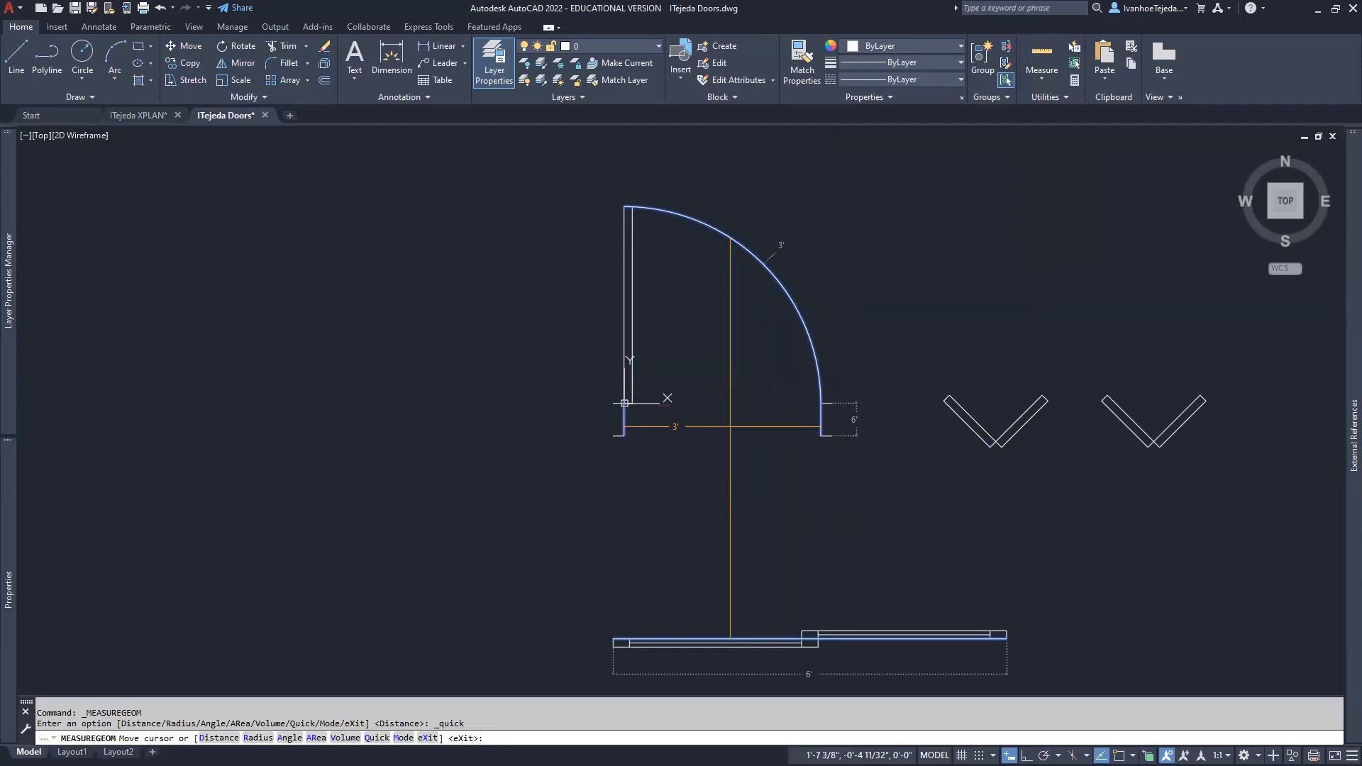
key(Escape)
Step: Measure the overall width of the hinged door's opening between the outer ends of its lower jamb lines
scroll(827, 440, up, 4)
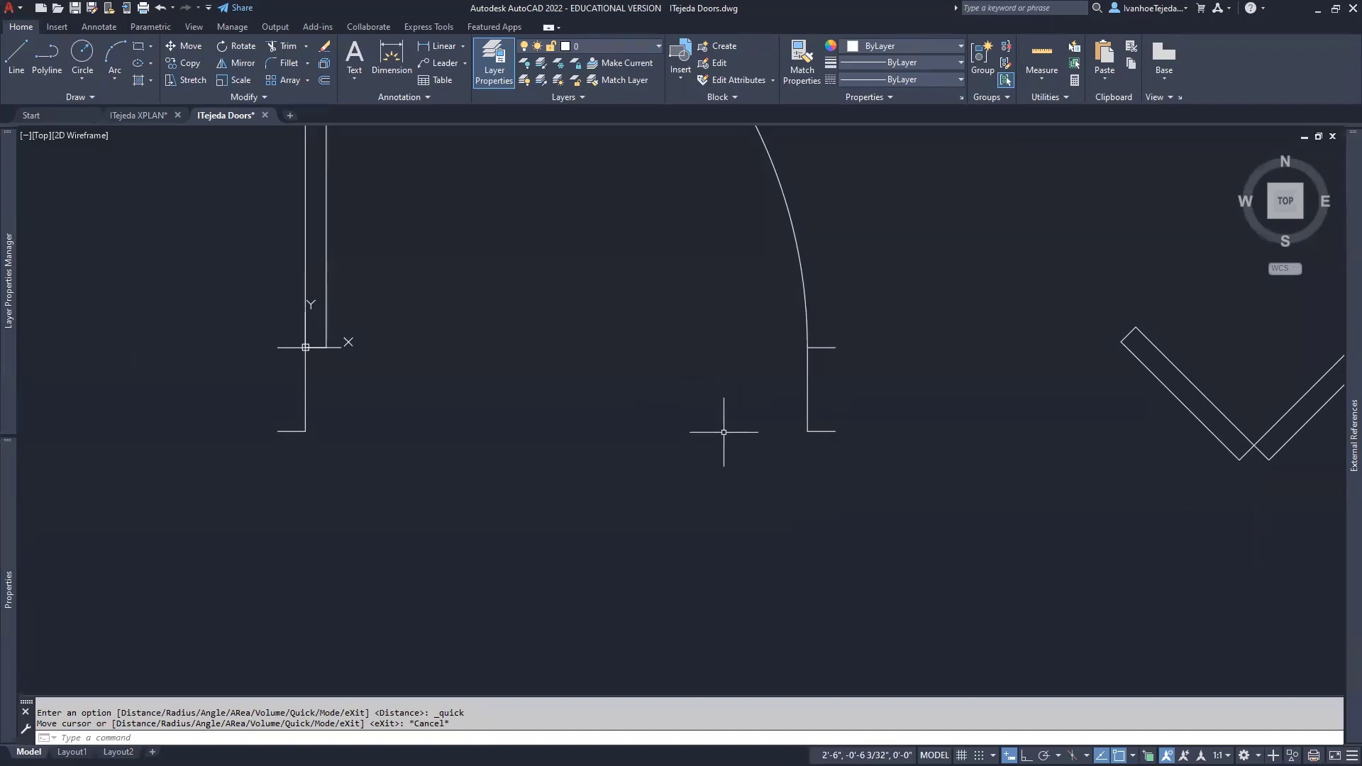
text(DI)
key(Return)
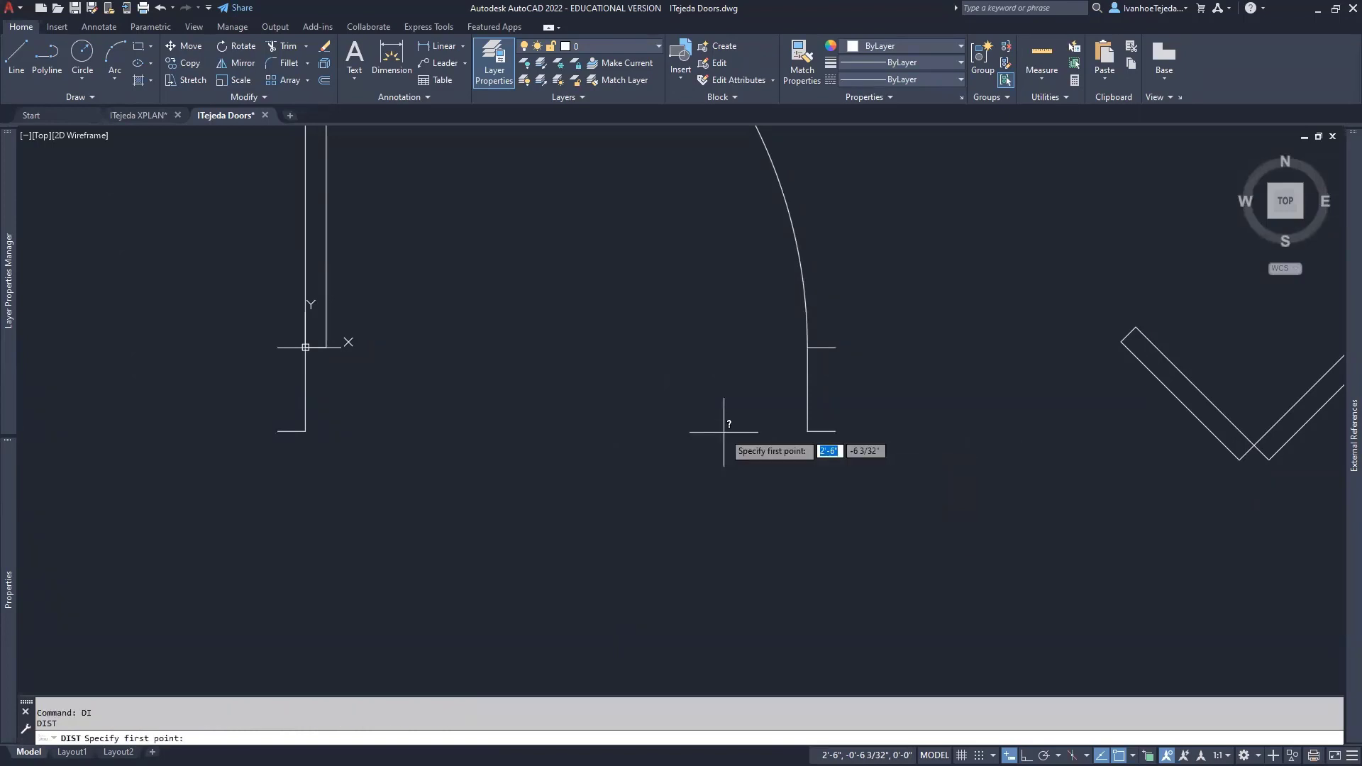
click(280, 431)
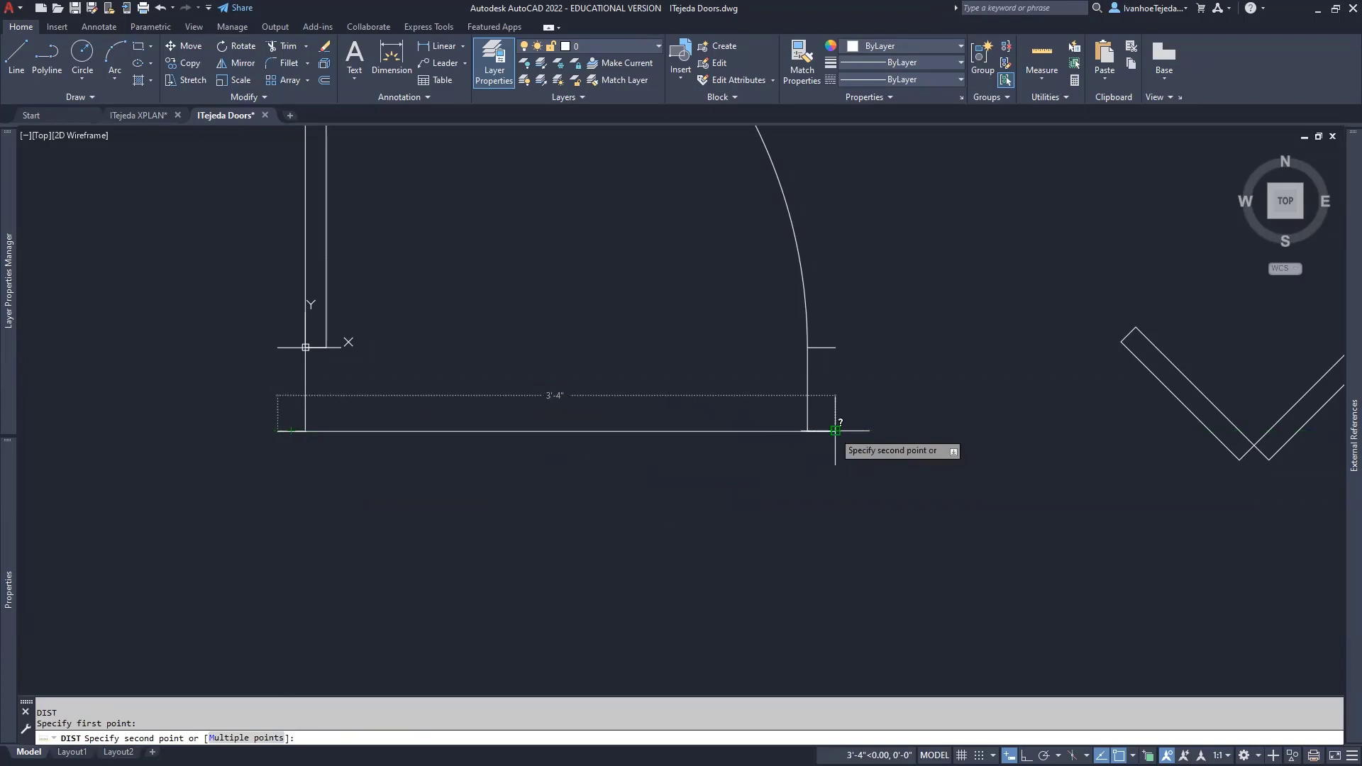
key(Escape)
Step: Define the hinged door with its jambs as a block named "Door 36 inches", keeping the origin as its base point
scroll(670, 424, down, 3)
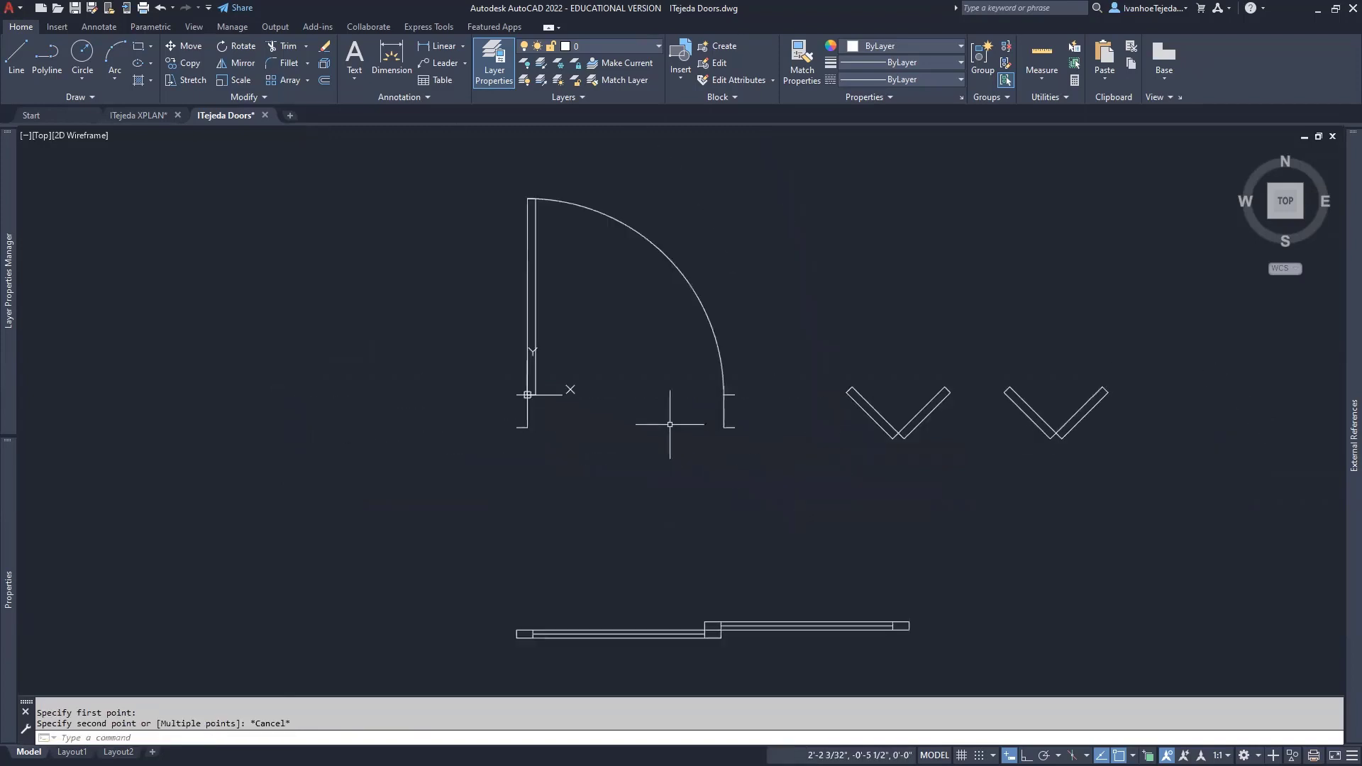
scroll(669, 424, down, 2)
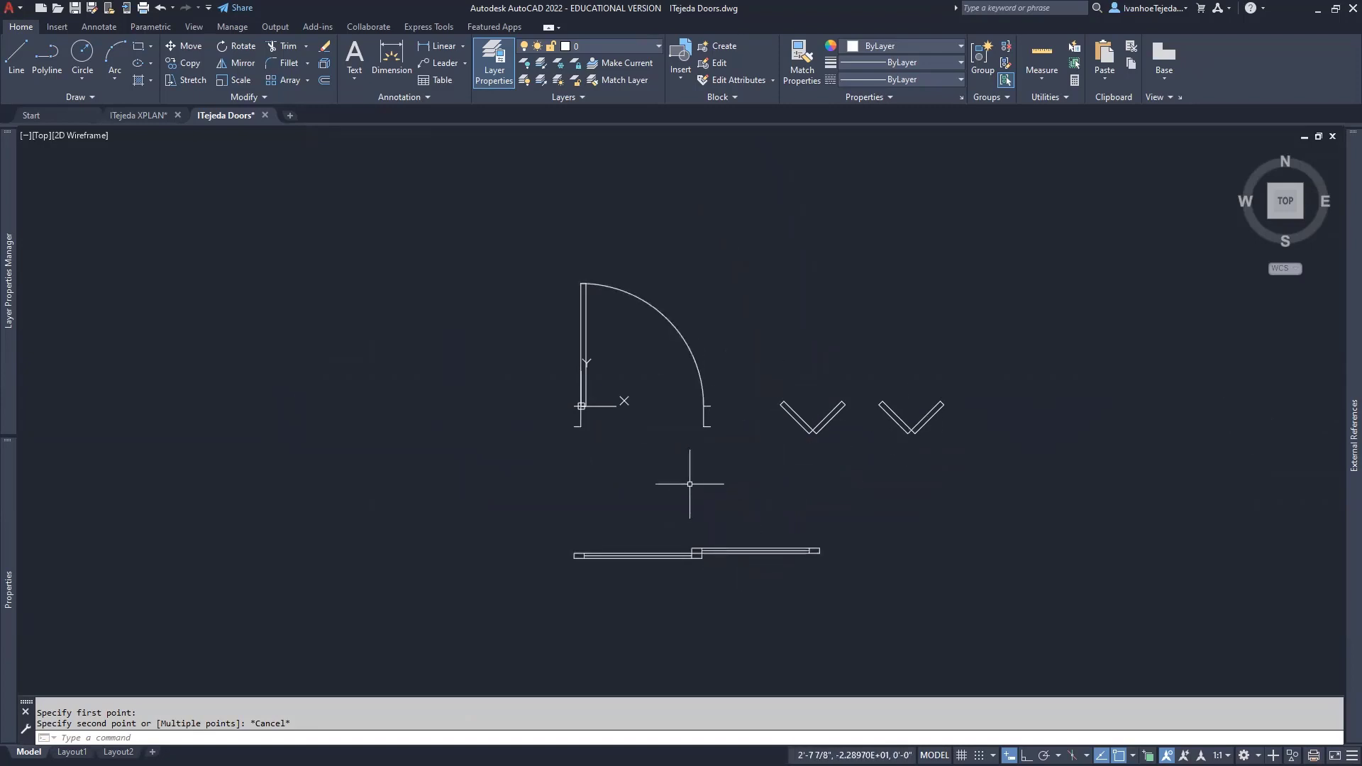
scroll(638, 382, up, 2)
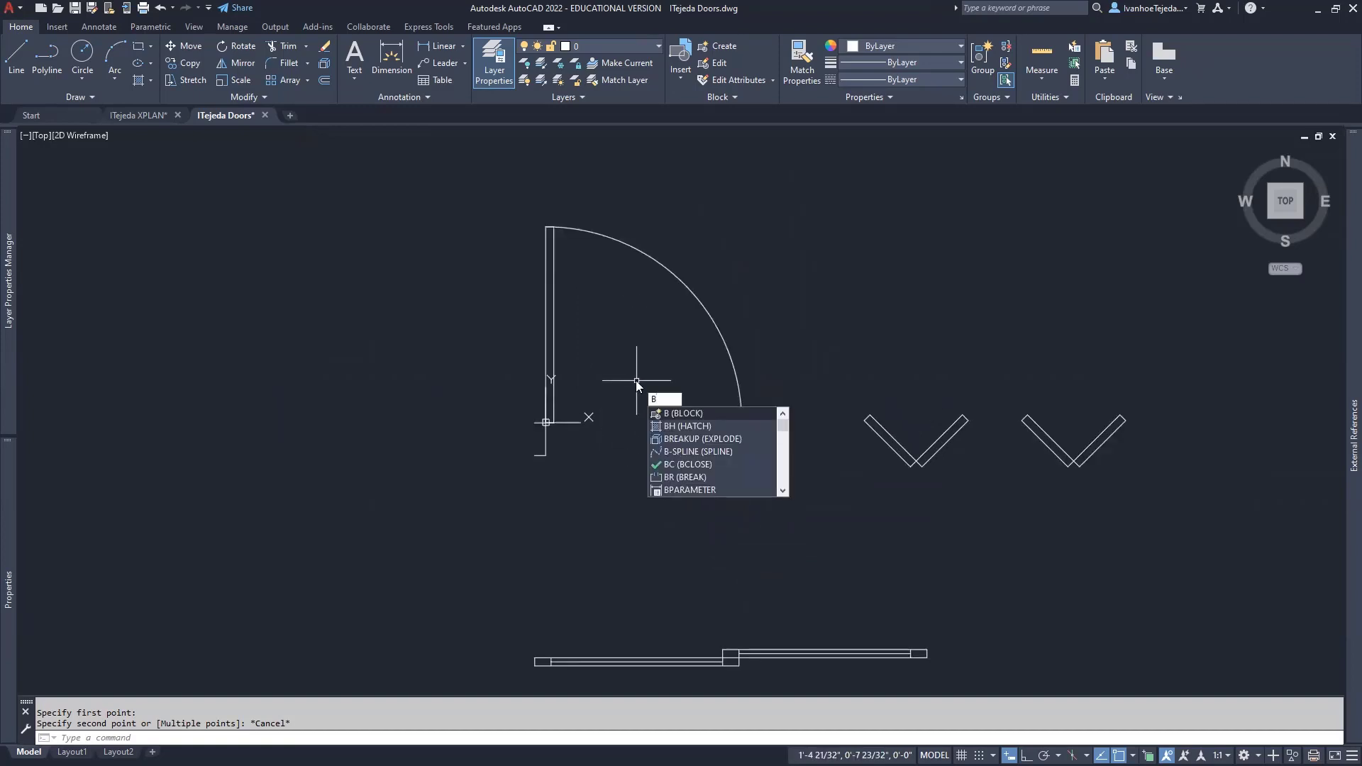
key(Return)
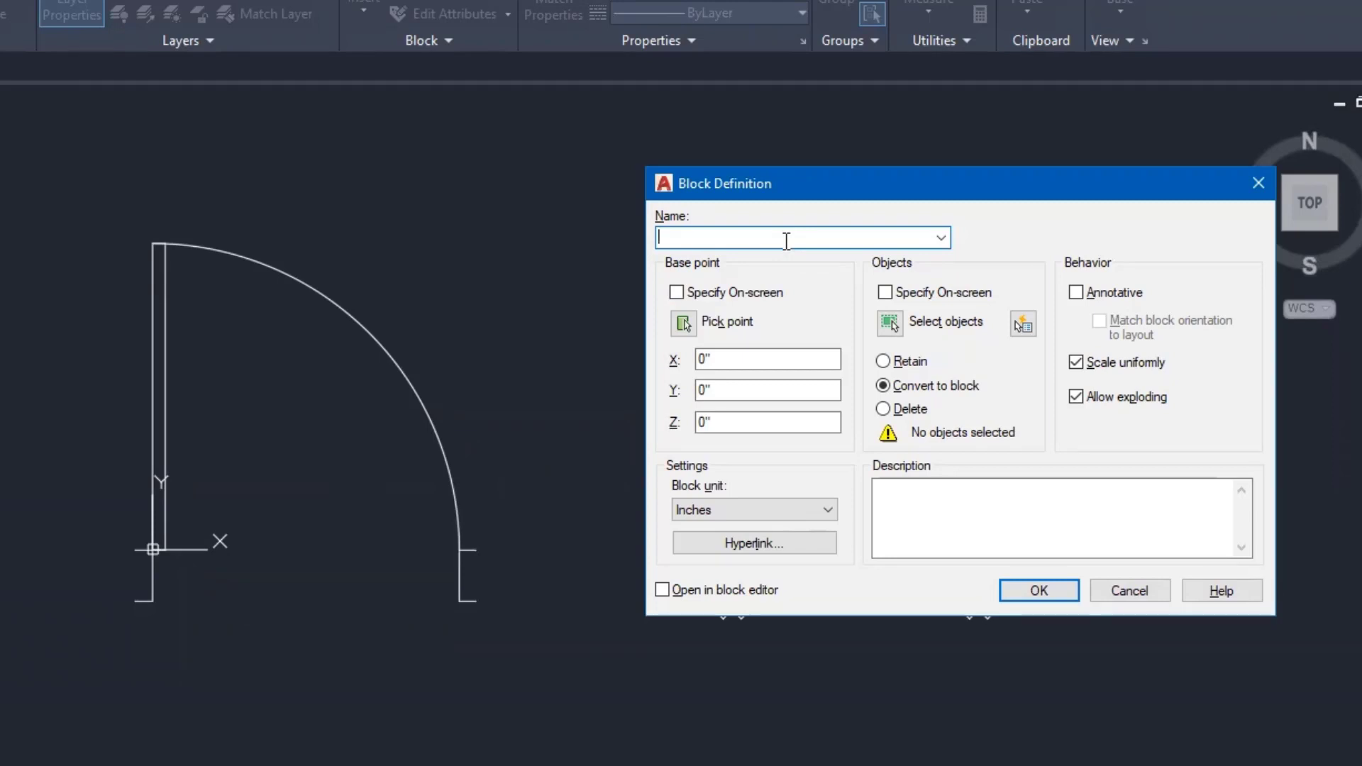
text(Door 36 inches)
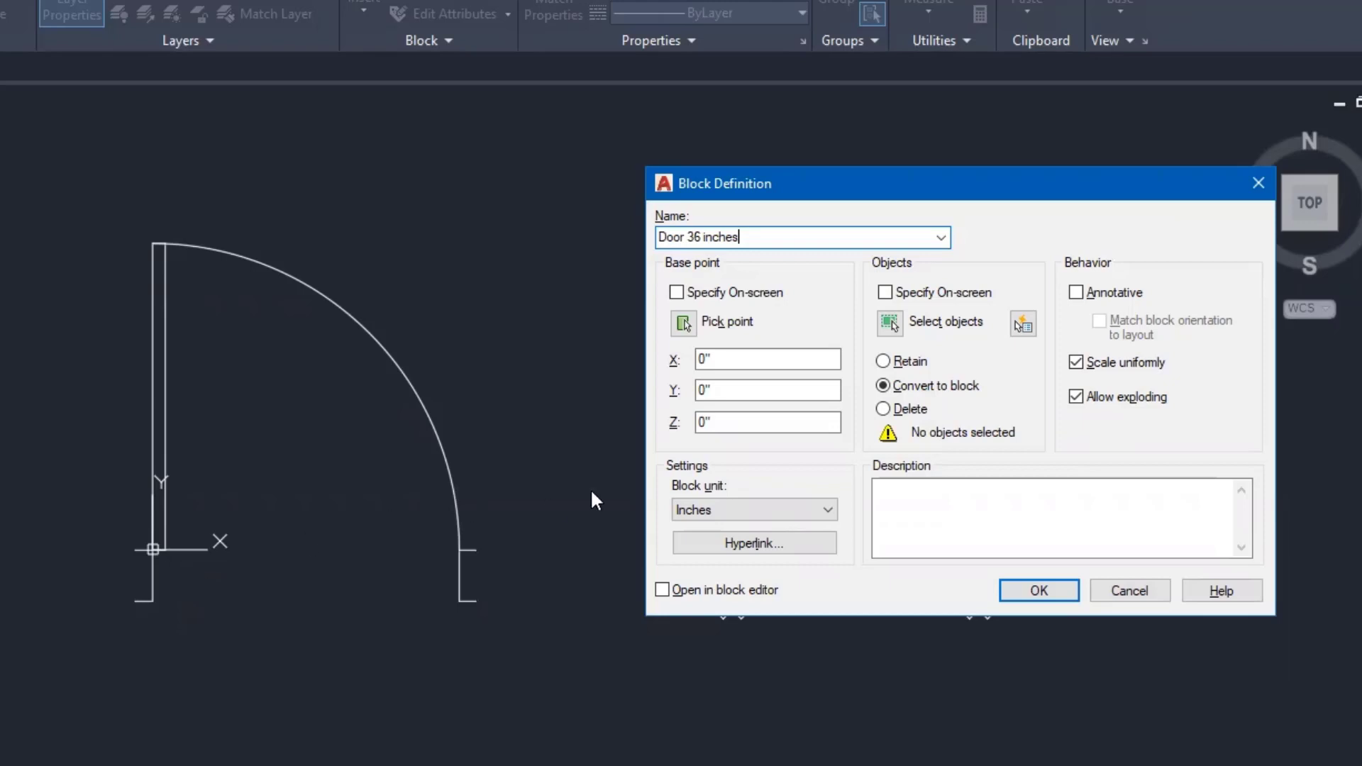
click(888, 323)
click(17, 183)
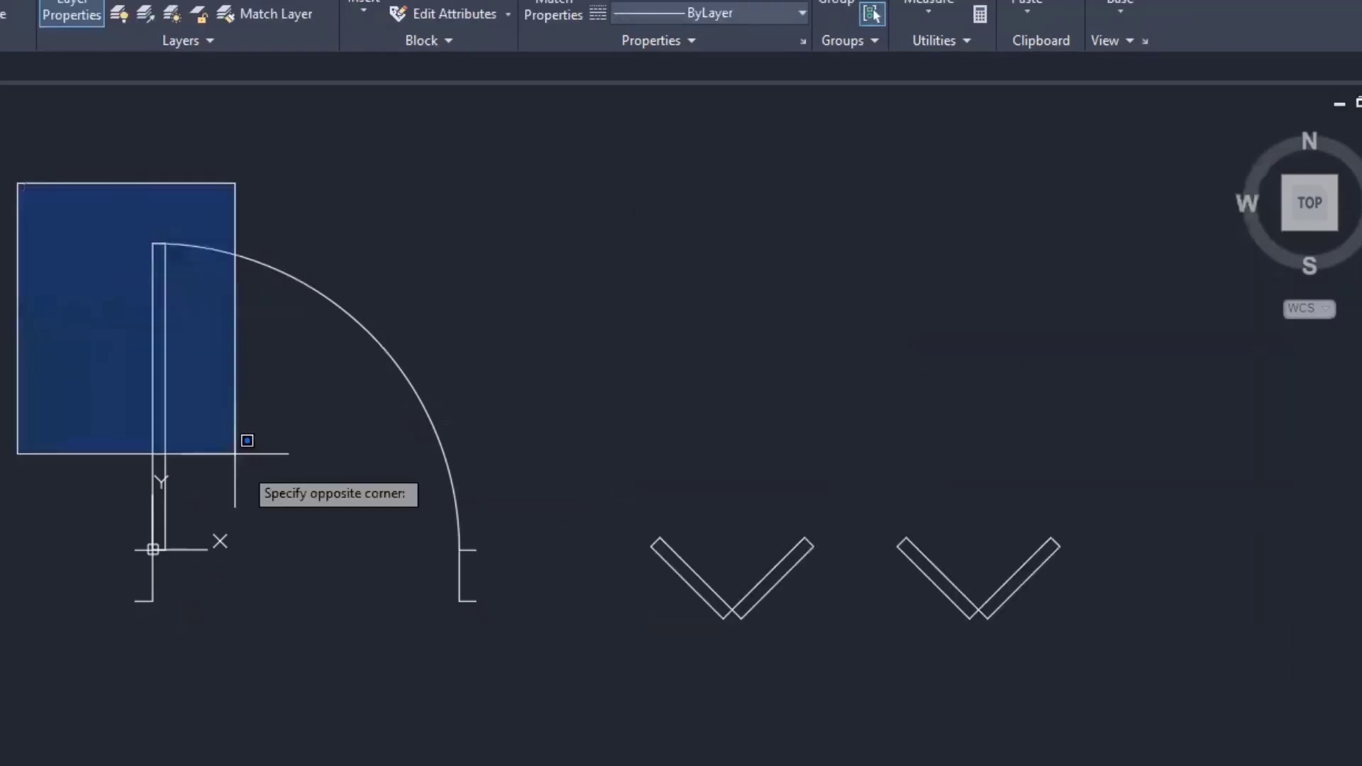
click(525, 696)
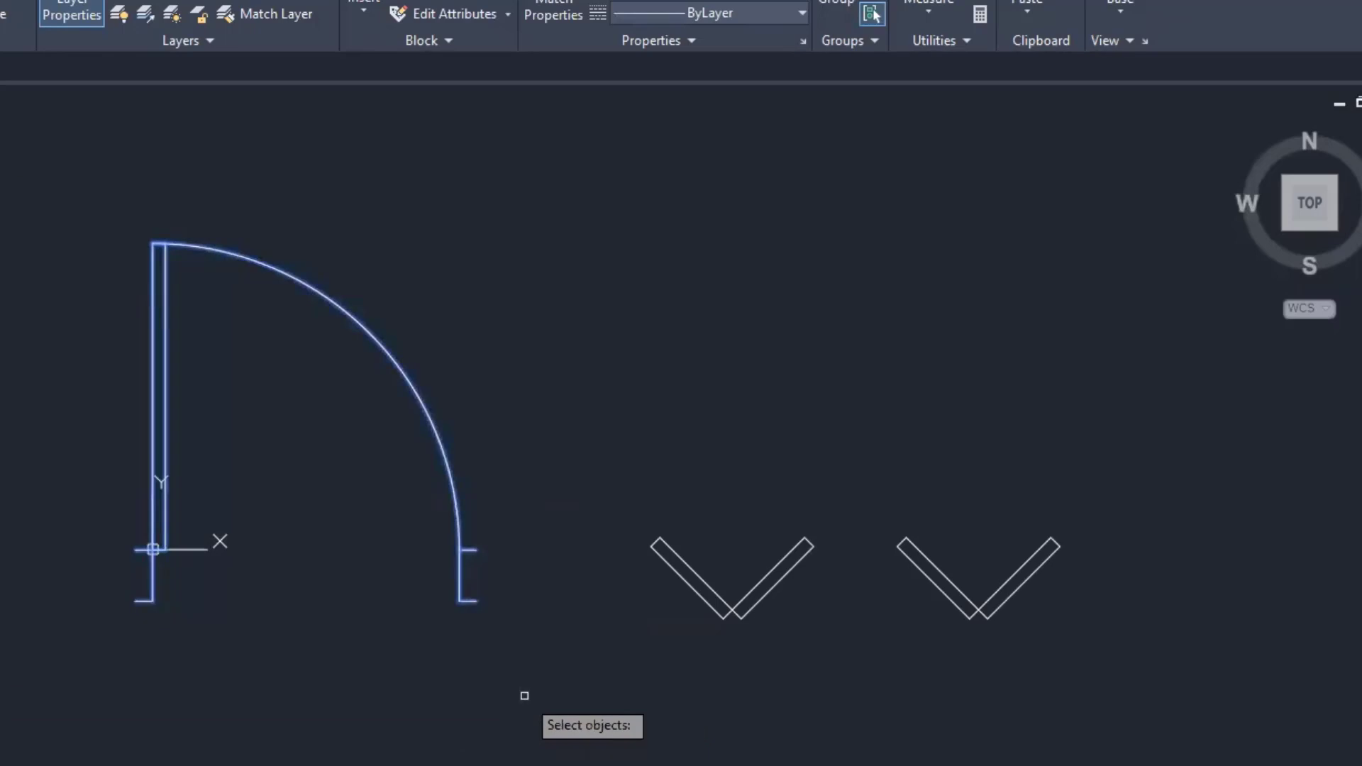
key(Return)
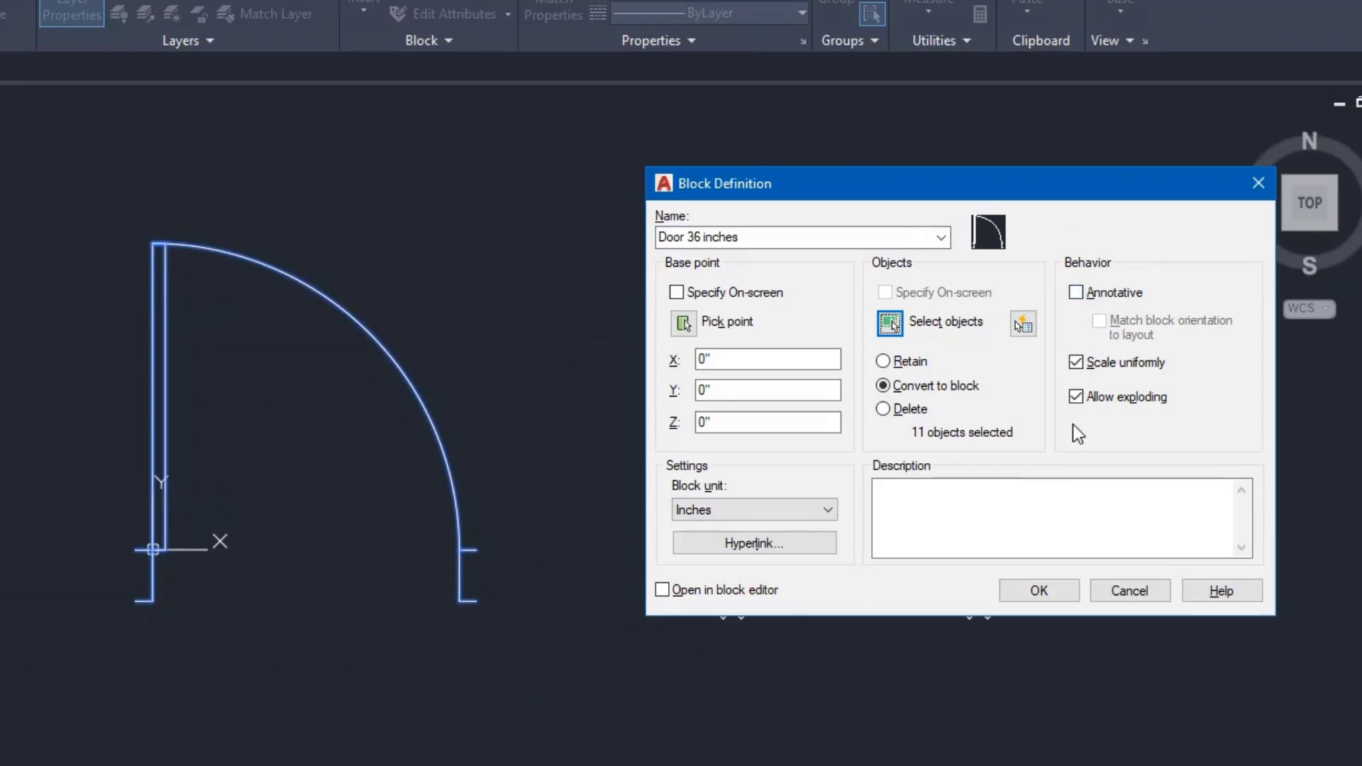
click(1040, 591)
Step: Measure the overall width across both bifold door symbols with the DIST command
mouse_move(1032, 494)
middle_down()
mouse_move(930, 466)
mouse_move(900, 401)
mouse_move(707, 450)
middle_up()
scroll(903, 405, up, 2)
scroll(903, 406, up, 2)
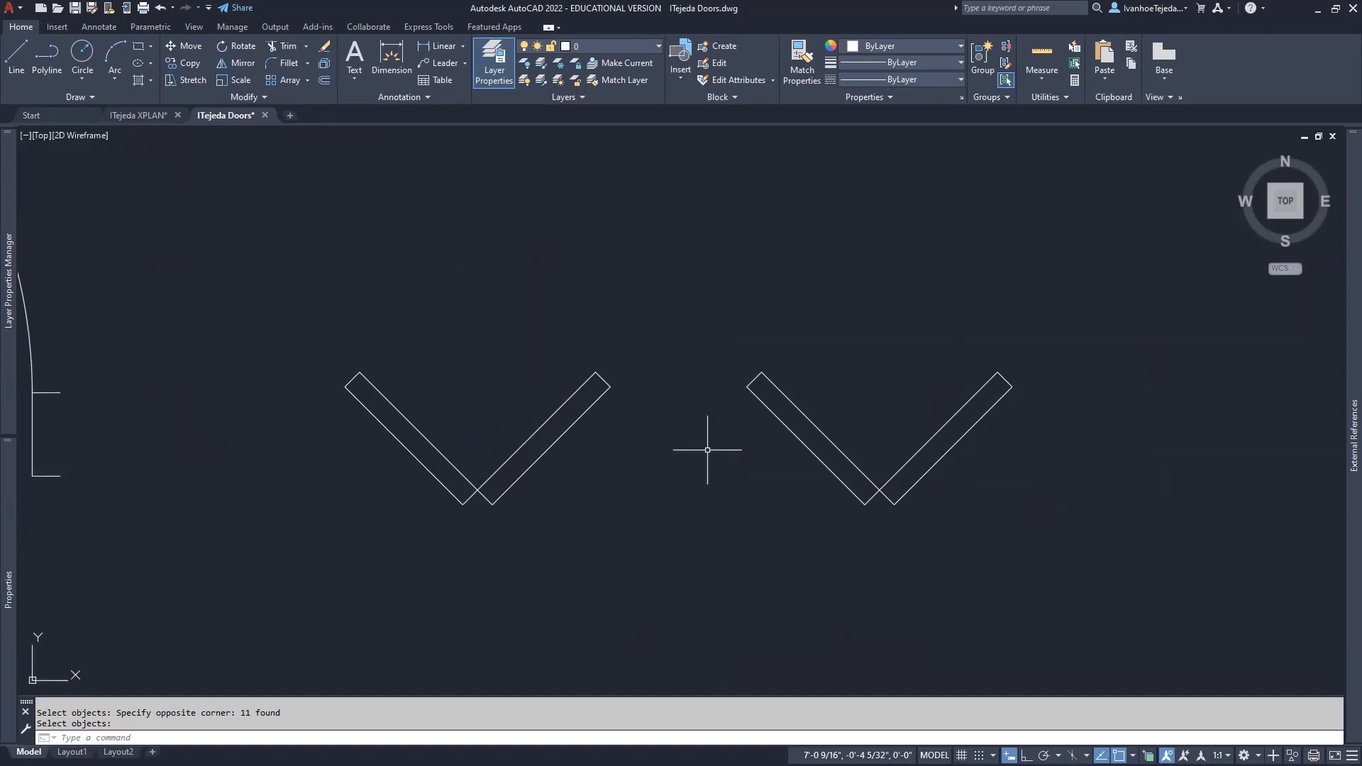
text(di)
key(Return)
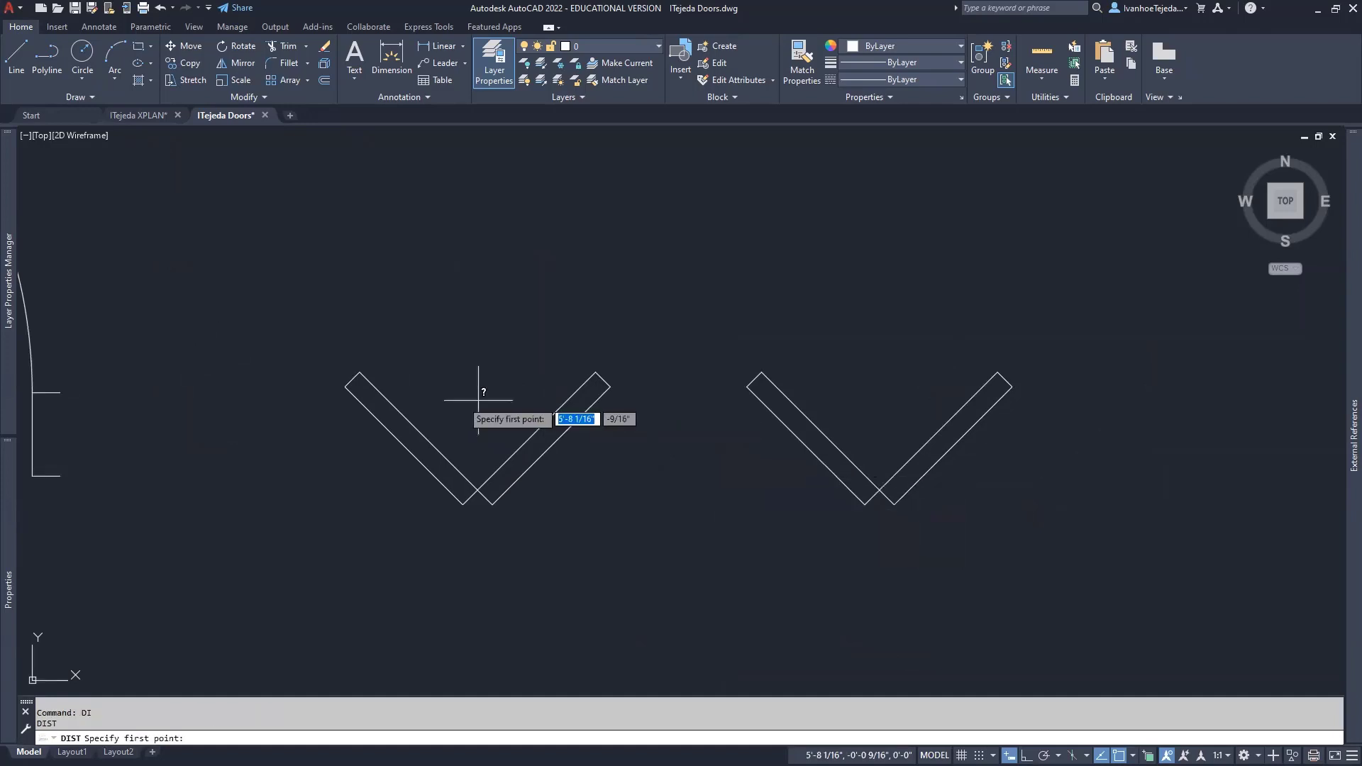
click(345, 387)
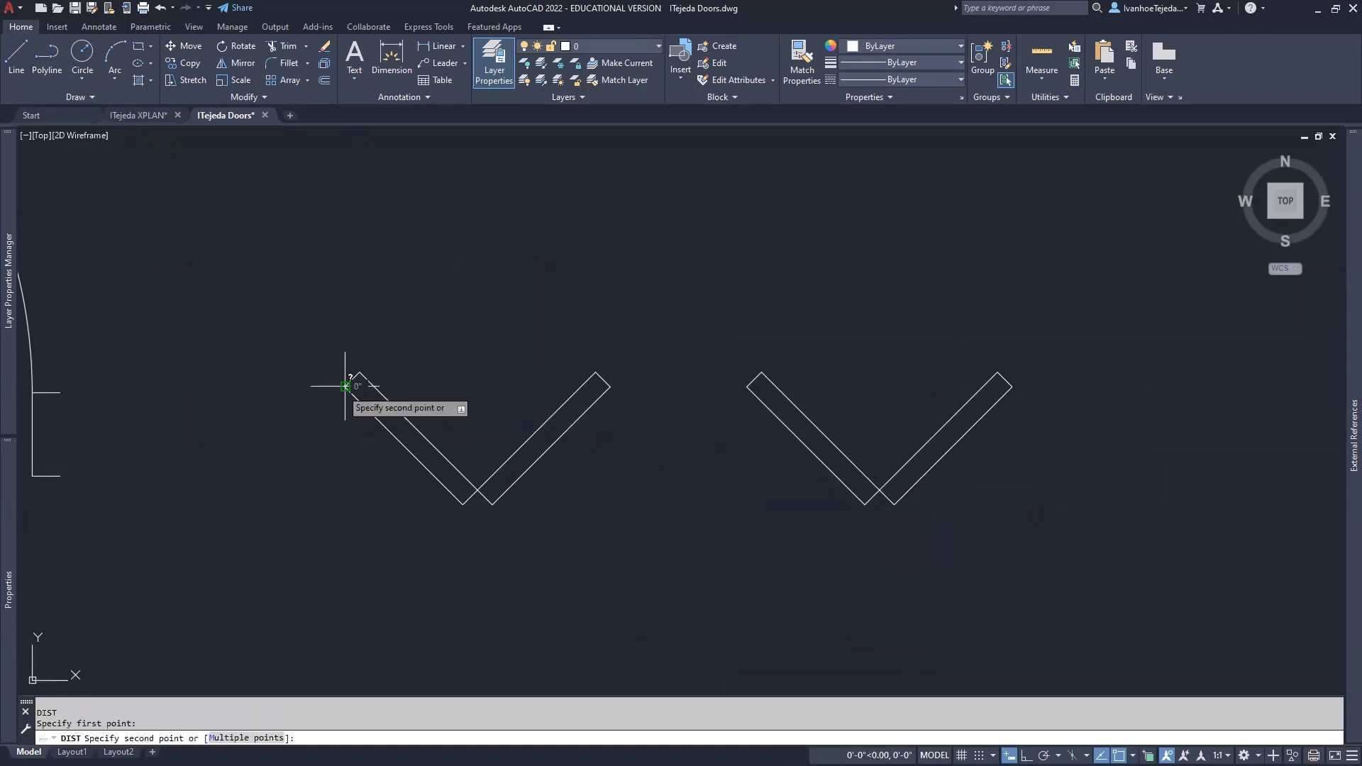
click(1024, 387)
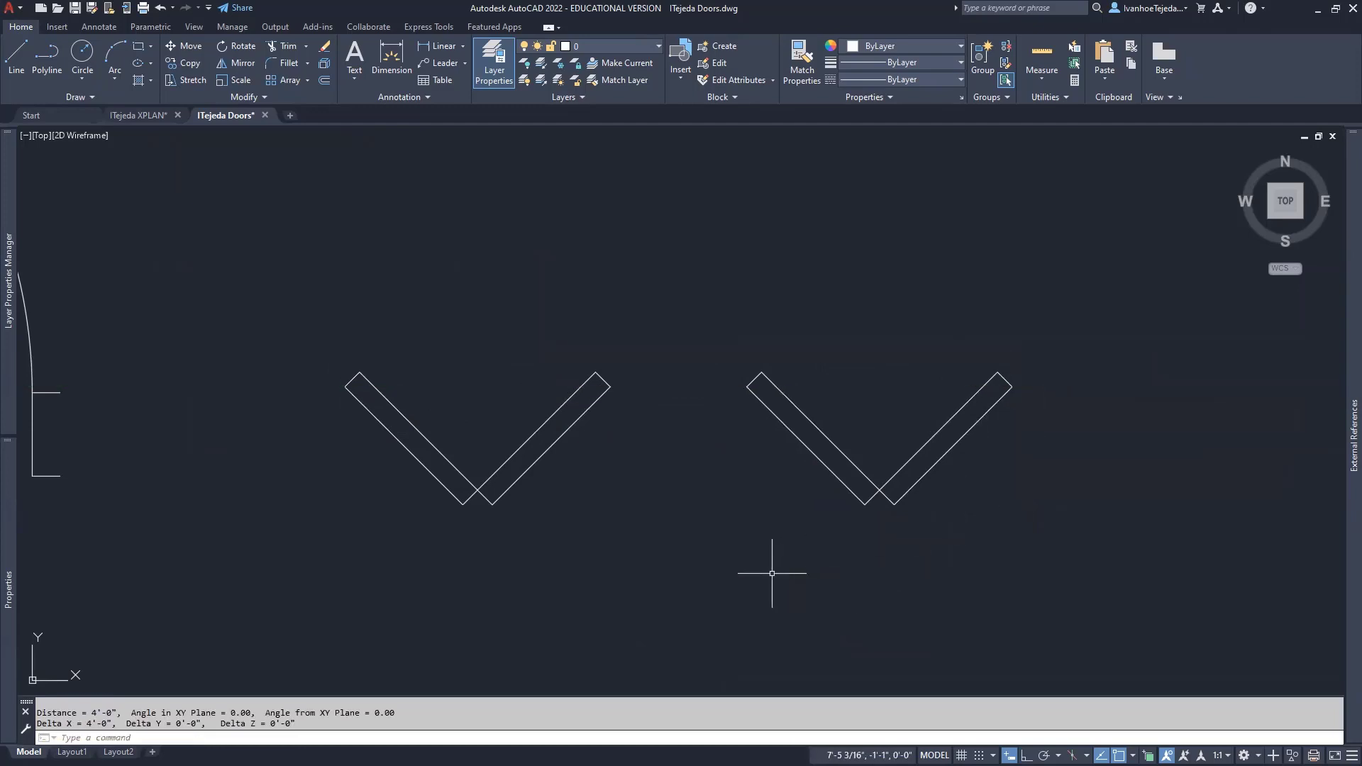
Step: Start a block definition named "Door Bifold 48 inches" with its base point at the left bifold symbol's outer left corner
text(b)
key(Return)
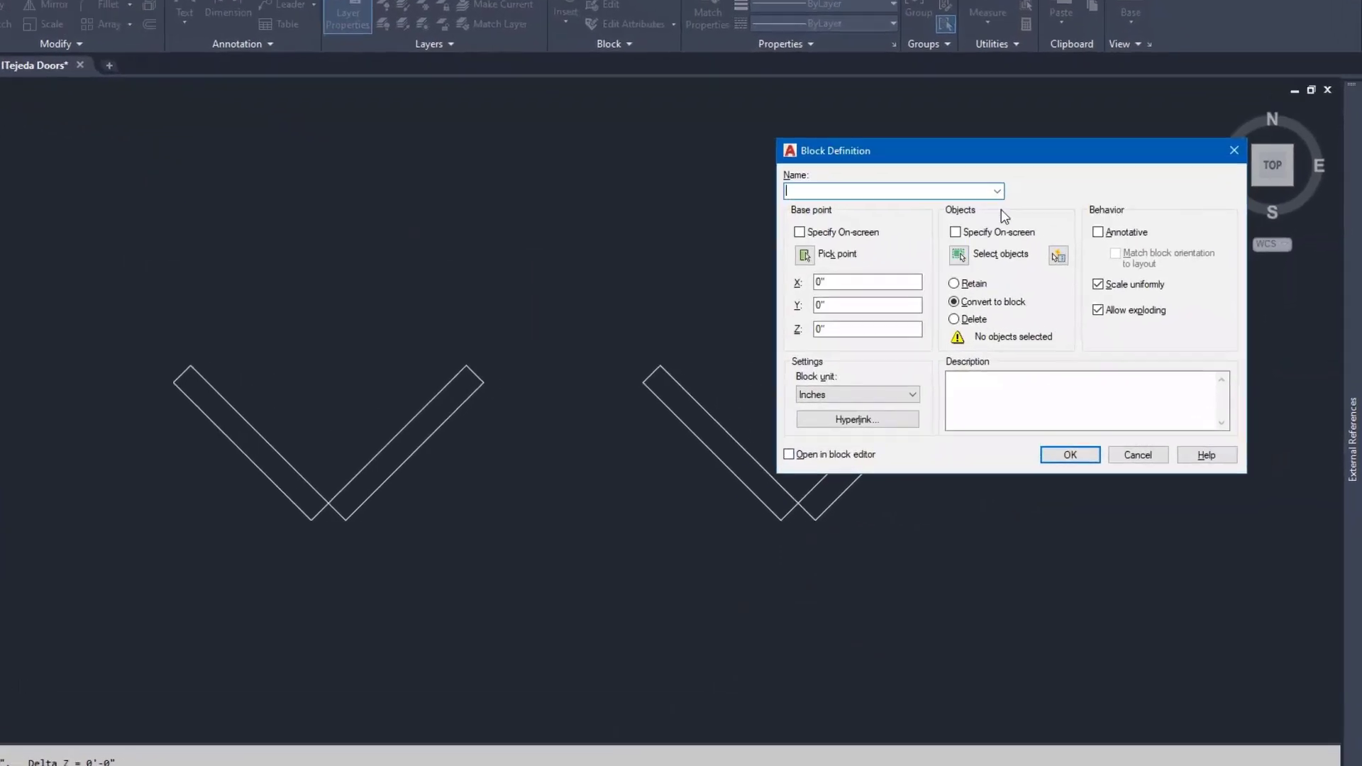
click(997, 190)
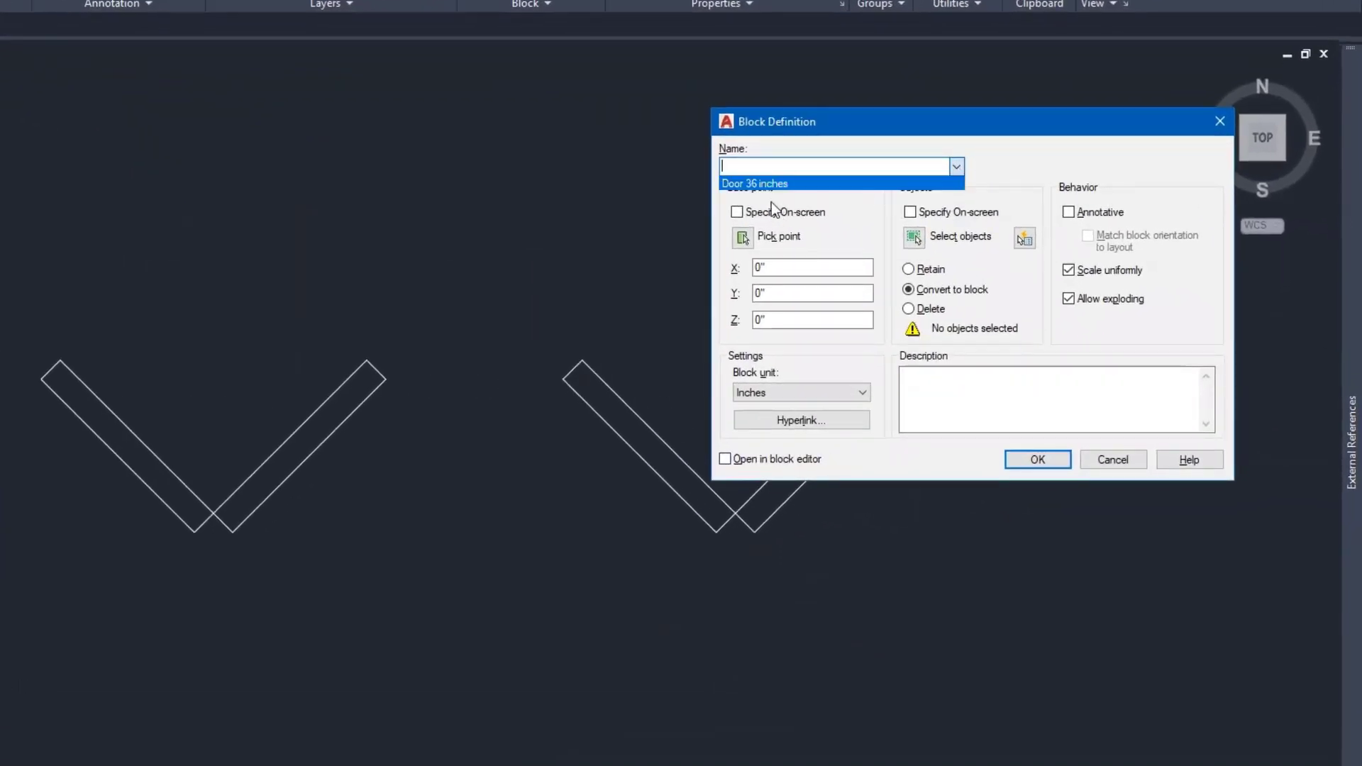
click(740, 164)
text(Door)
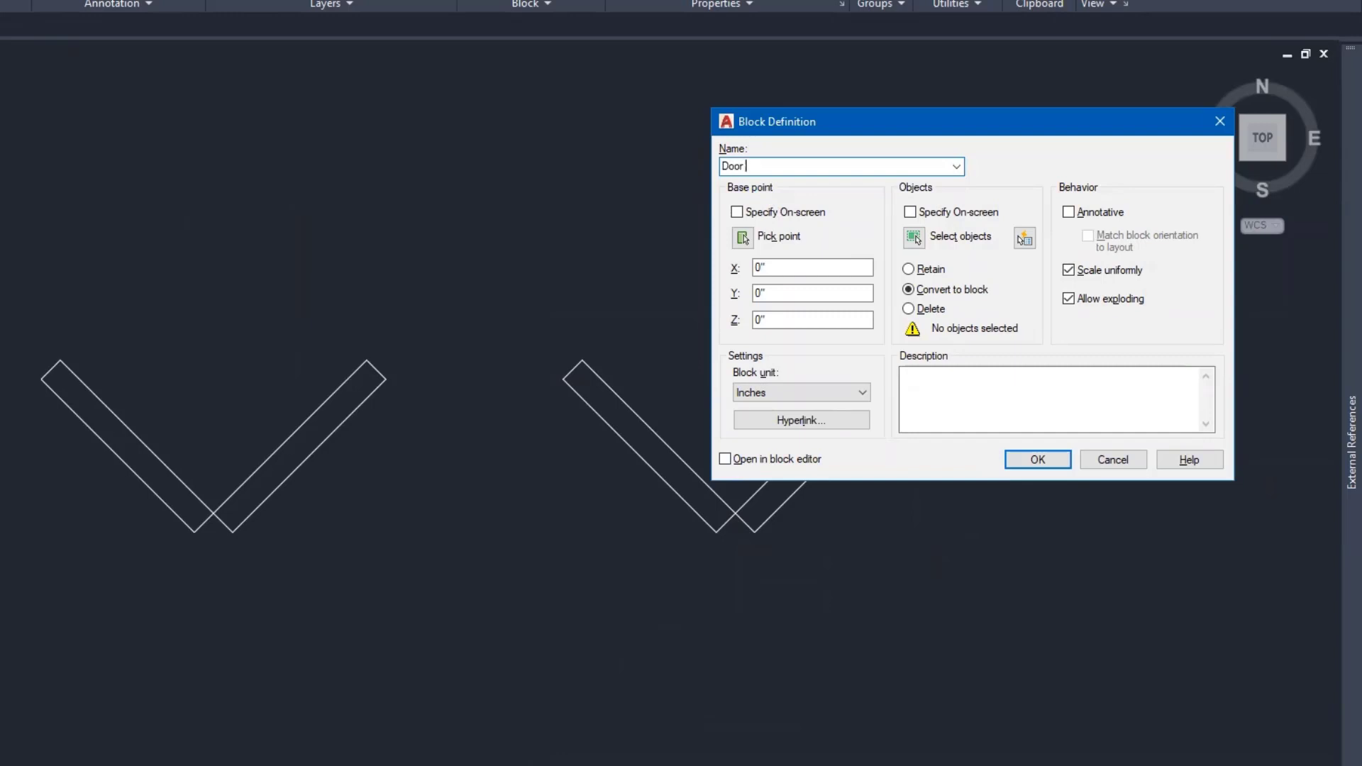
text( Bifold 48 inches)
click(743, 239)
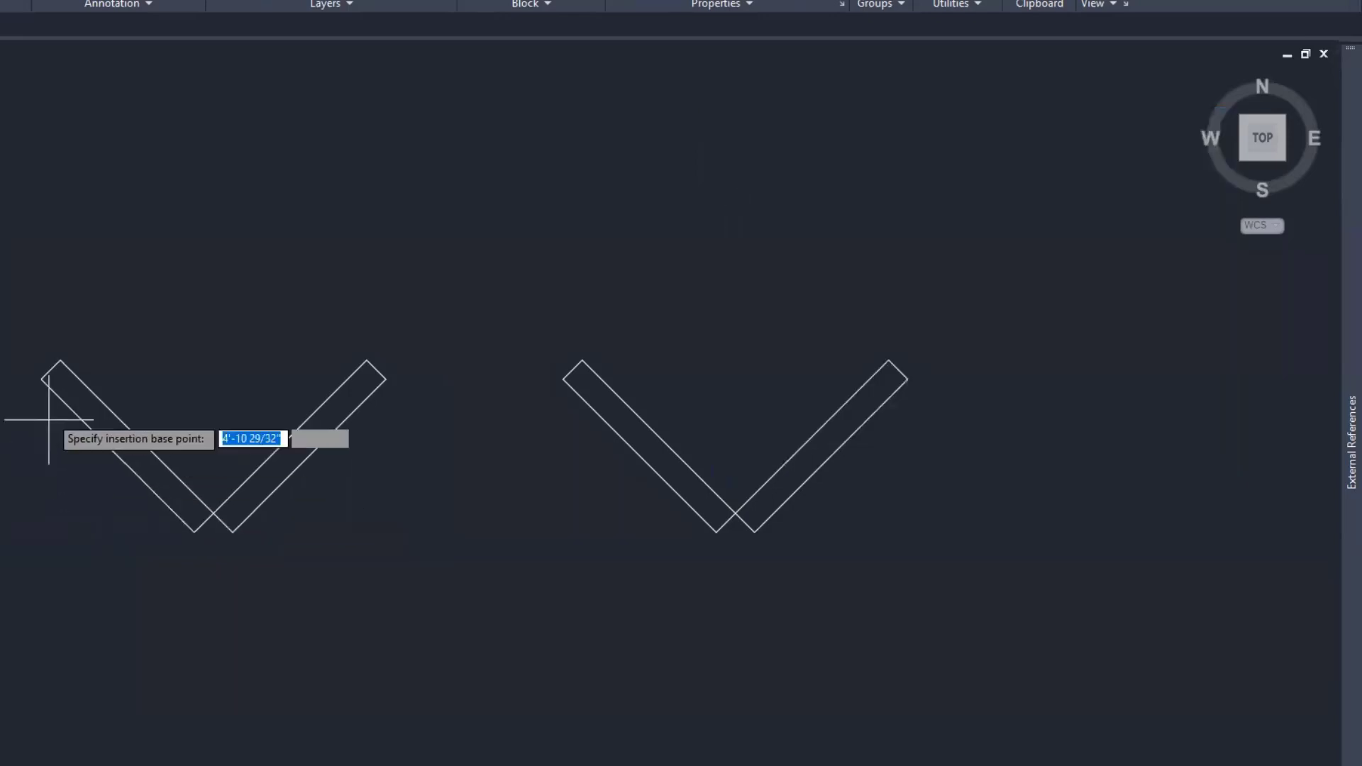
click(41, 378)
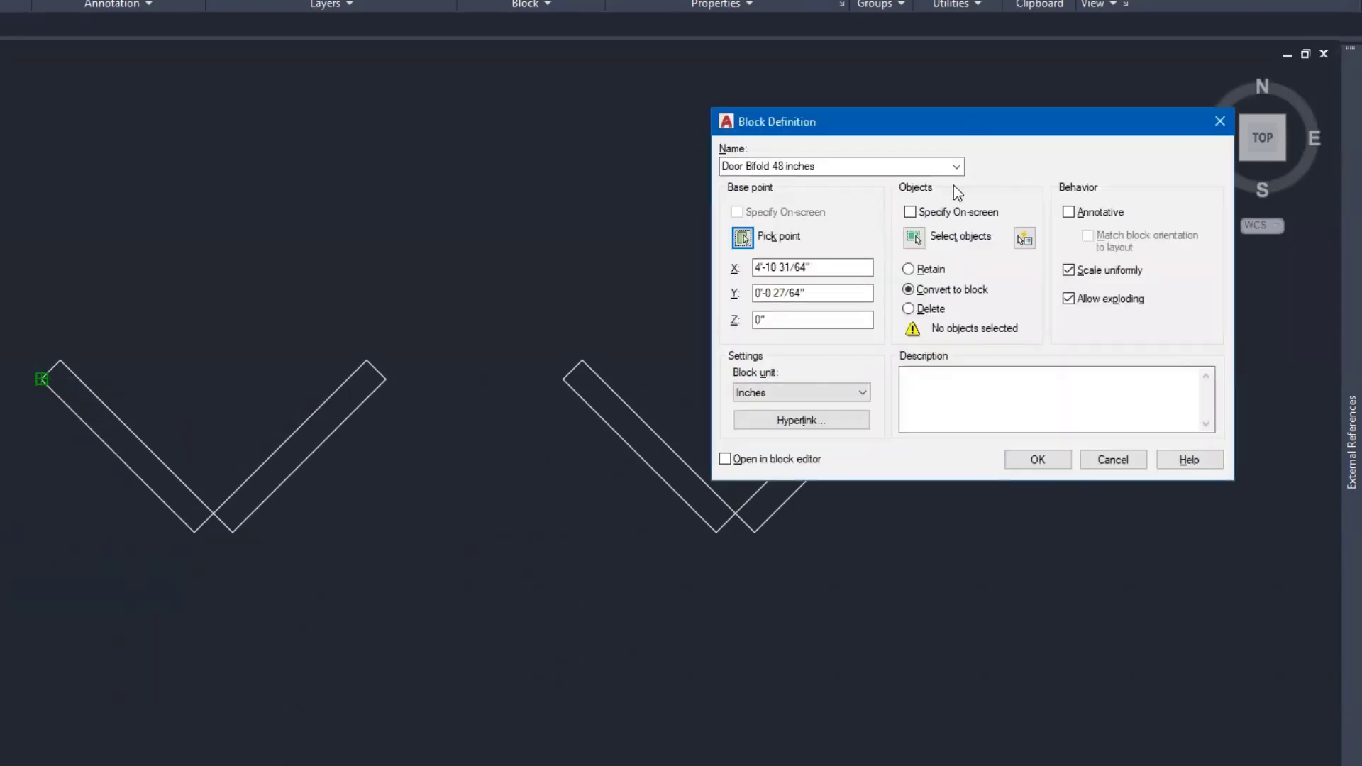
Step: Select both bifold door symbols as the block's objects and create the block
click(917, 241)
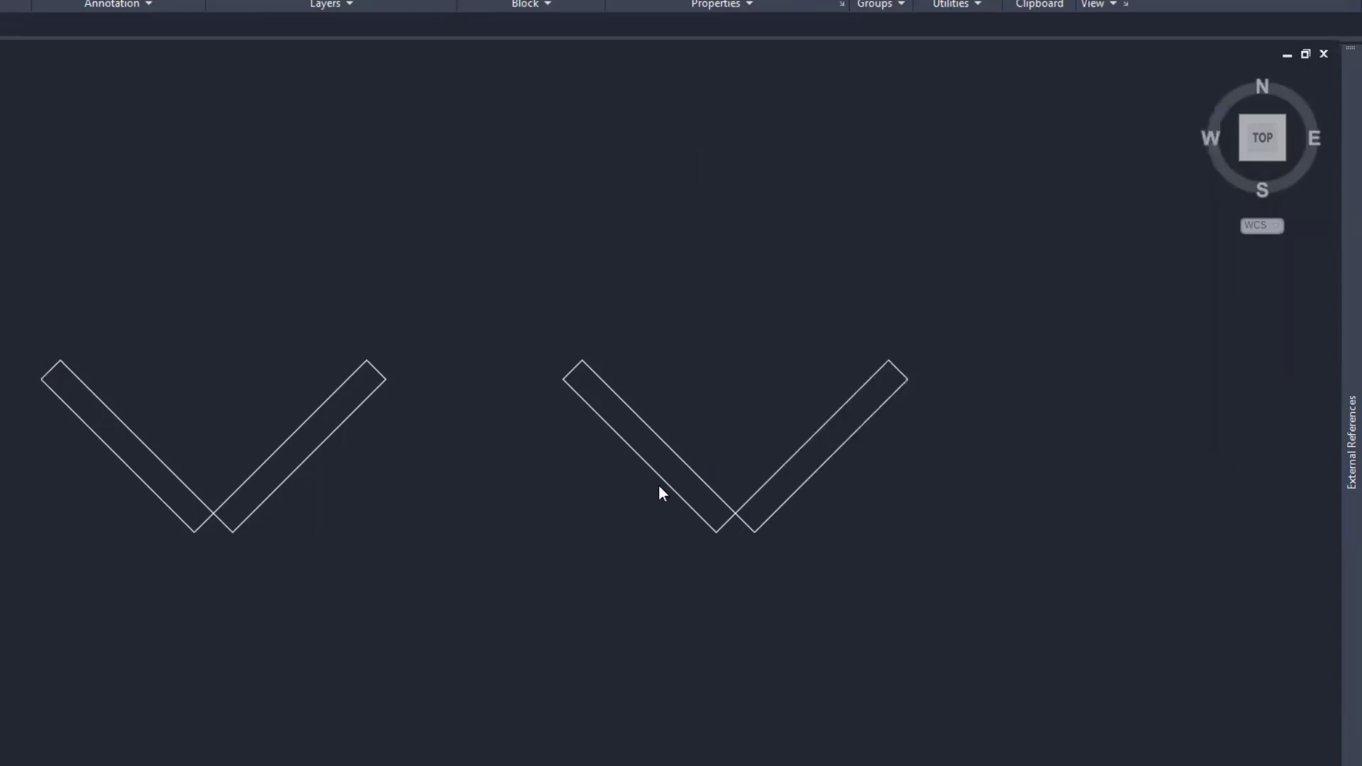
click(2, 255)
click(947, 600)
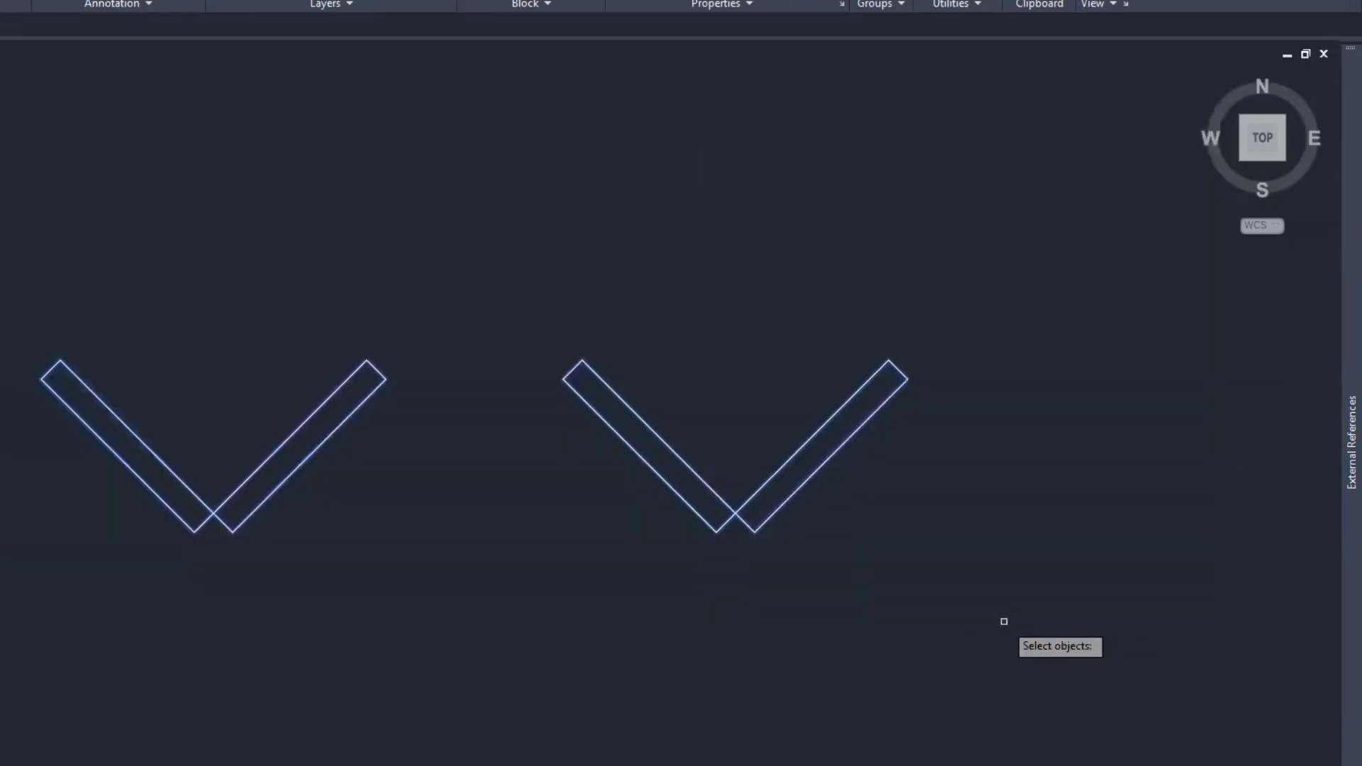
key(Return)
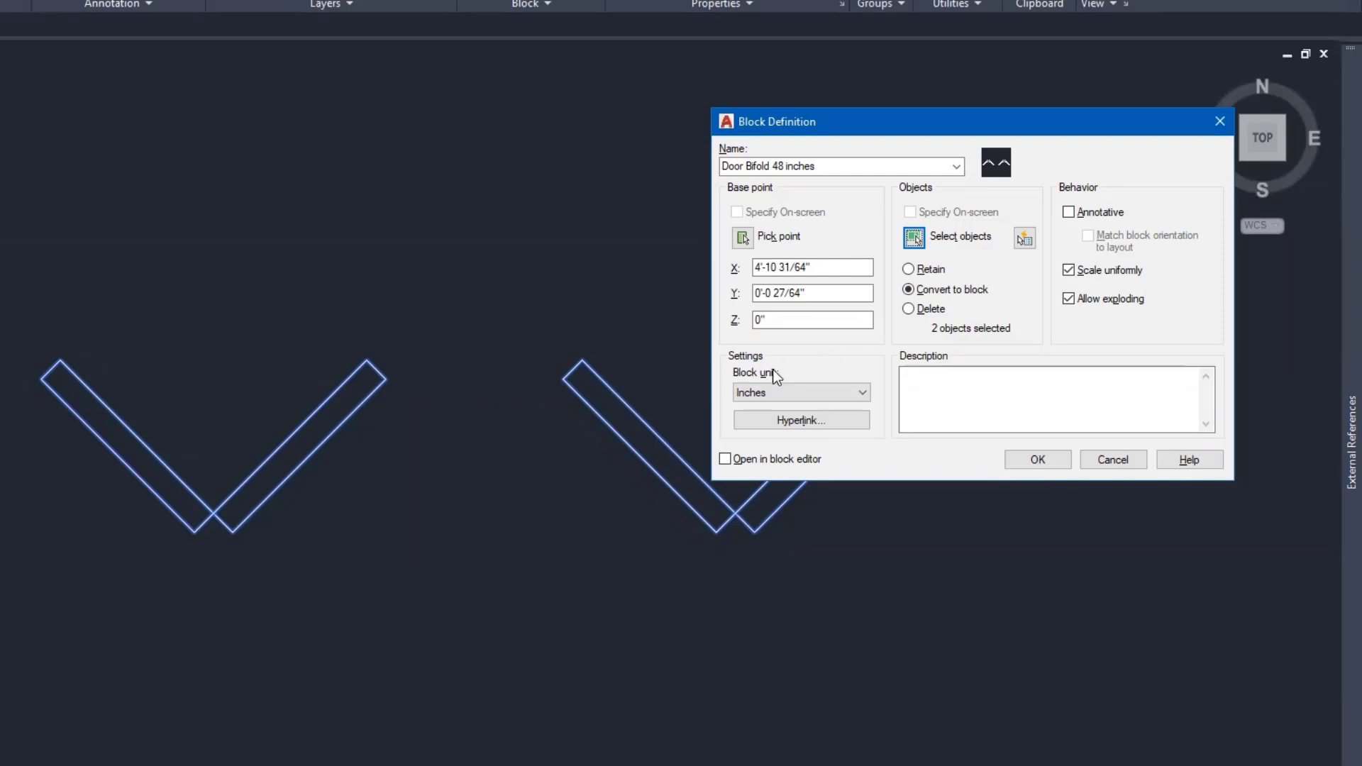
click(923, 386)
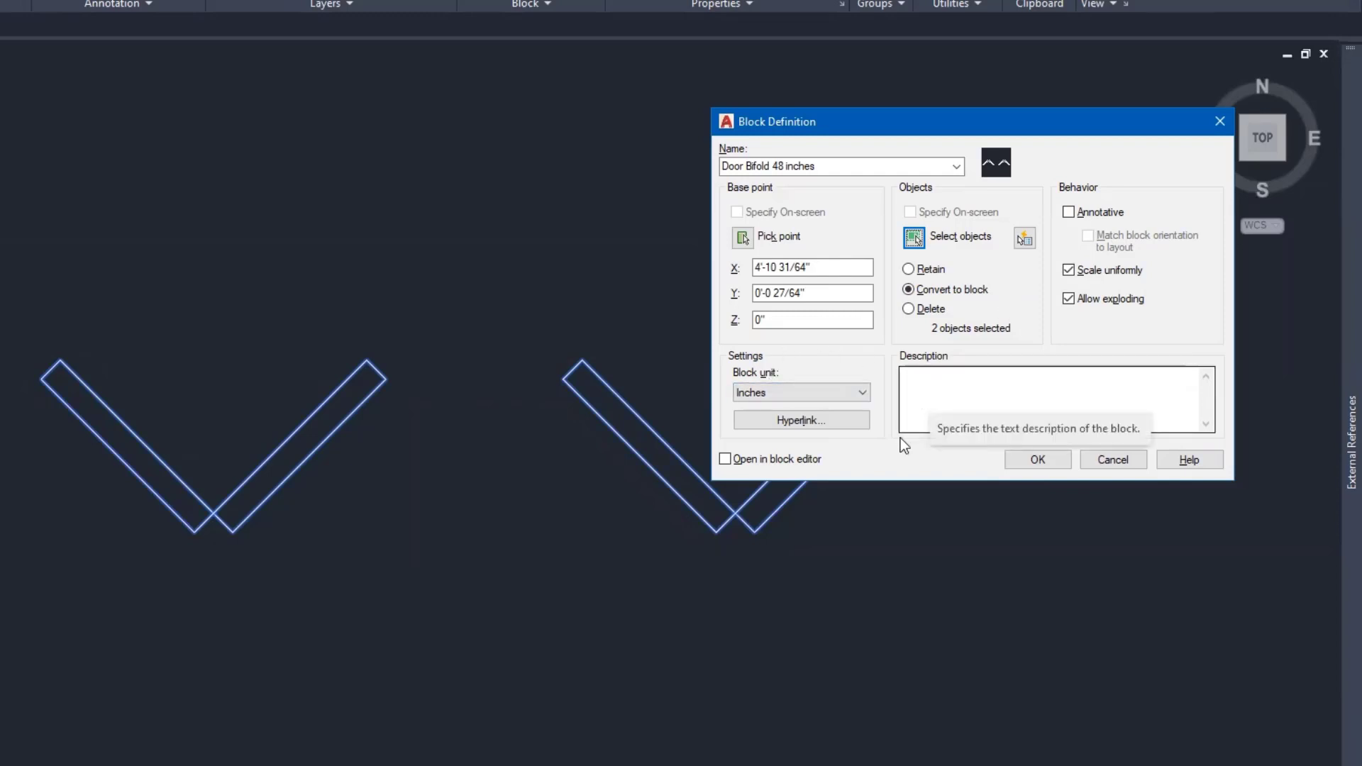
click(1037, 459)
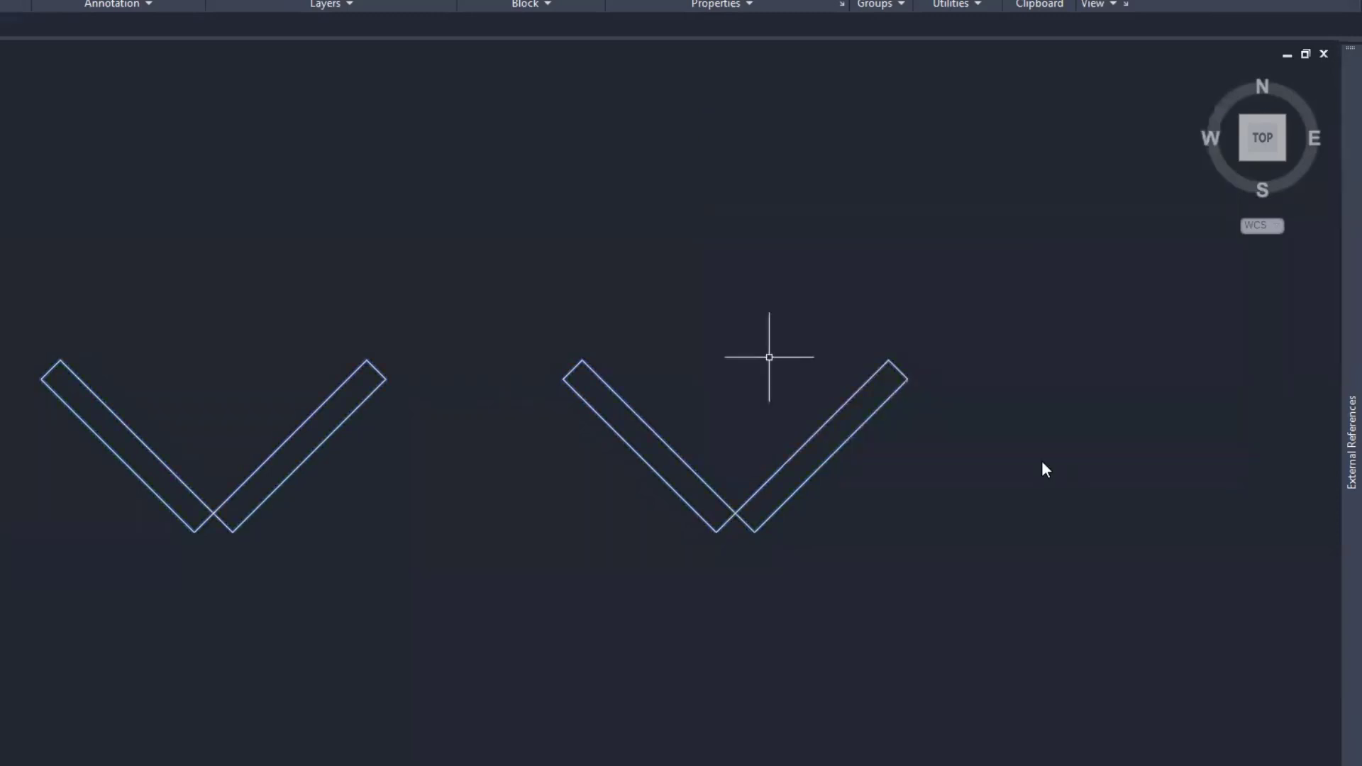
Step: Start a block definition named "Door Sliding 72 inches" with its base point at the sliding door's lower-left corner
scroll(496, 539, down, 2)
mouse_move(365, 644)
middle_down()
mouse_move(693, 456)
mouse_move(945, 244)
middle_up()
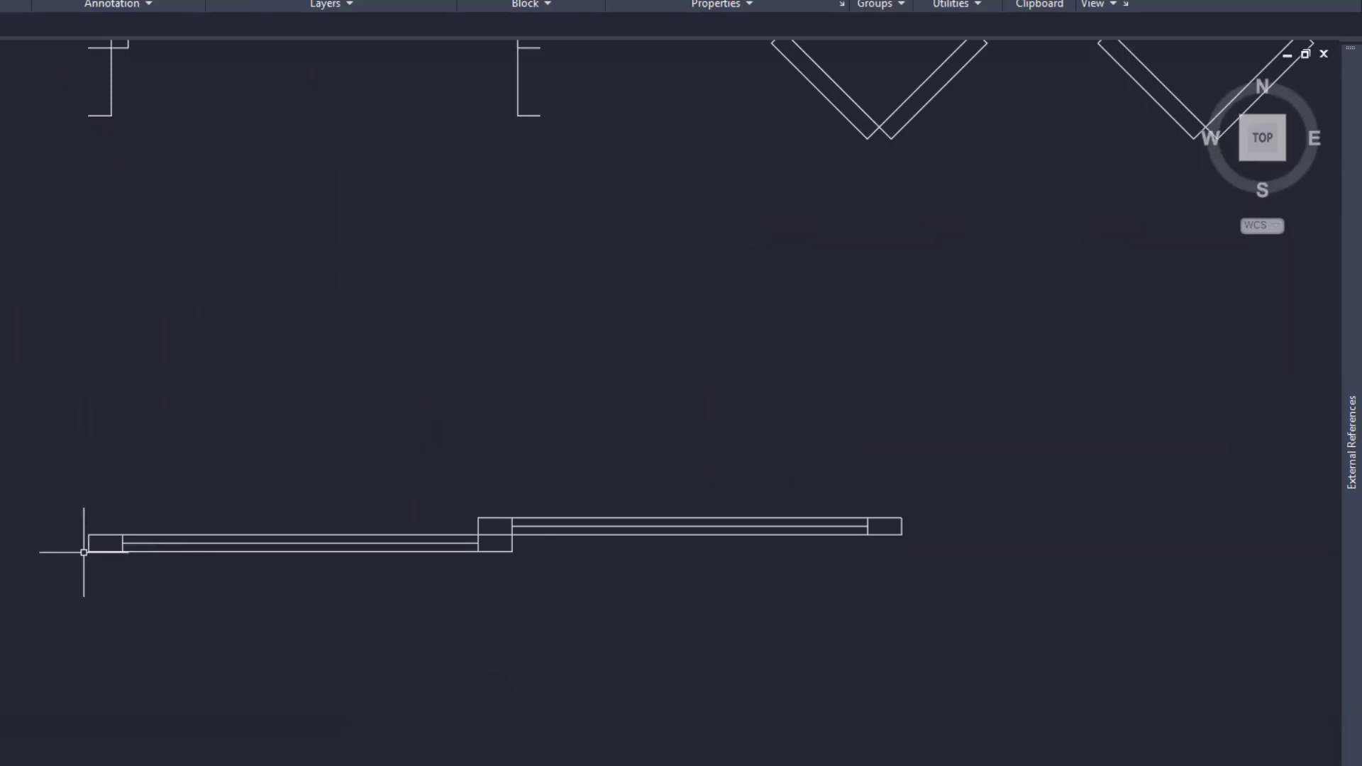
middle_drag(215, 371, 247, 466)
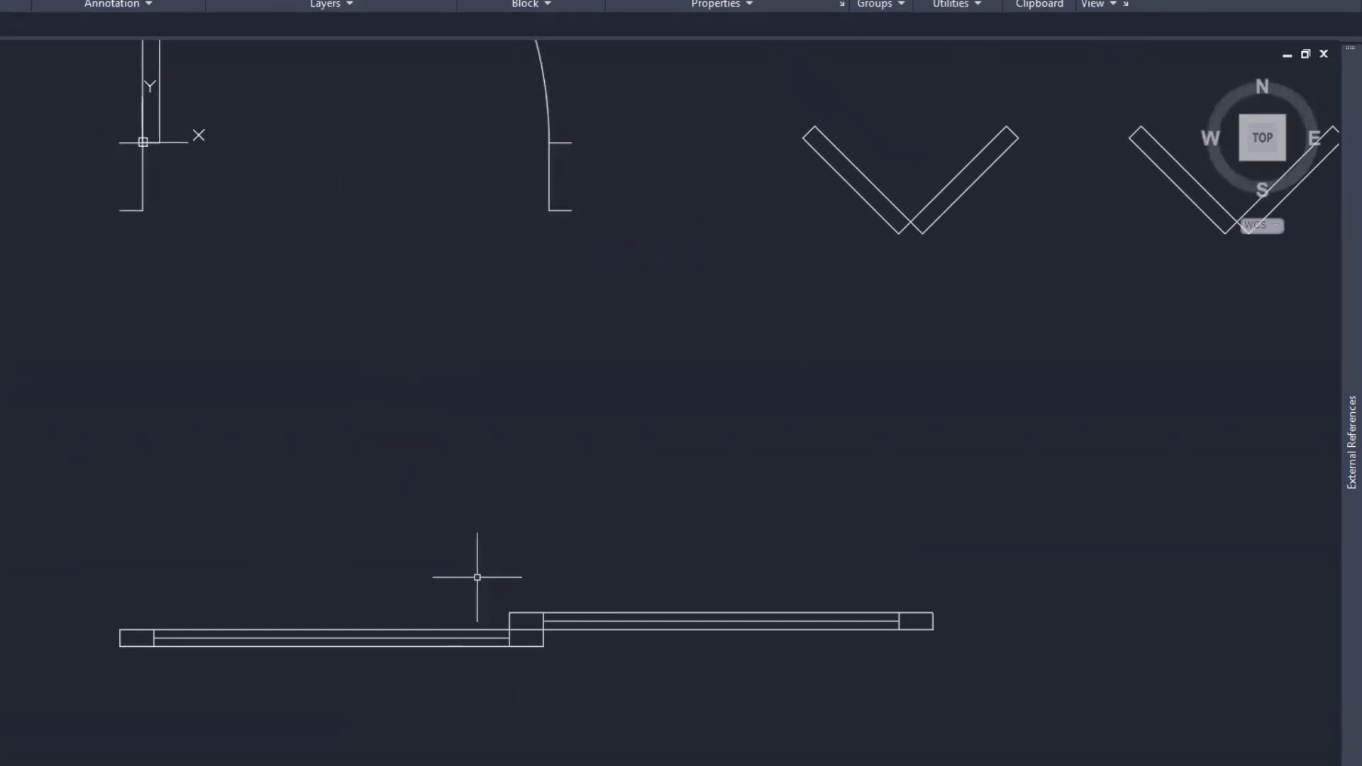
text(b)
key(Return)
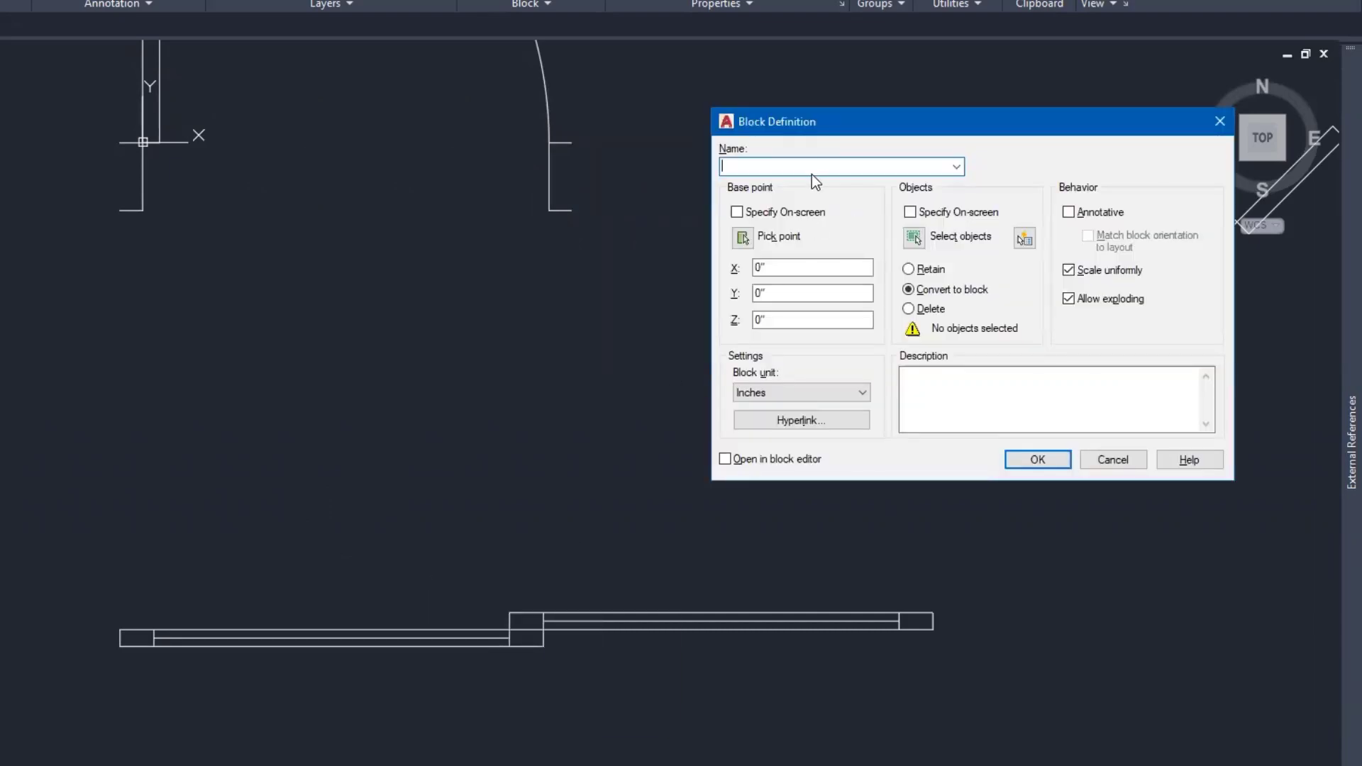
click(956, 167)
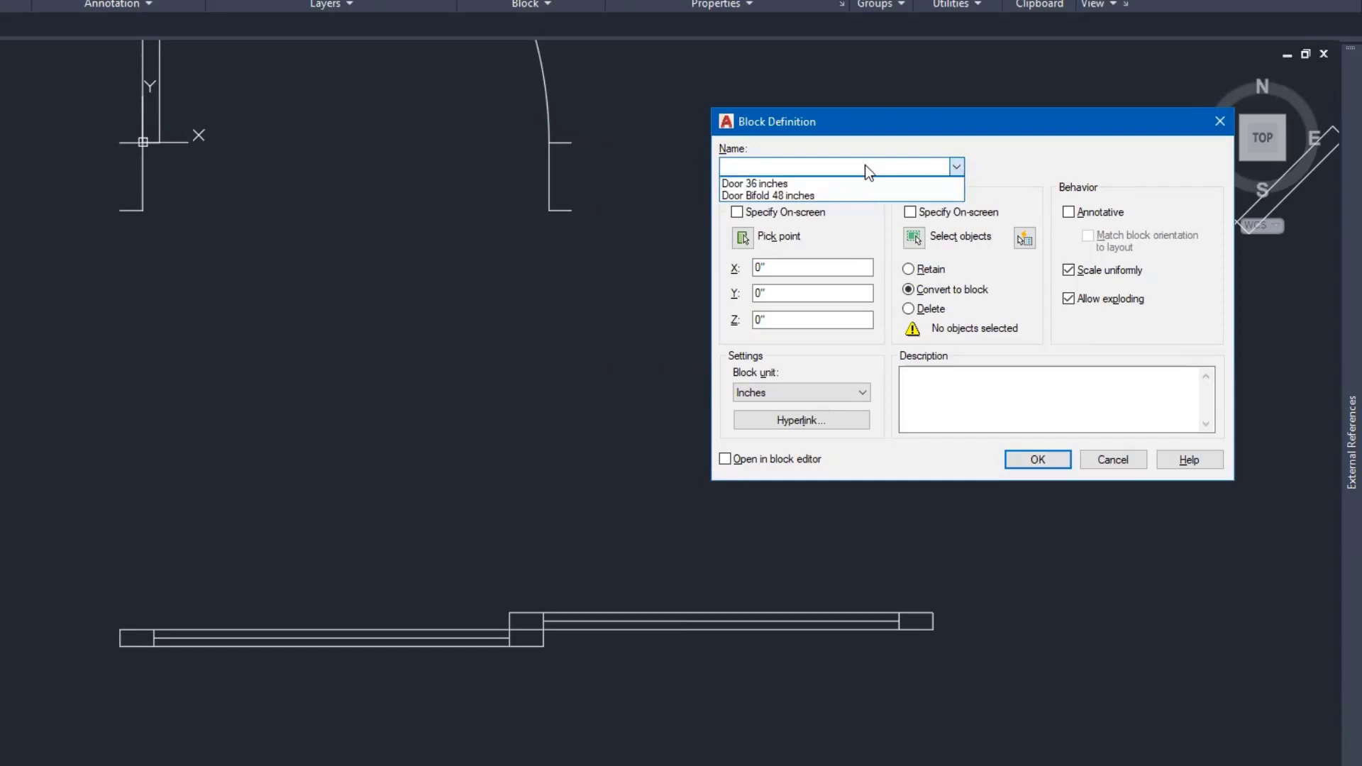
text(Door Sliding 72 inches)
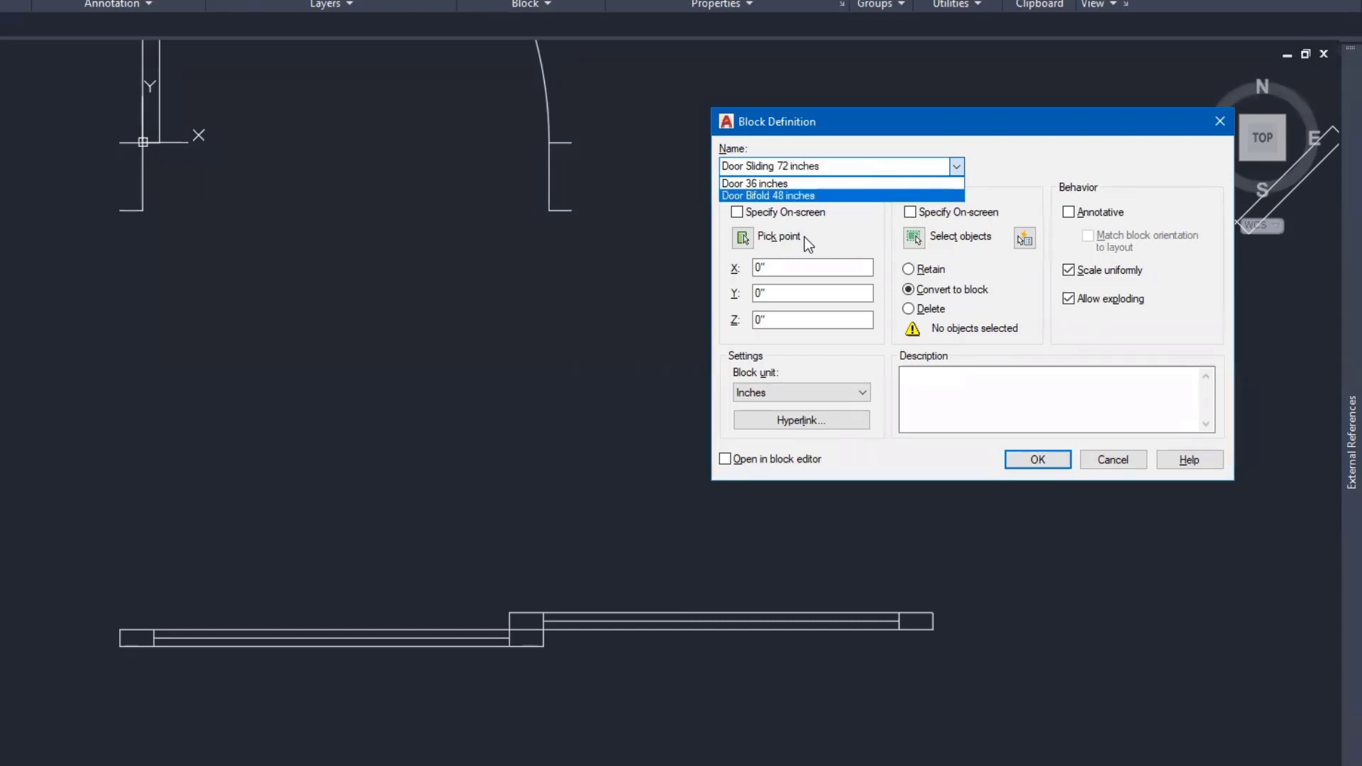
click(742, 239)
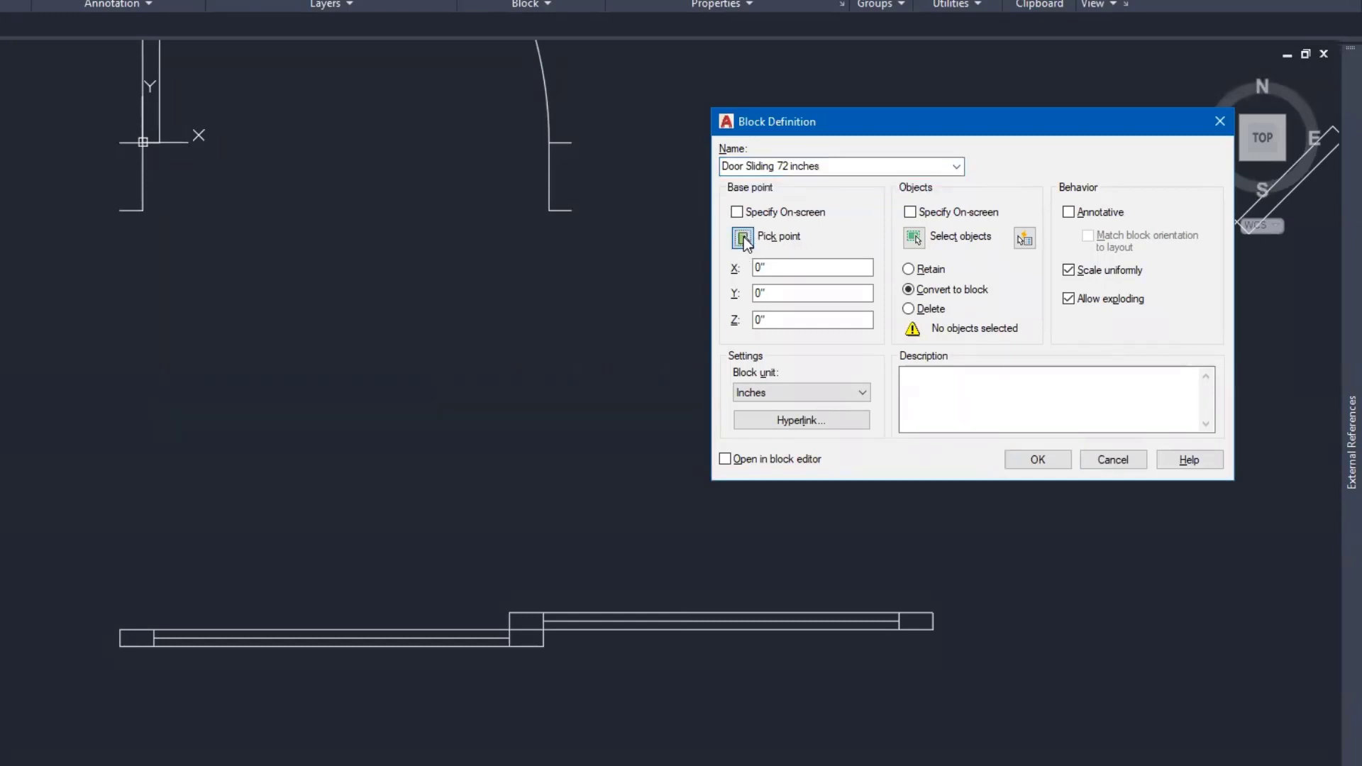
click(743, 238)
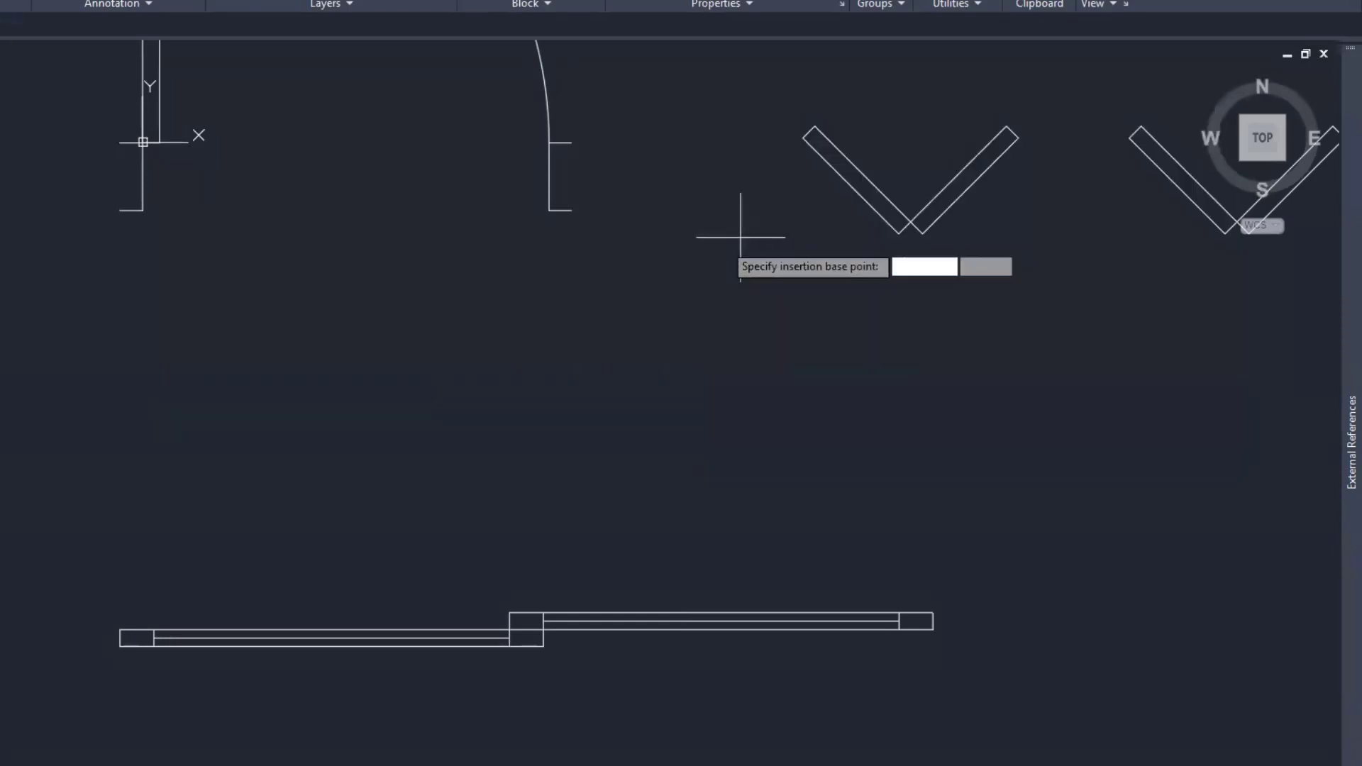
click(119, 646)
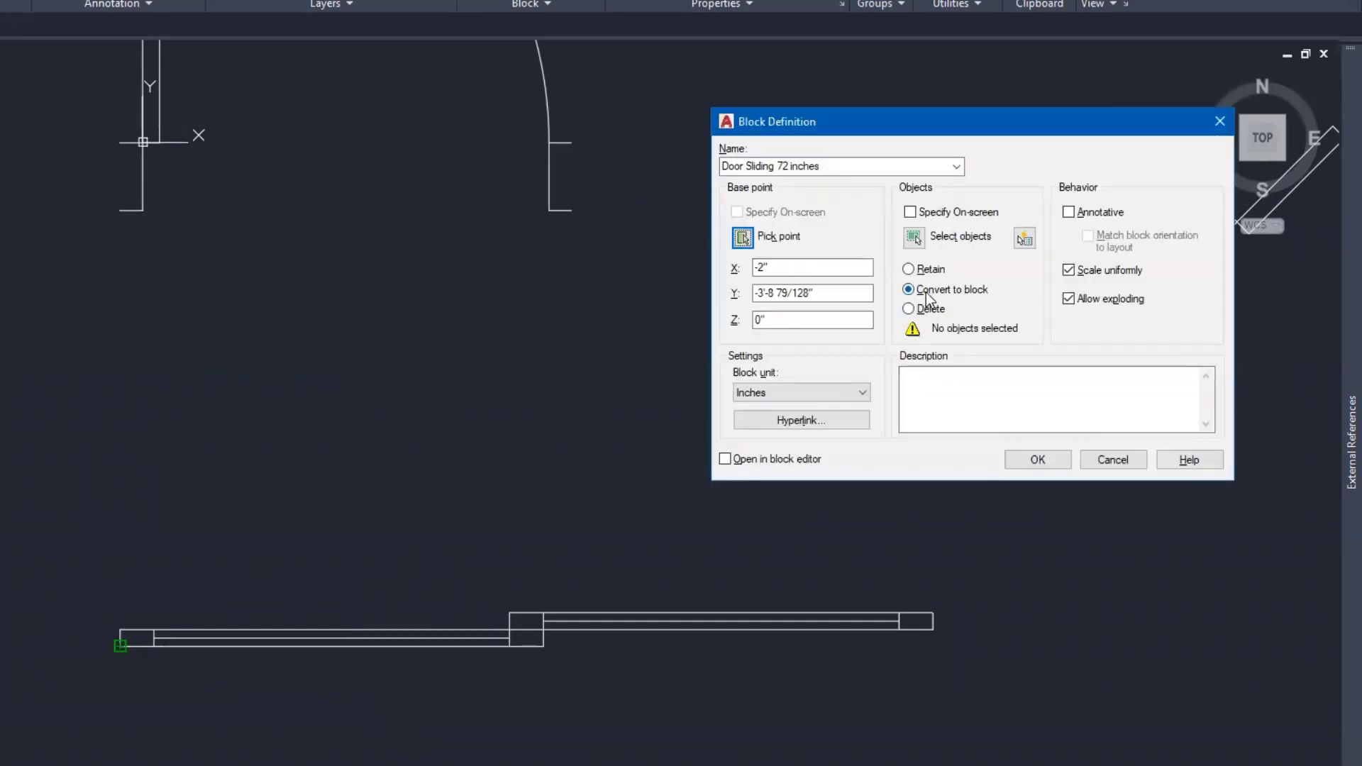
Step: Select all of the sliding door's linework as the block's objects, convert it to a block and create the definition
click(913, 236)
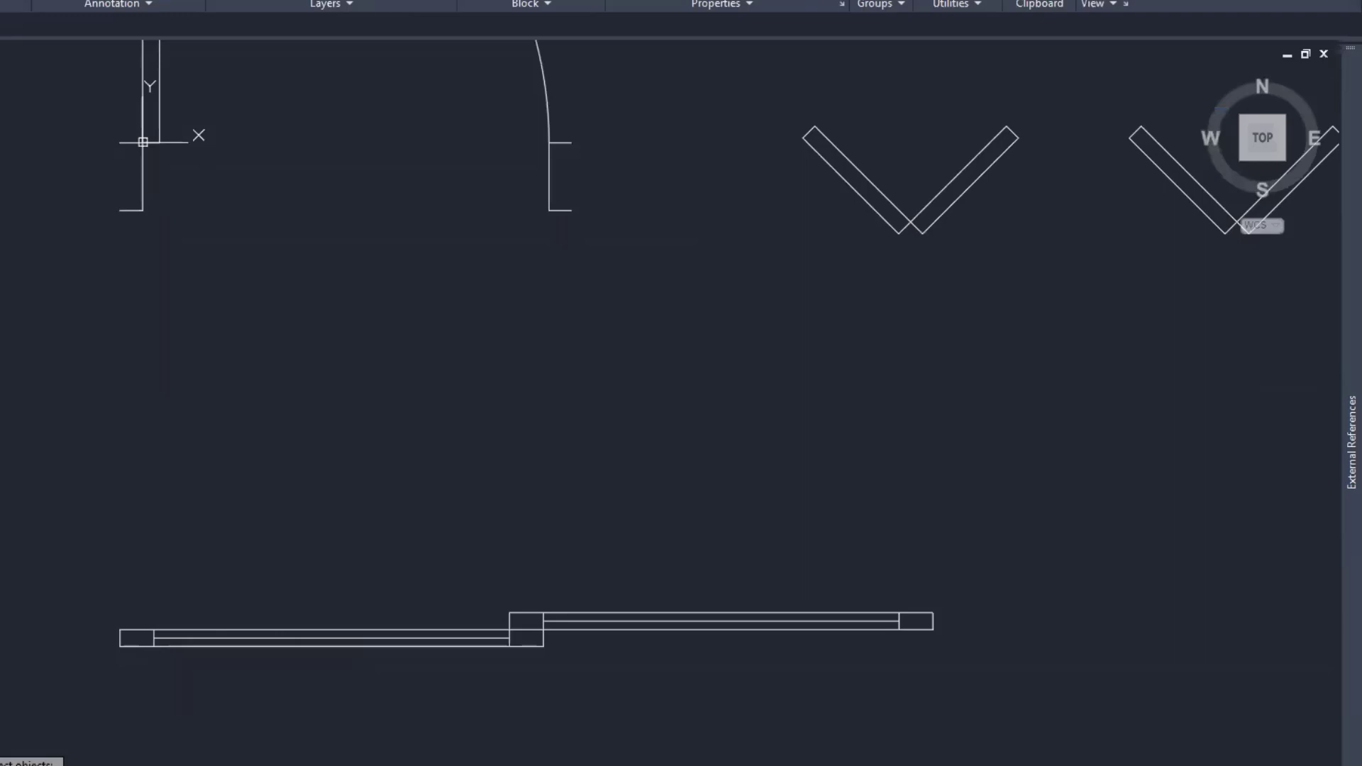
click(36, 674)
click(1003, 553)
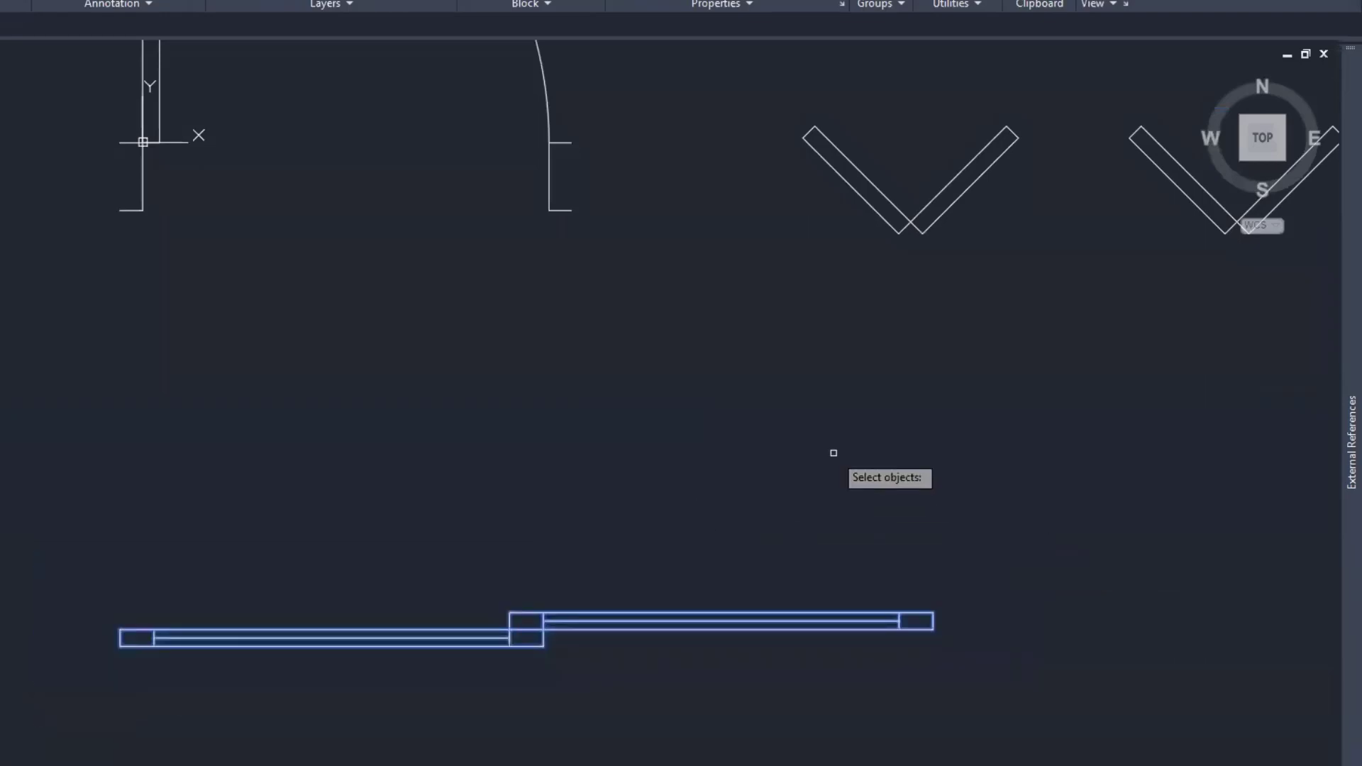
key(Return)
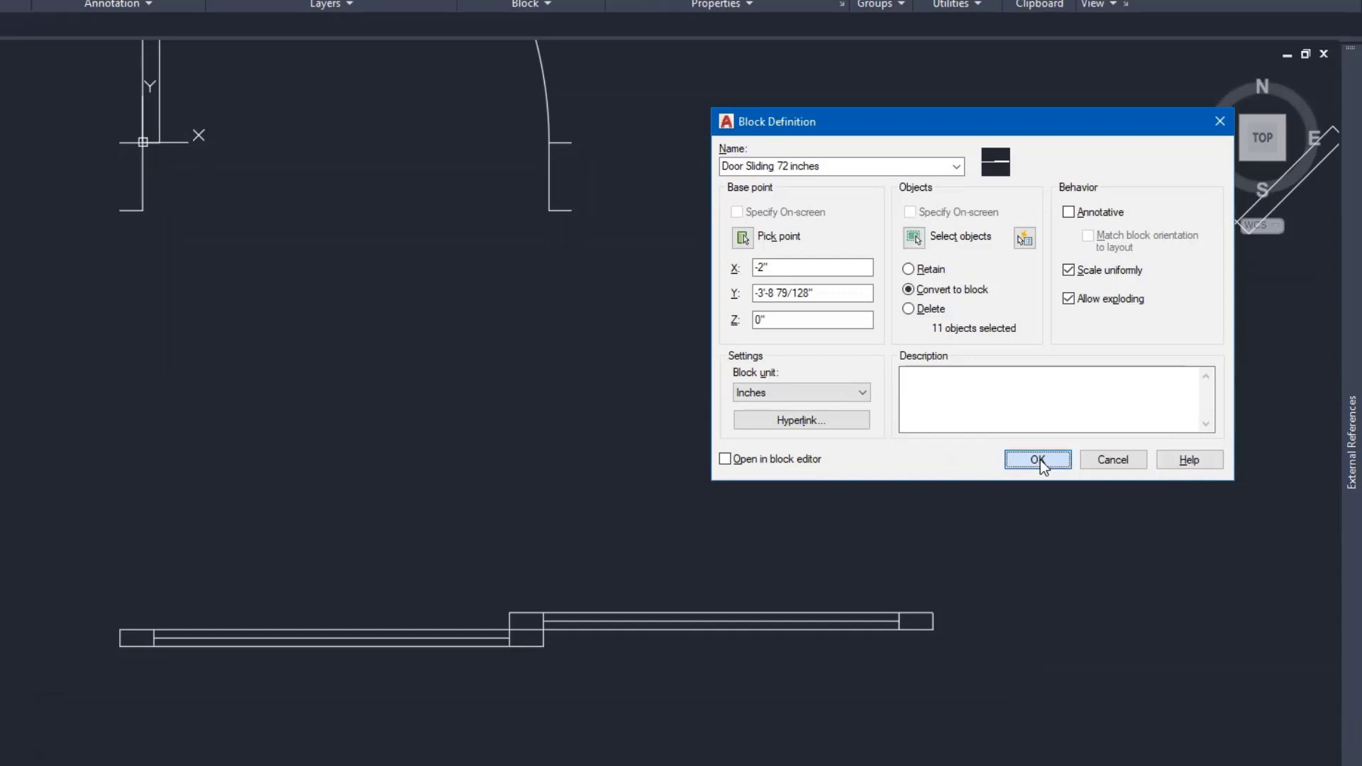
click(1038, 459)
Step: Check the drawing's gallery of insertable blocks for the three door definitions and save the Doors drawing
scroll(659, 455, down, 3)
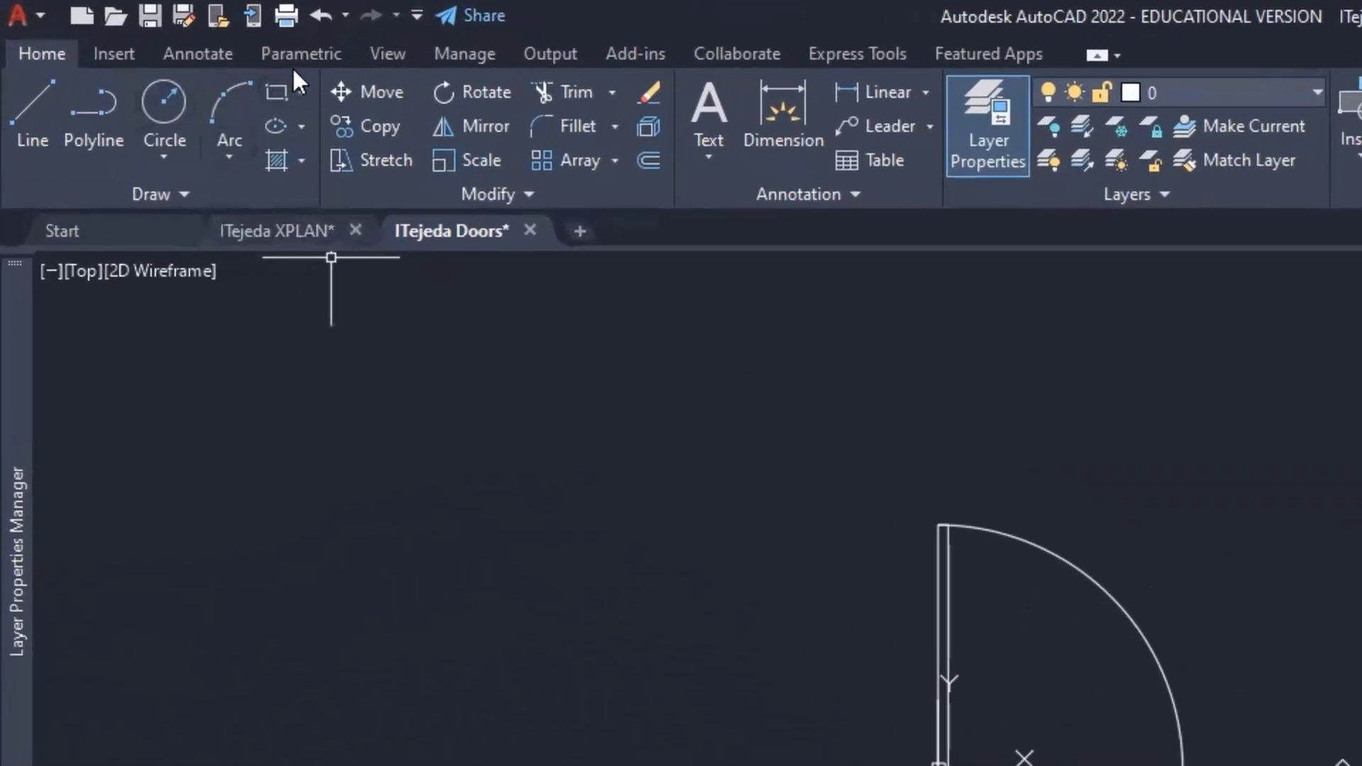
click(120, 57)
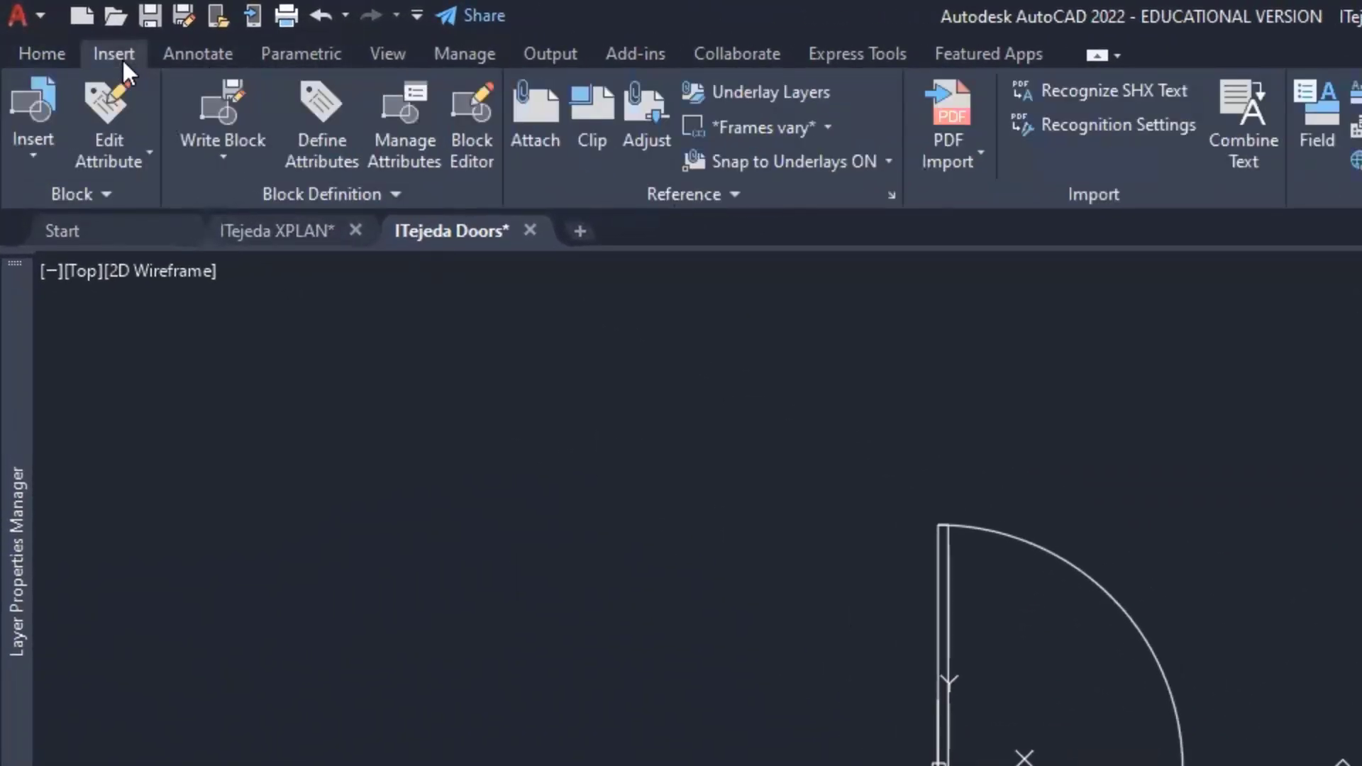
click(48, 160)
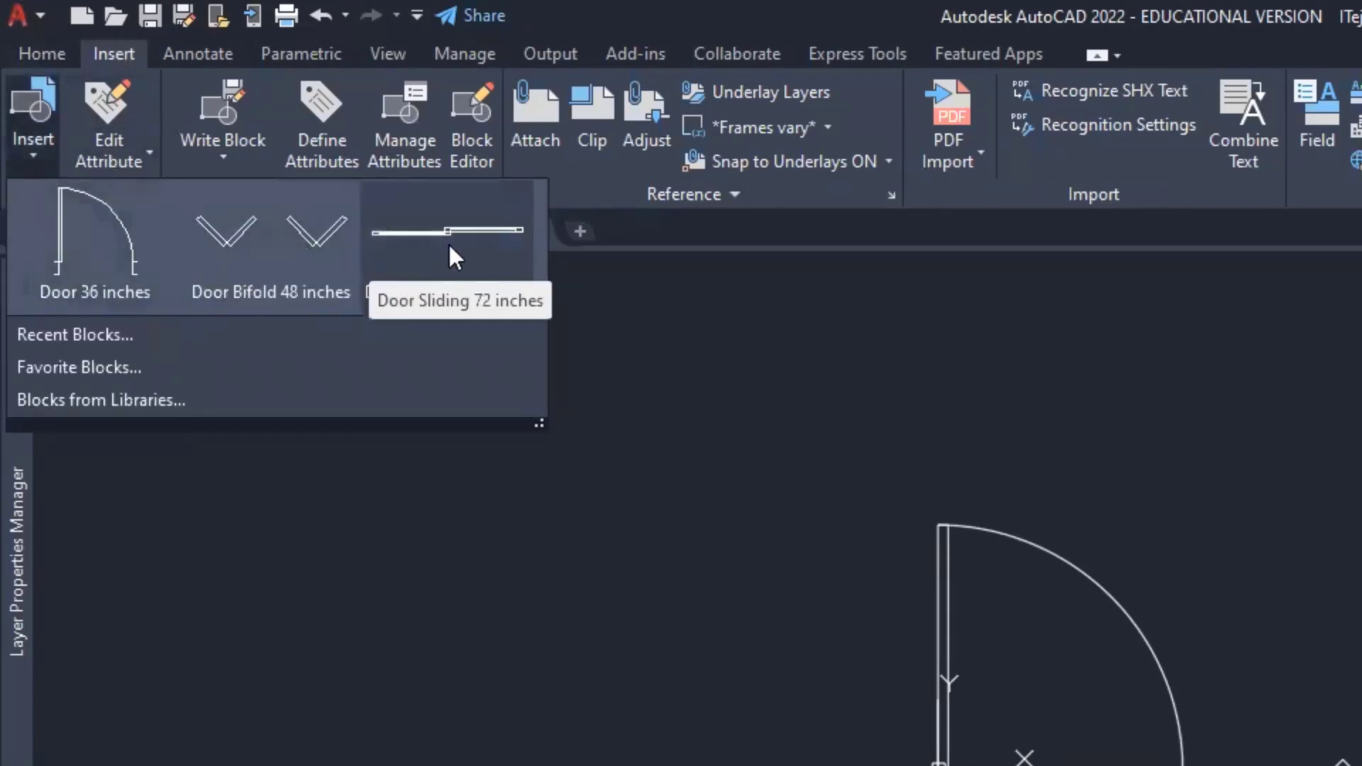
click(671, 284)
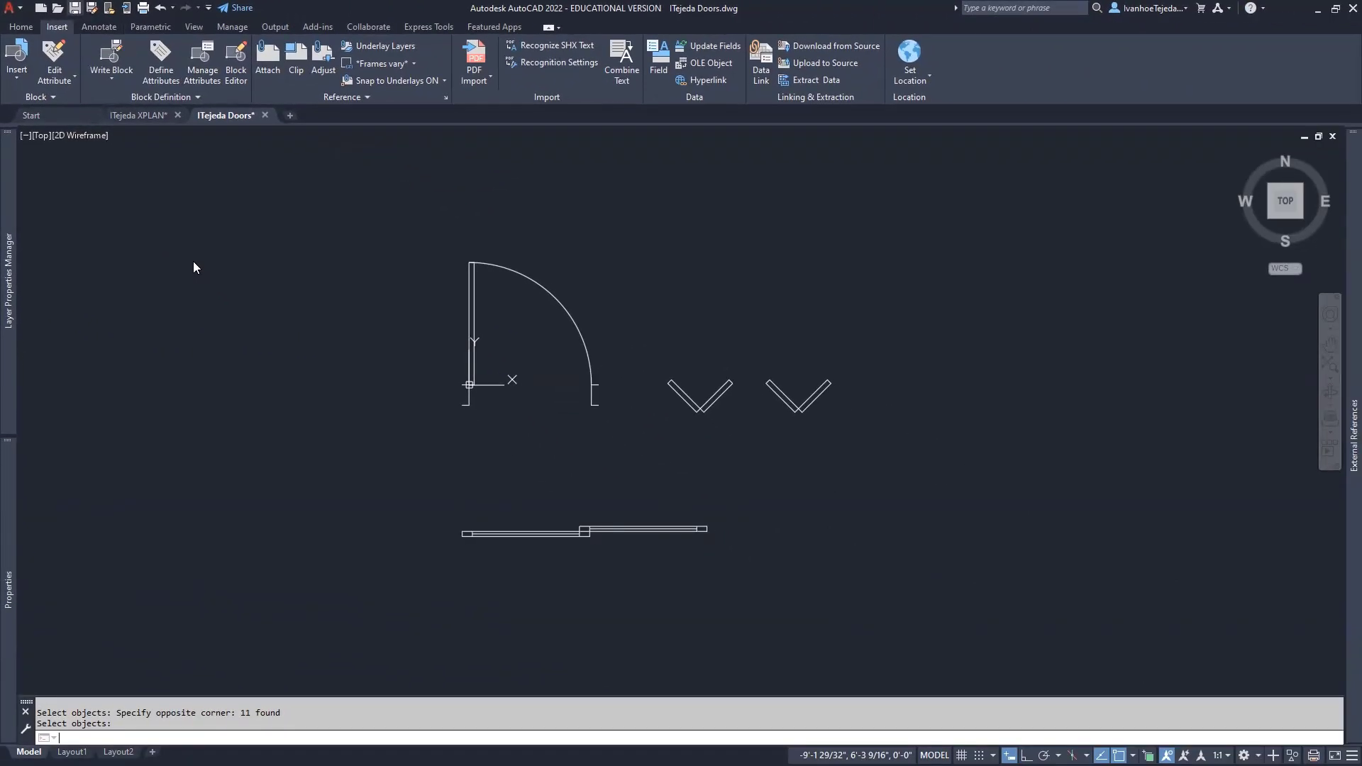
key(ctrl+s)
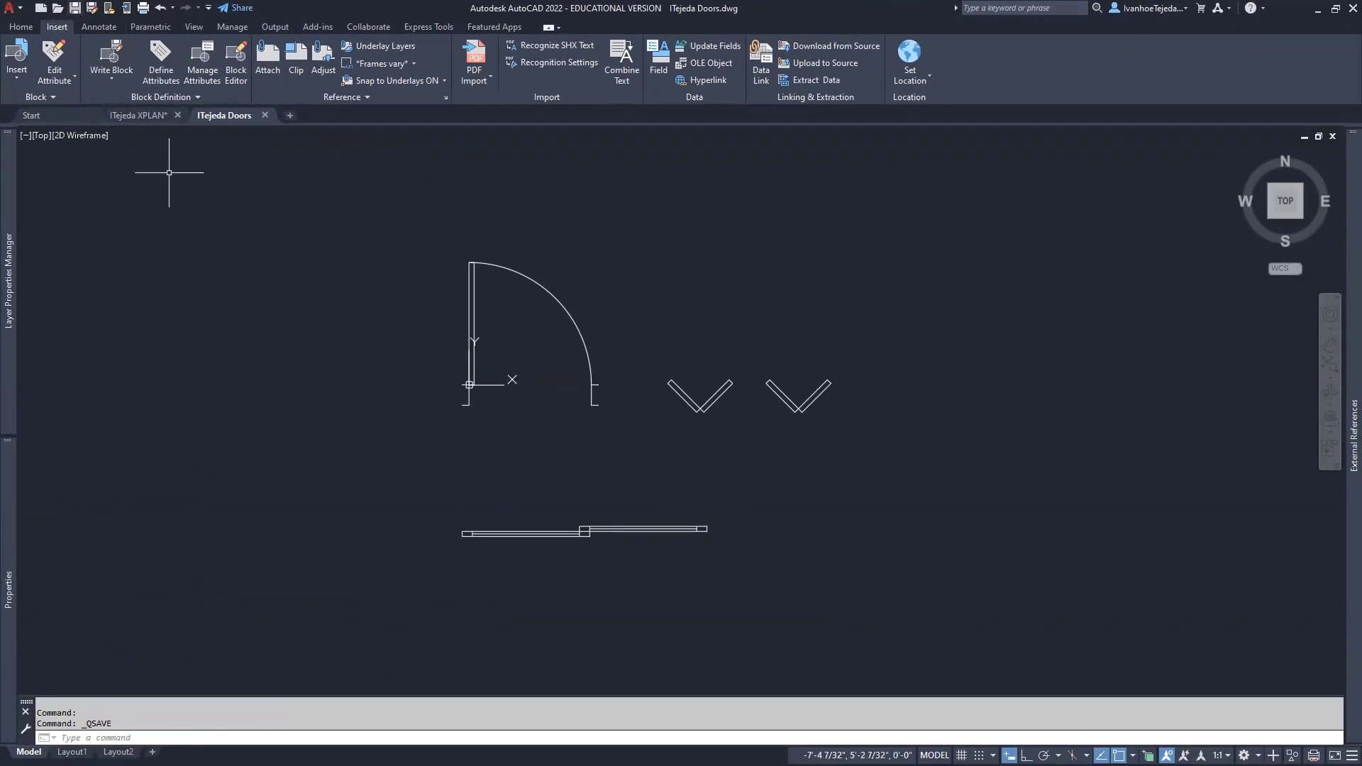
Step: Switch to the XPLAN drawing and load the Doors drawing file from the Arch 170 folder as the block library
click(139, 115)
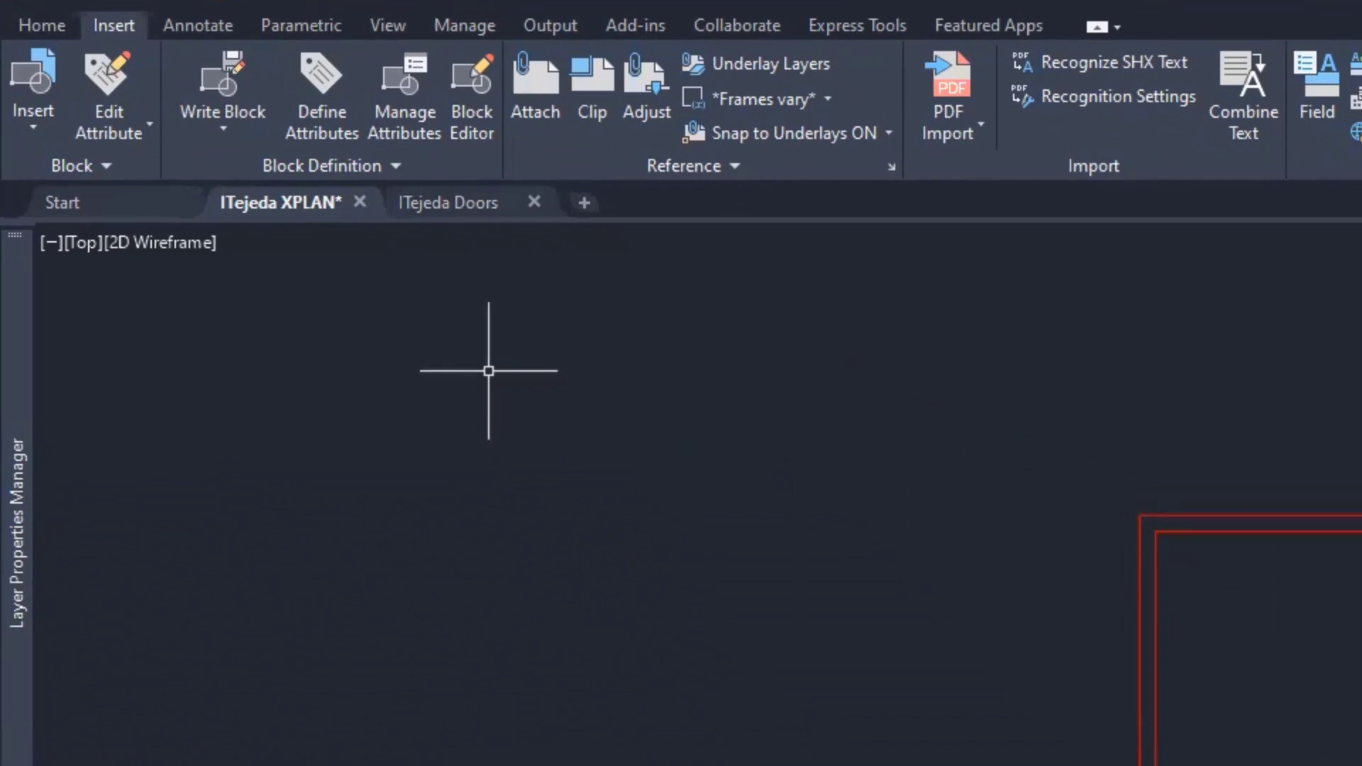
click(36, 127)
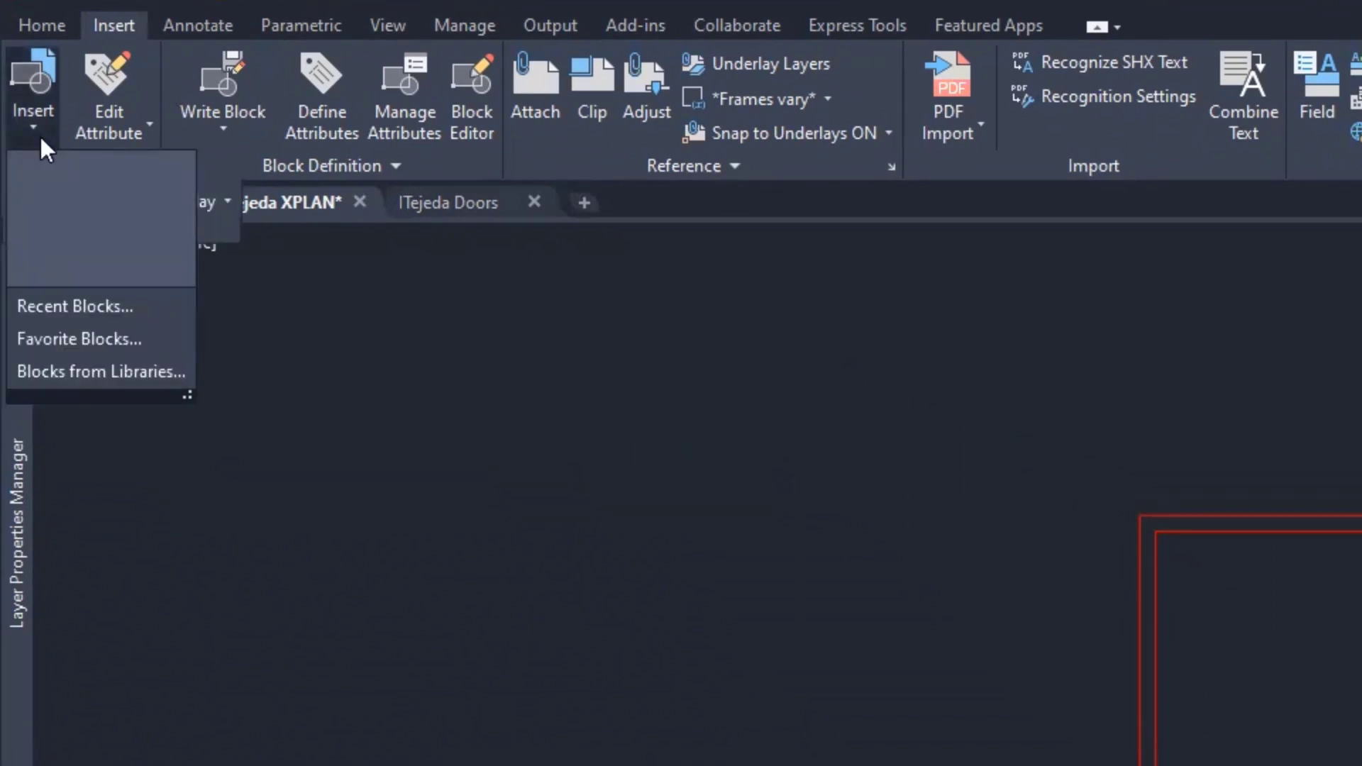
click(79, 369)
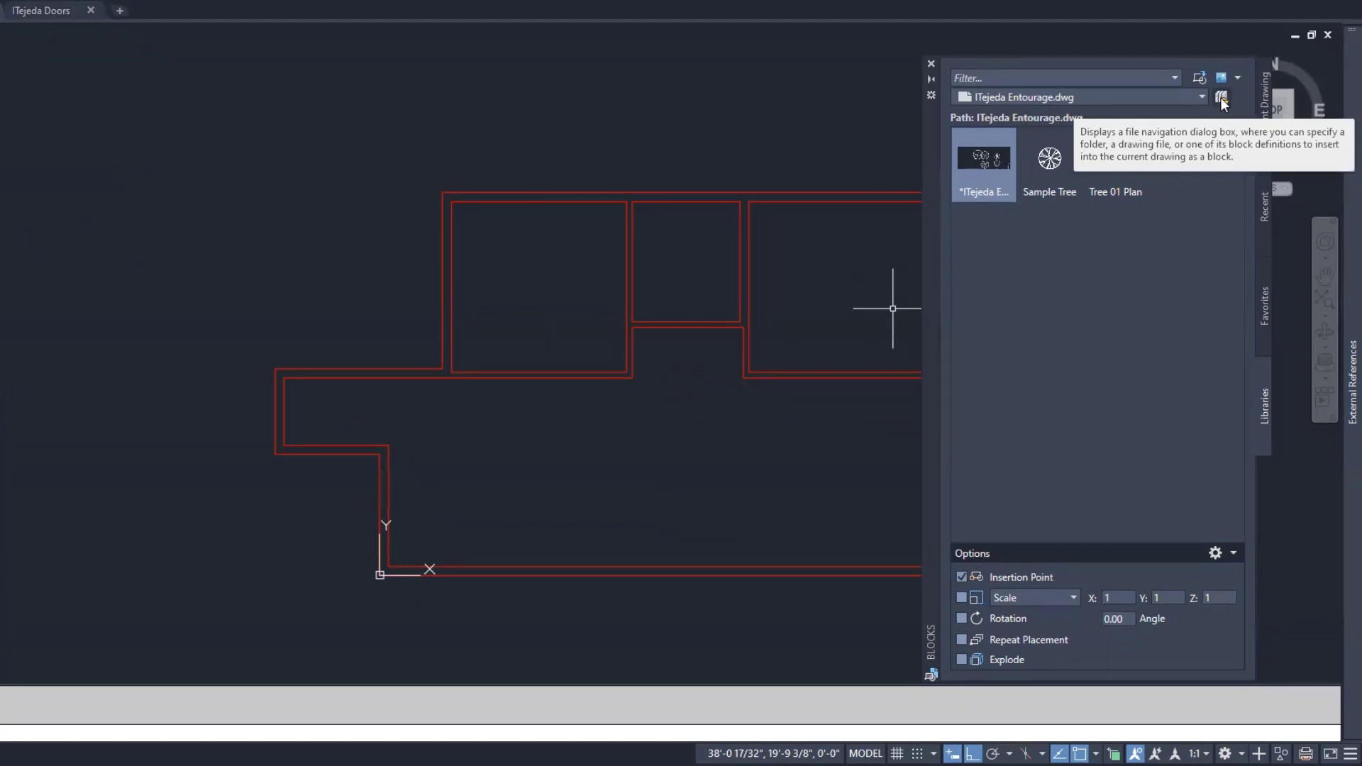
click(1221, 100)
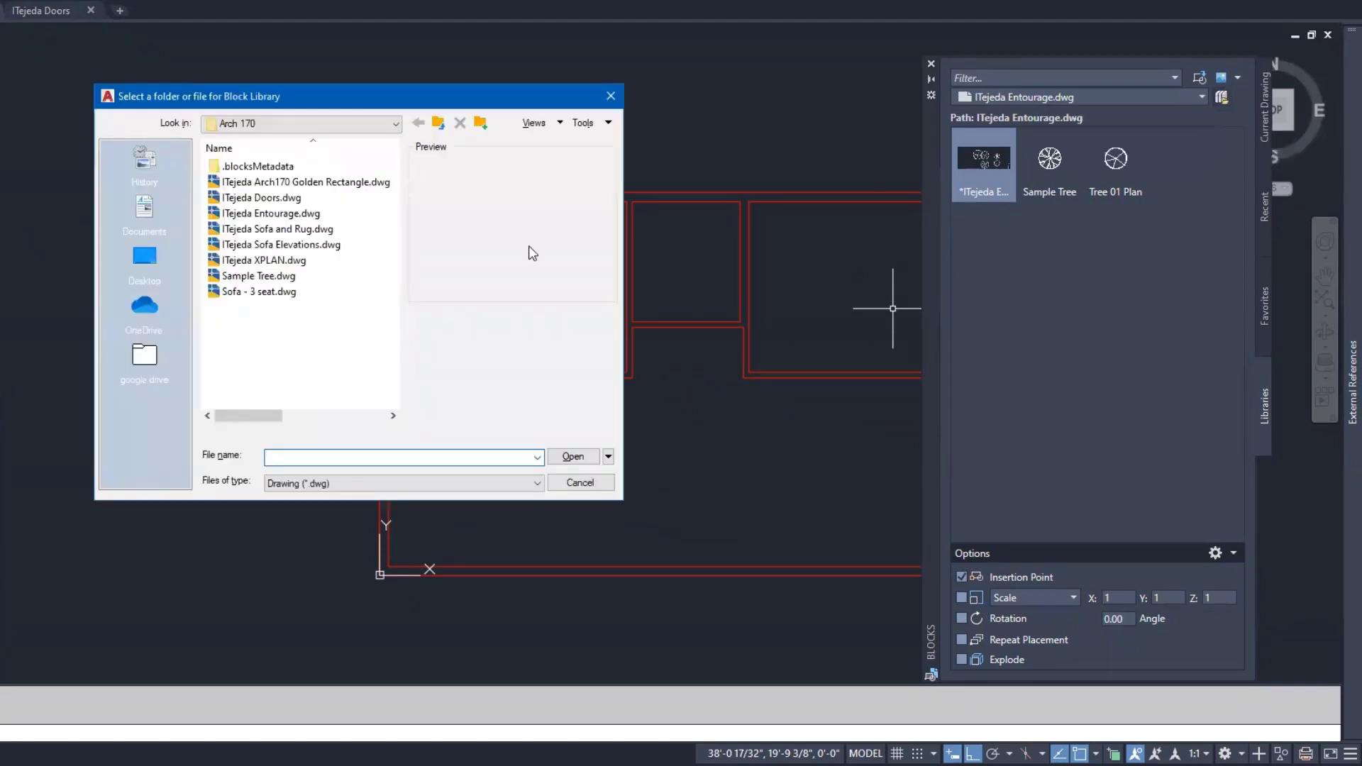
click(283, 199)
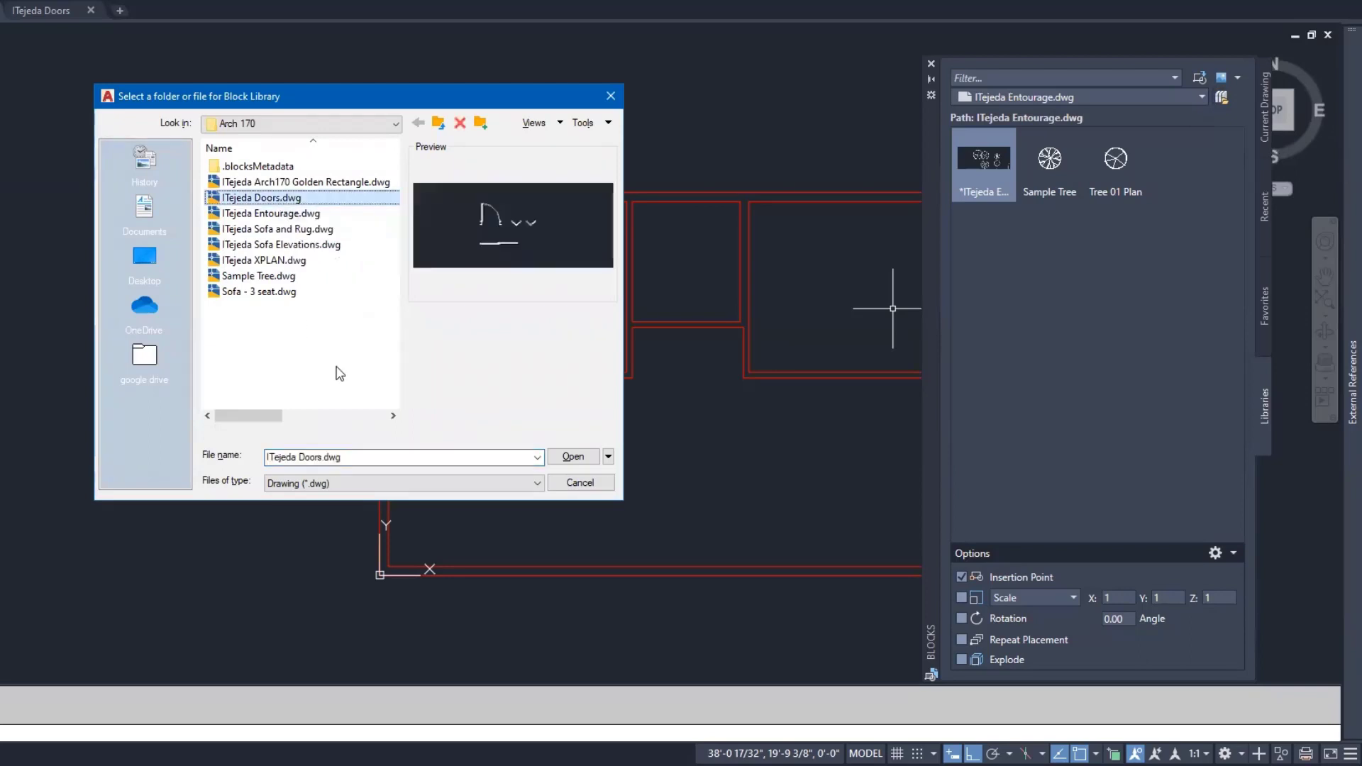
click(572, 457)
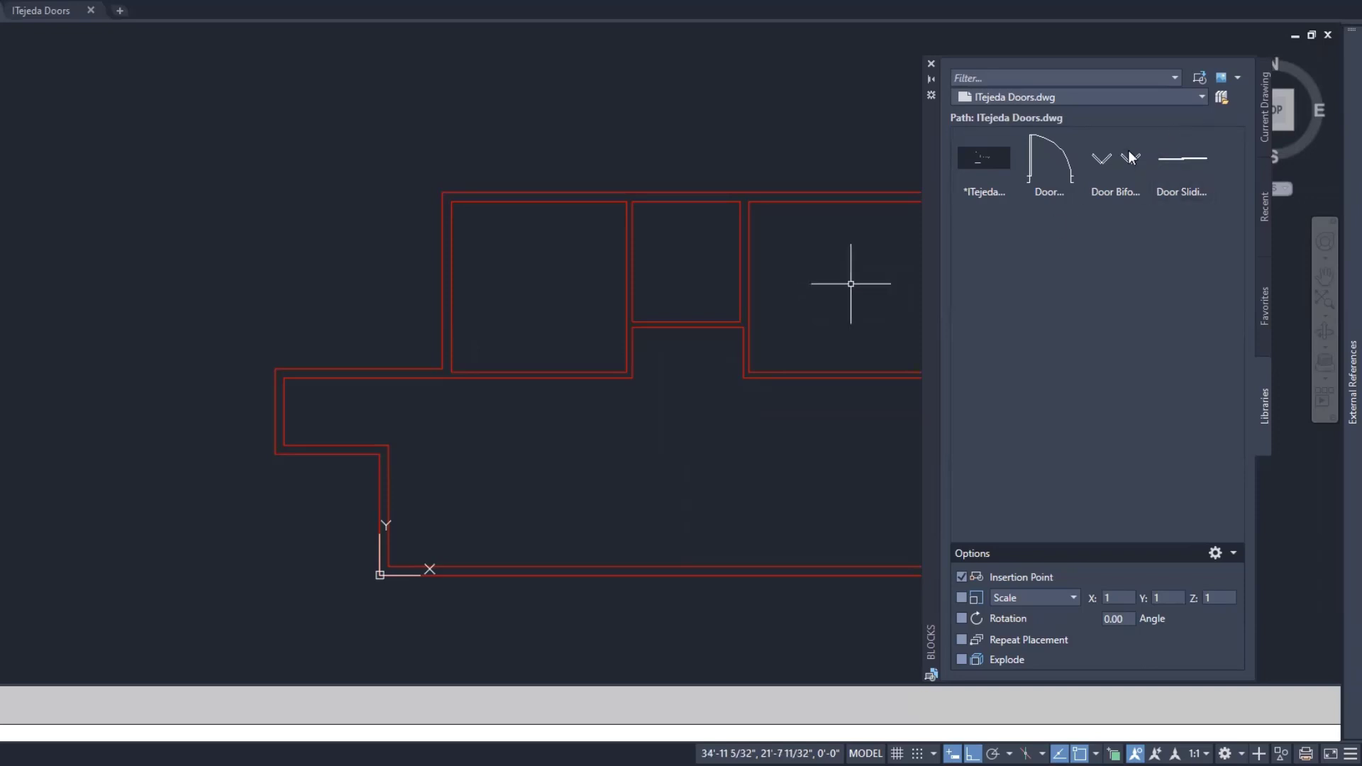
Step: Insert the "Door 36 inches" block outside the plan, just below the lower-left entry wall, and collapse the block library
mouse_move(1049, 182)
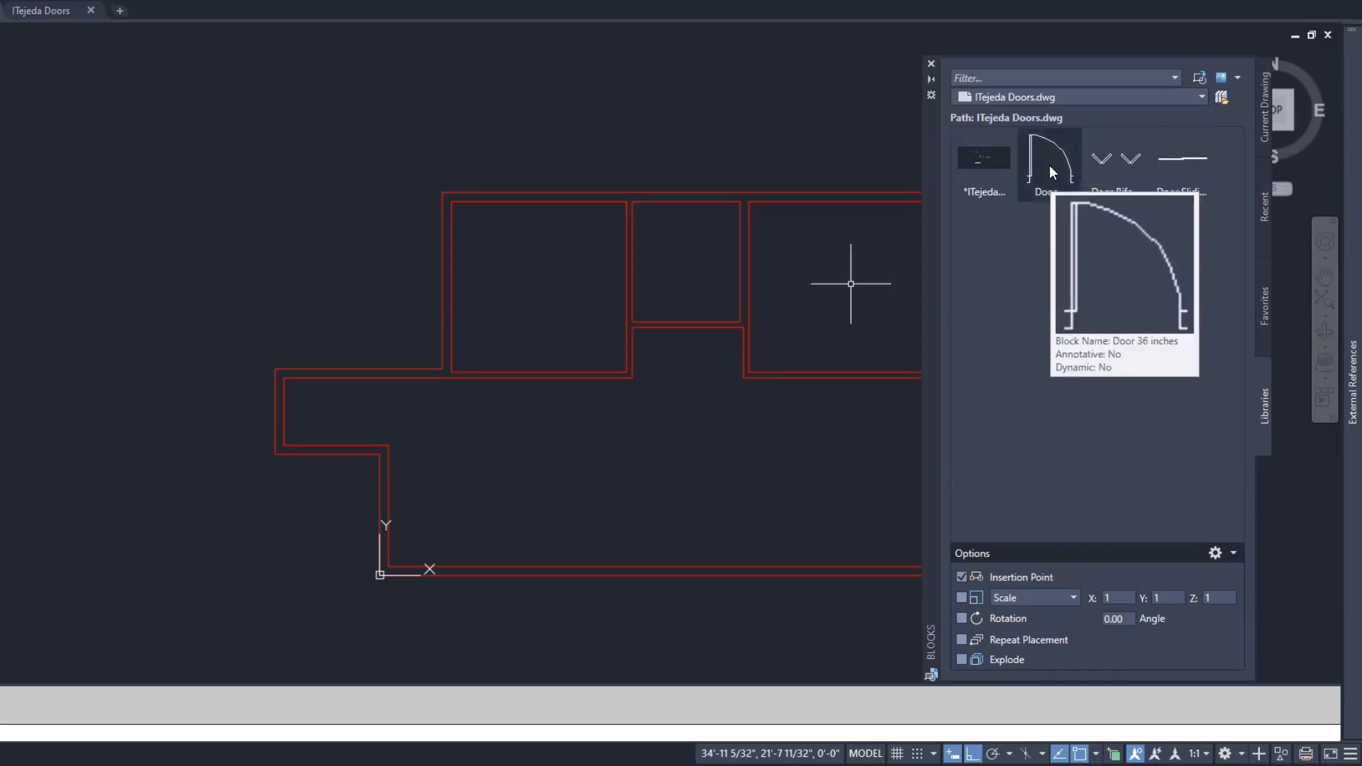
click(1049, 165)
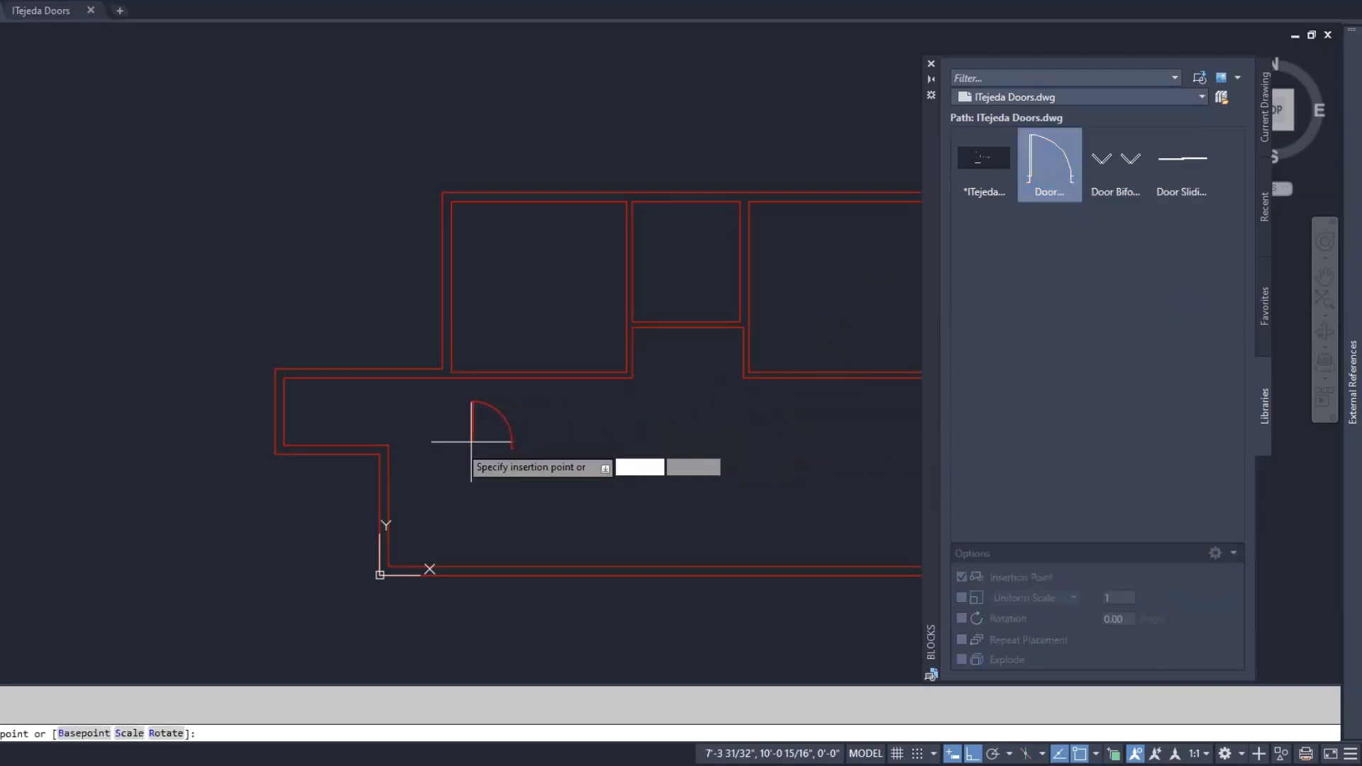
click(313, 508)
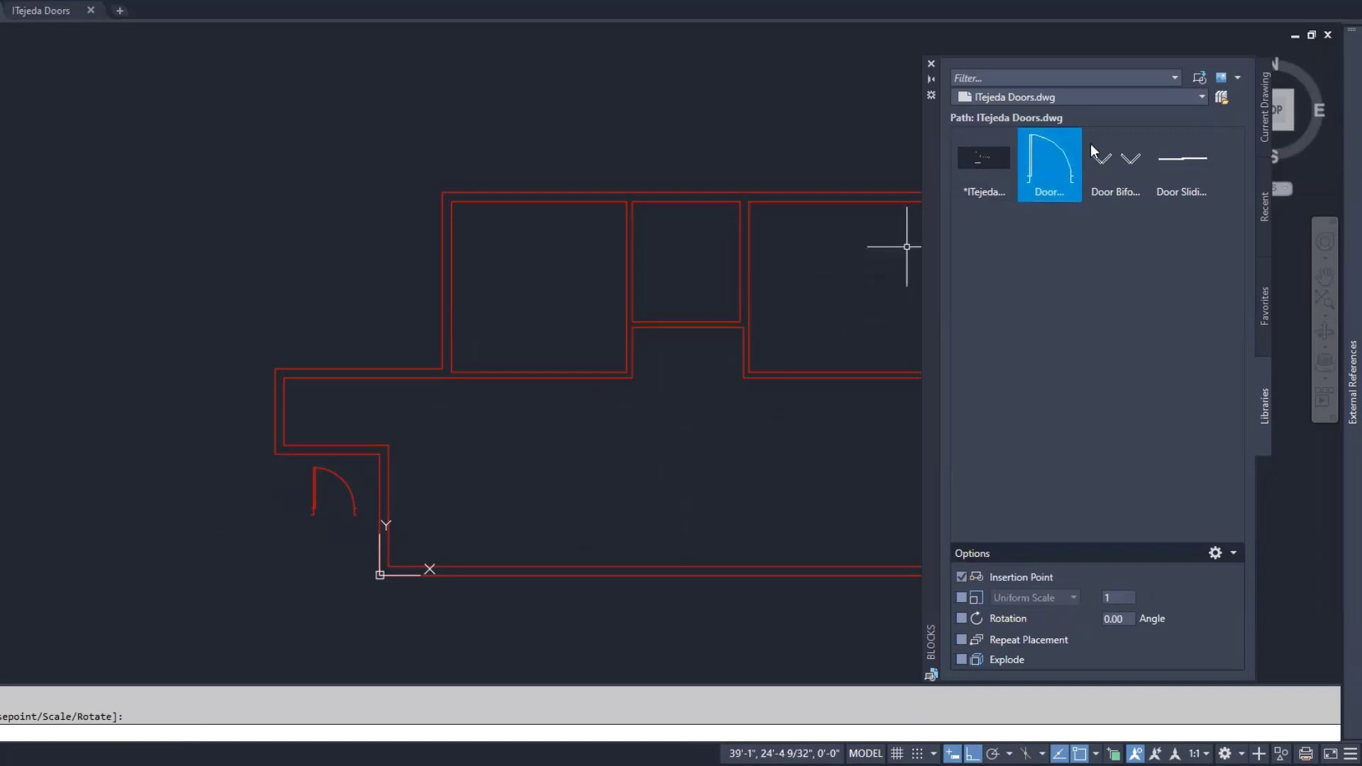
click(931, 80)
mouse_move(923, 124)
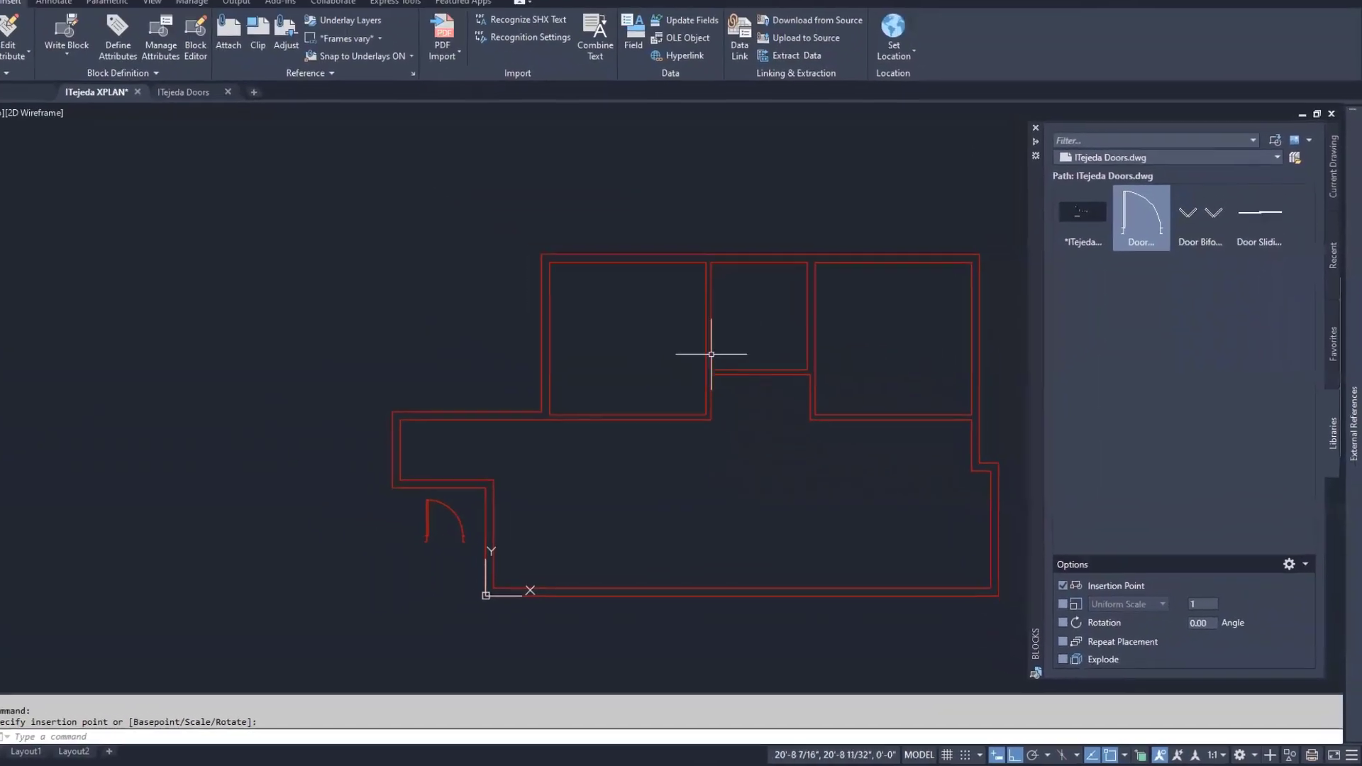
Step: Compare the inserted door with the original door symbols in the Doors drawing, and return to the XPLAN drawing
scroll(421, 544, up, 5)
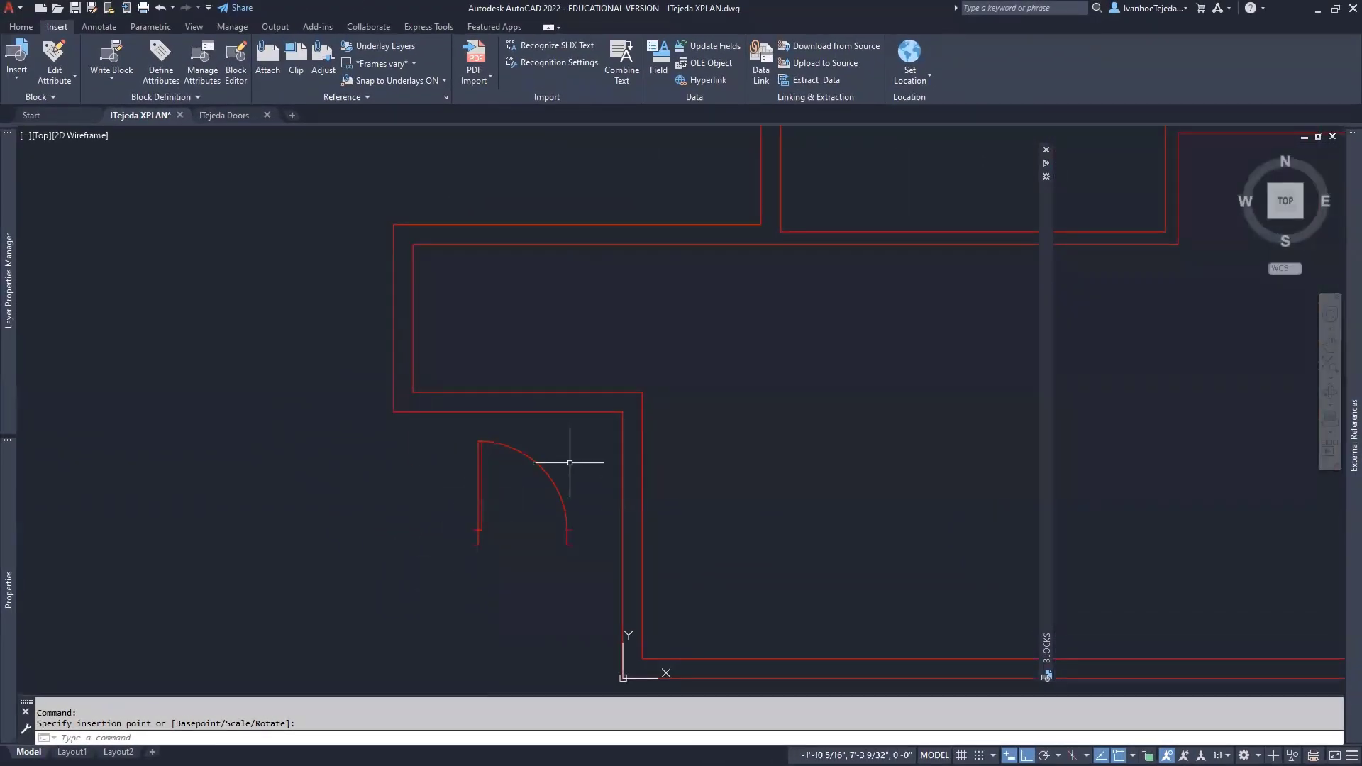
middle_drag(569, 462, 721, 519)
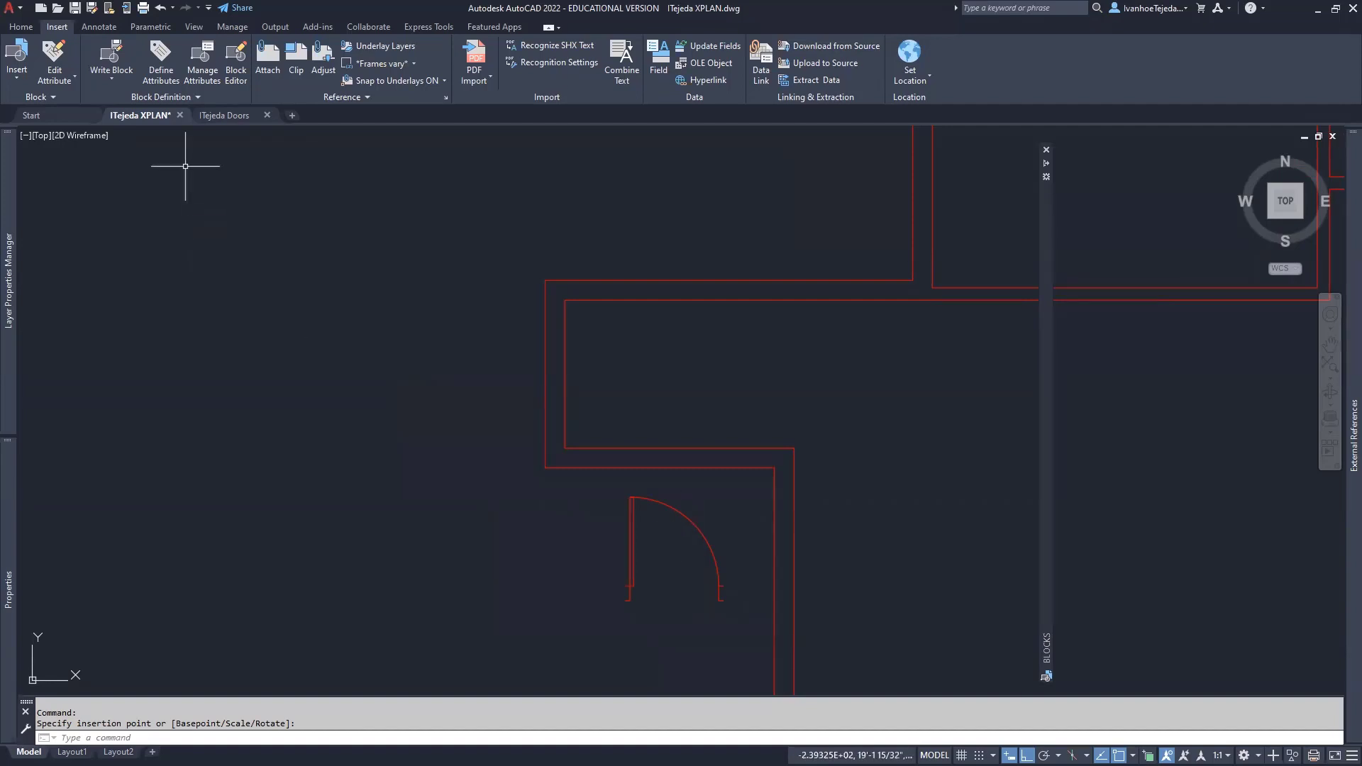
click(224, 116)
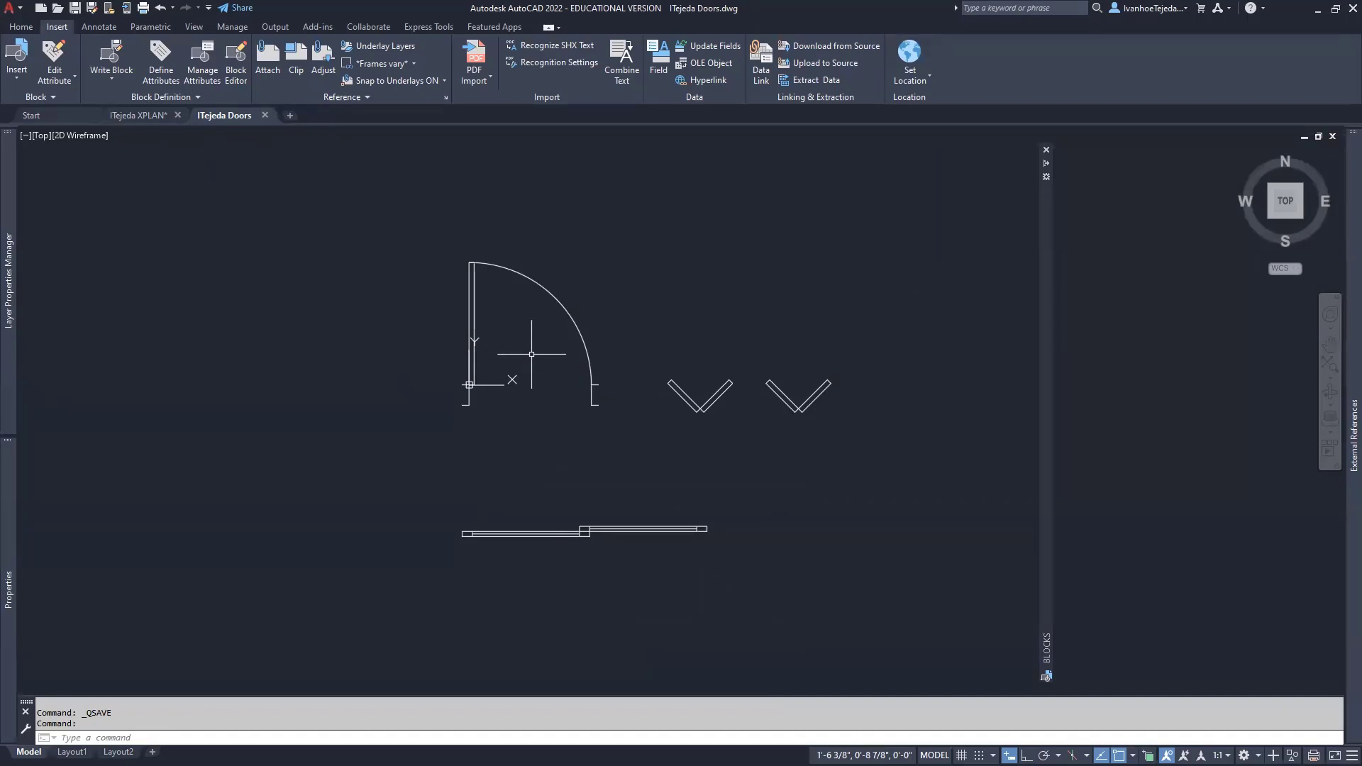
click(144, 117)
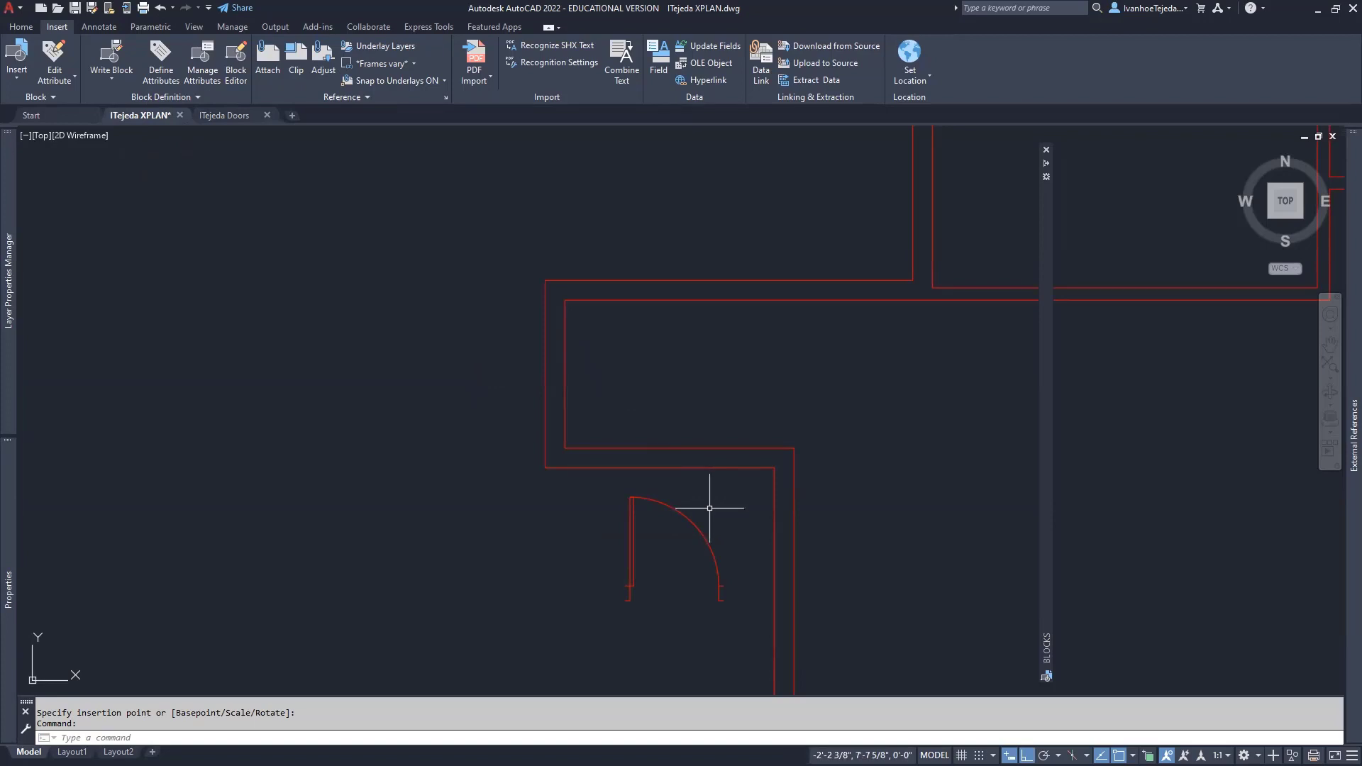
Step: Move the inserted door block onto the APLAN layer and check its layer assignment
click(20, 27)
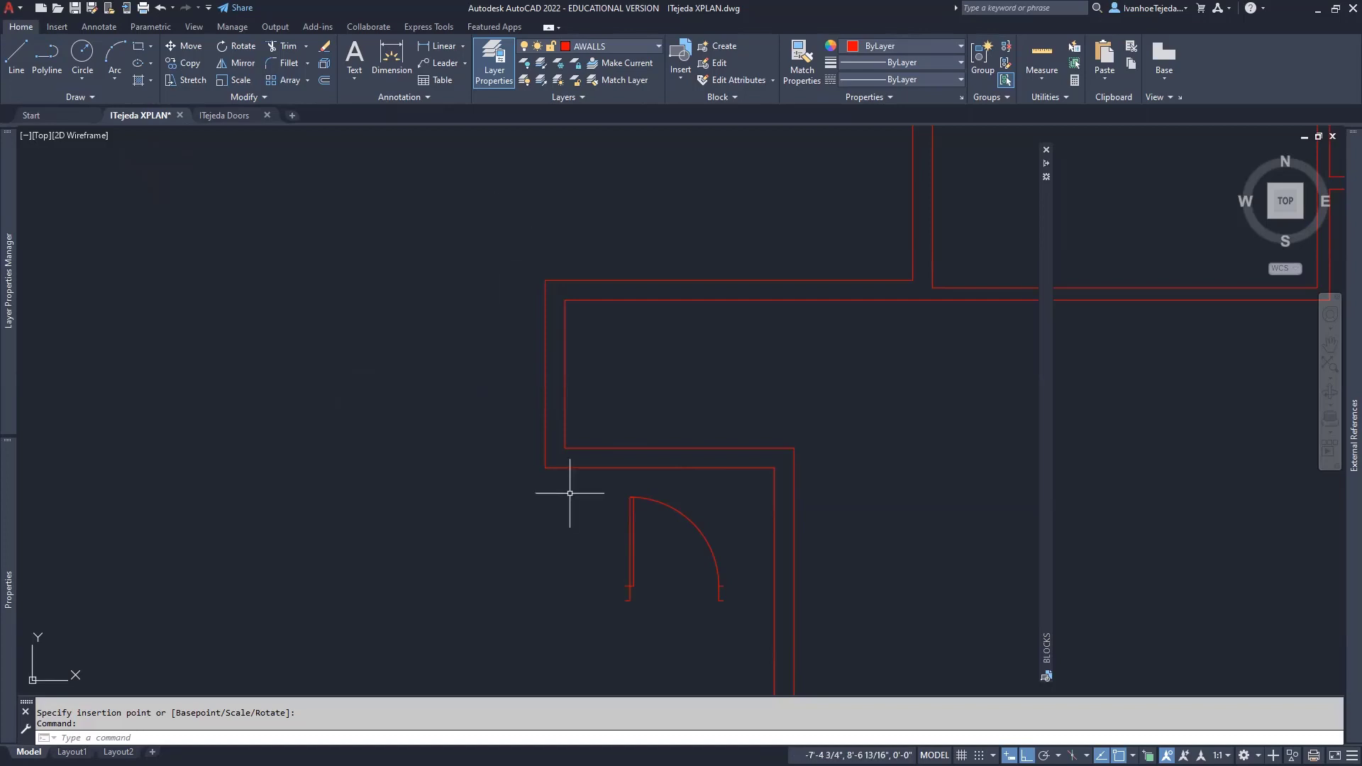
click(674, 510)
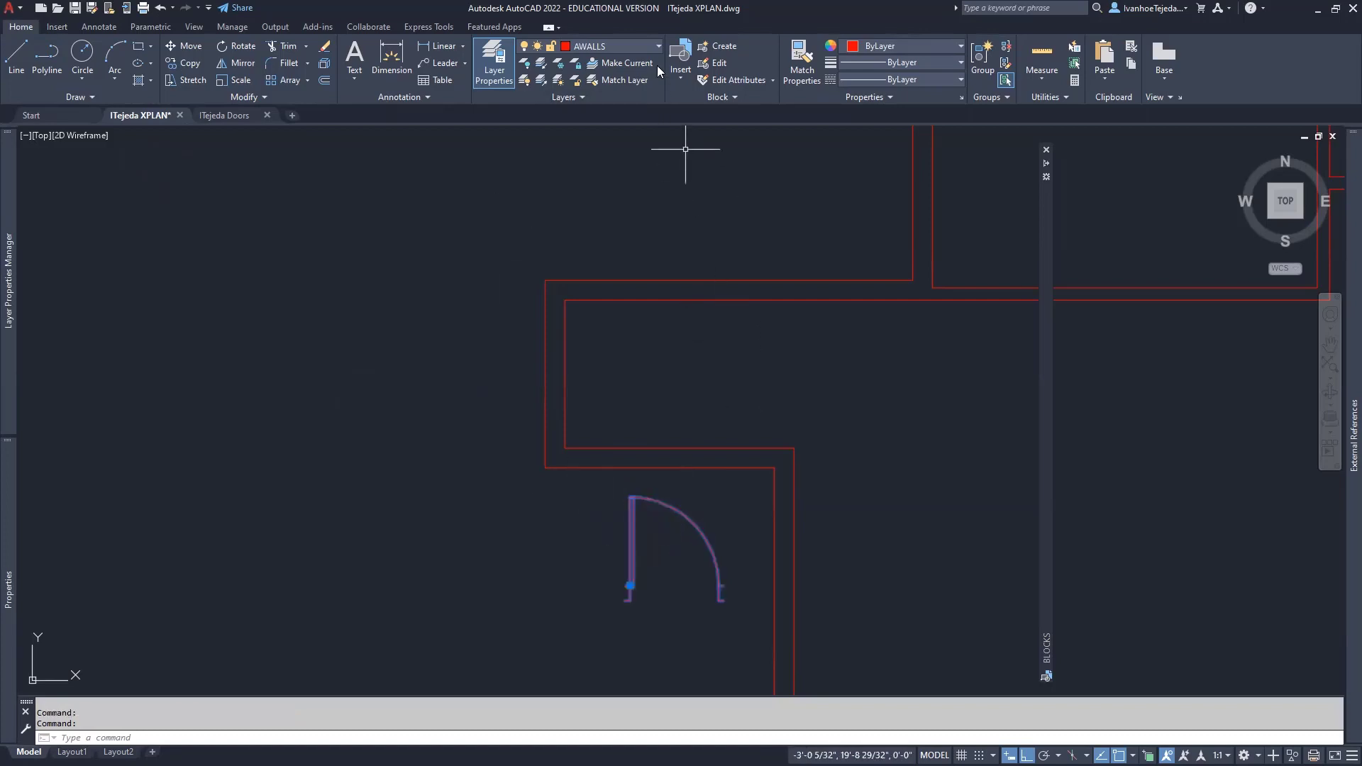
click(657, 46)
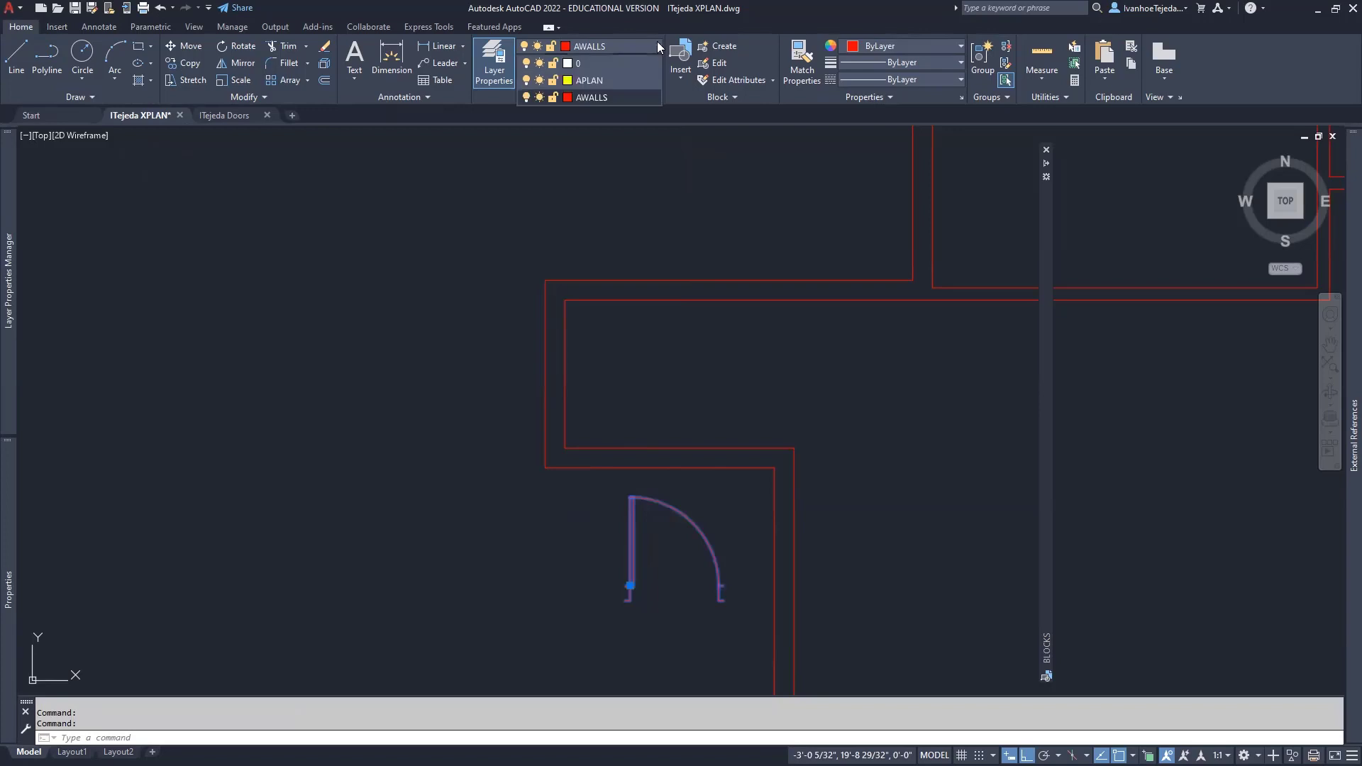
click(604, 80)
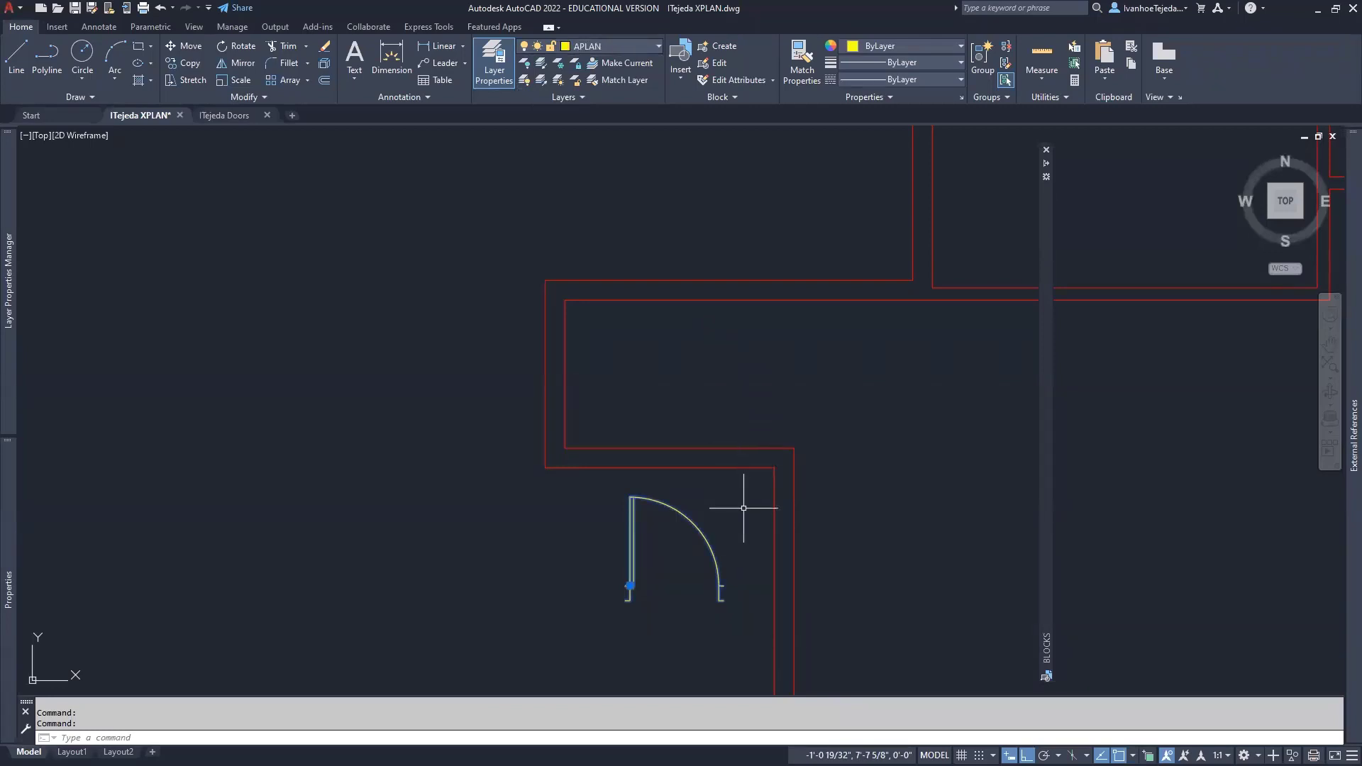
key(Escape)
key(Escape)
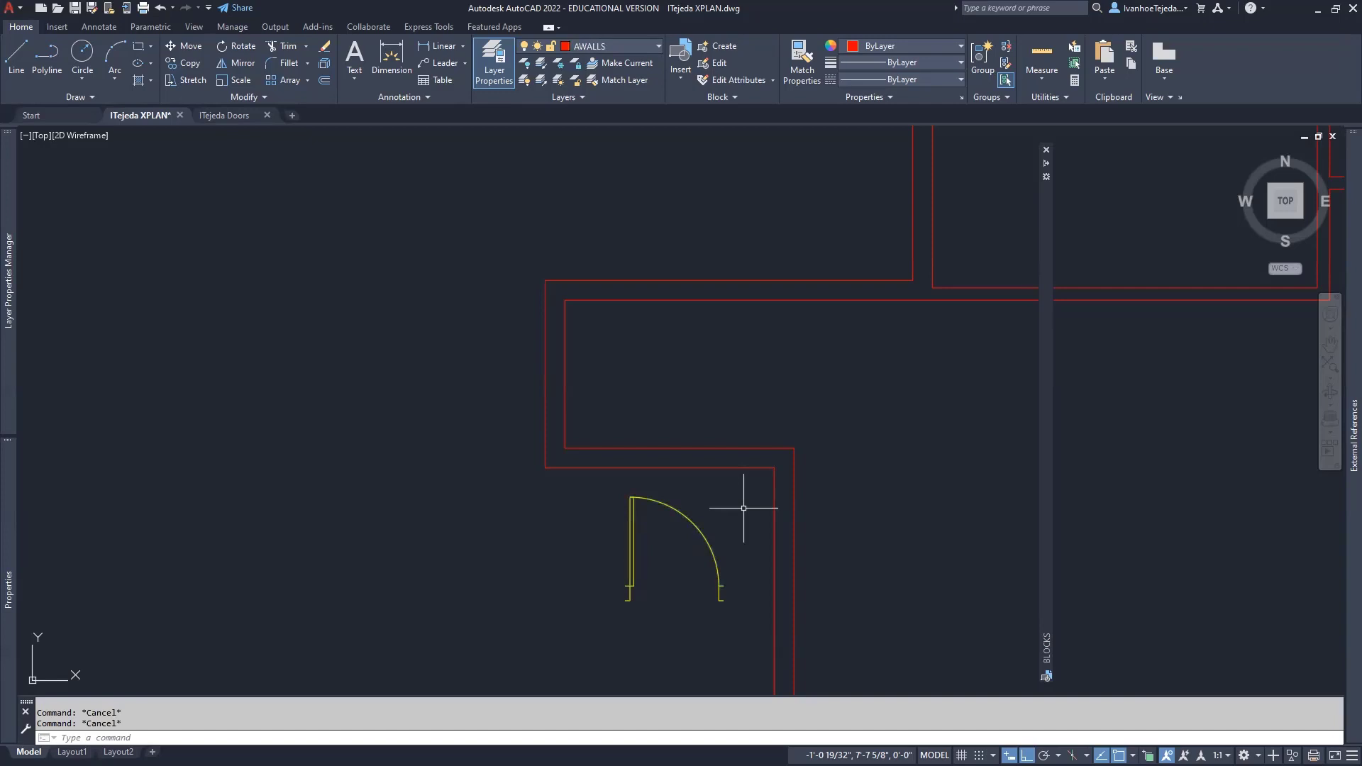
click(716, 560)
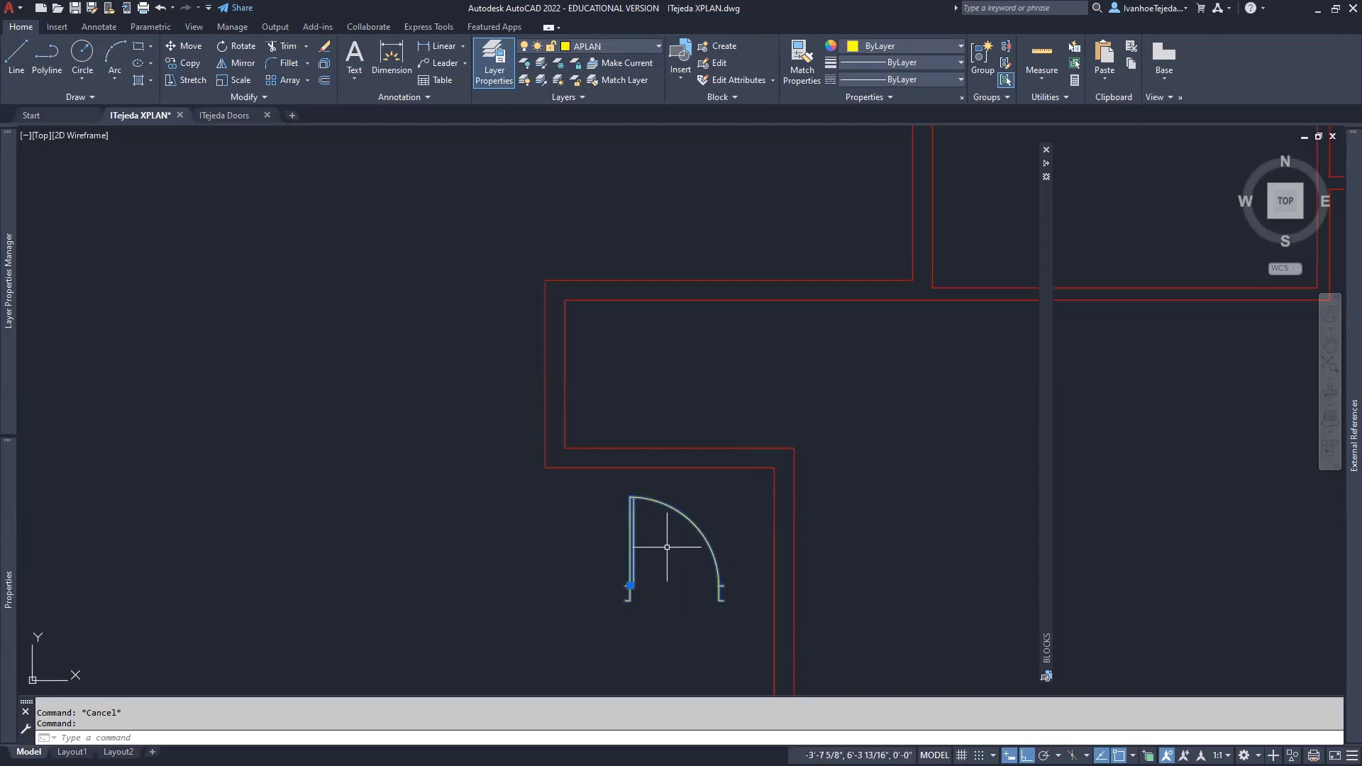
key(Escape)
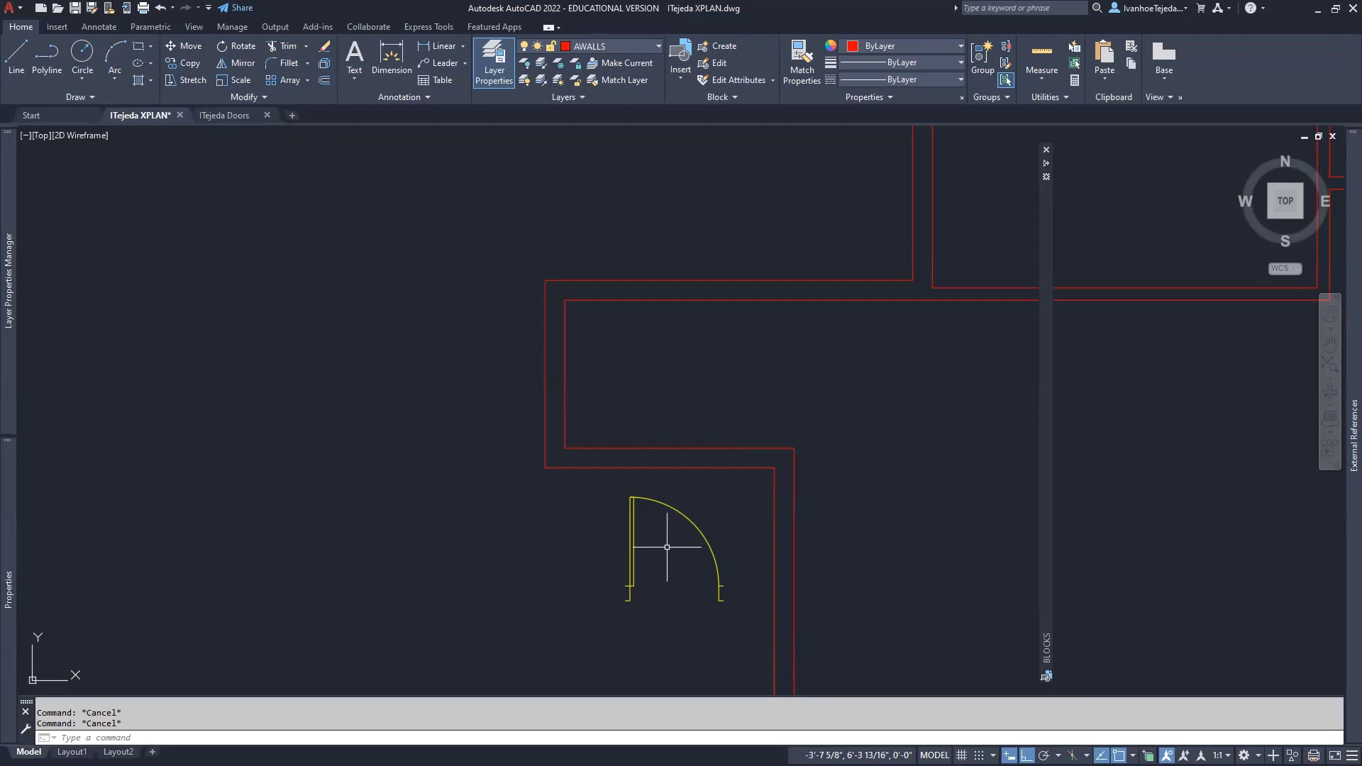
Step: Switch to XPLAN.pdf in Acrobat to examine the layer notes and the 3' entry door's location, and return to AutoCAD
key(alt+Tab)
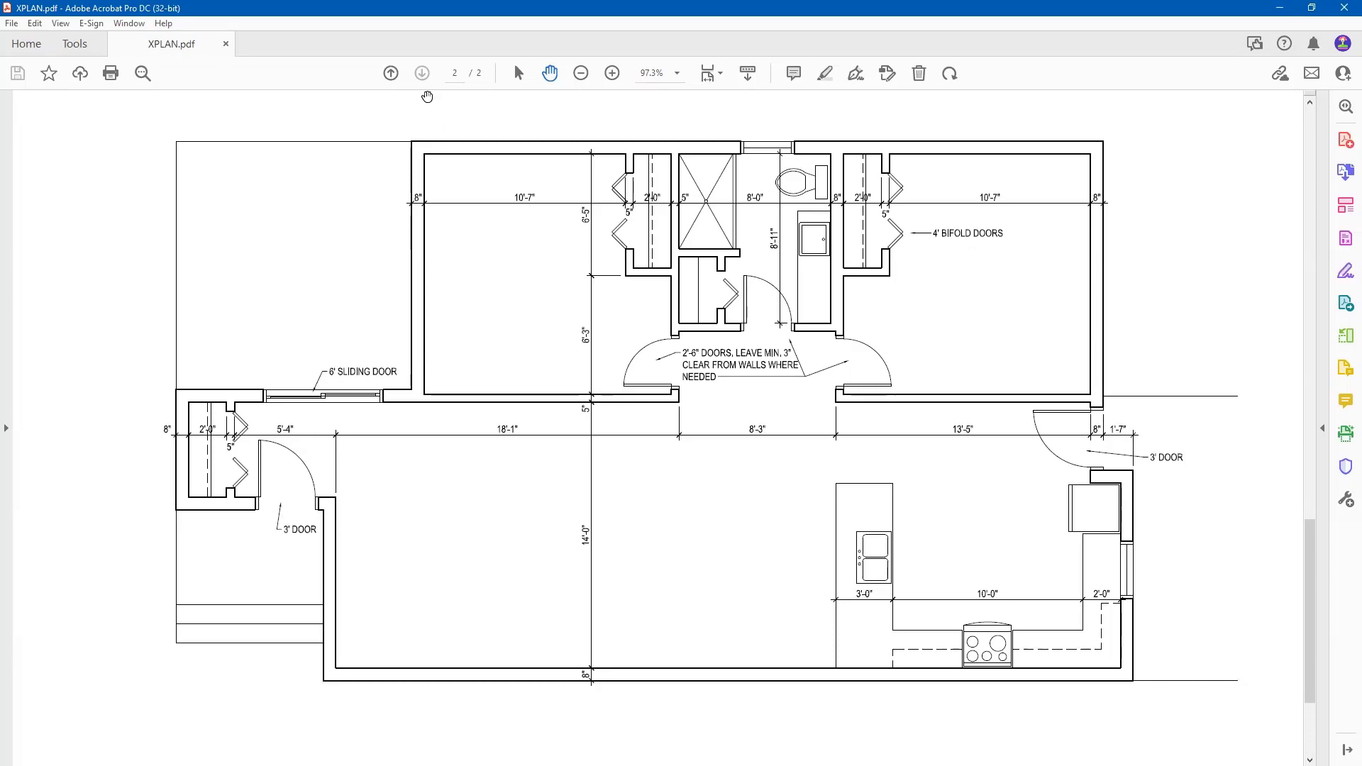
click(390, 73)
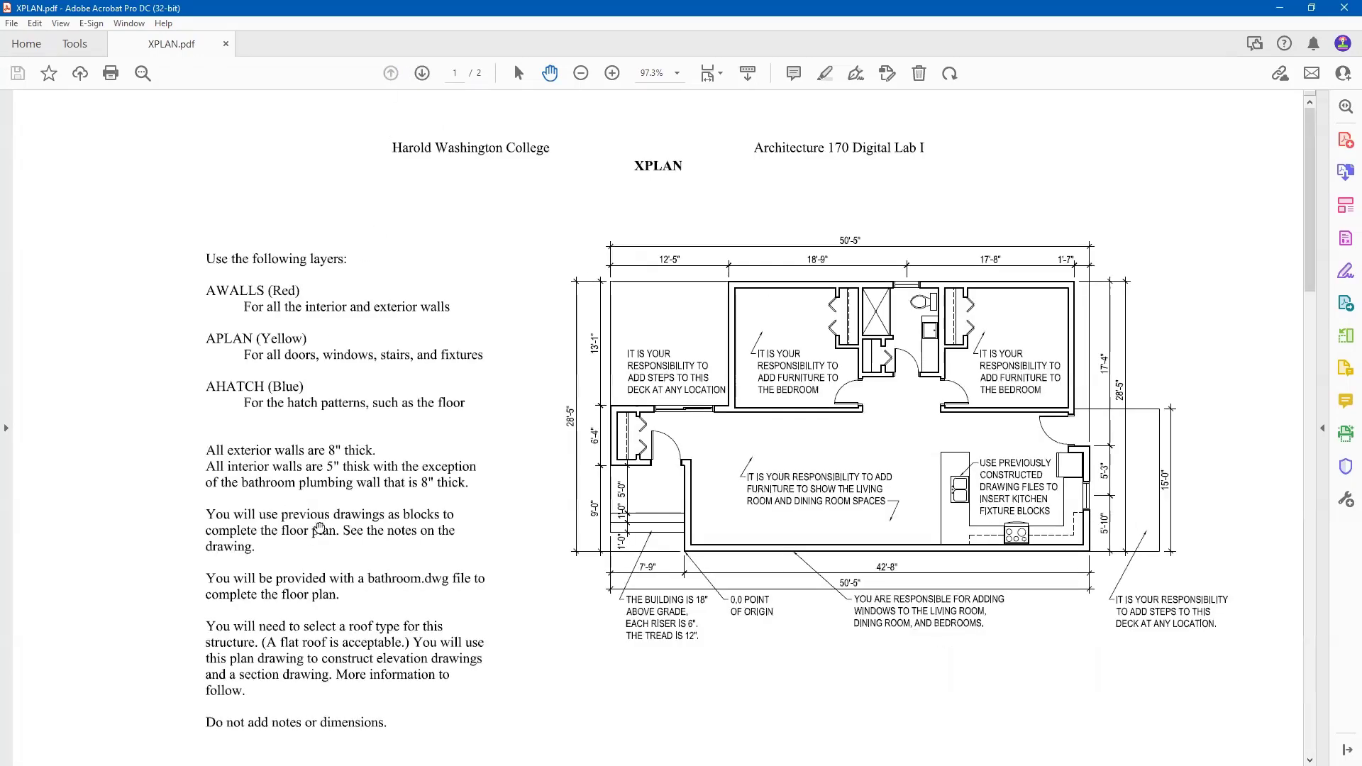
click(422, 73)
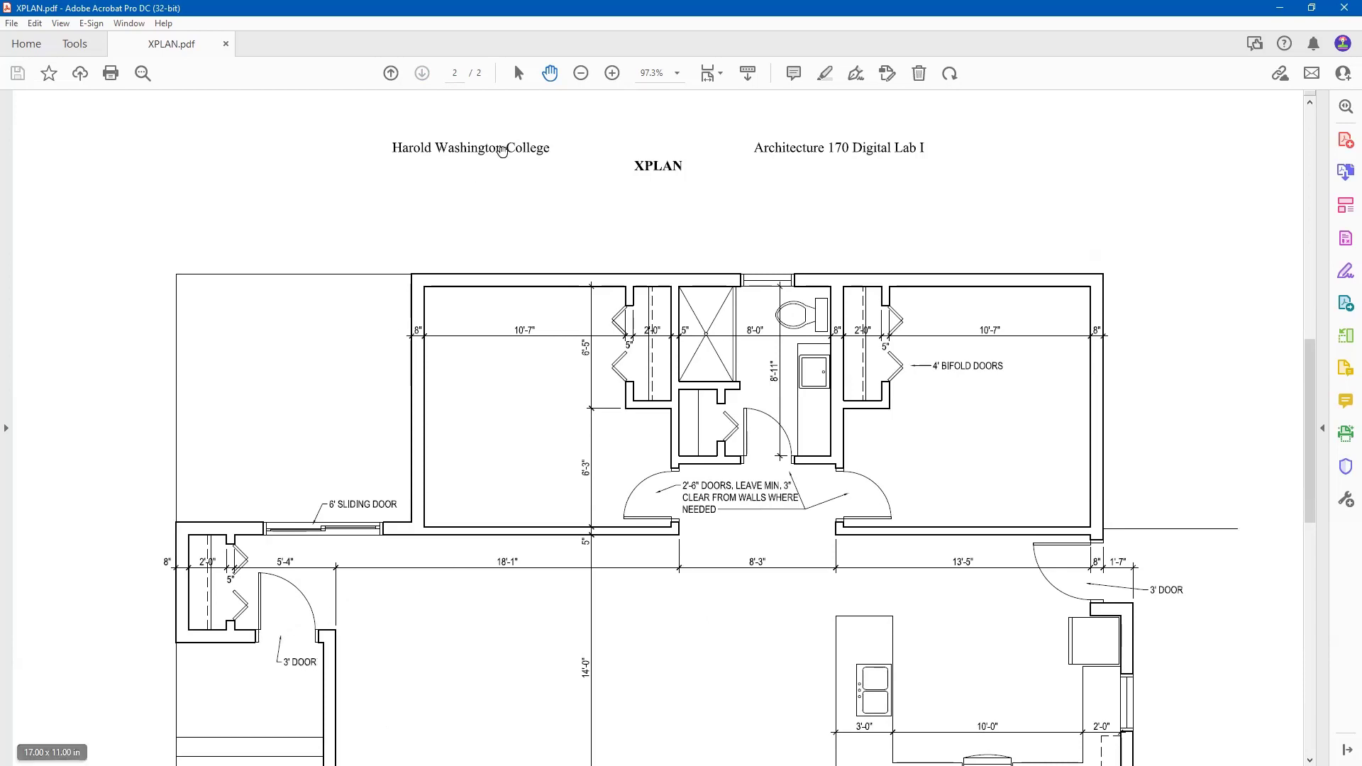
click(612, 72)
click(612, 71)
drag(714, 556, 697, 176)
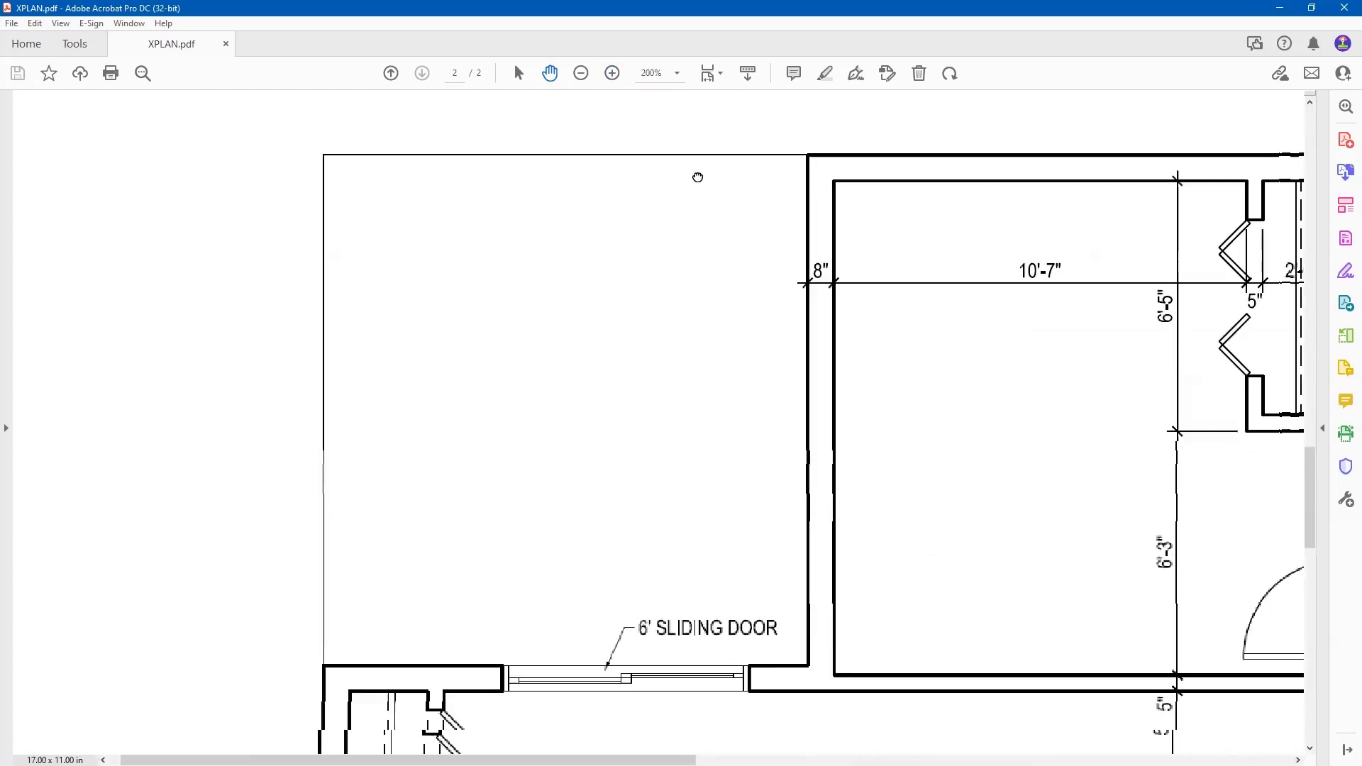
scroll(681, 438, down, 6)
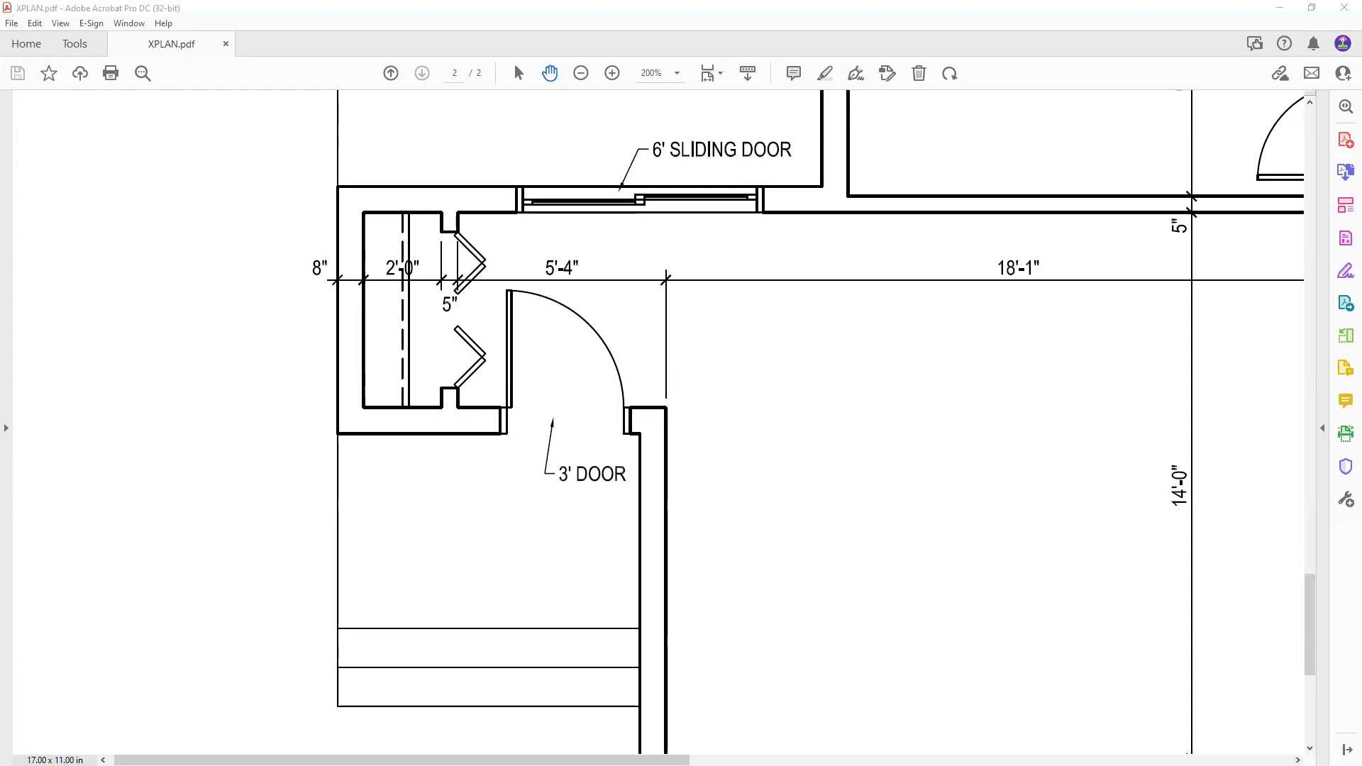
key(alt+Tab)
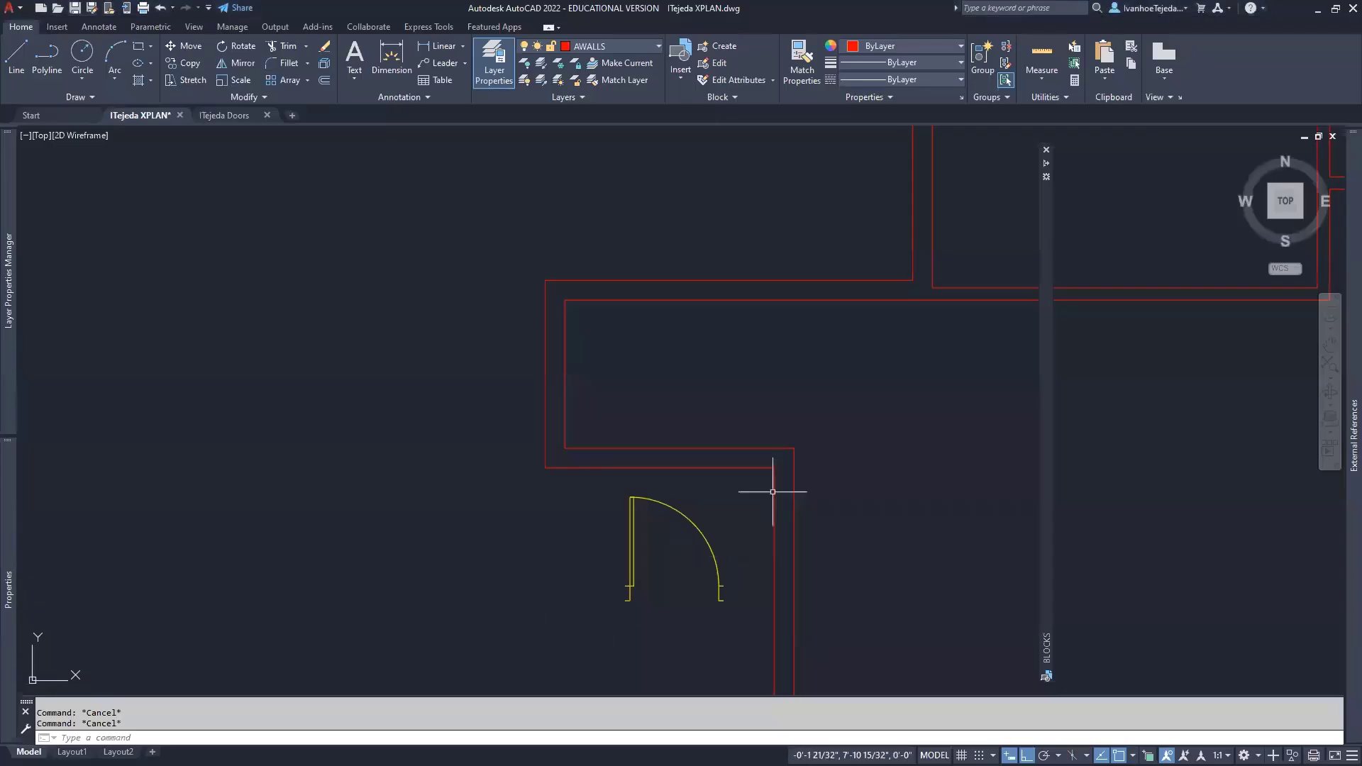
Step: Draw a line across the entry wall's thickness, starting 3 inches left of the wall's outside corner above the door block
scroll(777, 486, up, 4)
scroll(754, 479, up, 3)
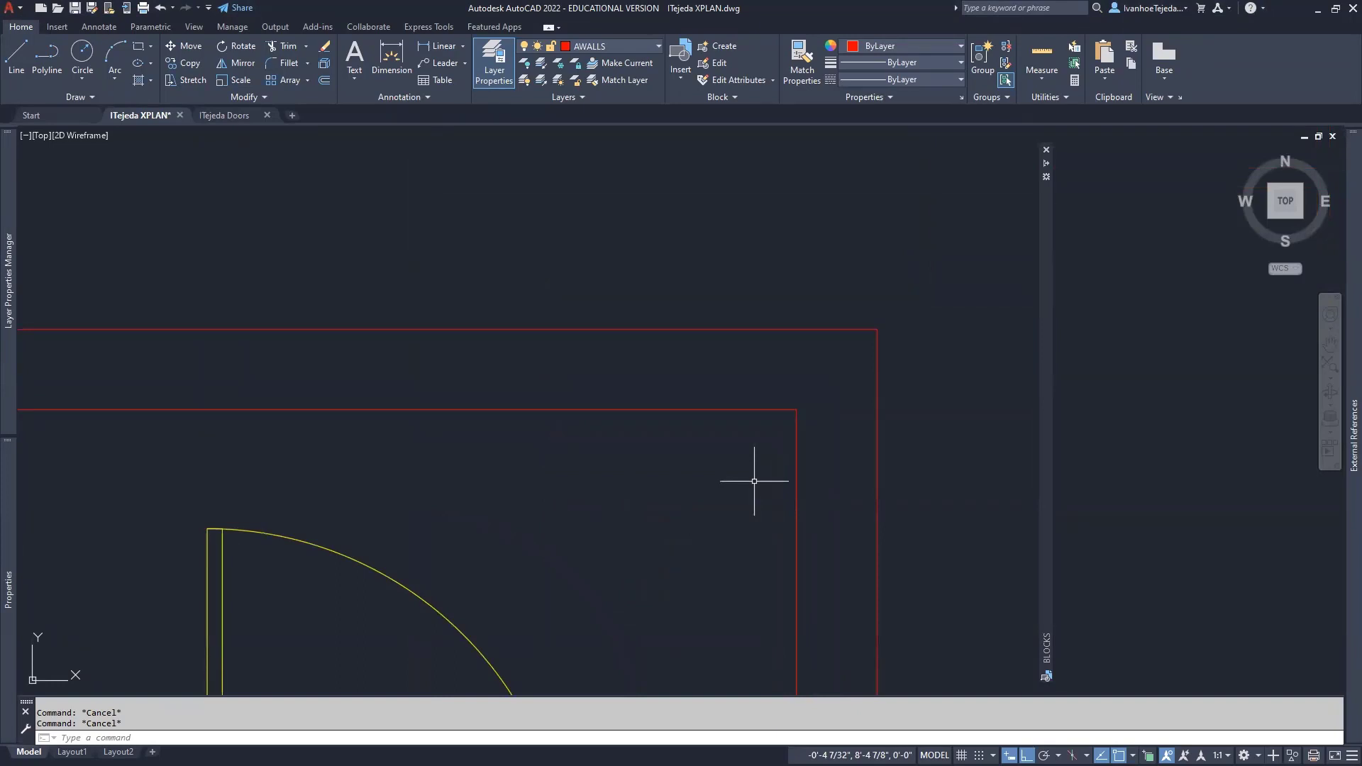
text(L)
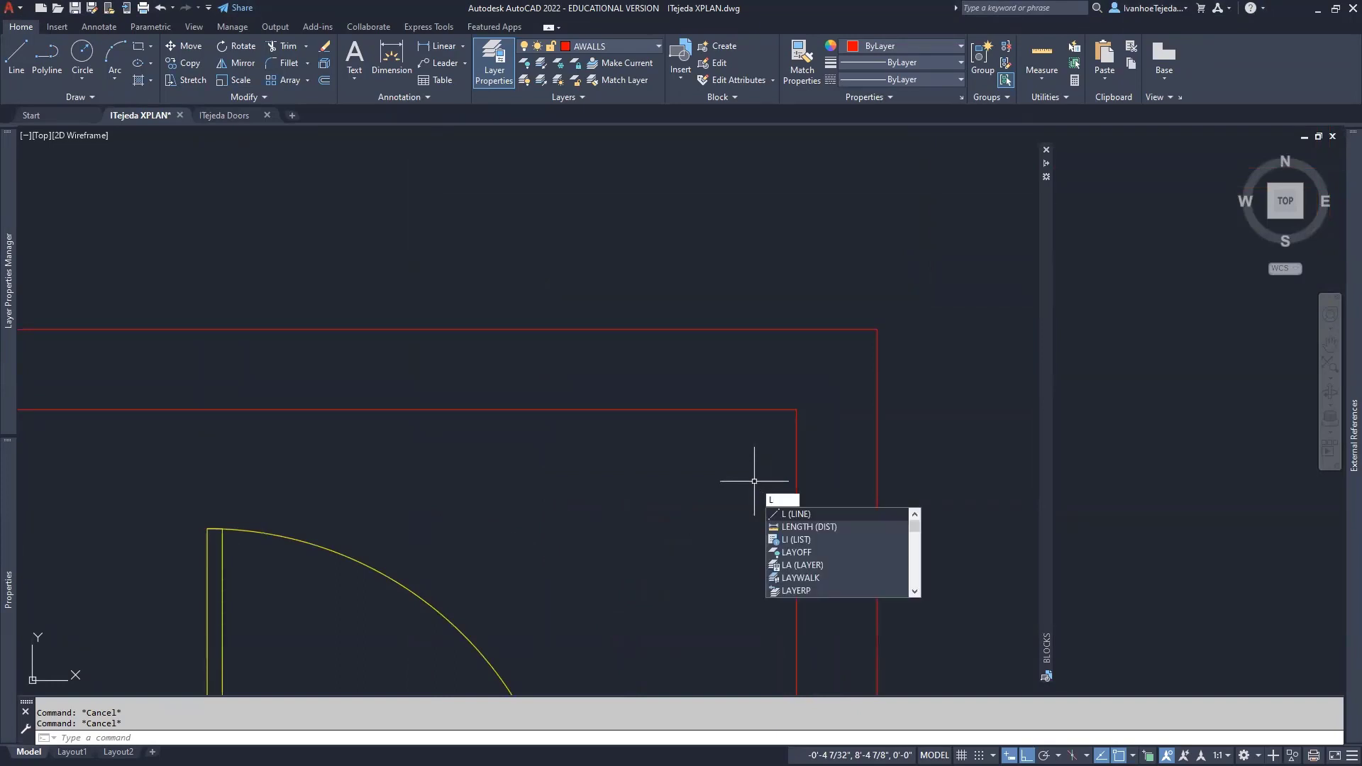
key(Return)
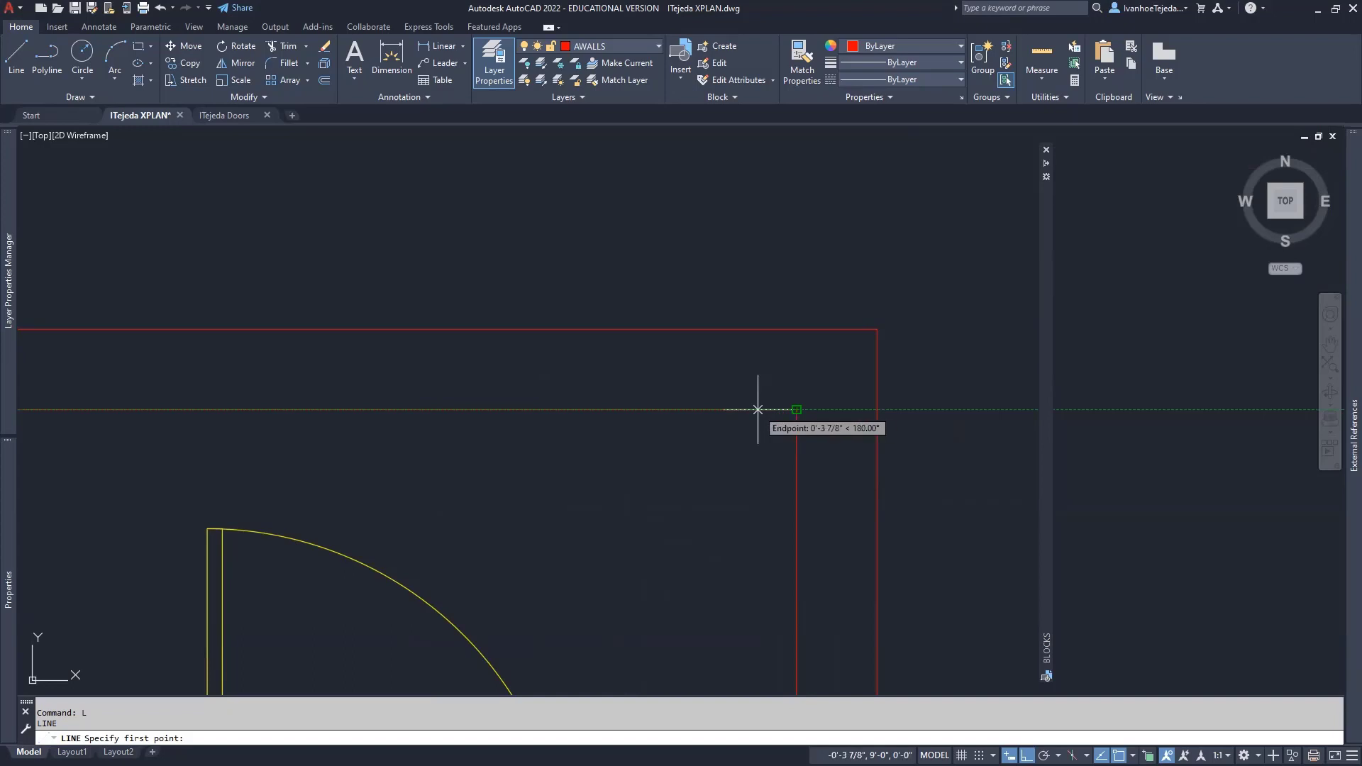
text(3)
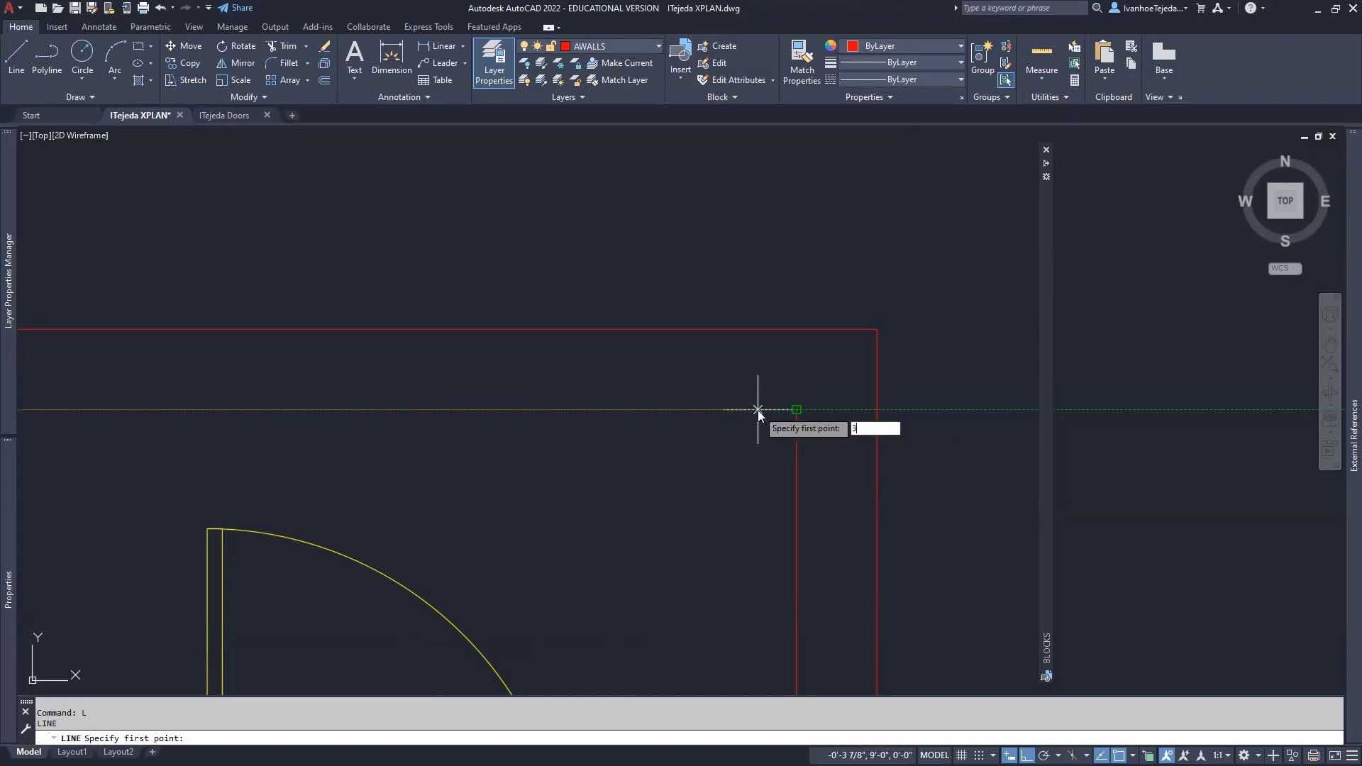
key(Return)
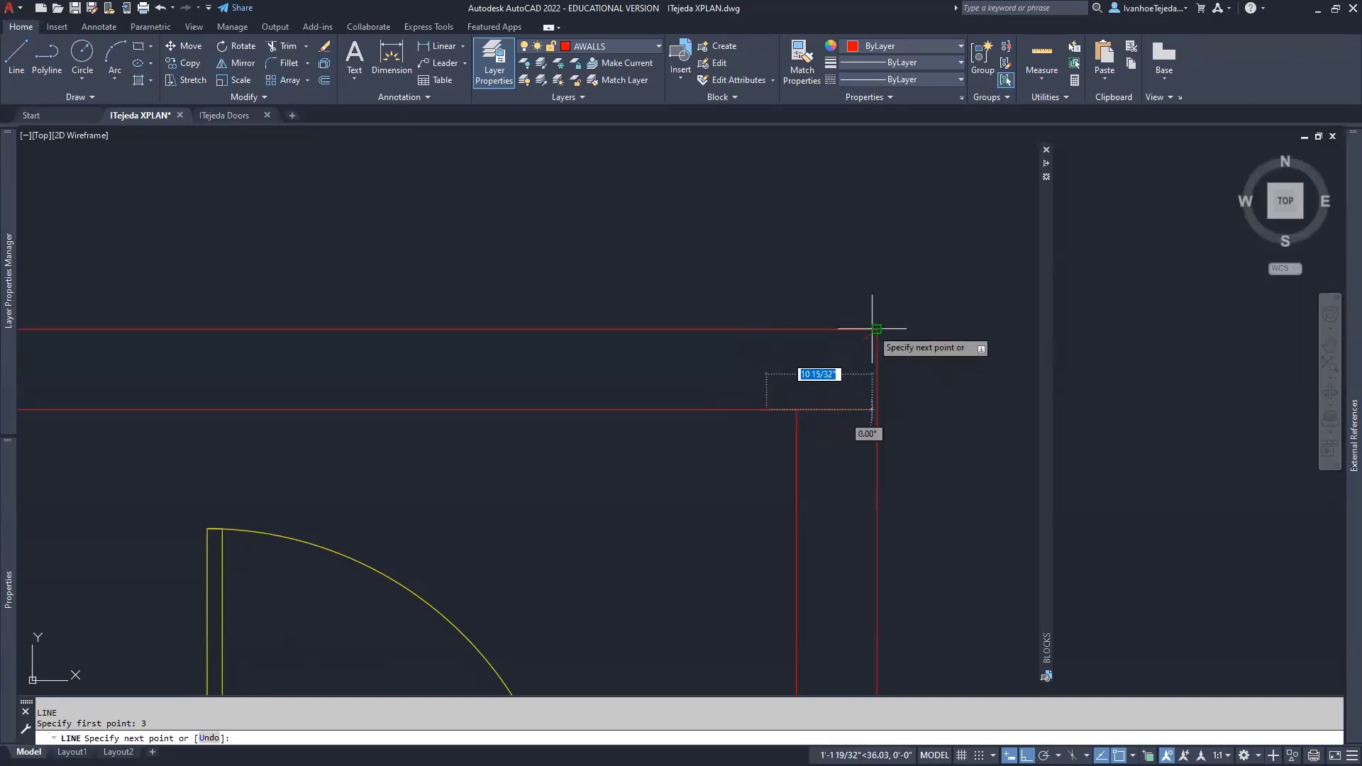
click(766, 329)
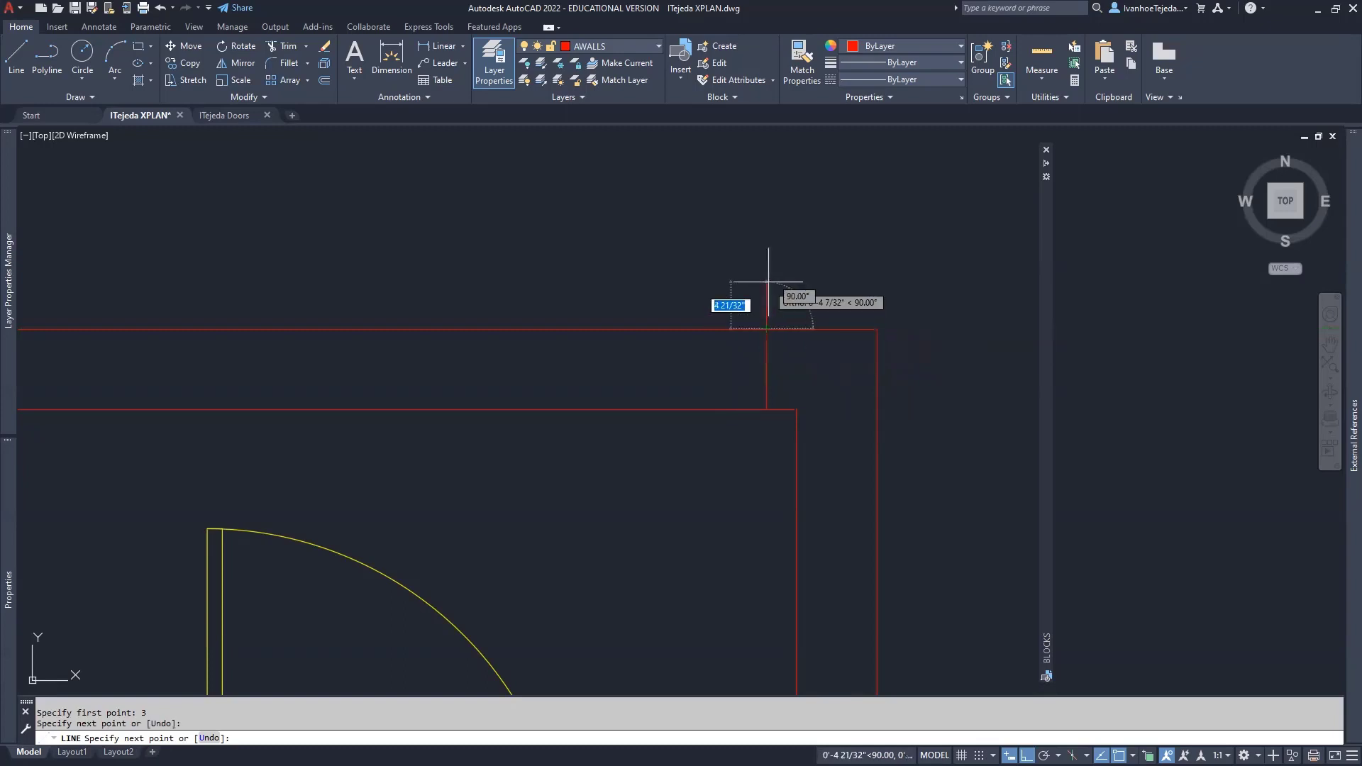
key(Return)
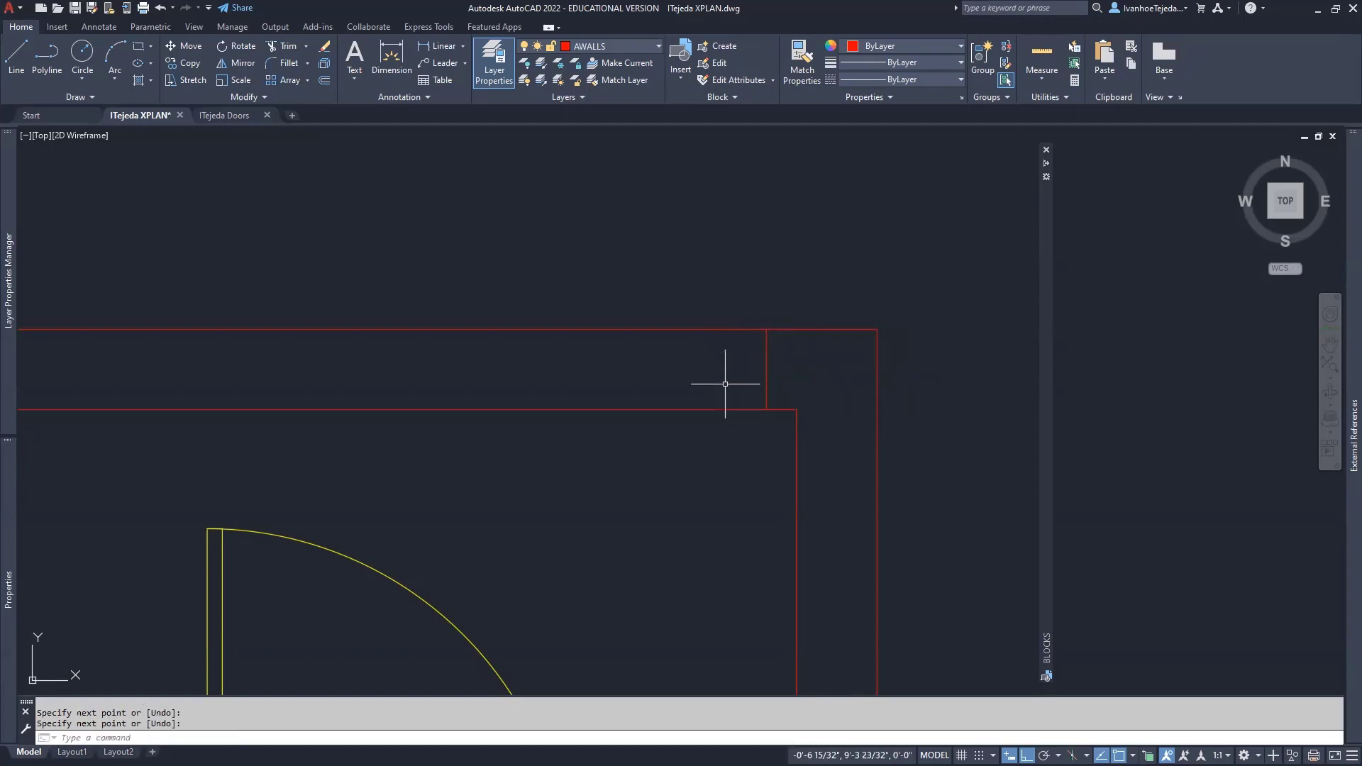
Step: Measure the overall width of the inserted door block between the outer ends of its two jambs
scroll(717, 408, down, 2)
middle_drag(720, 507, 816, 277)
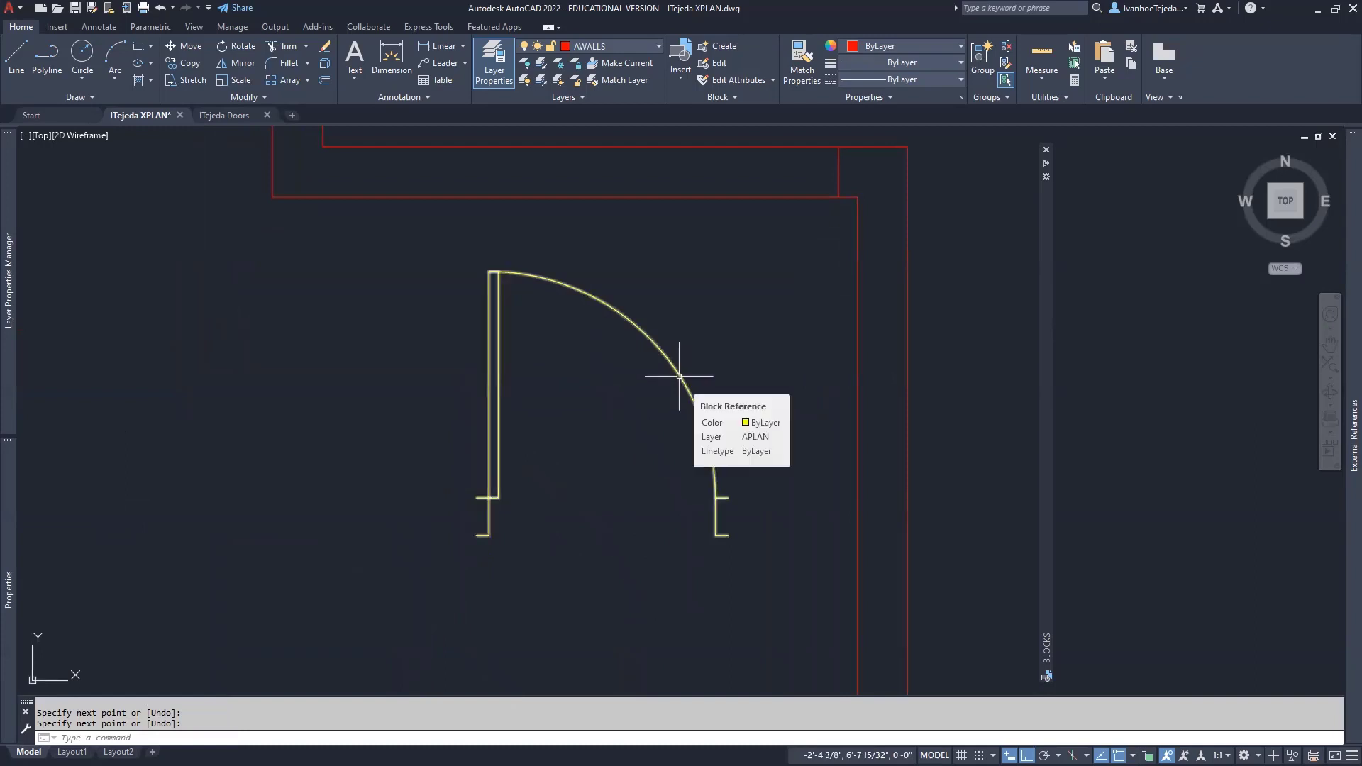
middle_drag(753, 415, 755, 451)
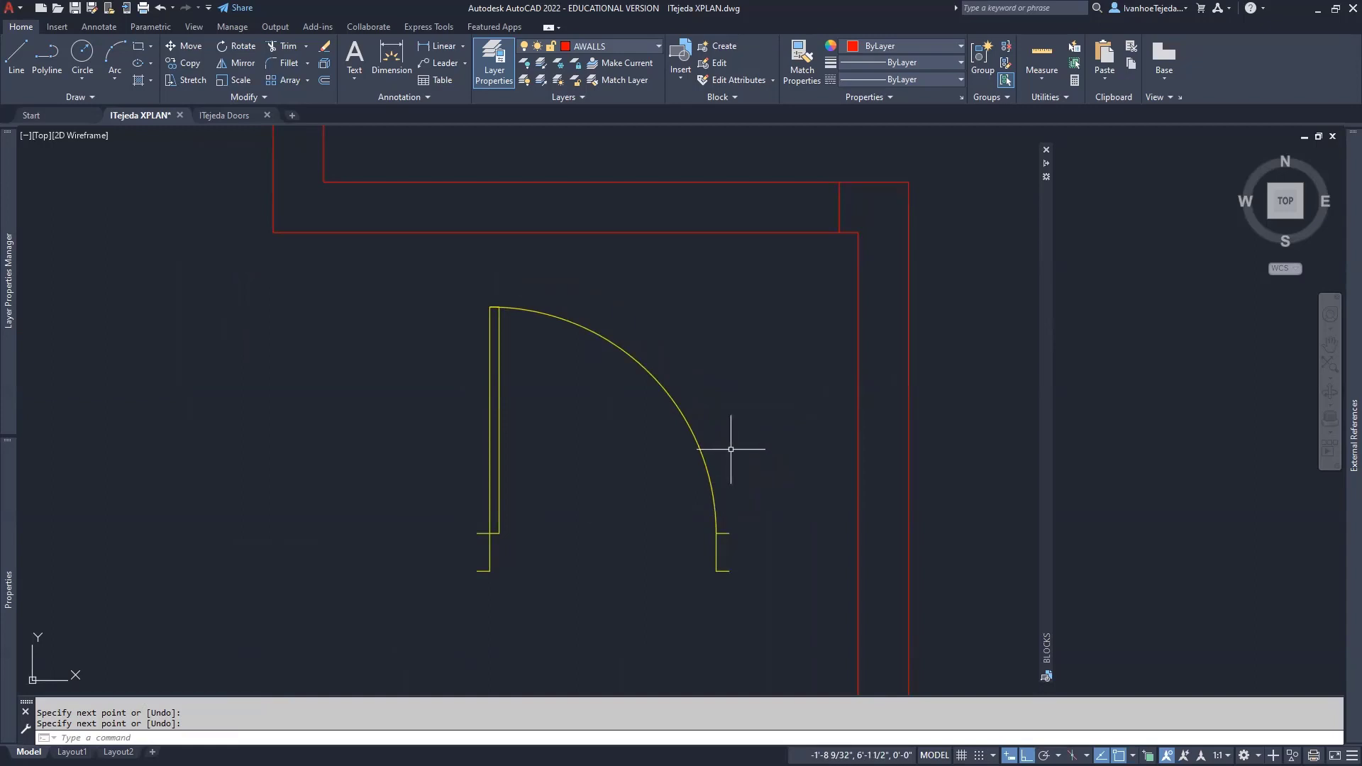
text(DI)
key(Return)
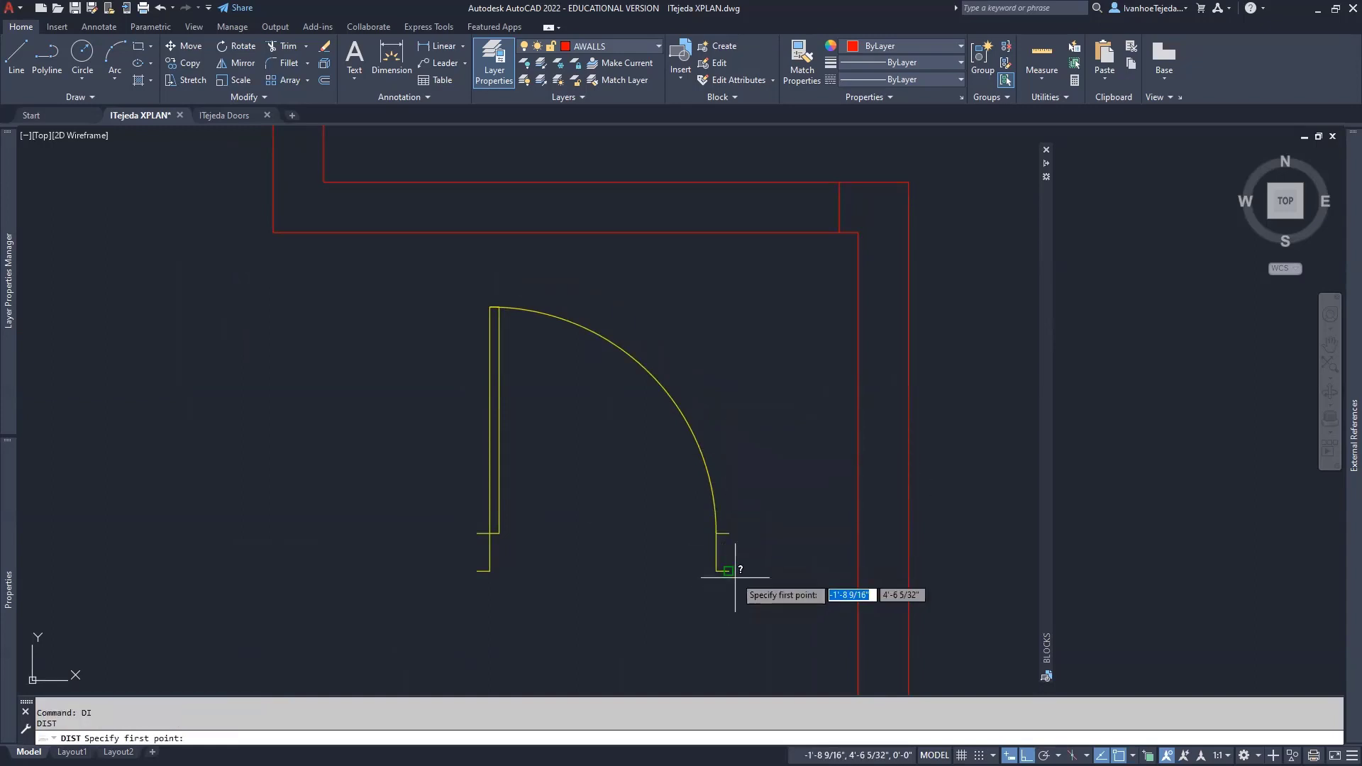
click(729, 571)
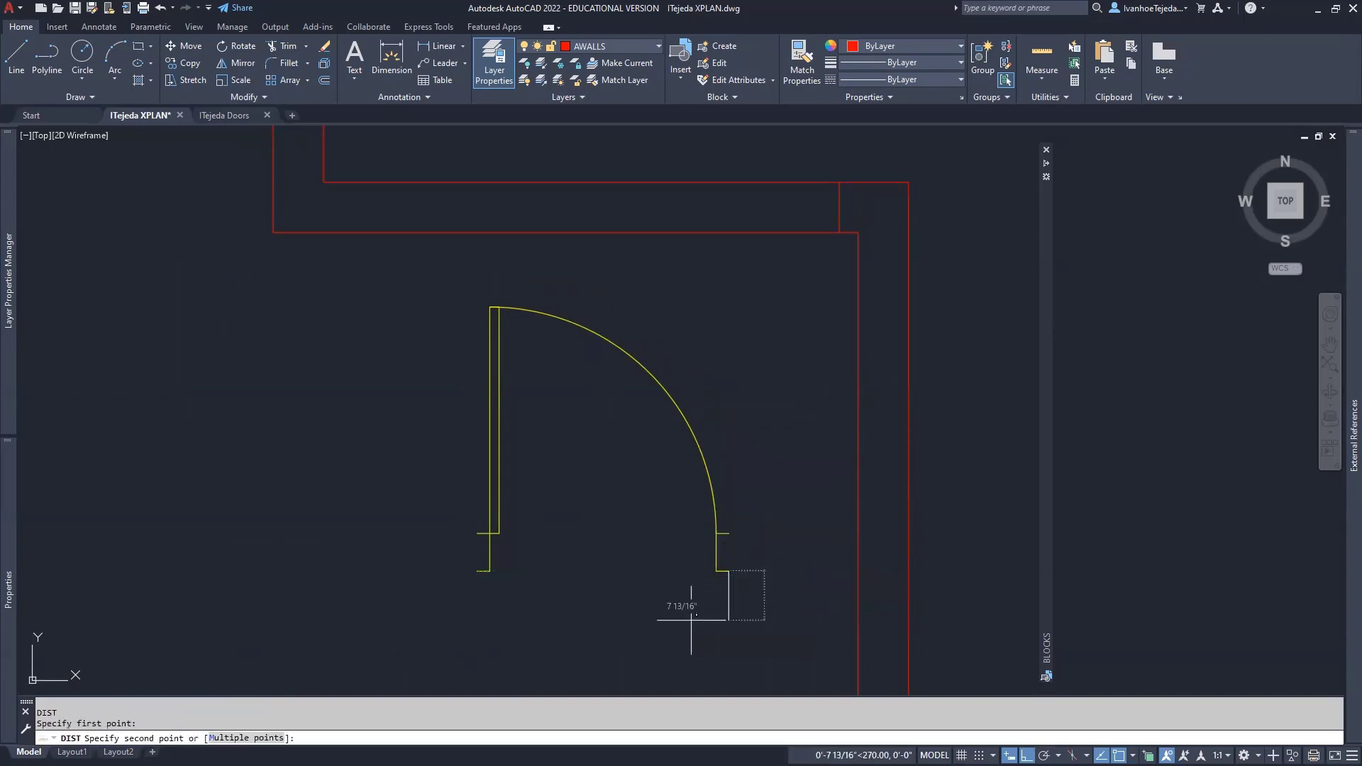
click(478, 570)
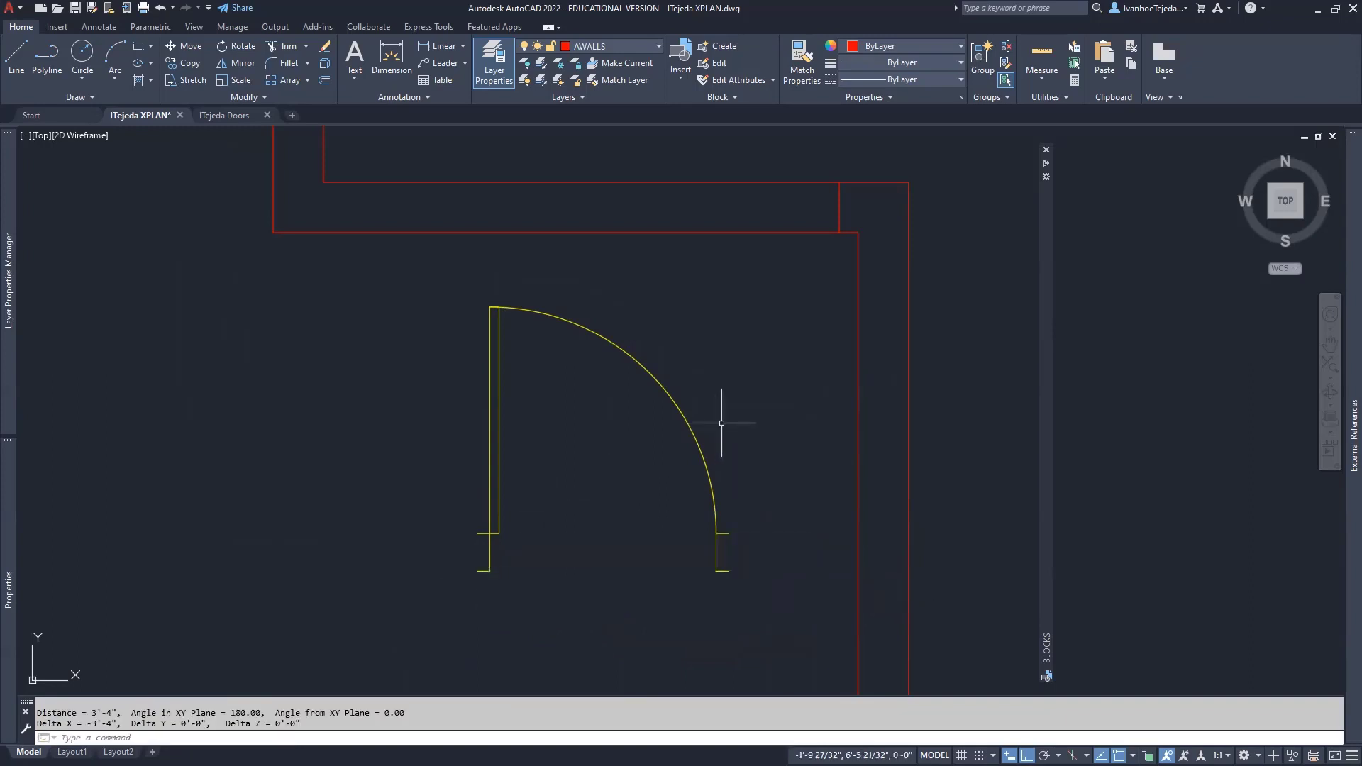
Step: Offset the line across the entry wall 3'-4" to the left, taking the distance from the door block's outer jamb ends
text(O)
key(Return)
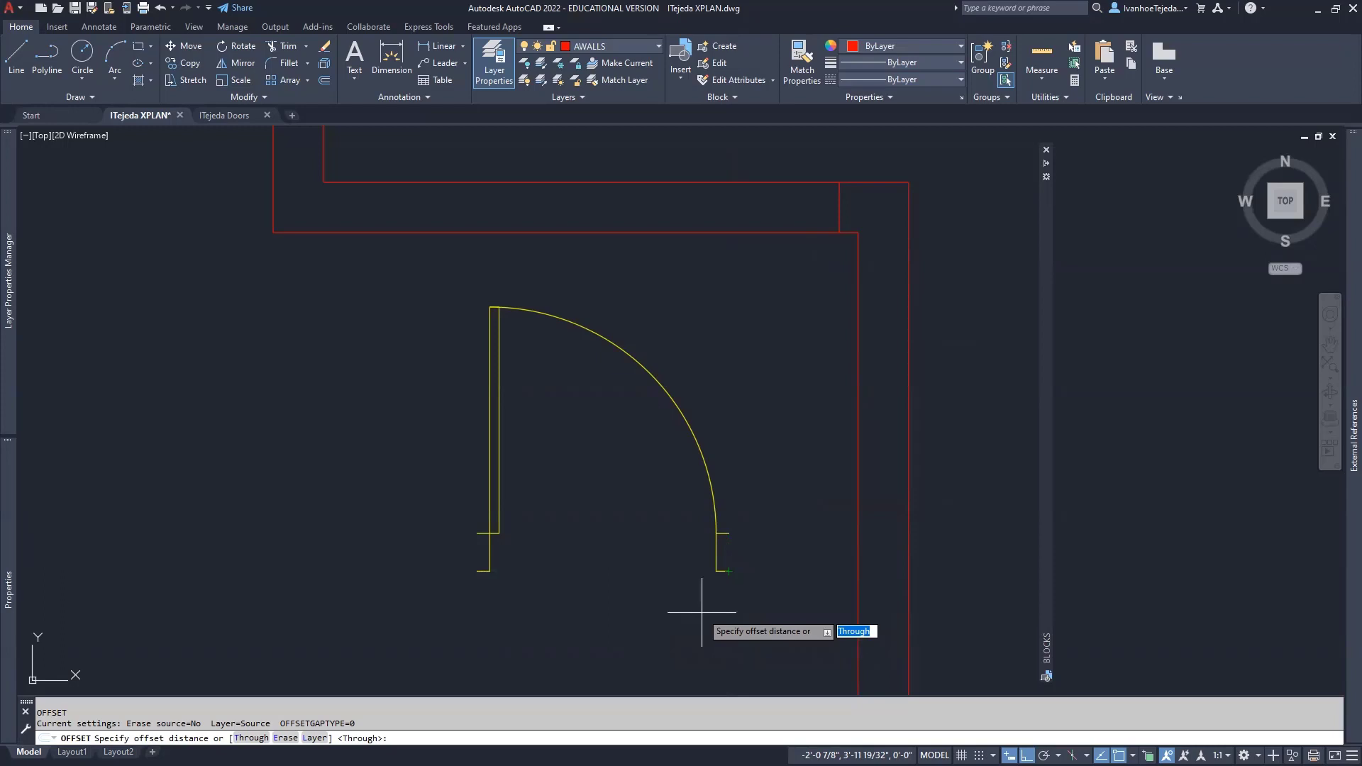
click(728, 570)
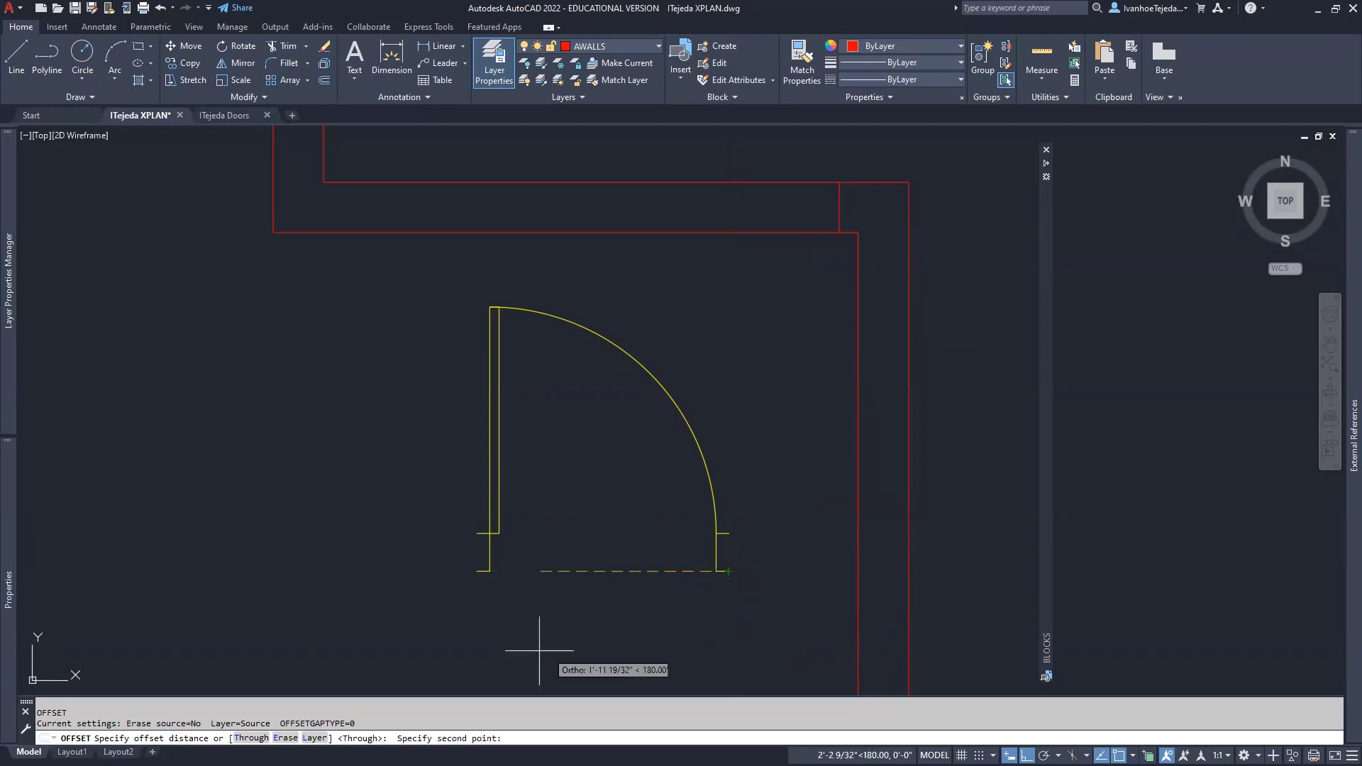
click(477, 570)
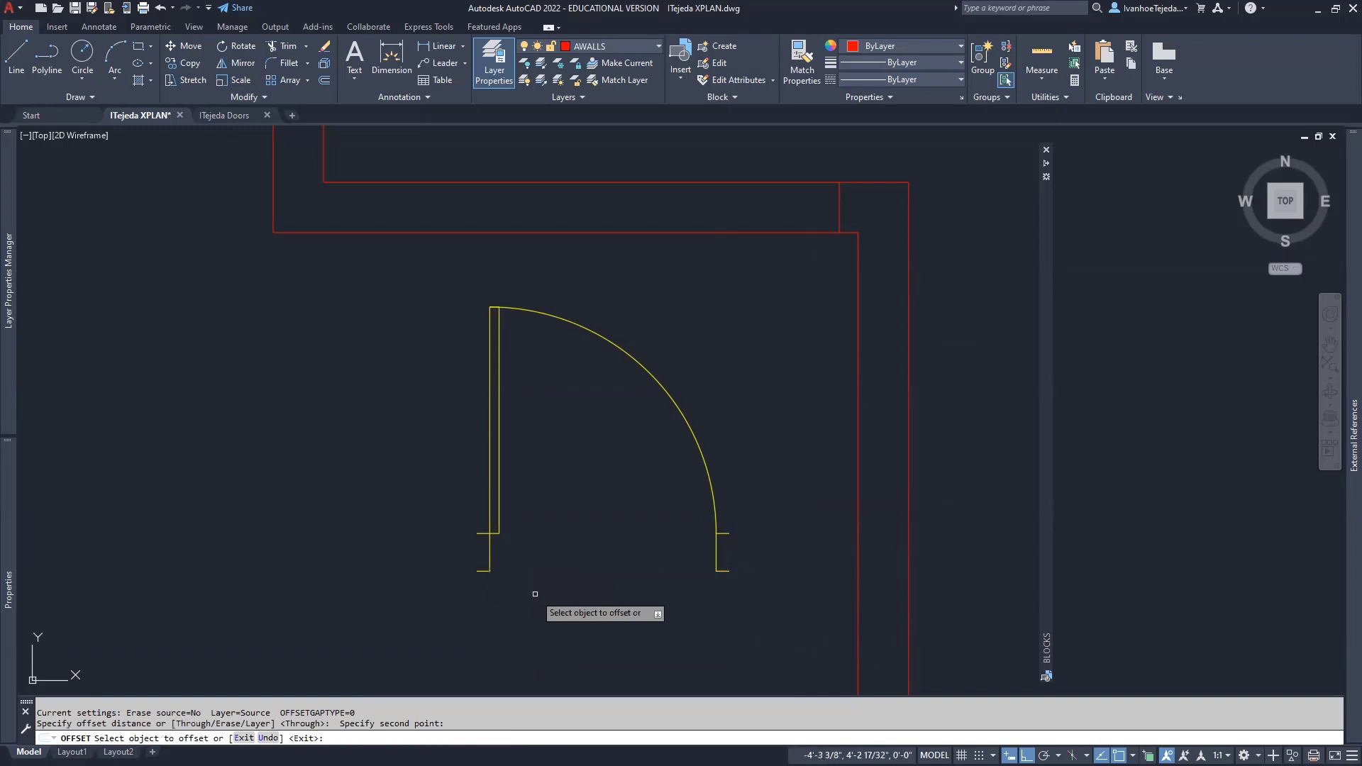
click(838, 211)
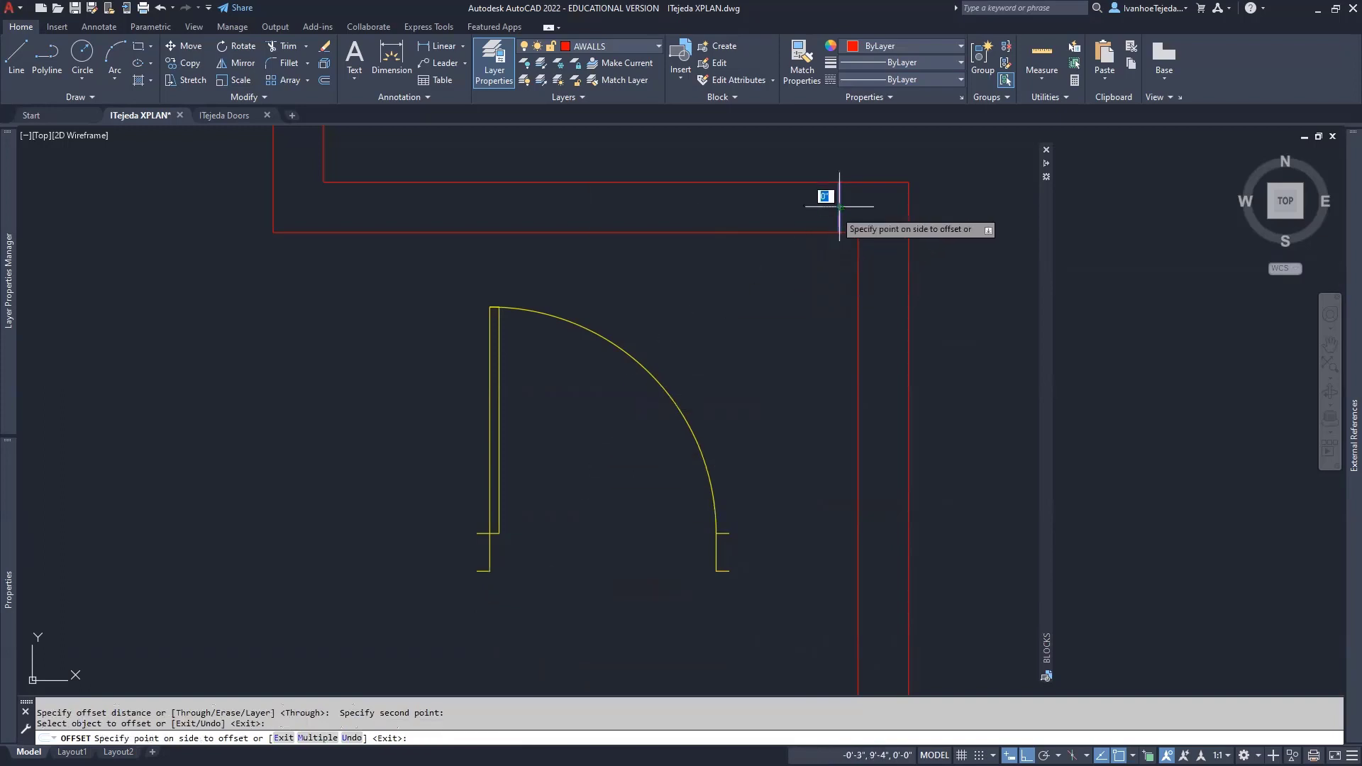
click(536, 256)
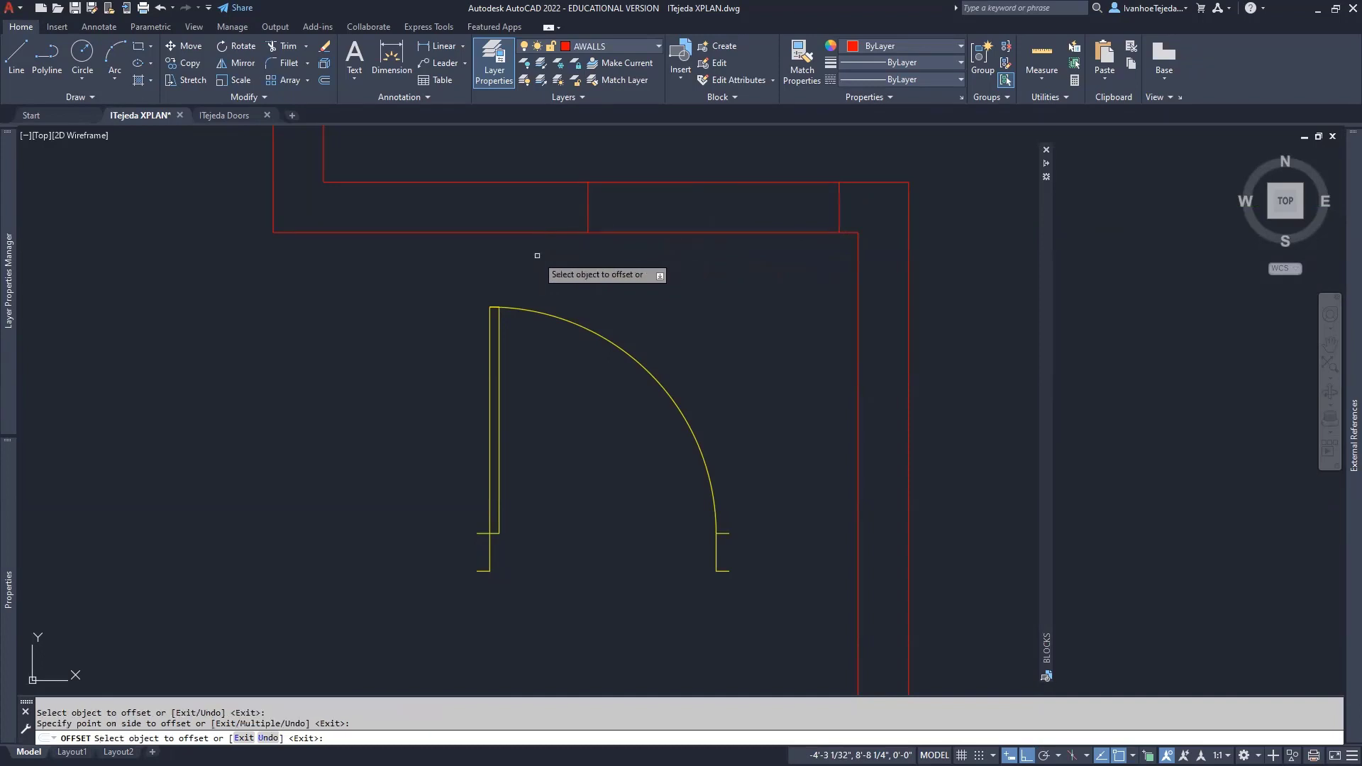
right_click(780, 302)
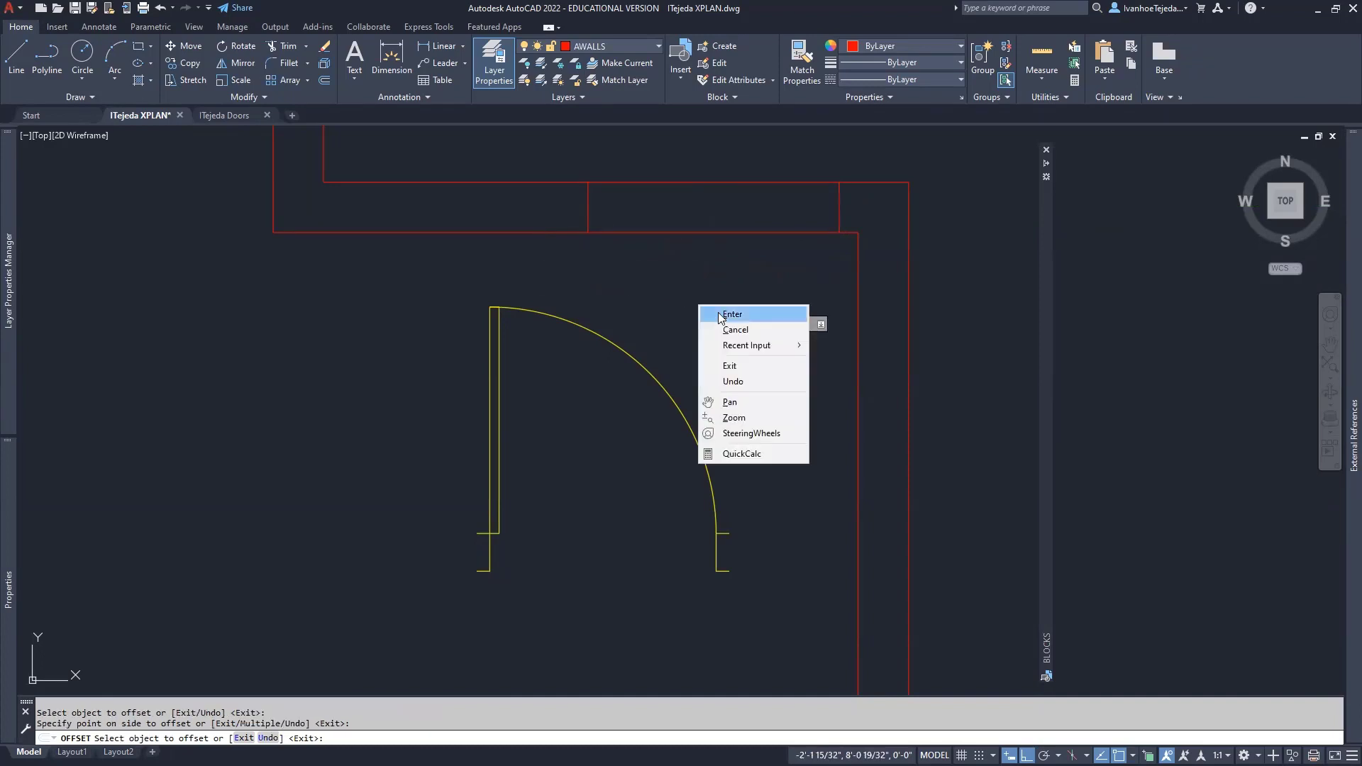
click(798, 310)
Step: Trim both entry wall lines between the two cross lines to open the doorway
middle_drag(765, 297, 760, 369)
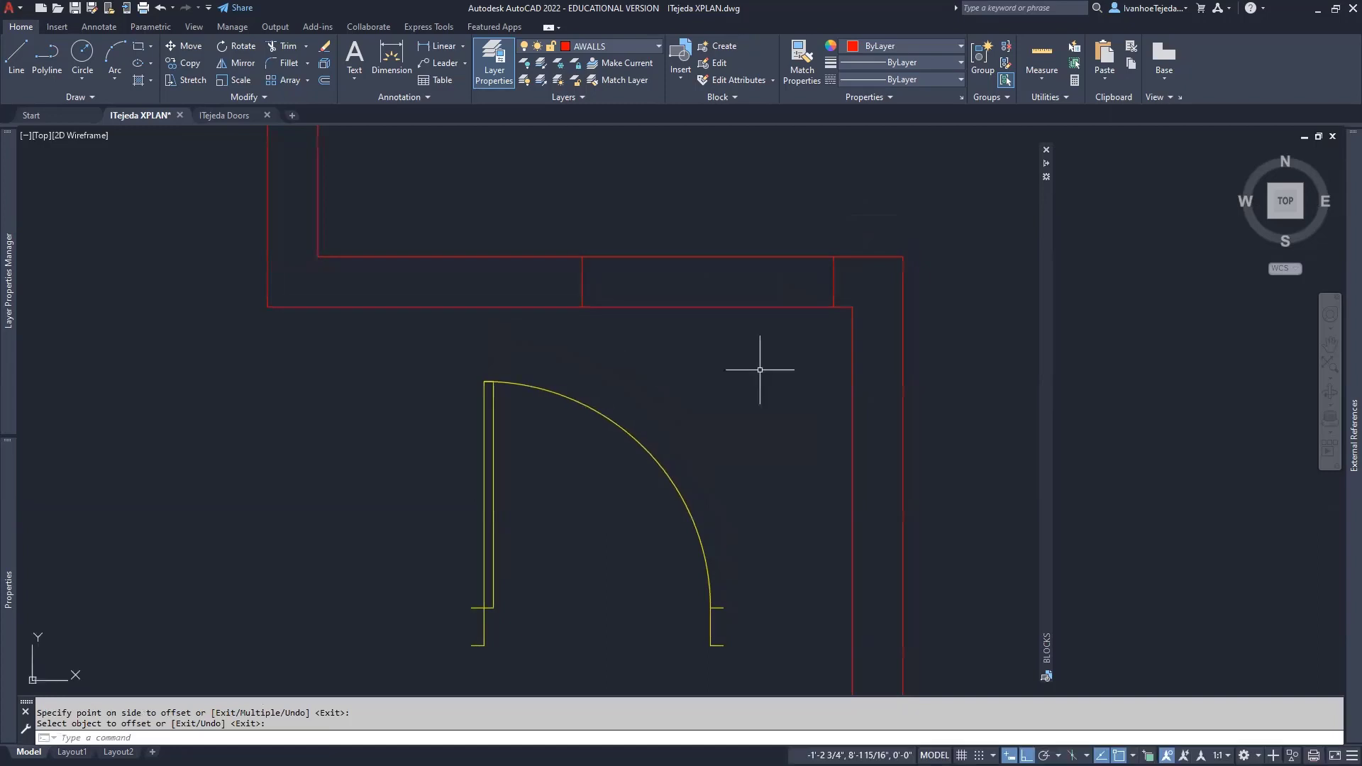
text(TR)
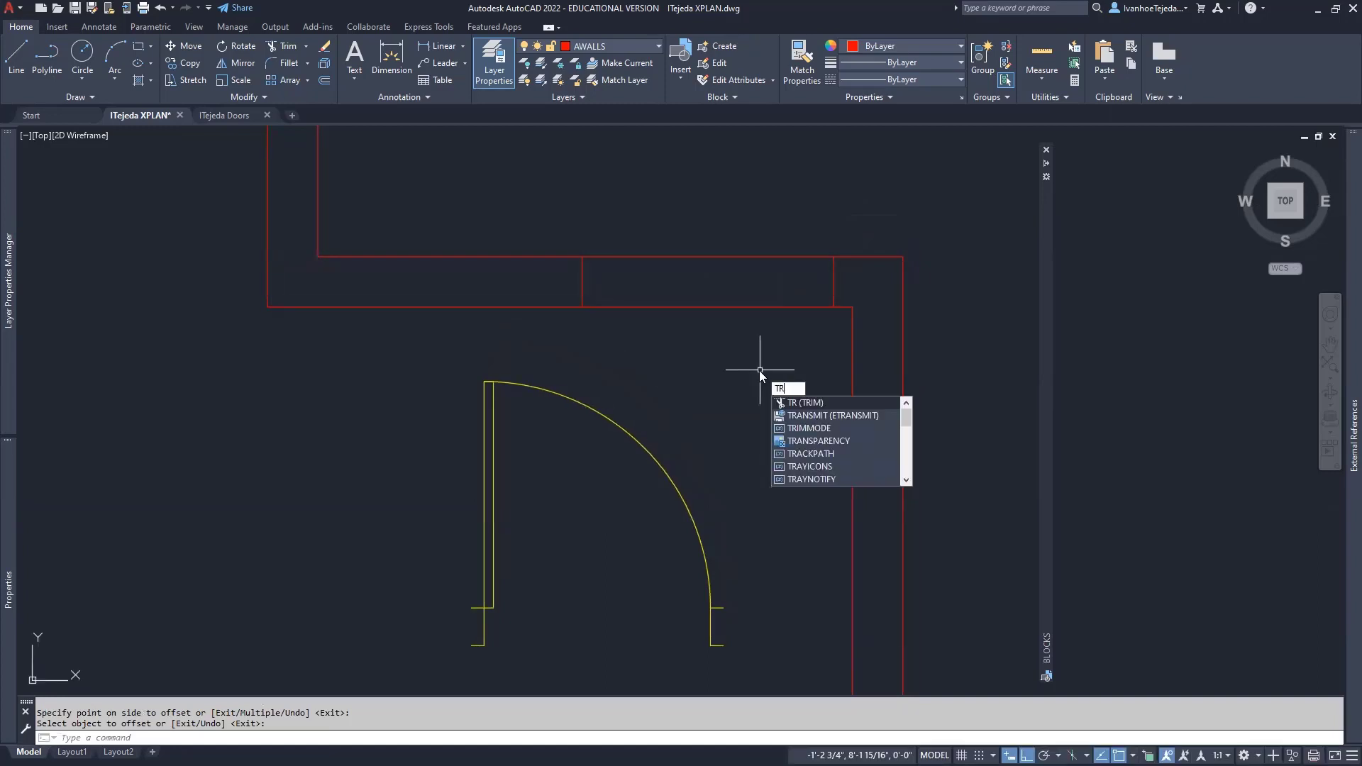
key(Return)
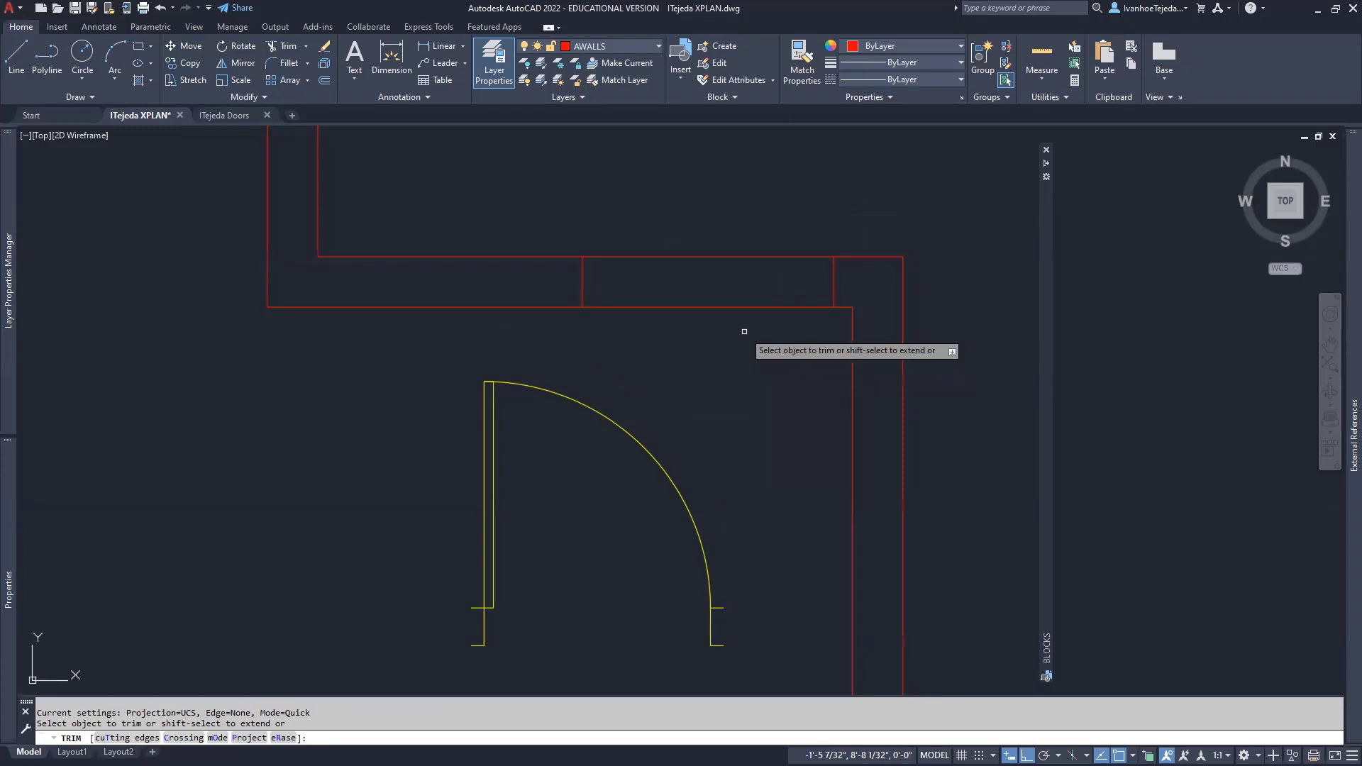
drag(744, 331, 713, 224)
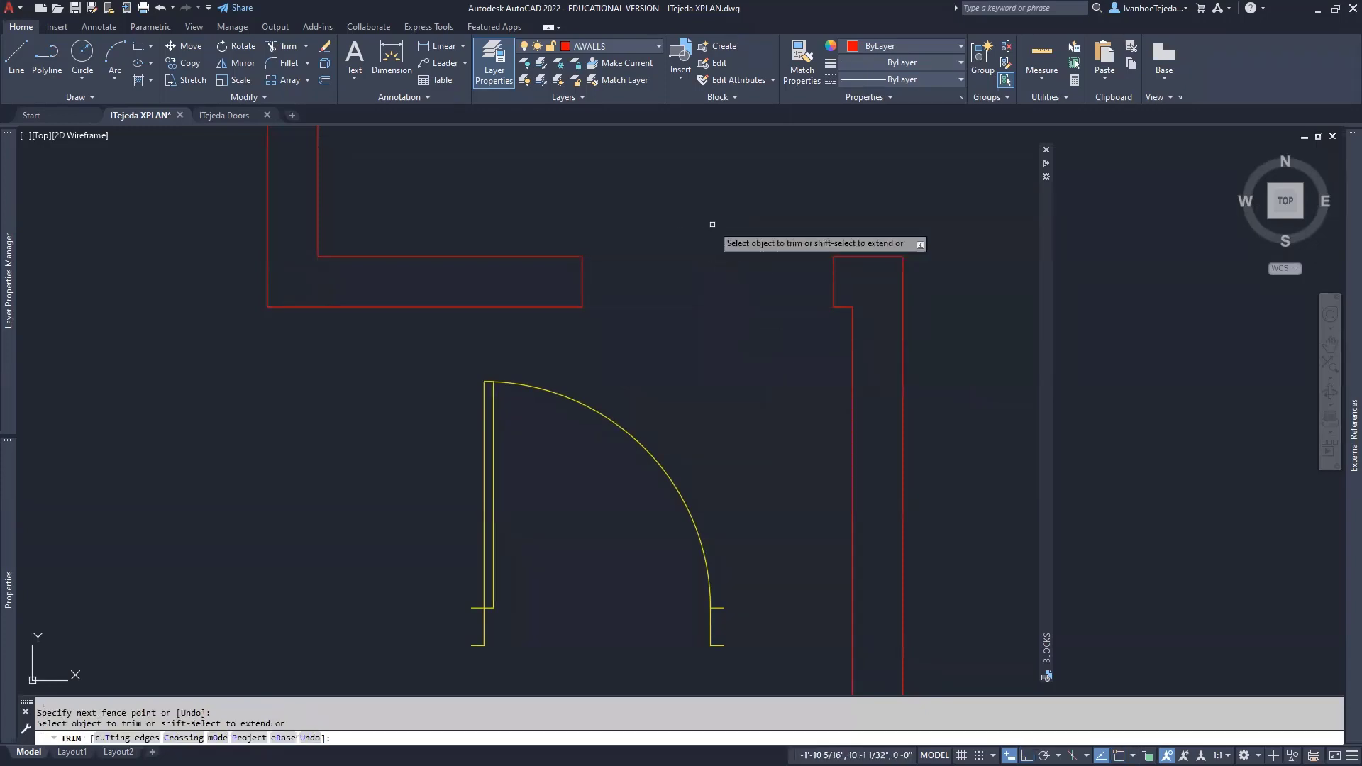
key(Return)
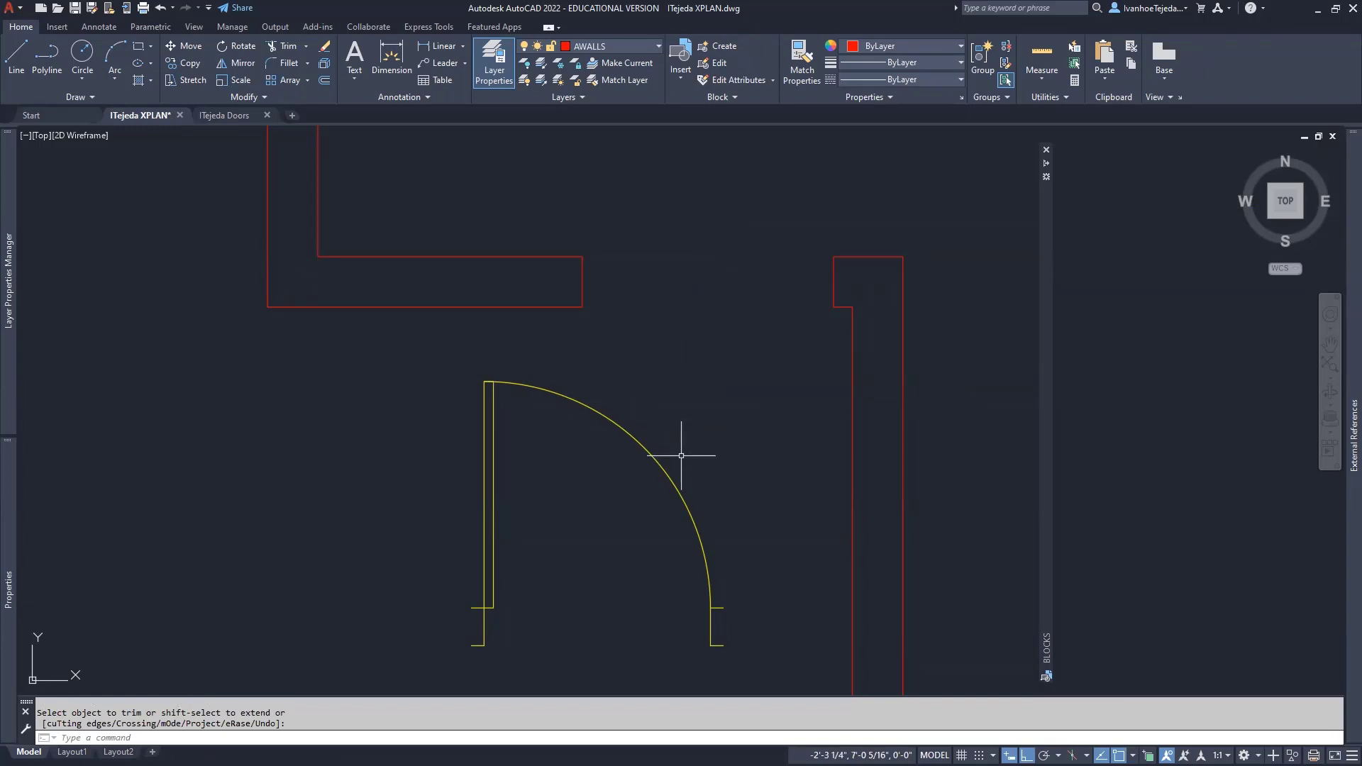
Step: Move the door block into the opening with Ortho off, from its upper right jamb end to the opening's upper right corner
text(m)
key(Return)
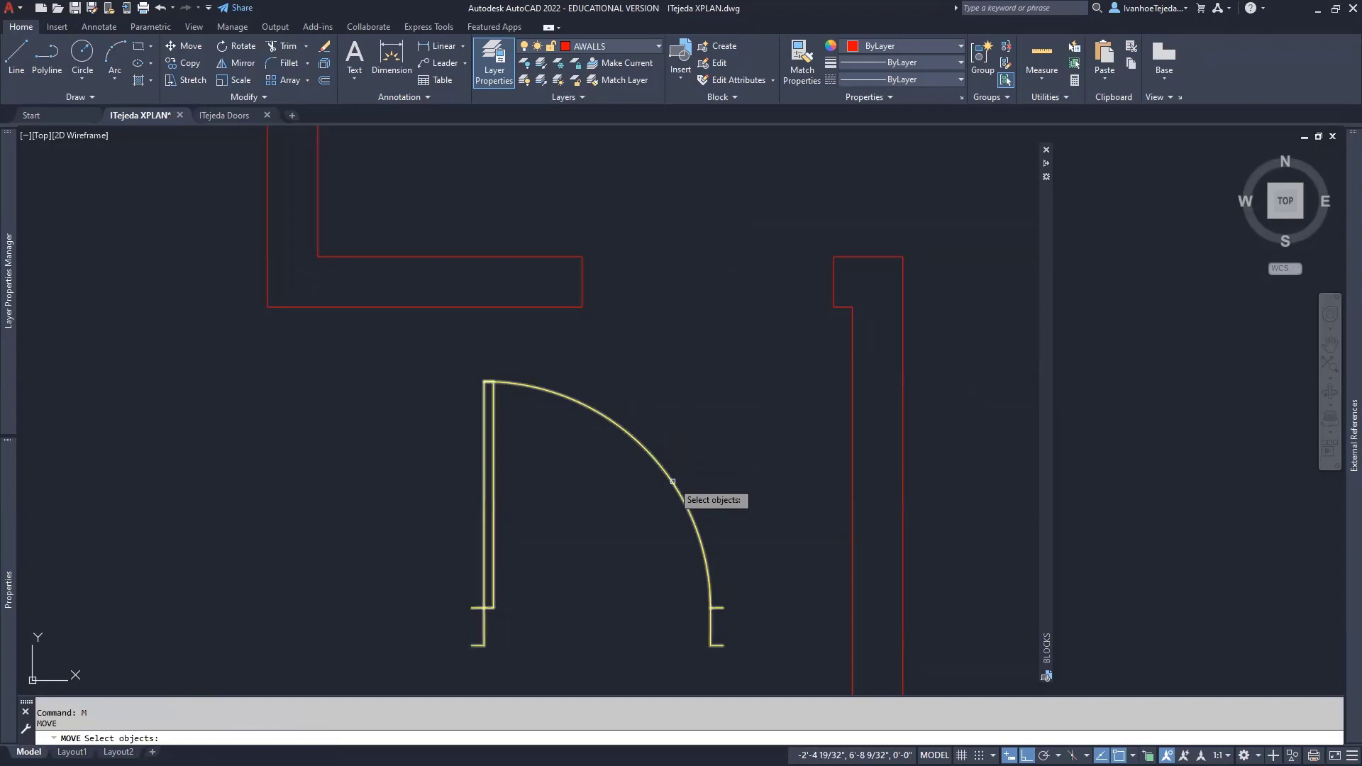
click(670, 473)
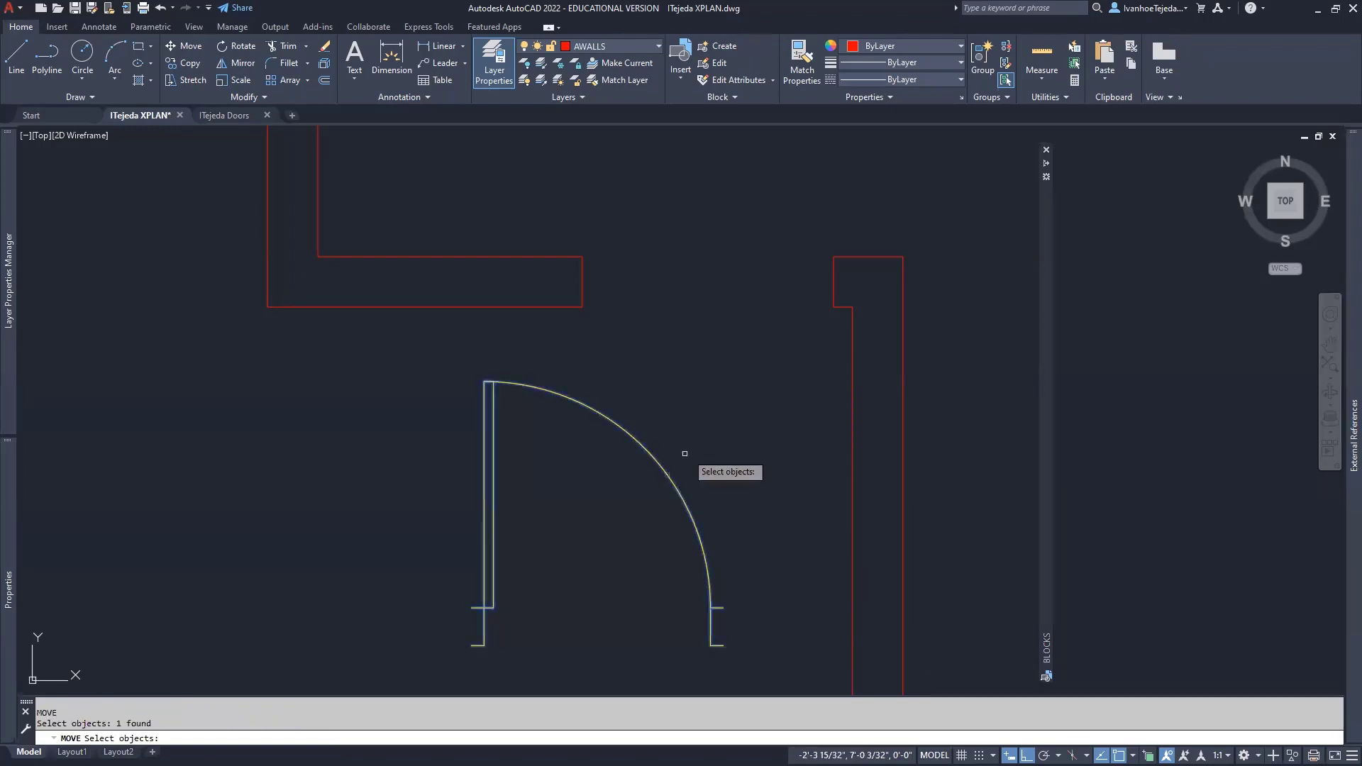
key(Return)
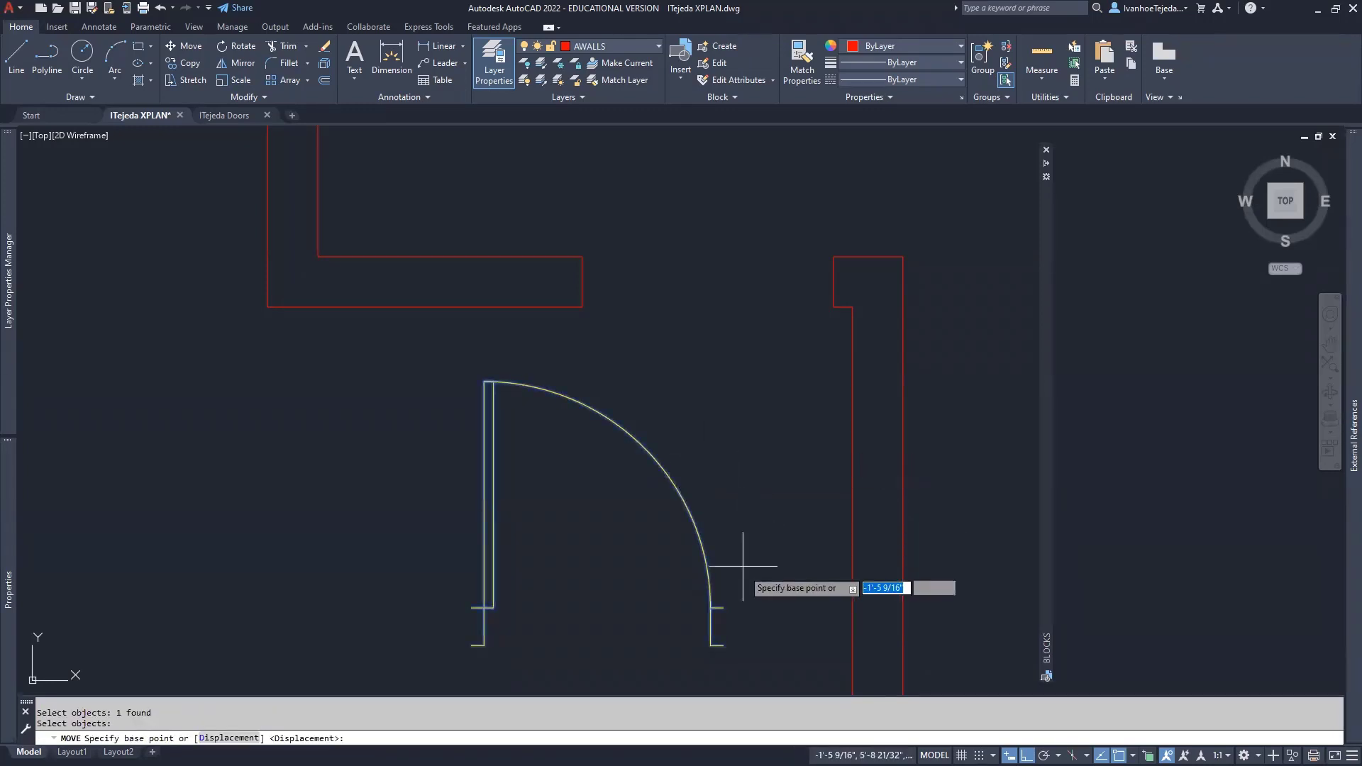
click(724, 607)
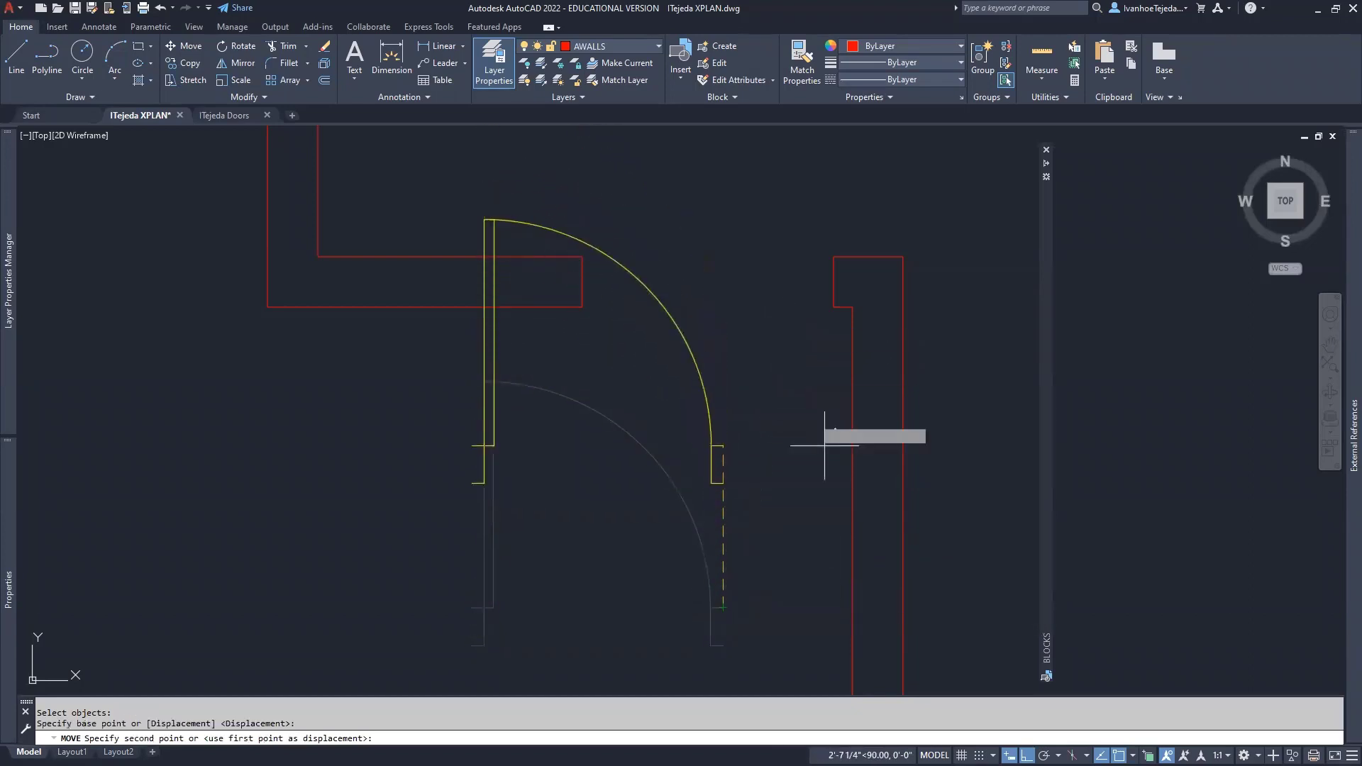
key(F8)
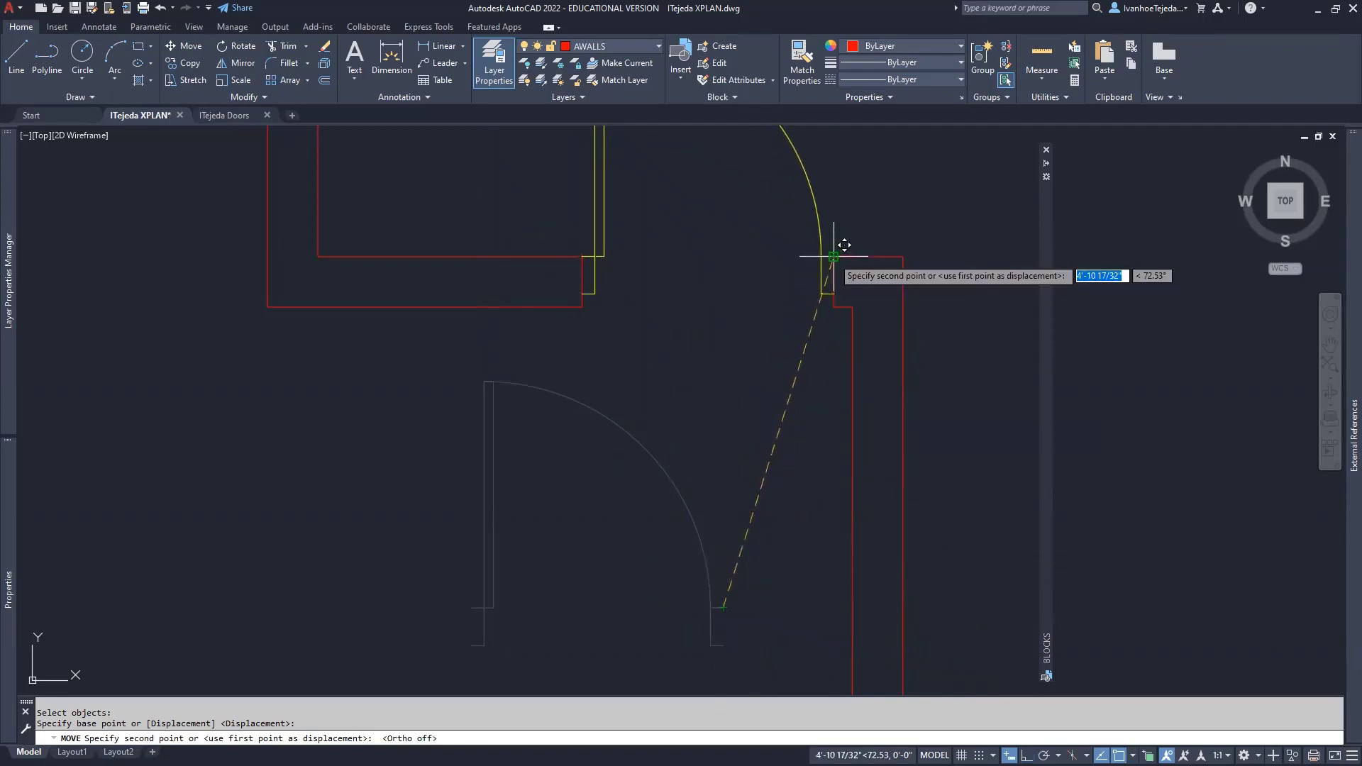
click(833, 258)
scroll(739, 374, down, 2)
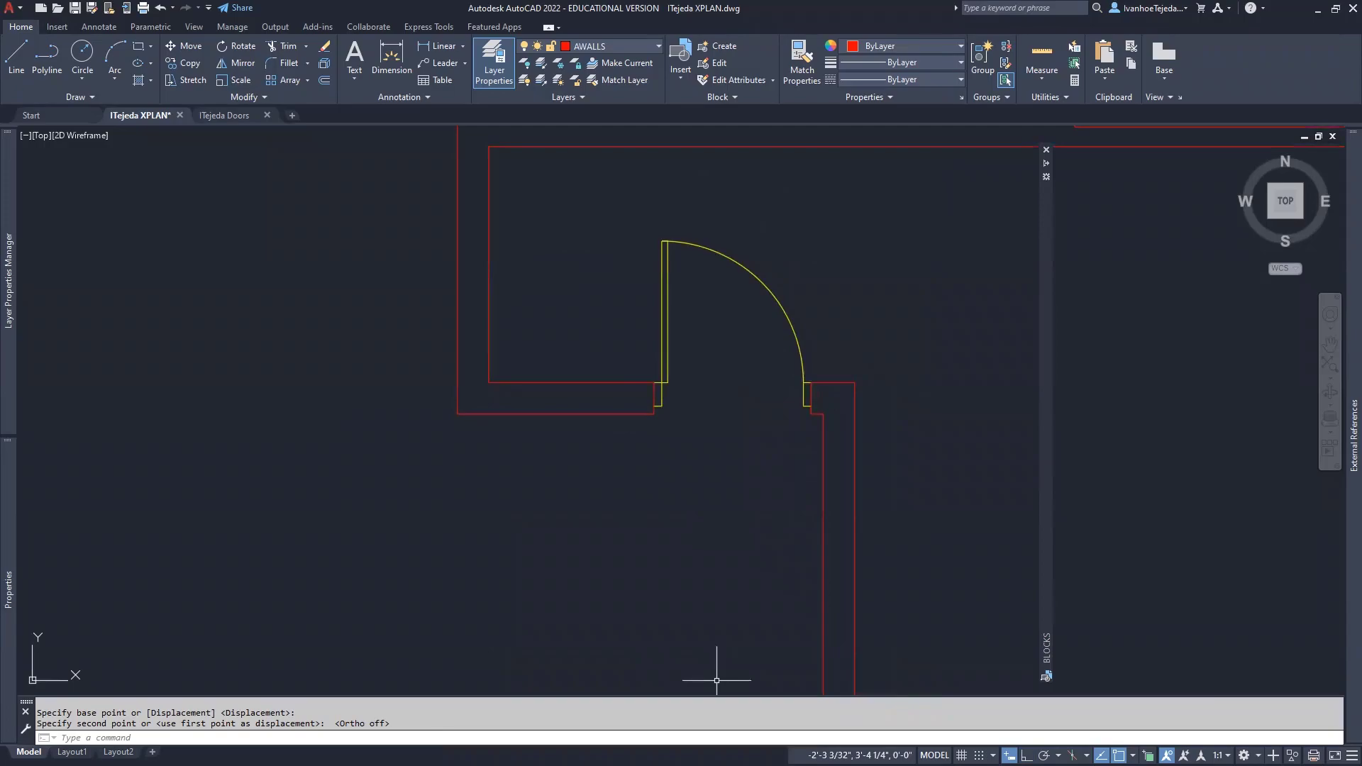
Step: Compare the placed door with the 3' entry door in XPLAN.pdf in Acrobat, and return to AutoCAD to inspect its jambs
key(alt+Tab)
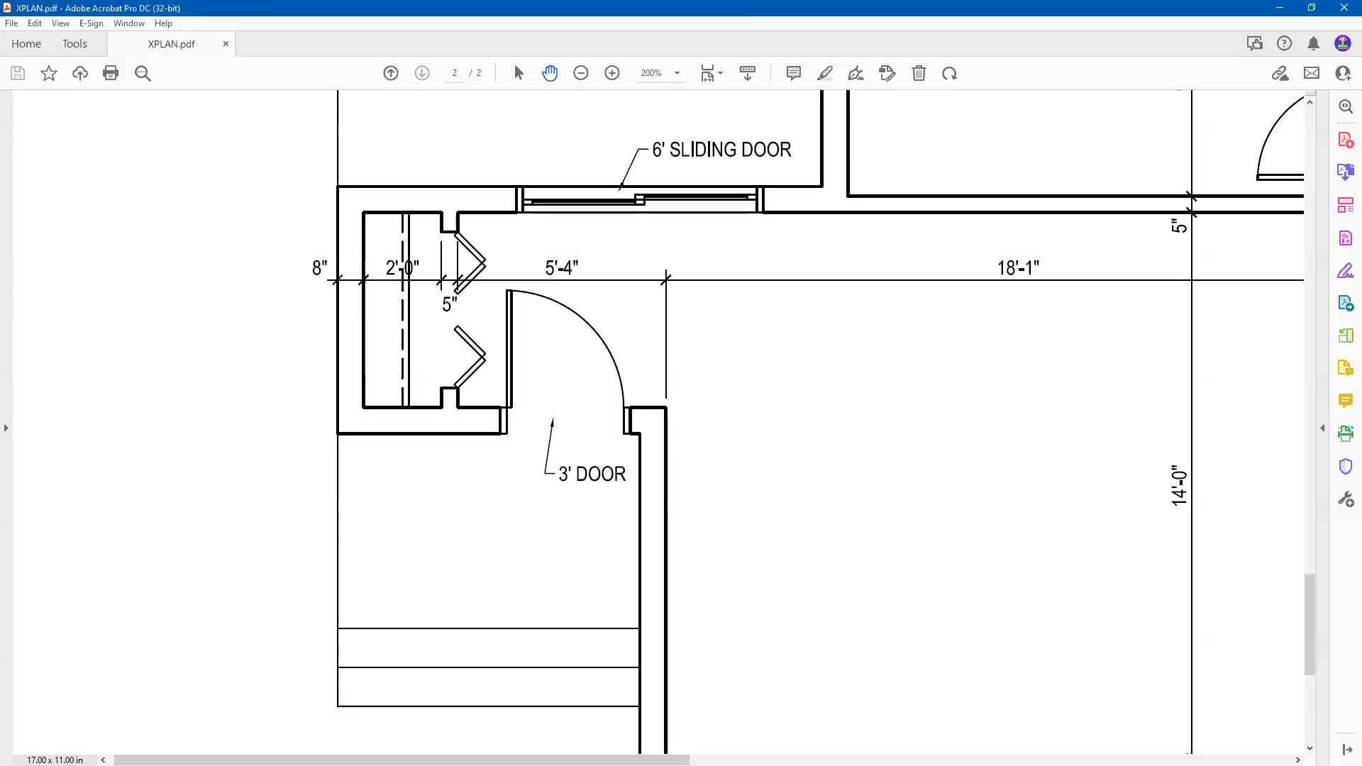
key(alt+Tab)
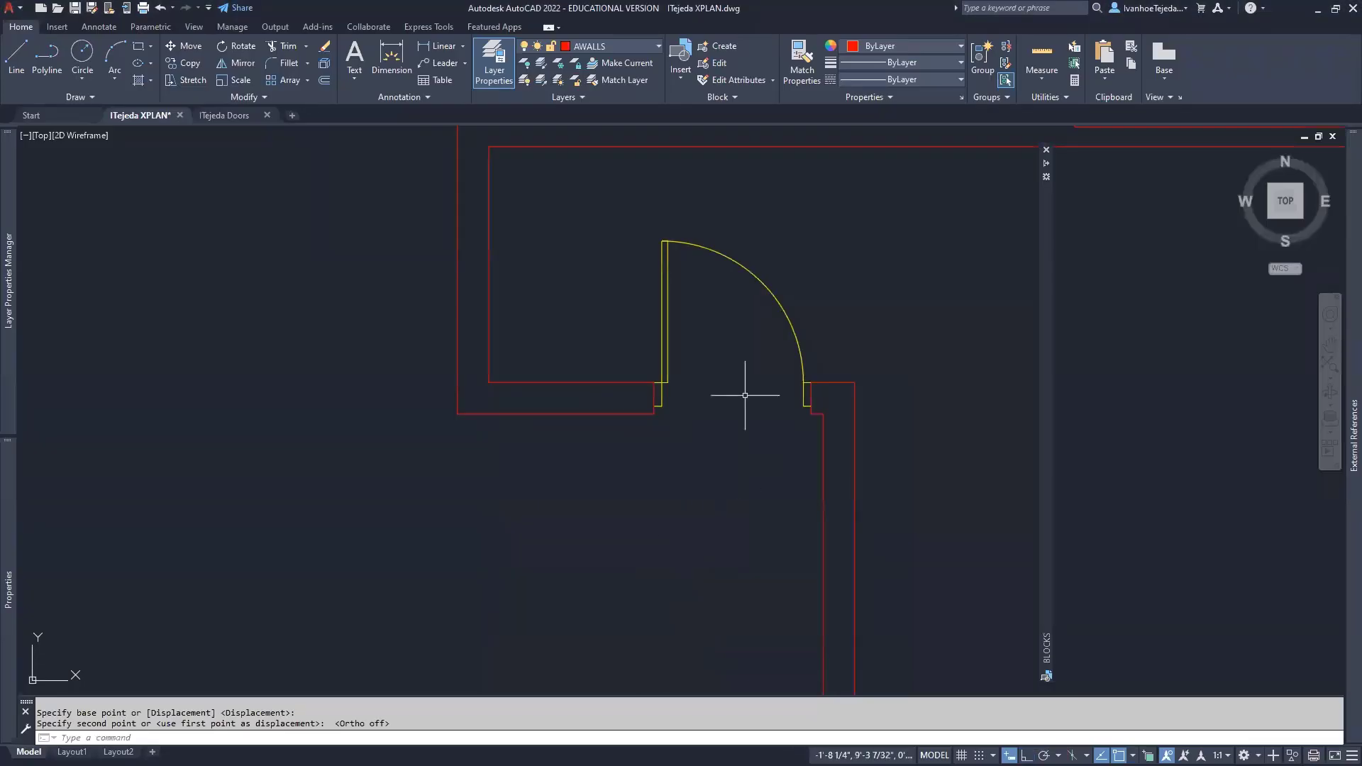
scroll(750, 384, up, 4)
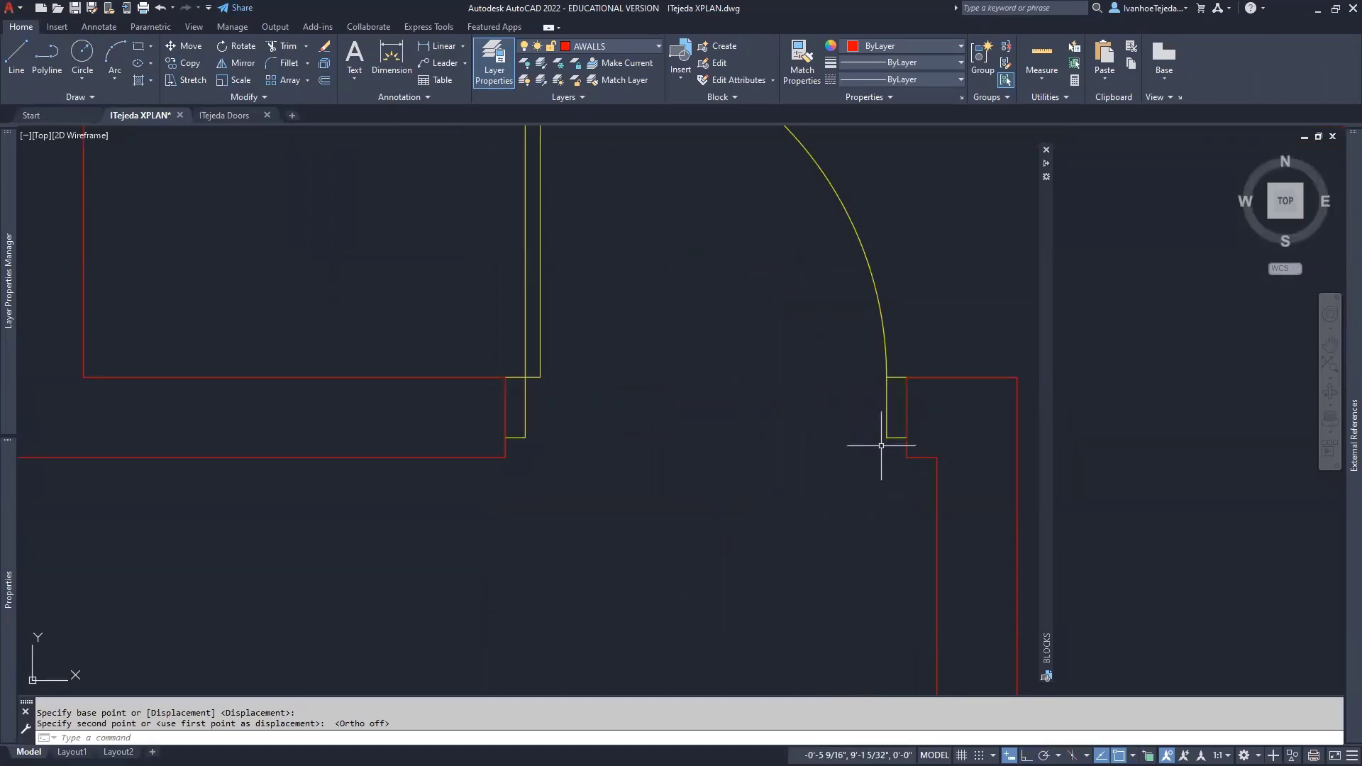
Step: Switch to the Doors drawing and check the swing door's right jamb dimensions with Quick Measure
click(226, 113)
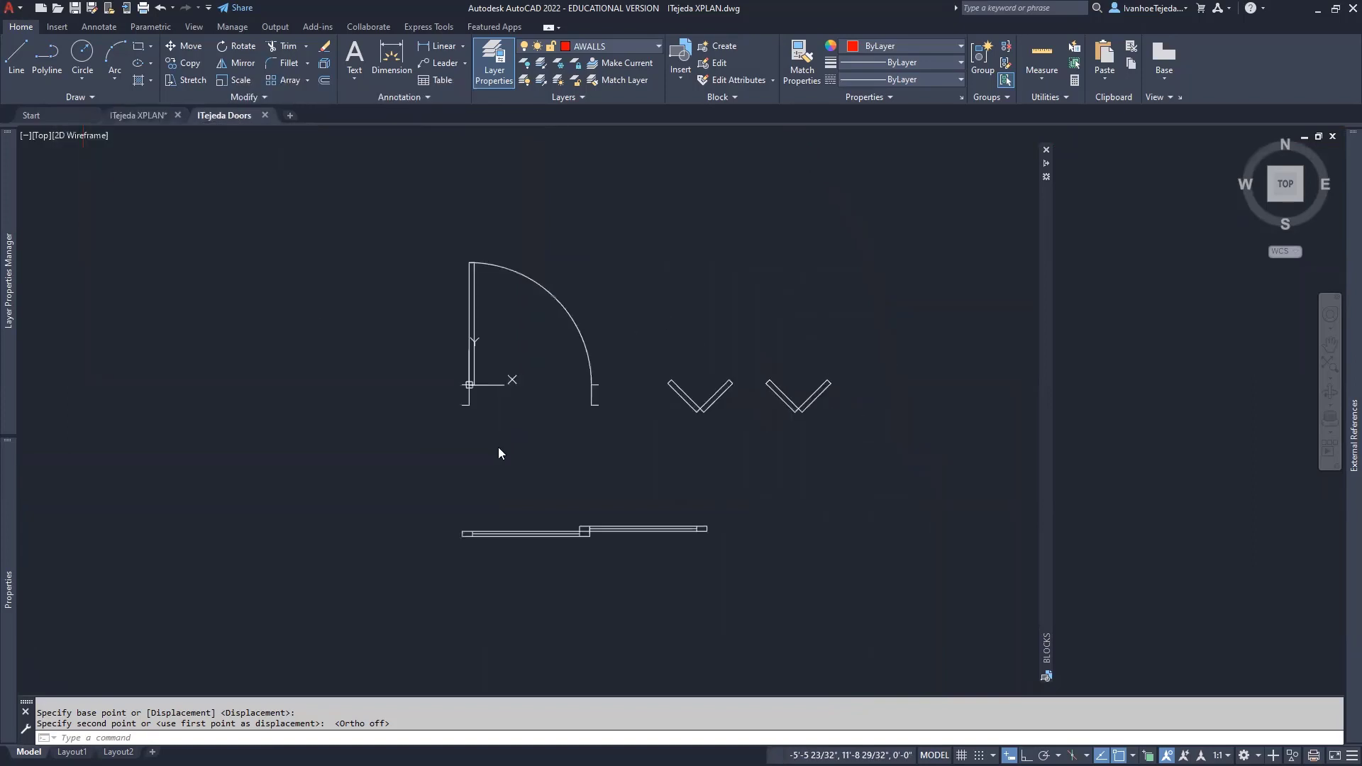
scroll(595, 387, up, 8)
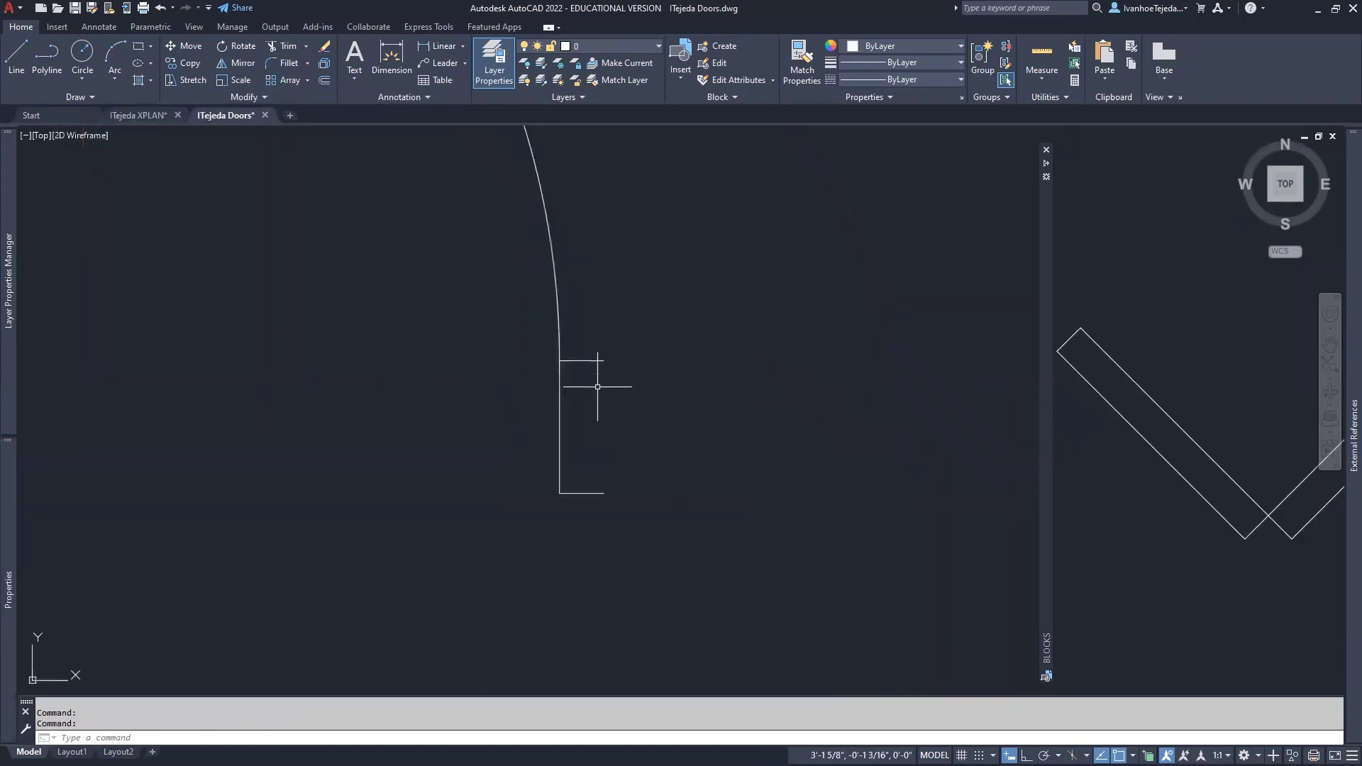
click(1043, 77)
click(1040, 131)
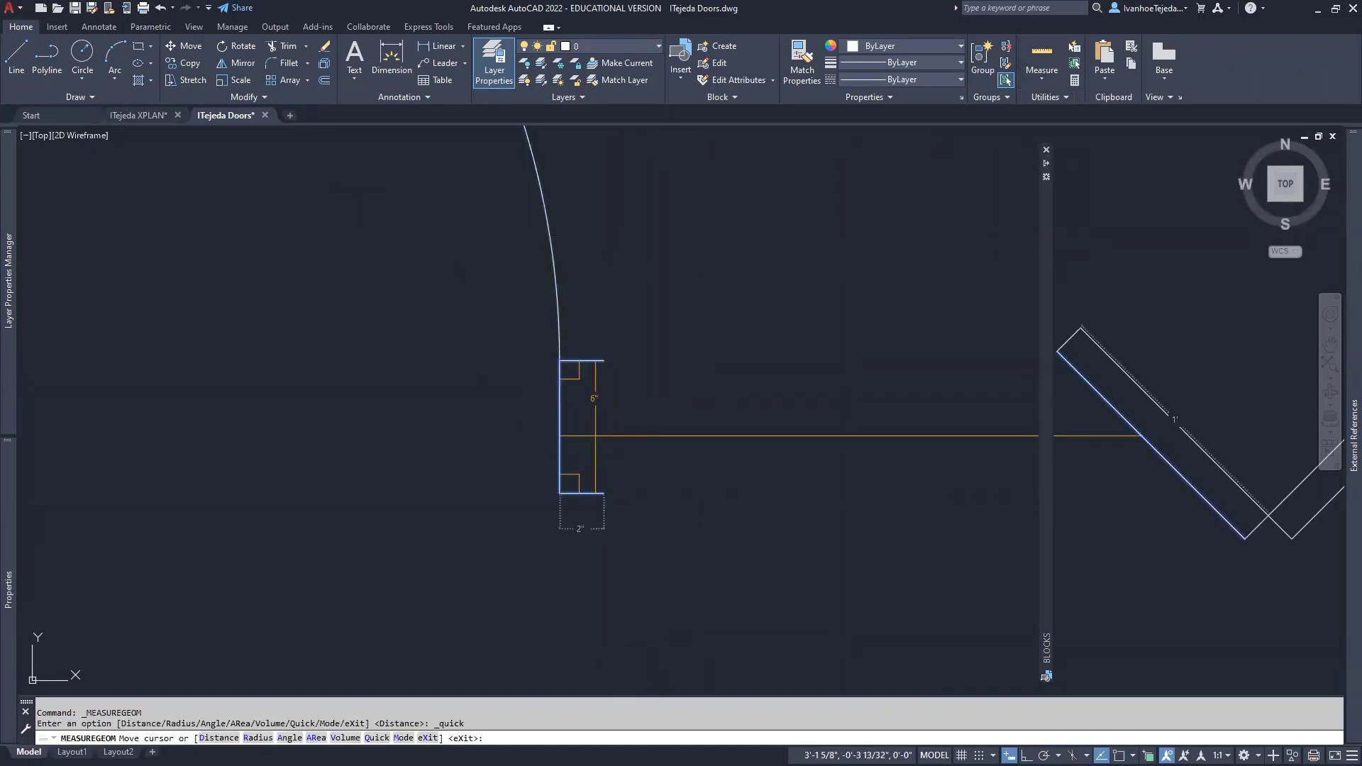
Step: Return to the XPLAN drawing and open the entry door block in the Block Editor
key(Escape)
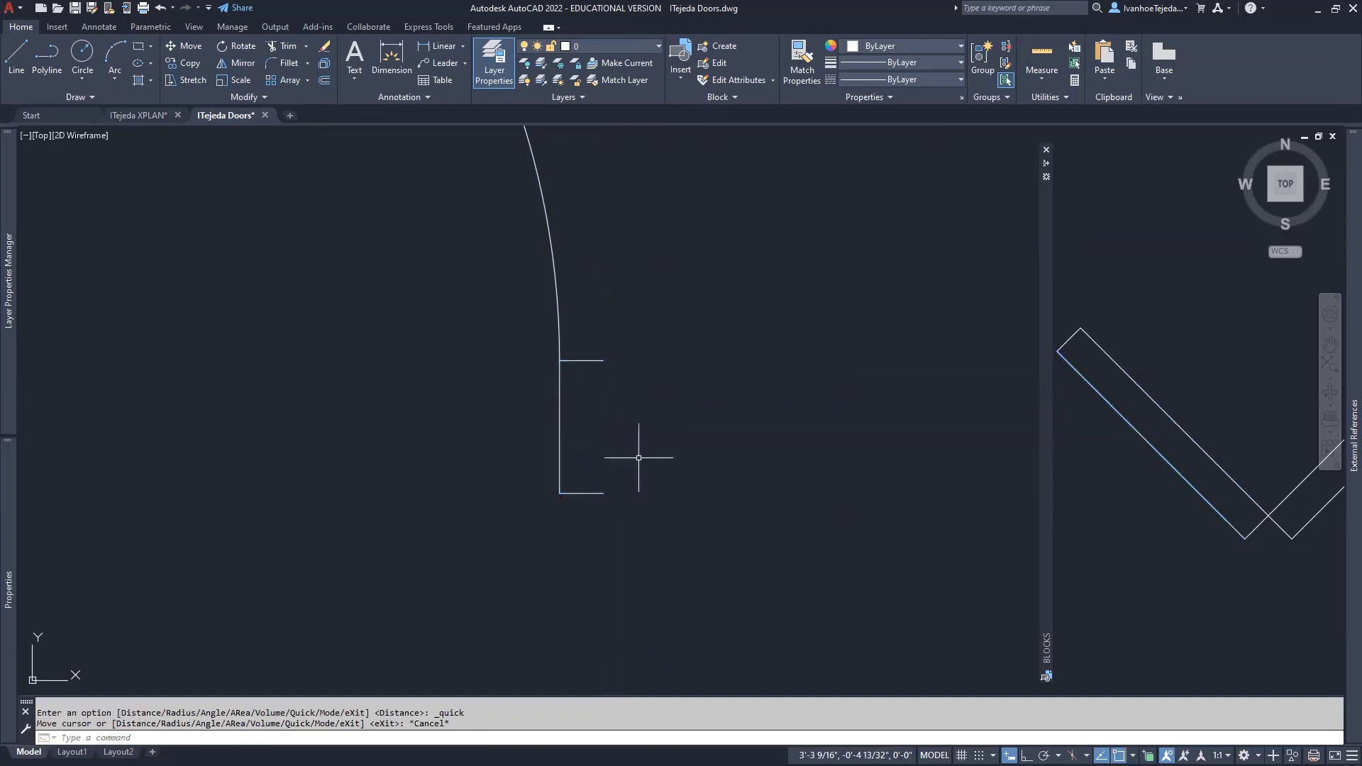
click(141, 112)
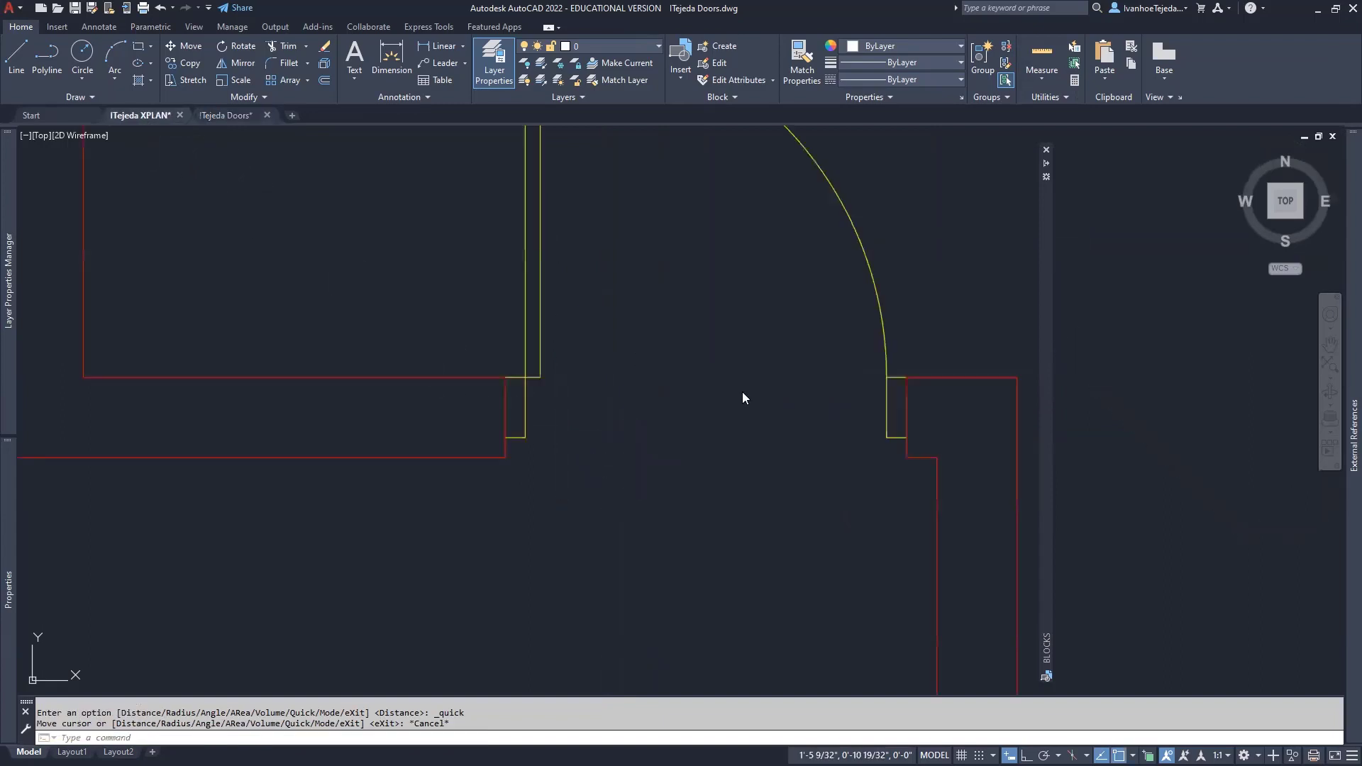
click(819, 429)
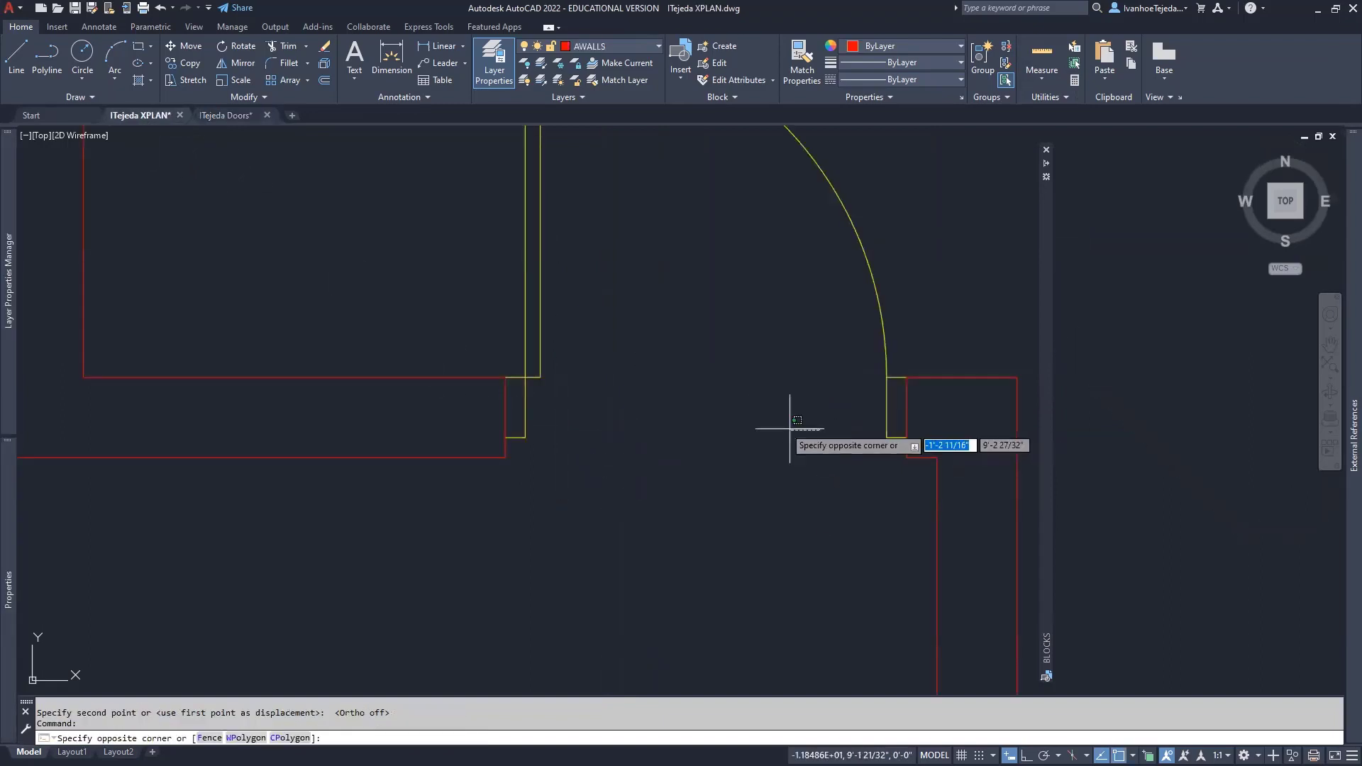
click(753, 410)
middle_drag(744, 374, 723, 522)
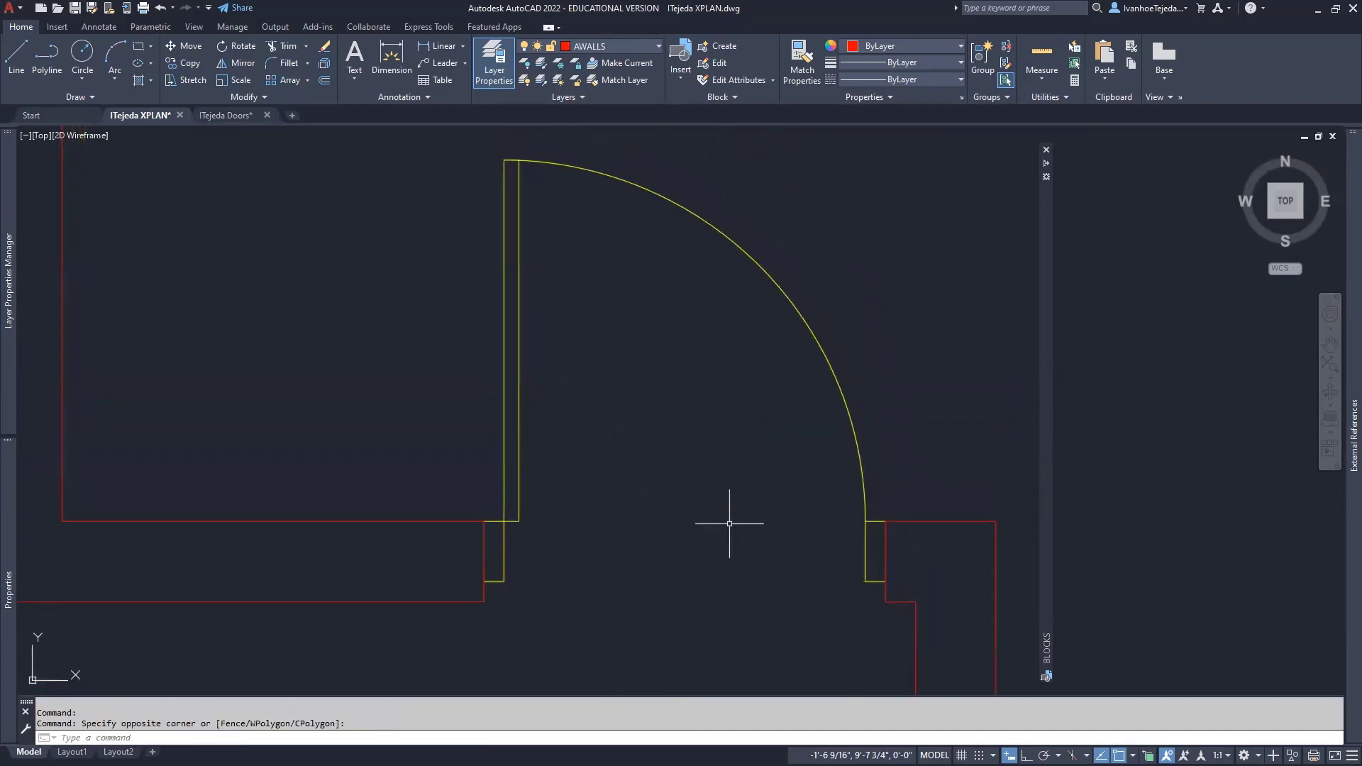
scroll(732, 492, down, 2)
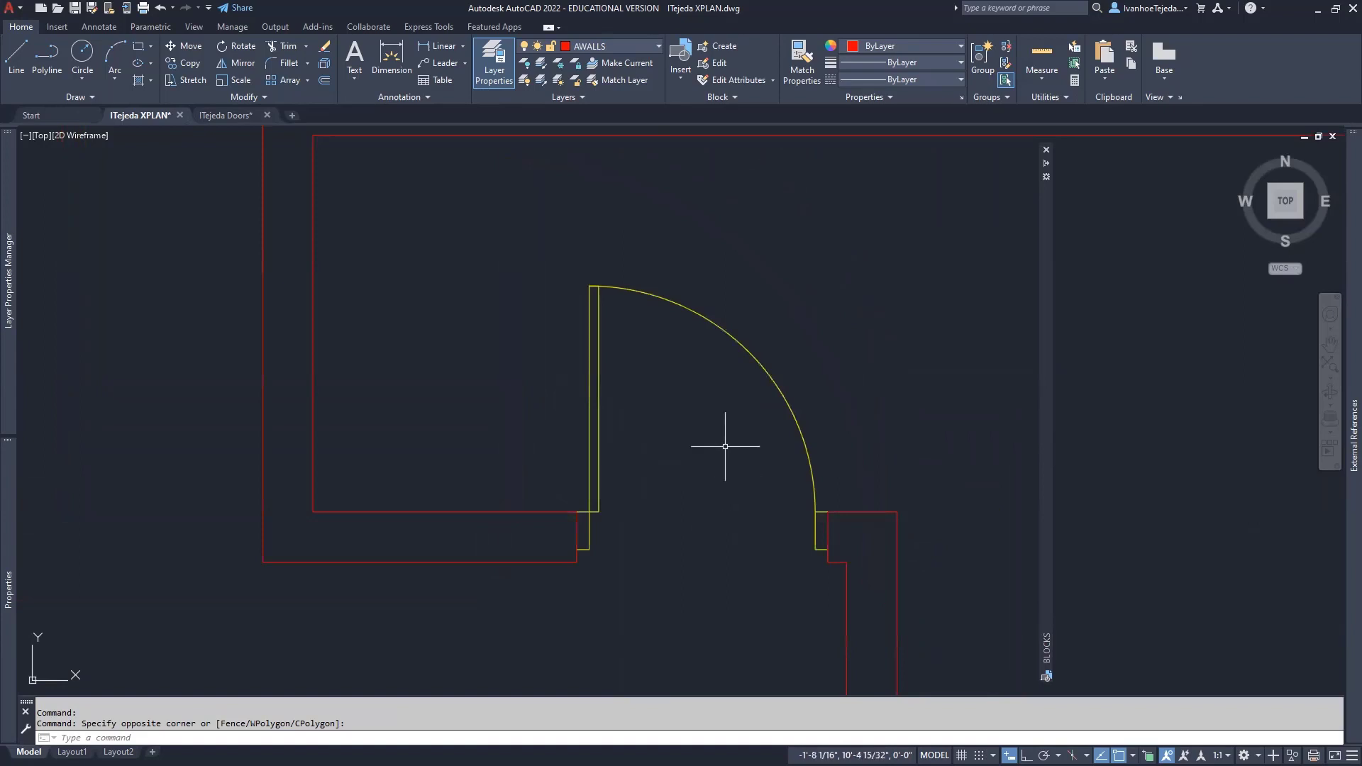
click(757, 359)
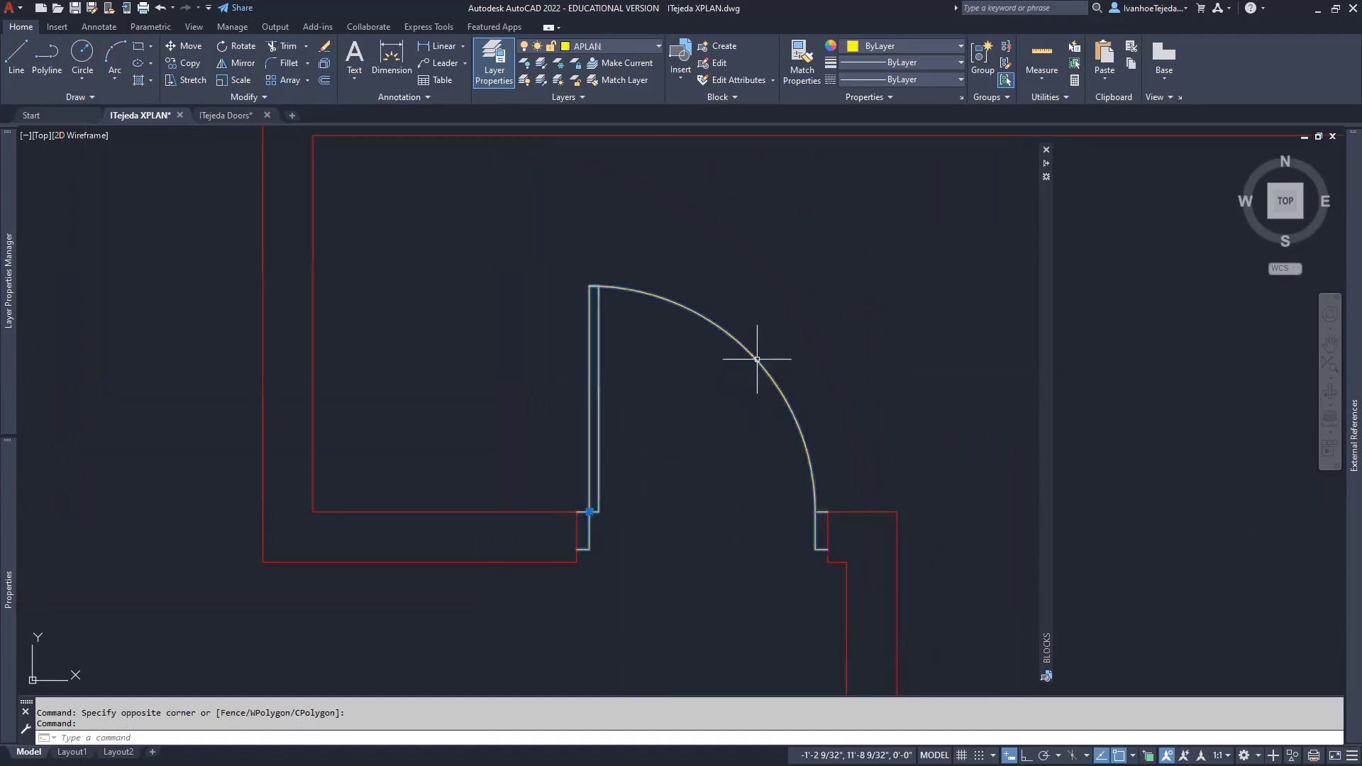
right_click(589, 337)
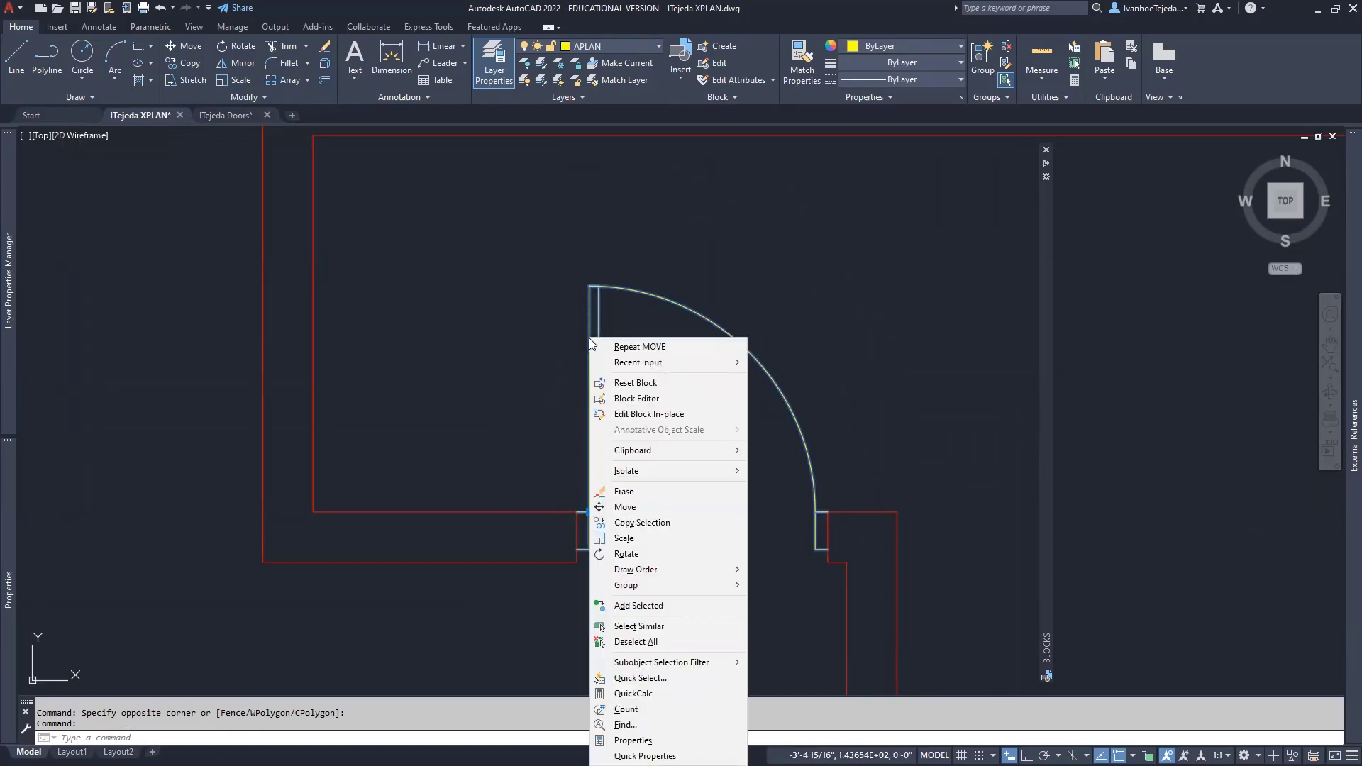
click(635, 400)
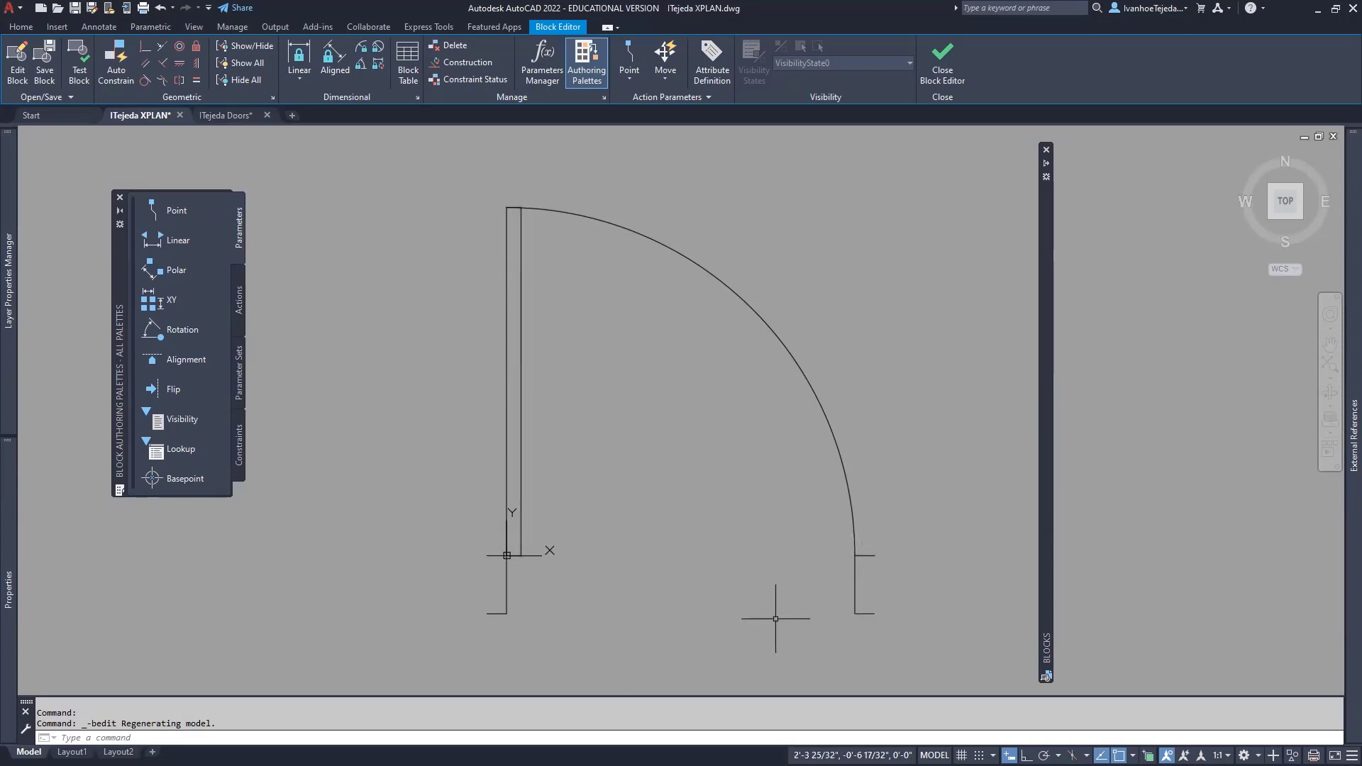
Step: Stretch the lower ends of both door jambs straight down by 2" with Ortho on
middle_drag(773, 612, 788, 494)
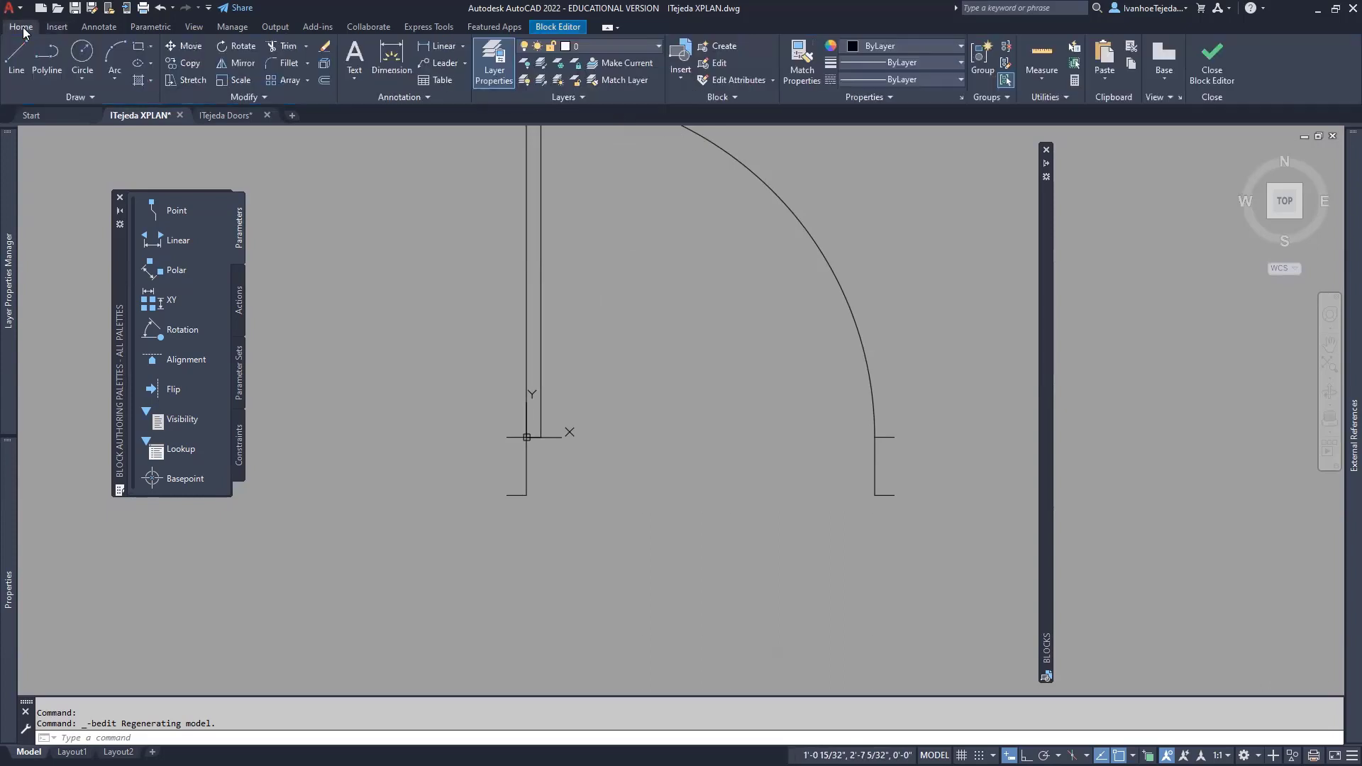
click(182, 81)
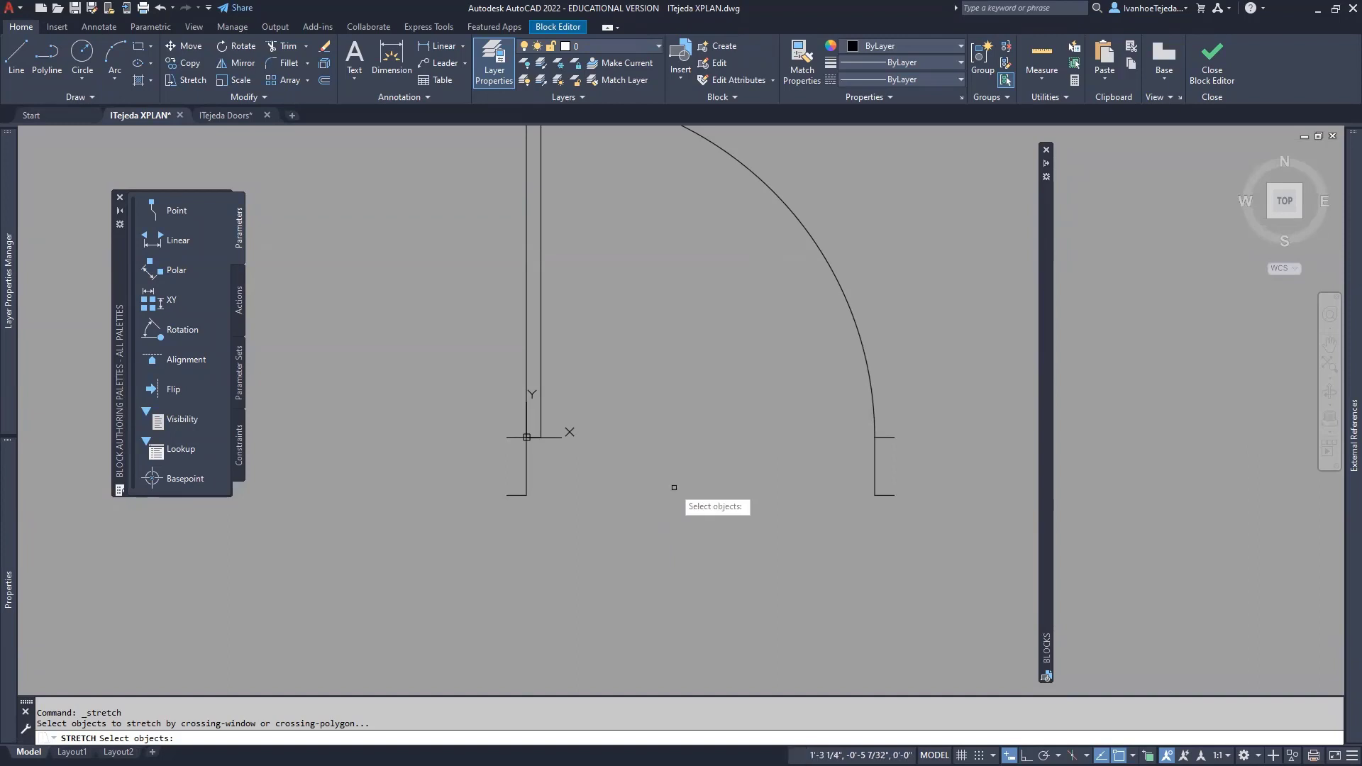
click(916, 479)
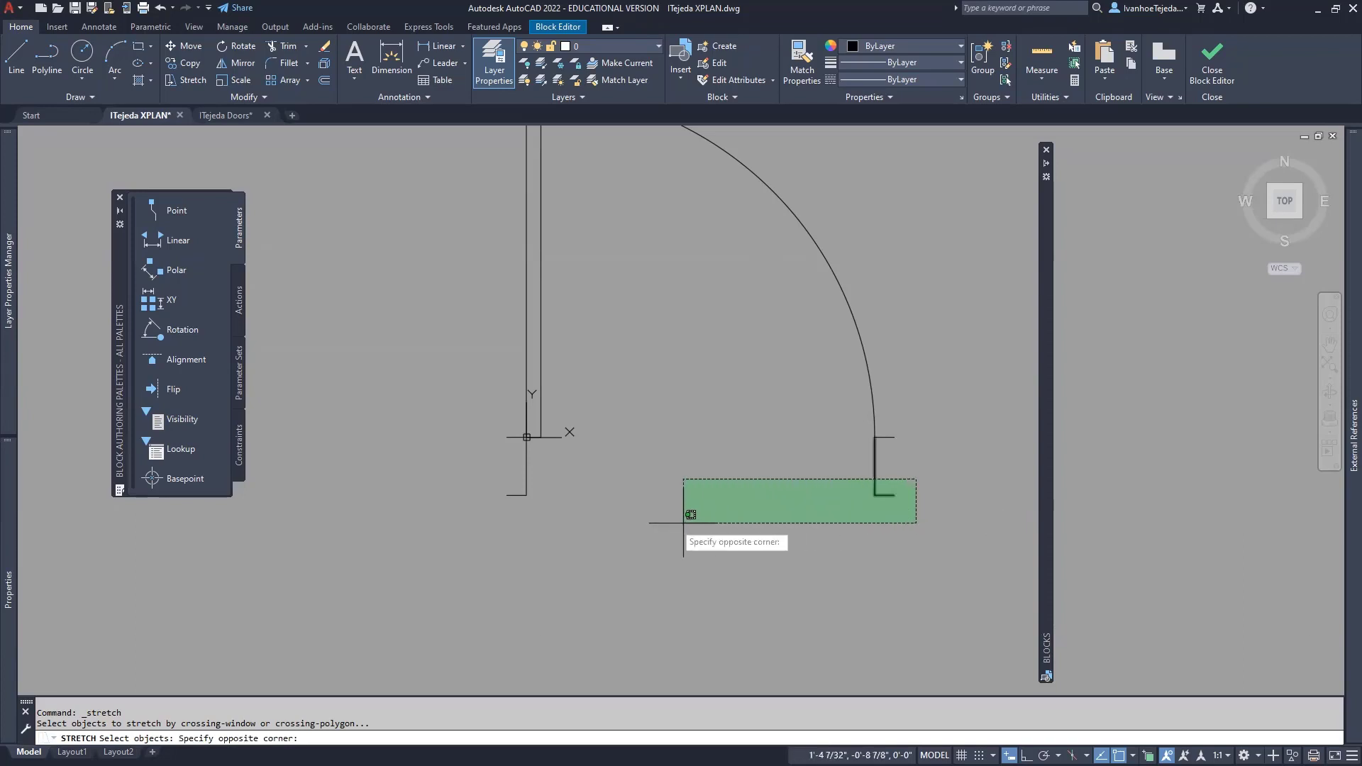
click(479, 527)
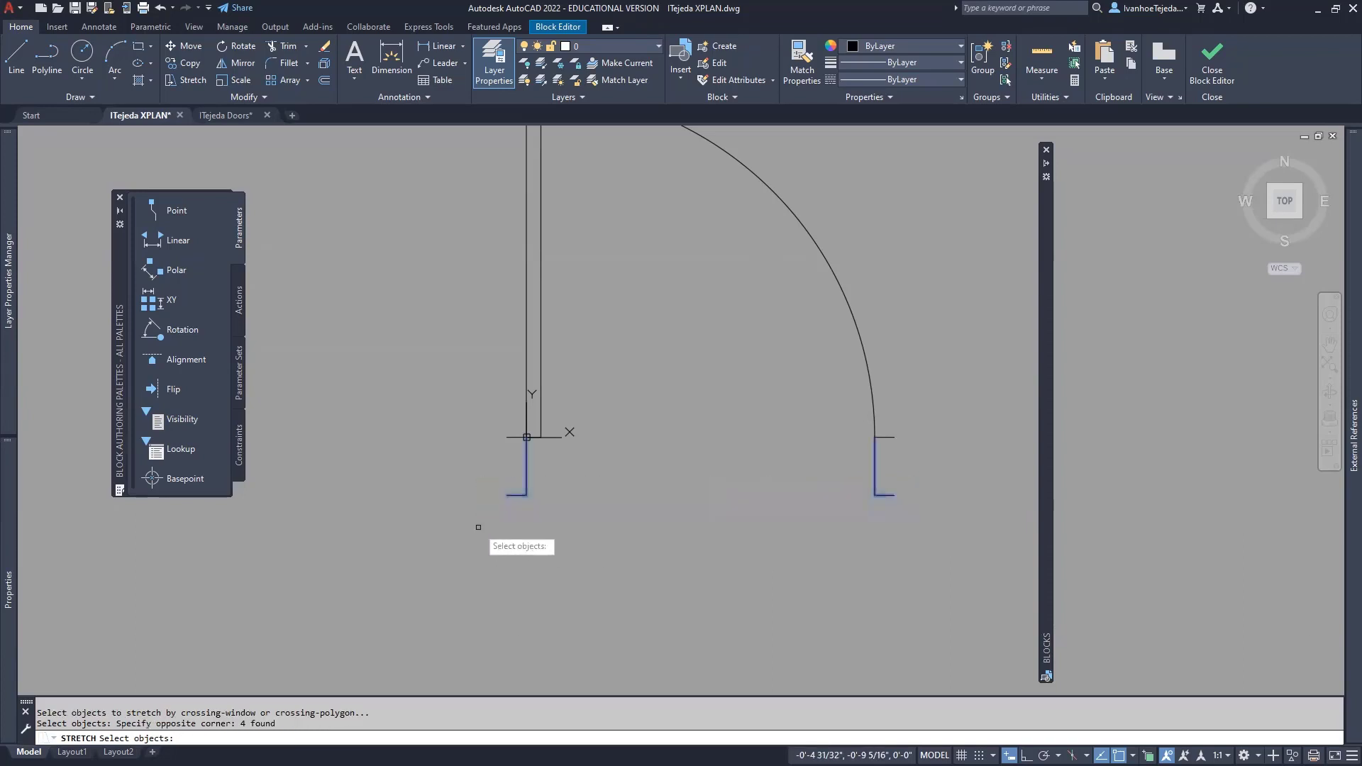
key(Return)
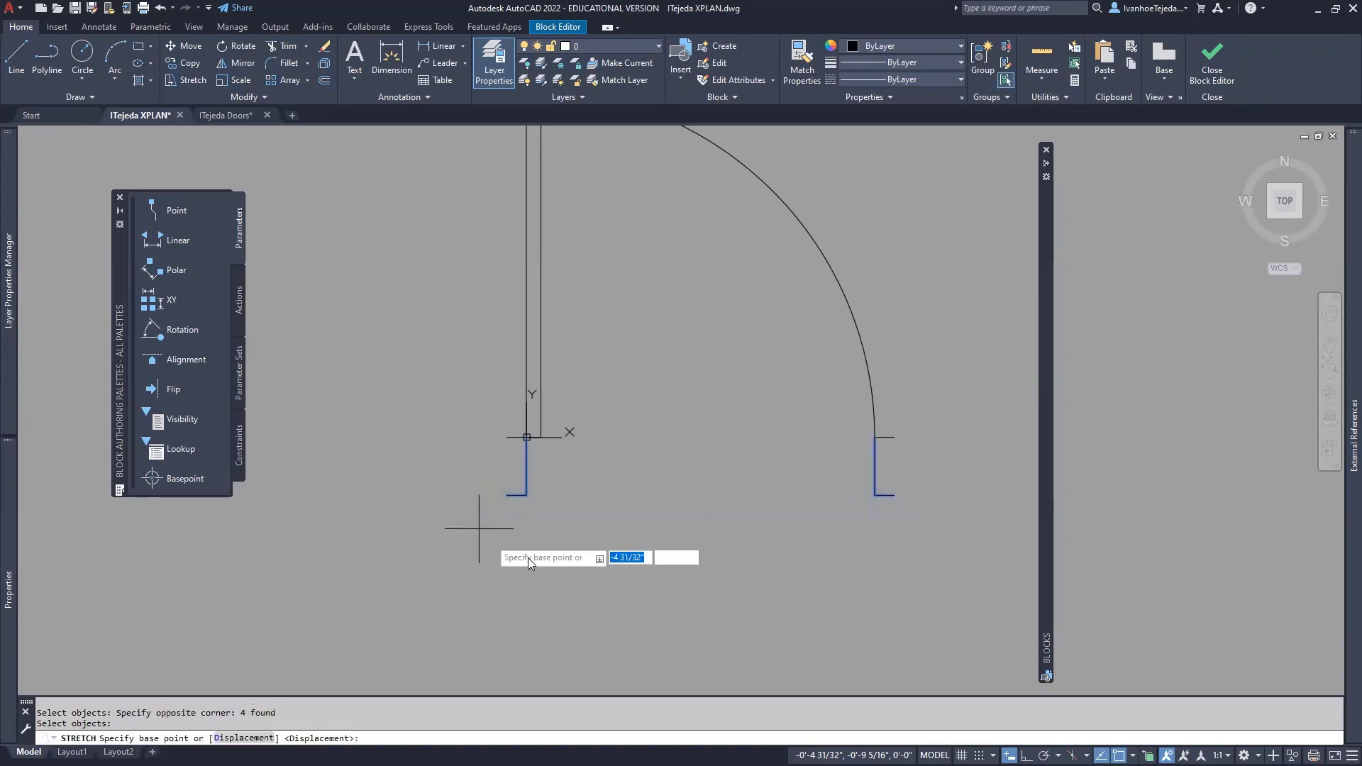
click(699, 494)
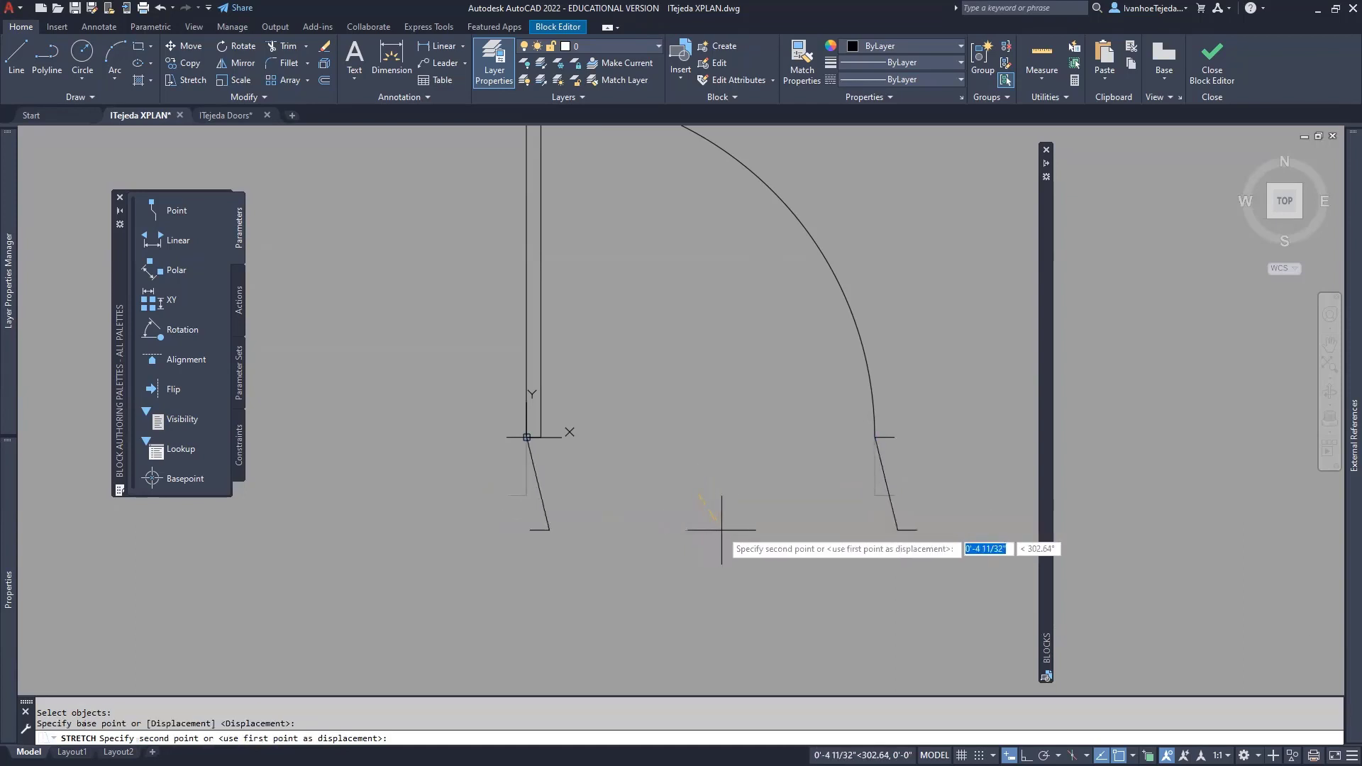
key(F8)
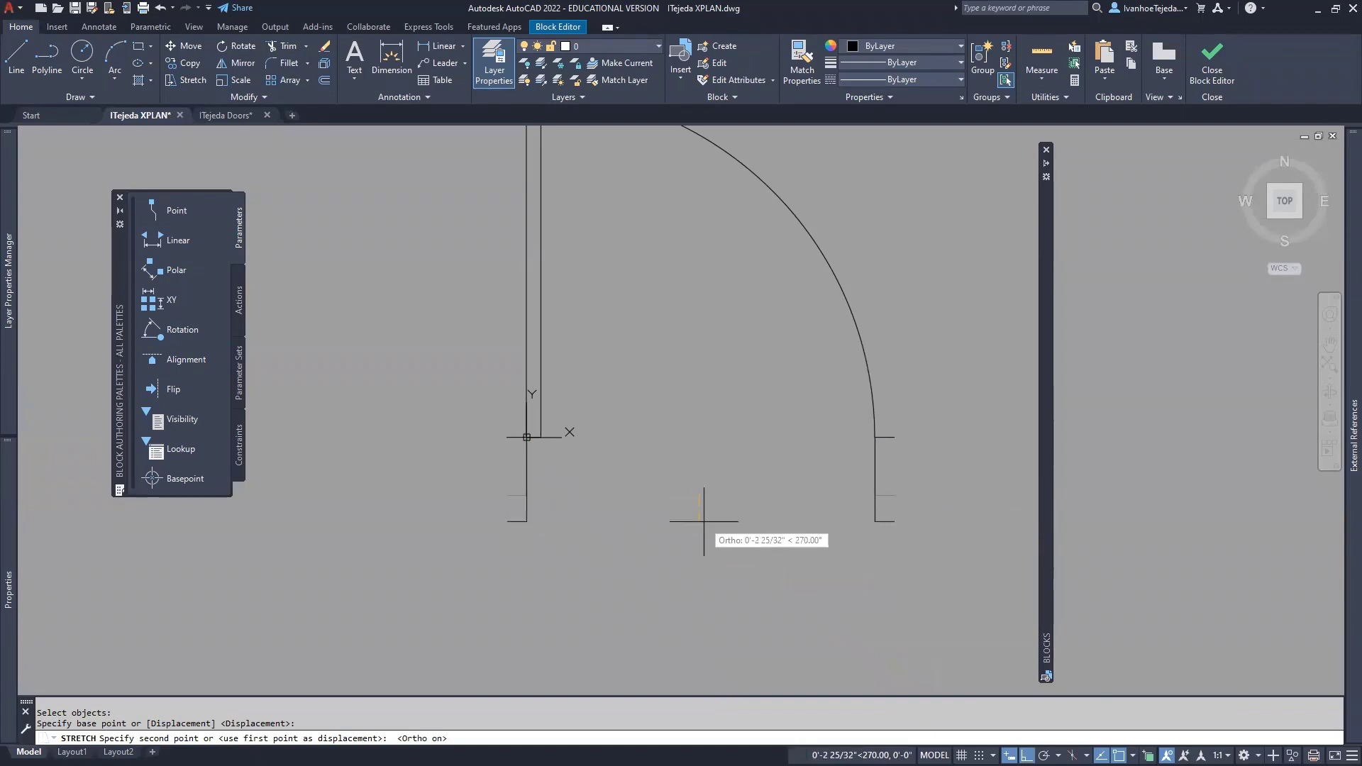
text(2)
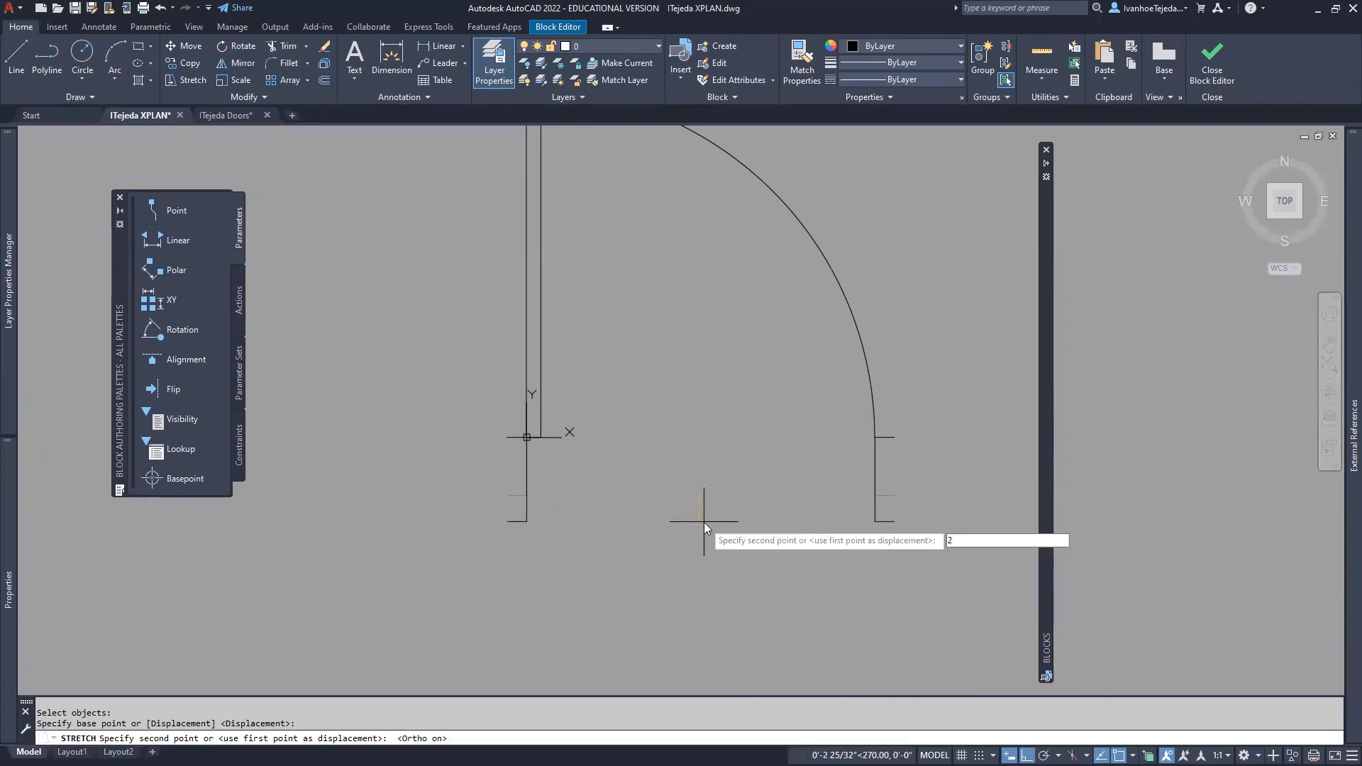
key(Return)
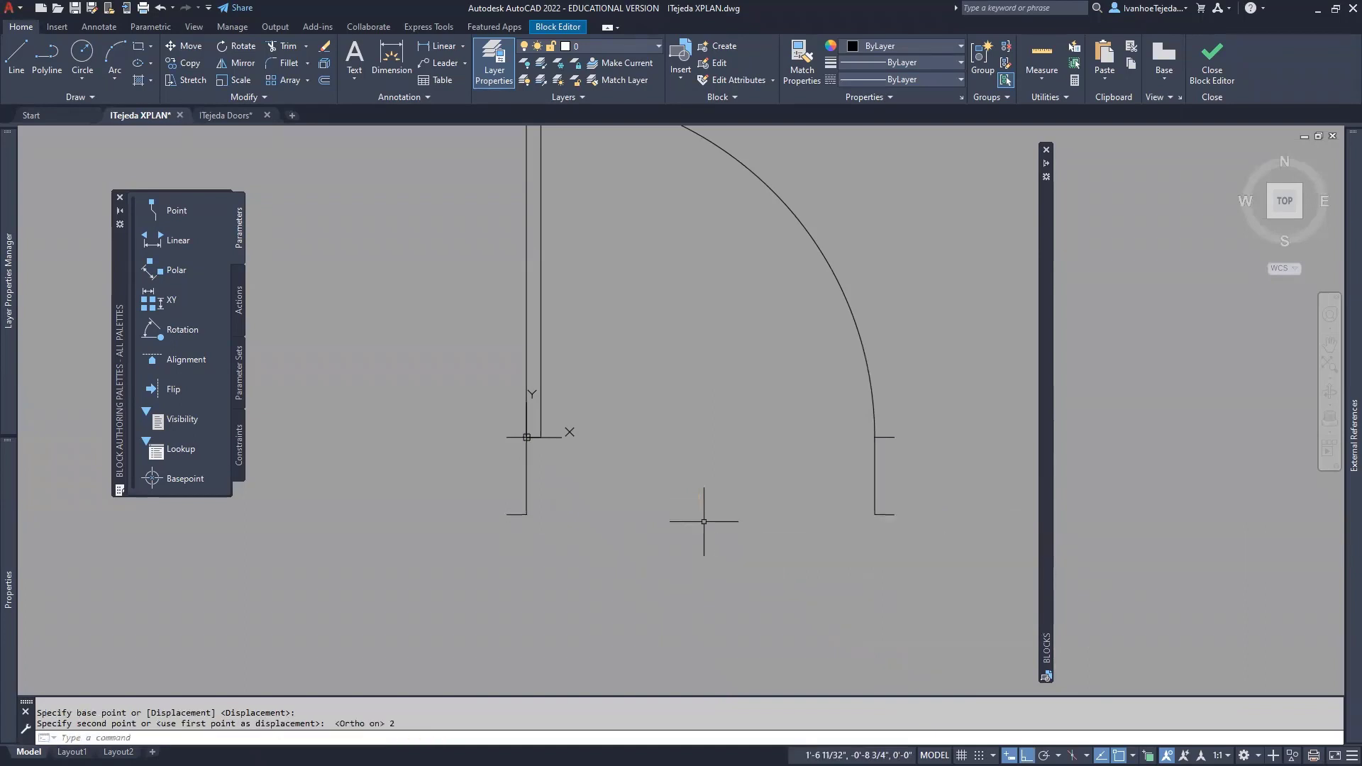
Step: Check the stretched jambs with Quick Measure, and close the Block Editor saving the changes to Door 36 inches
click(1041, 77)
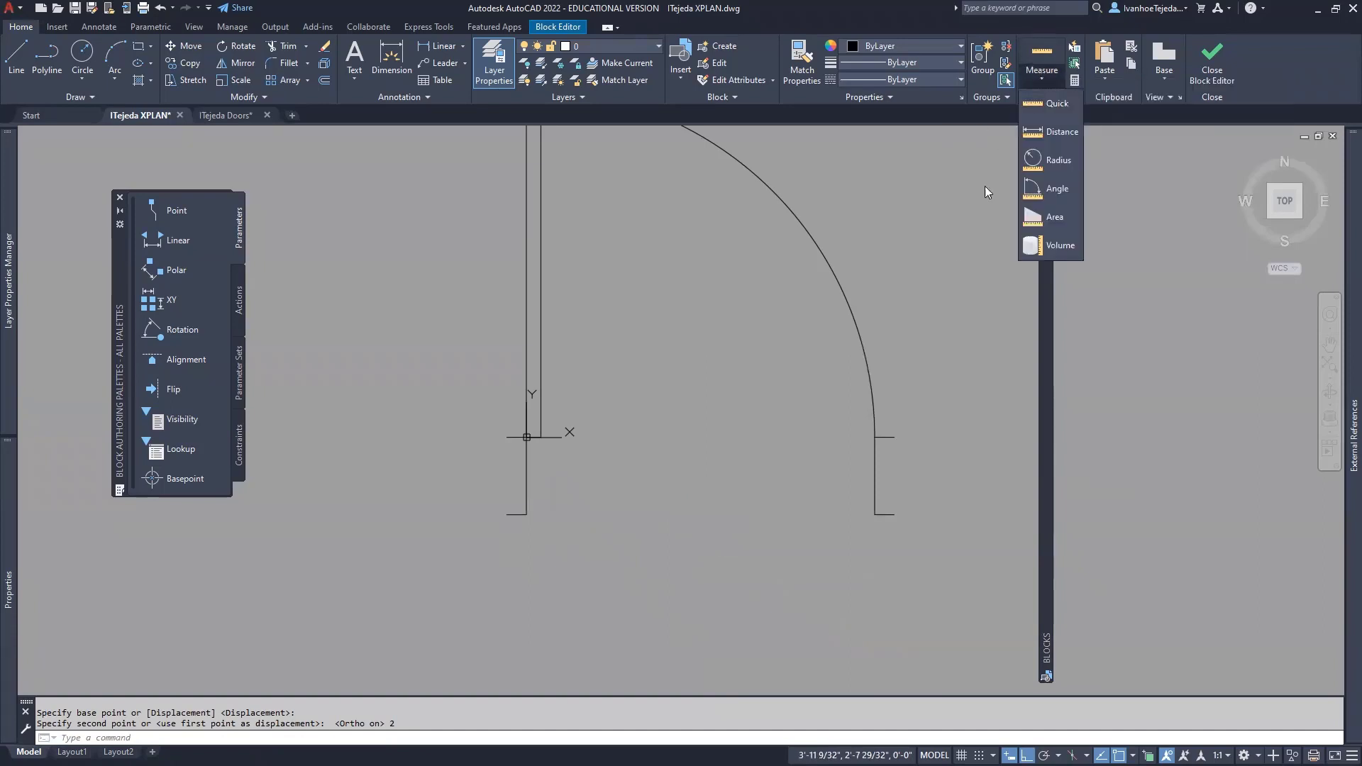
click(1030, 104)
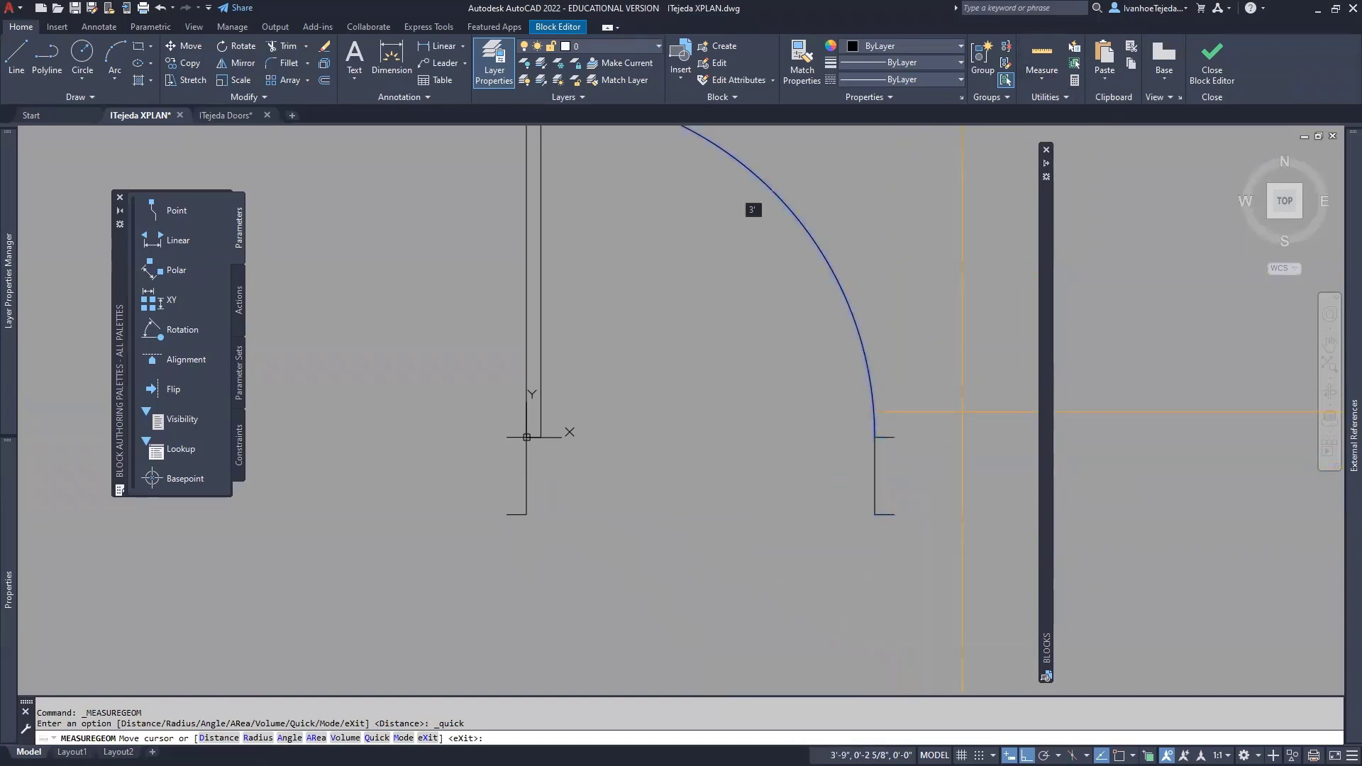
click(1212, 63)
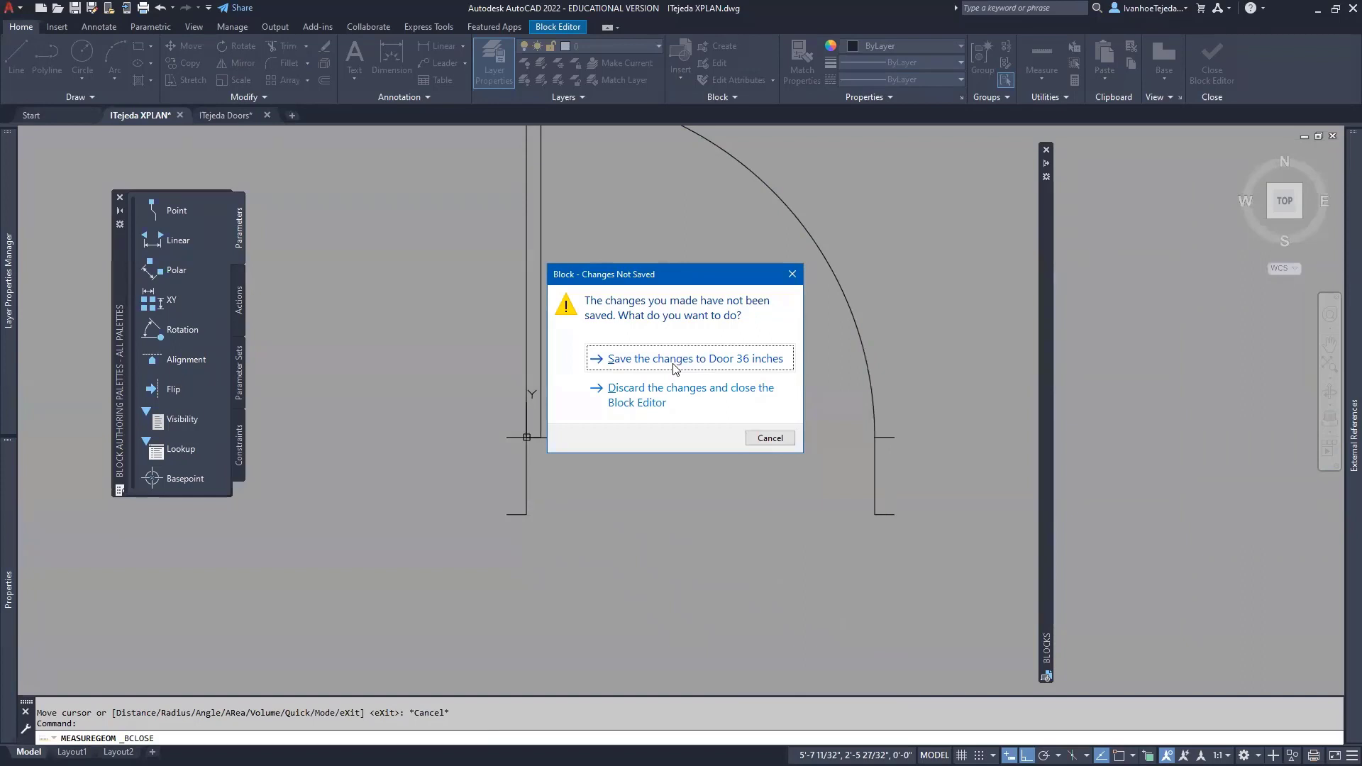
click(674, 362)
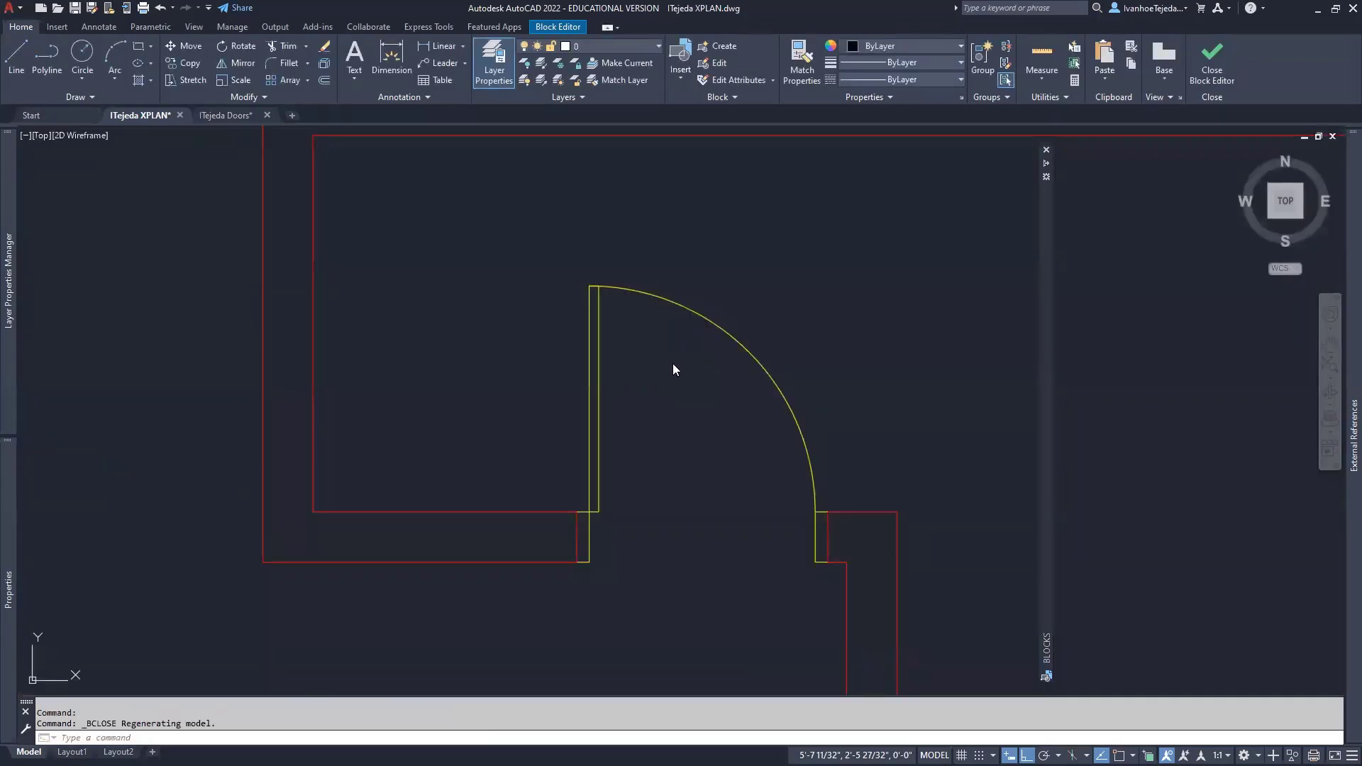
Step: Inspect how the revised door jambs fit the entry wall thickness, and review the whole floor plan
middle_drag(783, 517, 822, 415)
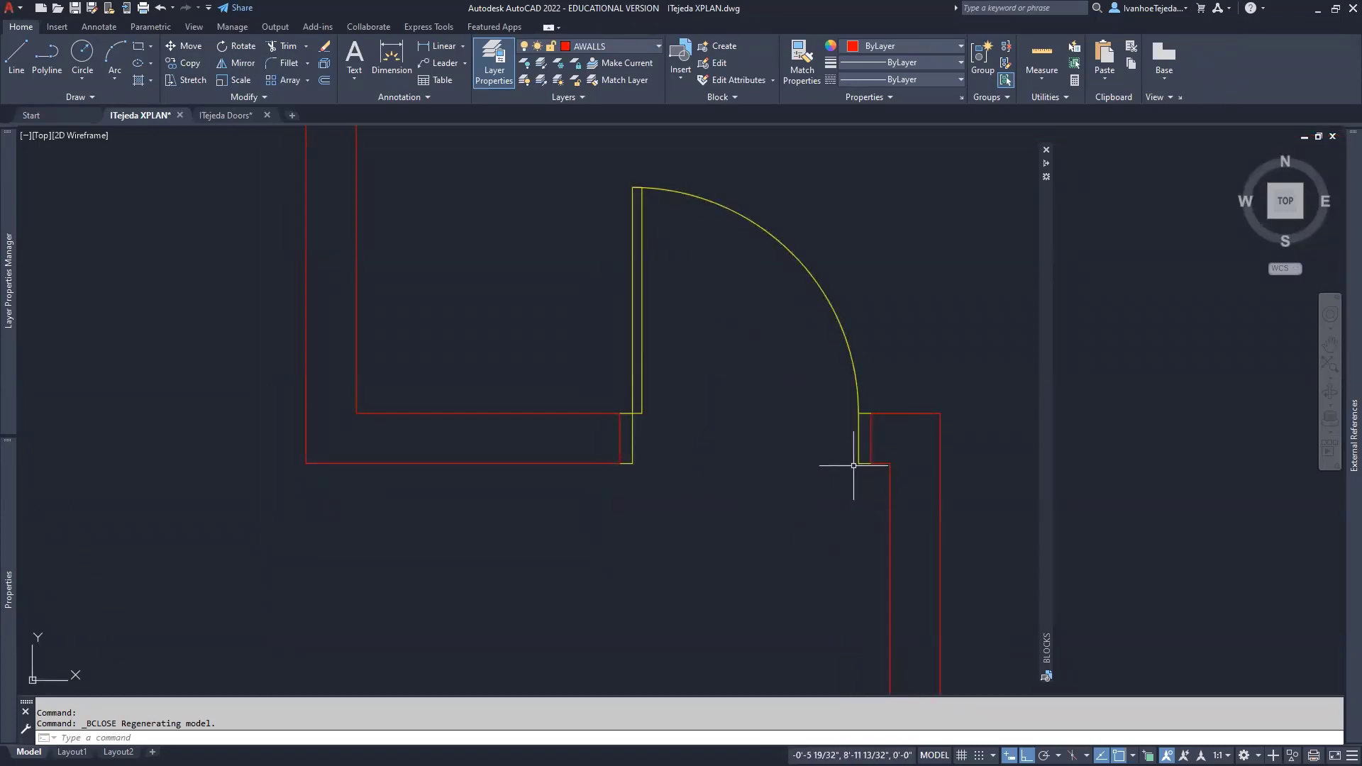
scroll(718, 454, down, 2)
scroll(717, 454, down, 2)
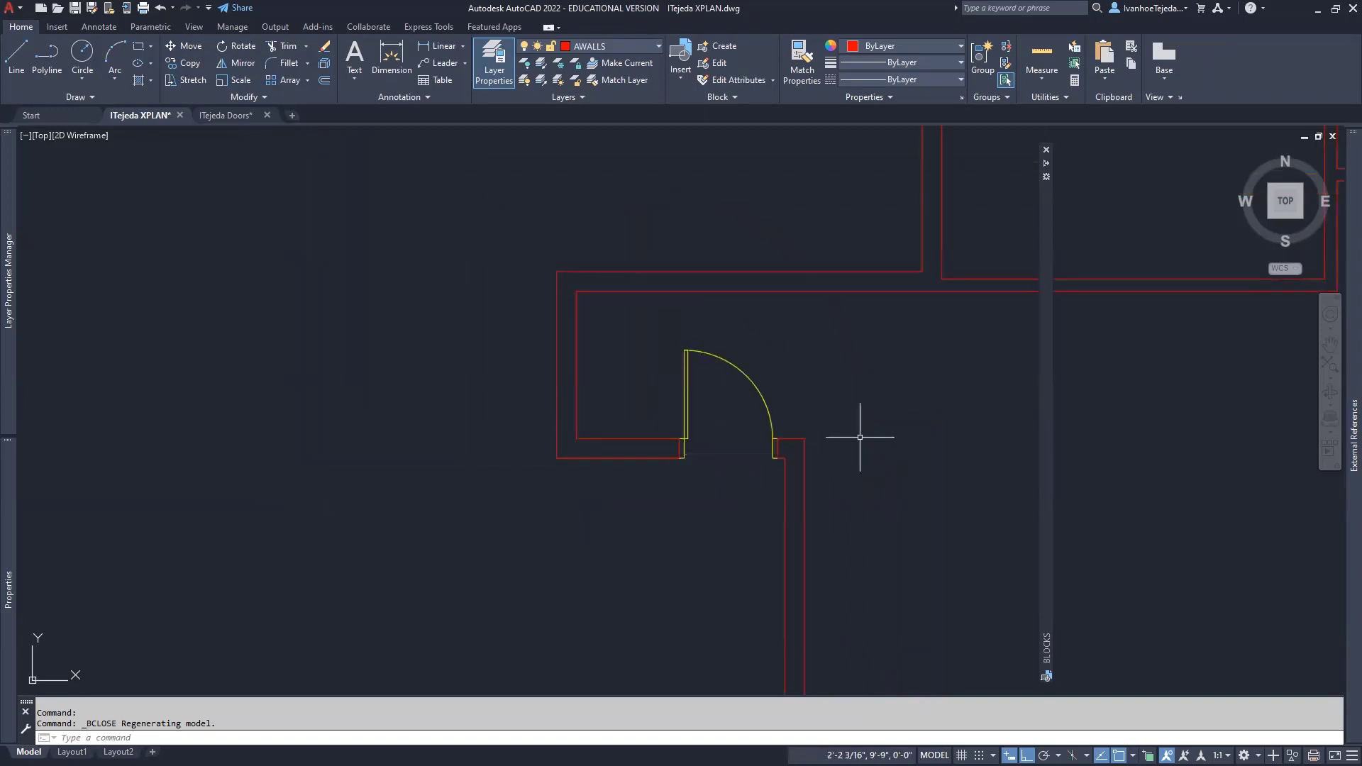
middle_drag(866, 441, 580, 484)
scroll(581, 484, down, 2)
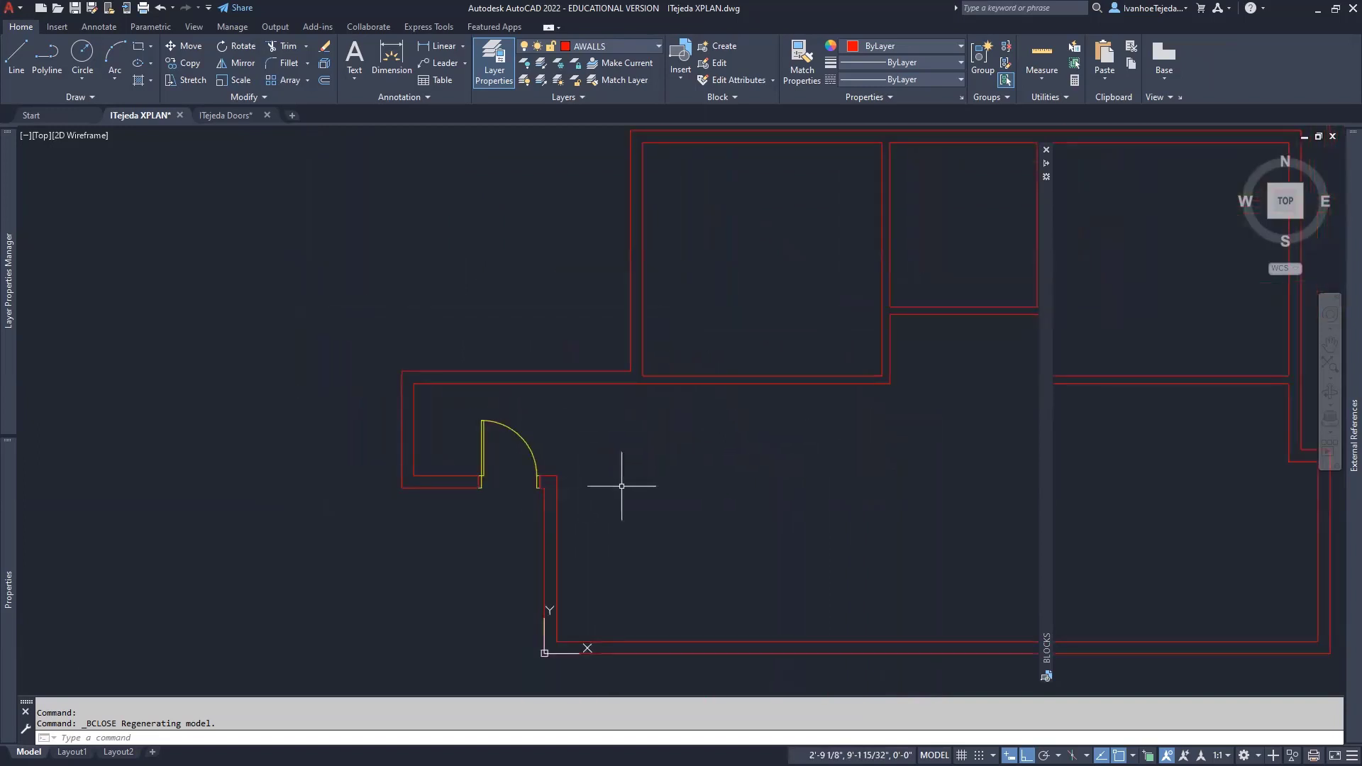
scroll(700, 500, down, 2)
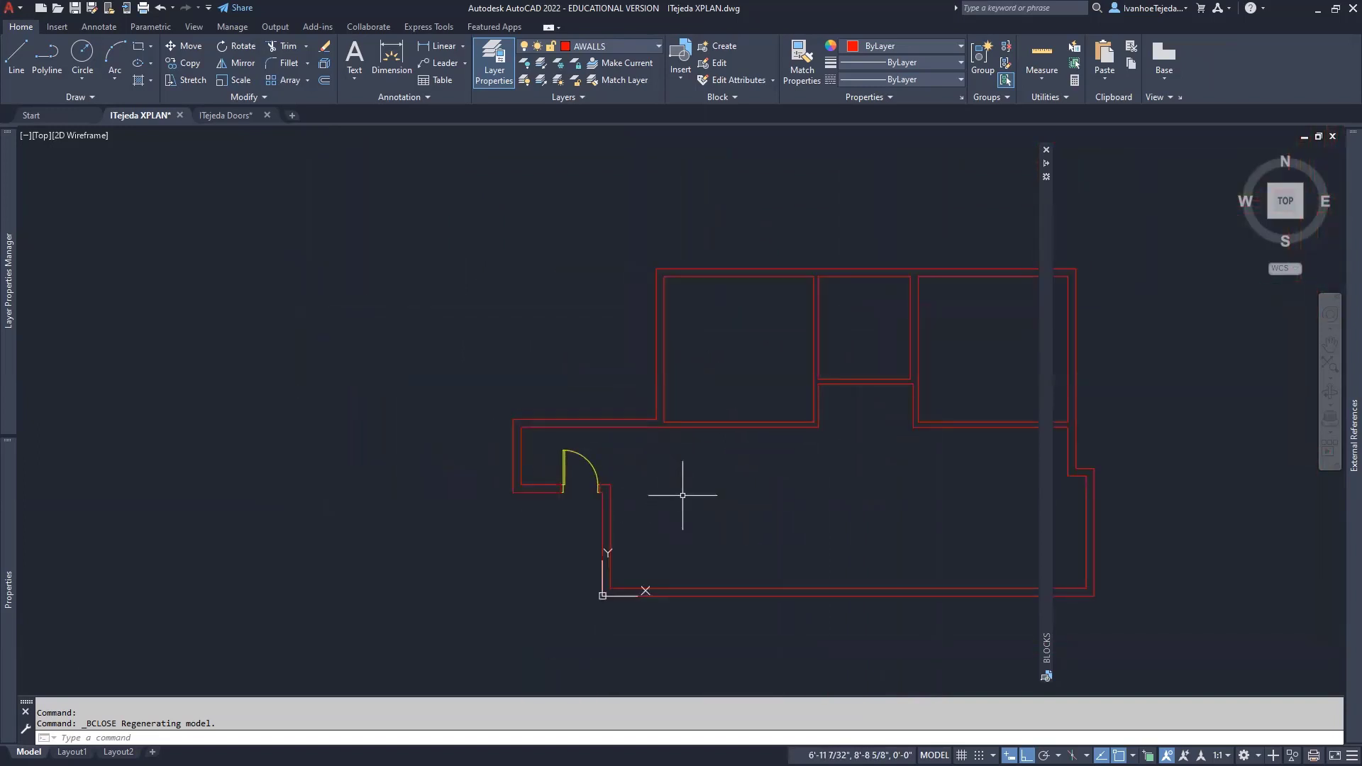
middle_drag(687, 486, 603, 463)
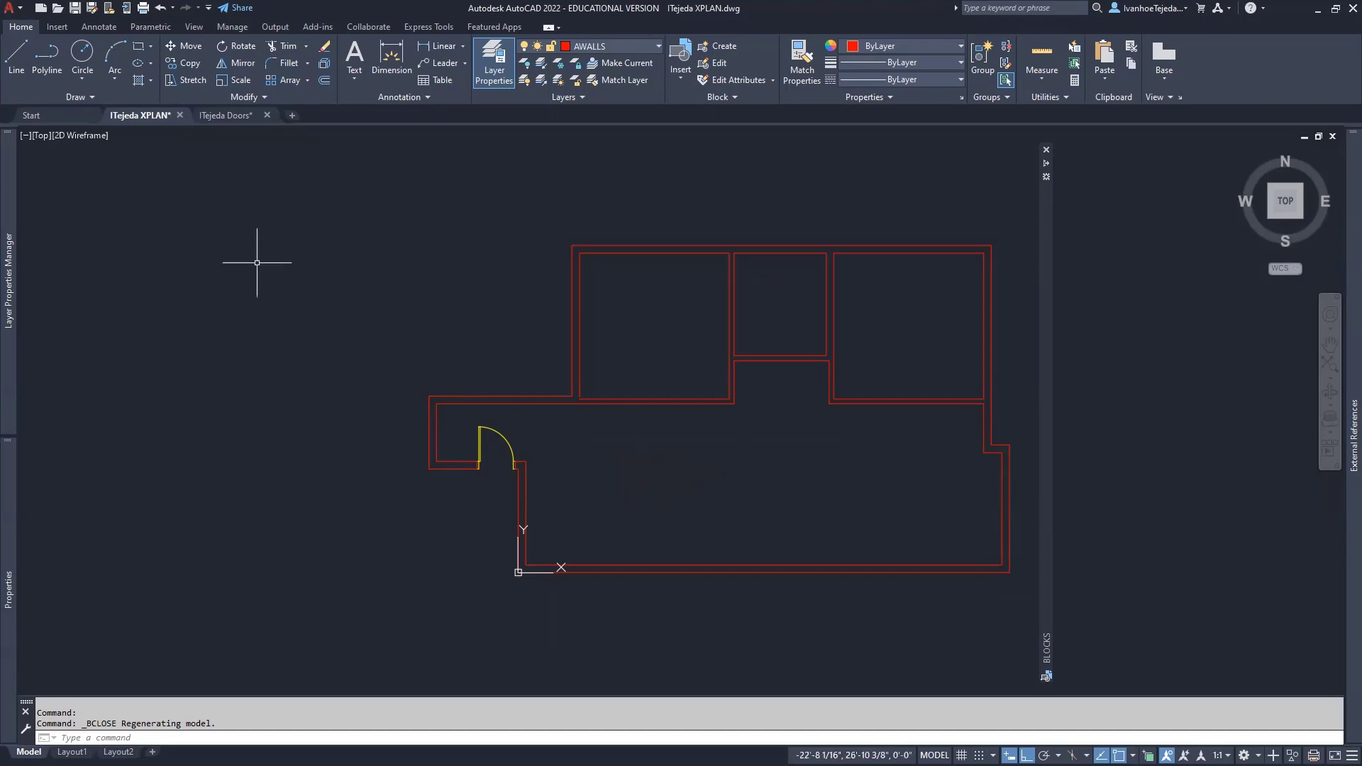
Step: Load the Sofa and Rug drawing from the Arch 170 folder as the block library
click(60, 30)
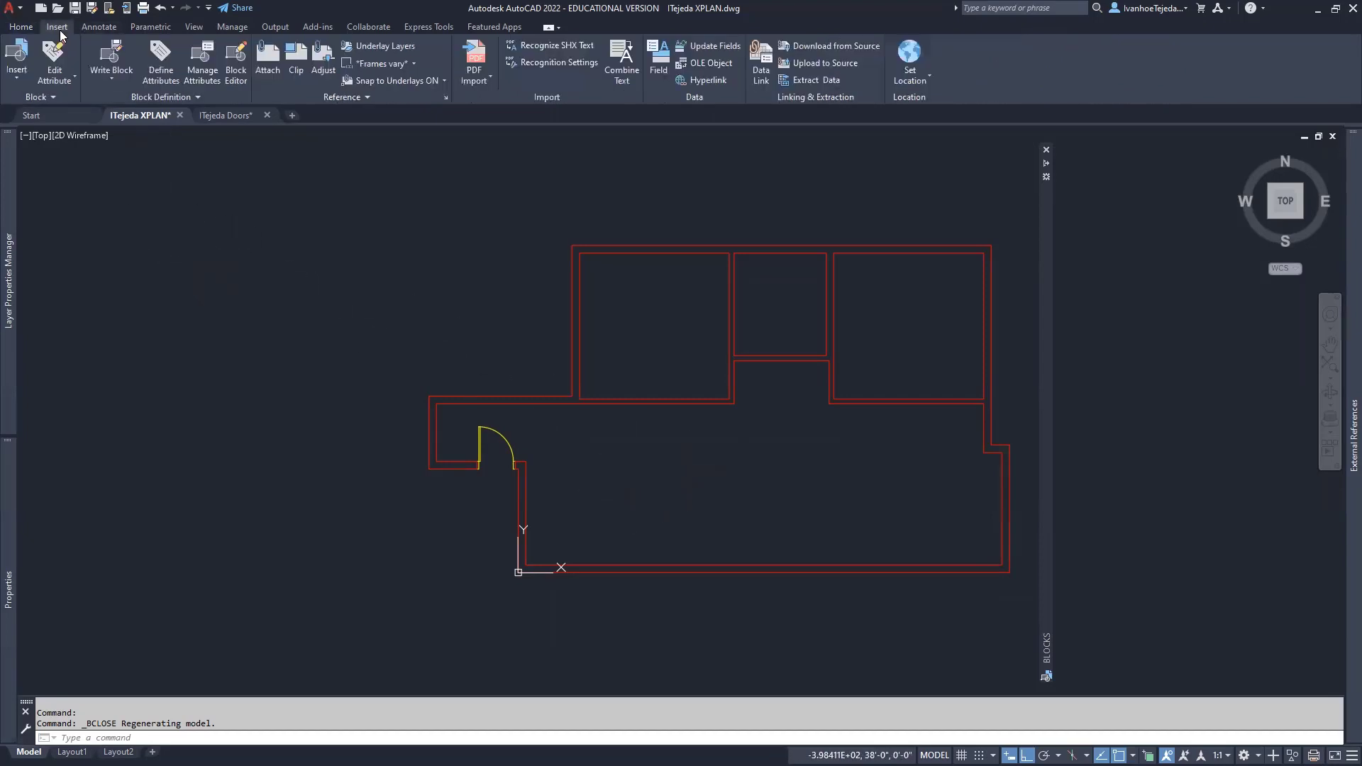
click(21, 81)
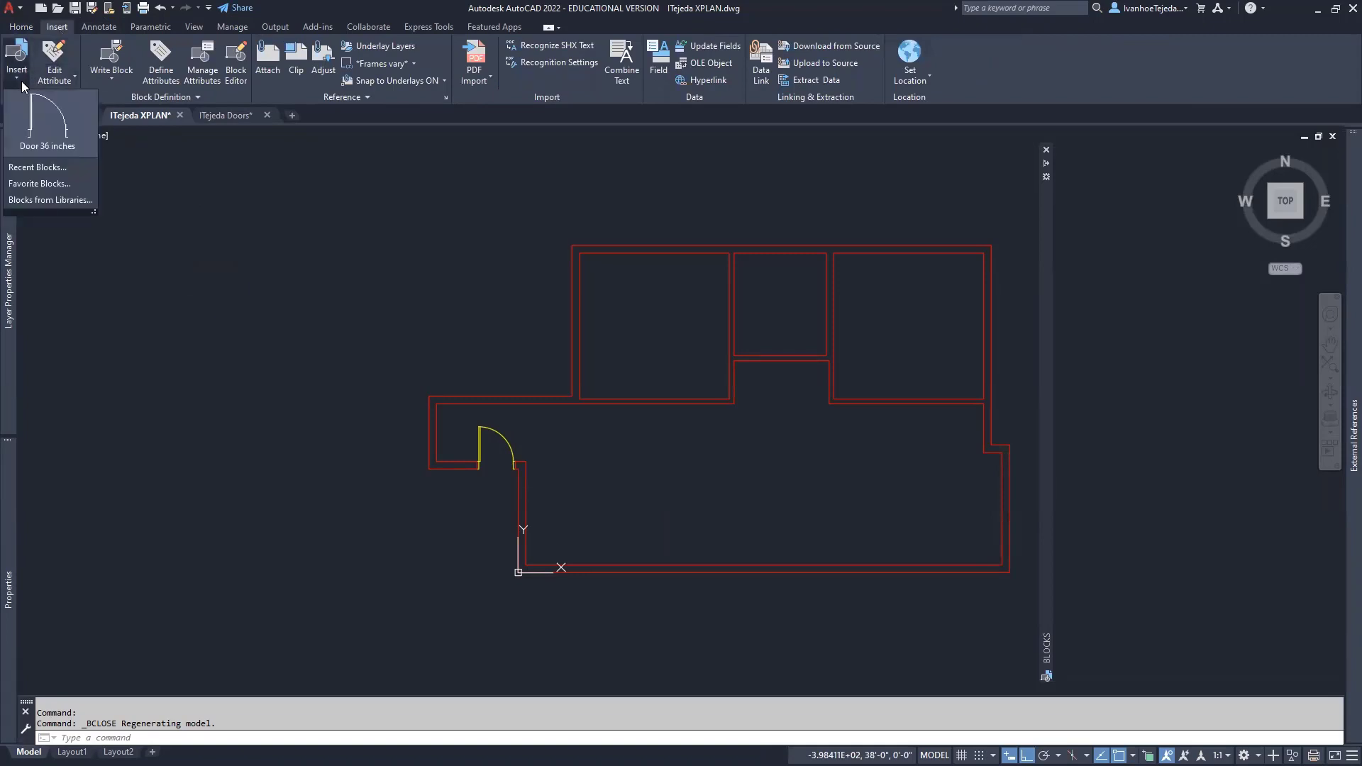
click(1004, 185)
mouse_move(1047, 211)
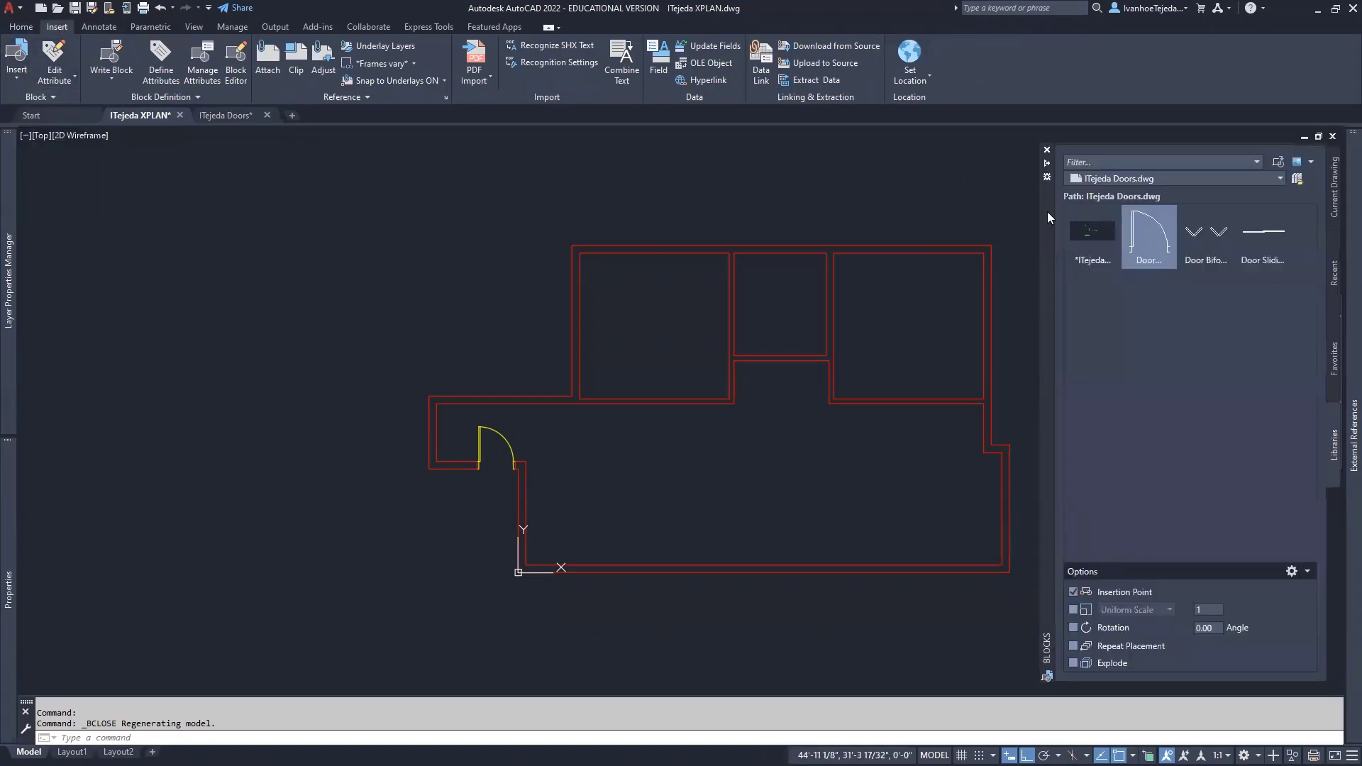
click(1297, 180)
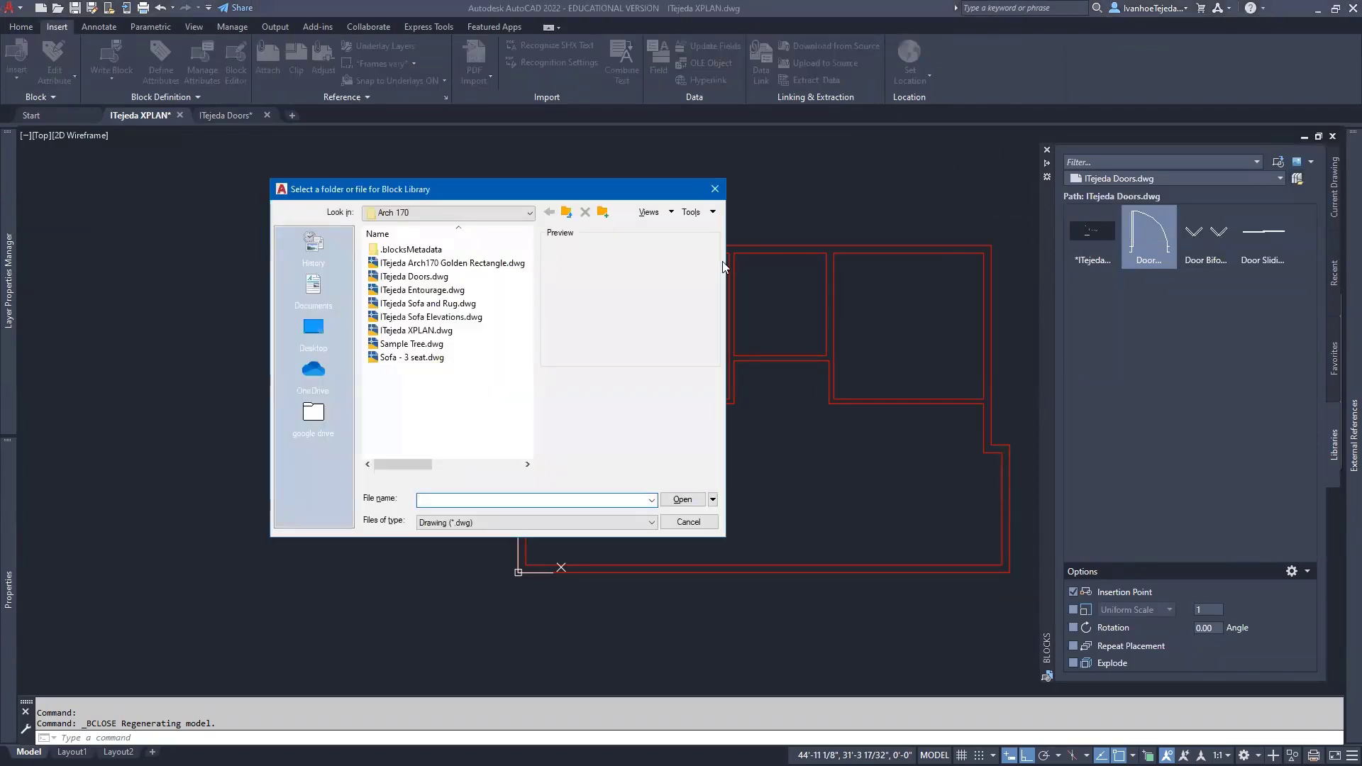
click(434, 305)
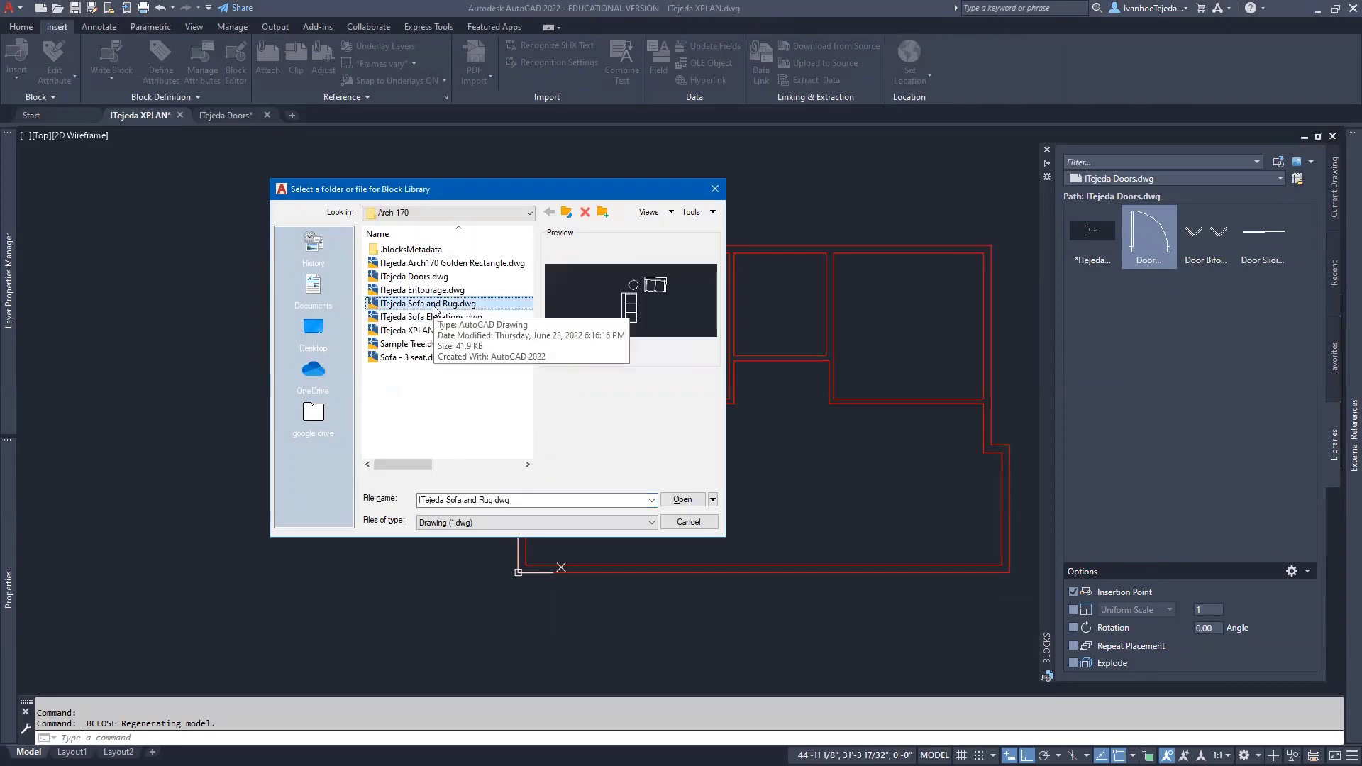
click(685, 500)
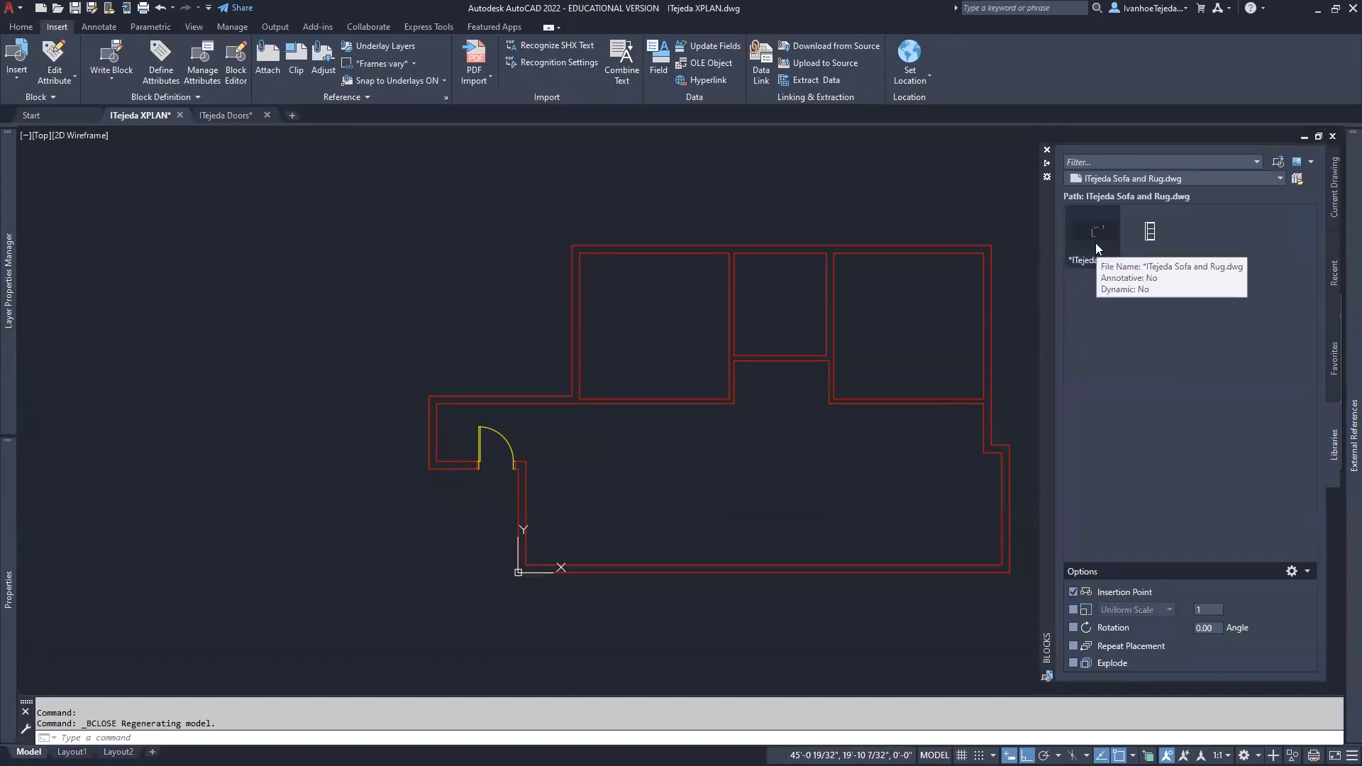
Step: Insert the entire Sofa and Rug drawing as a block in the large lower room, just right of the entry door
mouse_move(1149, 237)
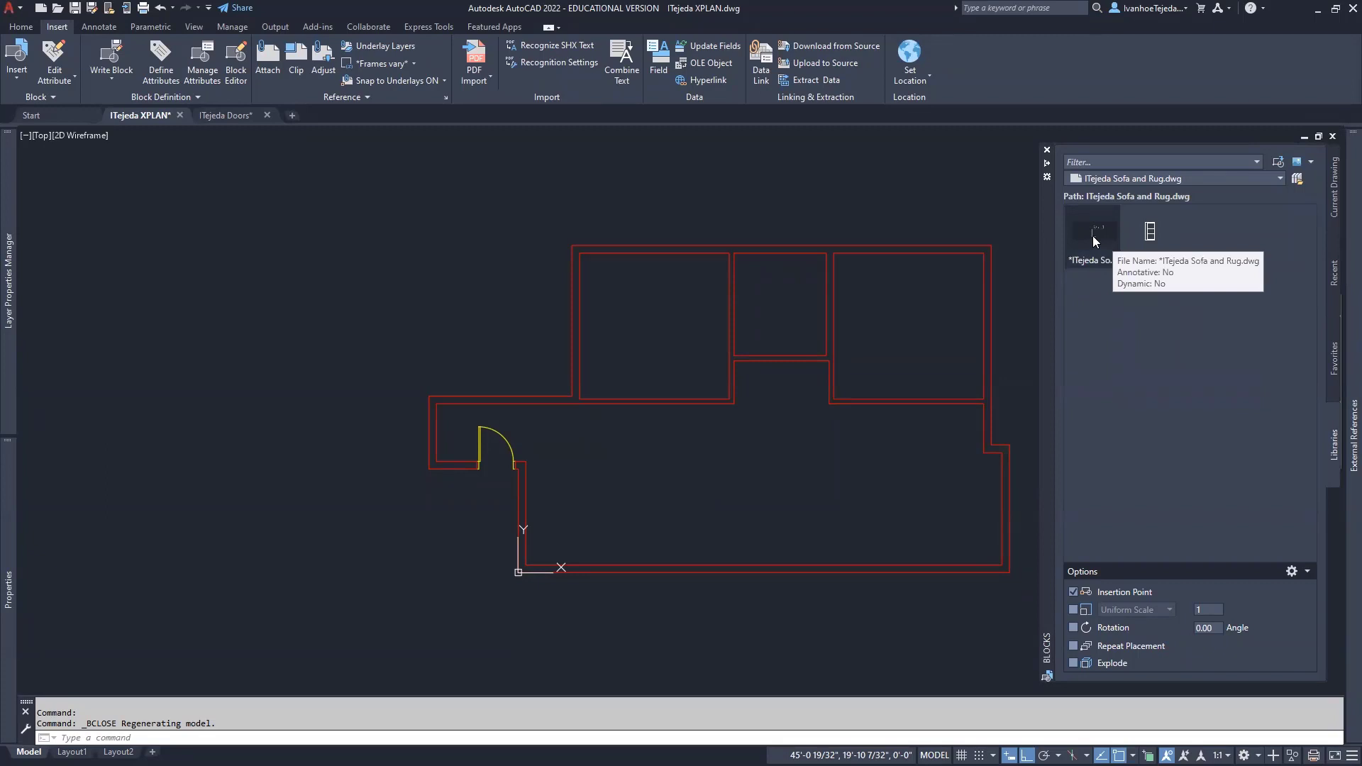
drag(1093, 241, 594, 534)
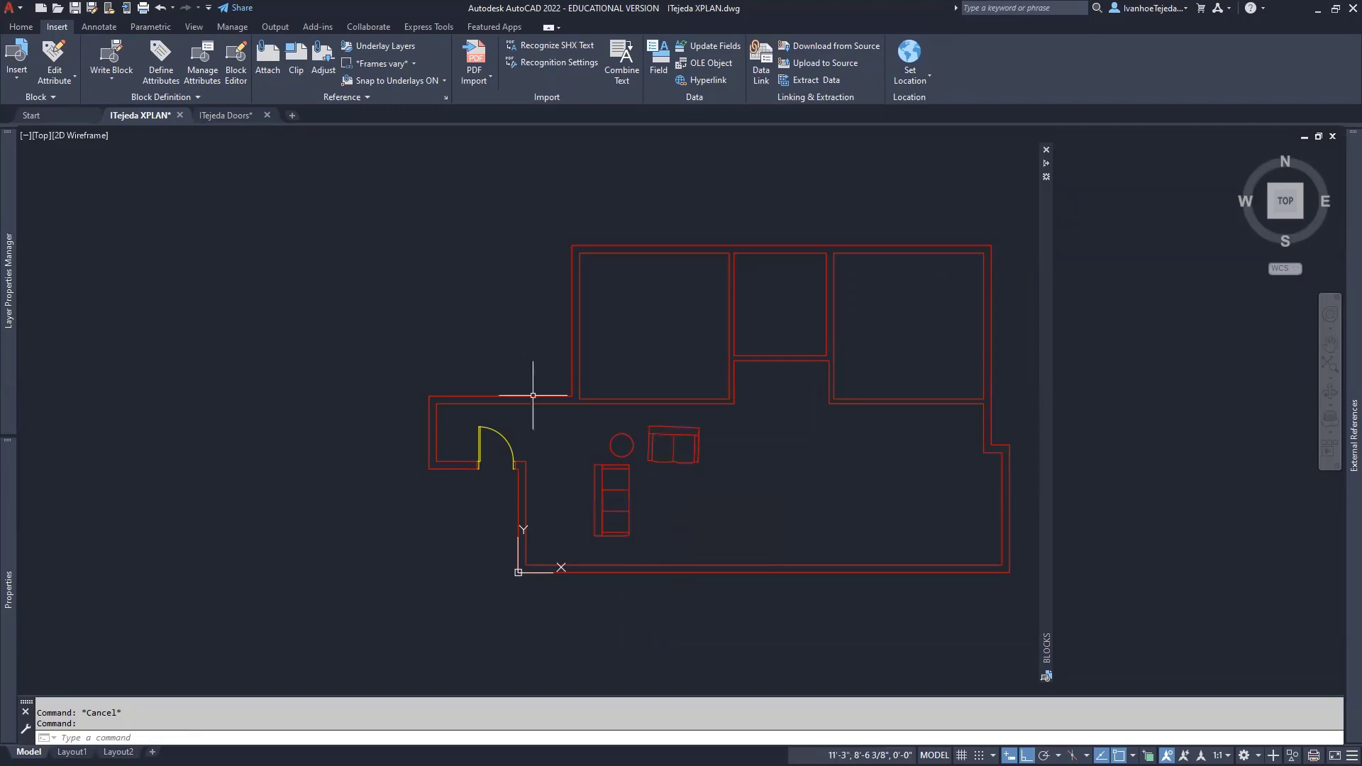
click(20, 26)
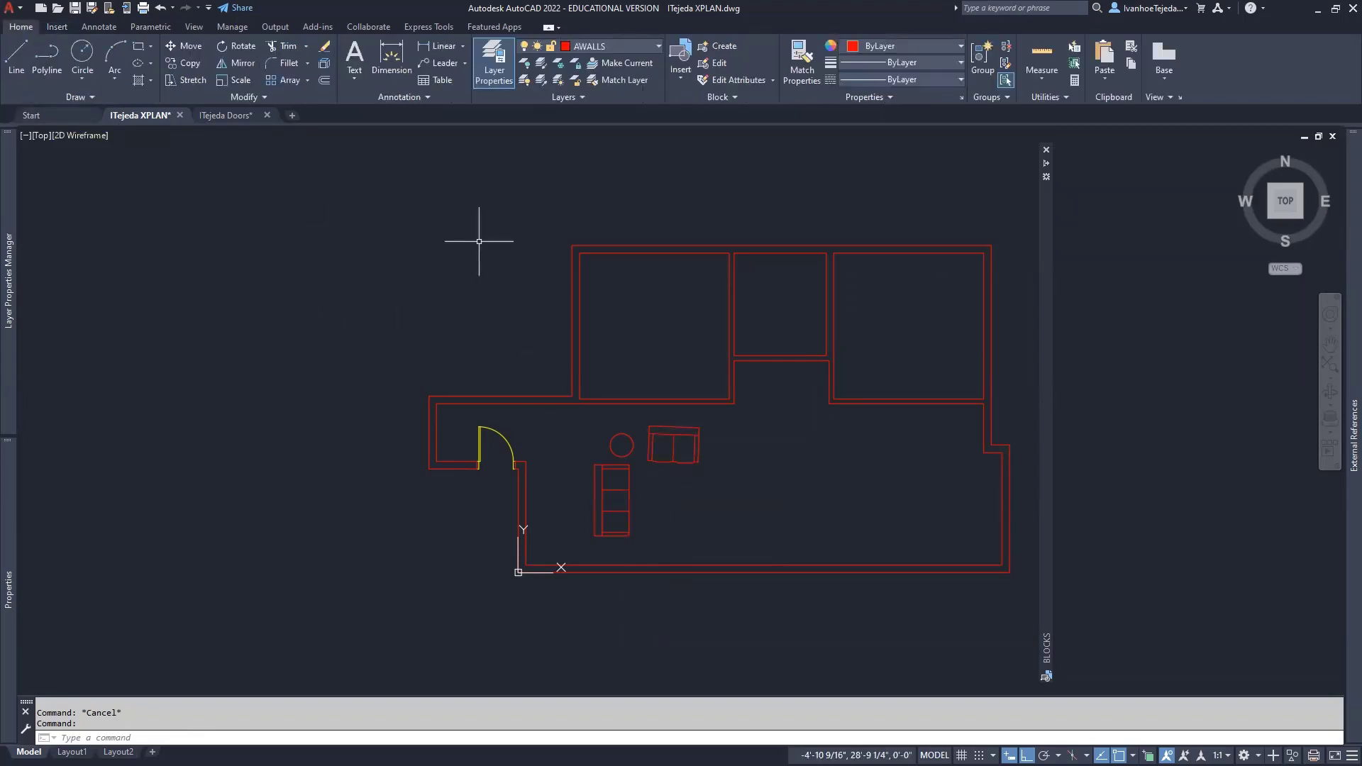
Step: Review the floor plan and the required layer list in XPLAN.pdf in Adobe Acrobat, and return to the AutoCAD drawing
click(624, 47)
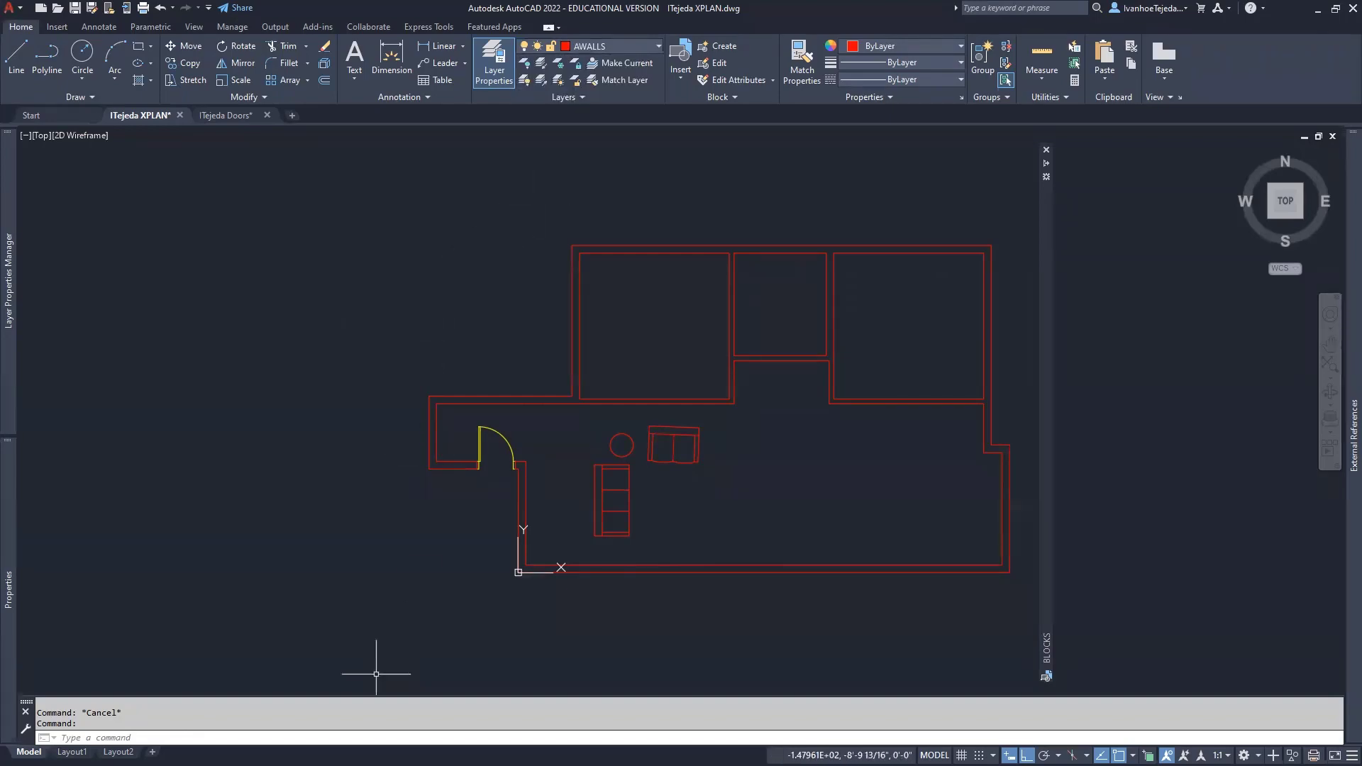
key(alt+Tab)
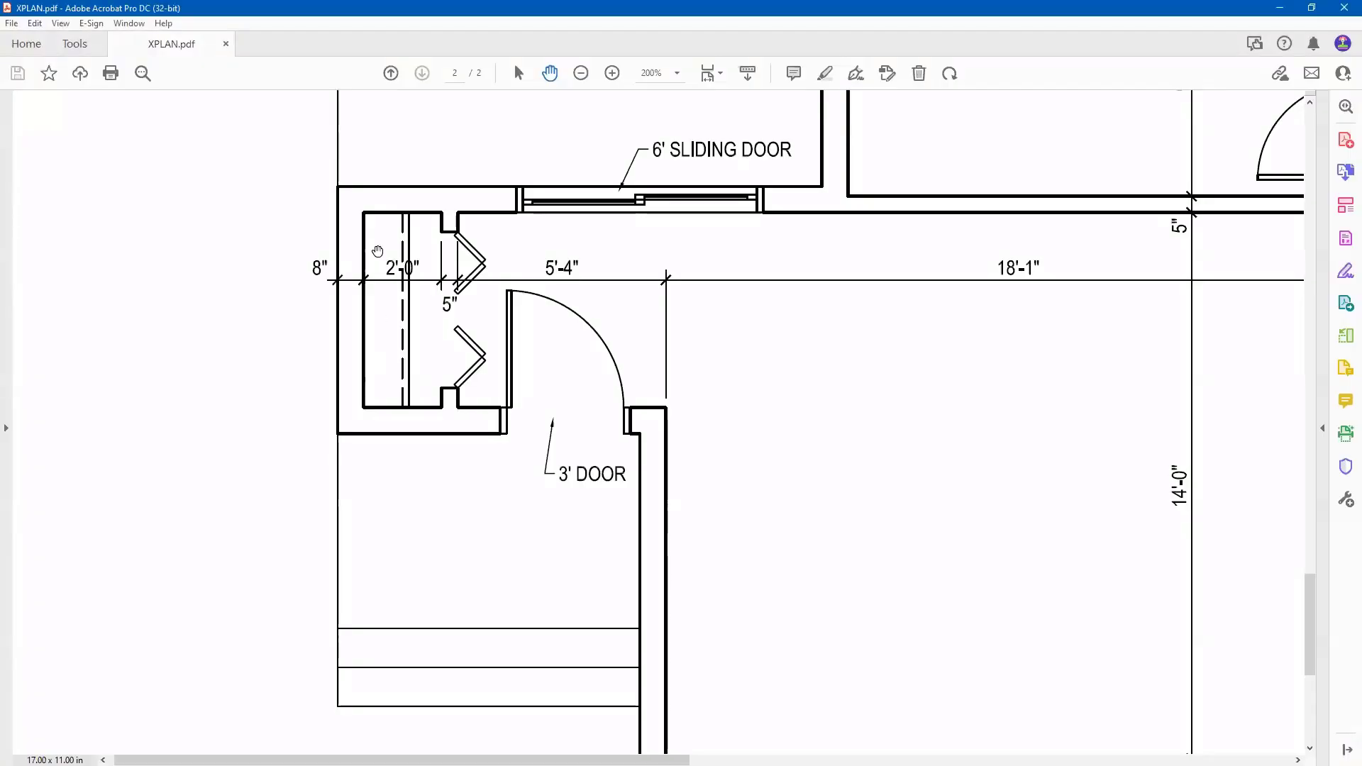
click(581, 73)
click(581, 73)
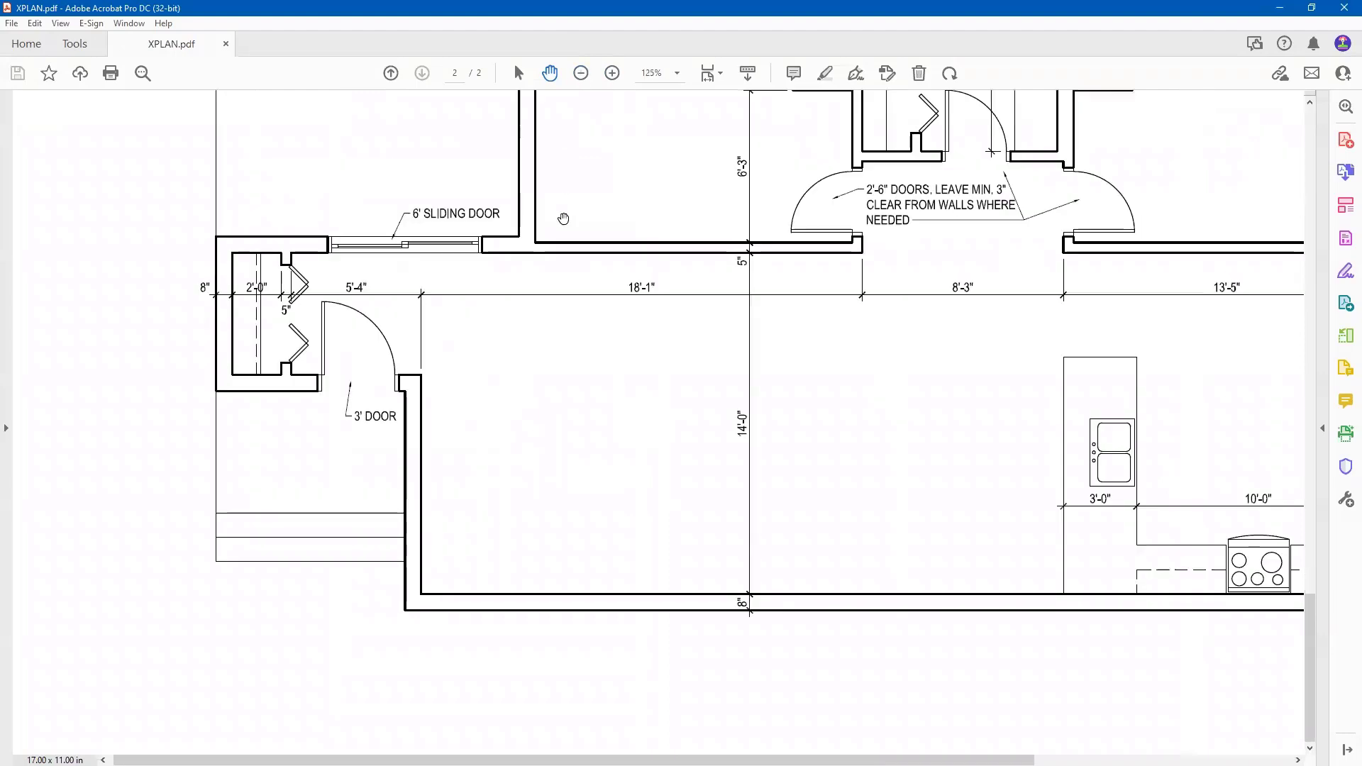
click(580, 73)
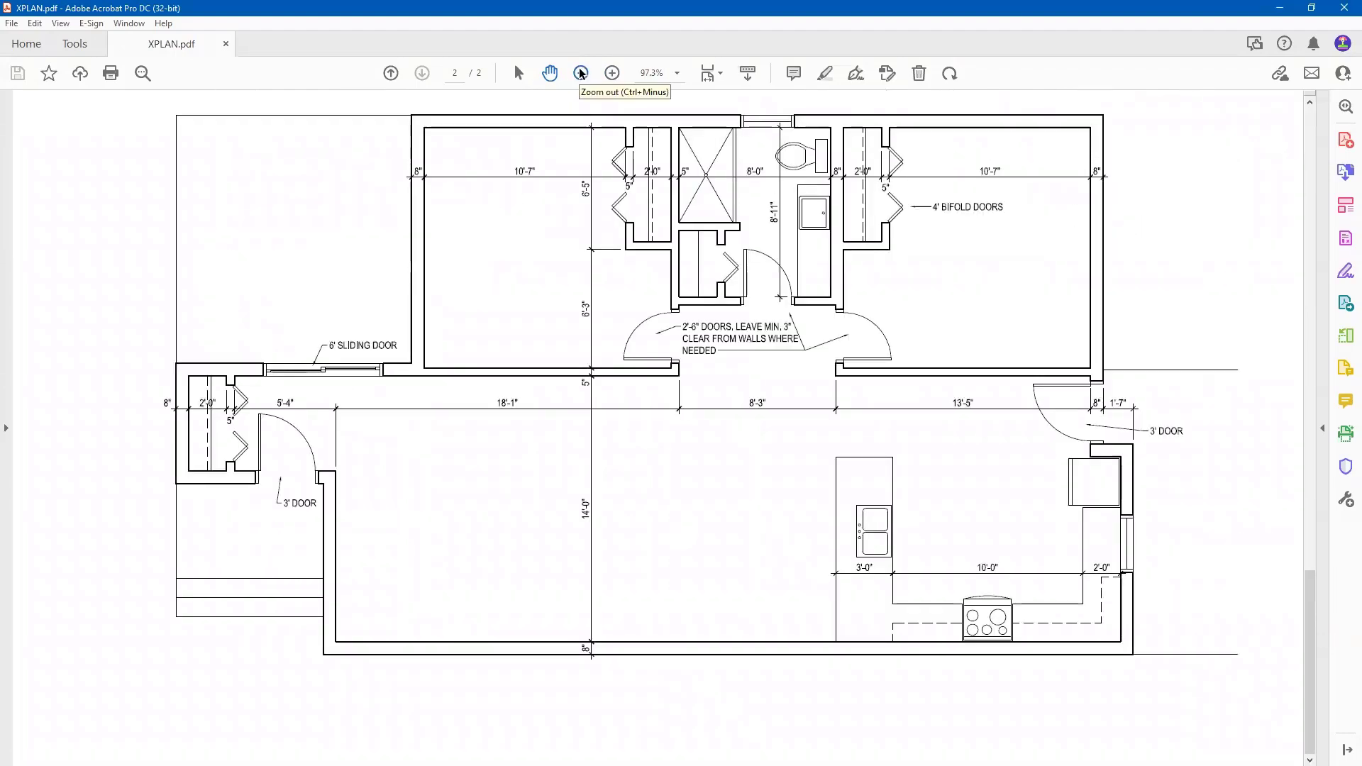
click(391, 74)
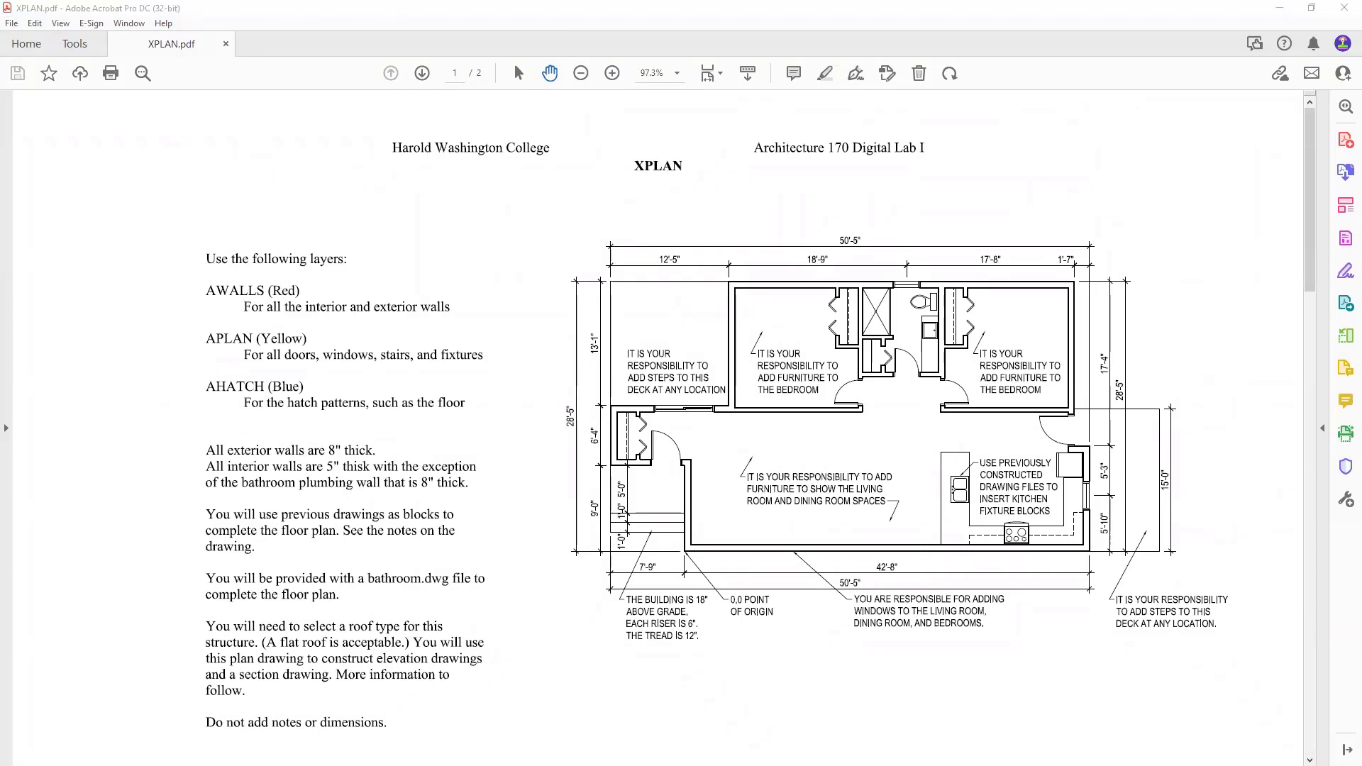
key(alt+Tab)
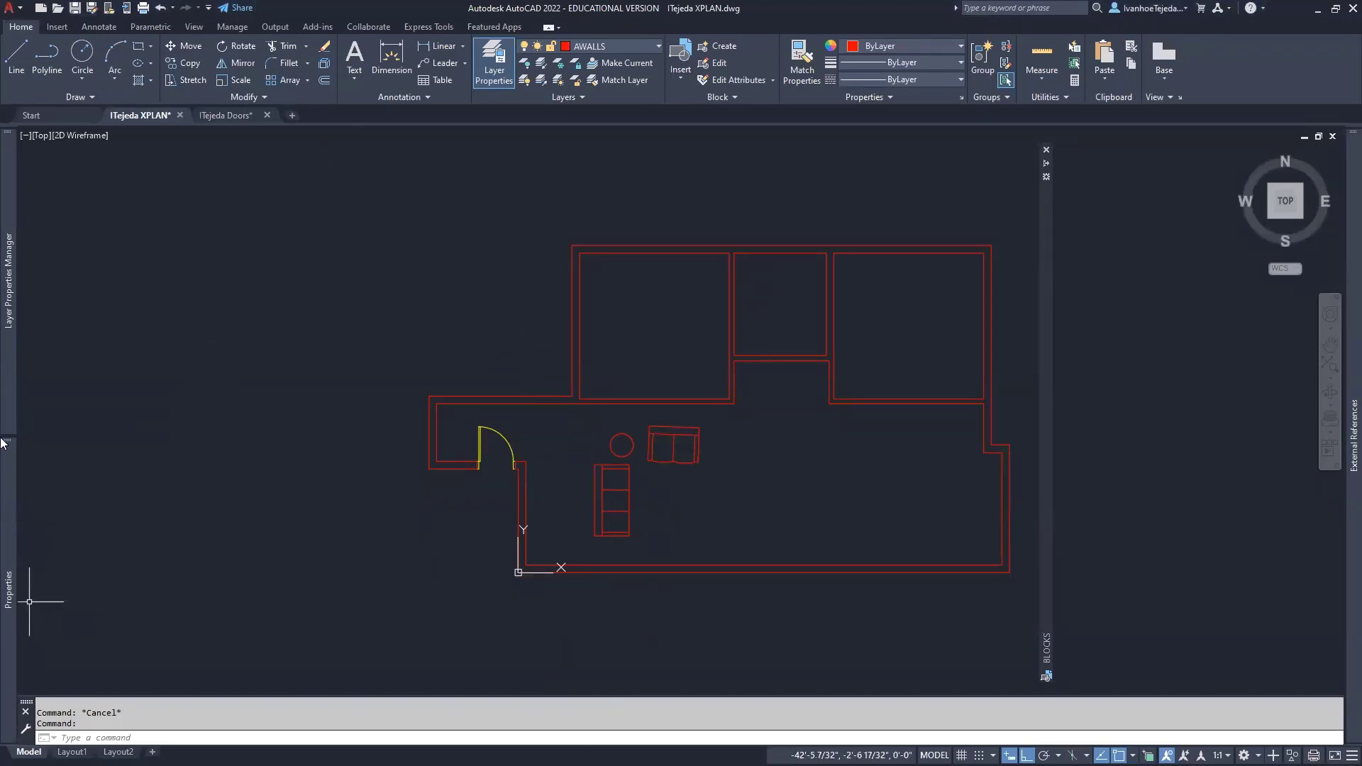
Step: Create a new layer named AFURNITURE and set its color to blue
click(4, 337)
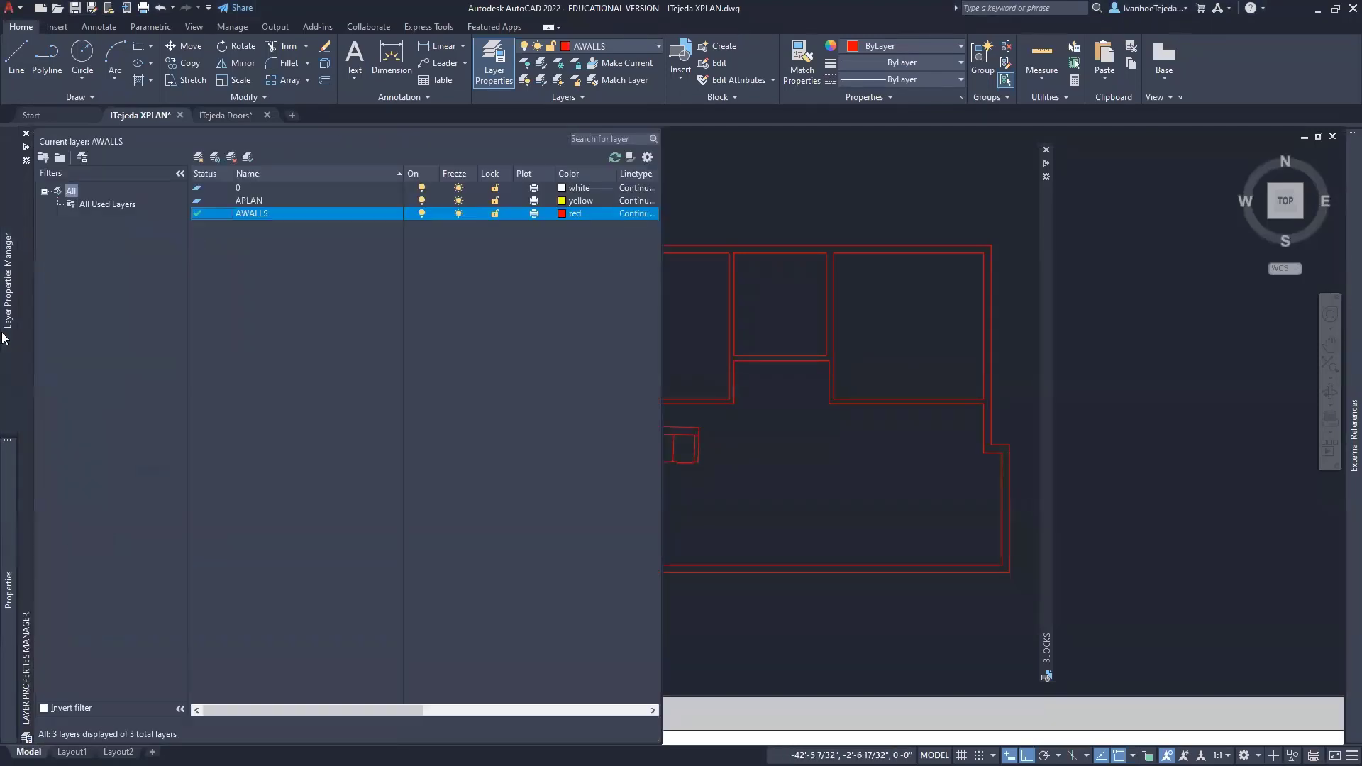
click(200, 160)
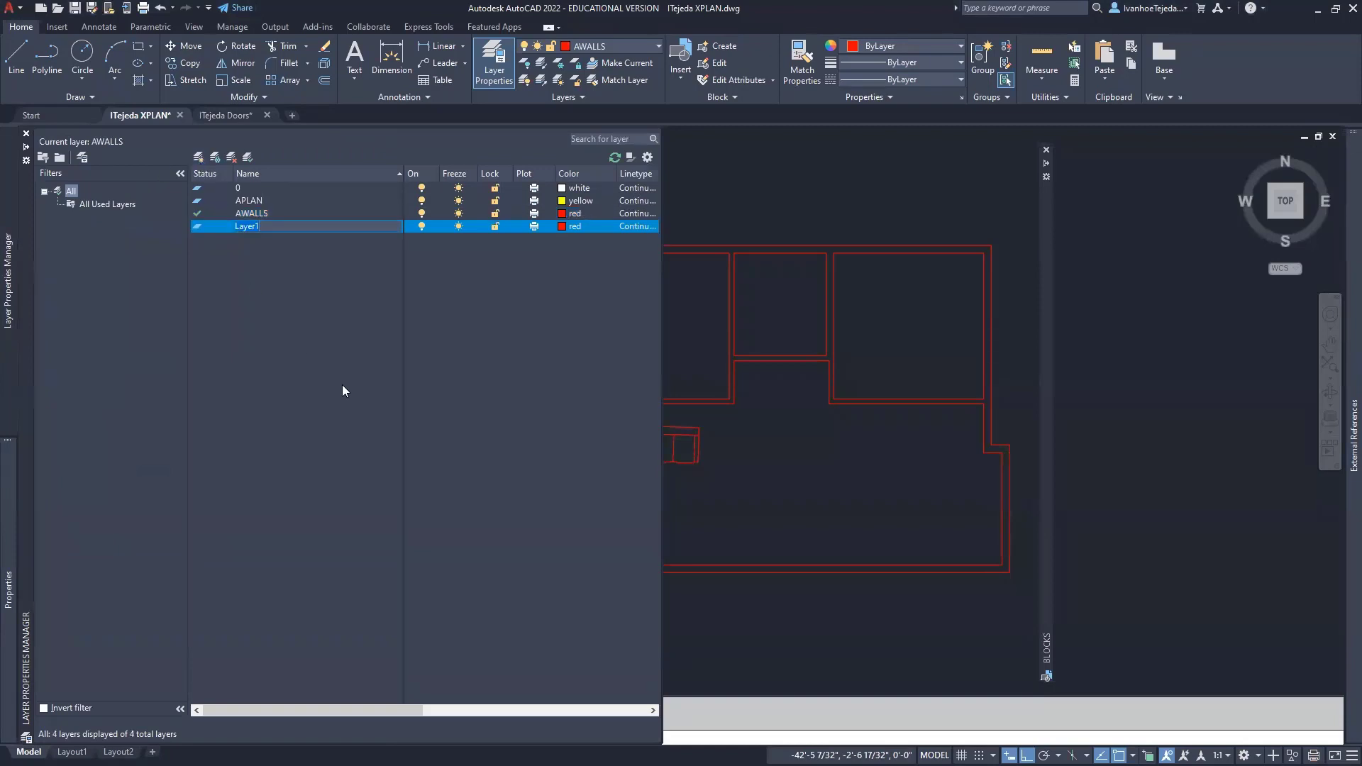
text(AFURNITURE)
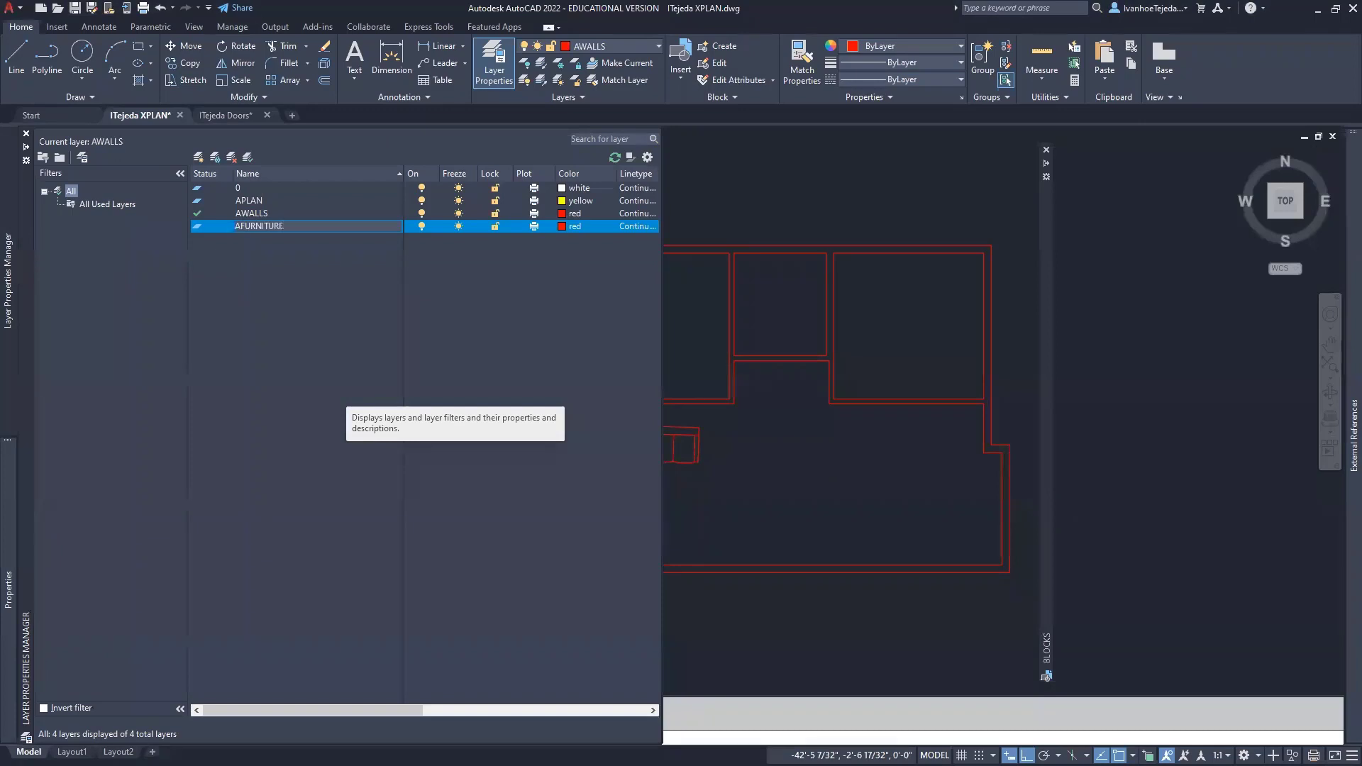
click(562, 226)
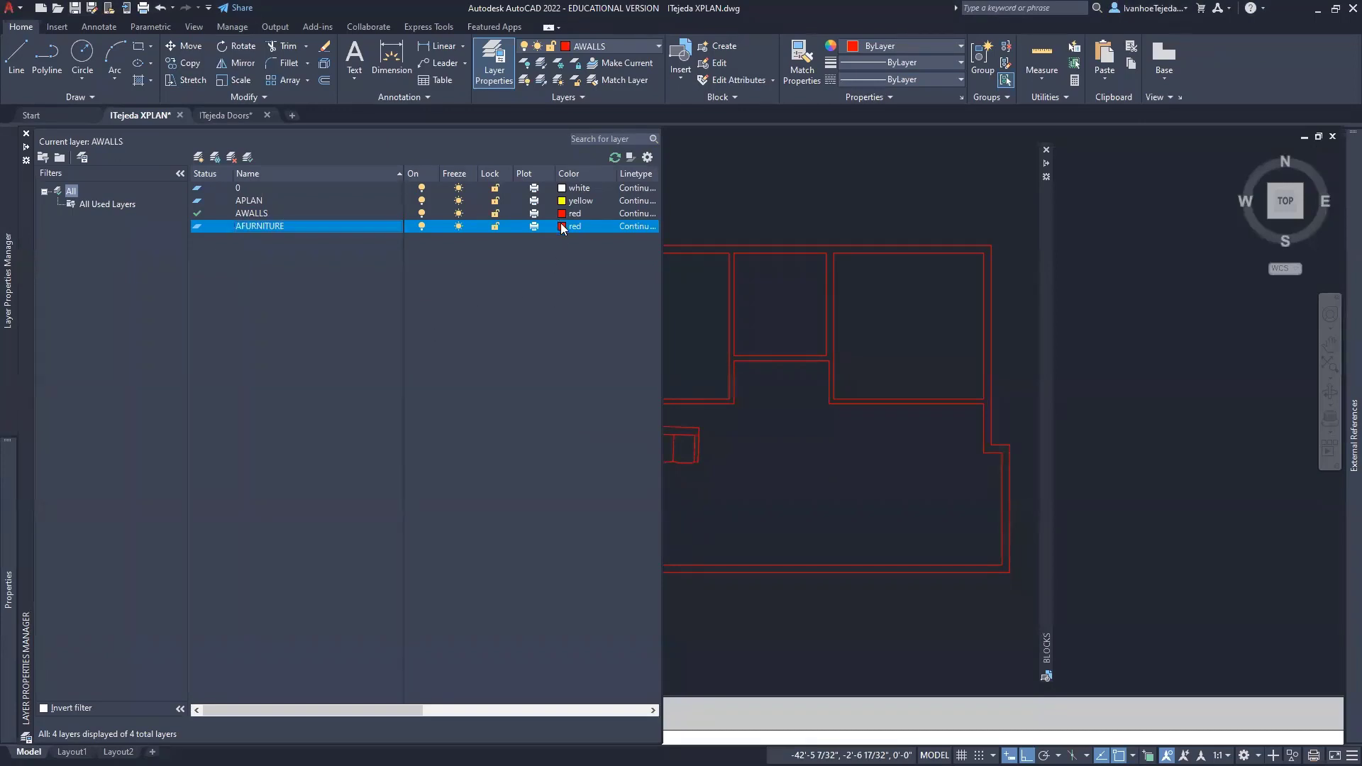
click(562, 226)
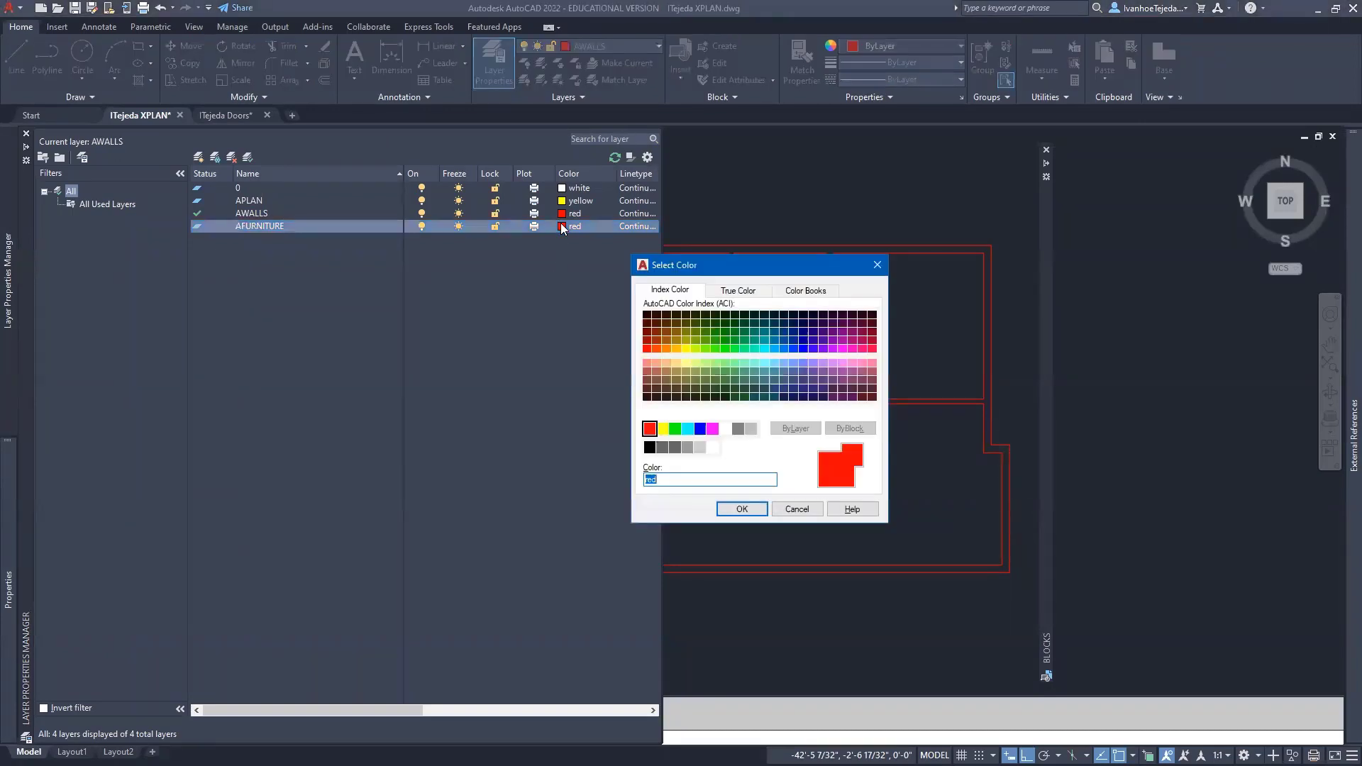
click(700, 430)
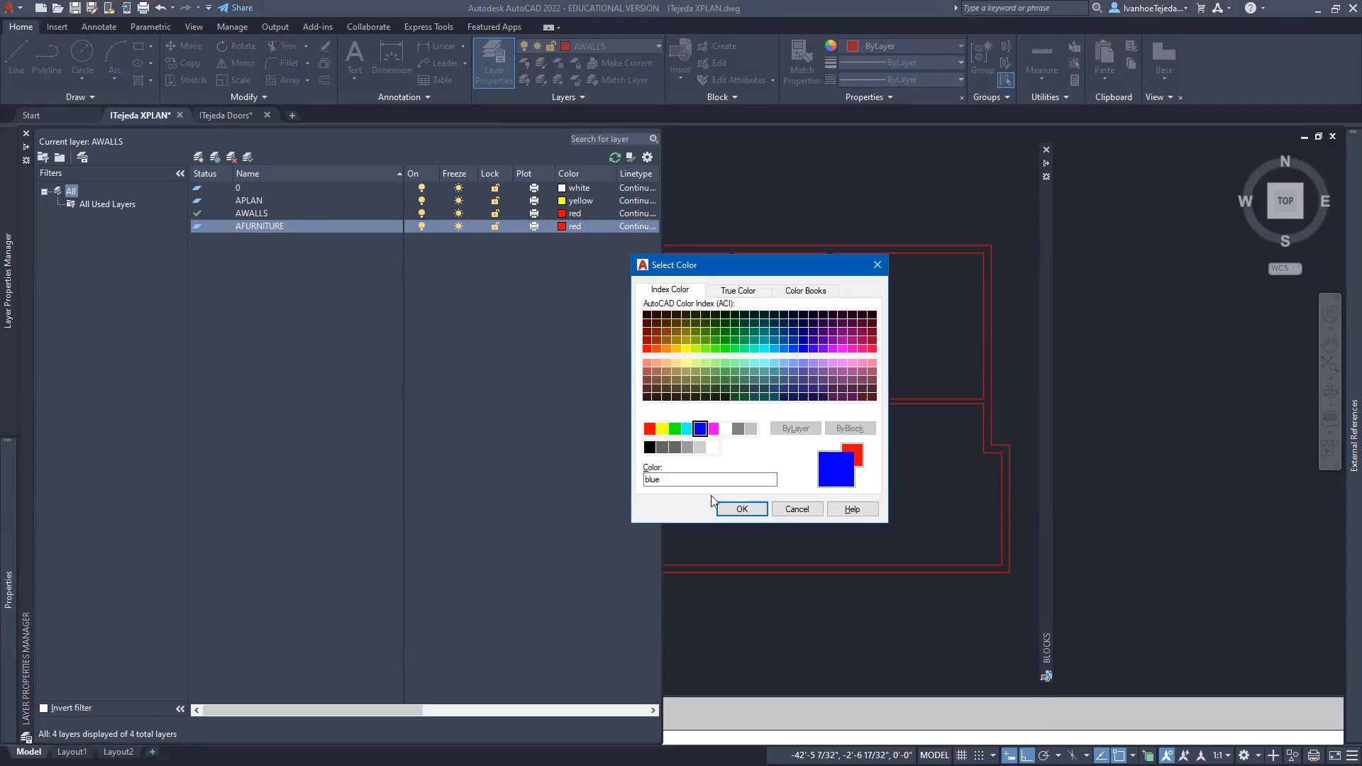
click(741, 509)
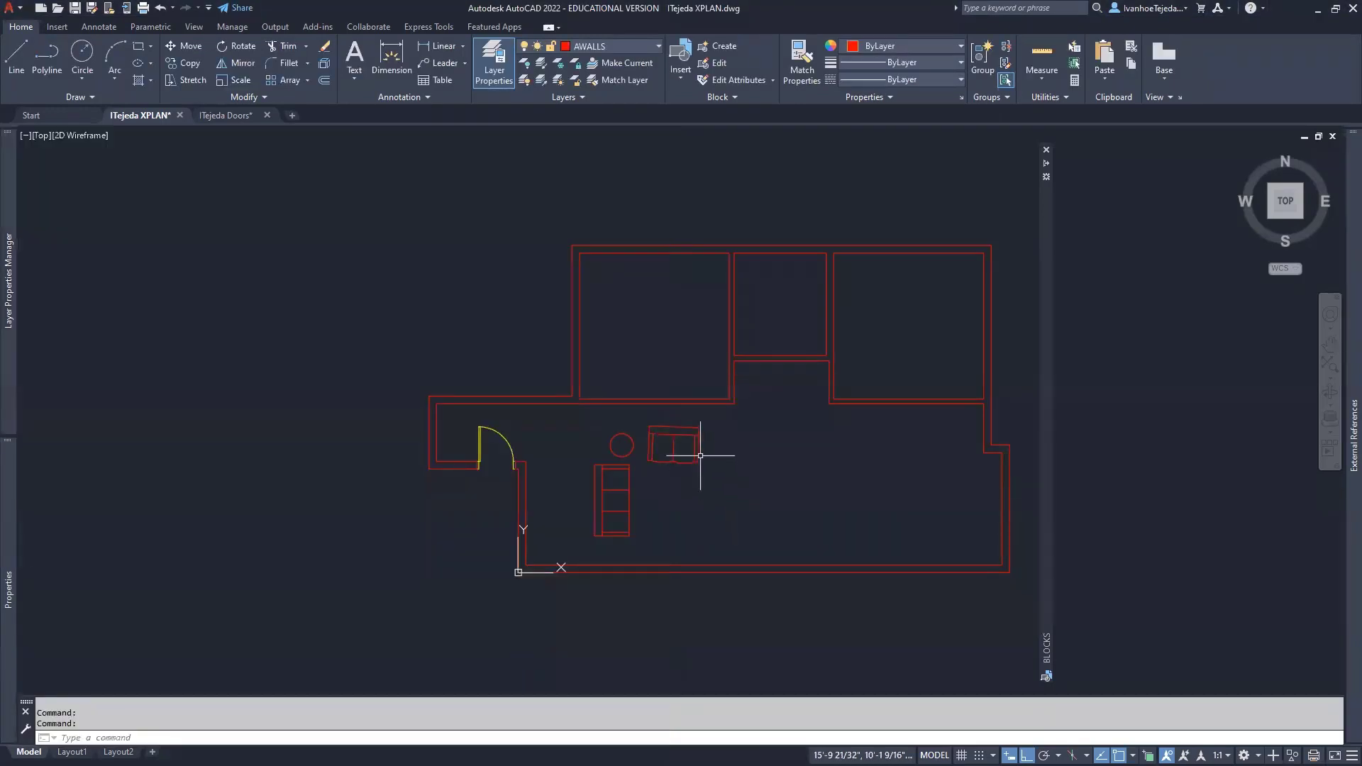
Step: Assign the inserted sofa and round table block to the AFURNITURE layer
click(697, 444)
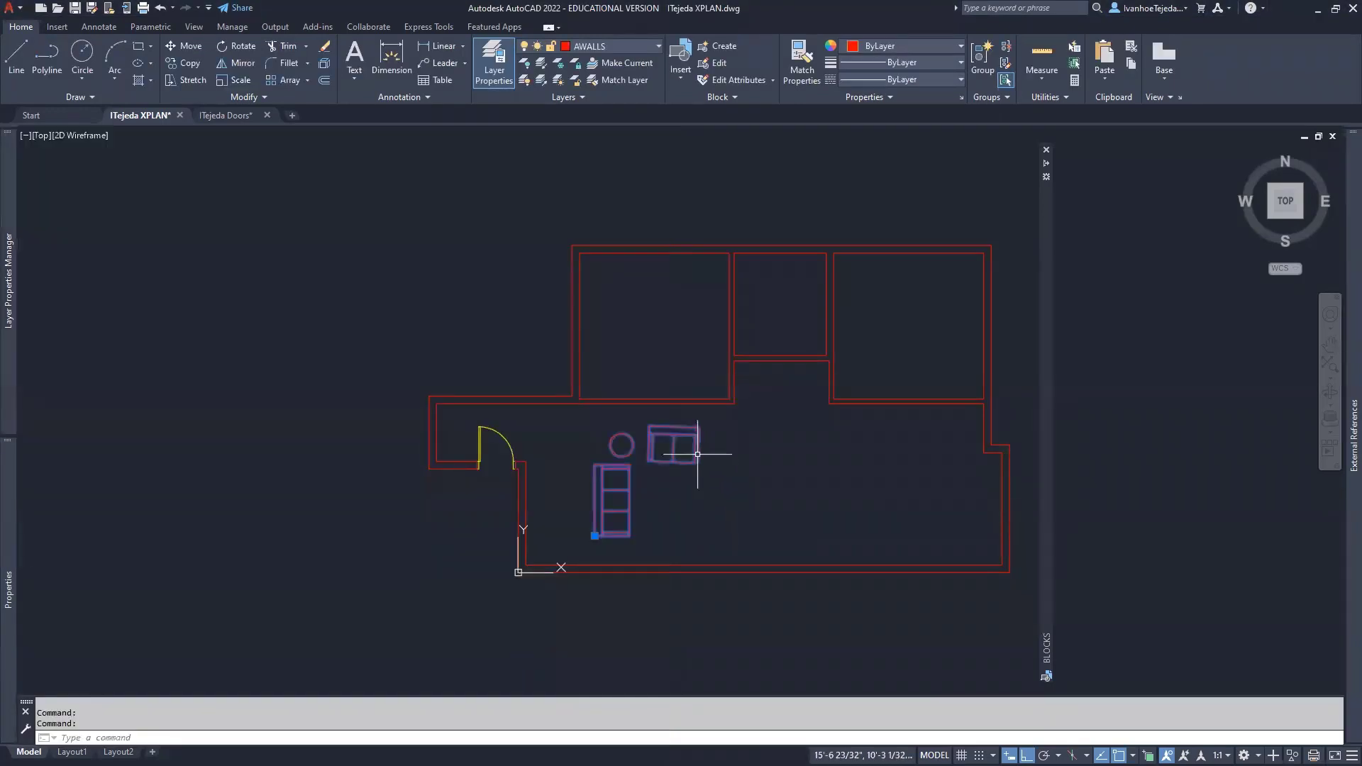
click(626, 45)
click(615, 80)
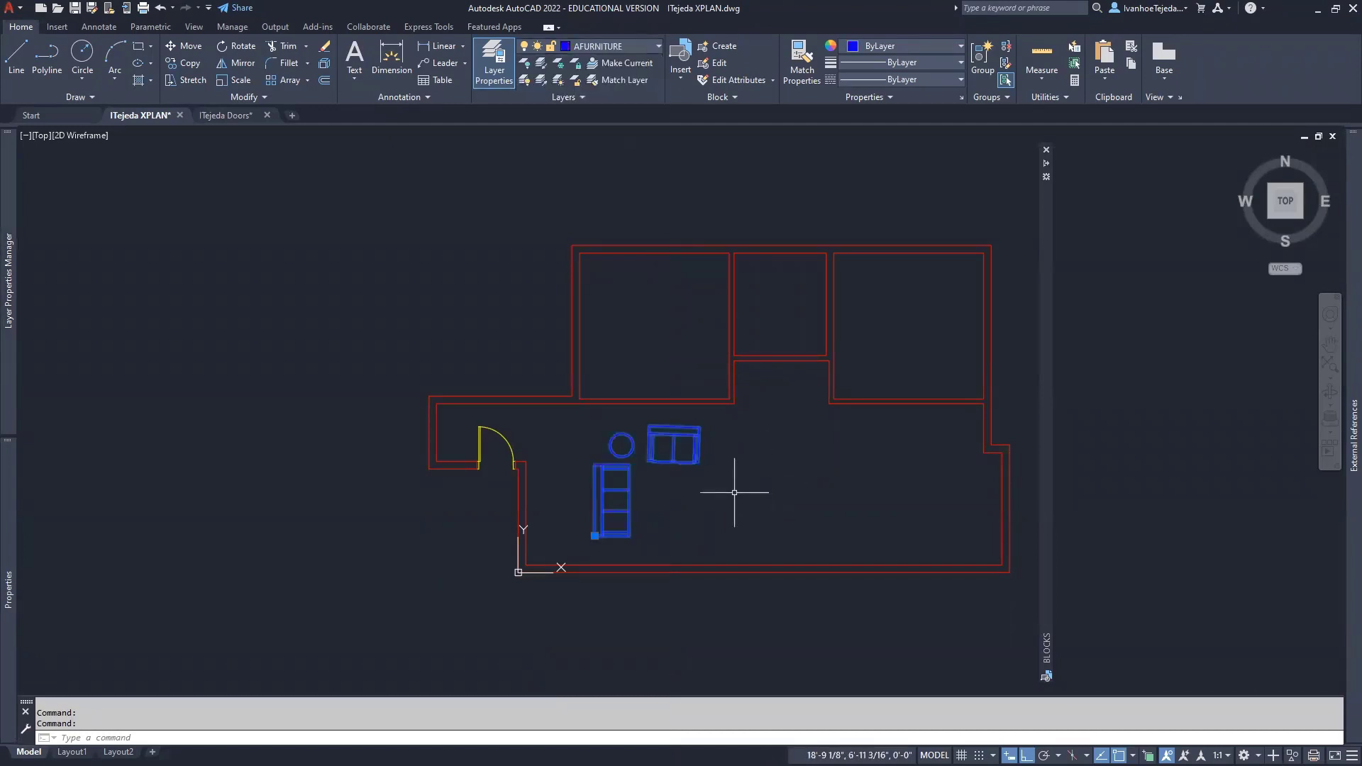
key(Escape)
Step: Explode the sofa furniture block in the large lower room into its separate pieces
scroll(705, 509, up, 5)
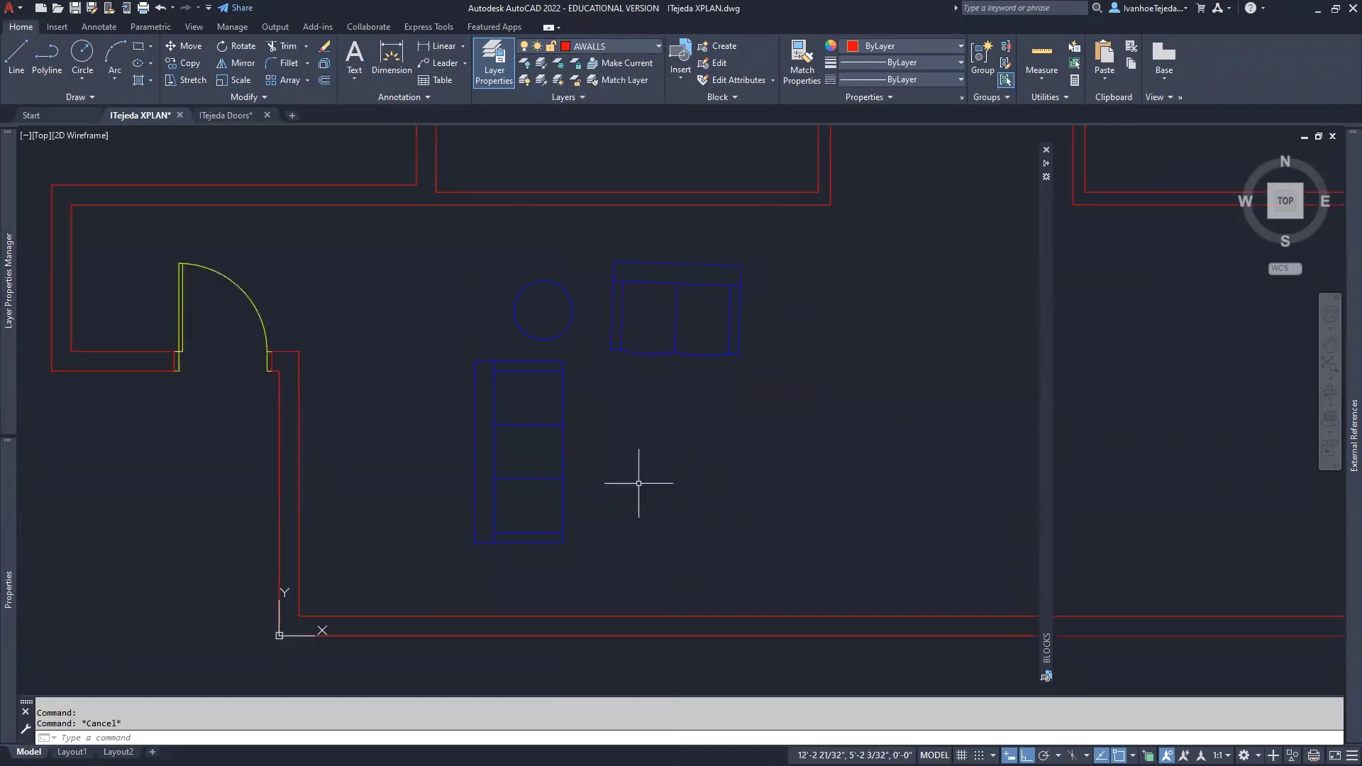
middle_drag(637, 490, 620, 571)
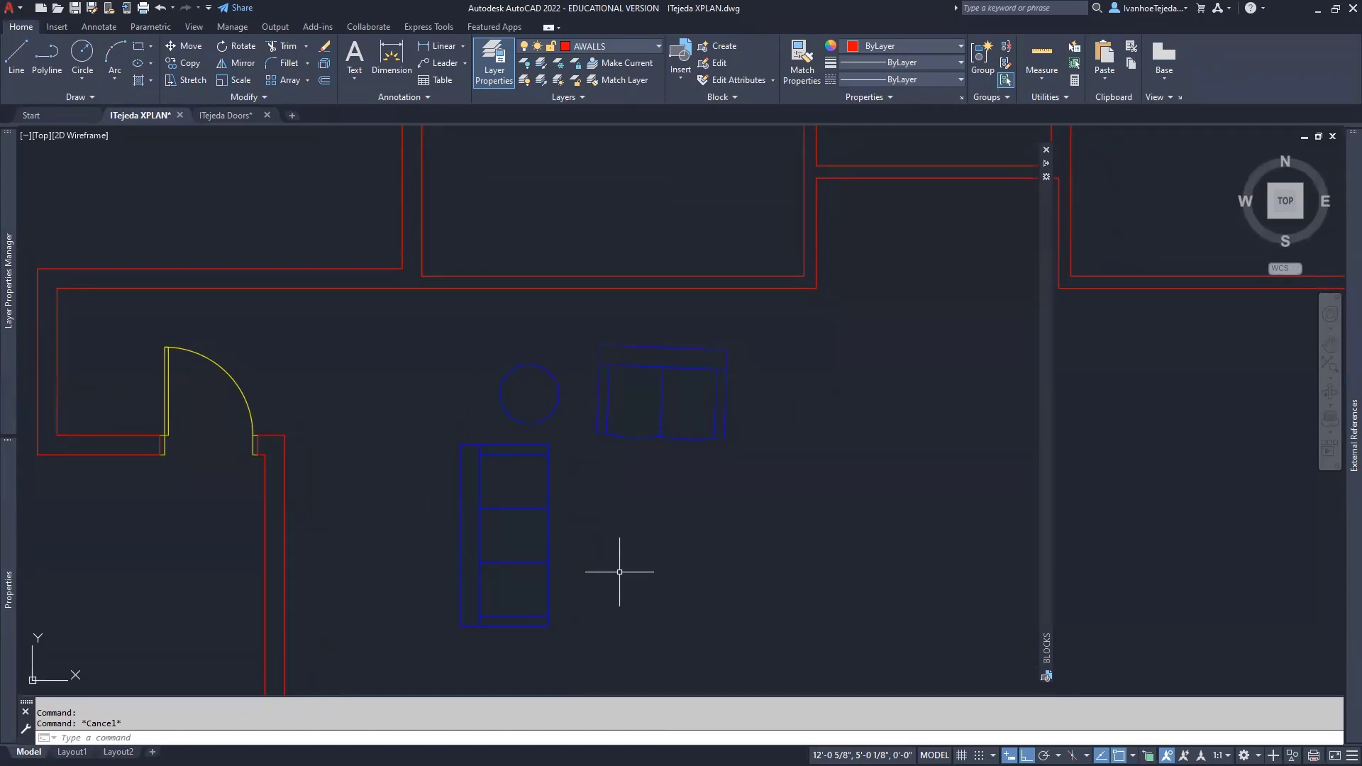
text(x)
key(Return)
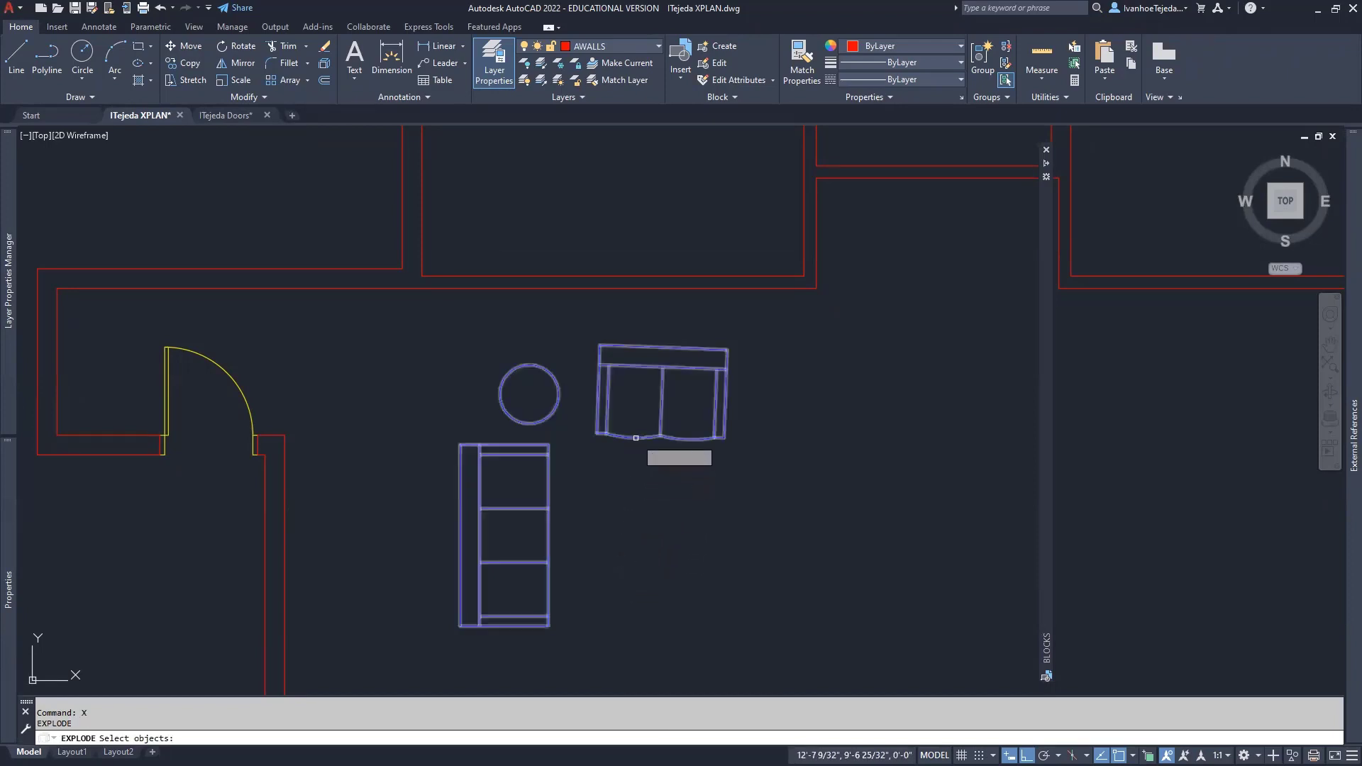
click(635, 438)
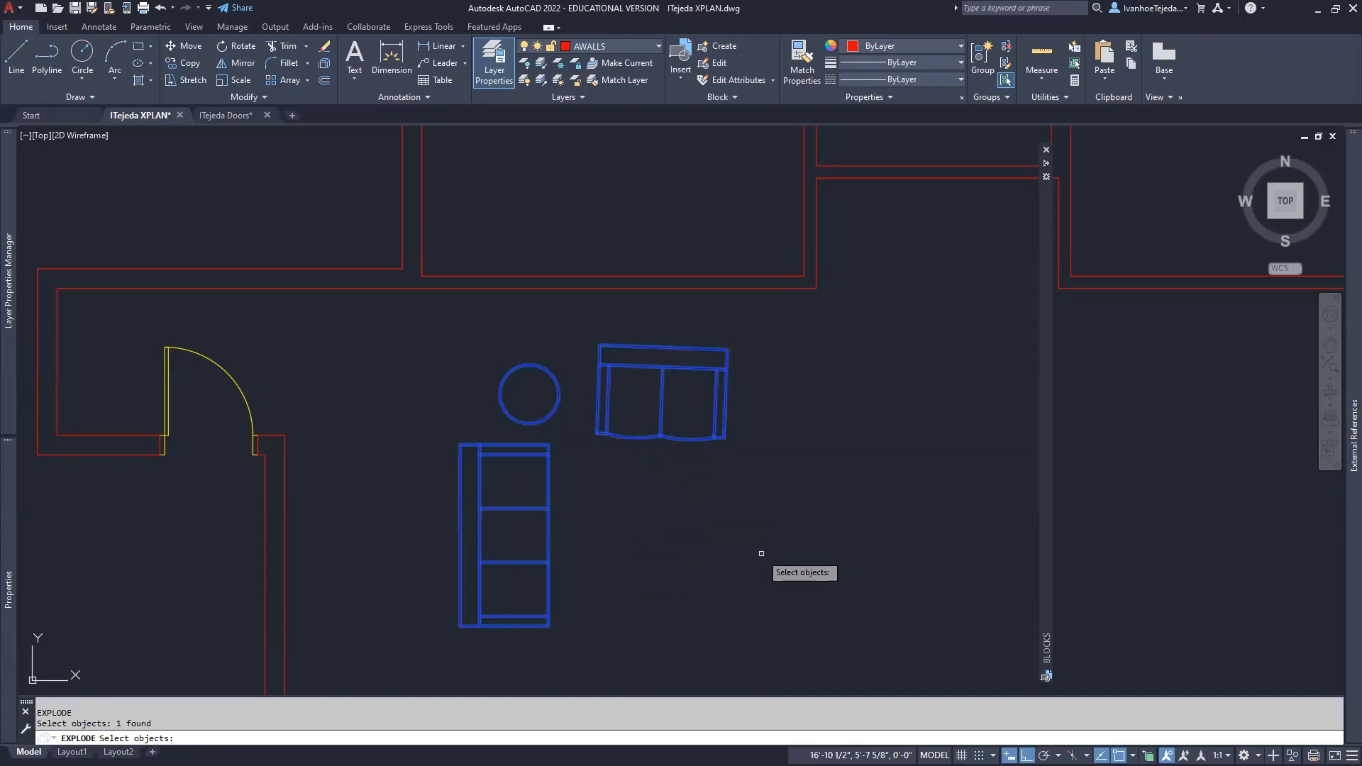
key(Return)
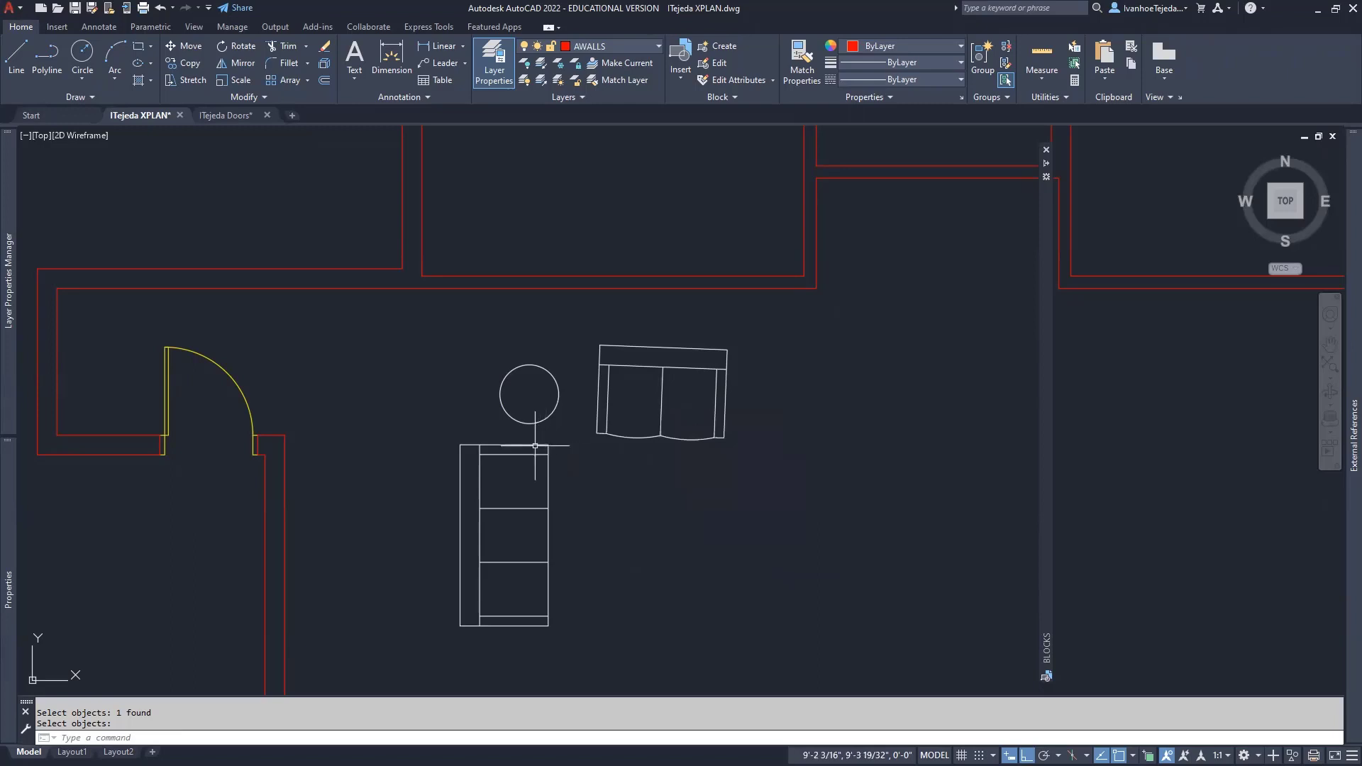
click(490, 467)
key(Escape)
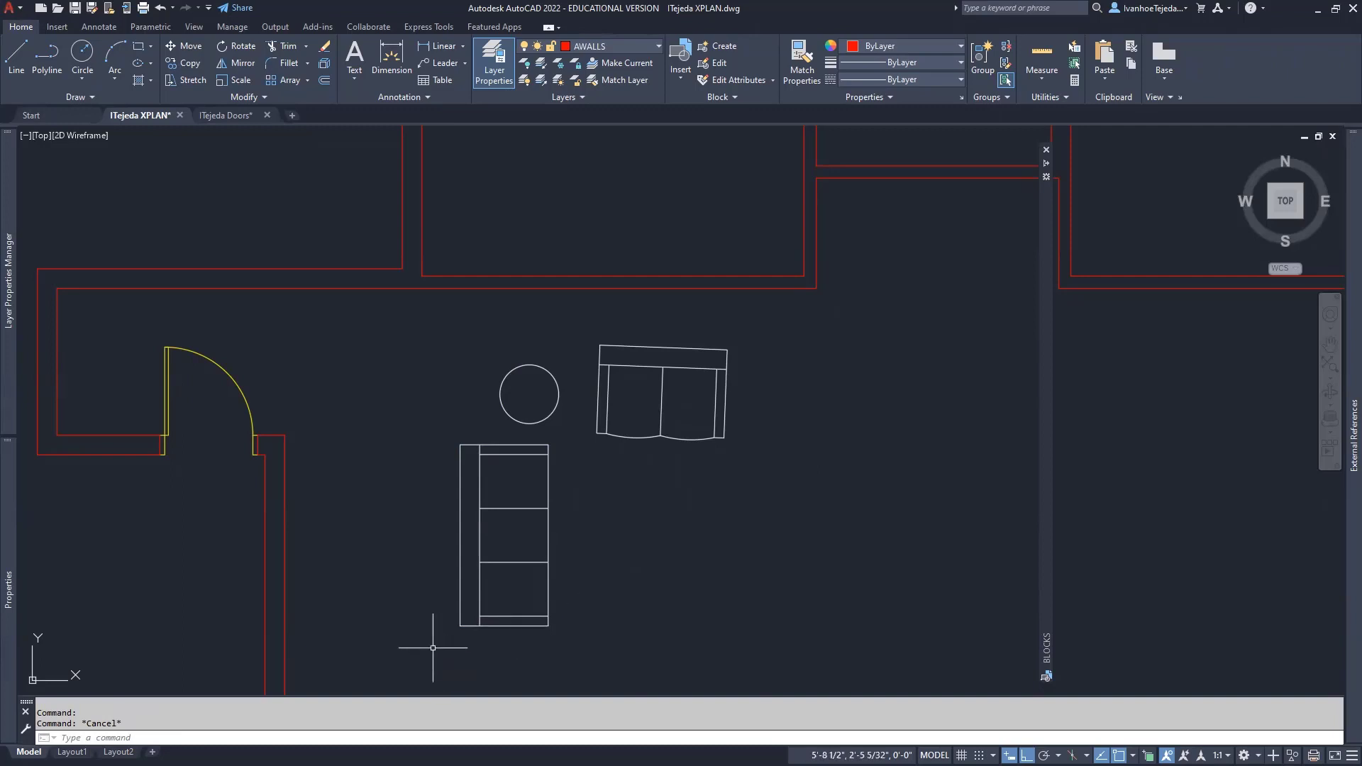
Step: Assign all the exploded furniture pieces, both sofas and the round table, to the AFURNITURE layer
click(432, 647)
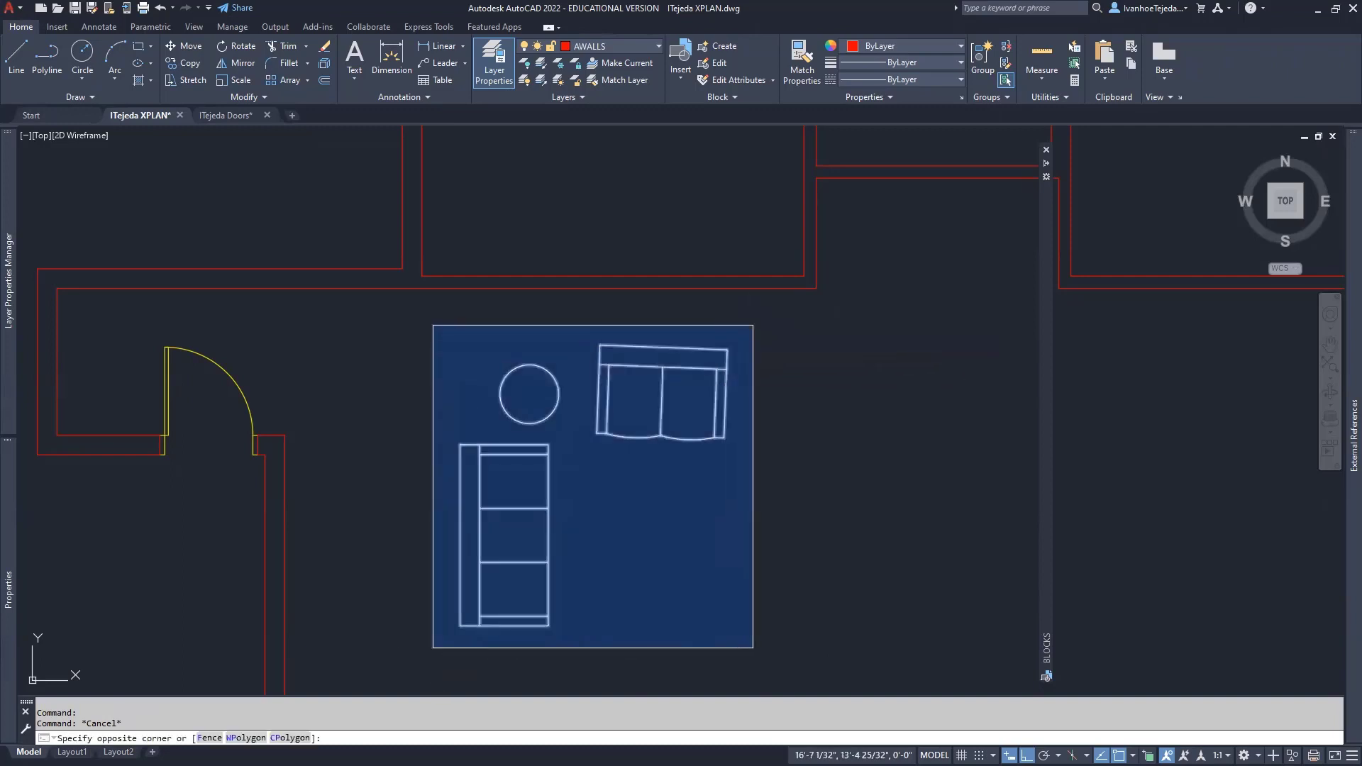
click(755, 315)
click(615, 46)
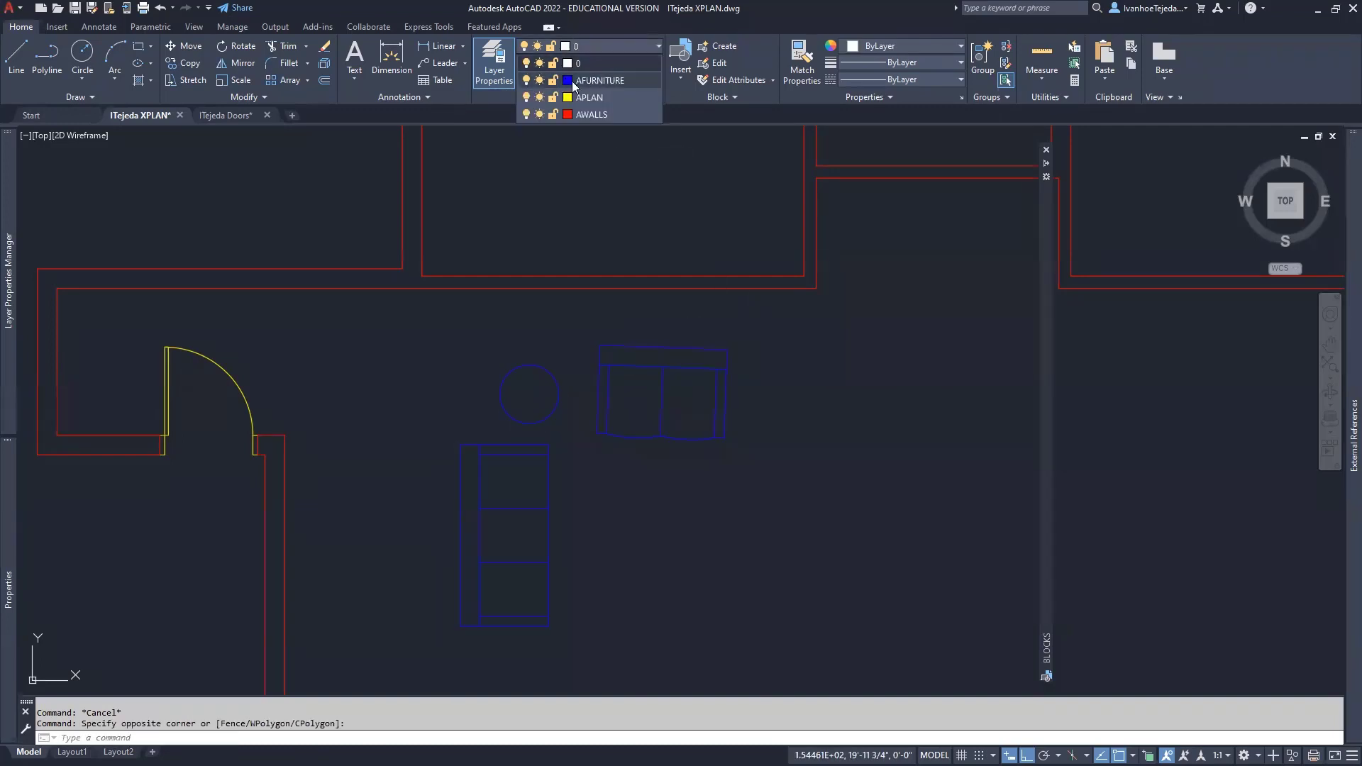
click(590, 80)
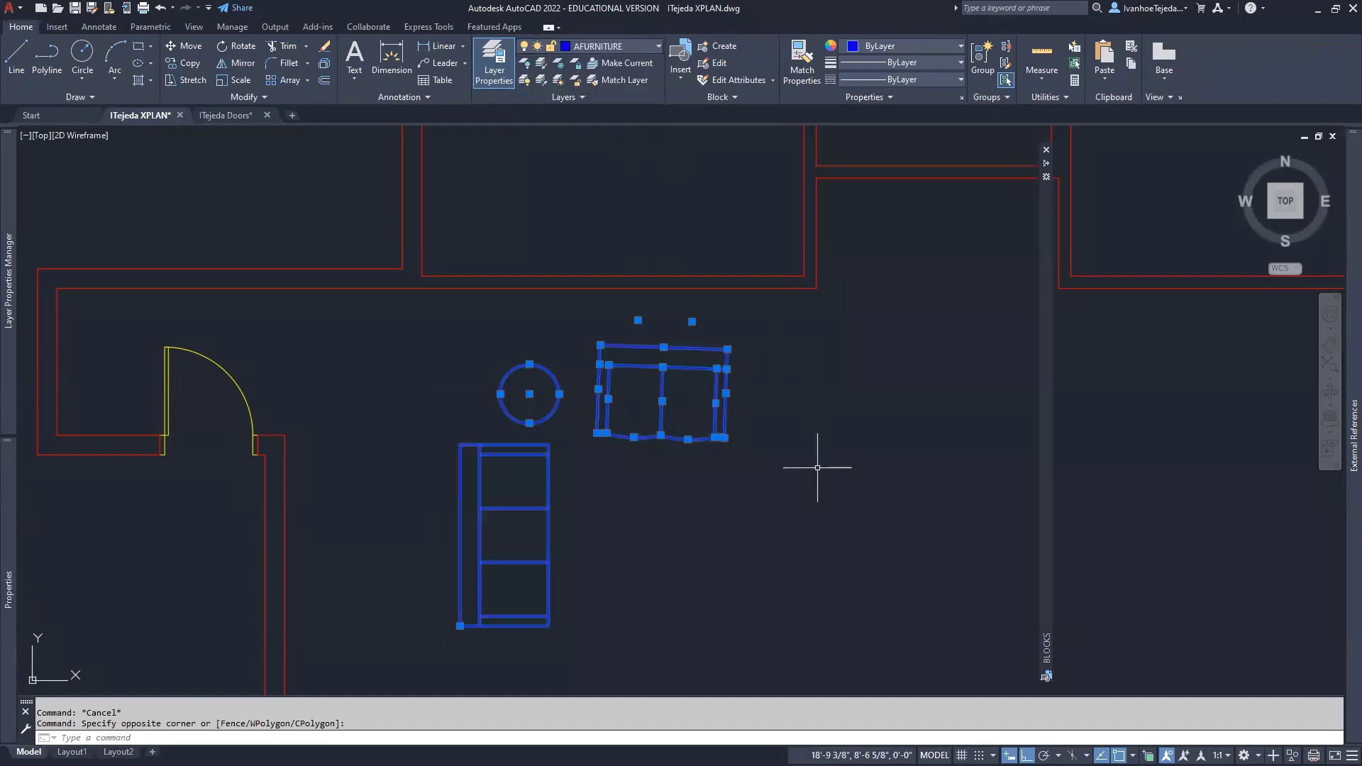
key(Escape)
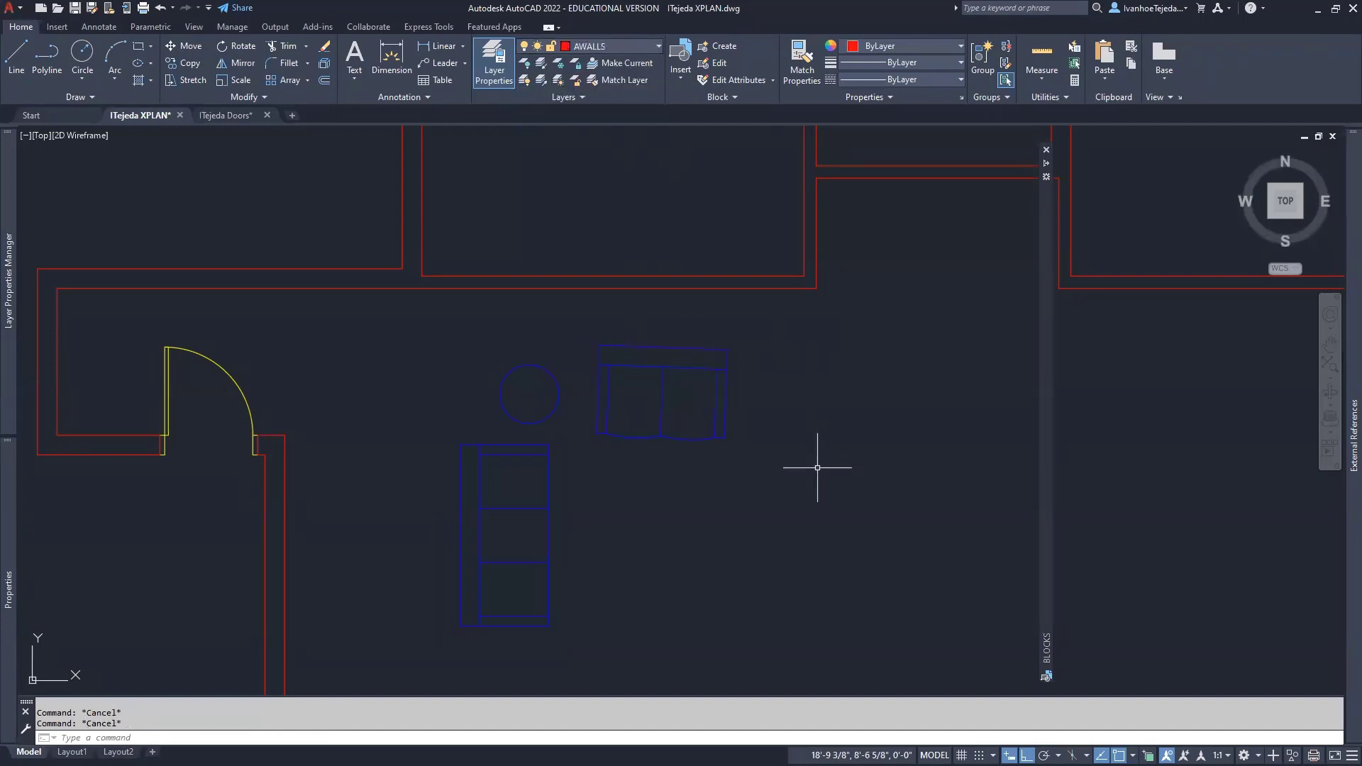
scroll(763, 487, down, 2)
middle_drag(754, 534, 788, 522)
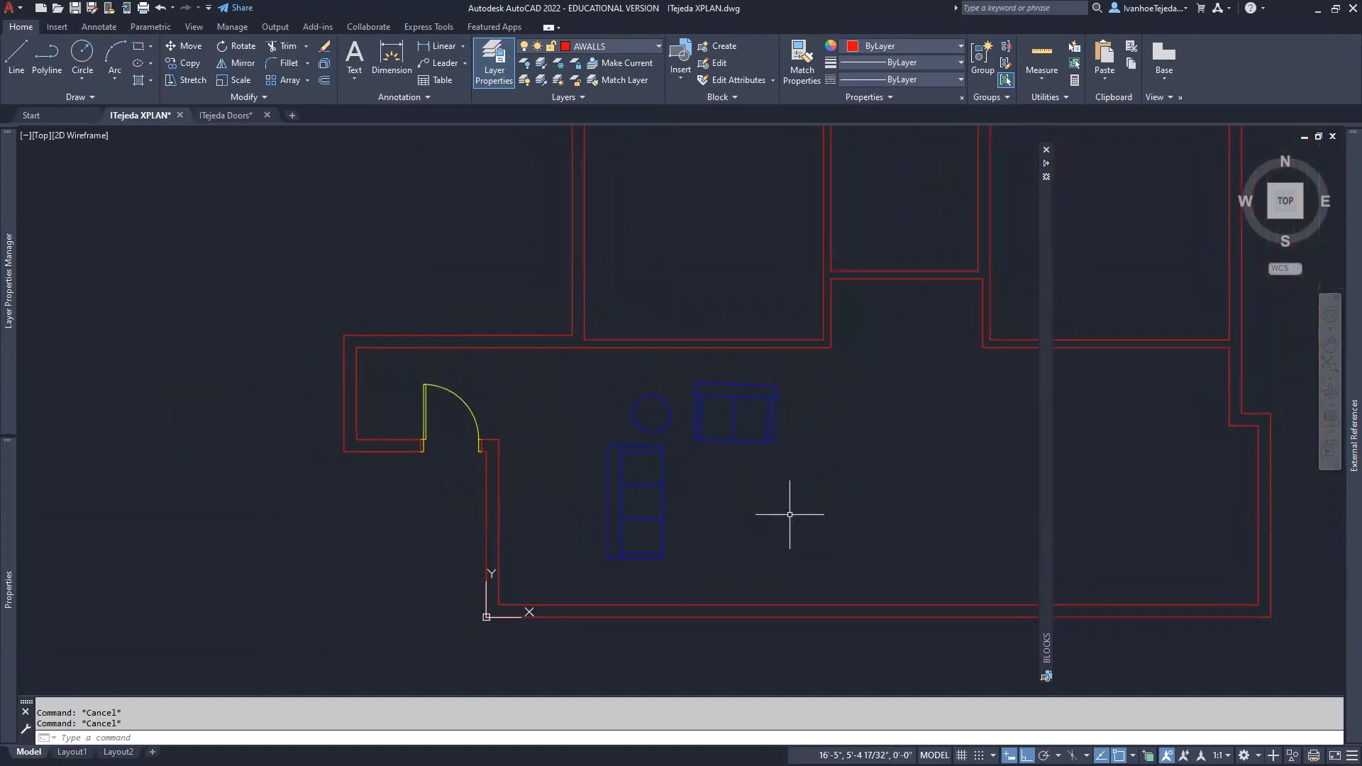
middle_drag(868, 449, 716, 529)
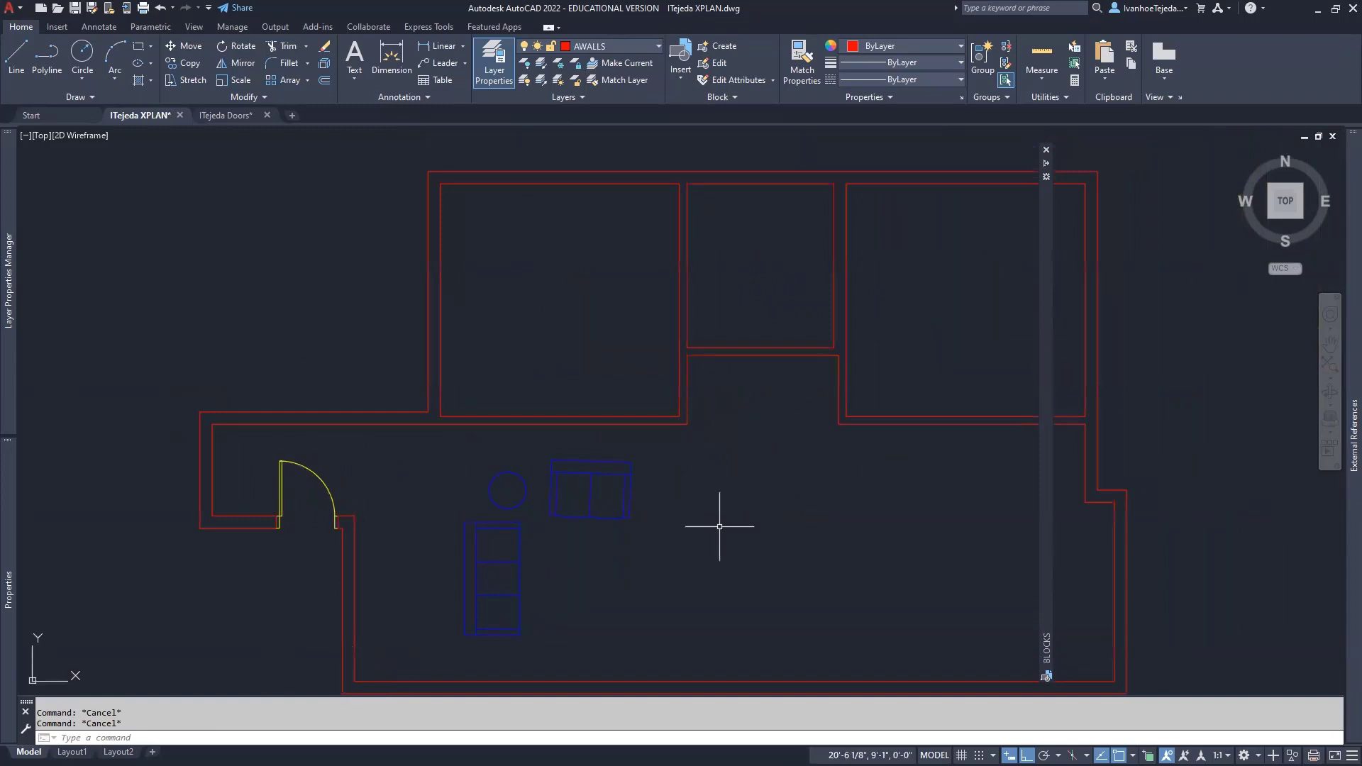